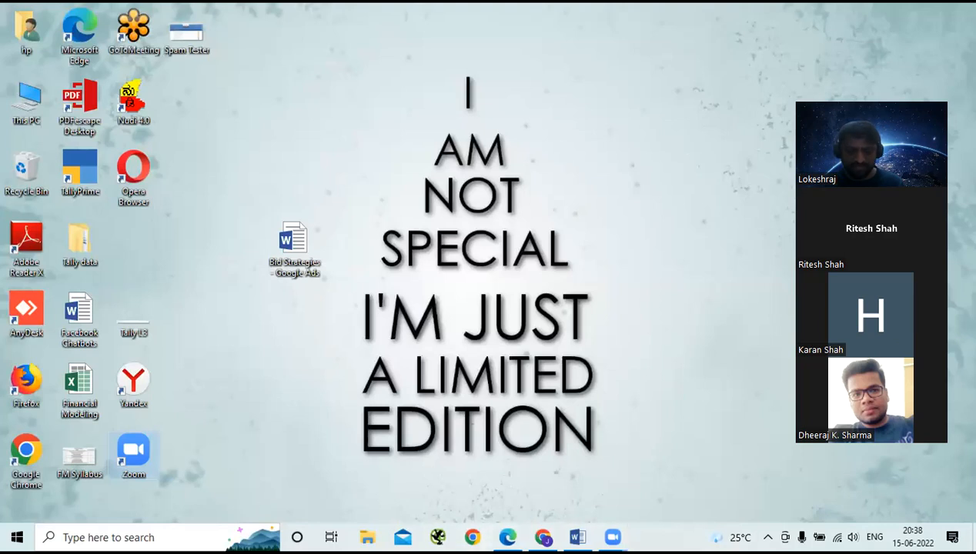
- Hide the Edge WhatsApp window and bring the Chrome window forward
{"action": "left_click", "coordinate": [508, 535]}
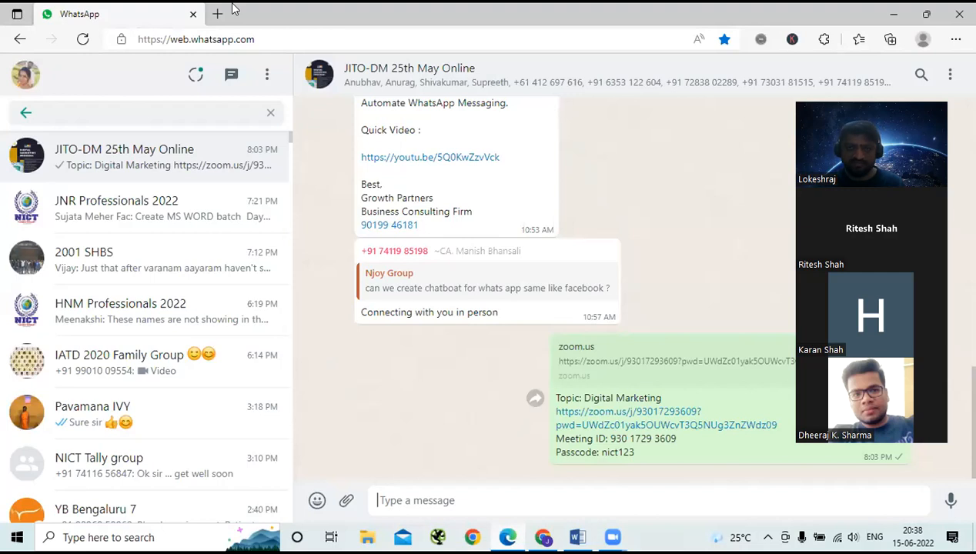
{"action": "key", "text": "super+d"}
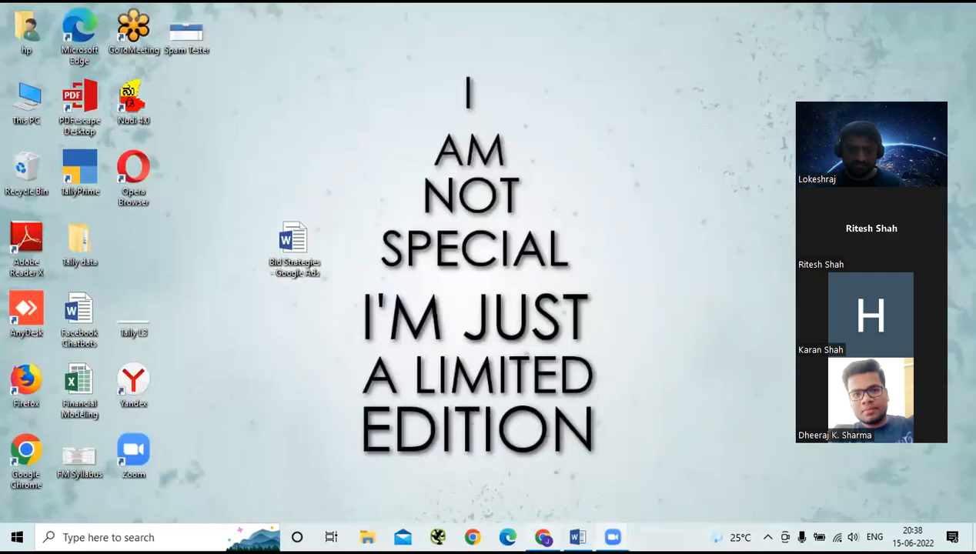
{"action": "left_click", "coordinate": [598, 511]}
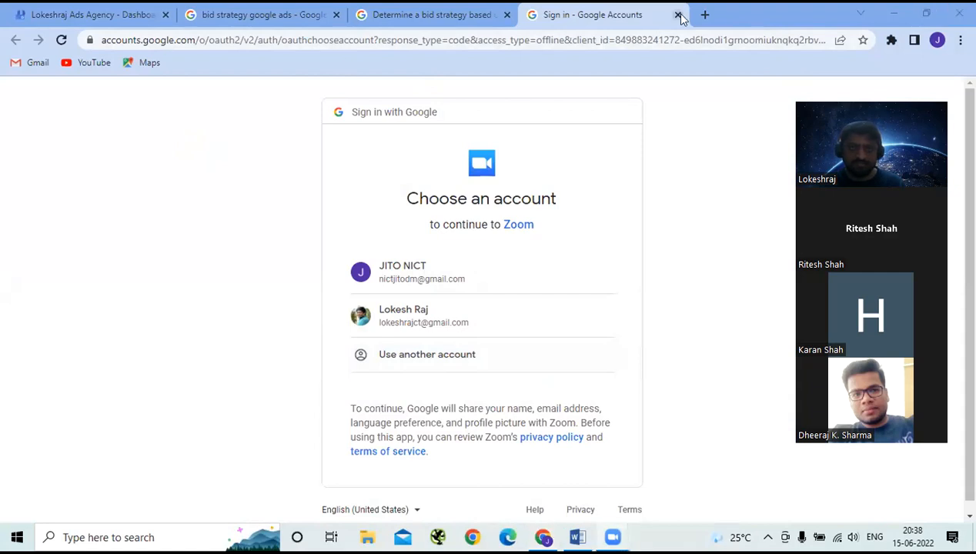
- Close the bid strategy, sign-in and help-article tabs, leaving only the Business Profile dashboard
{"action": "left_click", "coordinate": [335, 14]}
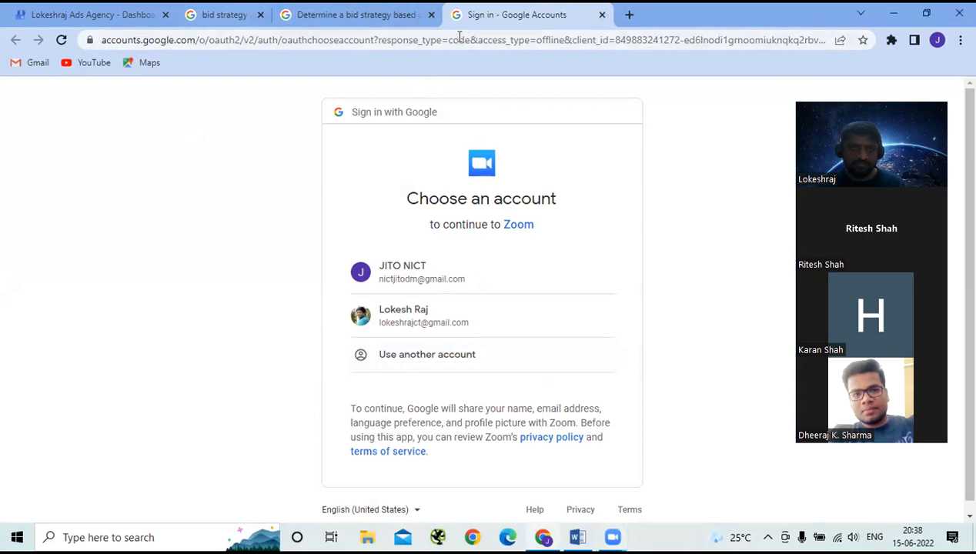
{"action": "left_click", "coordinate": [507, 15]}
{"action": "left_click", "coordinate": [336, 14]}
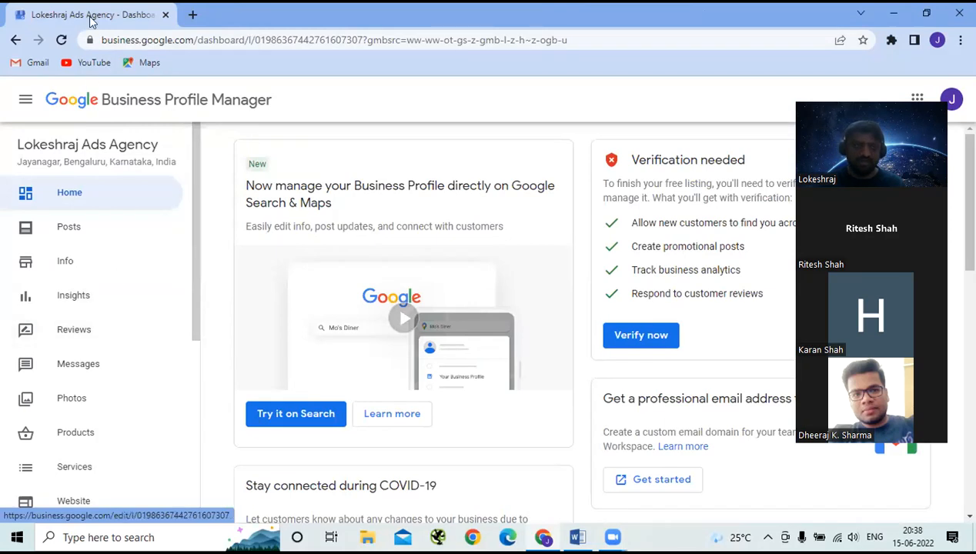
- Open a new Chrome tab and reach the Google search home page from the Google apps grid
{"action": "left_click", "coordinate": [192, 15]}
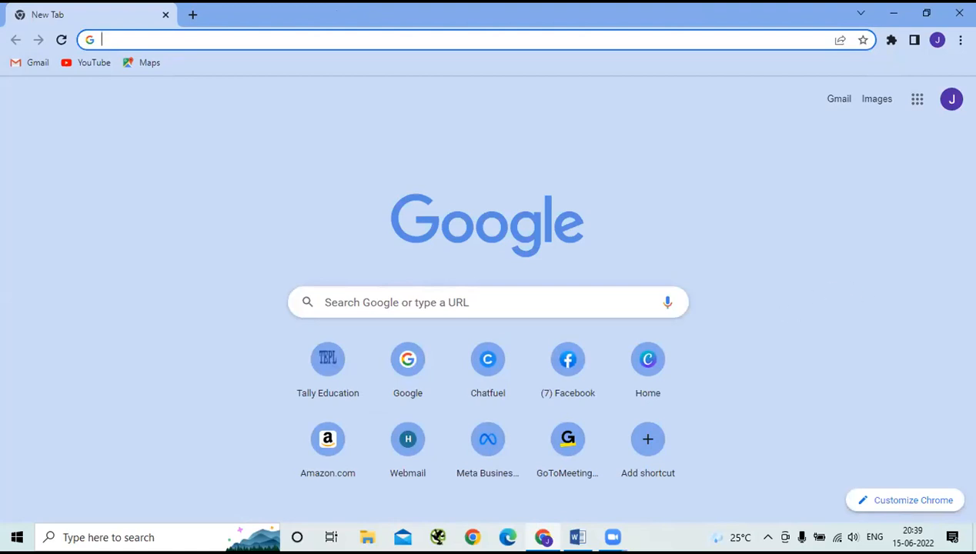
{"action": "left_click", "coordinate": [919, 101]}
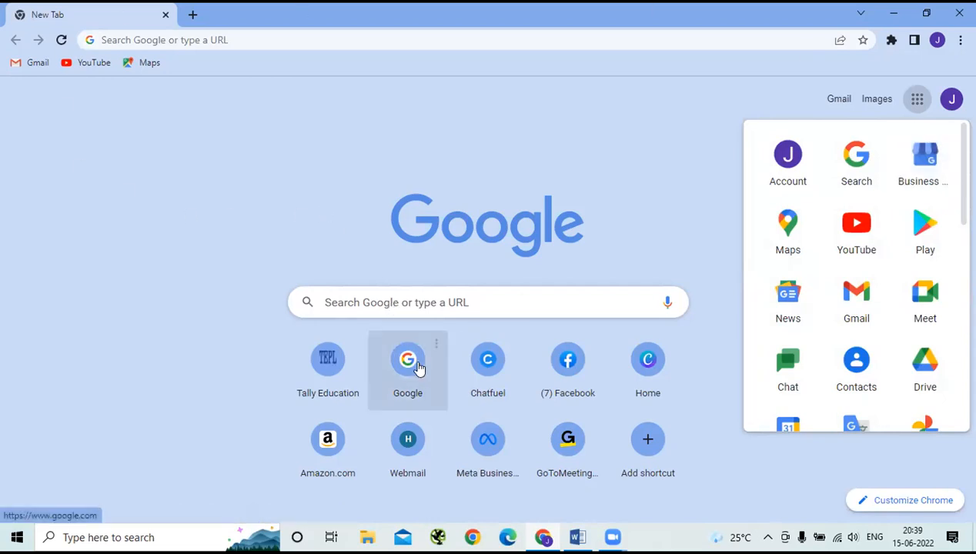
{"action": "left_click", "coordinate": [407, 354]}
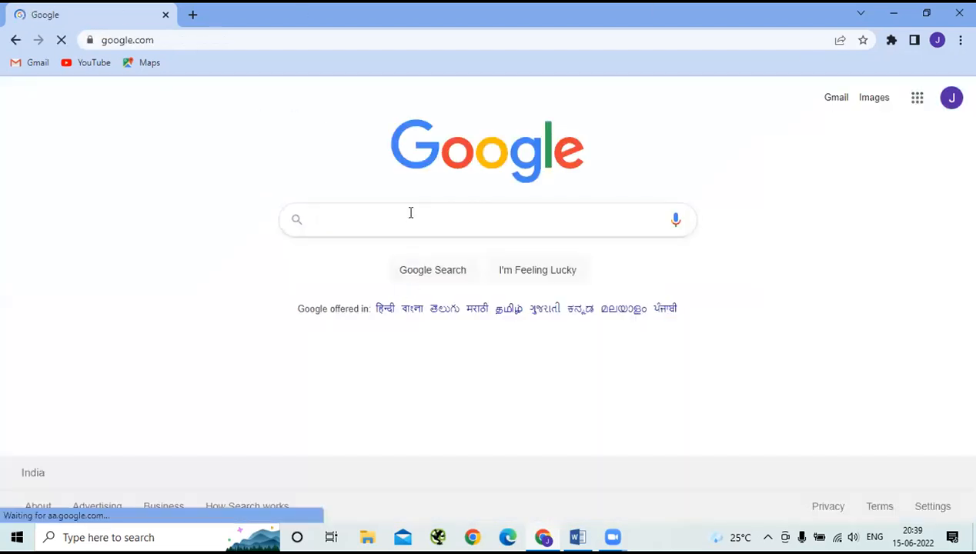
- Search Google for 'google my business' and open the Google Business Profile result
{"action": "left_click", "coordinate": [411, 213]}
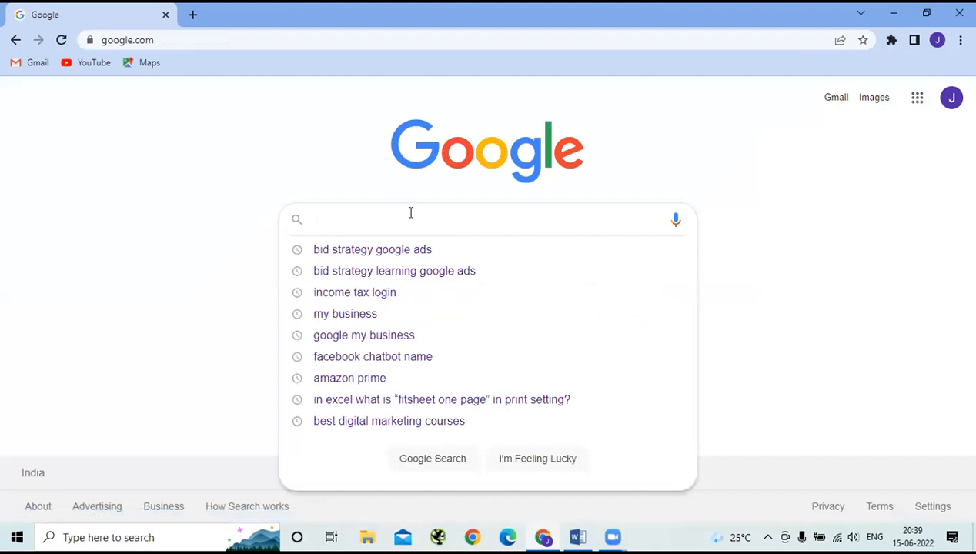
{"action": "type", "text": "google"}
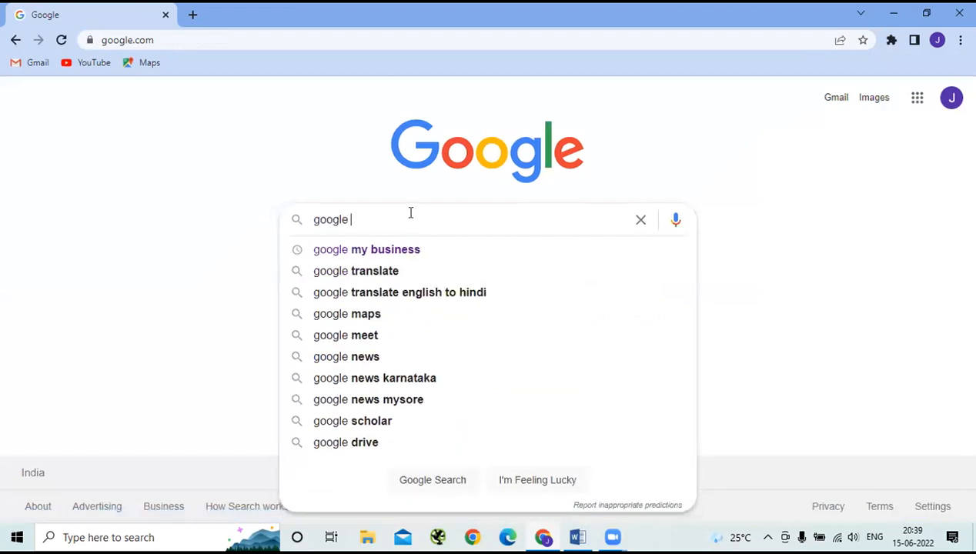
{"action": "key", "text": "Down"}
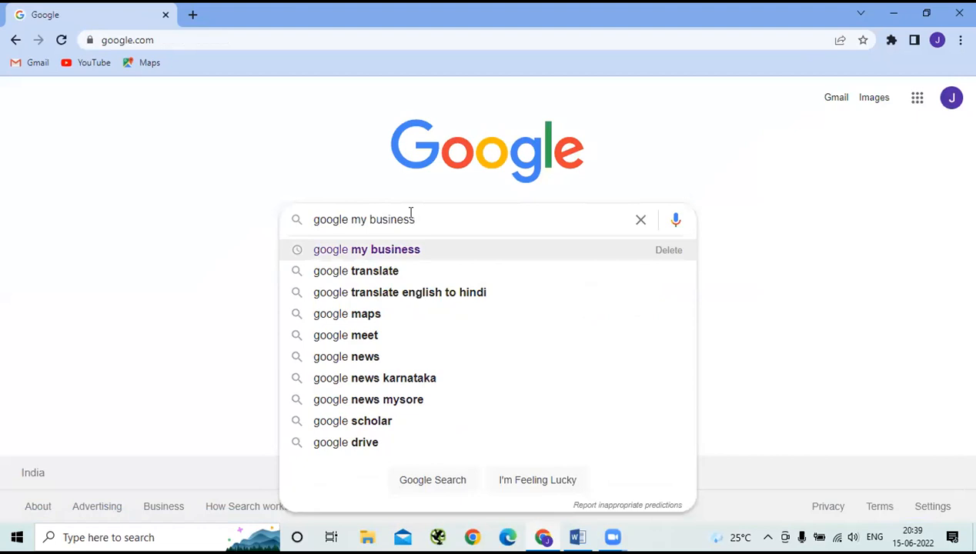
{"action": "key", "text": "Return"}
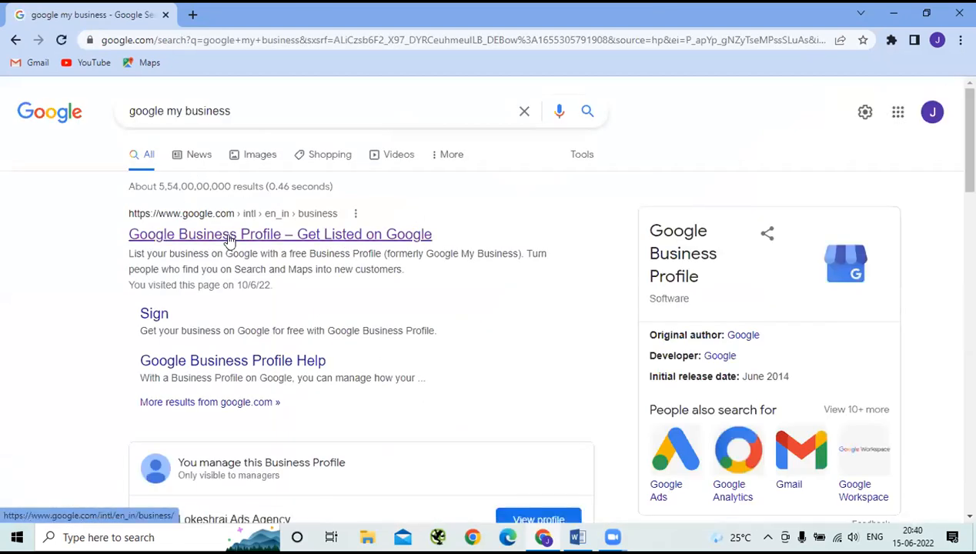
{"action": "left_click", "coordinate": [229, 241]}
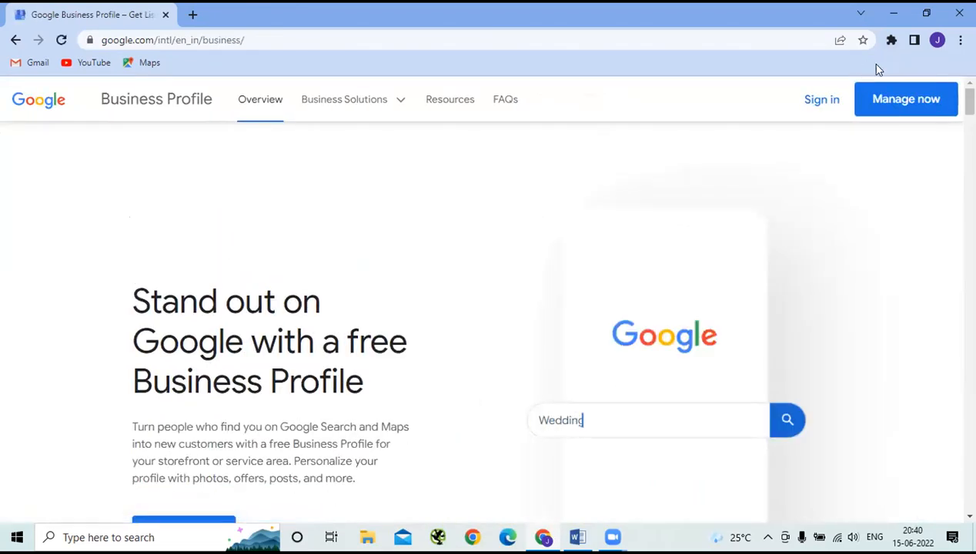
- Open the agency's Business Profile dashboard in a new tab with Manage now and look it over
{"action": "left_click", "coordinate": [903, 110]}
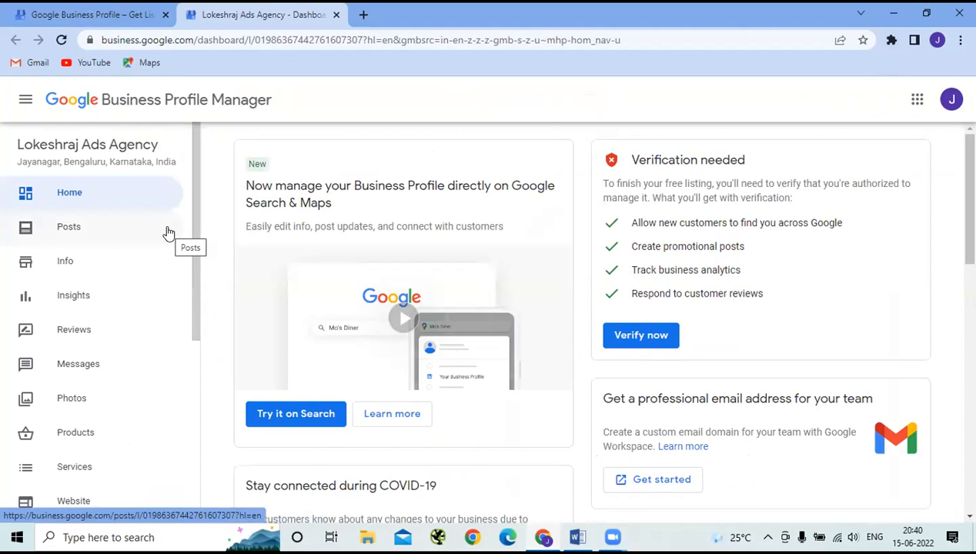
{"action": "scroll", "coordinate": [168, 233], "scroll_direction": "down", "scroll_amount": 2}
{"action": "scroll", "coordinate": [130, 210], "scroll_direction": "up", "scroll_amount": 2}
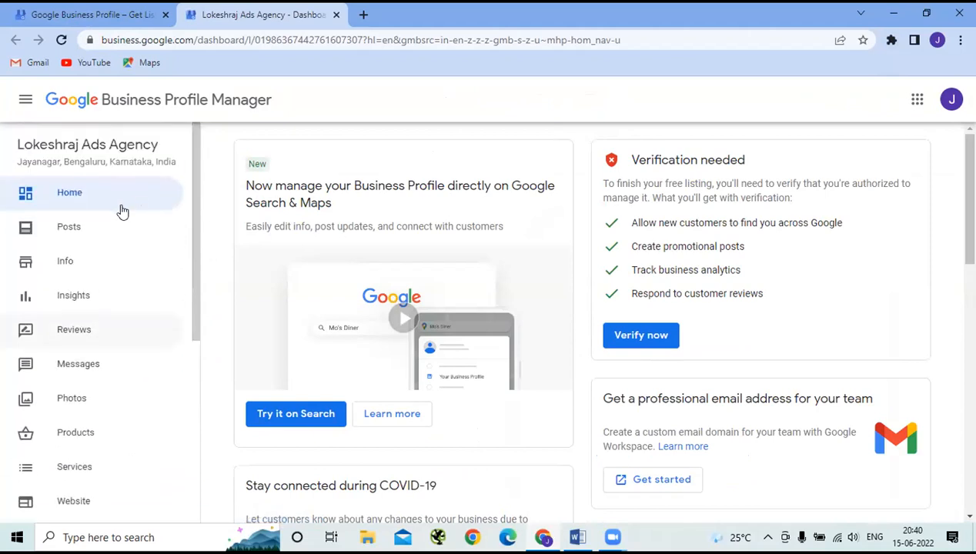
- Open the Info page and review the agency's category, service area, hours, phone, website and description
{"action": "left_click", "coordinate": [67, 262]}
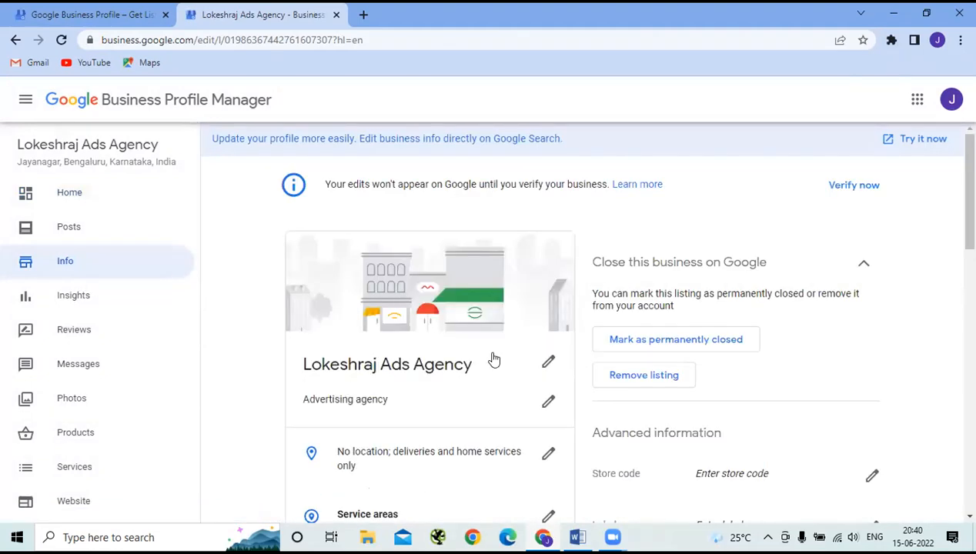
{"action": "scroll", "coordinate": [493, 360], "scroll_direction": "down", "scroll_amount": 3}
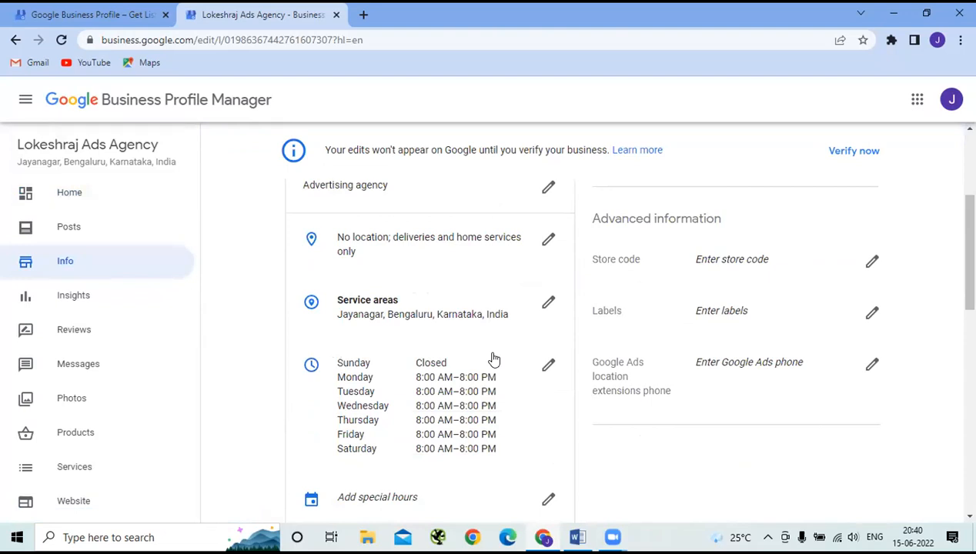
{"action": "scroll", "coordinate": [493, 360], "scroll_direction": "down", "scroll_amount": 3}
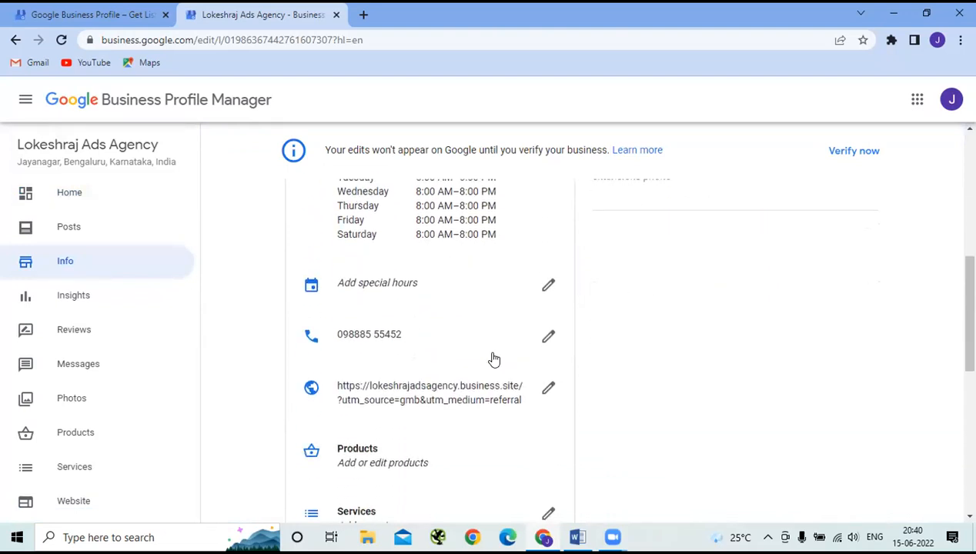
{"action": "scroll", "coordinate": [493, 360], "scroll_direction": "down", "scroll_amount": 2}
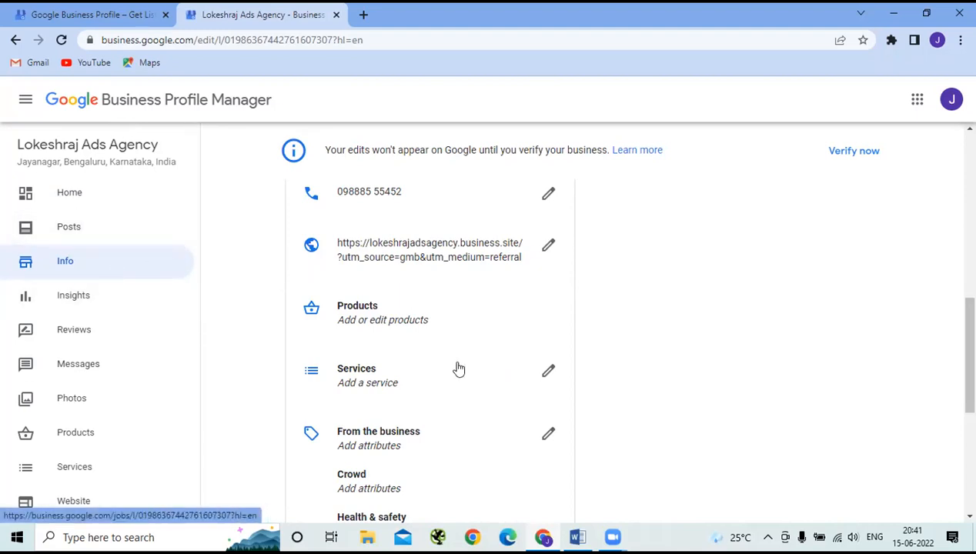
{"action": "scroll", "coordinate": [457, 368], "scroll_direction": "down", "scroll_amount": 5}
{"action": "scroll", "coordinate": [458, 368], "scroll_direction": "down", "scroll_amount": 2}
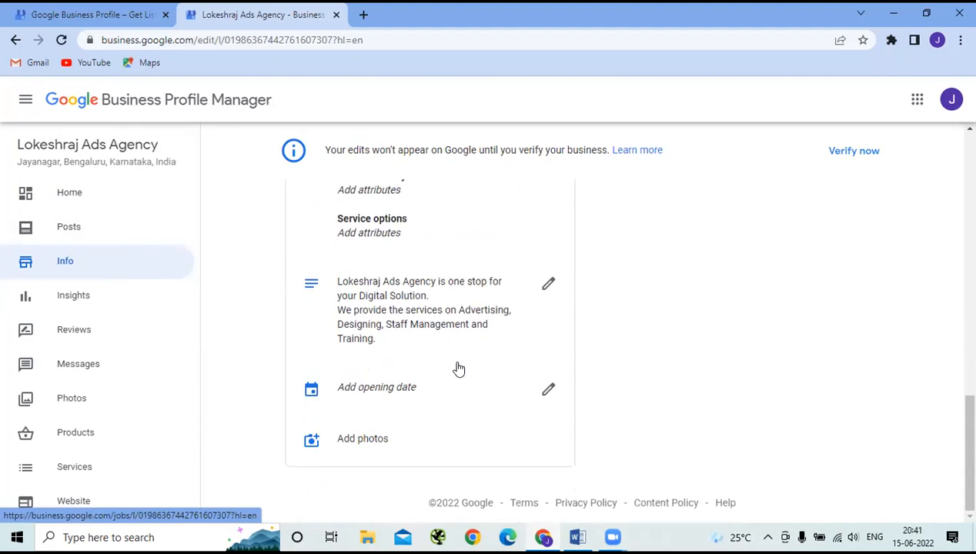
{"action": "scroll", "coordinate": [459, 369], "scroll_direction": "up", "scroll_amount": 10}
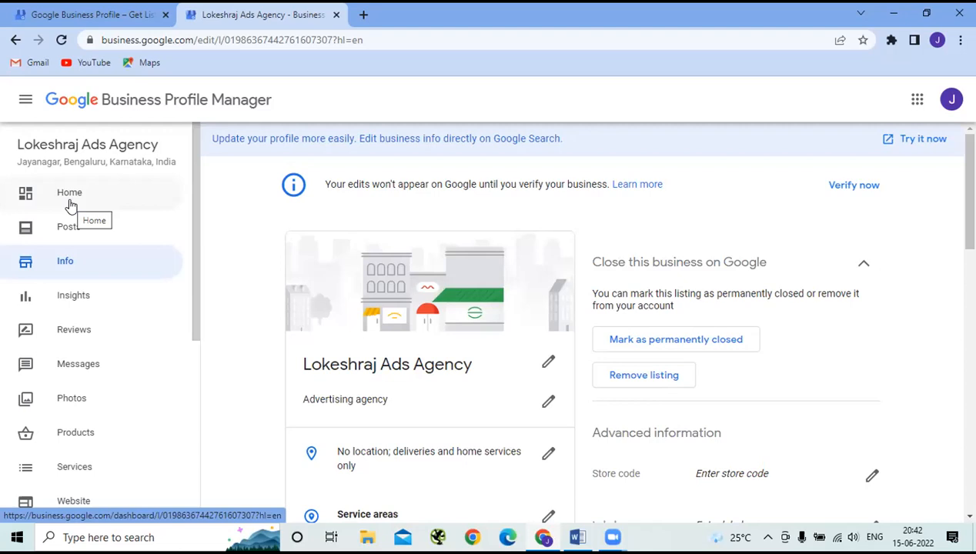
- Return to the profile home dashboard and start verifying the business
{"action": "left_click", "coordinate": [69, 201]}
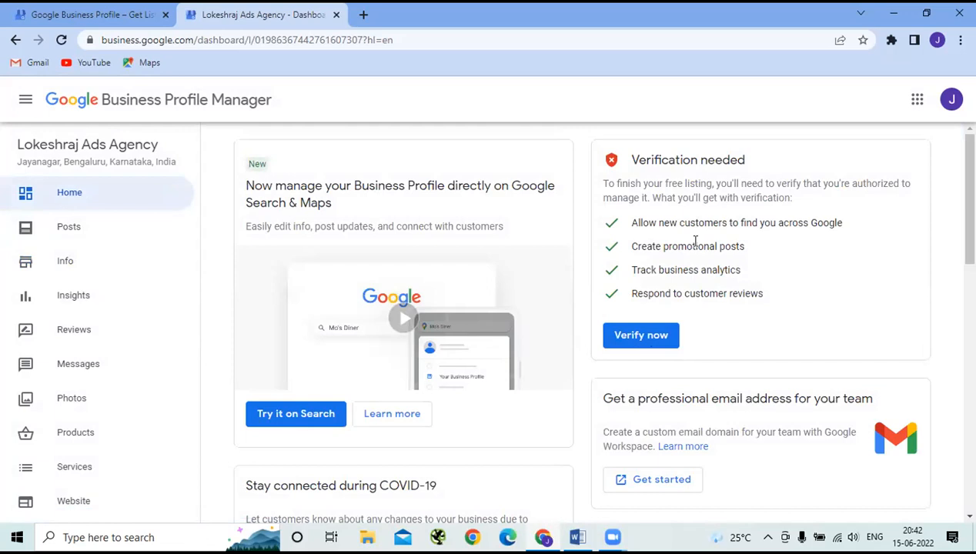
{"action": "left_click", "coordinate": [638, 338]}
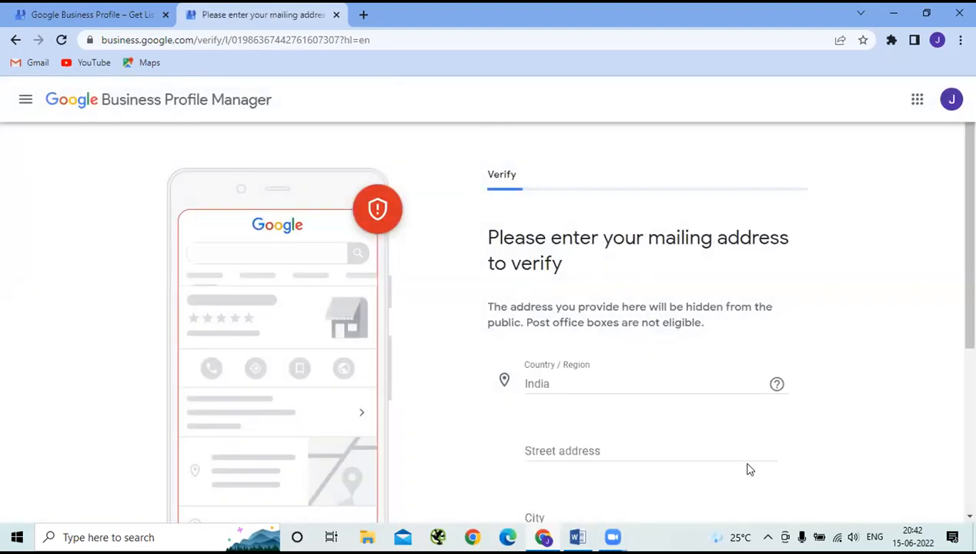
{"action": "scroll", "coordinate": [639, 431], "scroll_direction": "down", "scroll_amount": 4}
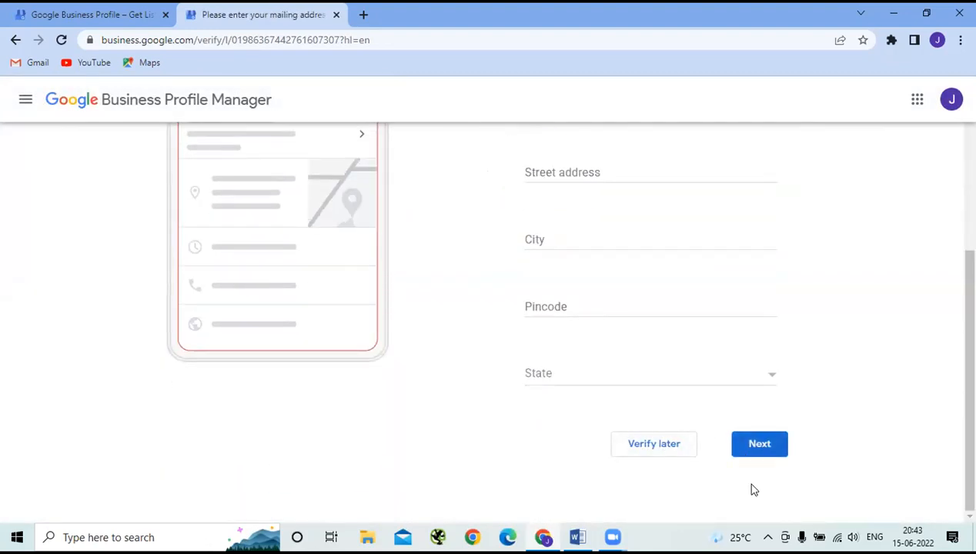
{"action": "scroll", "coordinate": [634, 384], "scroll_direction": "up", "scroll_amount": 3}
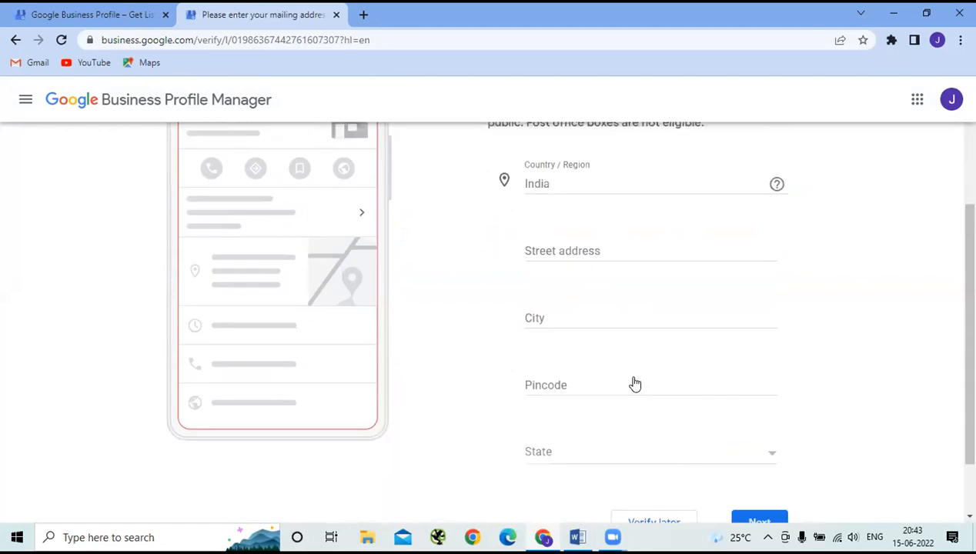
- Enter address Bangalore, city Bangalore, pincode 560011, state Karnataka, and submit the mailing address
{"action": "left_click", "coordinate": [559, 382]}
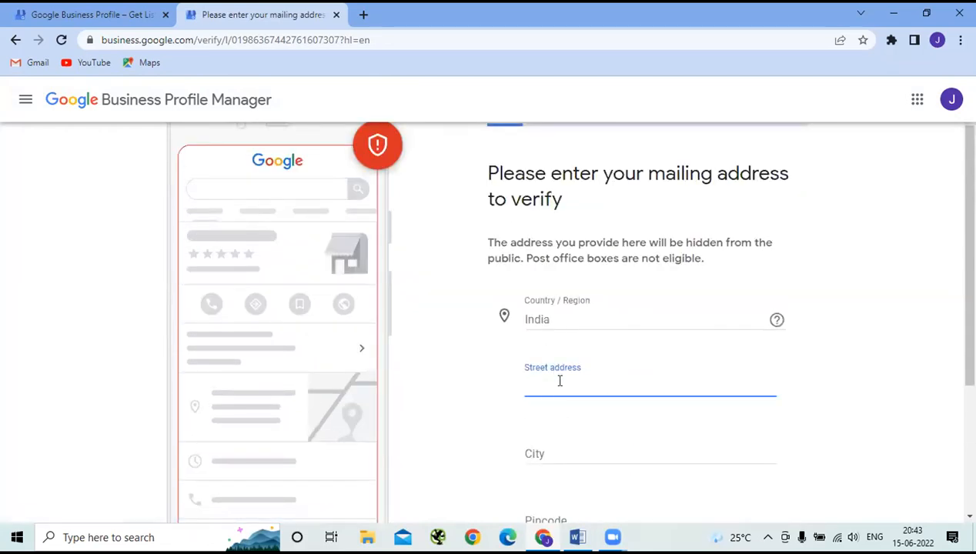
{"action": "type", "text": "Bangalore"}
{"action": "left_click", "coordinate": [548, 445]}
{"action": "type", "text": "Bangalore"}
{"action": "scroll", "coordinate": [549, 447], "scroll_direction": "down", "scroll_amount": 2}
{"action": "left_click", "coordinate": [558, 378]}
{"action": "type", "text": "560011"}
{"action": "left_click", "coordinate": [558, 453]}
{"action": "key", "text": "k"}
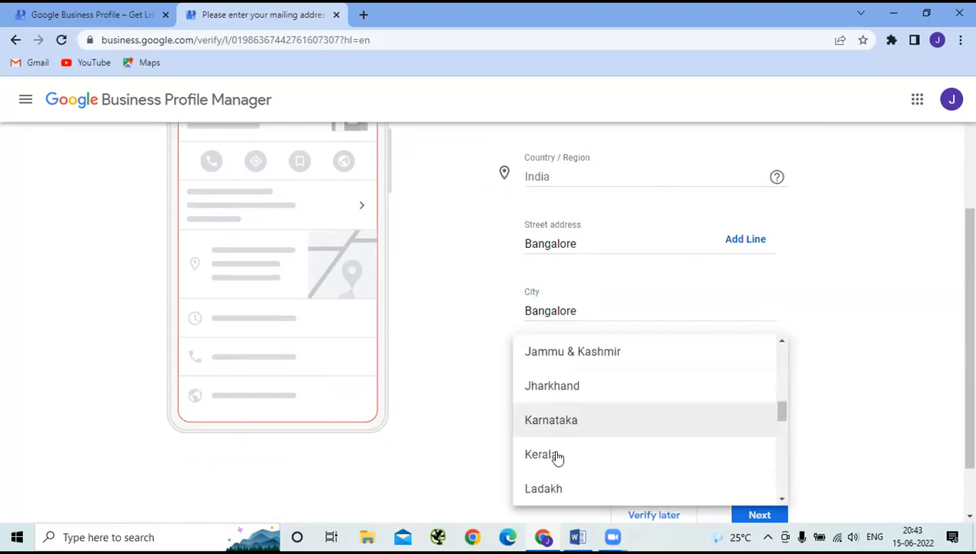
{"action": "key", "text": "Return"}
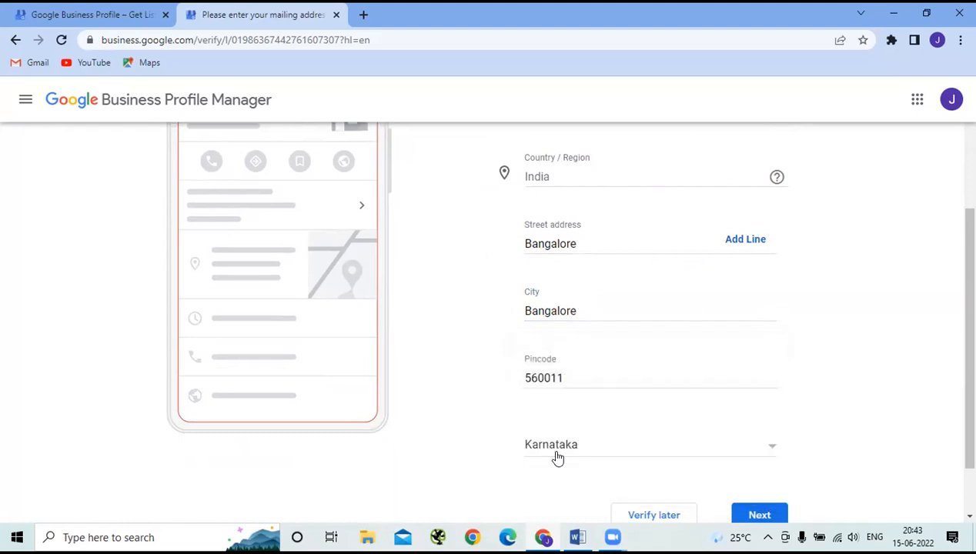
{"action": "left_click", "coordinate": [769, 512]}
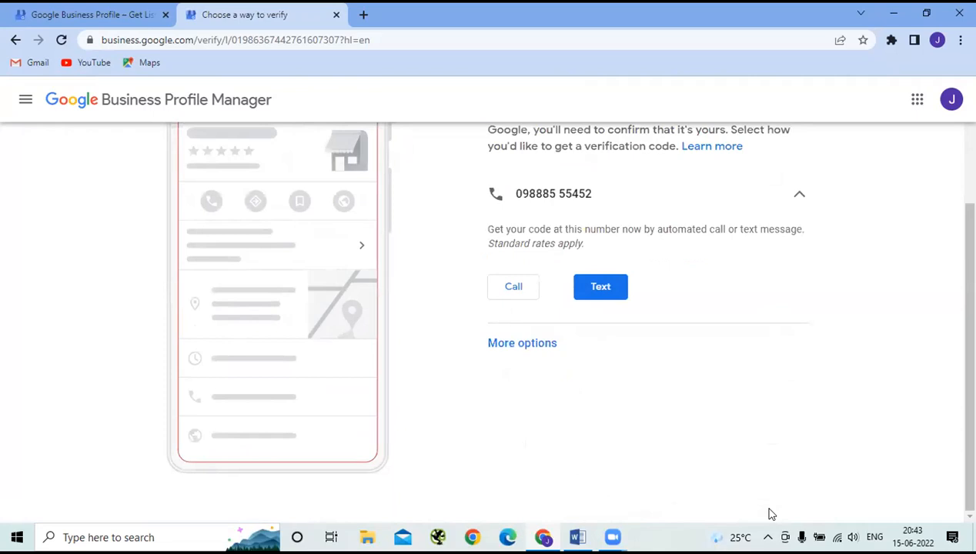
- Choose Verify Later from the other verification options to postpone verifying the business
{"action": "scroll", "coordinate": [589, 410], "scroll_direction": "up", "scroll_amount": 2}
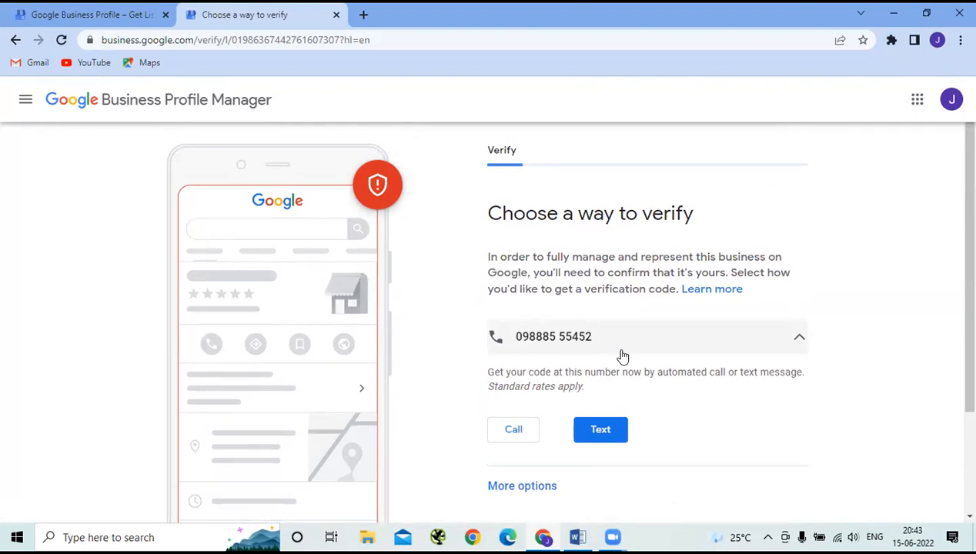
{"action": "scroll", "coordinate": [623, 357], "scroll_direction": "down", "scroll_amount": 2}
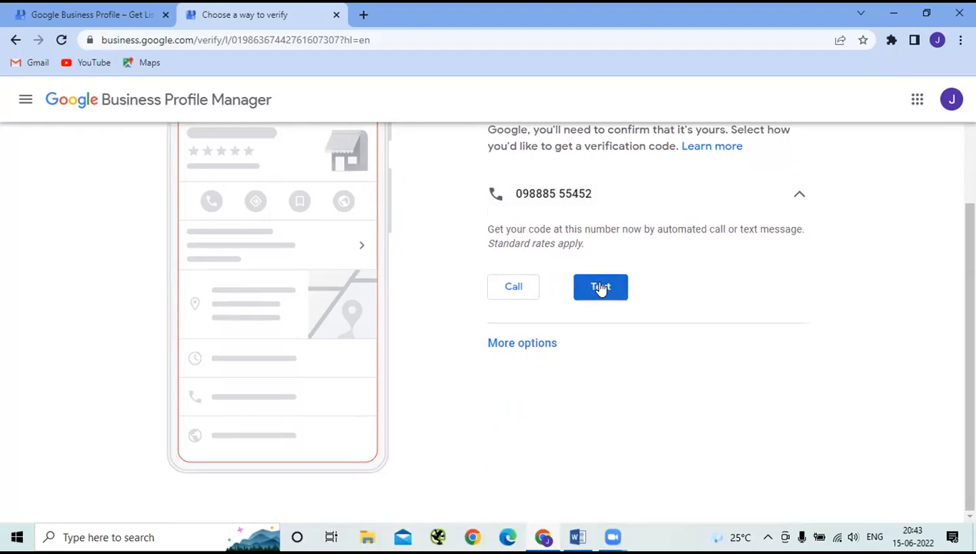
{"action": "left_click", "coordinate": [529, 346]}
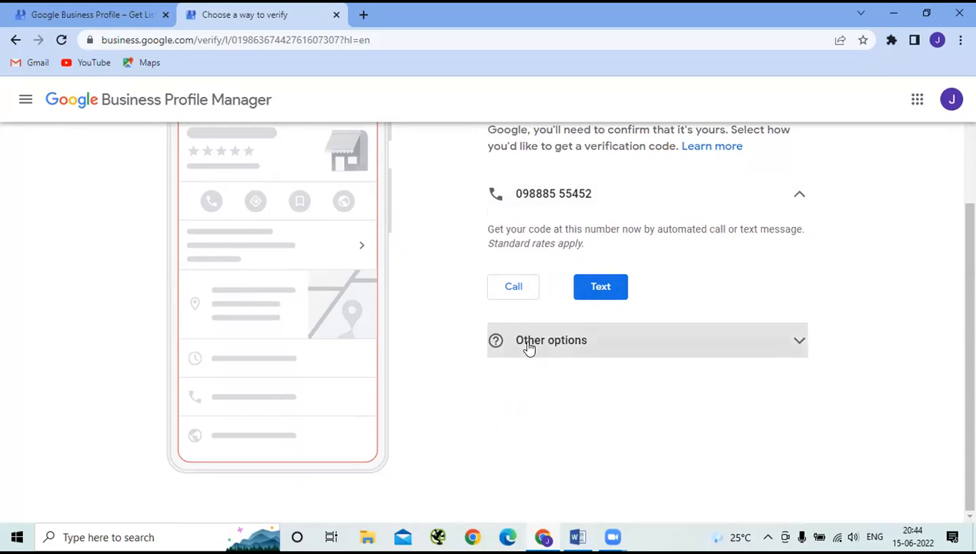
{"action": "left_click", "coordinate": [529, 347]}
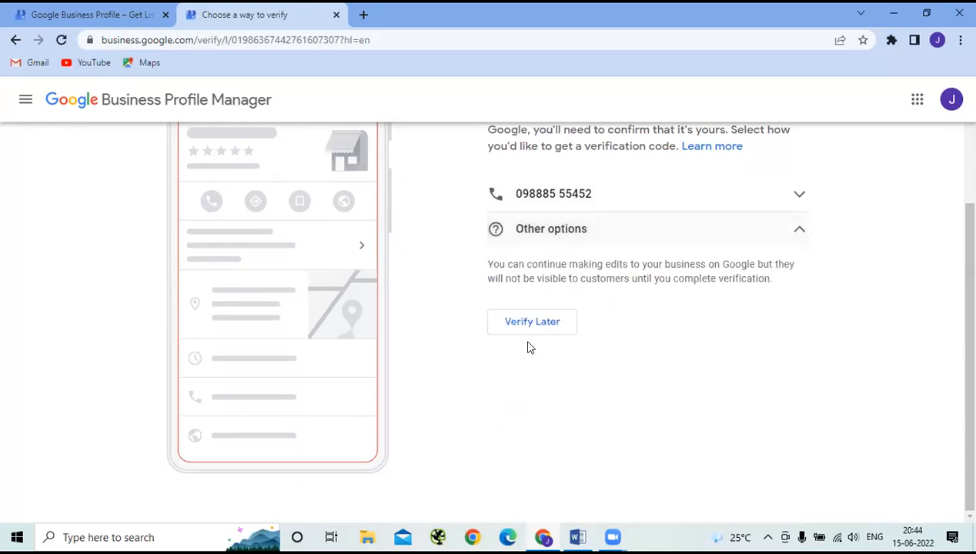
{"action": "left_click", "coordinate": [549, 321]}
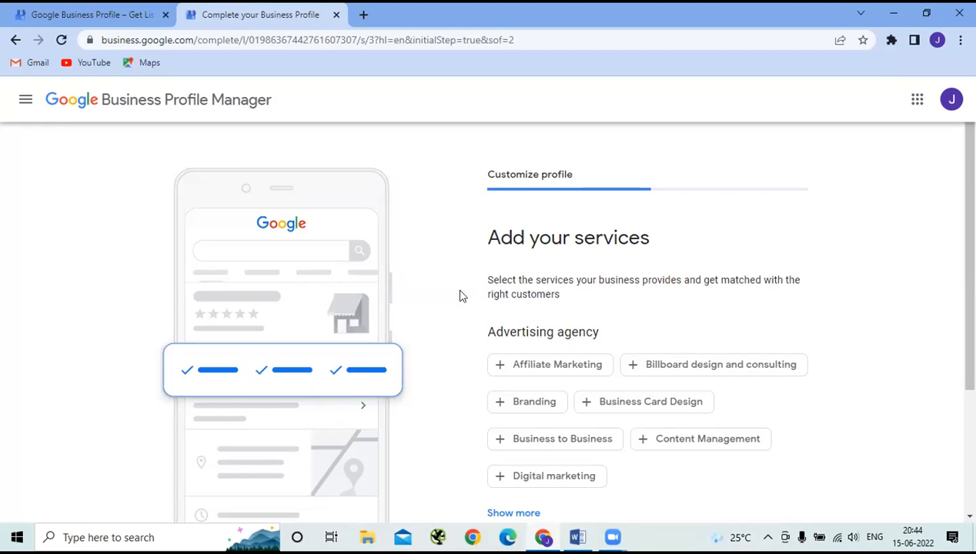
- Skip the services, customer messaging and business photos steps, then continue to finish
{"action": "scroll", "coordinate": [398, 296], "scroll_direction": "down", "scroll_amount": 2}
{"action": "left_click", "coordinate": [512, 461]}
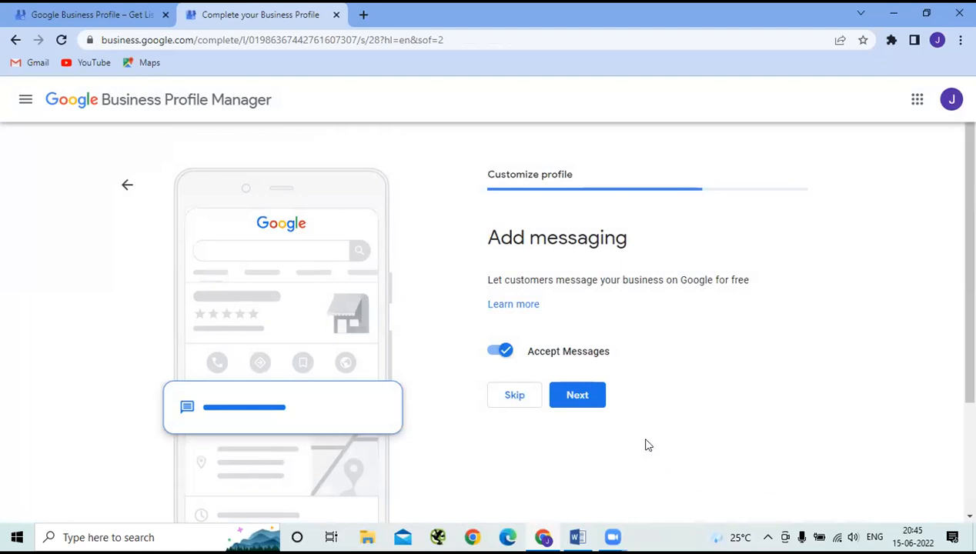
{"action": "left_click", "coordinate": [508, 394]}
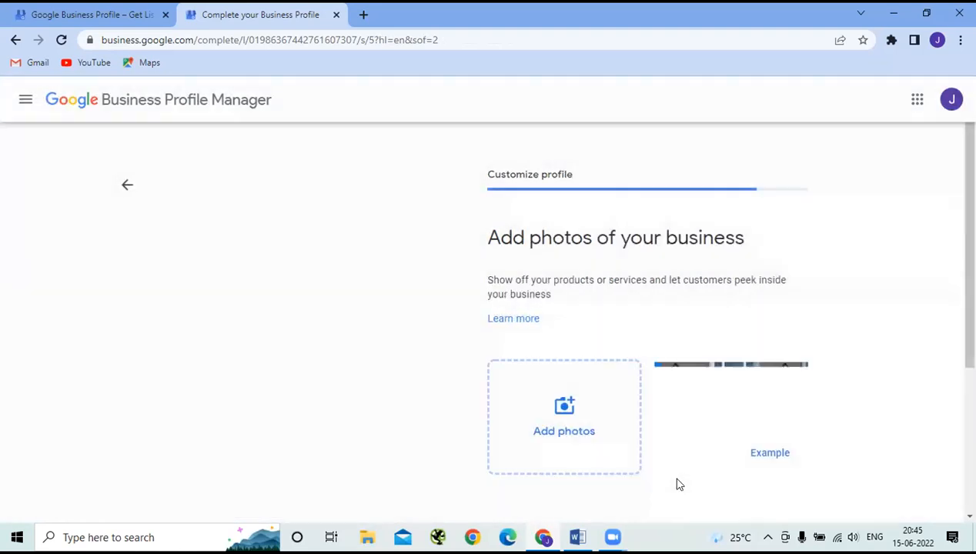
{"action": "scroll", "coordinate": [595, 396], "scroll_direction": "down", "scroll_amount": 3}
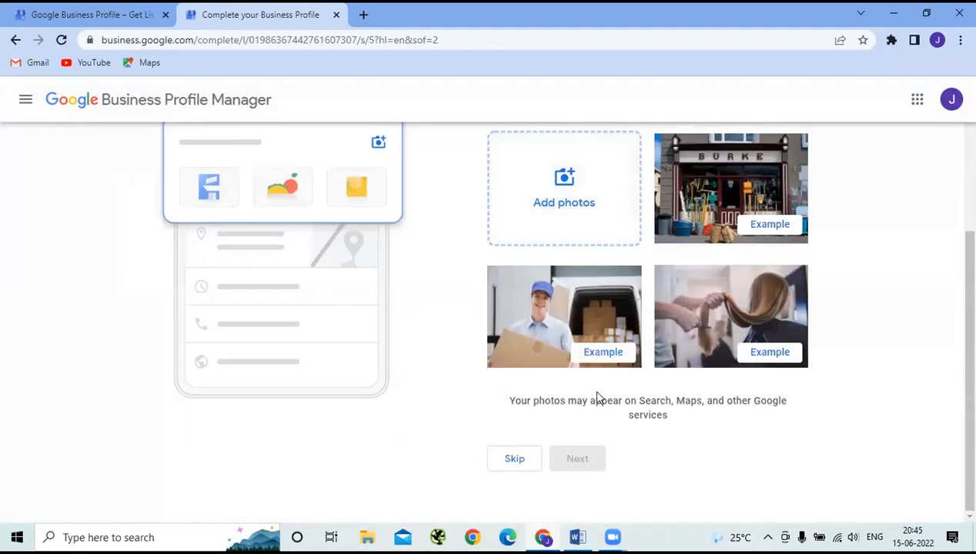
{"action": "left_click", "coordinate": [508, 460]}
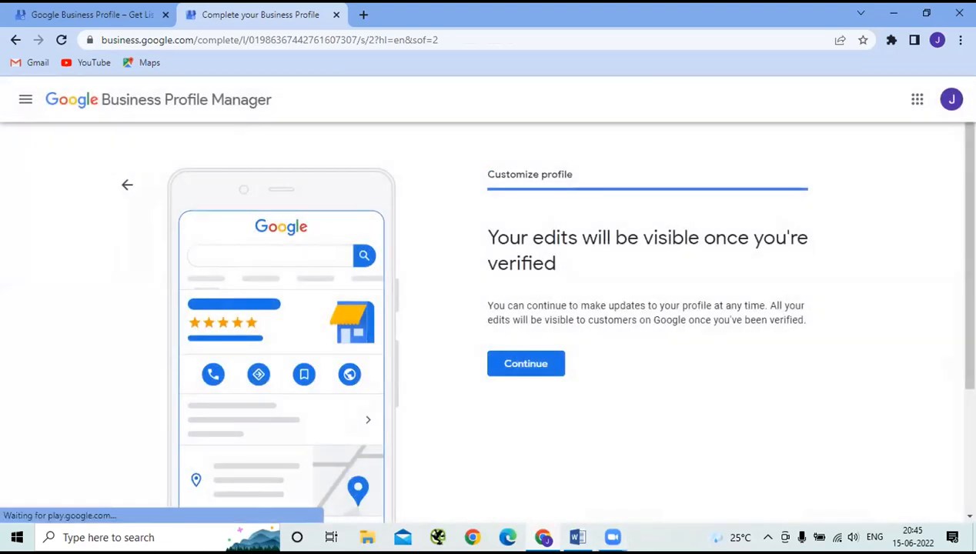
{"action": "left_click", "coordinate": [510, 367]}
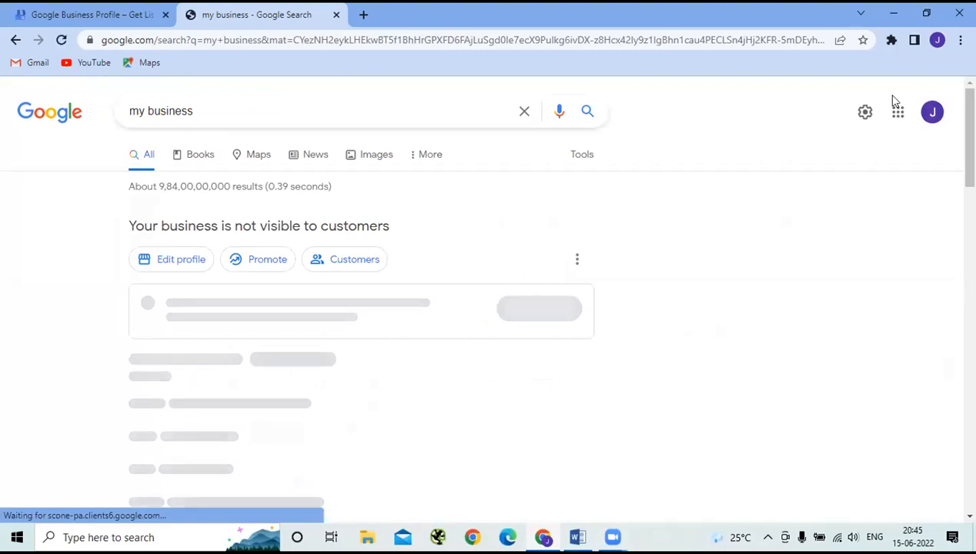
- Open Business Profile from the Google apps grid to reach the agency's dashboard
{"action": "left_click", "coordinate": [897, 114]}
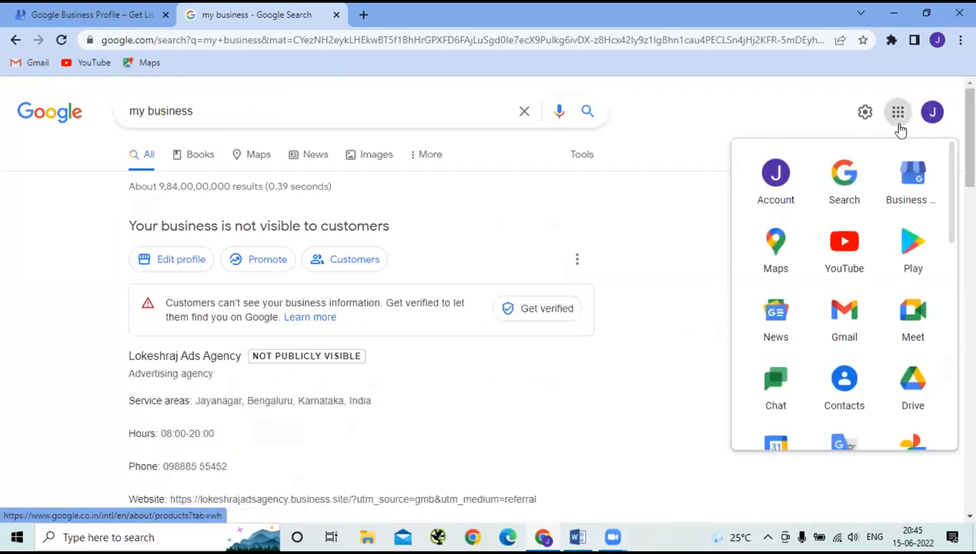
{"action": "left_click", "coordinate": [912, 181]}
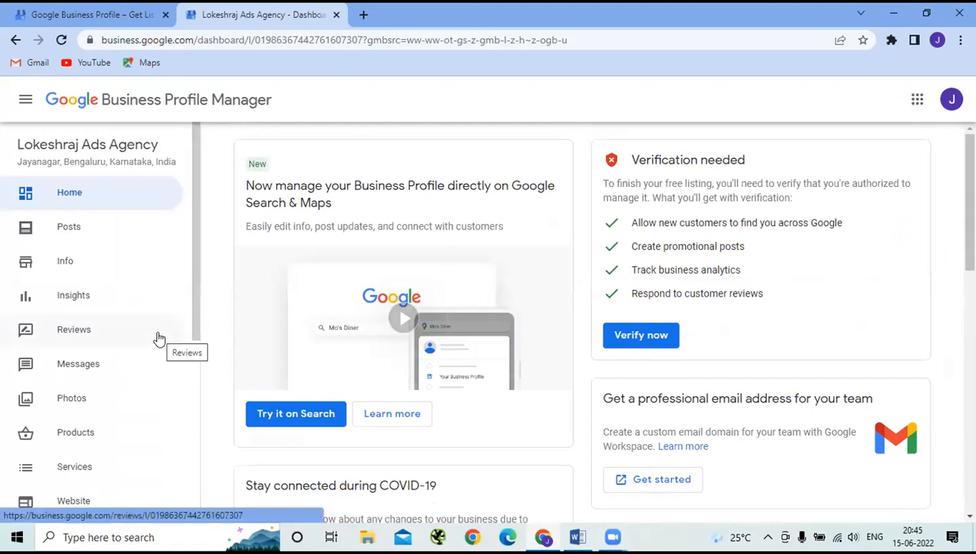
- Open the agency's Posts page and close the What's new product-post announcement
{"action": "scroll", "coordinate": [158, 339], "scroll_direction": "down", "scroll_amount": 2}
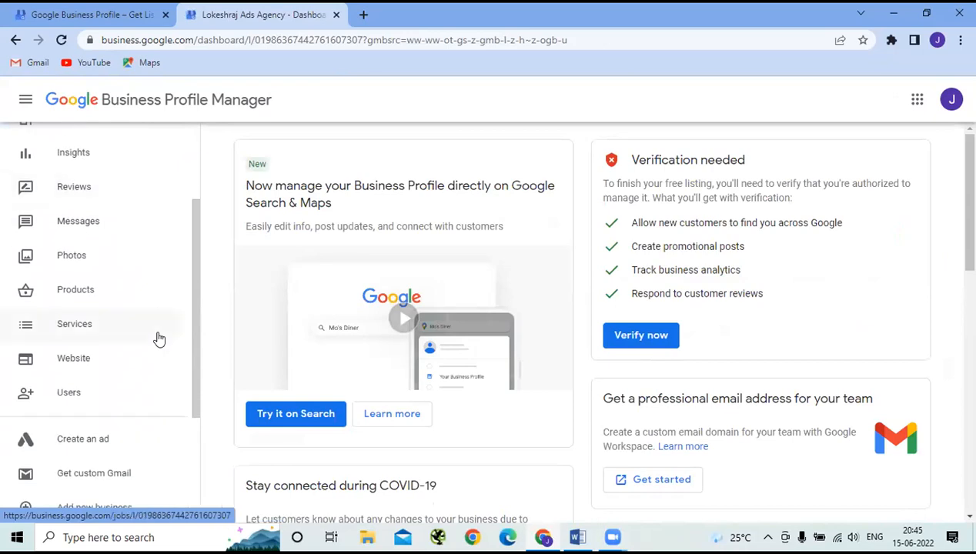
{"action": "scroll", "coordinate": [158, 339], "scroll_direction": "up", "scroll_amount": 2}
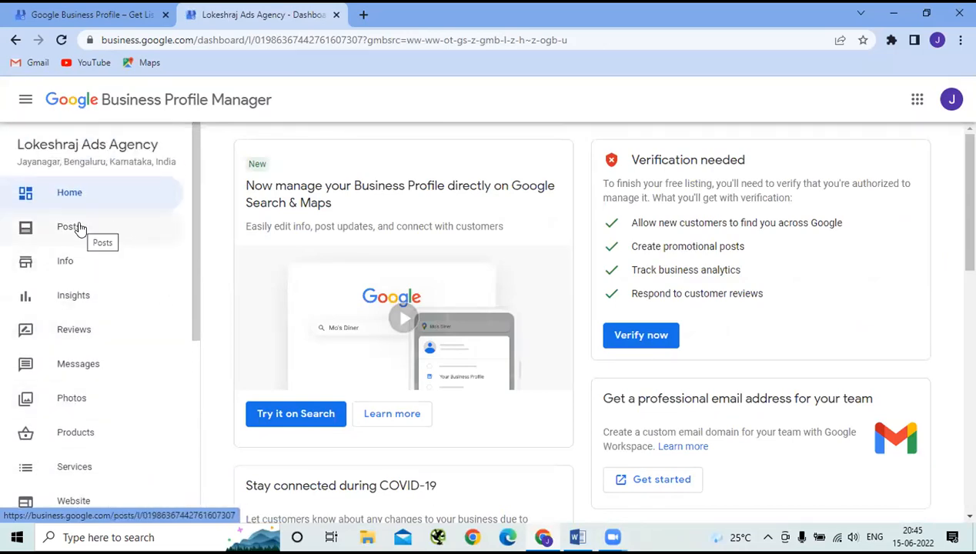
{"action": "left_click", "coordinate": [81, 229]}
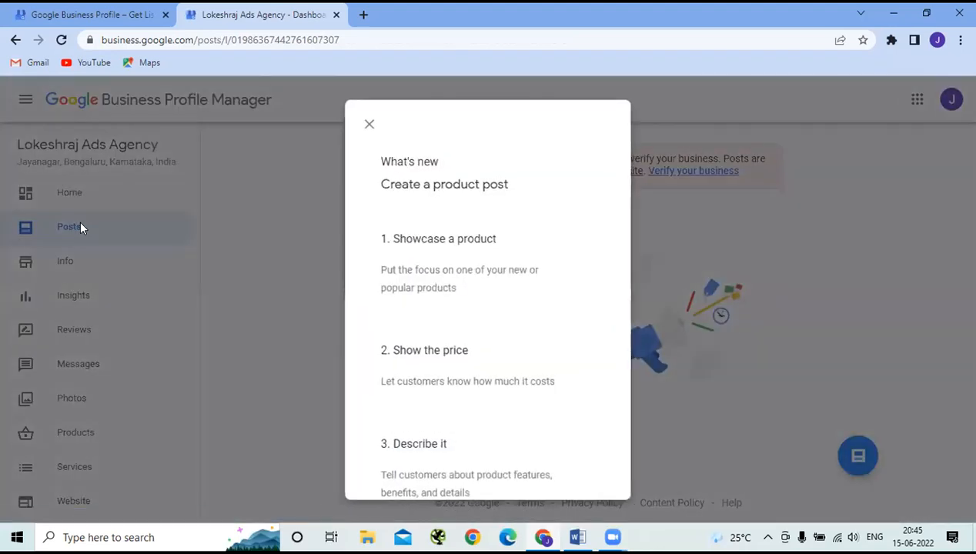
{"action": "left_click", "coordinate": [370, 125]}
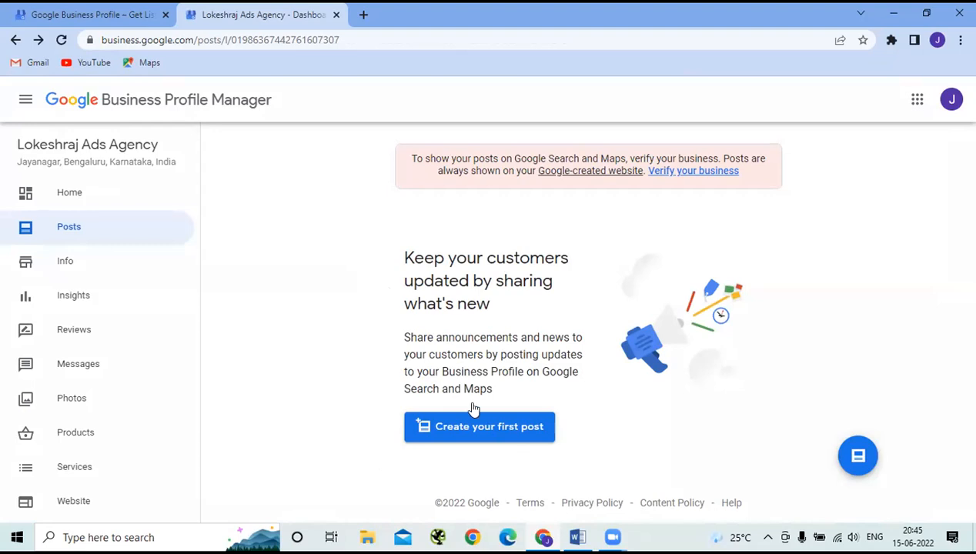
- Show the agency's Insights page, which says the listing must be verified first
{"action": "left_click", "coordinate": [78, 300]}
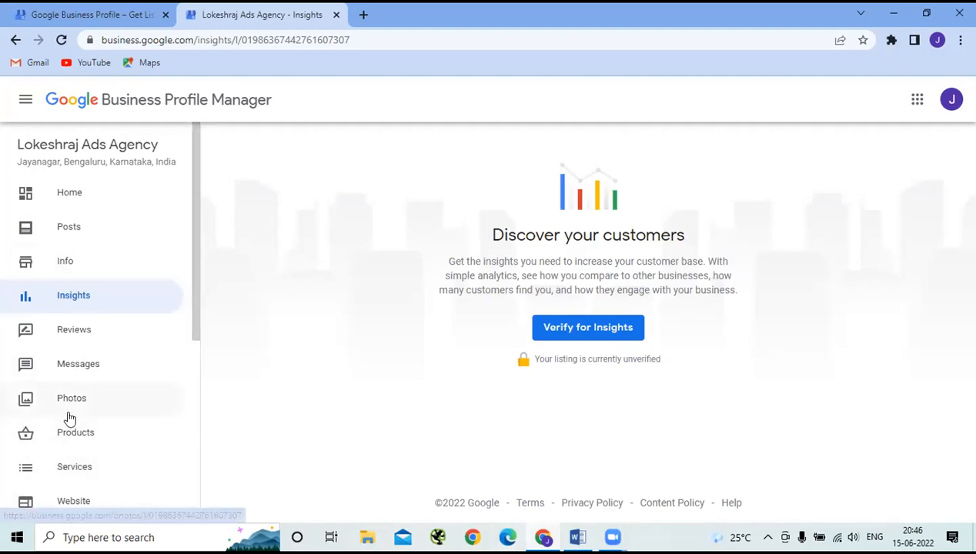
{"action": "scroll", "coordinate": [68, 418], "scroll_direction": "down", "scroll_amount": 1}
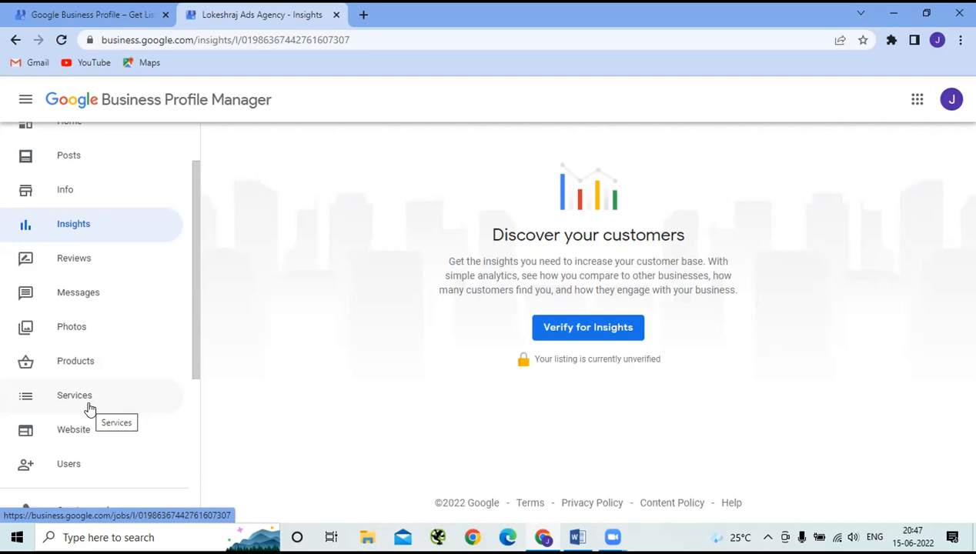
{"action": "scroll", "coordinate": [90, 409], "scroll_direction": "down", "scroll_amount": 2}
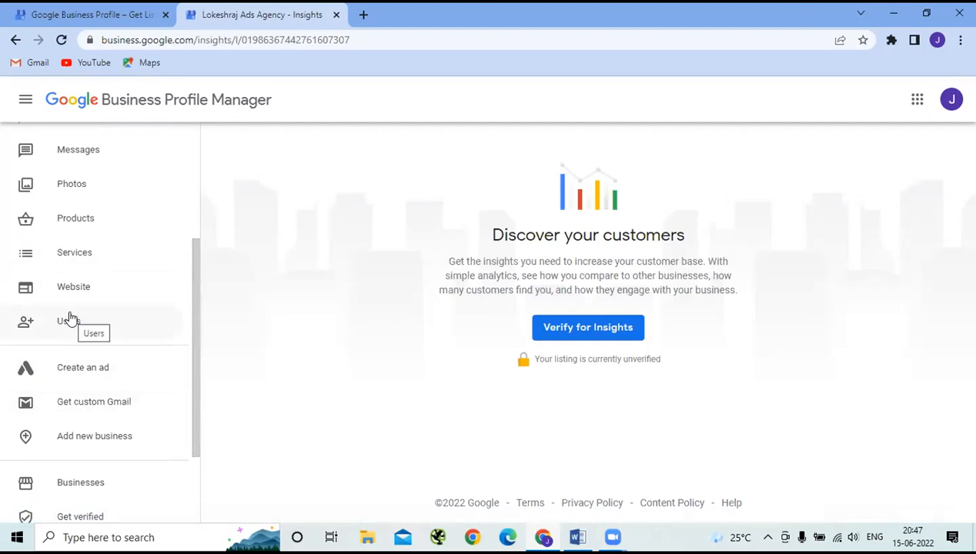
{"action": "left_click", "coordinate": [68, 321]}
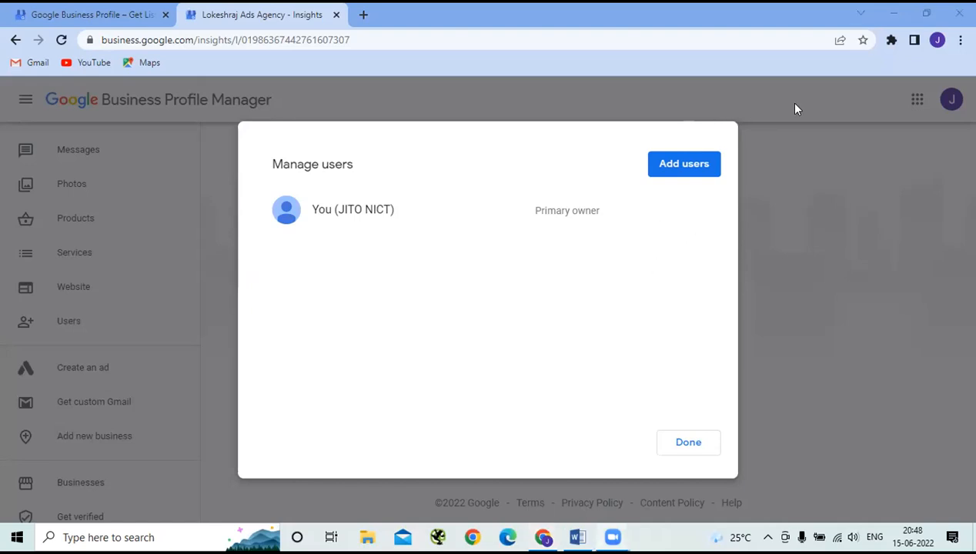
{"action": "left_click", "coordinate": [667, 163]}
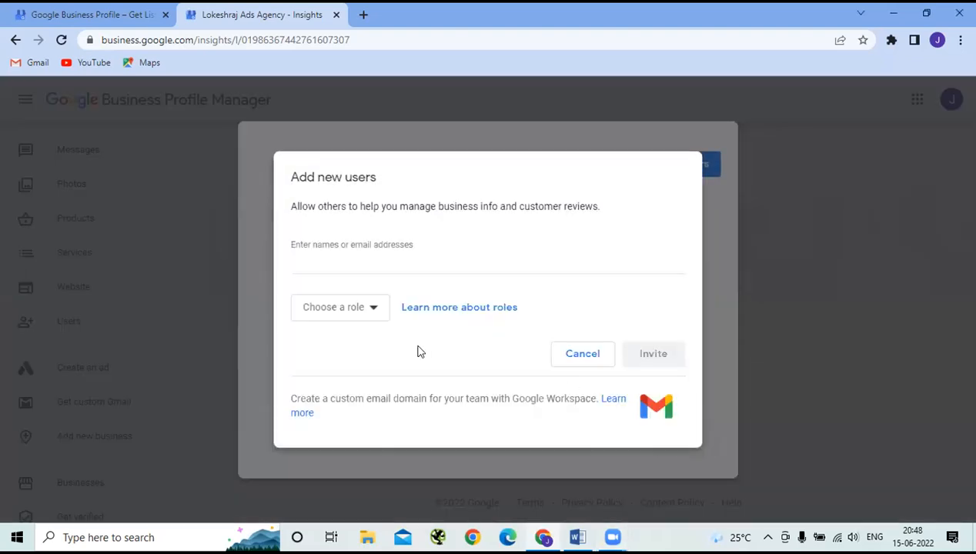
{"action": "left_click", "coordinate": [374, 312]}
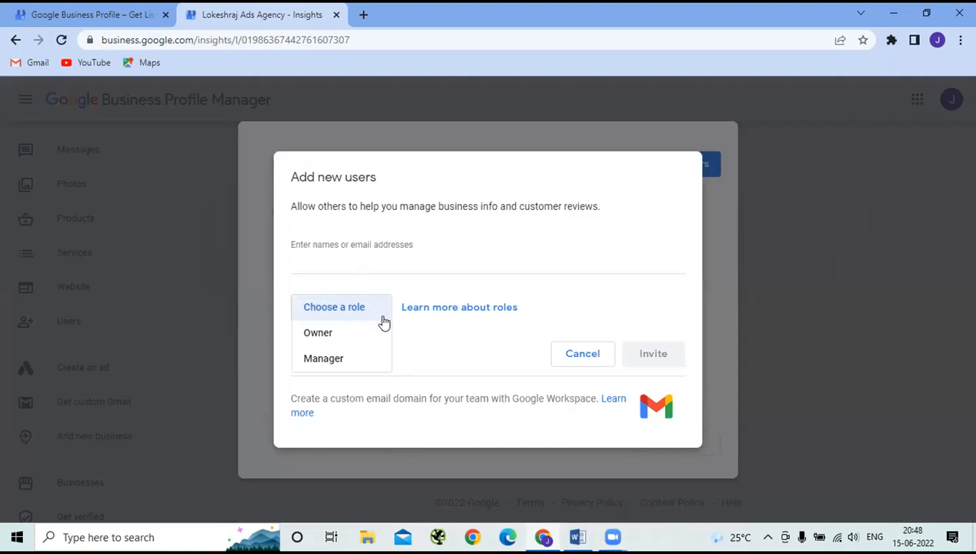
{"action": "left_click", "coordinate": [582, 354]}
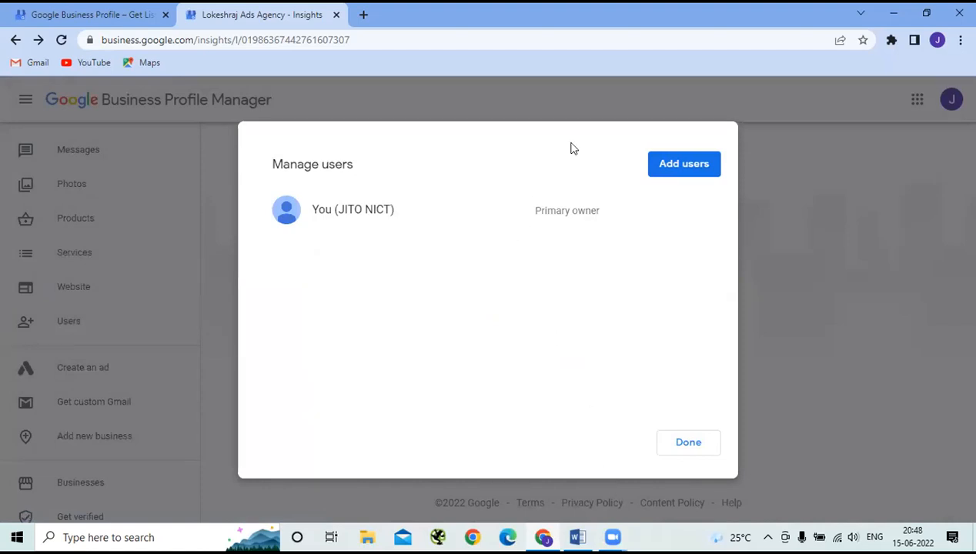
{"action": "left_click", "coordinate": [685, 444]}
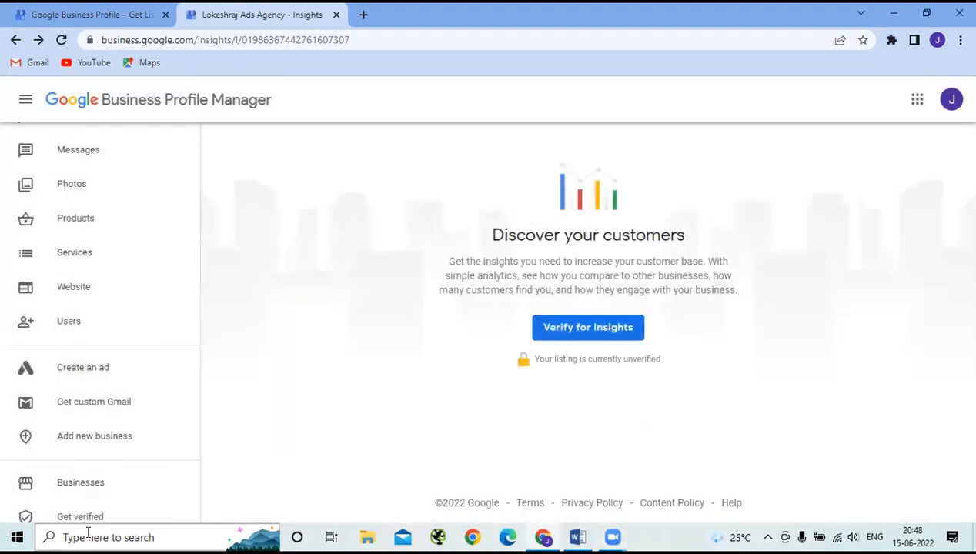
{"action": "scroll", "coordinate": [152, 375], "scroll_direction": "down", "scroll_amount": 3}
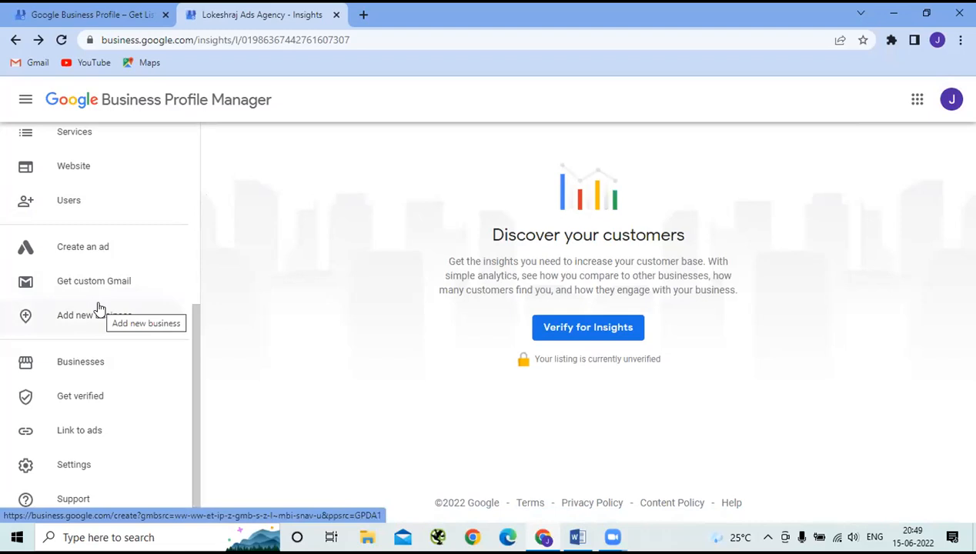
- List the managed businesses and tick the Lokeshraj Ads Agency listing
{"action": "left_click", "coordinate": [80, 361]}
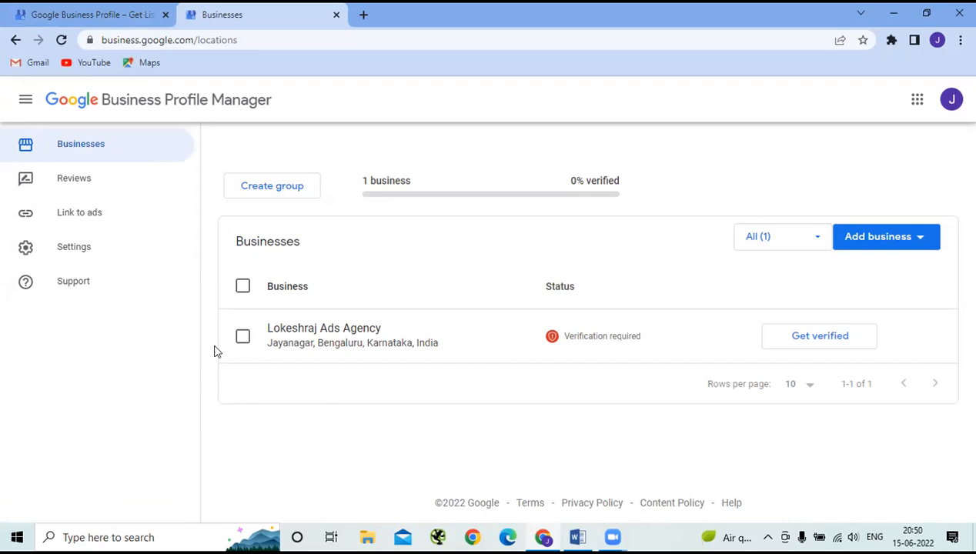
{"action": "left_click", "coordinate": [242, 338]}
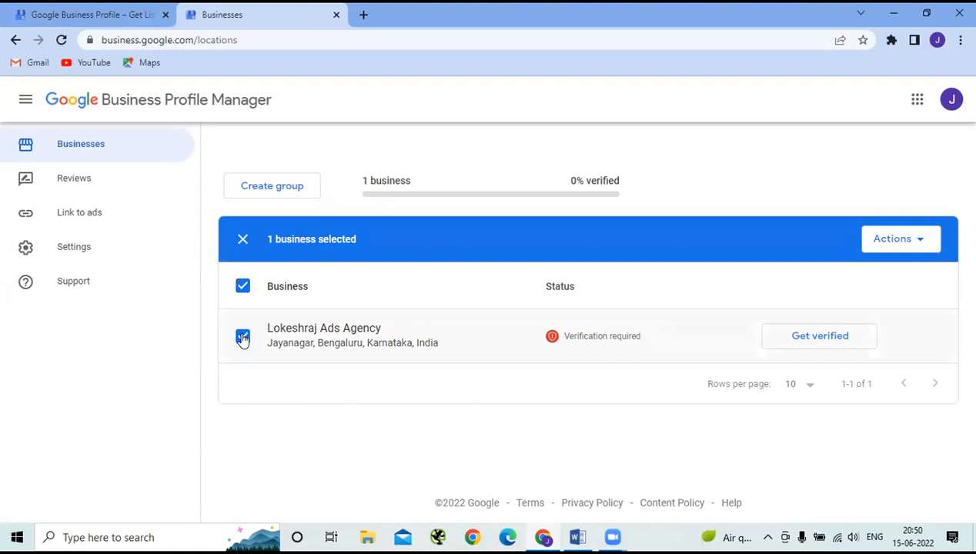
{"action": "left_click", "coordinate": [921, 241]}
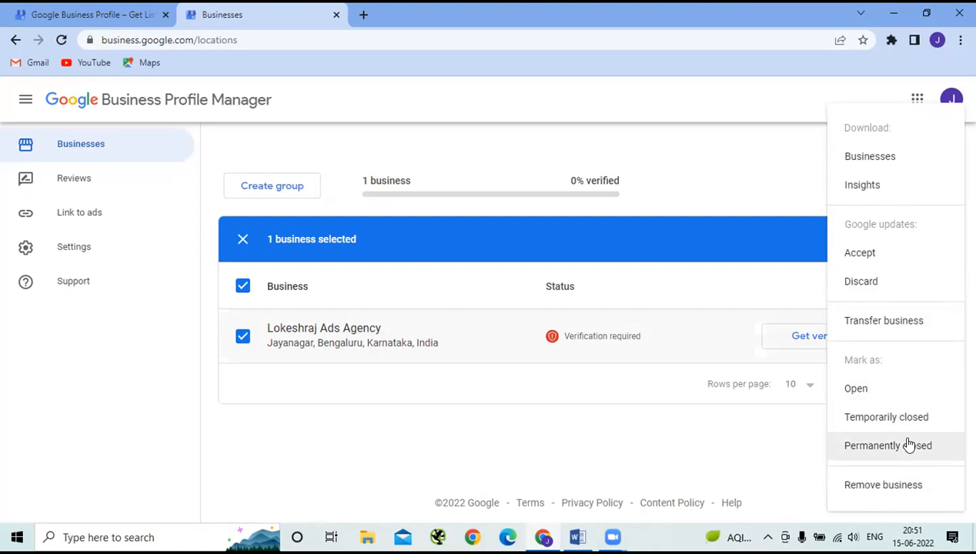
{"action": "left_click", "coordinate": [259, 244]}
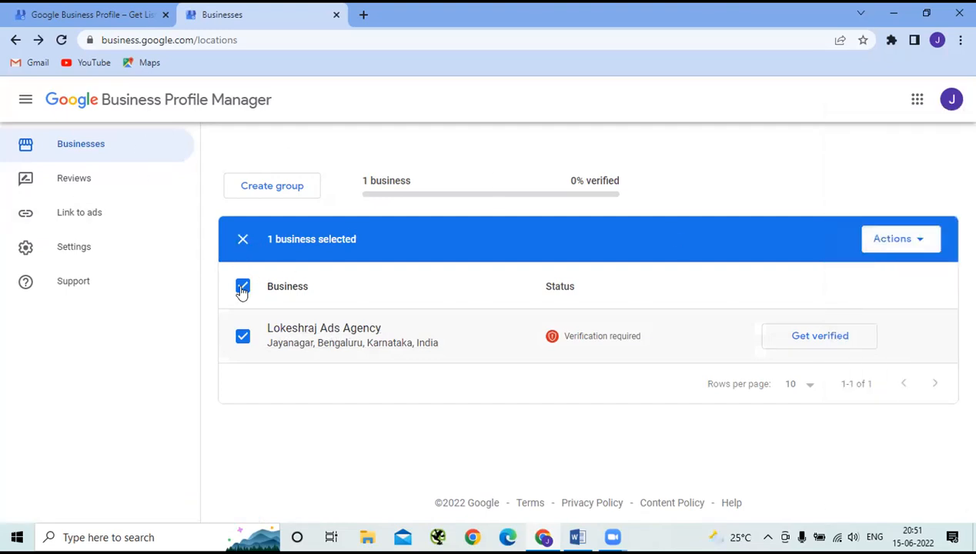
{"action": "left_click", "coordinate": [242, 240]}
{"action": "mouse_move", "coordinate": [543, 537]}
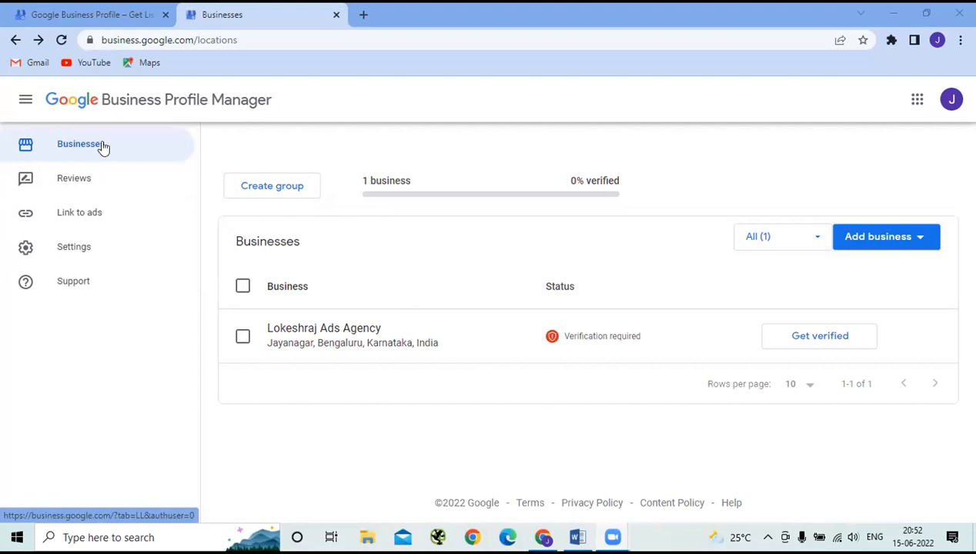
- Return to the Lokeshraj Ads Agency dashboard with its Verification needed card
{"action": "left_click", "coordinate": [320, 329]}
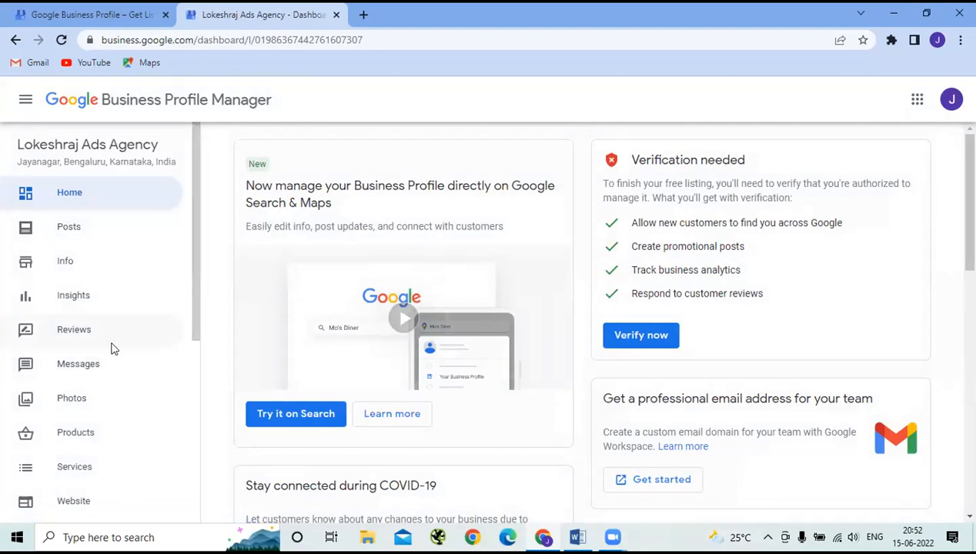
{"action": "scroll", "coordinate": [111, 348], "scroll_direction": "down", "scroll_amount": 3}
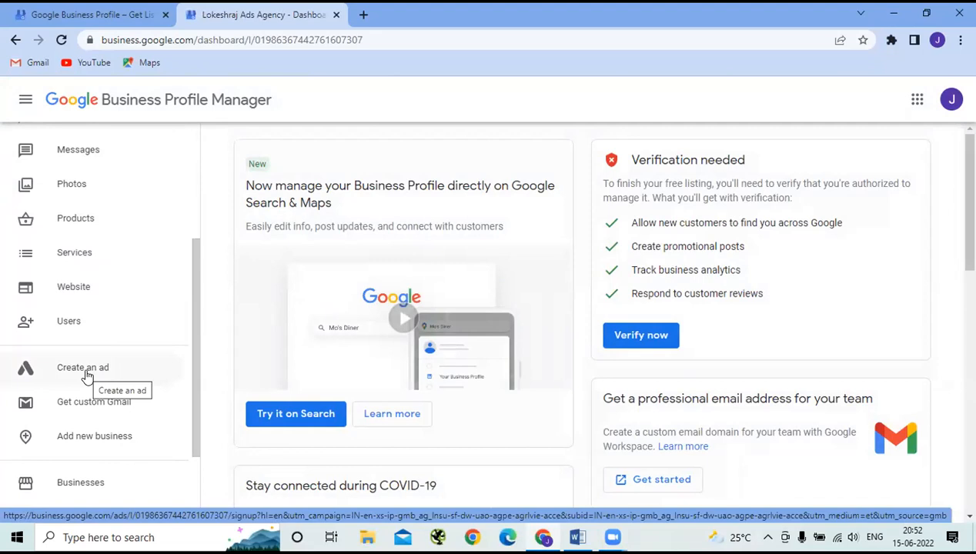
- Load ads.google.com in a new Chrome tab
{"action": "left_click", "coordinate": [364, 15]}
{"action": "mouse_move", "coordinate": [578, 538]}
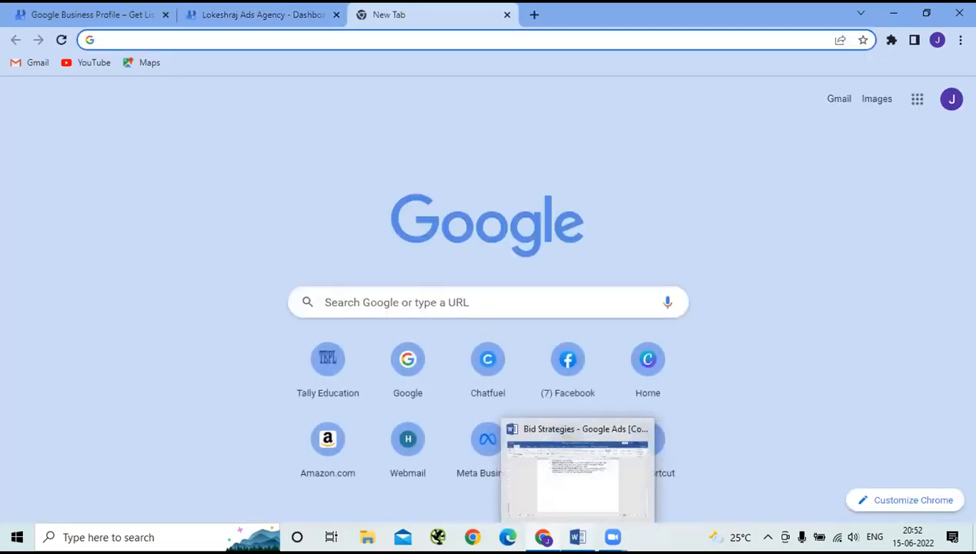
{"action": "left_click", "coordinate": [157, 37]}
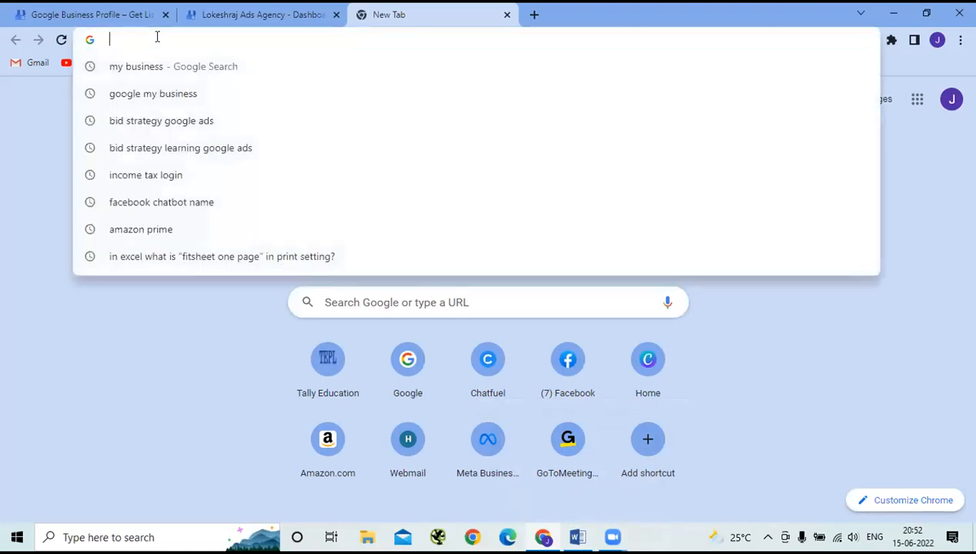
{"action": "type", "text": "ad"}
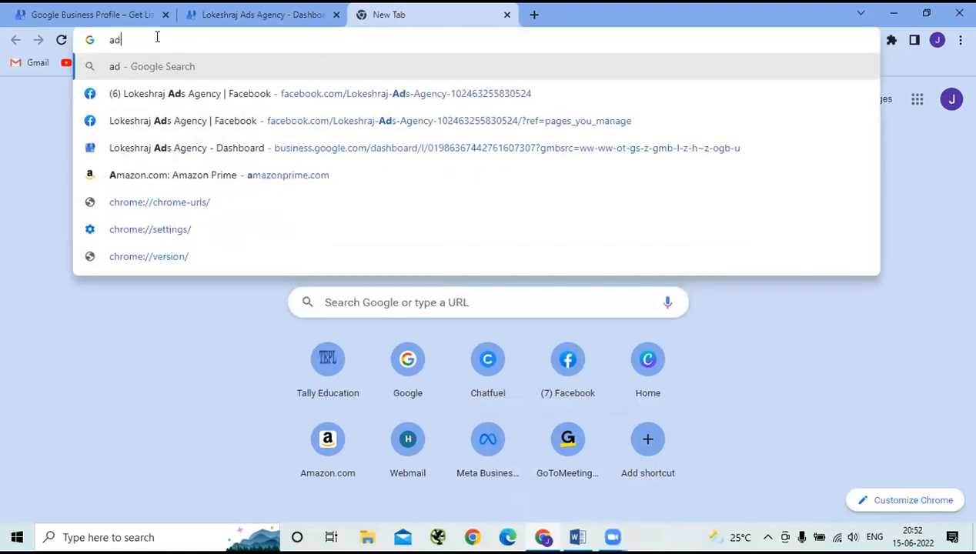
{"action": "type", "text": "s.g"}
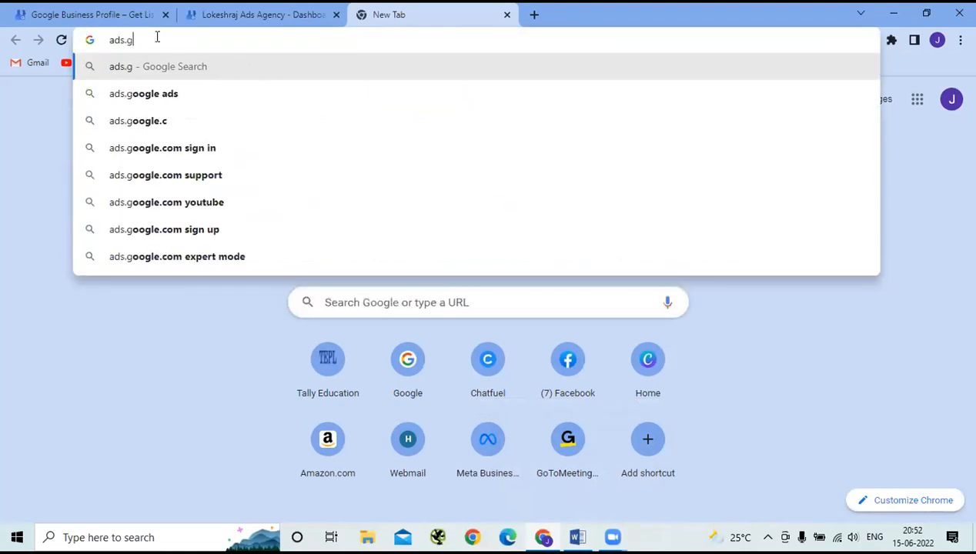
{"action": "type", "text": "oogle.com"}
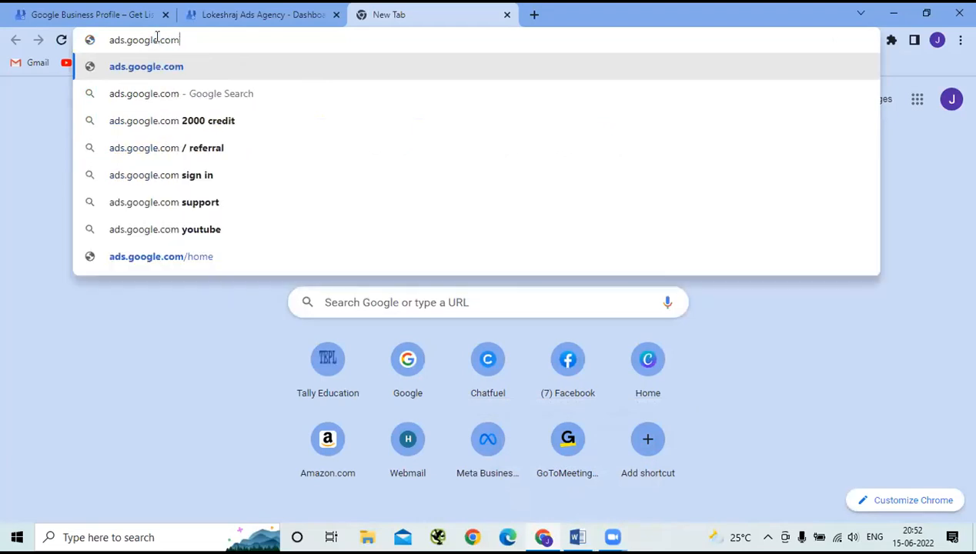
{"action": "key", "text": "Return"}
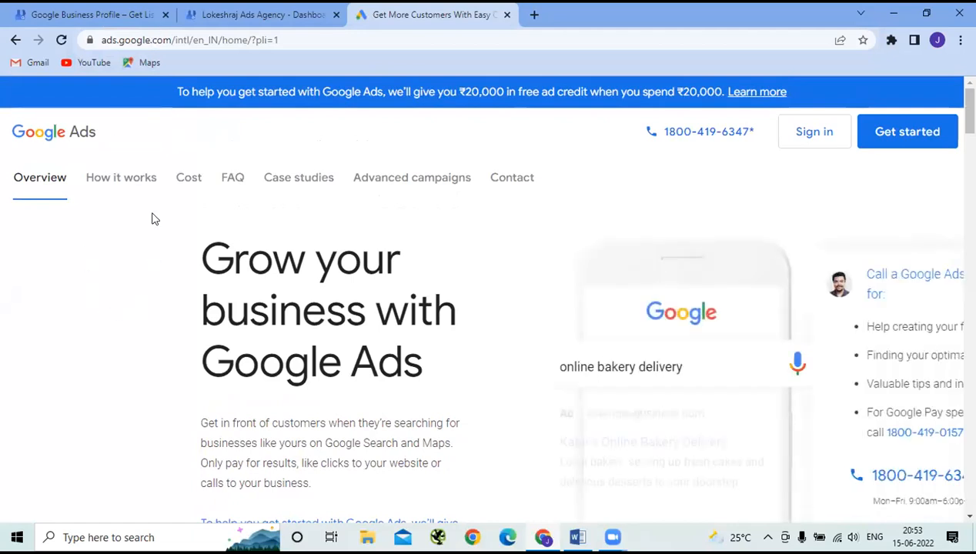
{"action": "left_click", "coordinate": [113, 44]}
{"action": "left_click_drag", "start_coordinate": [103, 40], "coordinate": [172, 40]}
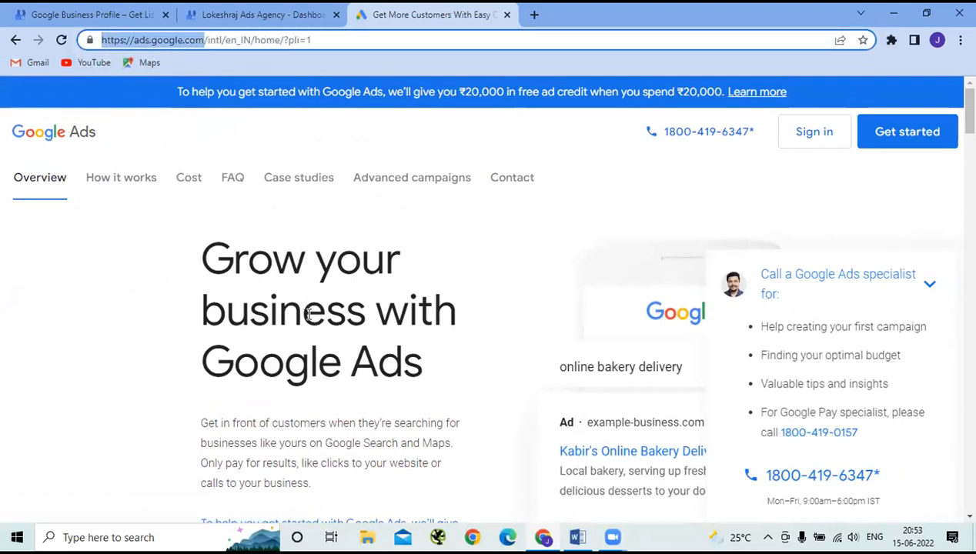
{"action": "left_click", "coordinate": [554, 172]}
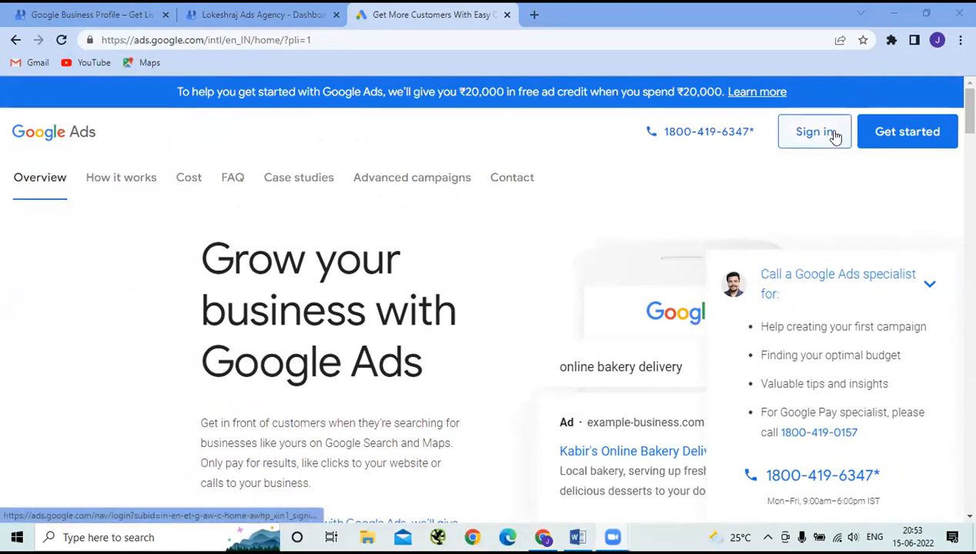
- Start a Google Ads campaign with Get started, then close that campaign tab
{"action": "left_click", "coordinate": [887, 135]}
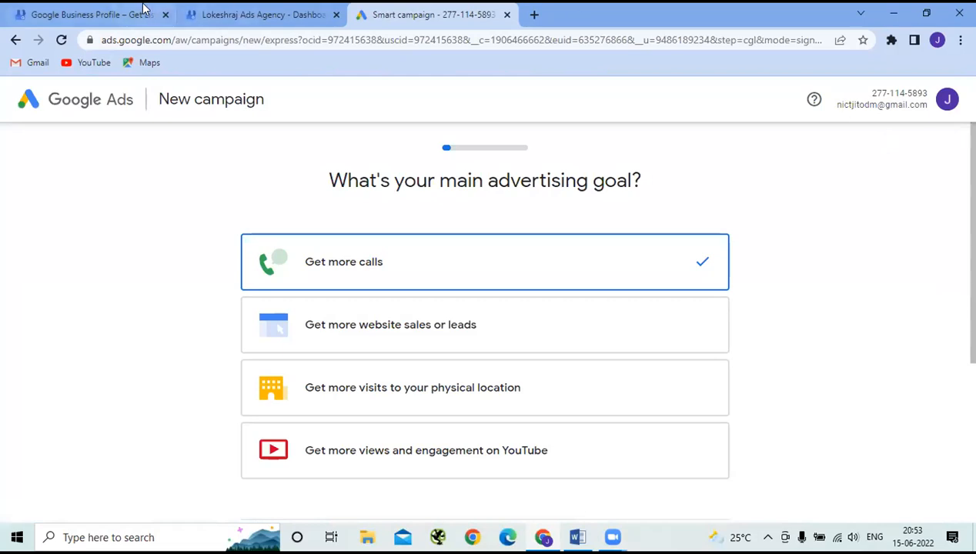
{"action": "left_click", "coordinate": [507, 14]}
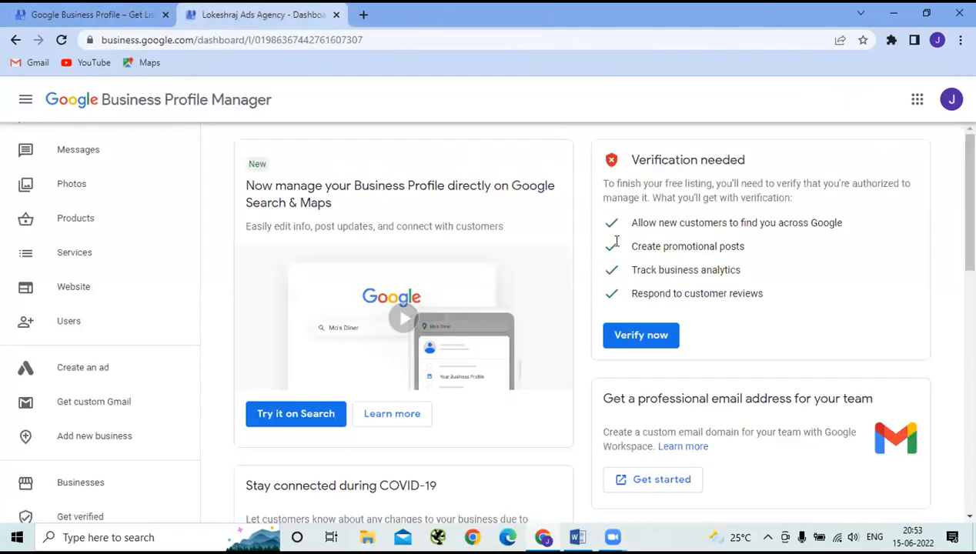
- Open another new tab and begin entering 'ads' as its address
{"action": "left_click", "coordinate": [364, 15]}
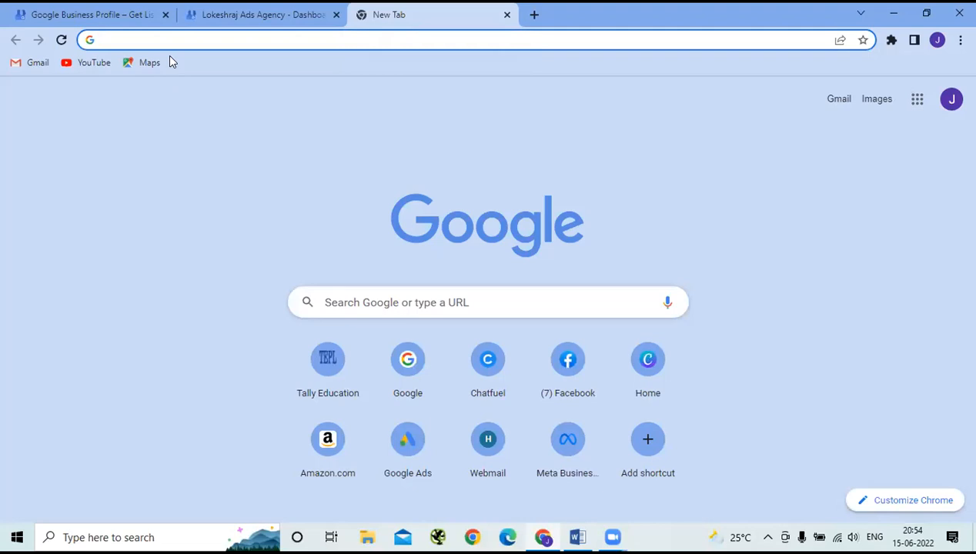
{"action": "type", "text": "ads"}
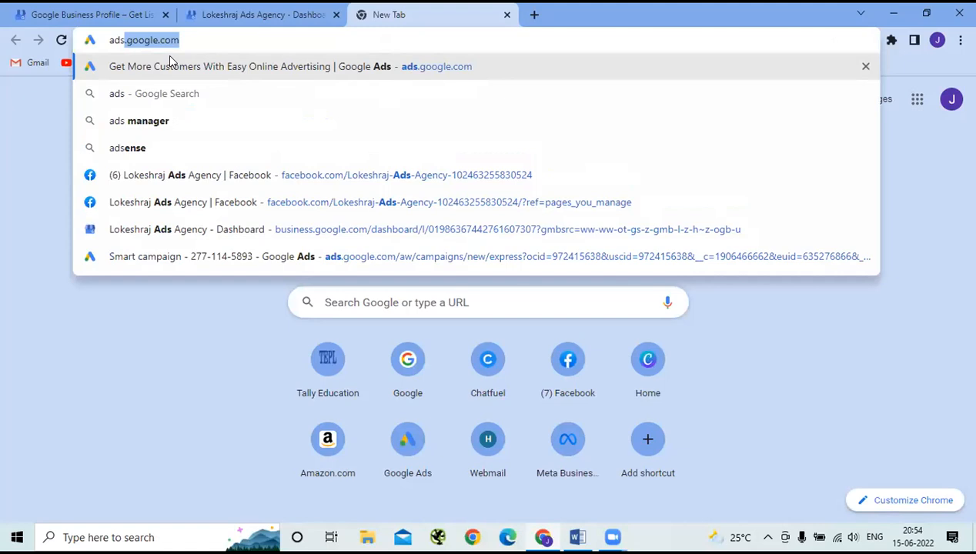
{"action": "key", "text": "BackSpace"}
{"action": "key", "text": "BackSpace"}
{"action": "key", "text": "BackSpace"}
{"action": "key", "text": "BackSpace"}
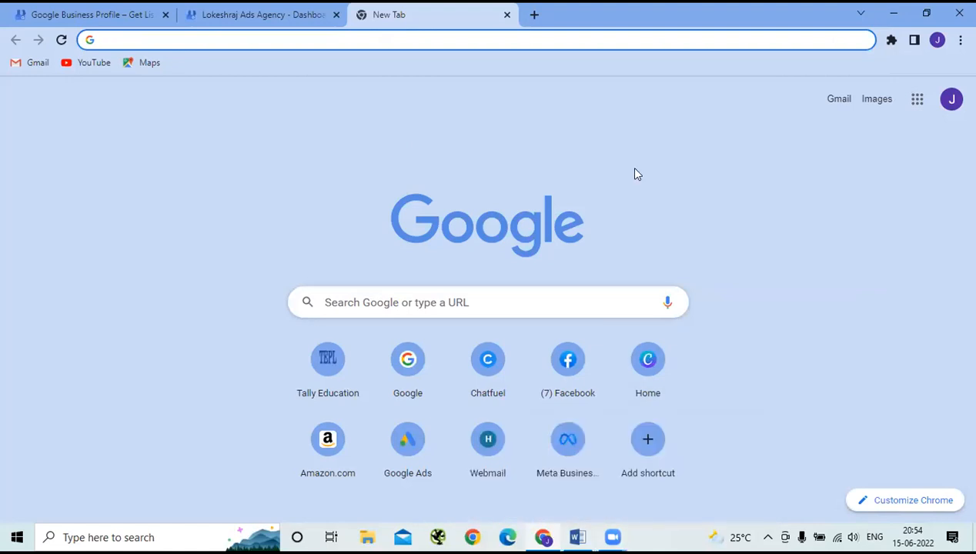
- Load the Google Ads home page from its shortcut and close the leftover blank tab
{"action": "left_click", "coordinate": [648, 281]}
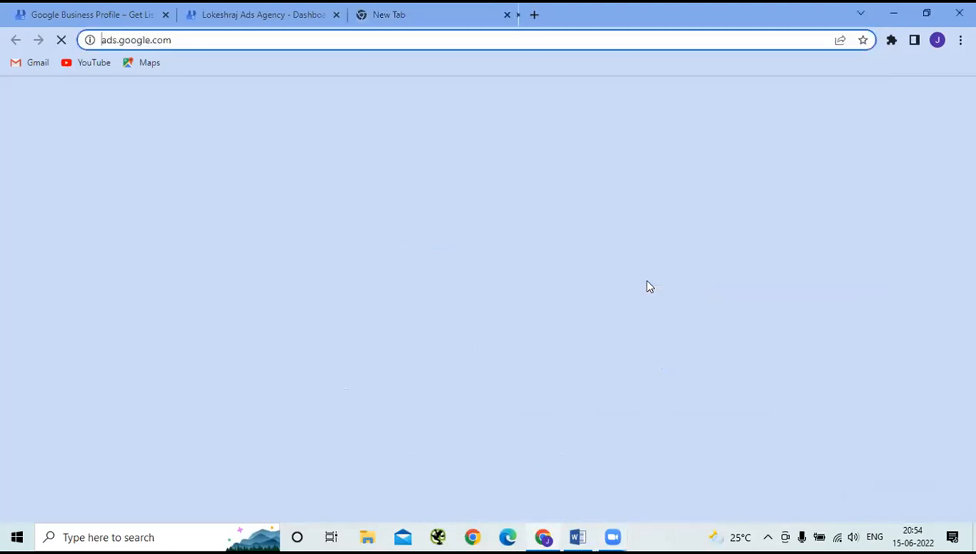
{"action": "left_click", "coordinate": [507, 15]}
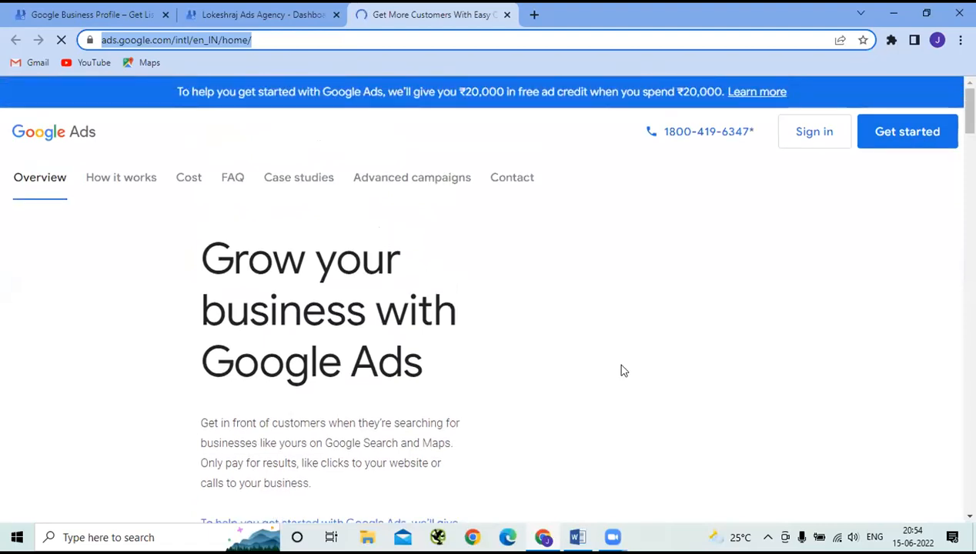
{"action": "left_click", "coordinate": [624, 371]}
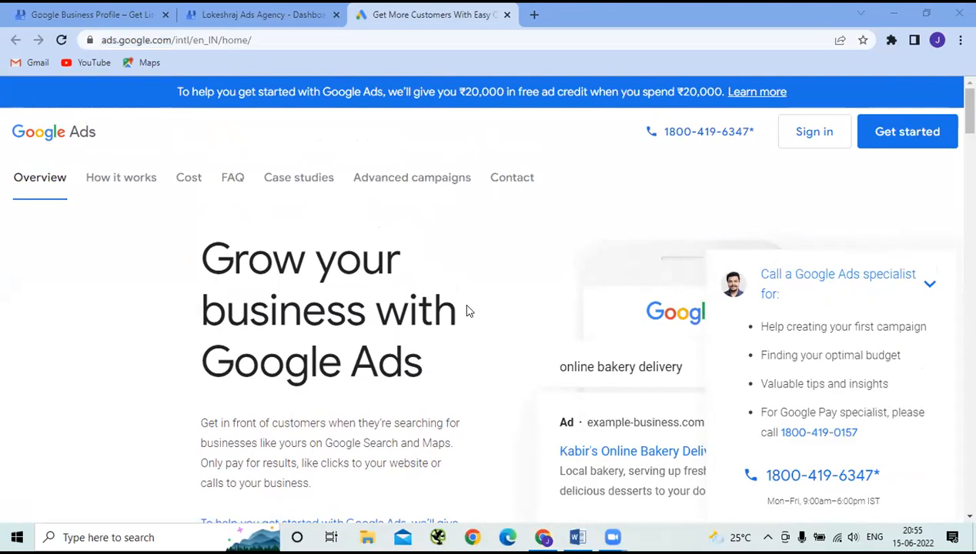
{"action": "left_click", "coordinate": [930, 128]}
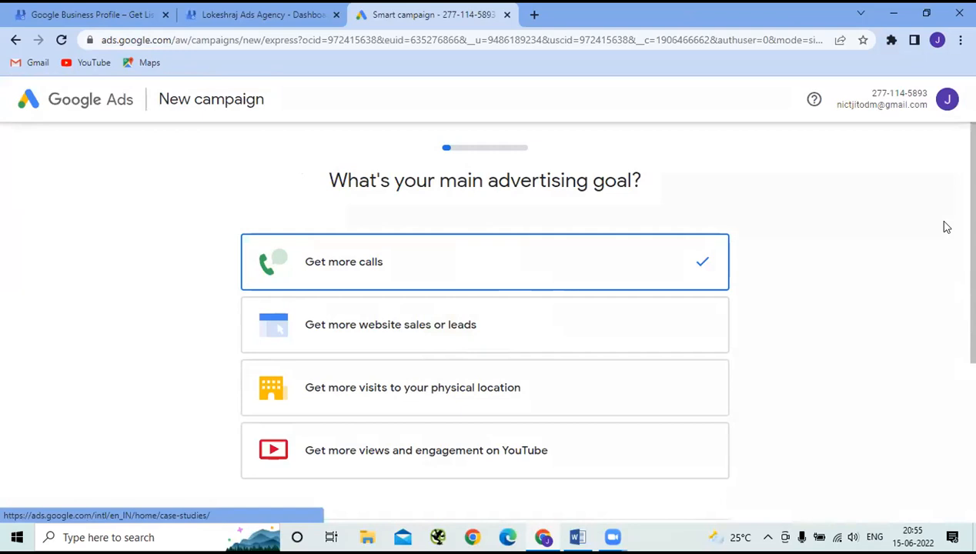
{"action": "triple_click", "coordinate": [875, 113]}
{"action": "double_click", "coordinate": [876, 112]}
{"action": "triple_click", "coordinate": [876, 112]}
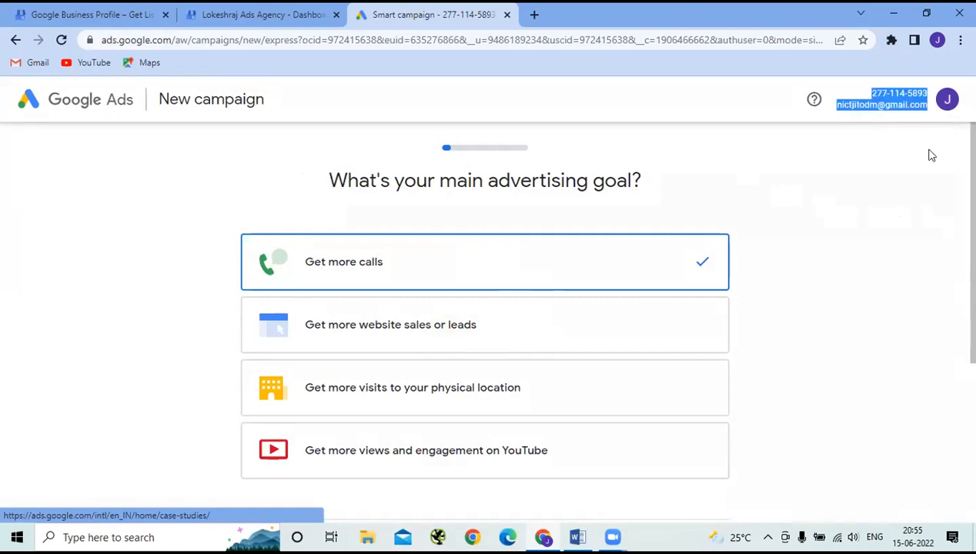
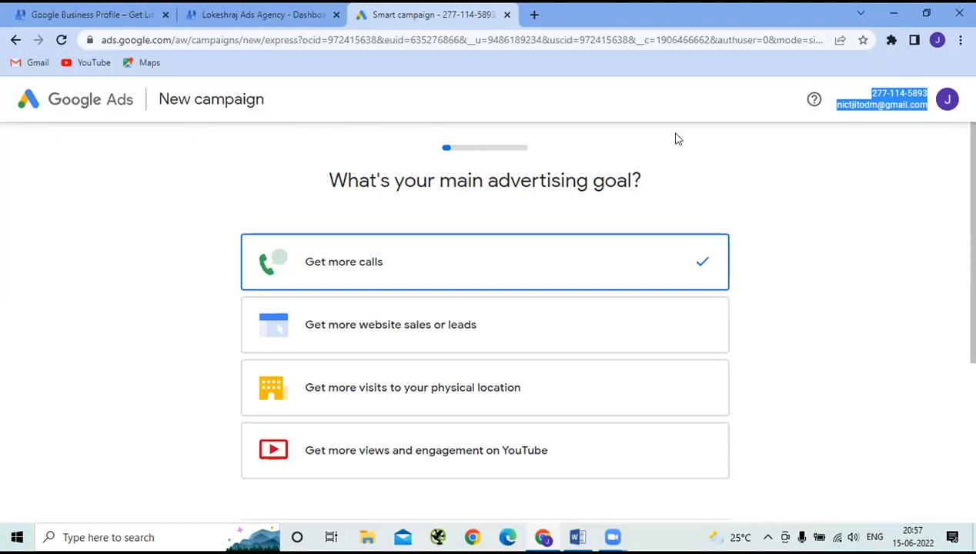
- Review the campaign goal page and highlight the Switch to Expert Mode option
{"action": "left_click", "coordinate": [643, 120]}
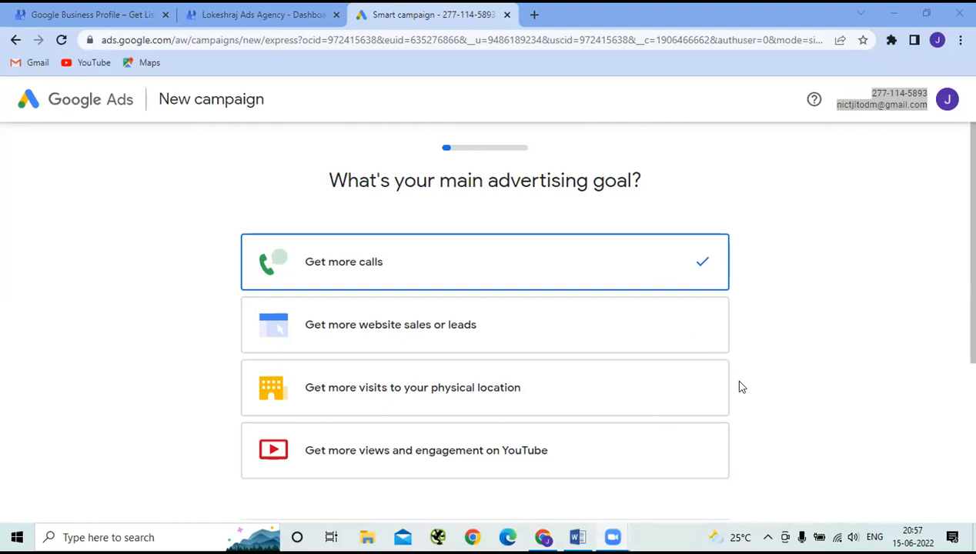
{"action": "left_click", "coordinate": [782, 336]}
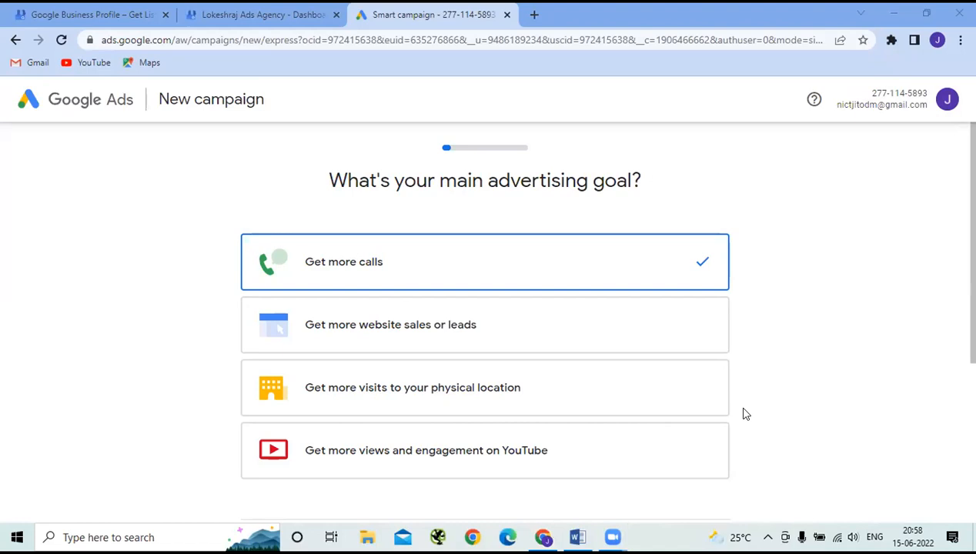
{"action": "scroll", "coordinate": [756, 327], "scroll_direction": "down", "scroll_amount": 3}
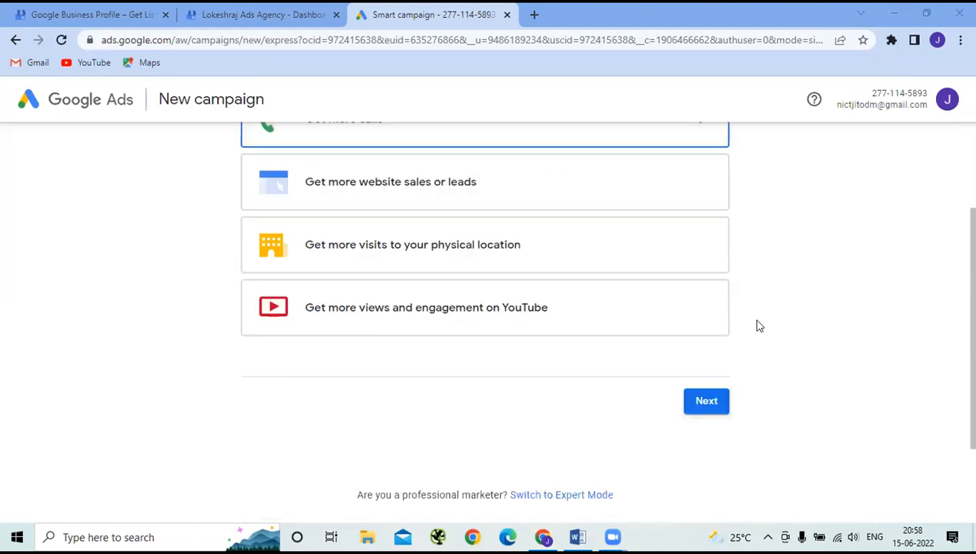
{"action": "scroll", "coordinate": [756, 330], "scroll_direction": "up", "scroll_amount": 3}
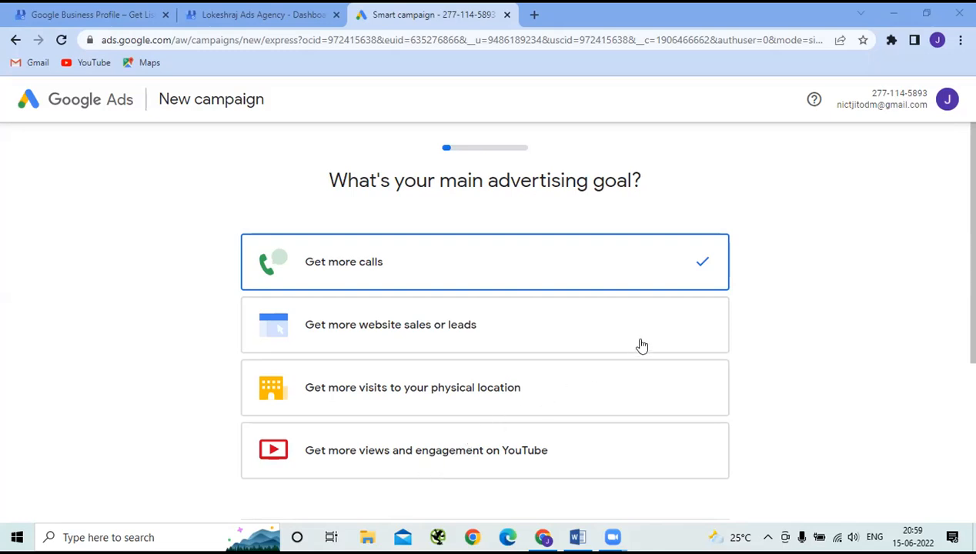
{"action": "scroll", "coordinate": [642, 345], "scroll_direction": "down", "scroll_amount": 2}
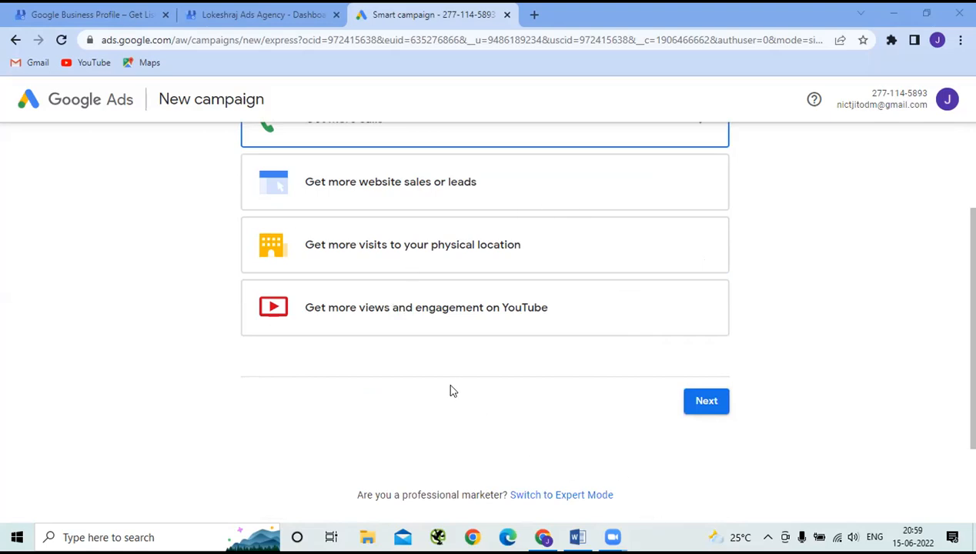
{"action": "scroll", "coordinate": [428, 415], "scroll_direction": "up", "scroll_amount": 1}
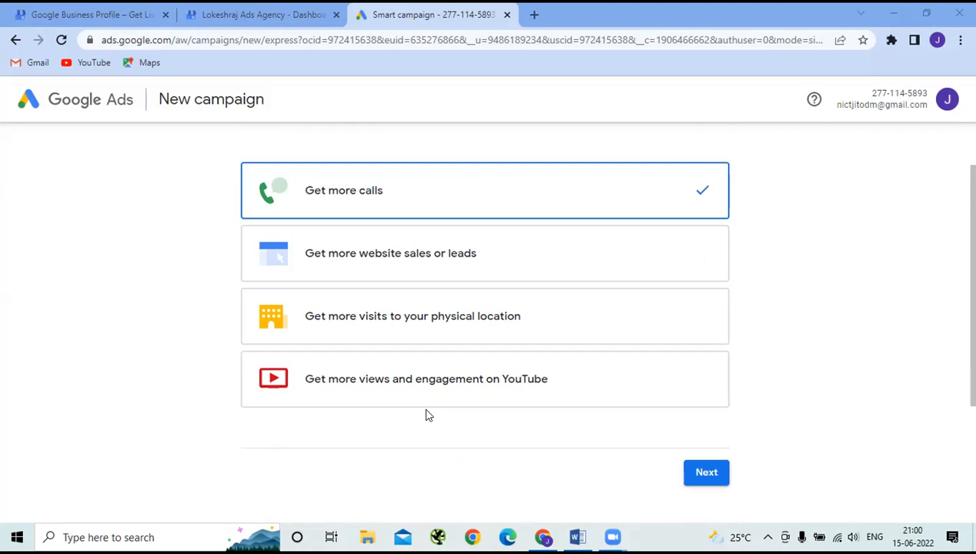
{"action": "scroll", "coordinate": [428, 415], "scroll_direction": "down", "scroll_amount": 3}
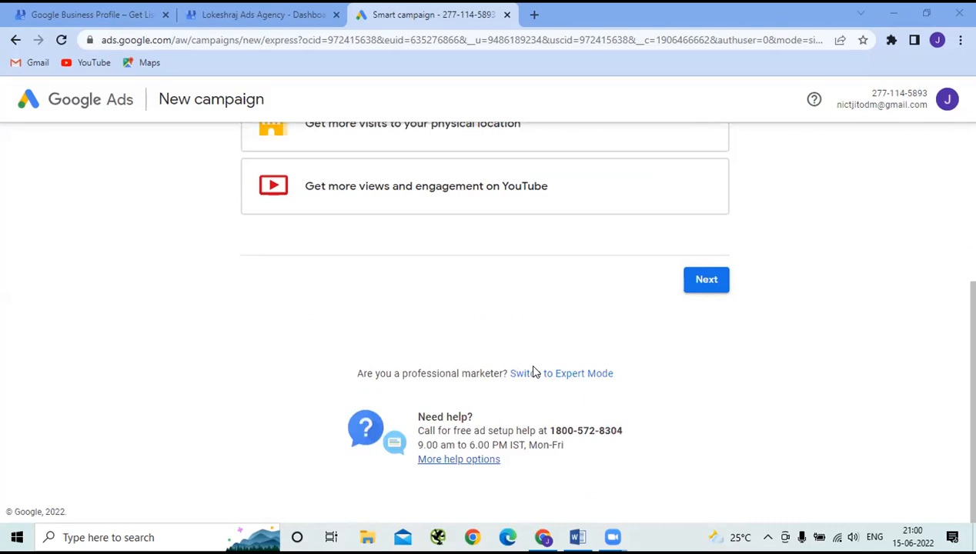
{"action": "left_click_drag", "start_coordinate": [629, 372], "coordinate": [506, 374]}
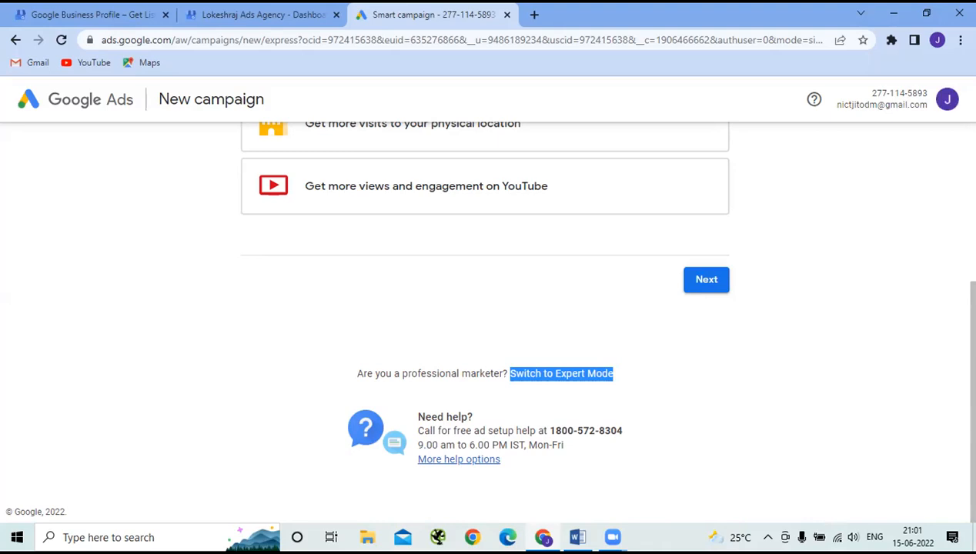
- Check the Google account details, then switch the campaign setup to Expert Mode
{"action": "left_click", "coordinate": [947, 99]}
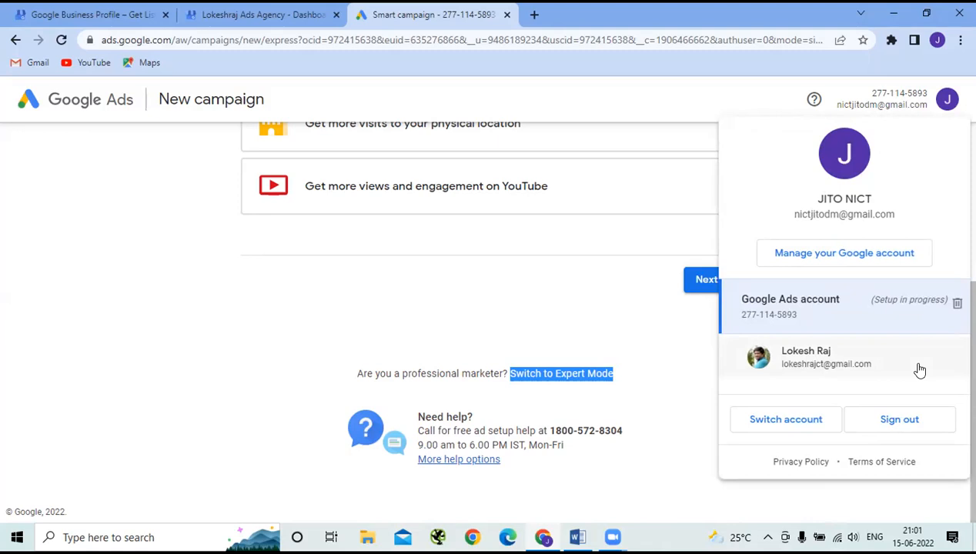
{"action": "left_click", "coordinate": [650, 318]}
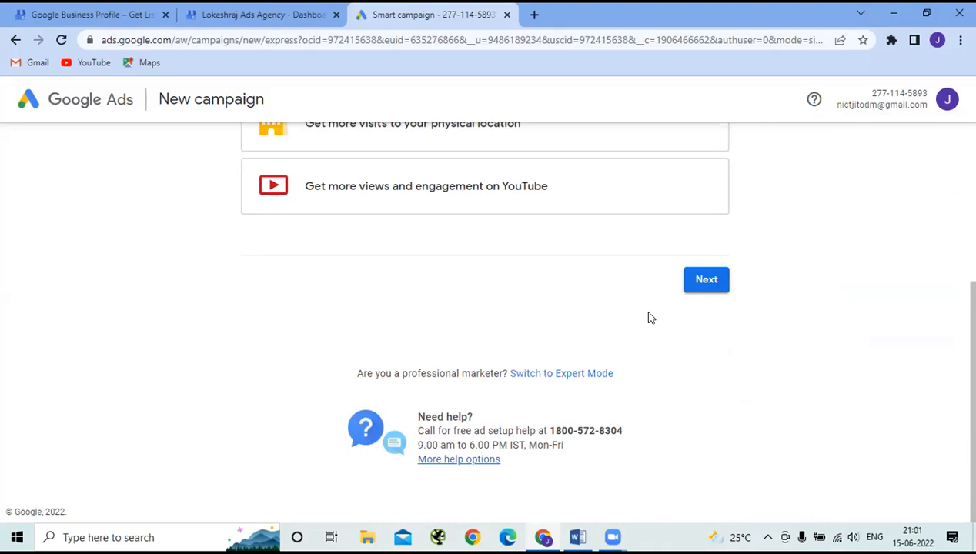
{"action": "left_click", "coordinate": [559, 375]}
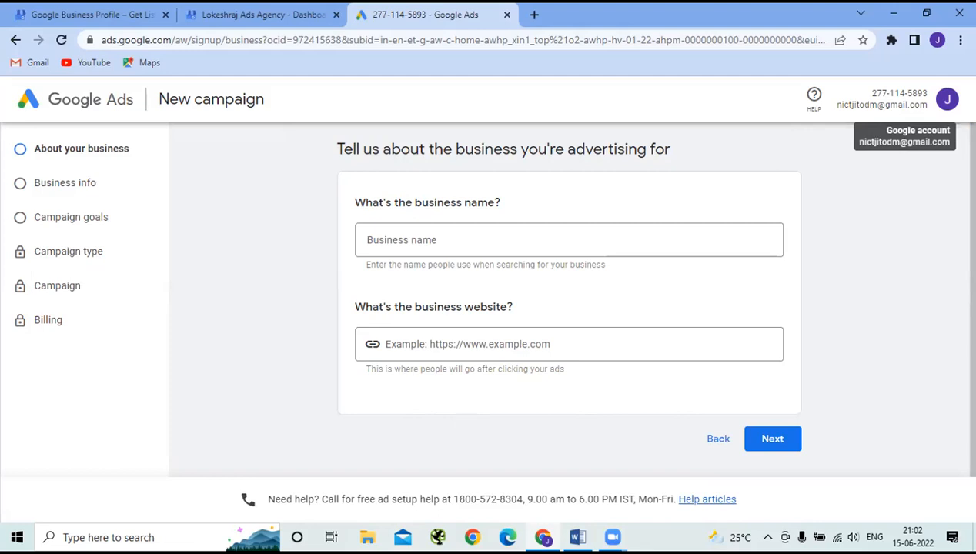
- Open the profile avatar panel showing the in-setup Ads account and the other profile
{"action": "left_click", "coordinate": [947, 98]}
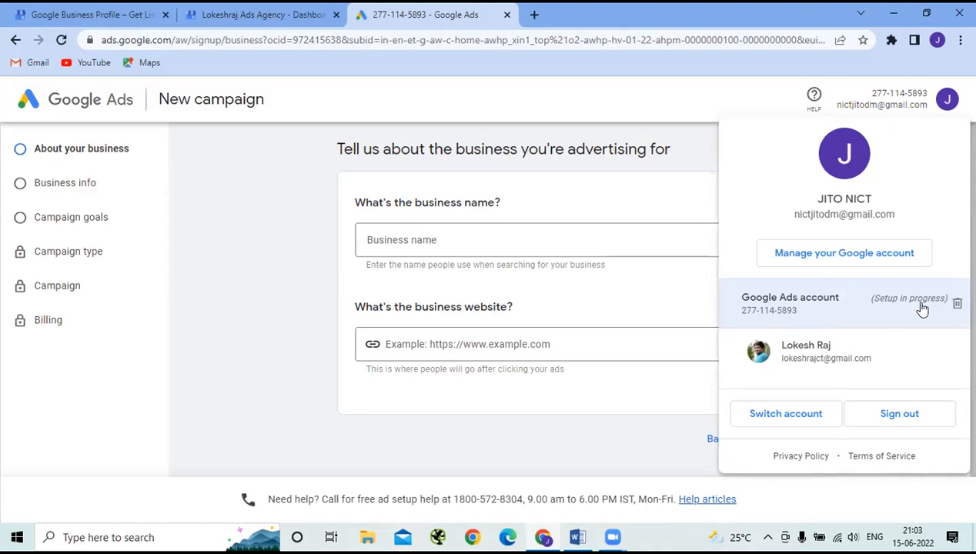
- Delete the in-setup Google Ads account and confirm its permanent removal
{"action": "left_click", "coordinate": [818, 311]}
{"action": "left_click", "coordinate": [957, 303]}
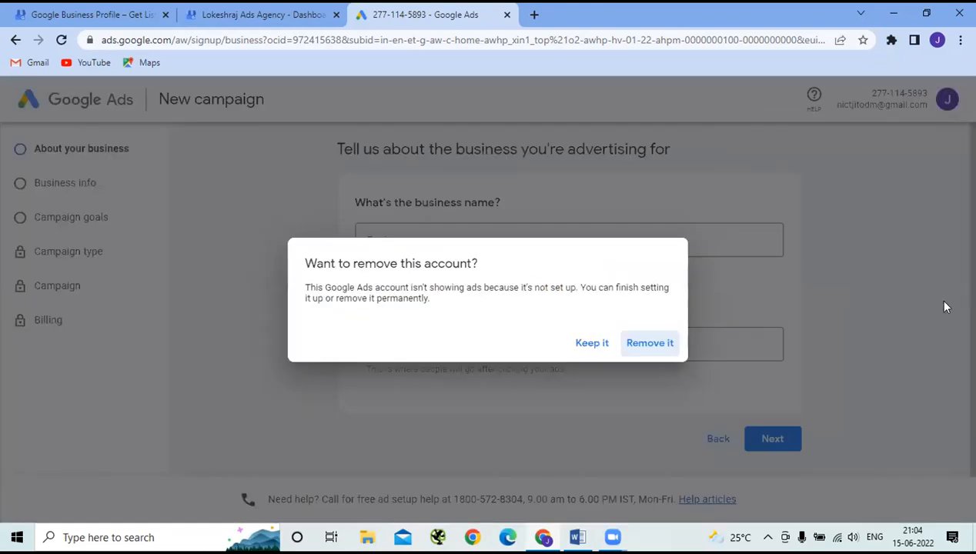
{"action": "left_click", "coordinate": [635, 344]}
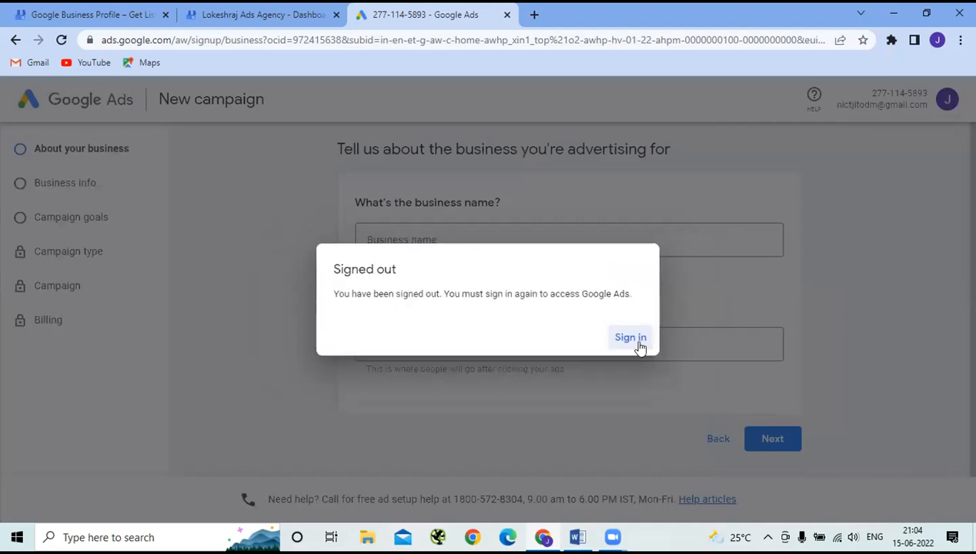
- Sign back in from the Signed out dialog to reach the new-account prompt
{"action": "left_click", "coordinate": [628, 338]}
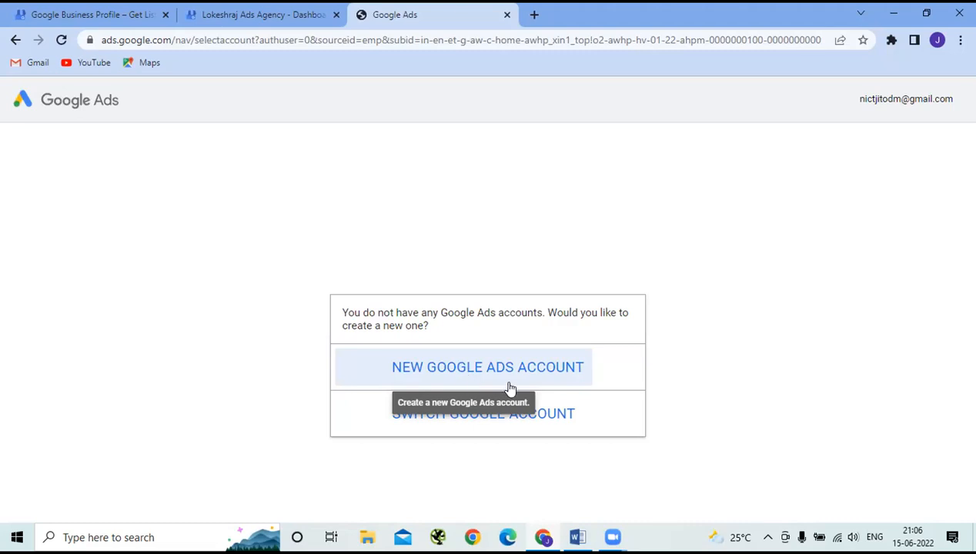
- Create a new Google Ads account and look over the Let's get started page
{"action": "left_click", "coordinate": [453, 375]}
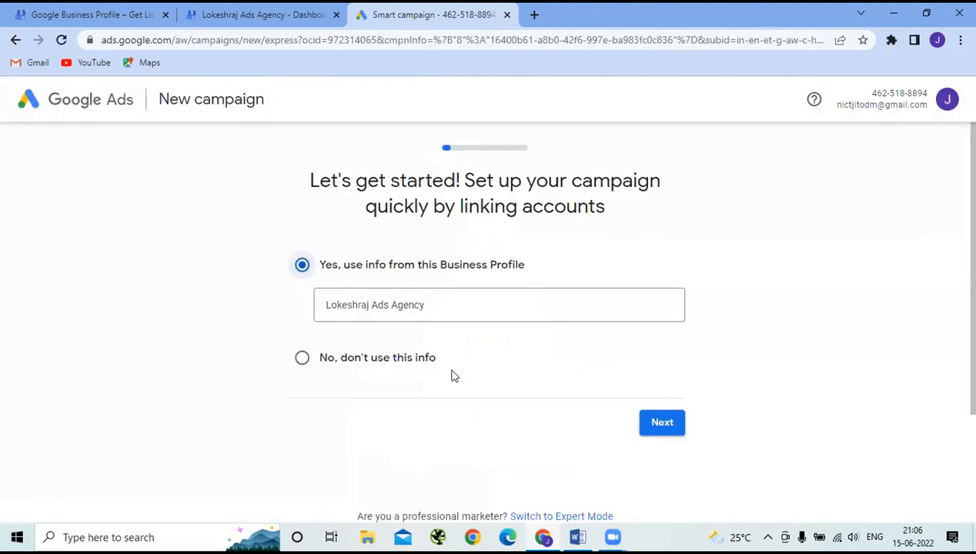
{"action": "scroll", "coordinate": [558, 354], "scroll_direction": "down", "scroll_amount": 2}
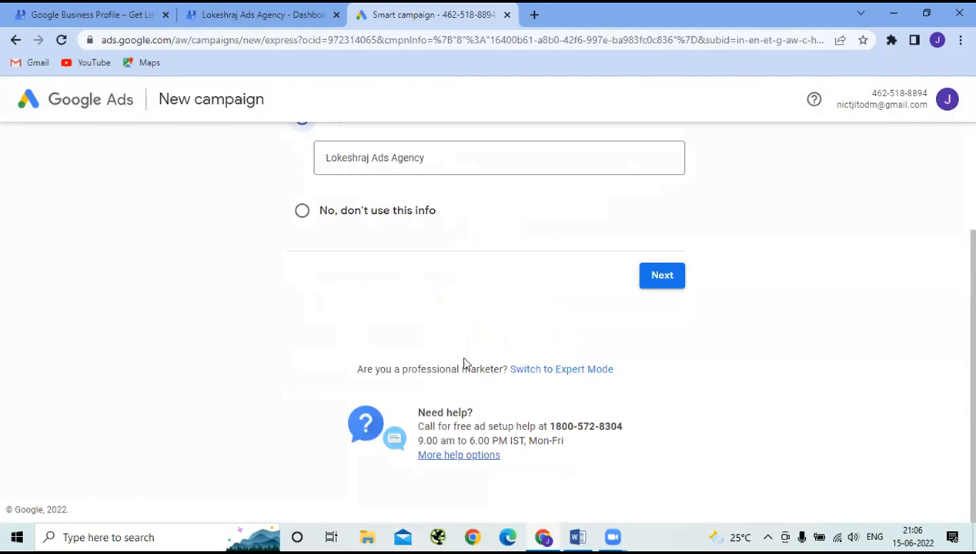
{"action": "scroll", "coordinate": [488, 334], "scroll_direction": "up", "scroll_amount": 2}
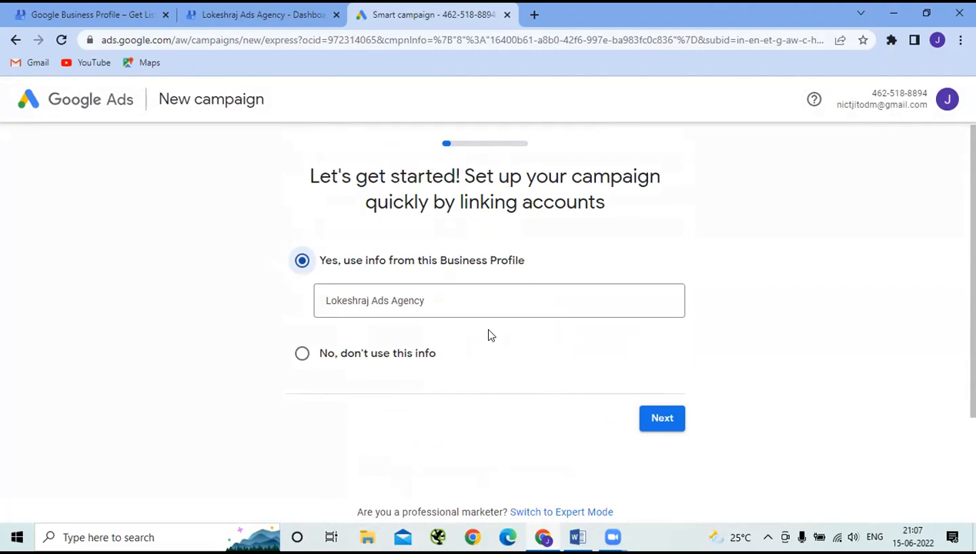
{"action": "scroll", "coordinate": [488, 336], "scroll_direction": "down", "scroll_amount": 2}
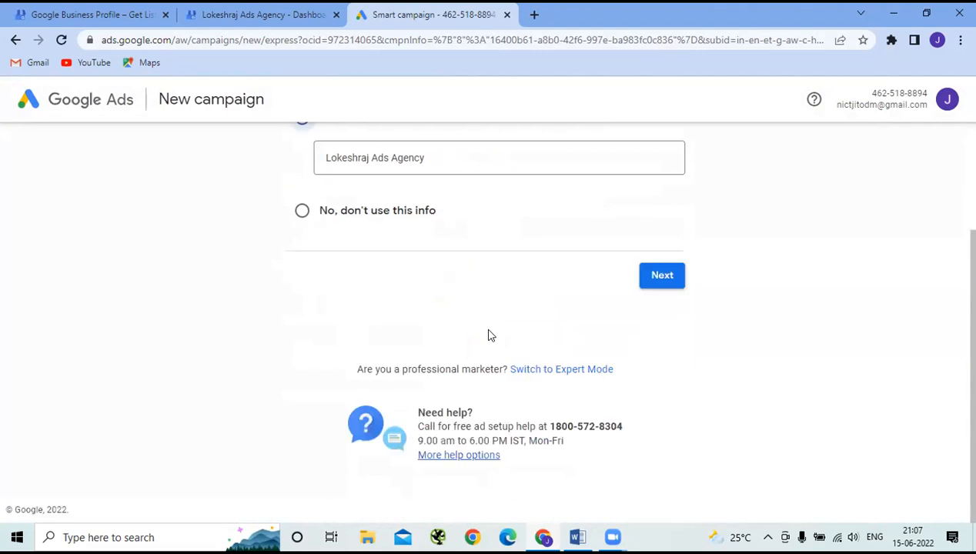
- Switch the fresh campaign setup to Expert Mode, reaching the business name and website fields
{"action": "left_click", "coordinate": [563, 371]}
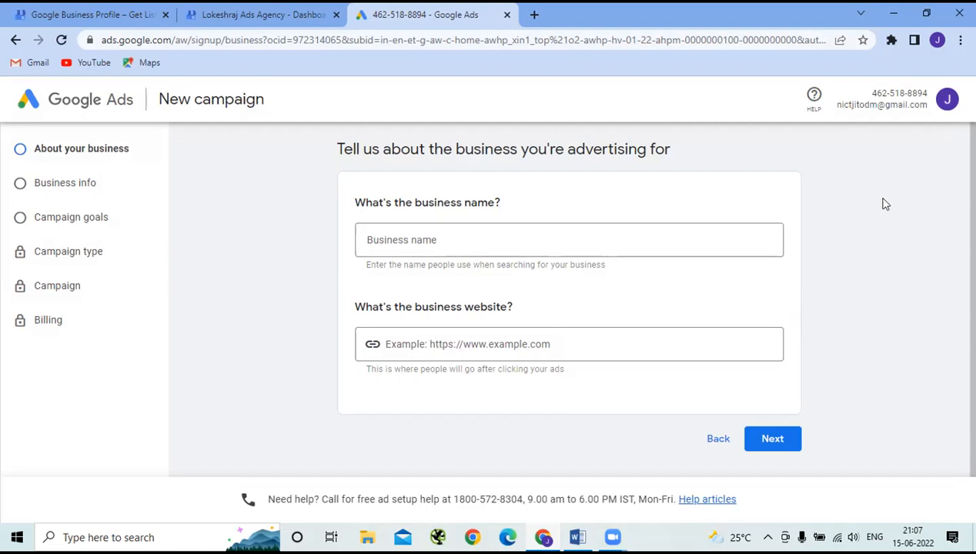
- Delete the half-set-up Ads account from the account menu, confirming permanent removal
{"action": "left_click", "coordinate": [947, 98]}
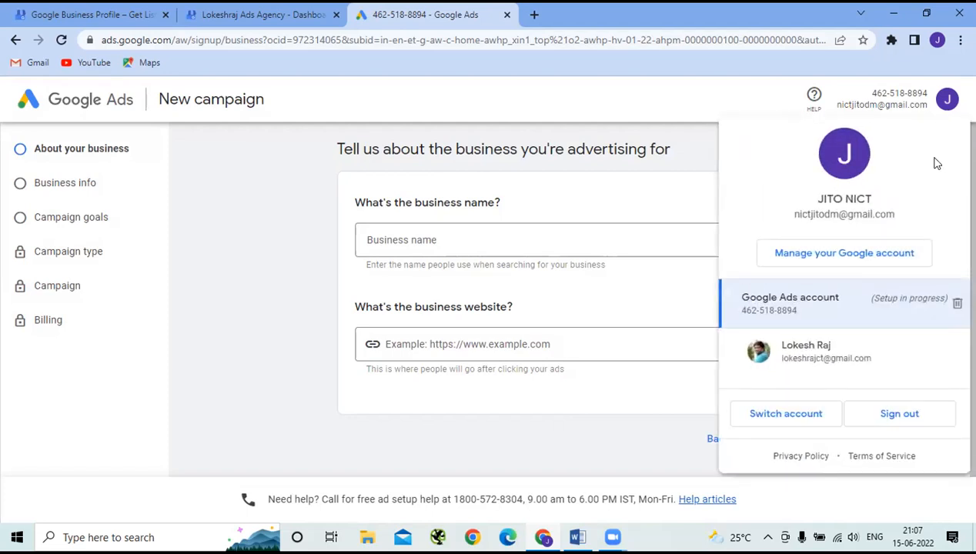
{"action": "left_click", "coordinate": [956, 305]}
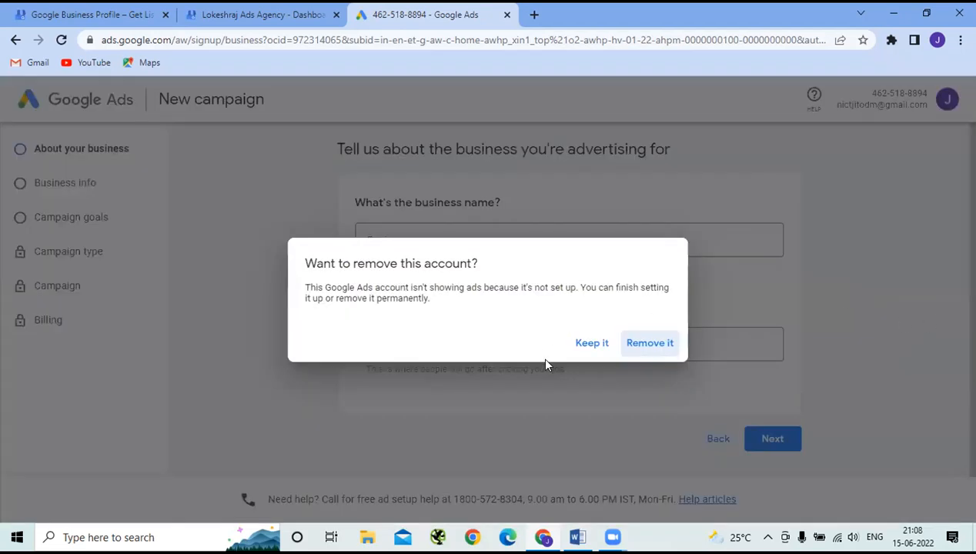
{"action": "left_click", "coordinate": [656, 351]}
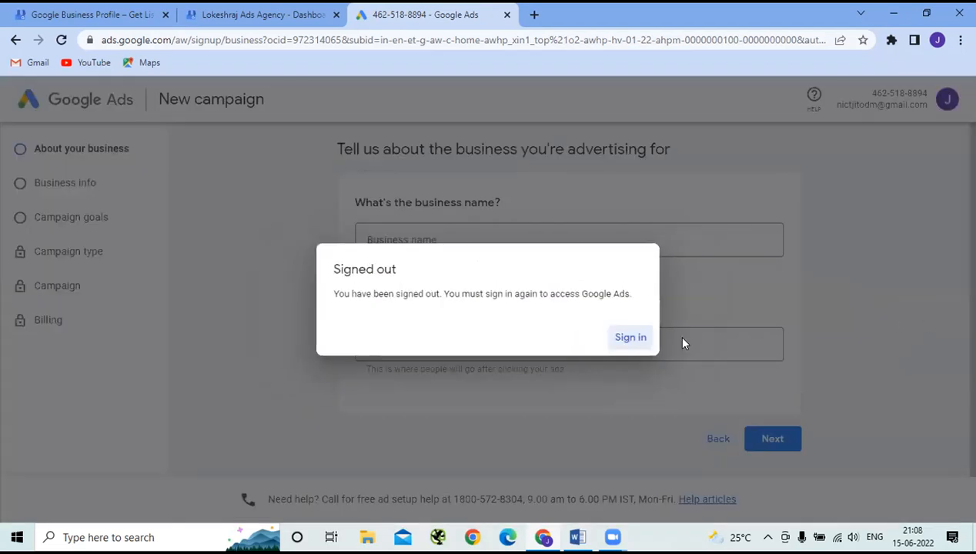
- Sign back in and create another new Google Ads account, scrolling to the advertising goals
{"action": "left_click", "coordinate": [631, 338]}
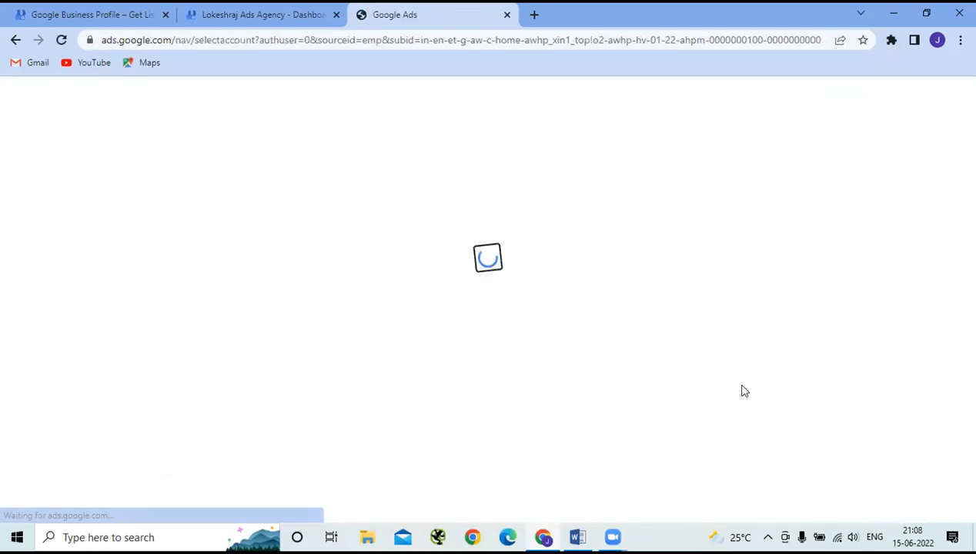
{"action": "left_click", "coordinate": [478, 385]}
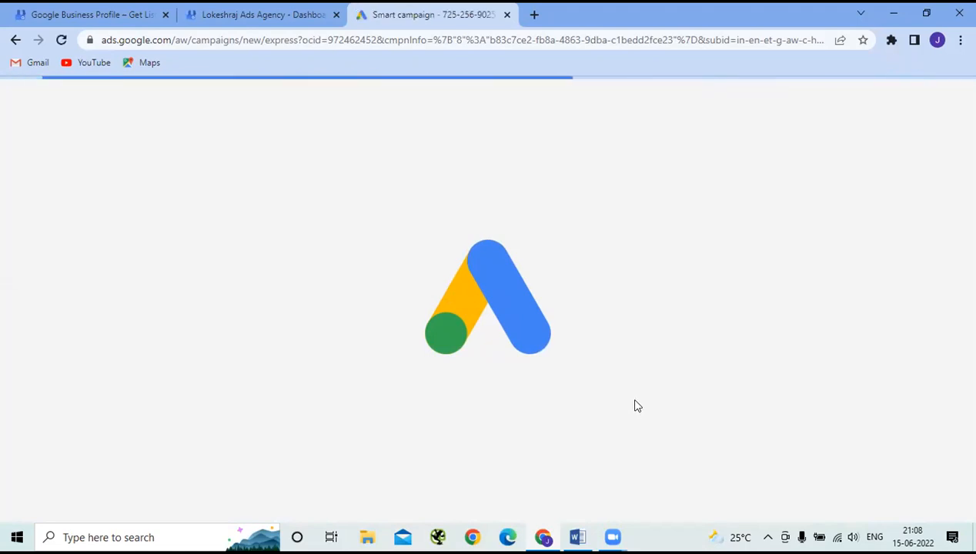
{"action": "scroll", "coordinate": [615, 346], "scroll_direction": "down", "scroll_amount": 3}
{"action": "scroll", "coordinate": [605, 306], "scroll_direction": "down", "scroll_amount": 1}
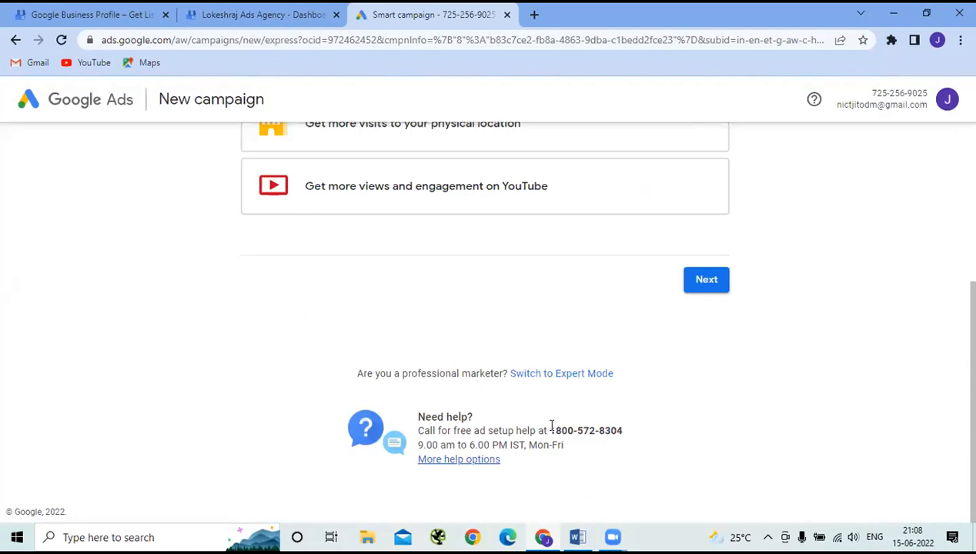
- Switch to Expert Mode, enter 'oke' as the business name and continue
{"action": "left_click", "coordinate": [581, 375]}
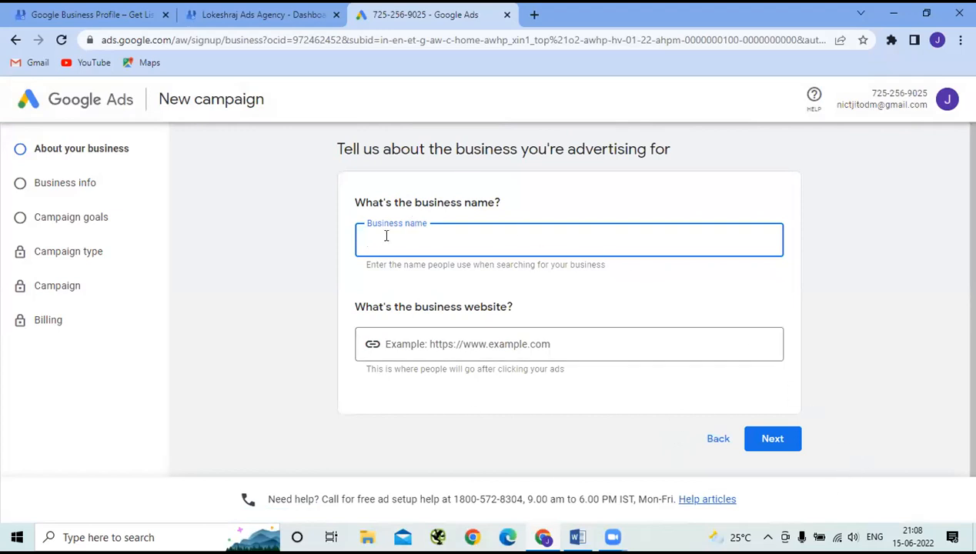
{"action": "left_click", "coordinate": [48, 254]}
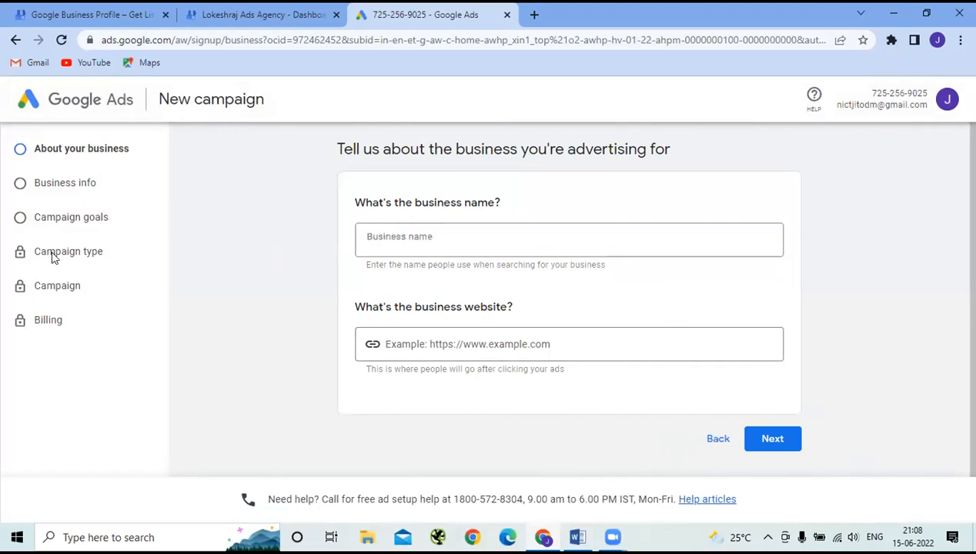
{"action": "left_click", "coordinate": [428, 236]}
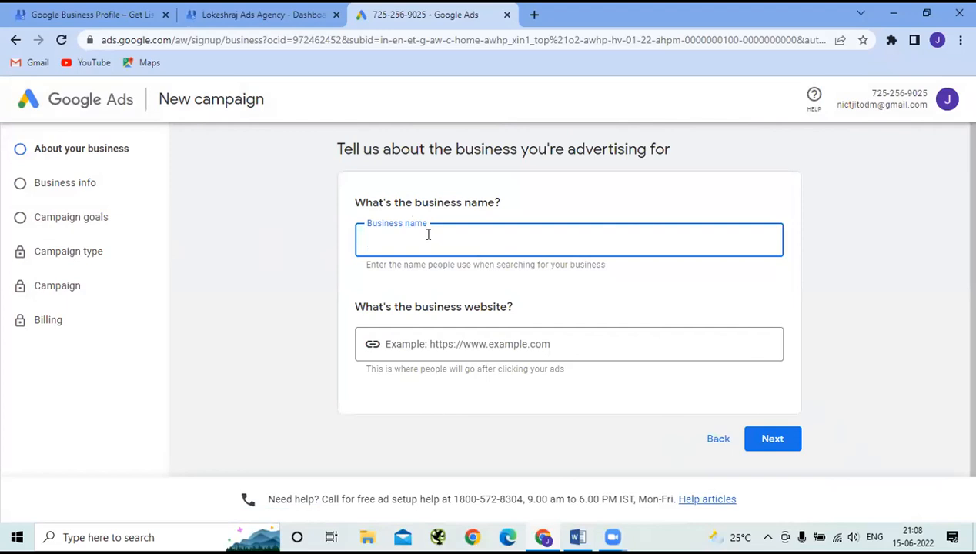
{"action": "type", "text": "okeshraj Ads Agency"}
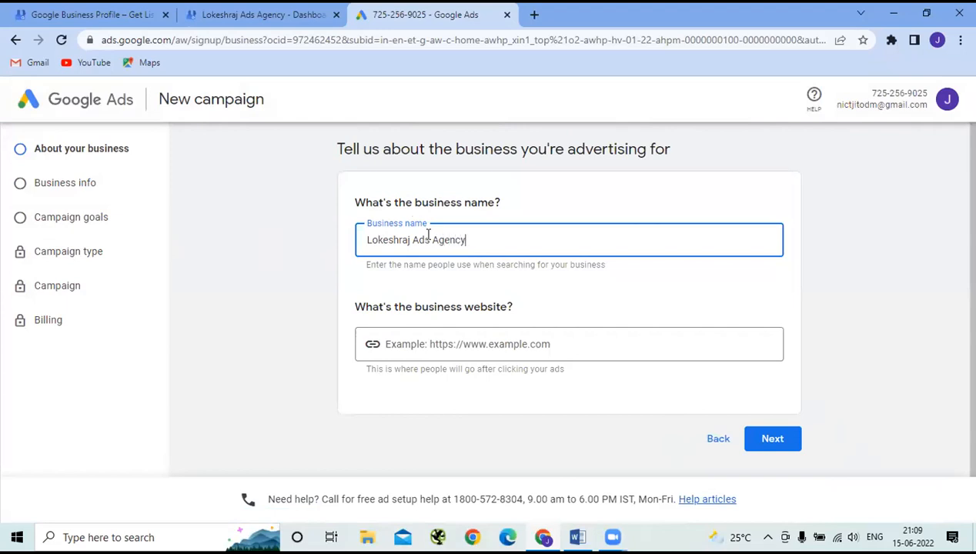
{"action": "left_click", "coordinate": [772, 440]}
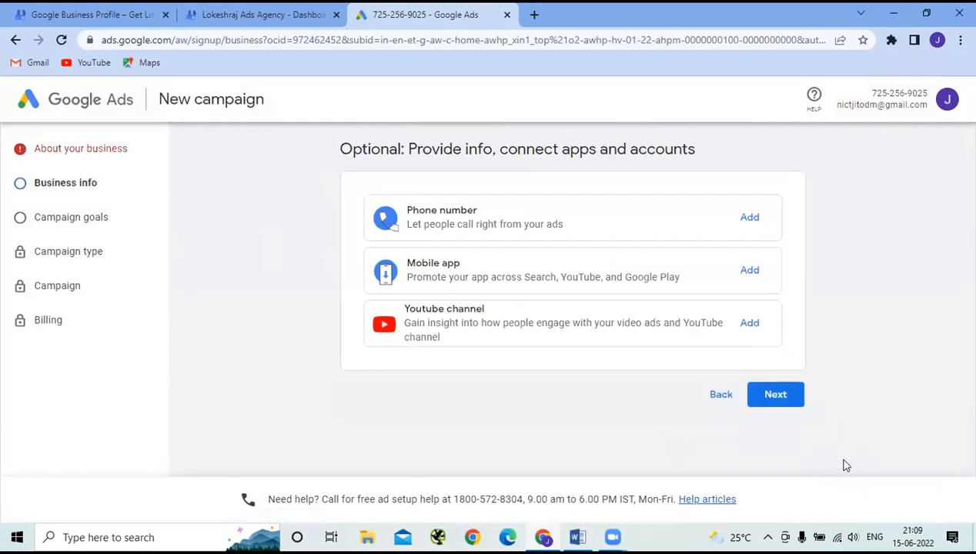
- Skip the optional connections step and choose Brand awareness and reach as the goal
{"action": "left_click", "coordinate": [784, 395]}
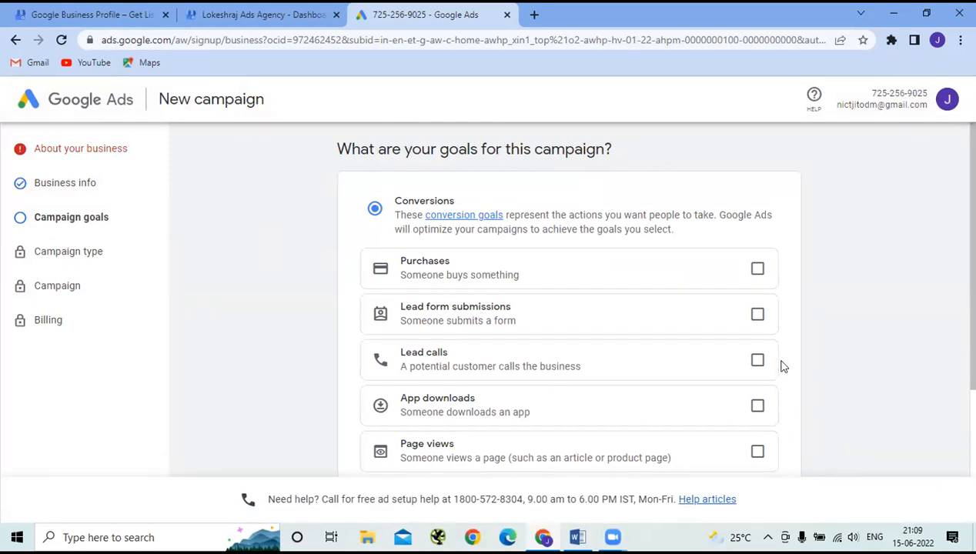
{"action": "scroll", "coordinate": [782, 366], "scroll_direction": "down", "scroll_amount": 2}
{"action": "scroll", "coordinate": [782, 367], "scroll_direction": "down", "scroll_amount": 1}
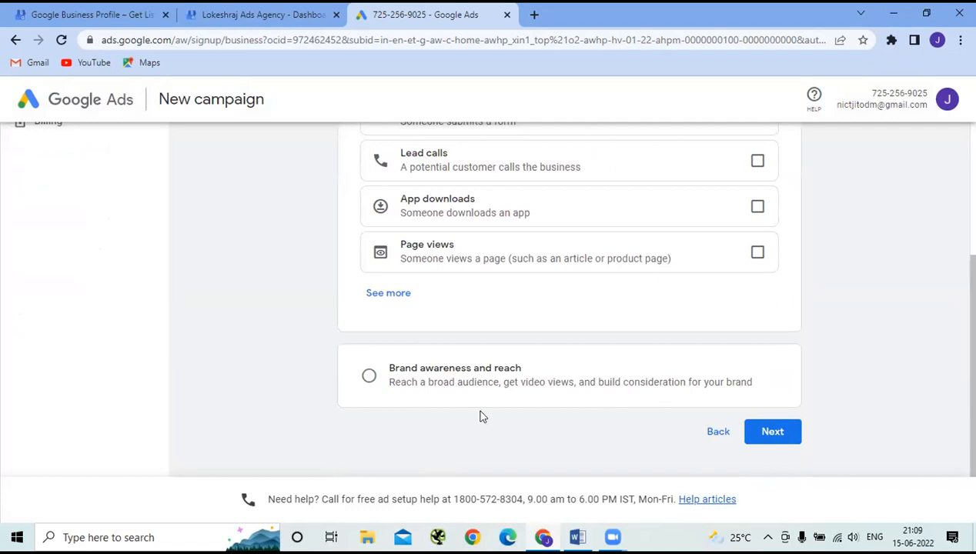
{"action": "left_click", "coordinate": [367, 378]}
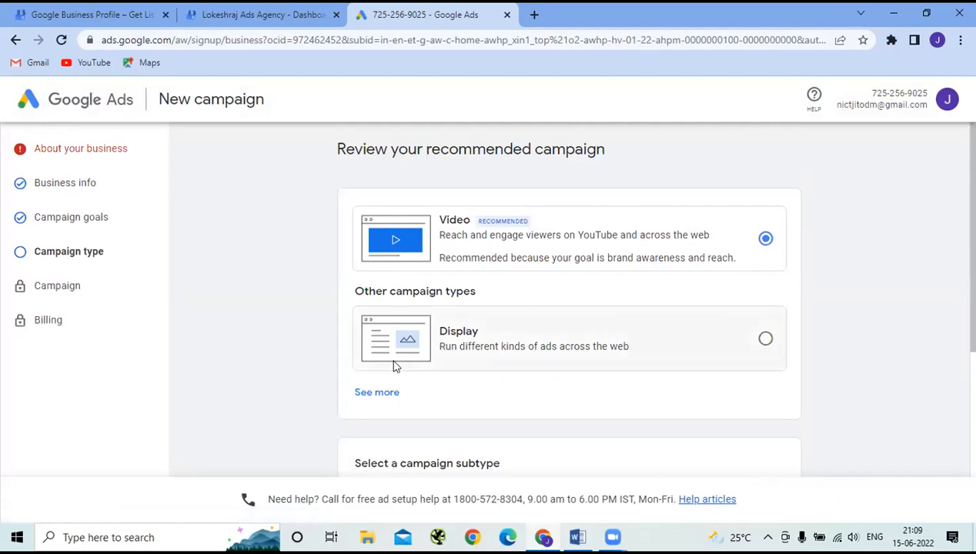
- Create the account without a campaign and confirm the business information
{"action": "scroll", "coordinate": [394, 367], "scroll_direction": "down", "scroll_amount": 4}
{"action": "scroll", "coordinate": [394, 366], "scroll_direction": "up", "scroll_amount": 4}
{"action": "scroll", "coordinate": [394, 367], "scroll_direction": "down", "scroll_amount": 4}
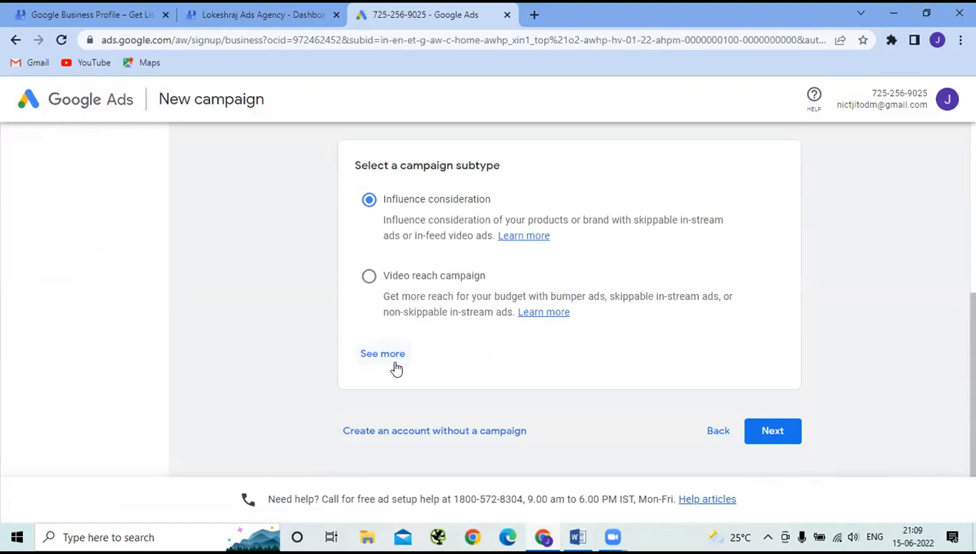
{"action": "left_click", "coordinate": [458, 433]}
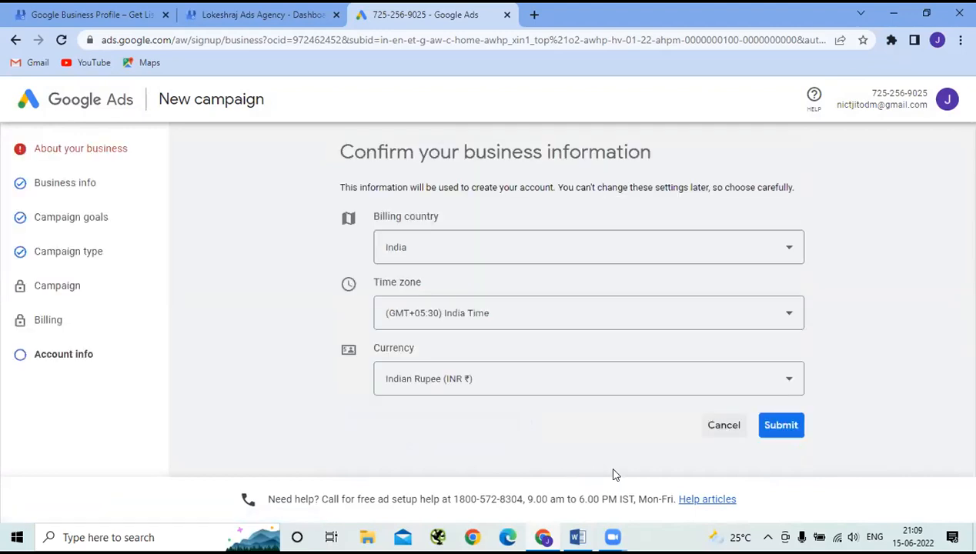
{"action": "left_click", "coordinate": [783, 426]}
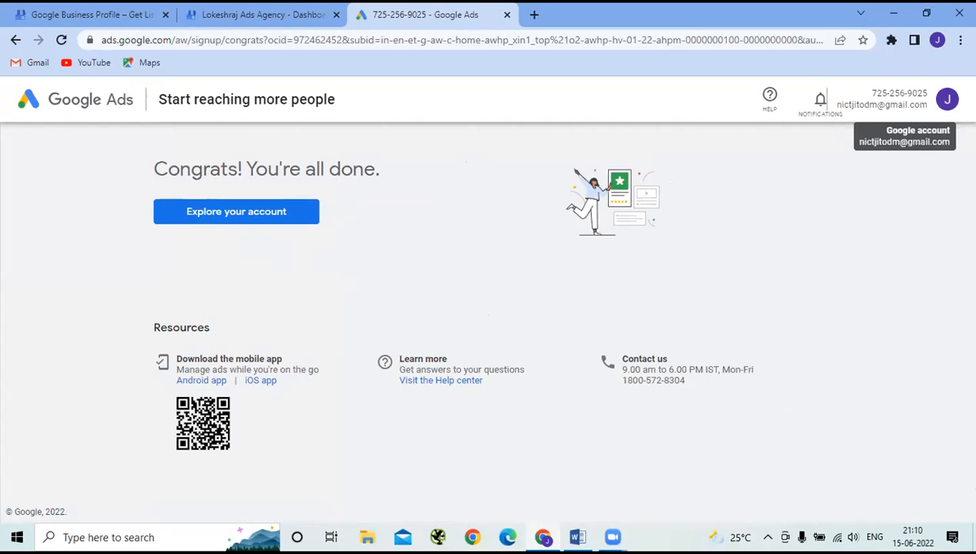
- Try removing the new Ads account from the account panel, retrying twice after it fails
{"action": "left_click", "coordinate": [947, 99]}
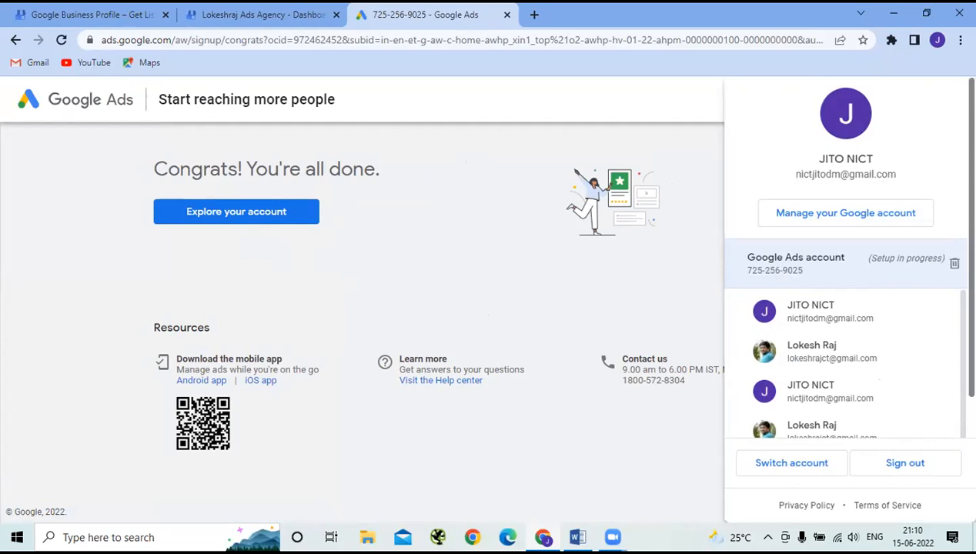
{"action": "left_click", "coordinate": [954, 263]}
{"action": "left_click", "coordinate": [655, 343]}
{"action": "left_click", "coordinate": [645, 354]}
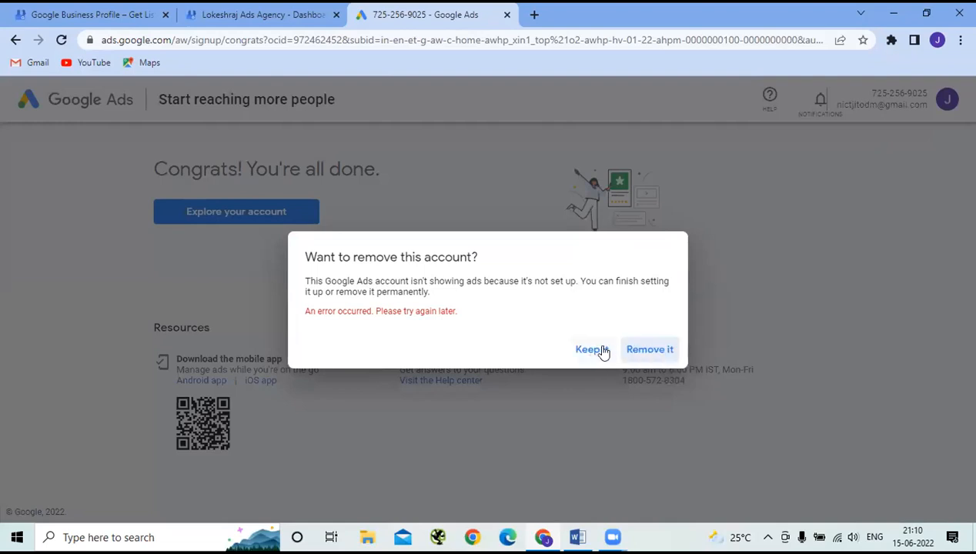
{"action": "left_click", "coordinate": [647, 353]}
- Keep the new Ads account, then switch into it from the account panel
{"action": "left_click", "coordinate": [602, 354]}
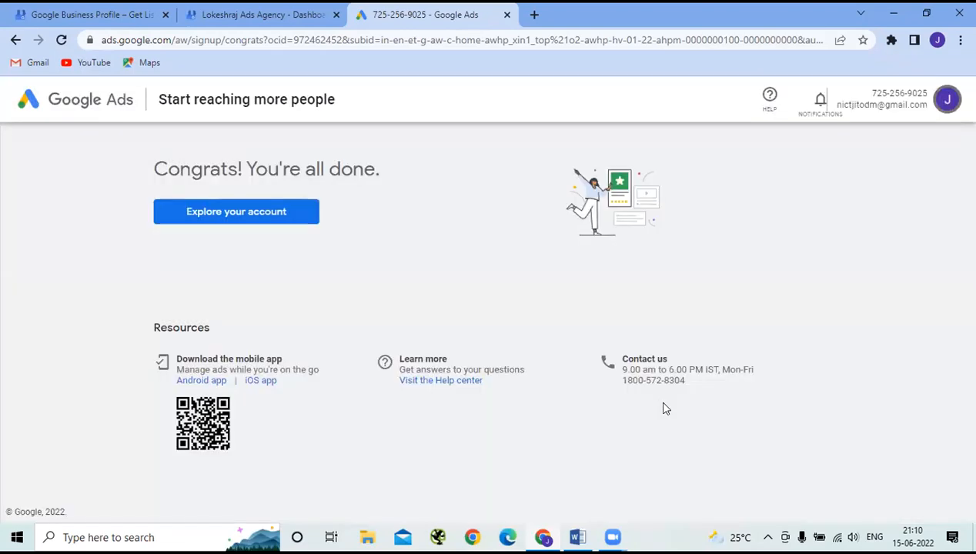
{"action": "left_click", "coordinate": [946, 100]}
{"action": "scroll", "coordinate": [820, 298], "scroll_direction": "down", "scroll_amount": 1}
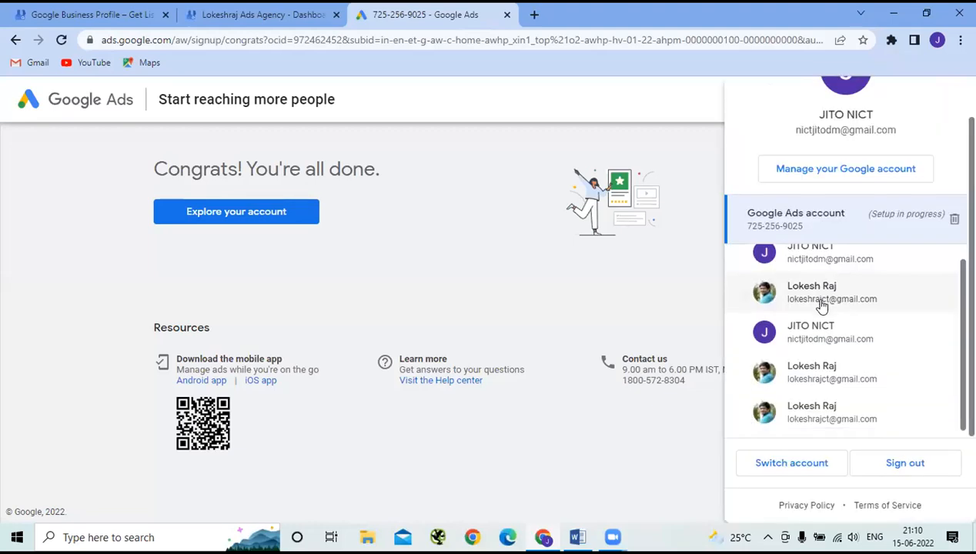
{"action": "scroll", "coordinate": [823, 303], "scroll_direction": "up", "scroll_amount": 1}
{"action": "left_click", "coordinate": [831, 254]}
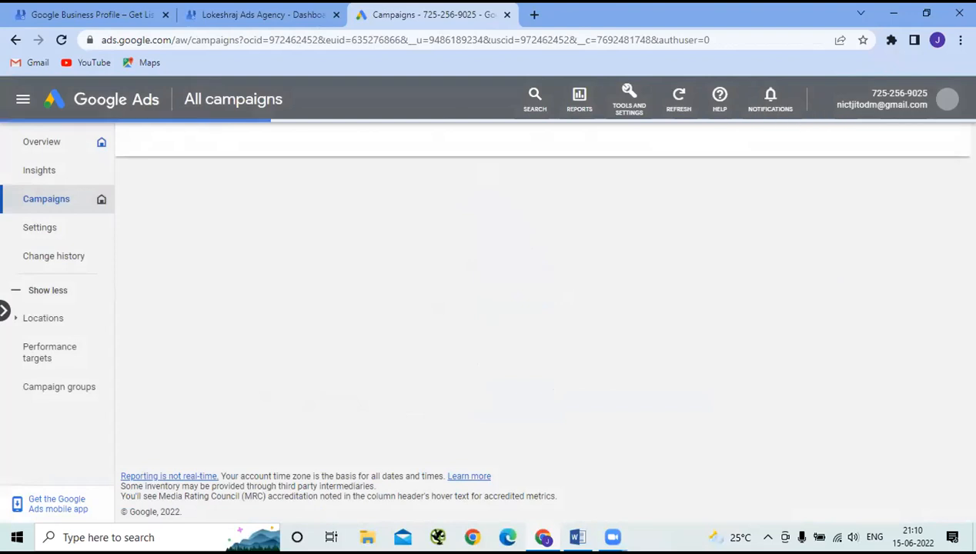
- Create another Google Ads account via 'Create new Google Ads account' and confirm Create New Account
{"action": "left_click", "coordinate": [947, 99]}
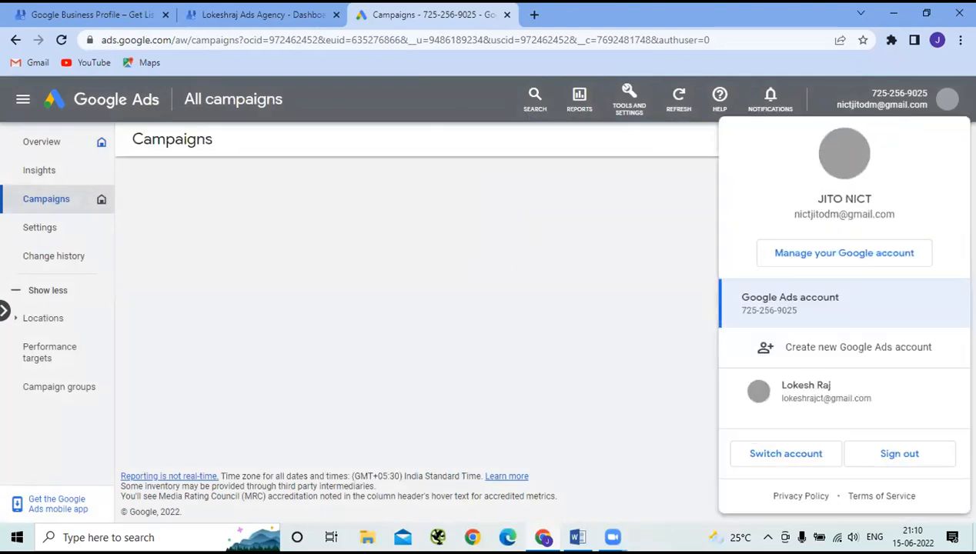
{"action": "left_click", "coordinate": [947, 99]}
{"action": "left_click", "coordinate": [947, 99]}
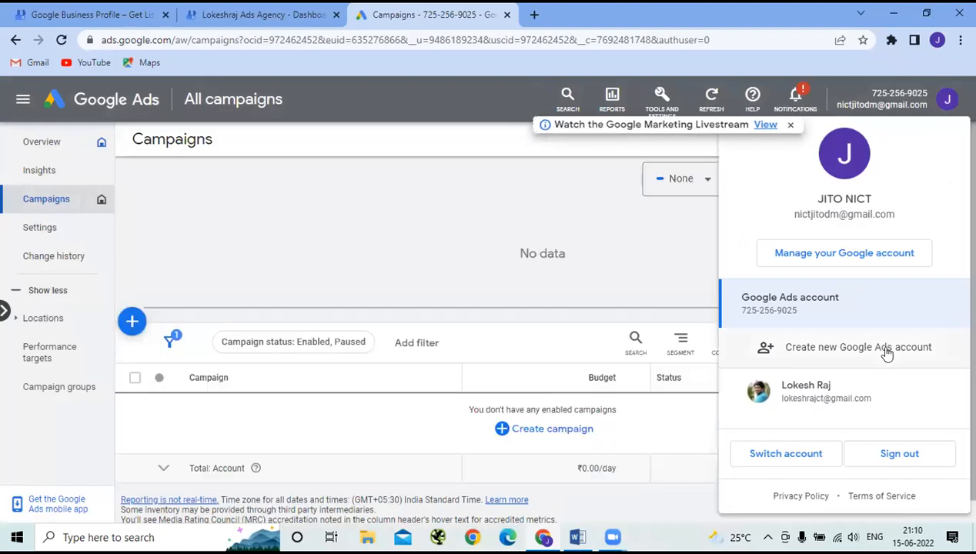
{"action": "left_click", "coordinate": [887, 351]}
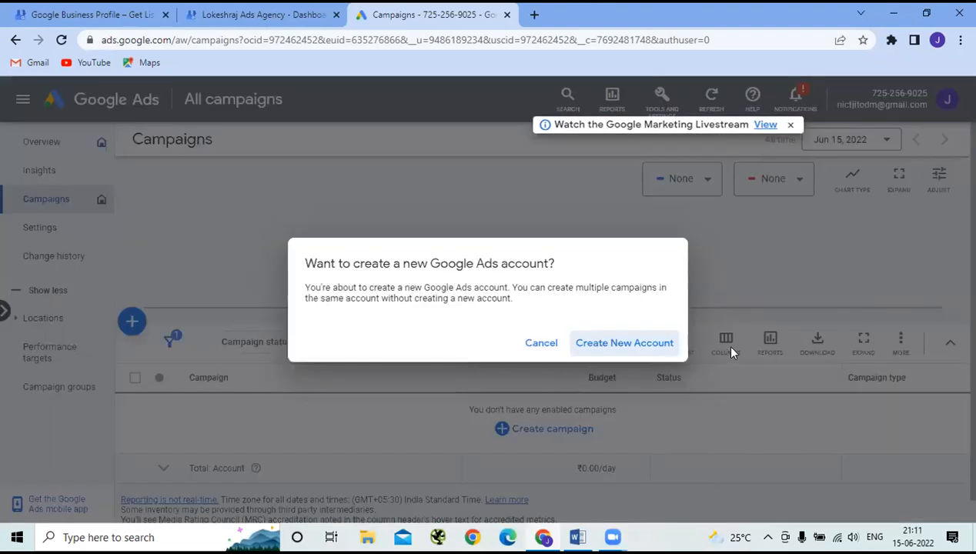
{"action": "left_click", "coordinate": [645, 351]}
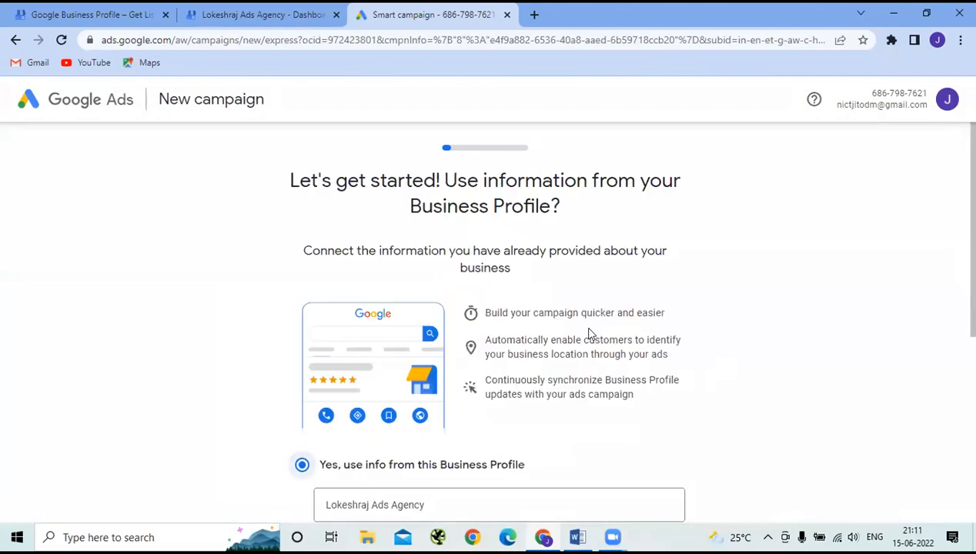
- Switch the new campaign setup to Expert Mode to reveal all campaign objectives
{"action": "scroll", "coordinate": [590, 333], "scroll_direction": "down", "scroll_amount": 5}
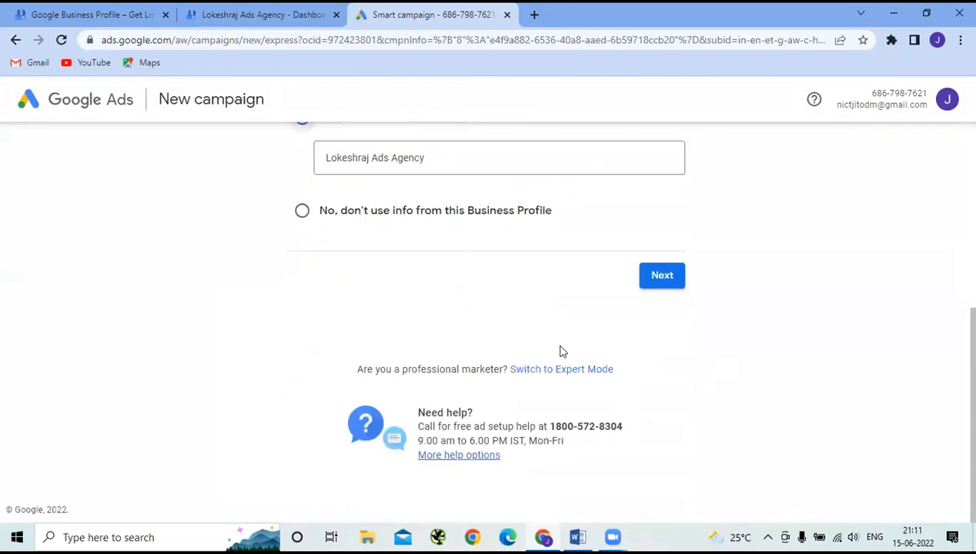
{"action": "left_click", "coordinate": [556, 370]}
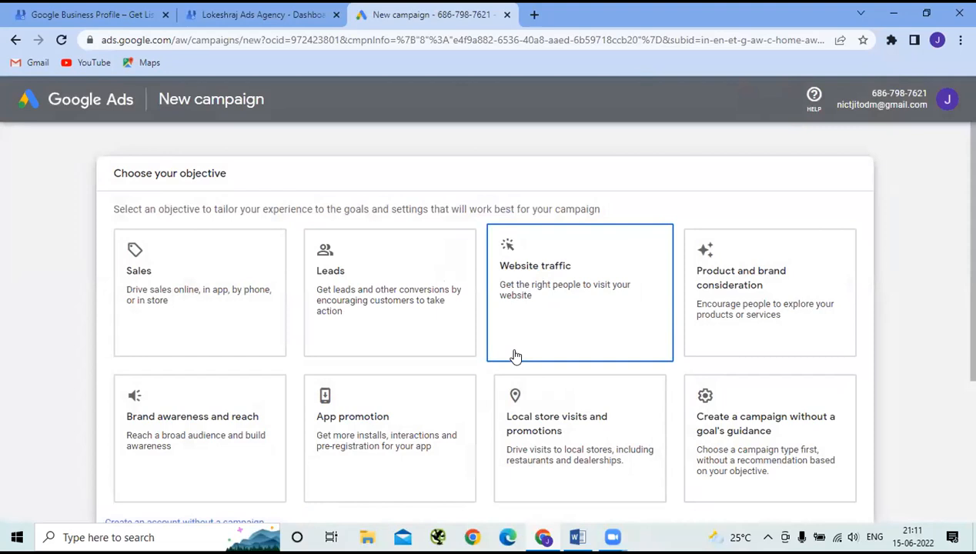
{"action": "scroll", "coordinate": [515, 356], "scroll_direction": "down", "scroll_amount": 1}
{"action": "scroll", "coordinate": [515, 356], "scroll_direction": "up", "scroll_amount": 1}
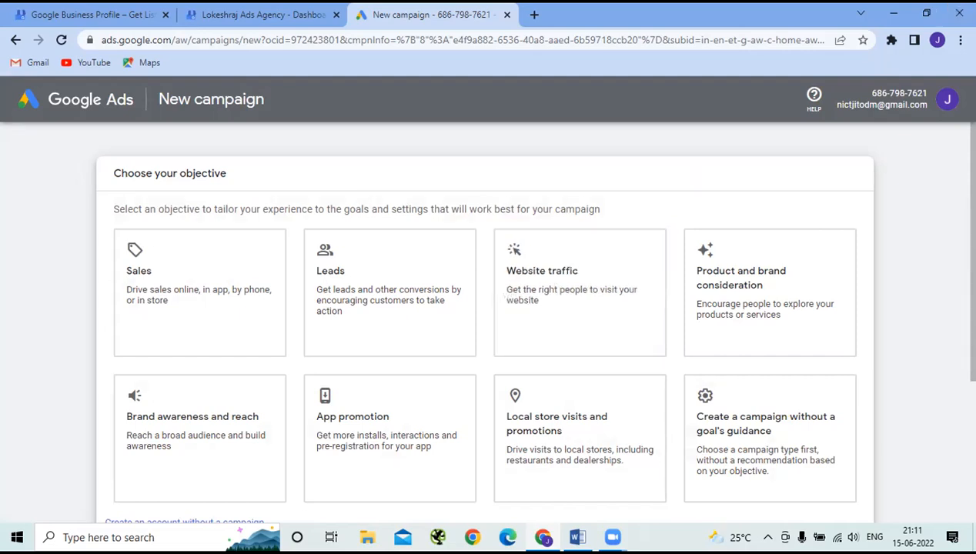
{"action": "left_click", "coordinate": [947, 98]}
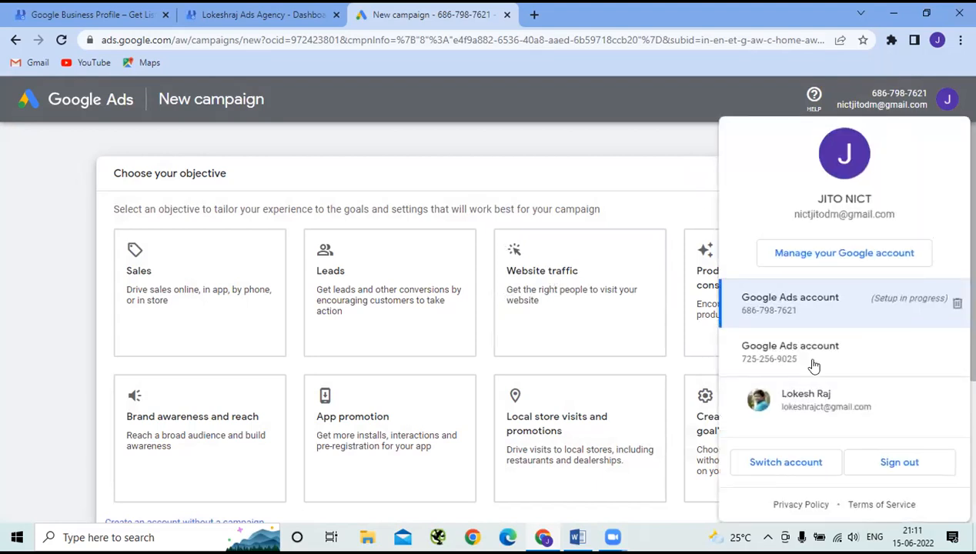
{"action": "left_click", "coordinate": [936, 361]}
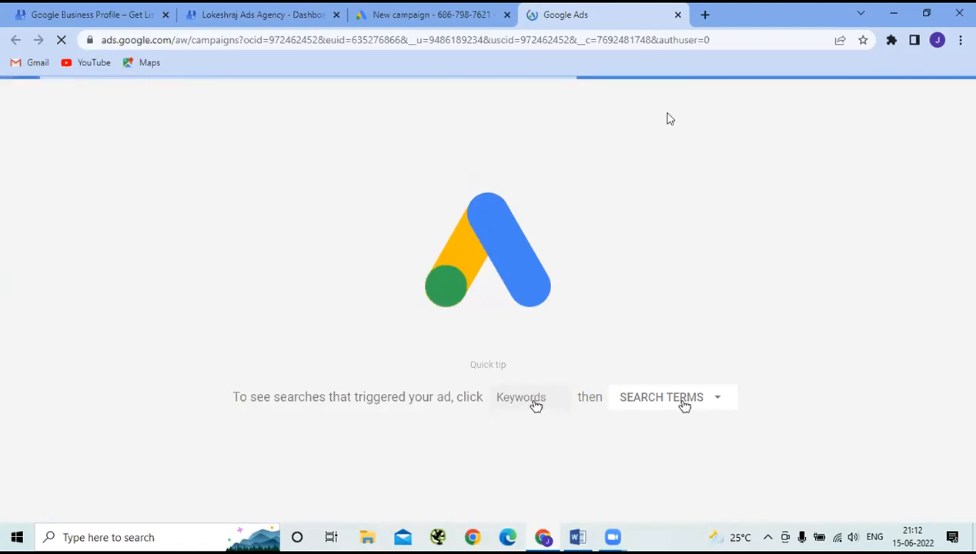
{"action": "left_click", "coordinate": [678, 16]}
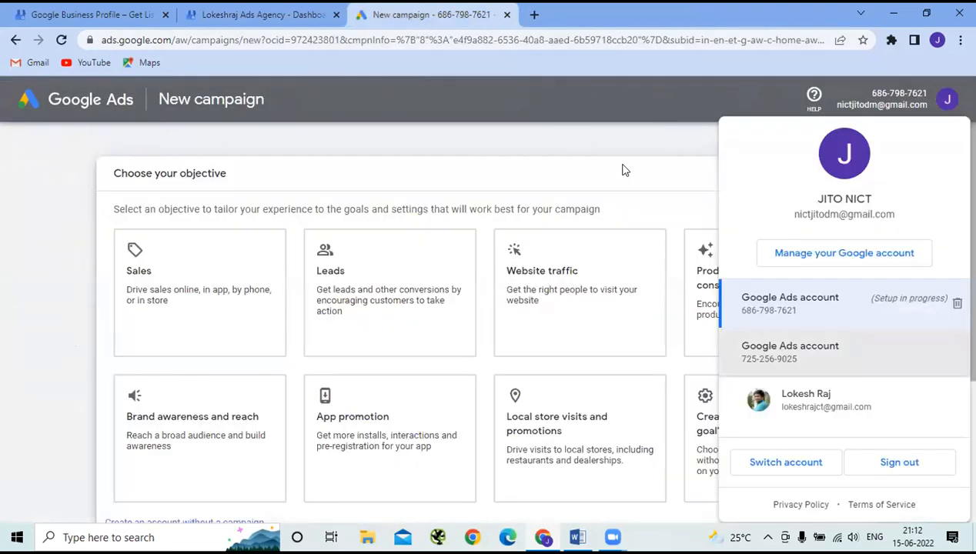
{"action": "left_click", "coordinate": [647, 149]}
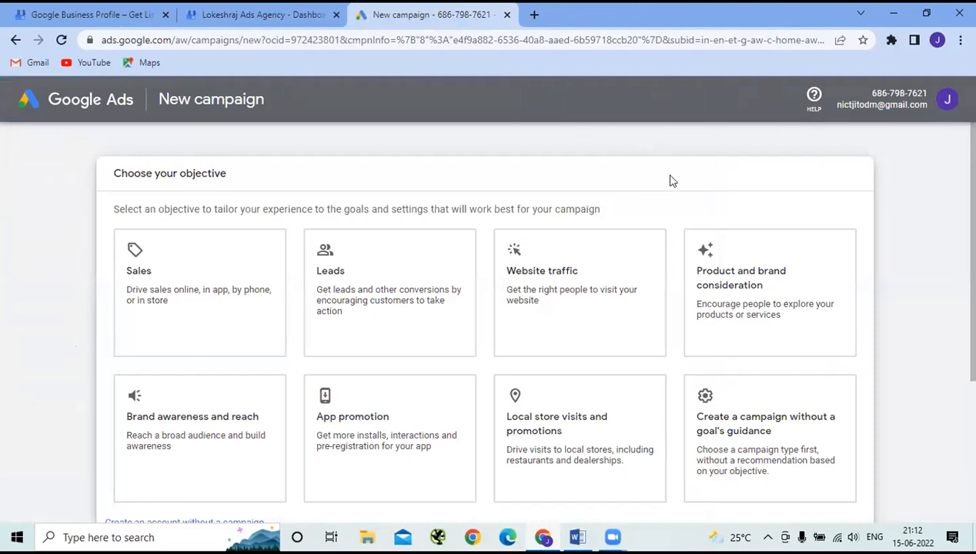
- Try the Leads and then the Website traffic objective cards
{"action": "scroll", "coordinate": [670, 180], "scroll_direction": "down", "scroll_amount": 2}
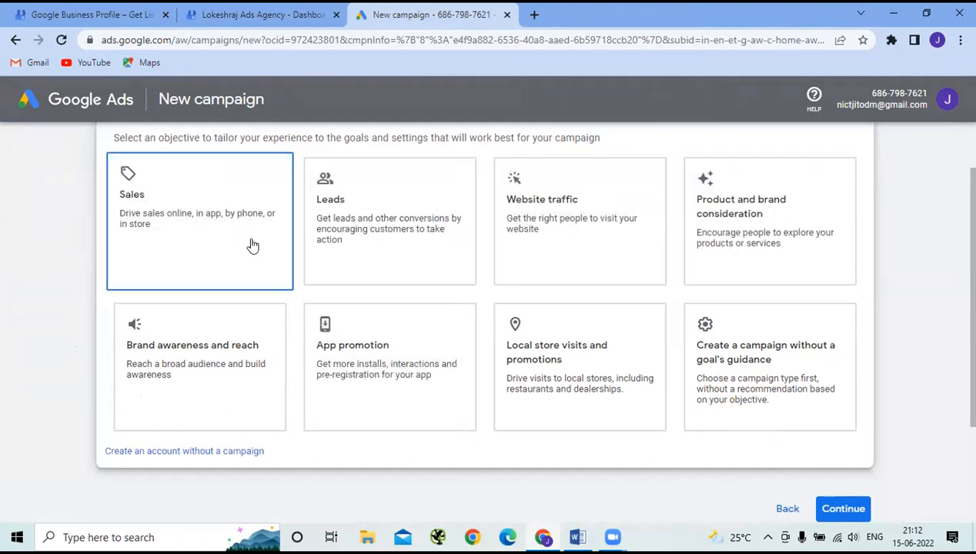
{"action": "scroll", "coordinate": [253, 244], "scroll_direction": "up", "scroll_amount": 2}
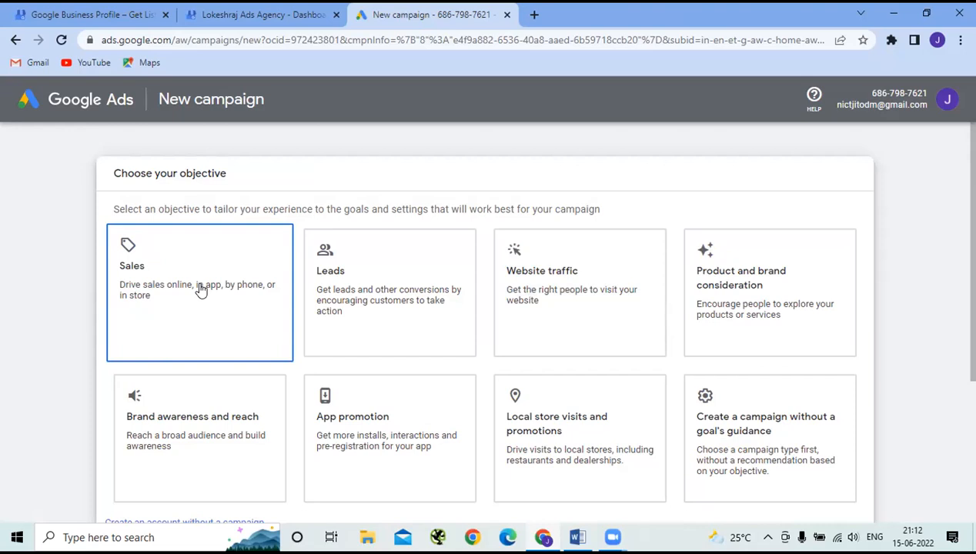
{"action": "left_click", "coordinate": [428, 288]}
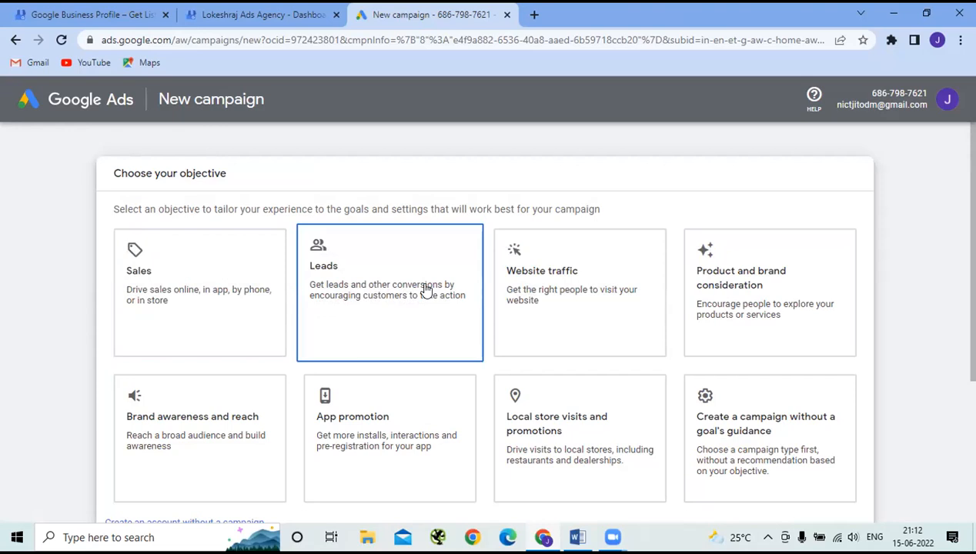
{"action": "left_click", "coordinate": [548, 309]}
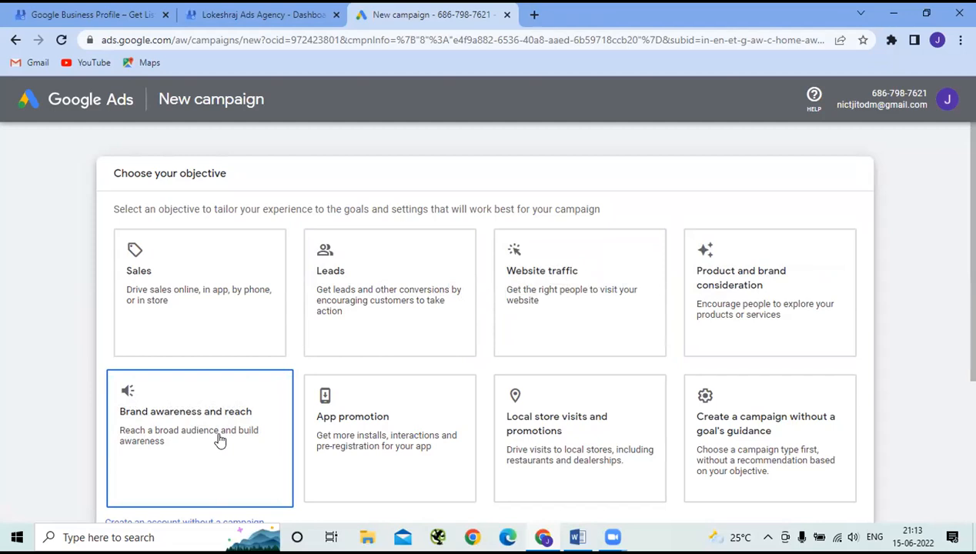
- Try App promotion, Brand awareness and reach, App promotion again, then Local store visits and promotions
{"action": "left_click", "coordinate": [372, 433]}
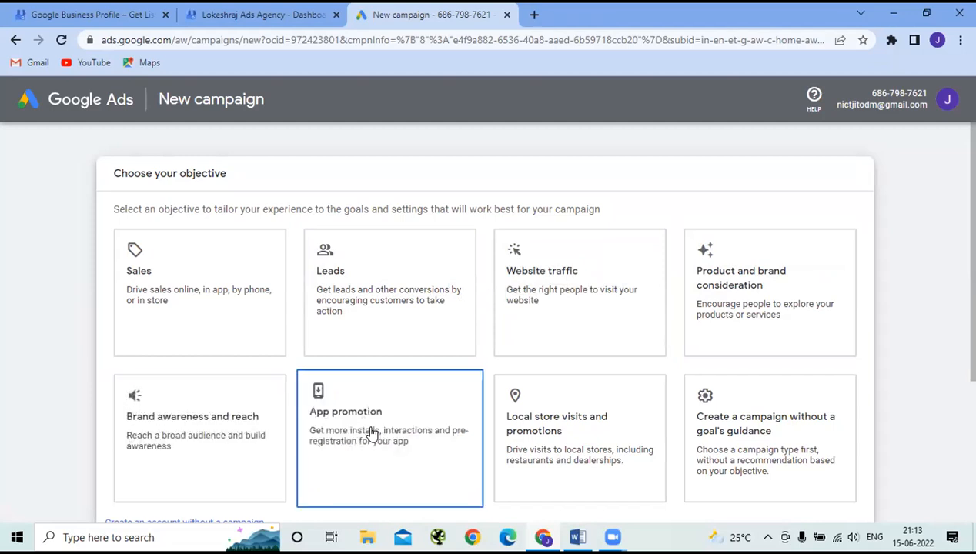
{"action": "left_click", "coordinate": [244, 429]}
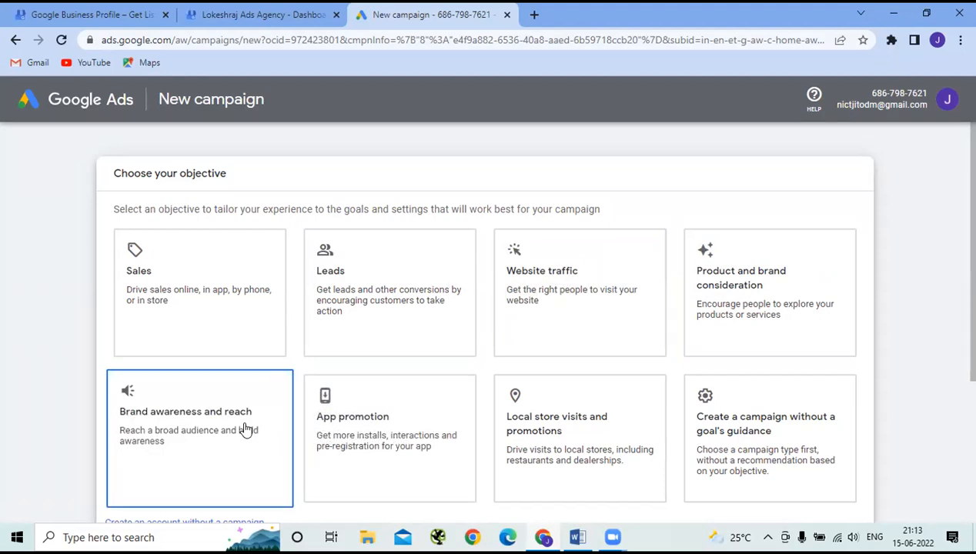
{"action": "left_click", "coordinate": [406, 436]}
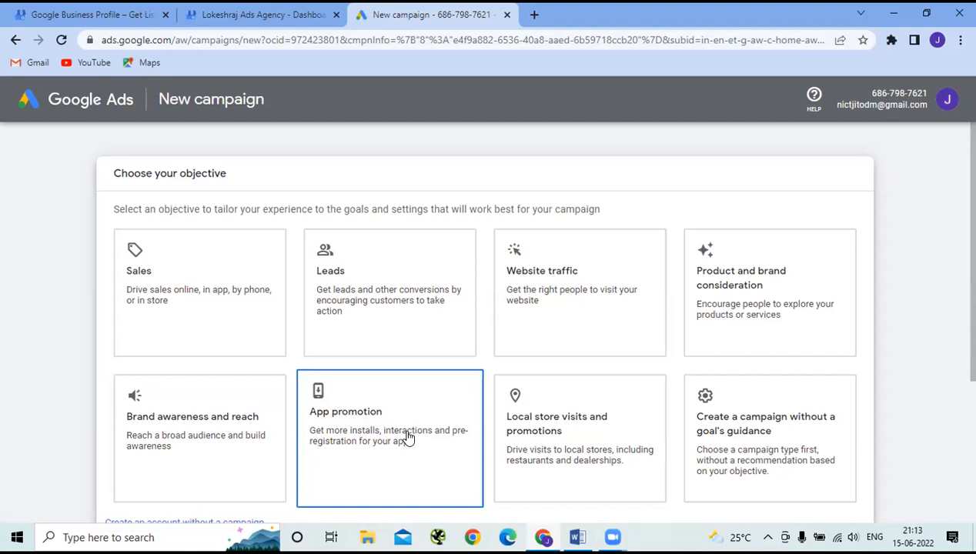
{"action": "left_click", "coordinate": [509, 421]}
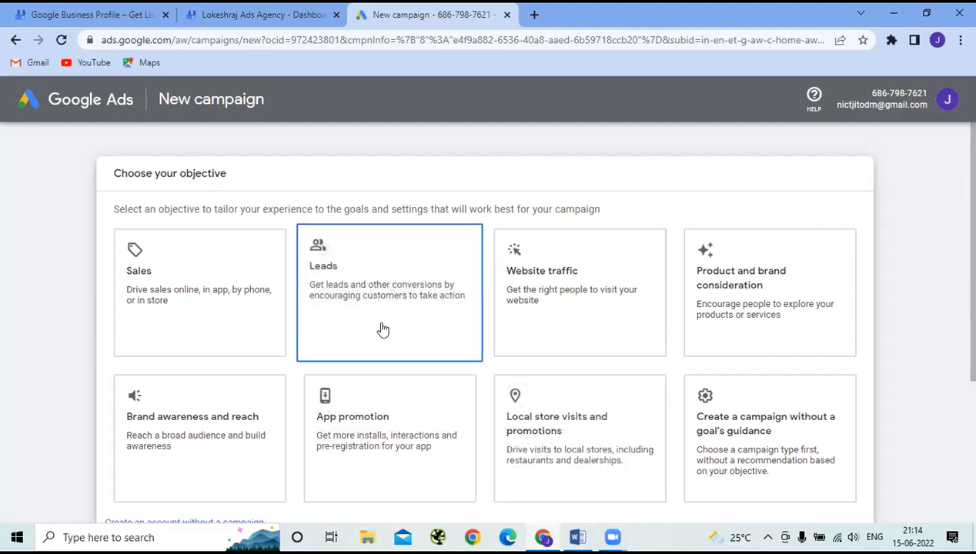
- Choose the Sales objective with the Search campaign type, reselecting both to confirm
{"action": "scroll", "coordinate": [414, 339], "scroll_direction": "down", "scroll_amount": 2}
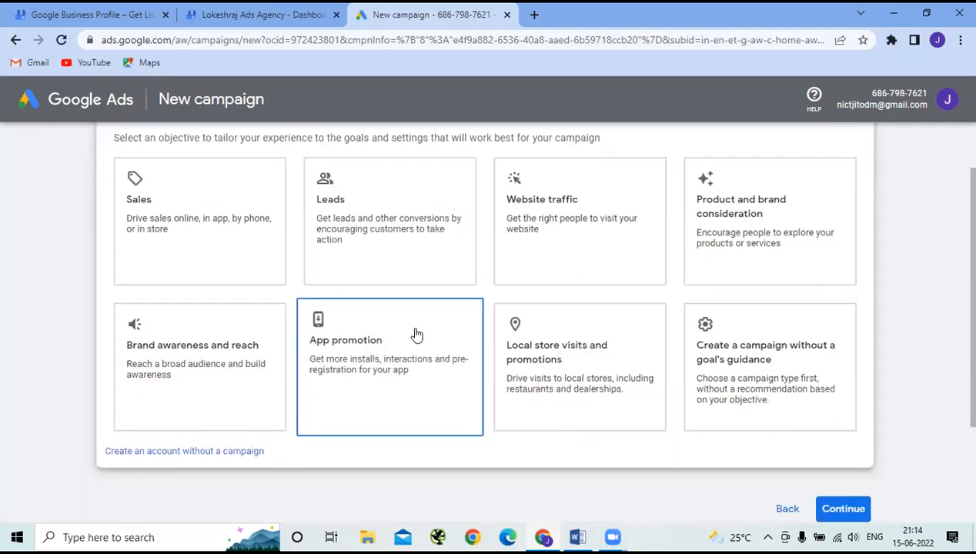
{"action": "left_click", "coordinate": [215, 223]}
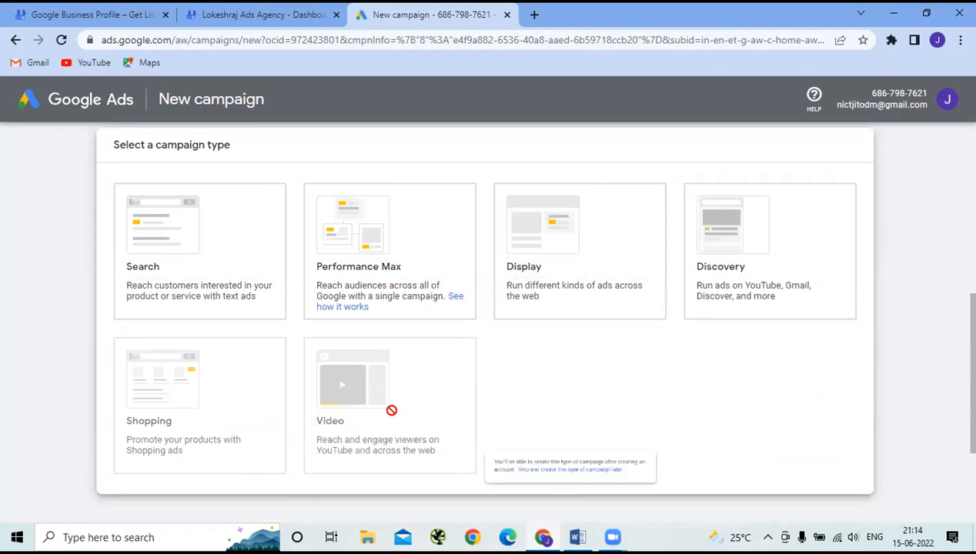
{"action": "left_click", "coordinate": [178, 189]}
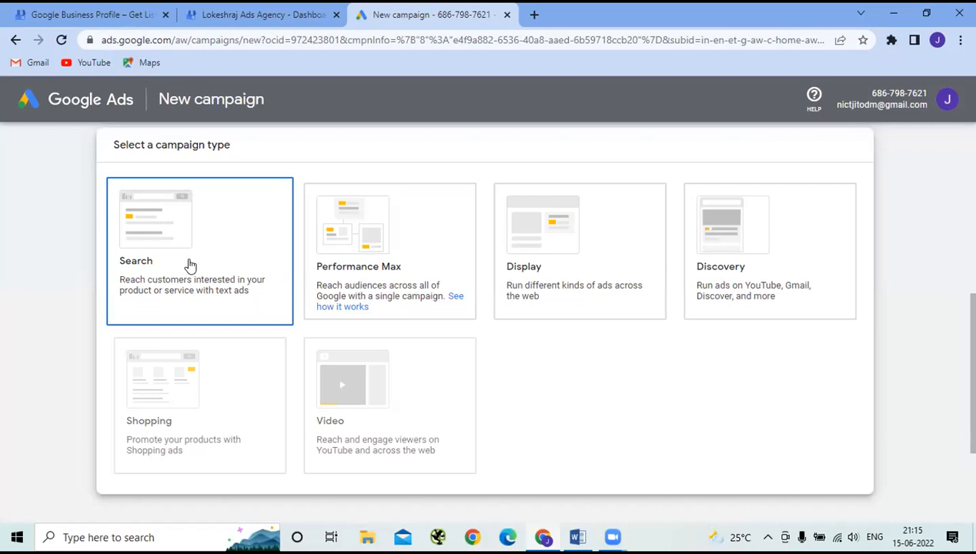
{"action": "scroll", "coordinate": [190, 265], "scroll_direction": "up", "scroll_amount": 5}
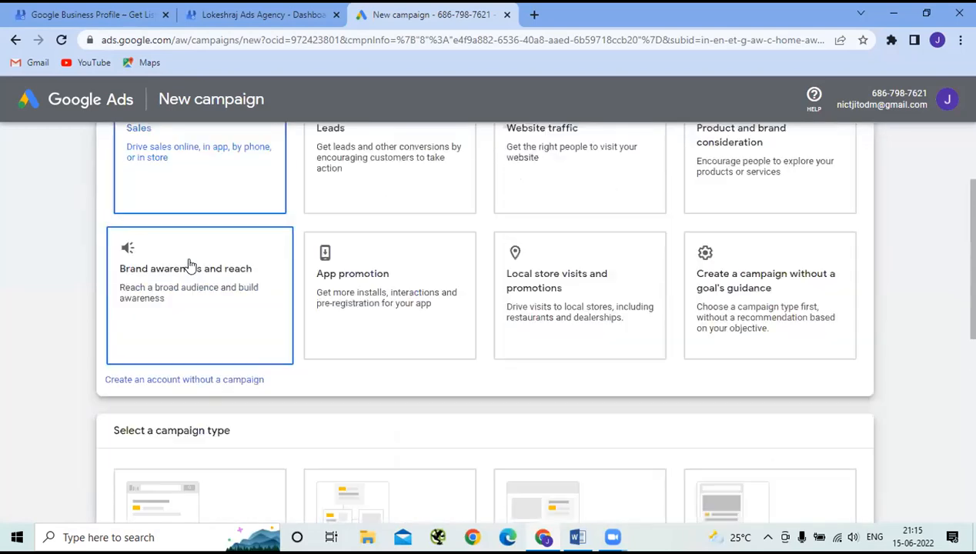
{"action": "left_click", "coordinate": [221, 181]}
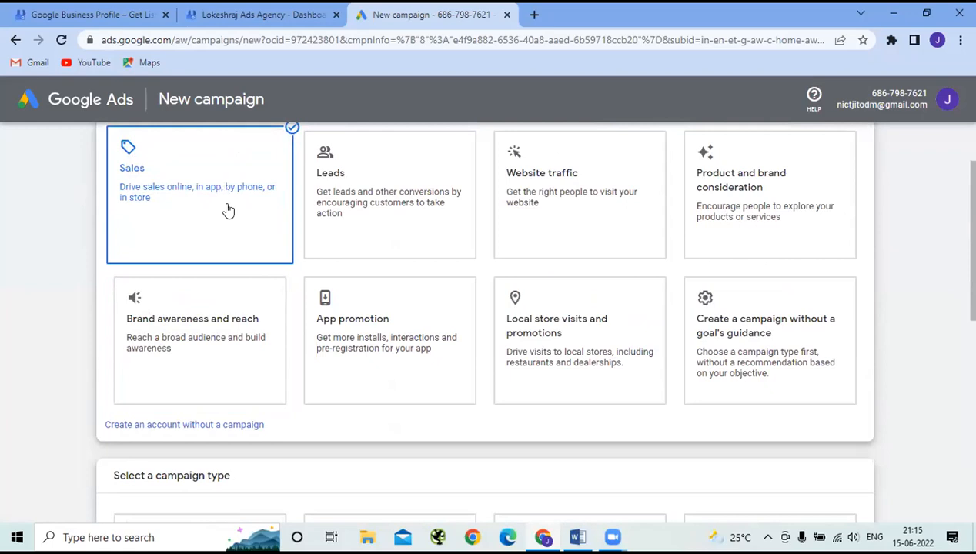
{"action": "scroll", "coordinate": [224, 209], "scroll_direction": "down", "scroll_amount": 3}
{"action": "left_click", "coordinate": [223, 404]}
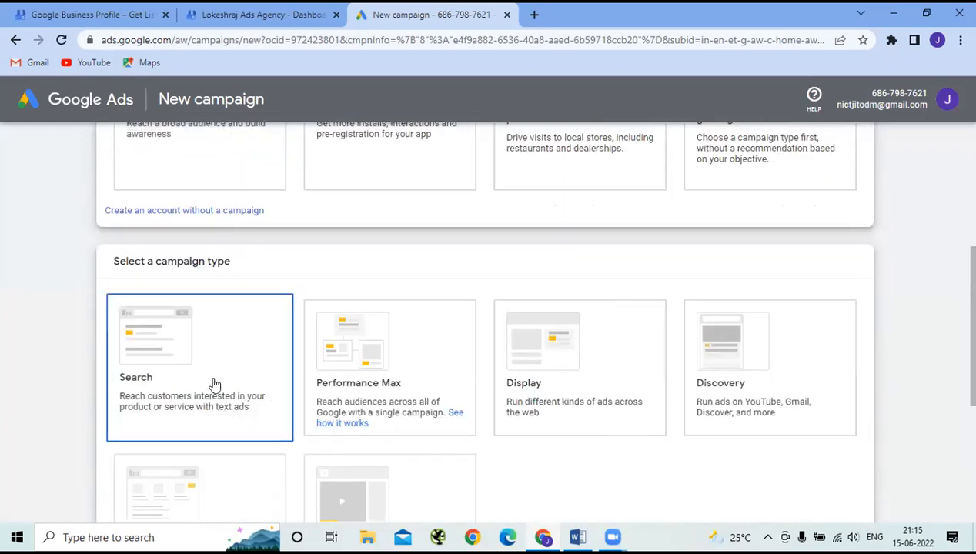
{"action": "scroll", "coordinate": [220, 368], "scroll_direction": "down", "scroll_amount": 1}
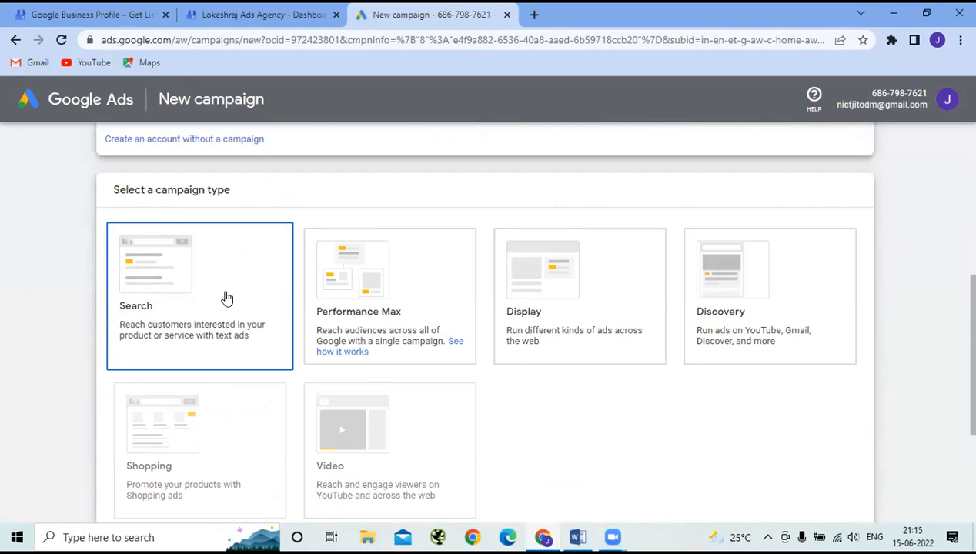
{"action": "scroll", "coordinate": [535, 110], "scroll_direction": "up", "scroll_amount": 2}
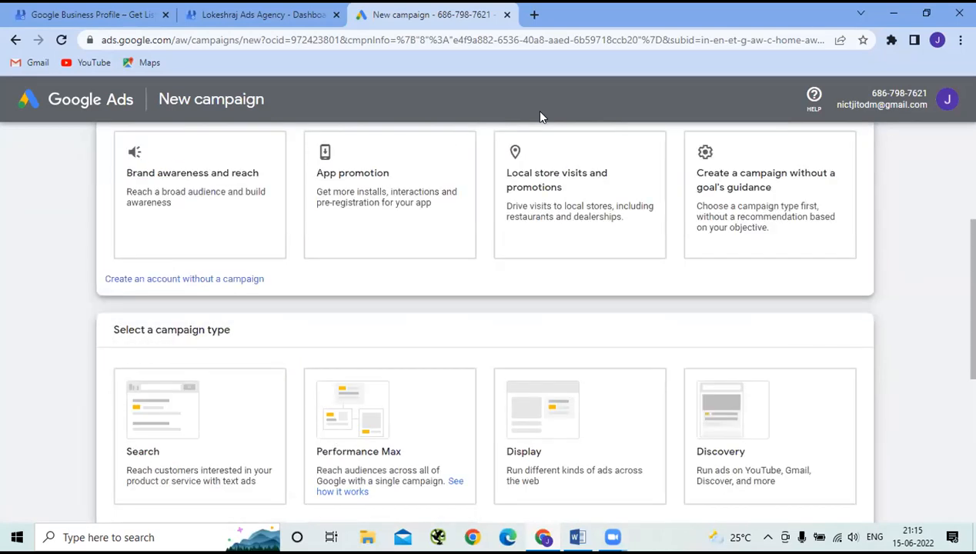
- In a new tab, search Google for 'best digital marketin courses'
{"action": "left_click", "coordinate": [535, 14]}
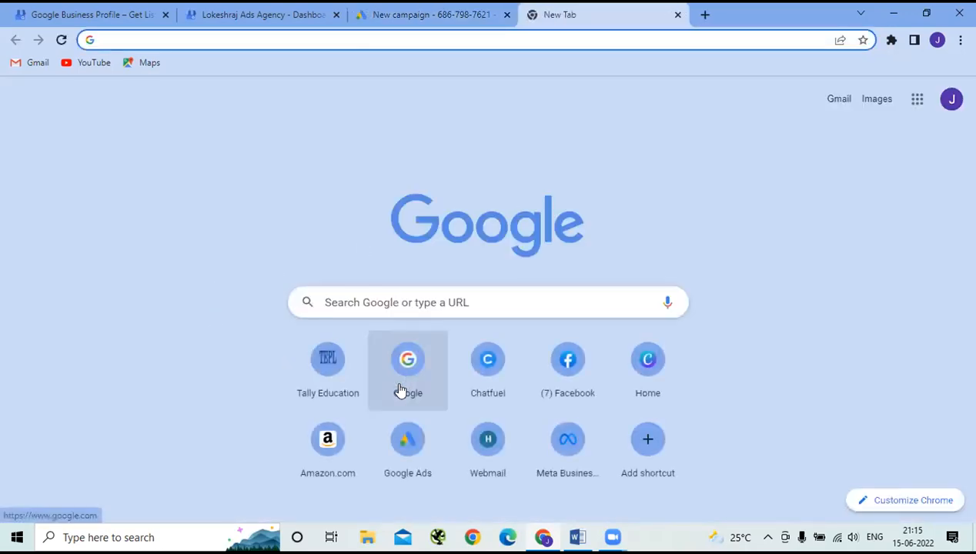
{"action": "left_click", "coordinate": [408, 393]}
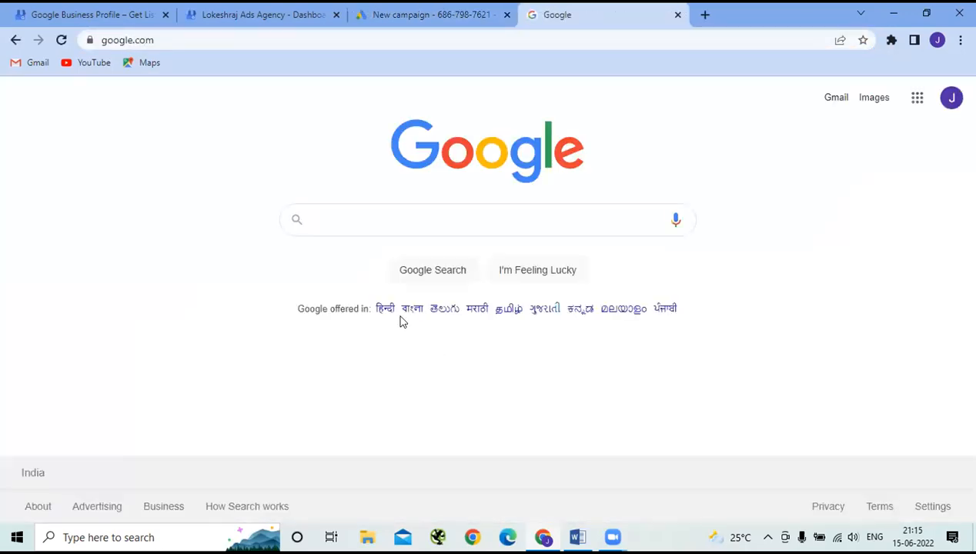
{"action": "left_click", "coordinate": [374, 214]}
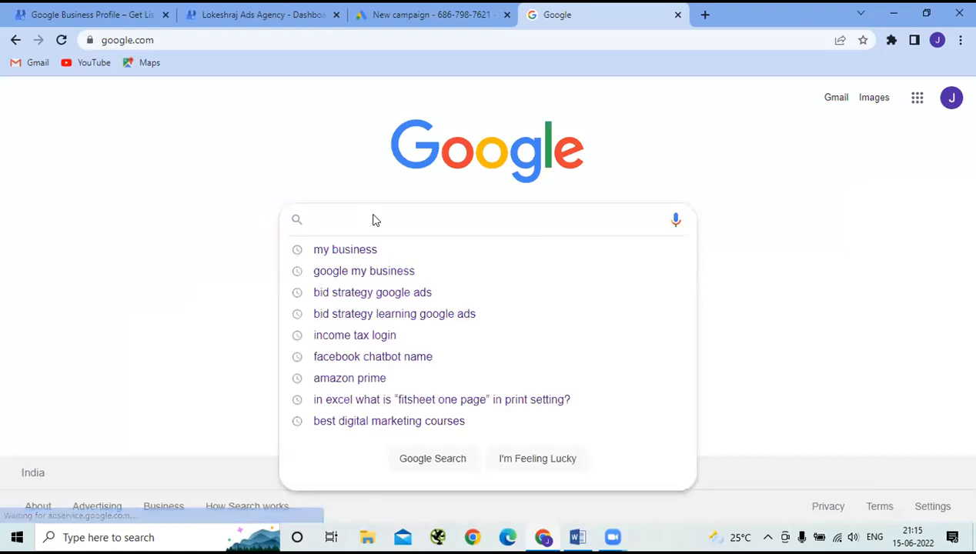
{"action": "type", "text": "best d"}
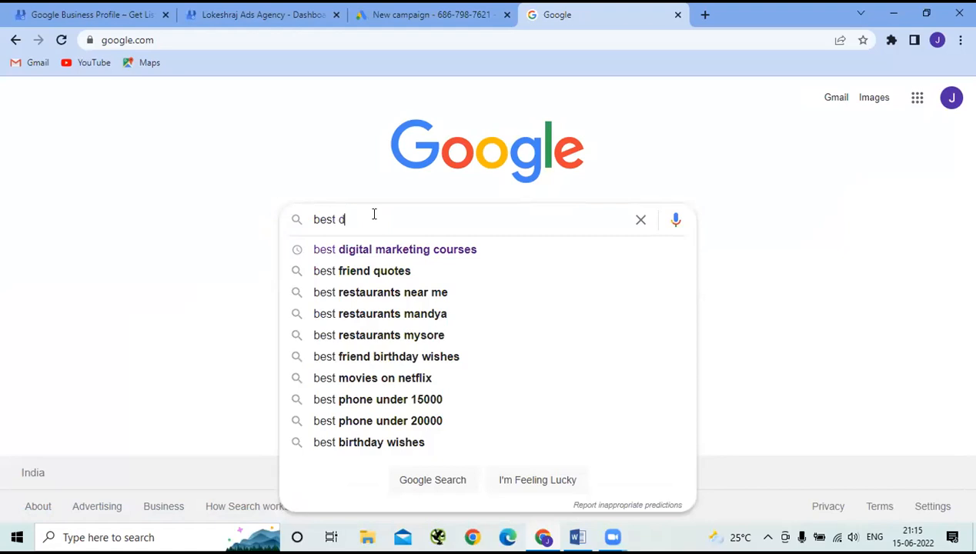
{"action": "type", "text": "igital"}
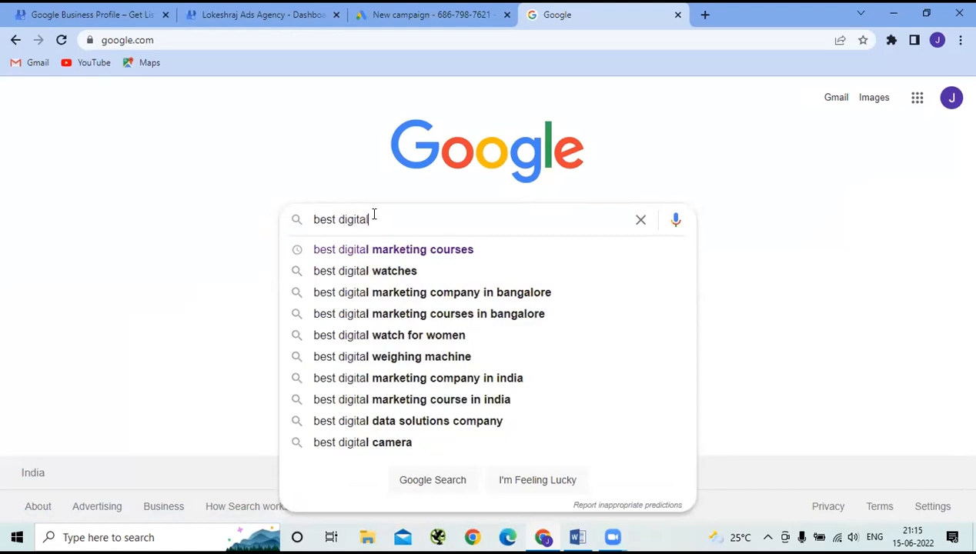
{"action": "type", "text": " market"}
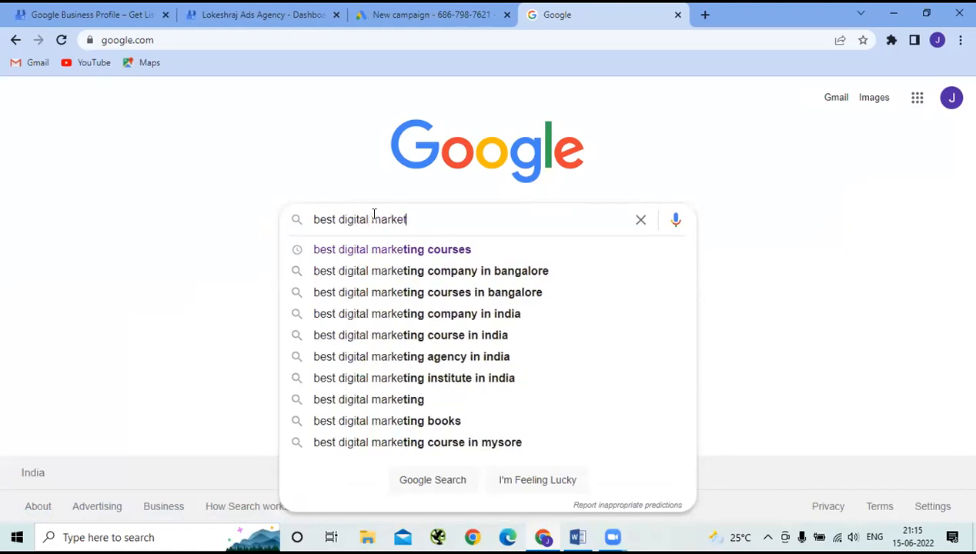
{"action": "type", "text": "in co"}
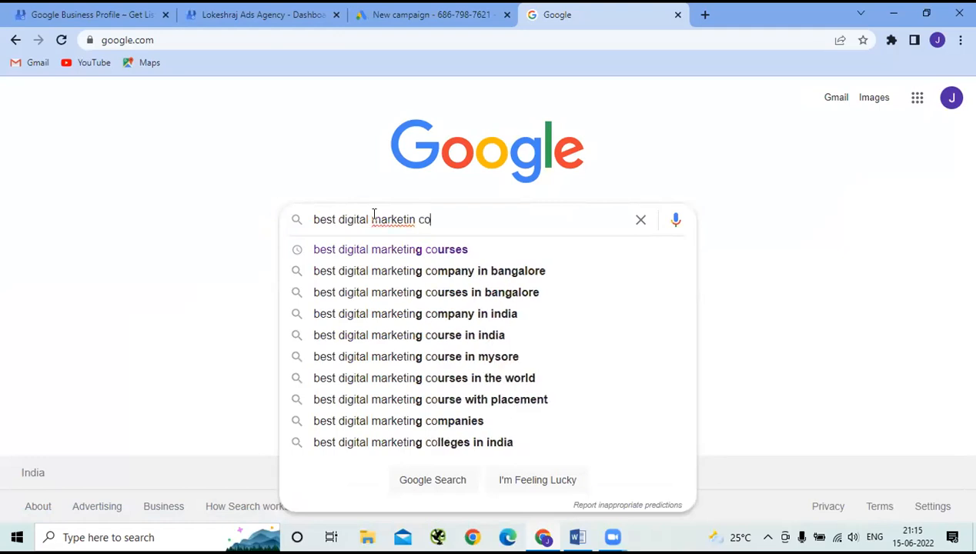
{"action": "type", "text": "urses"}
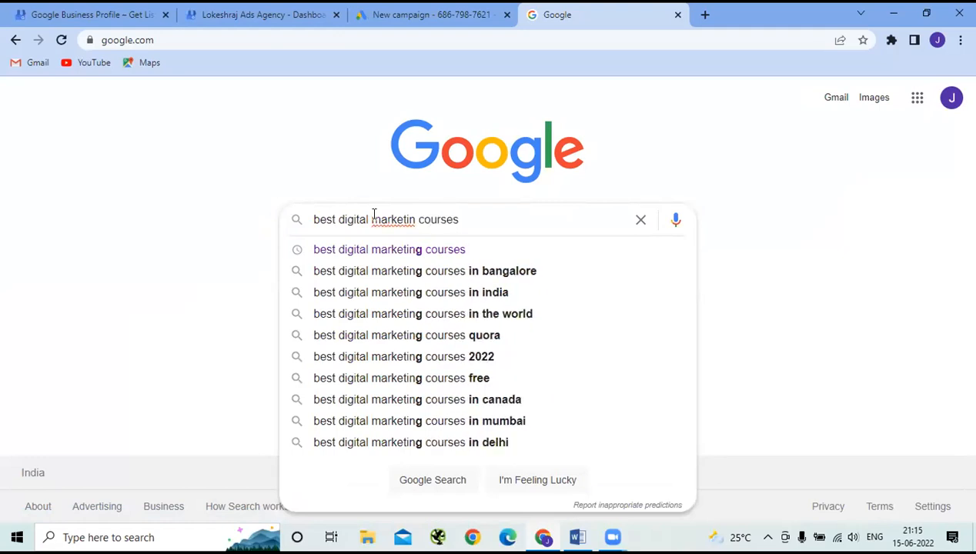
{"action": "key", "text": "Return"}
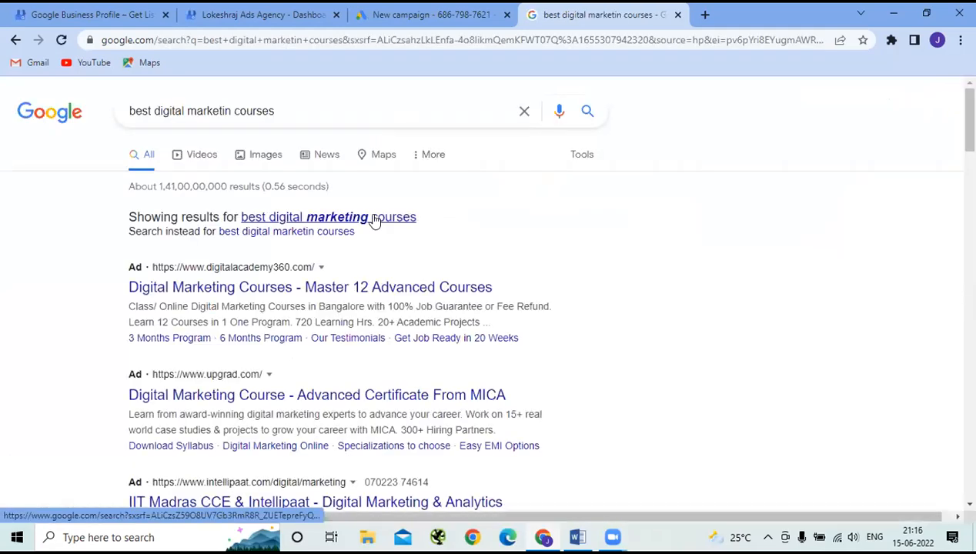
- View corrected 'best digital marketing courses' results with location allowed, reviewing the ads, then open a new tab
{"action": "left_click", "coordinate": [375, 221]}
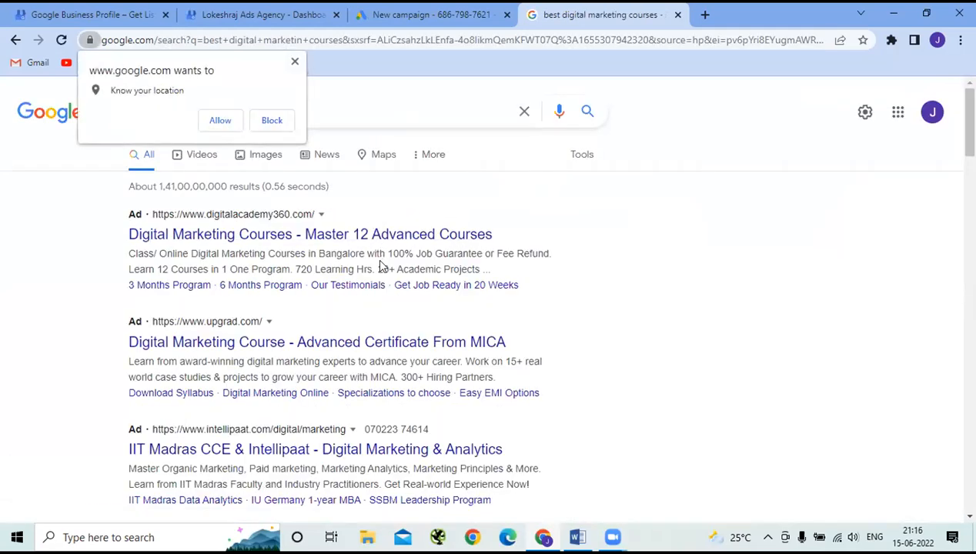
{"action": "left_click", "coordinate": [230, 123]}
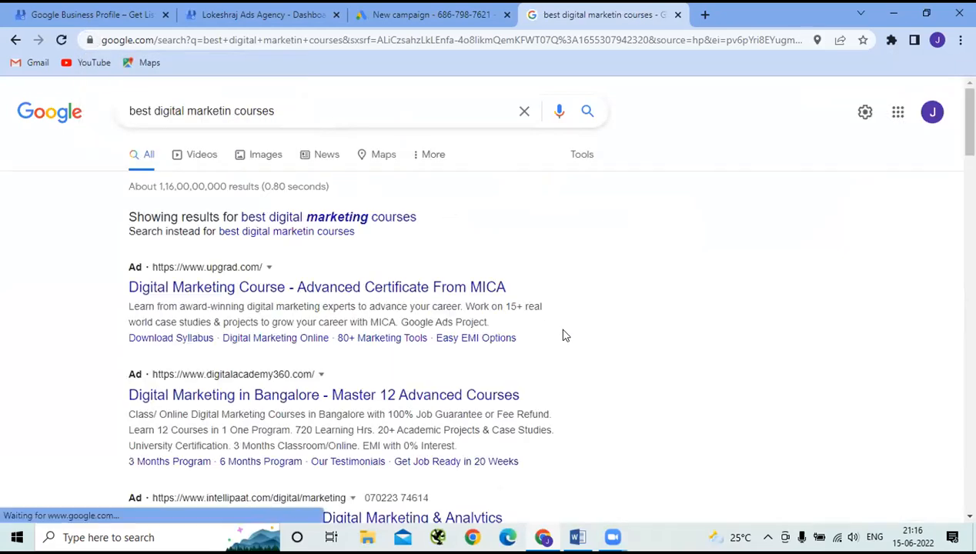
{"action": "left_click", "coordinate": [338, 217]}
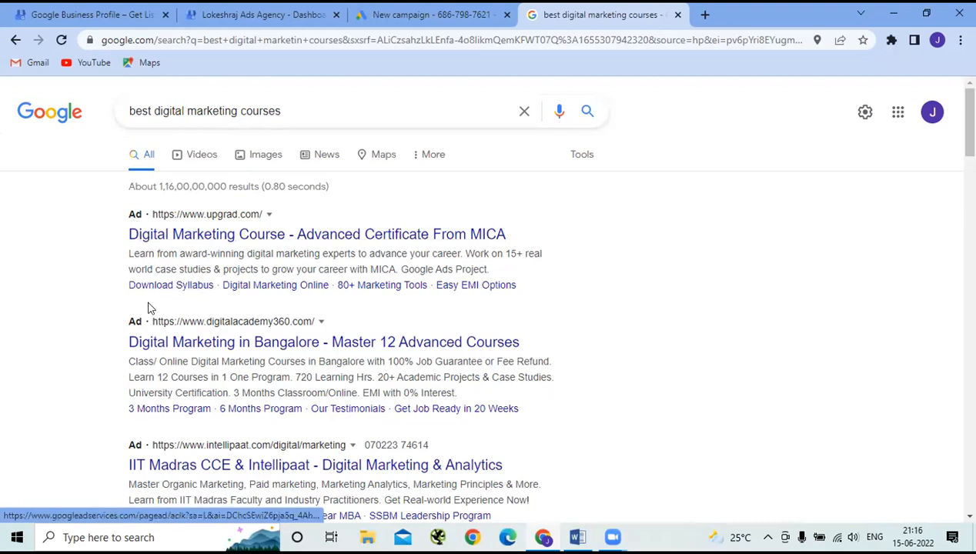
{"action": "scroll", "coordinate": [148, 310], "scroll_direction": "down", "scroll_amount": 3}
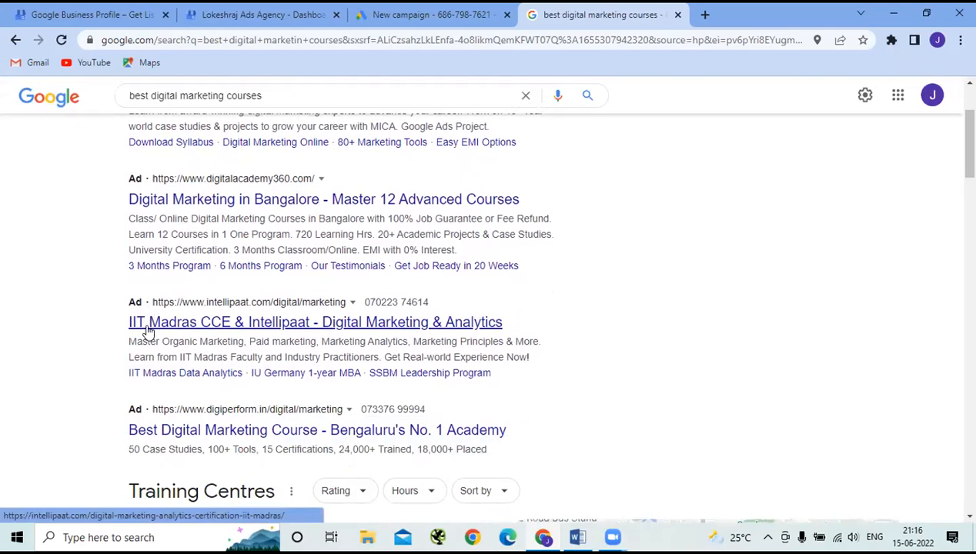
{"action": "scroll", "coordinate": [146, 330], "scroll_direction": "down", "scroll_amount": 1}
{"action": "scroll", "coordinate": [146, 365], "scroll_direction": "up", "scroll_amount": 4}
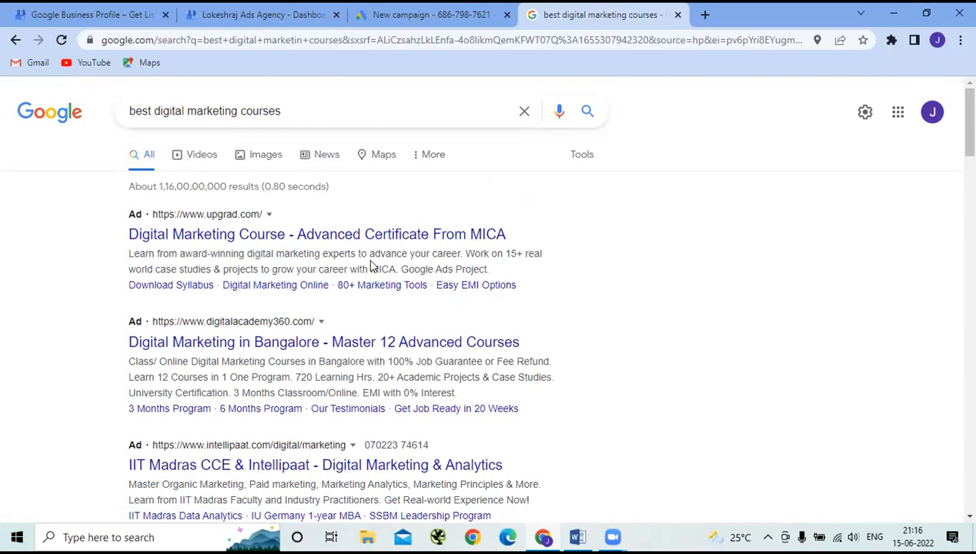
{"action": "left_click", "coordinate": [705, 16]}
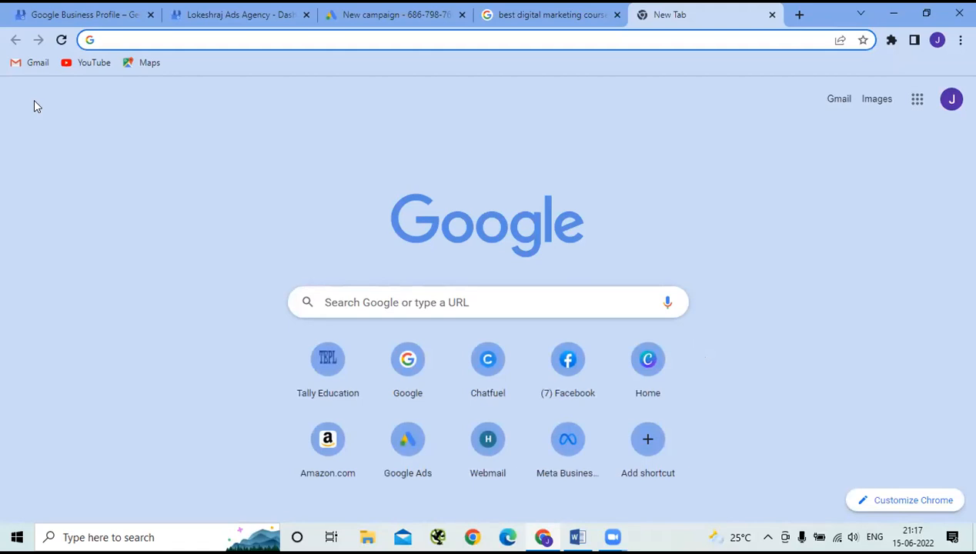
- Go to timesofindia.indiatimes.com in the new tab
{"action": "type", "text": "t"}
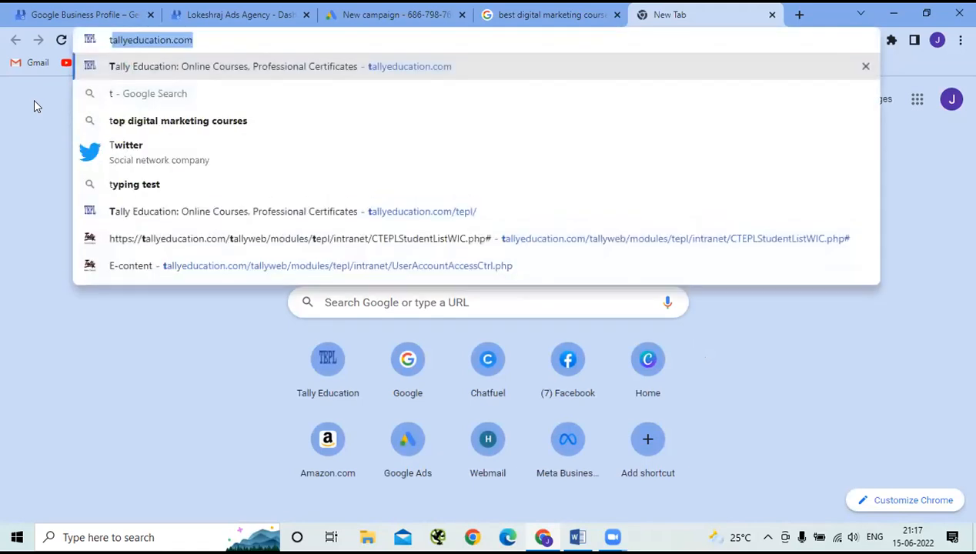
{"action": "type", "text": "imes"}
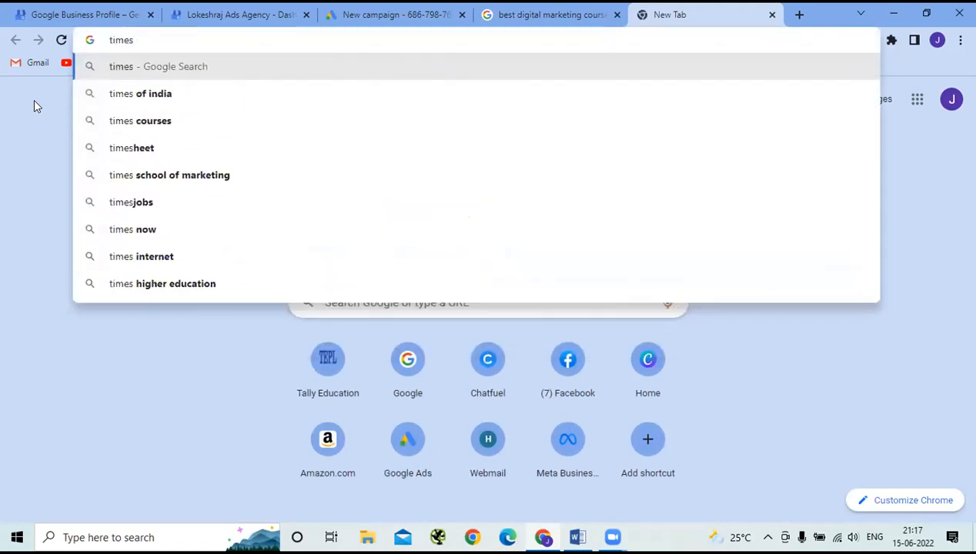
{"action": "type", "text": "ofind"}
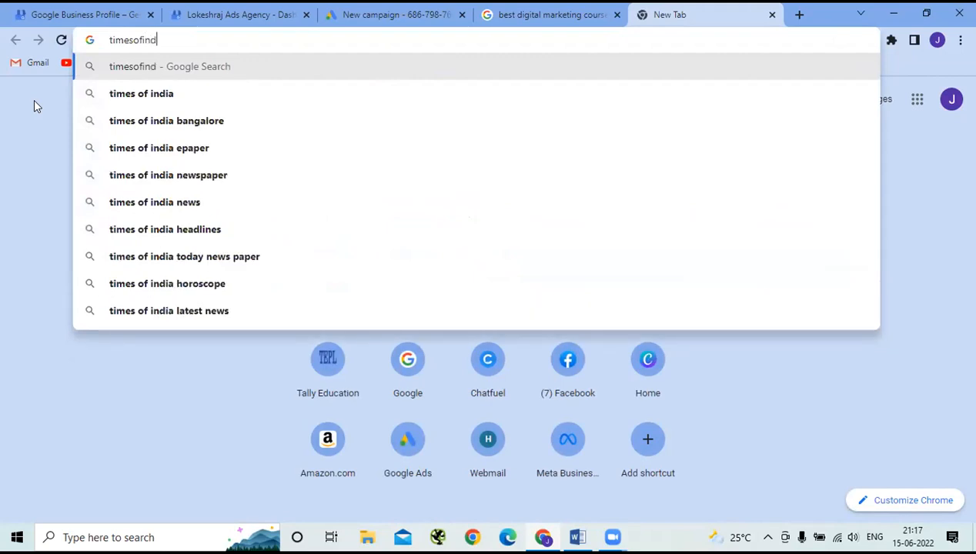
{"action": "type", "text": "ia.indiatimes.com"}
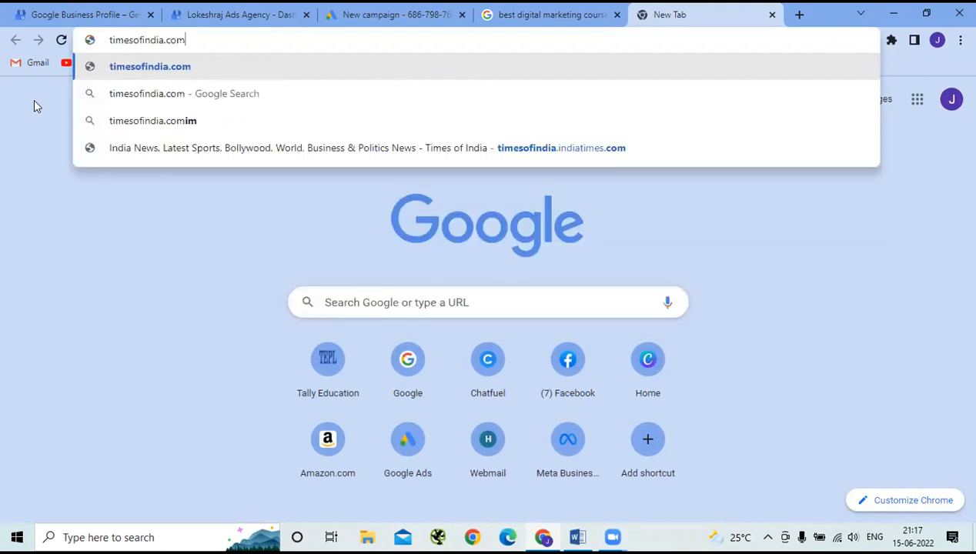
{"action": "key", "text": "Return"}
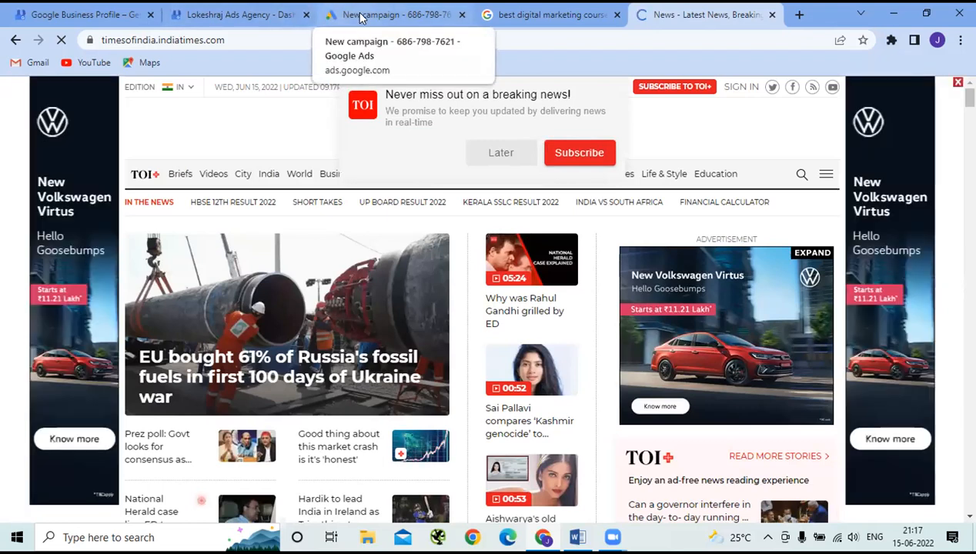
- In a new tab, search Google for 'buy t shirts online' to see sponsored listings
{"action": "left_click", "coordinate": [798, 14]}
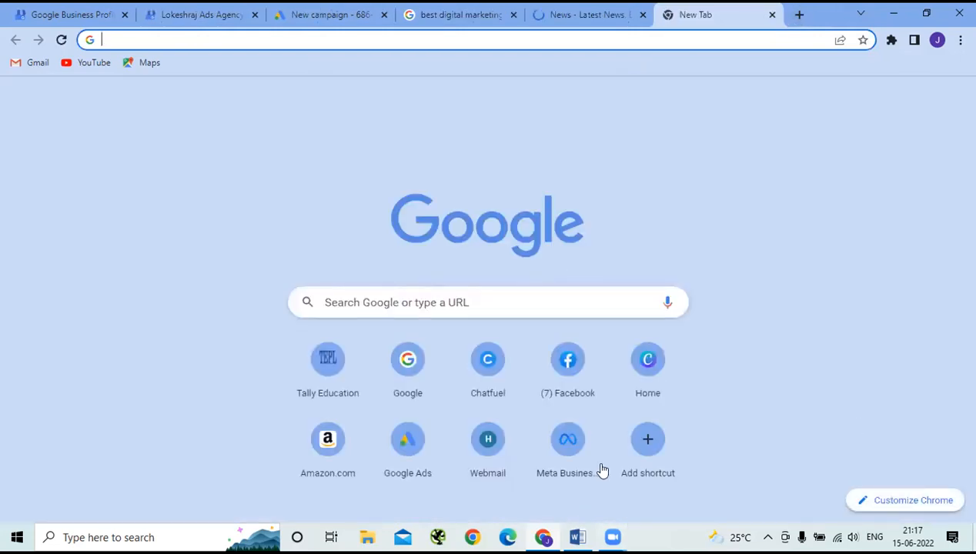
{"action": "left_click", "coordinate": [413, 379]}
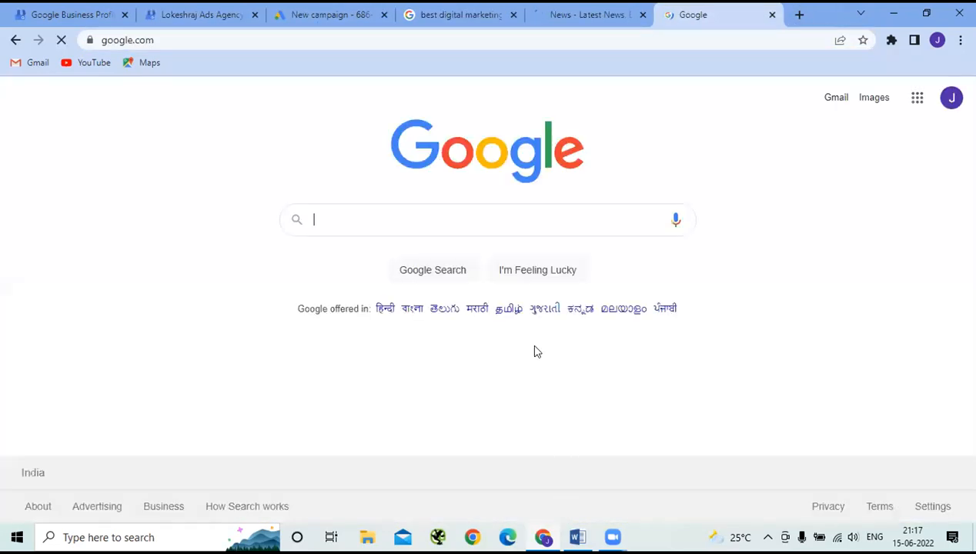
{"action": "left_click", "coordinate": [366, 223]}
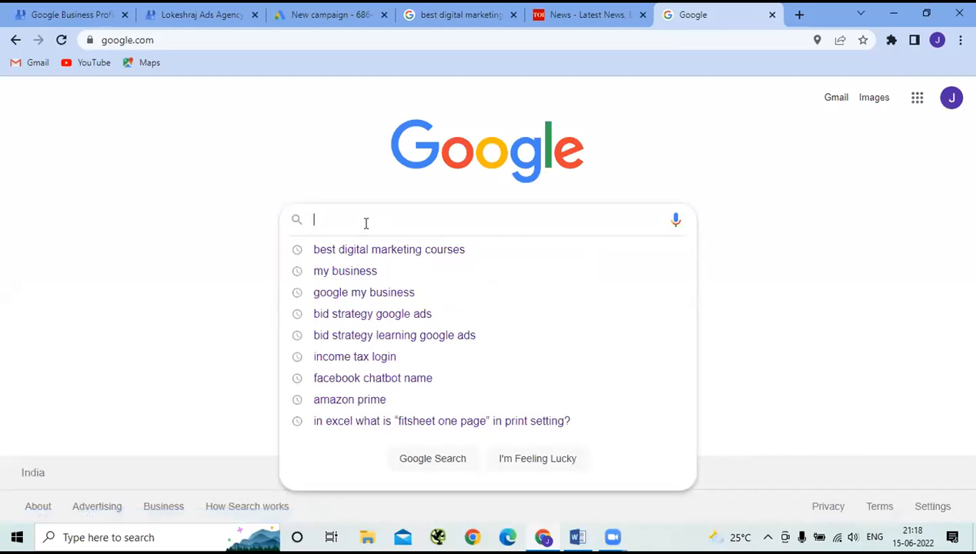
{"action": "type", "text": "bu"}
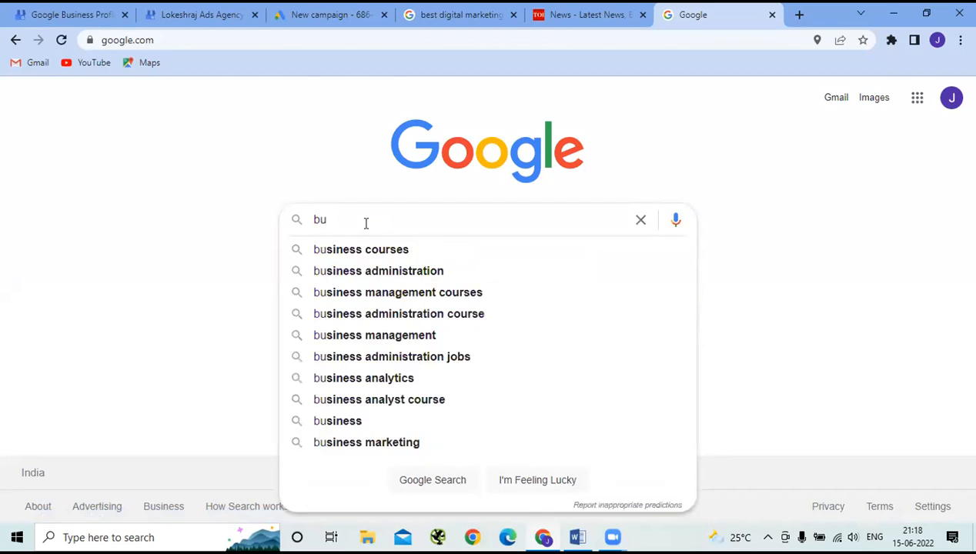
{"action": "type", "text": "y t shirts"}
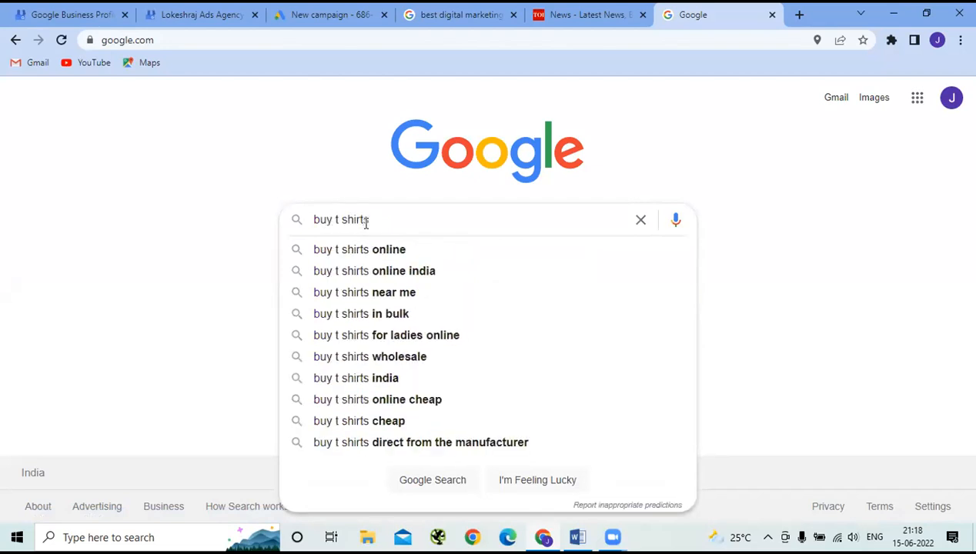
{"action": "type", "text": " online"}
{"action": "key", "text": "Return"}
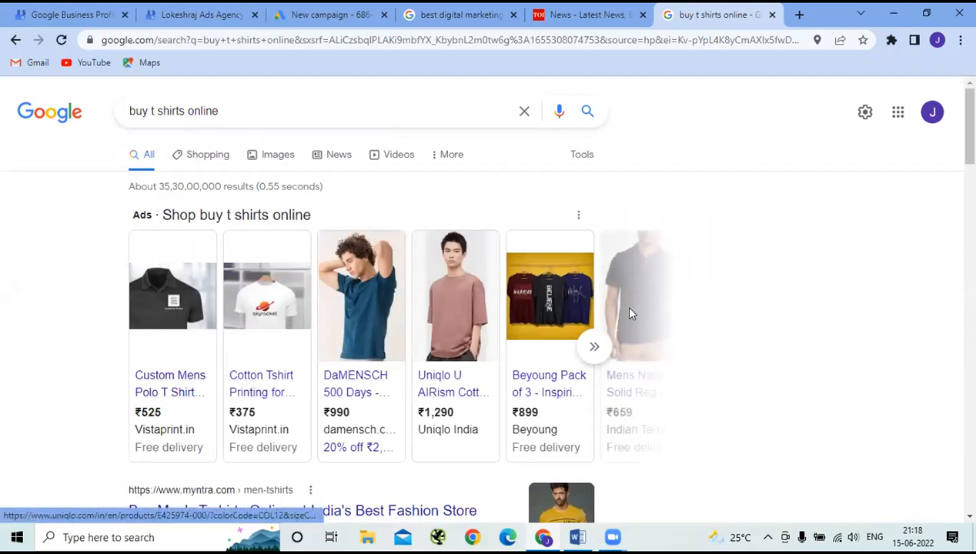
{"action": "mouse_move", "coordinate": [270, 376]}
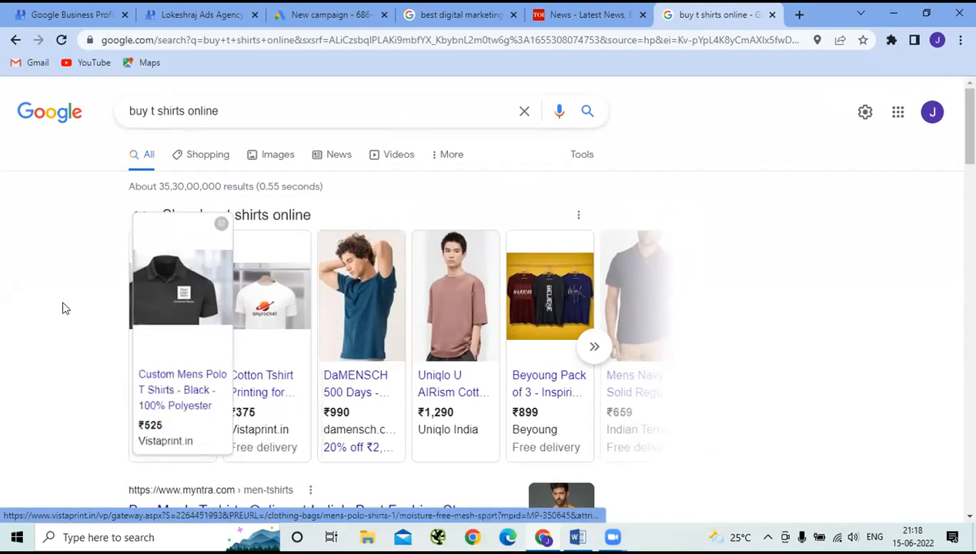
{"action": "mouse_move", "coordinate": [179, 307]}
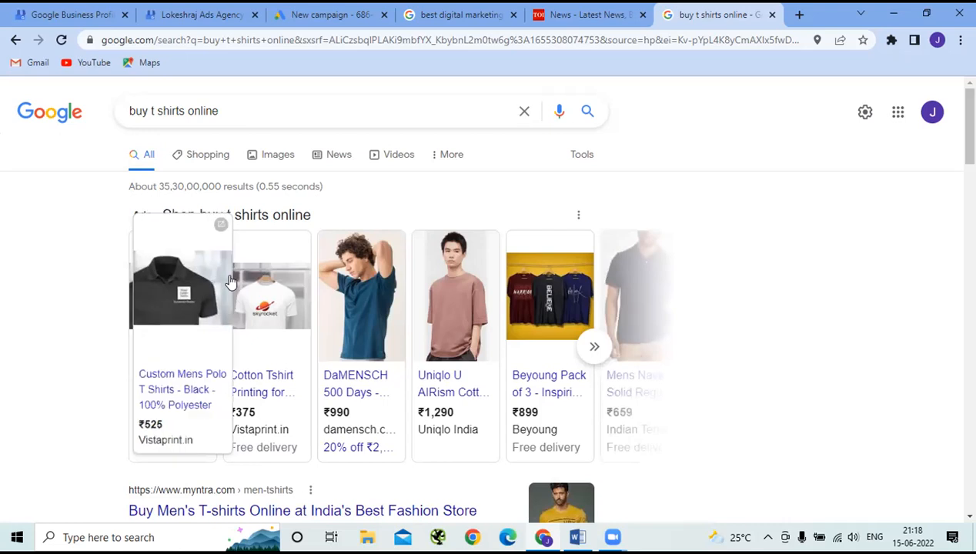
{"action": "mouse_move", "coordinate": [449, 284]}
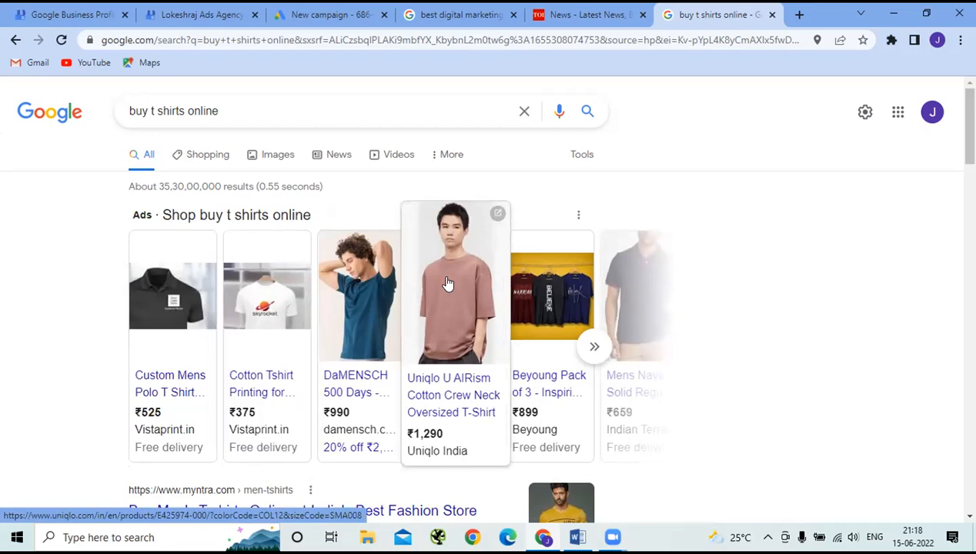
{"action": "mouse_move", "coordinate": [522, 346]}
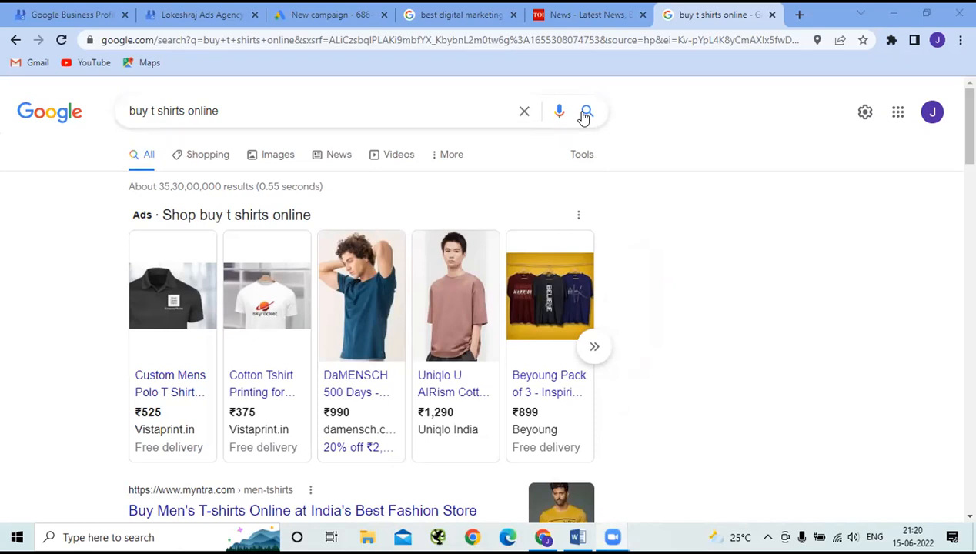
- Go back to the new campaign setup and review Sales' campaign types, with Shopping and Video unavailable
{"action": "left_click", "coordinate": [314, 16]}
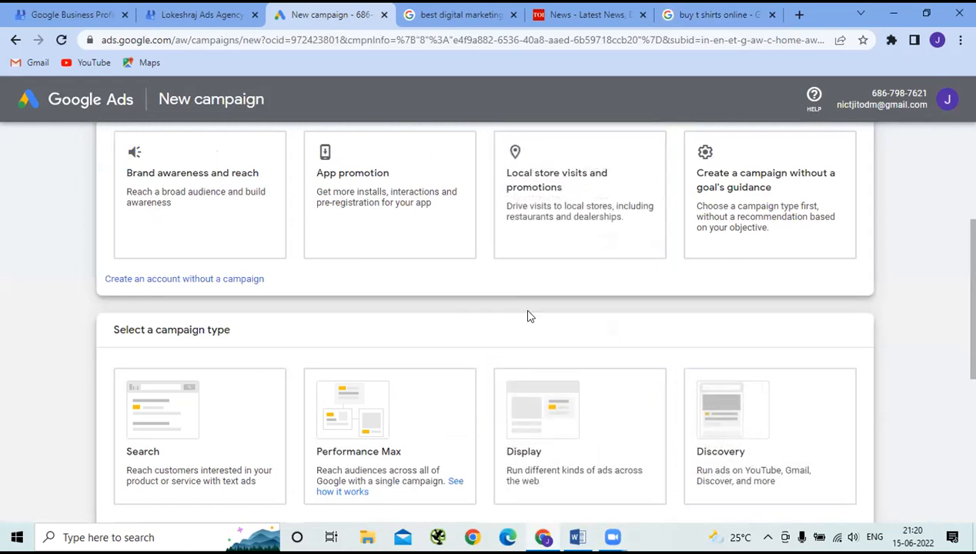
{"action": "scroll", "coordinate": [528, 316], "scroll_direction": "up", "scroll_amount": 1}
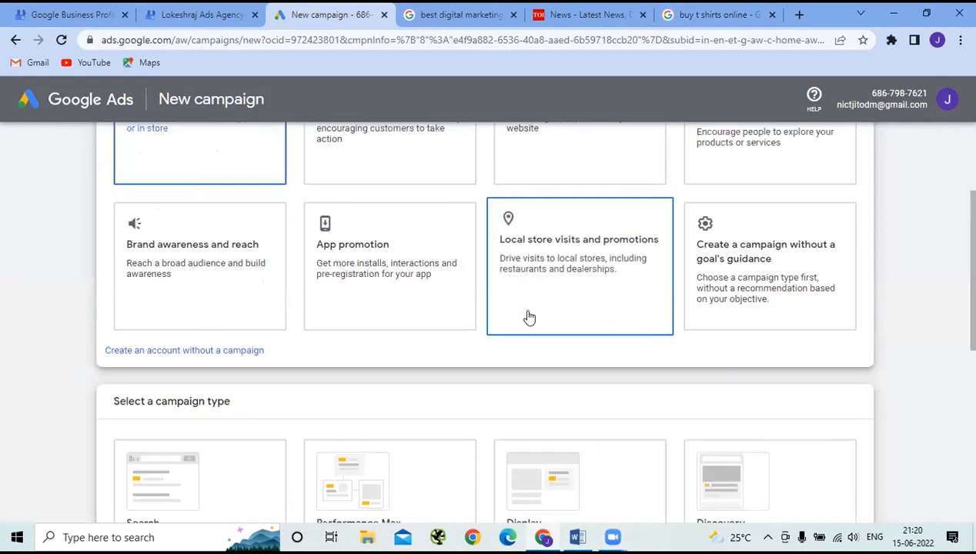
{"action": "scroll", "coordinate": [529, 317], "scroll_direction": "up", "scroll_amount": 1}
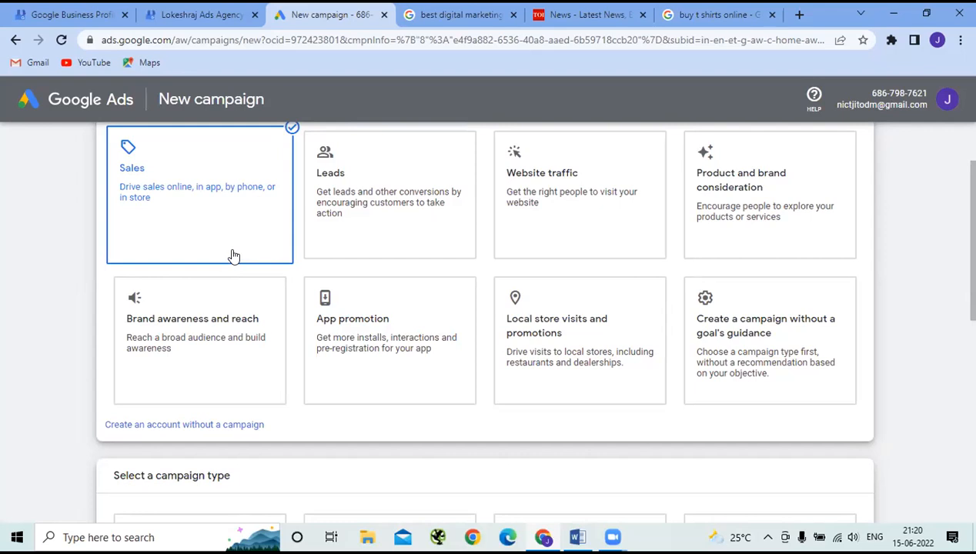
{"action": "scroll", "coordinate": [234, 256], "scroll_direction": "down", "scroll_amount": 1}
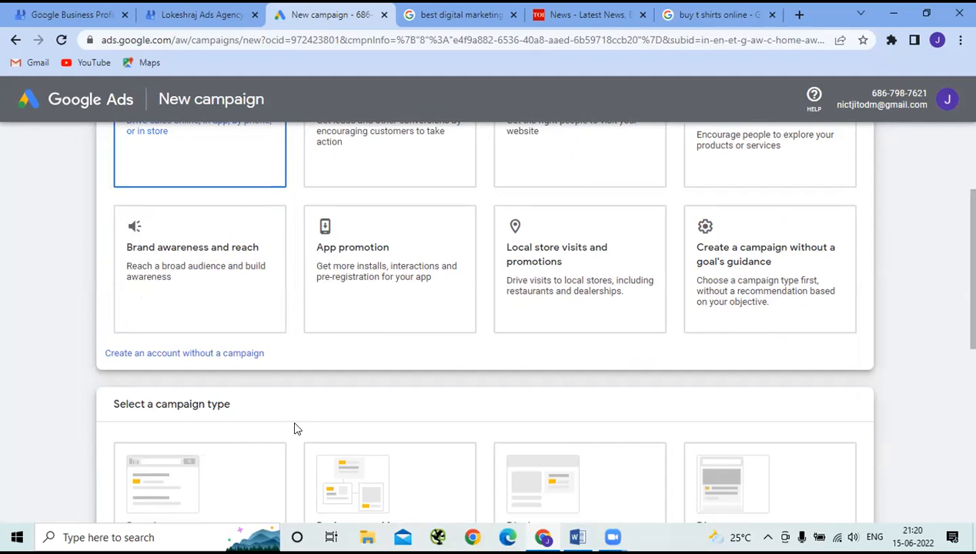
{"action": "scroll", "coordinate": [297, 428], "scroll_direction": "down", "scroll_amount": 1}
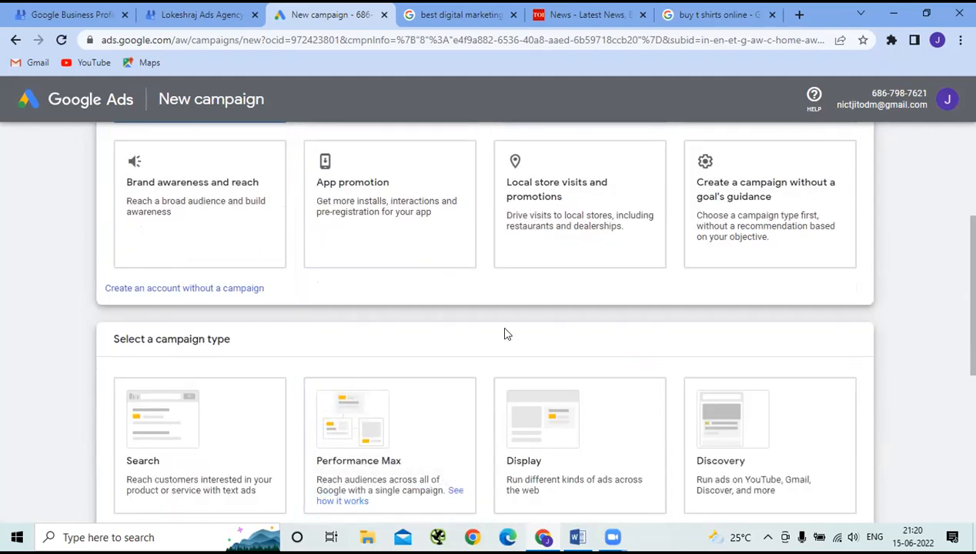
{"action": "scroll", "coordinate": [512, 343], "scroll_direction": "up", "scroll_amount": 2}
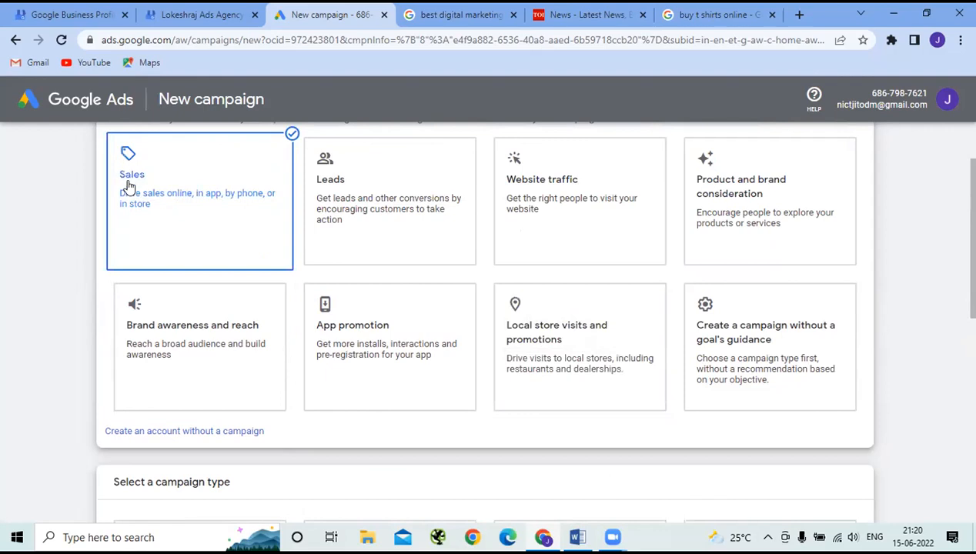
{"action": "scroll", "coordinate": [140, 212], "scroll_direction": "down", "scroll_amount": 3}
{"action": "scroll", "coordinate": [141, 211], "scroll_direction": "down", "scroll_amount": 1}
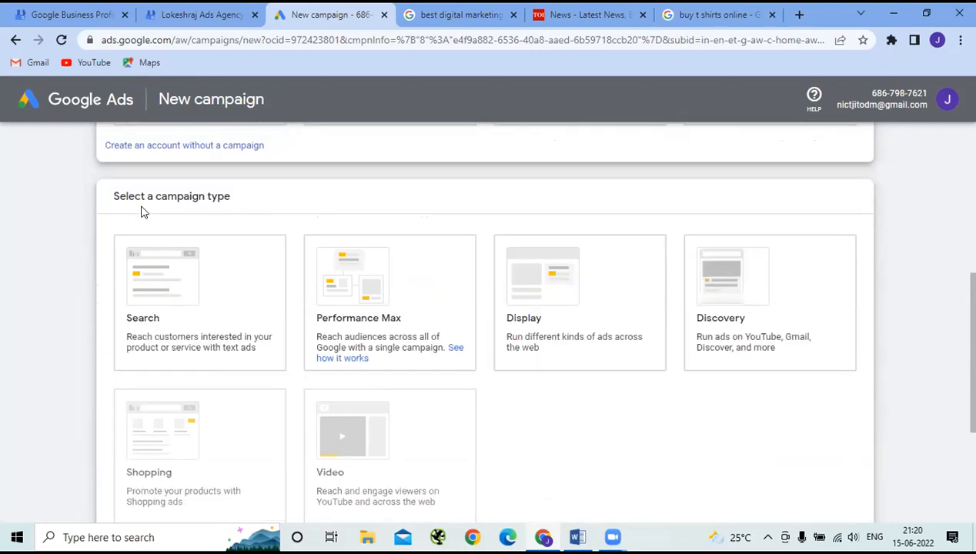
{"action": "scroll", "coordinate": [140, 212], "scroll_direction": "down", "scroll_amount": 1}
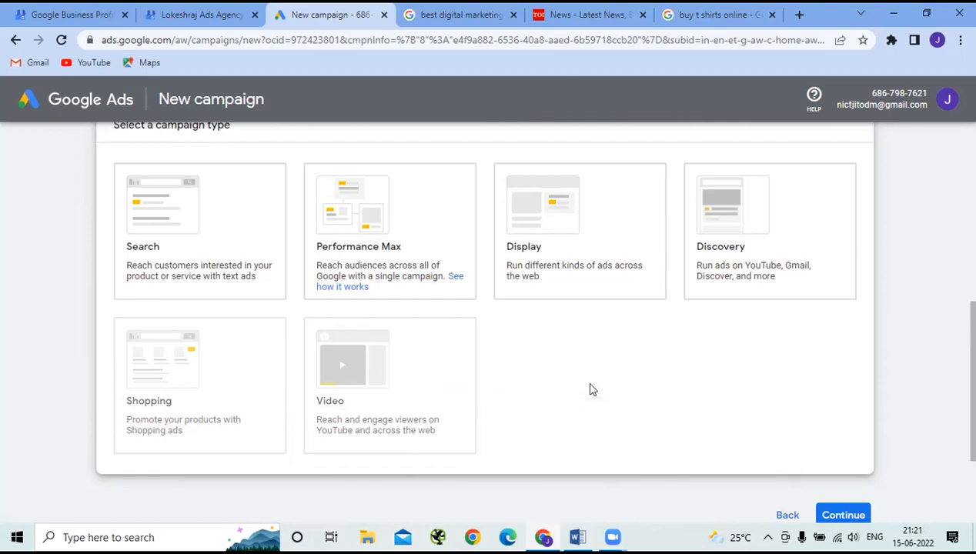
- Compare the objective cards and confirm Sales offers Search, Performance Max, Display and Discovery
{"action": "scroll", "coordinate": [592, 389], "scroll_direction": "up", "scroll_amount": 5}
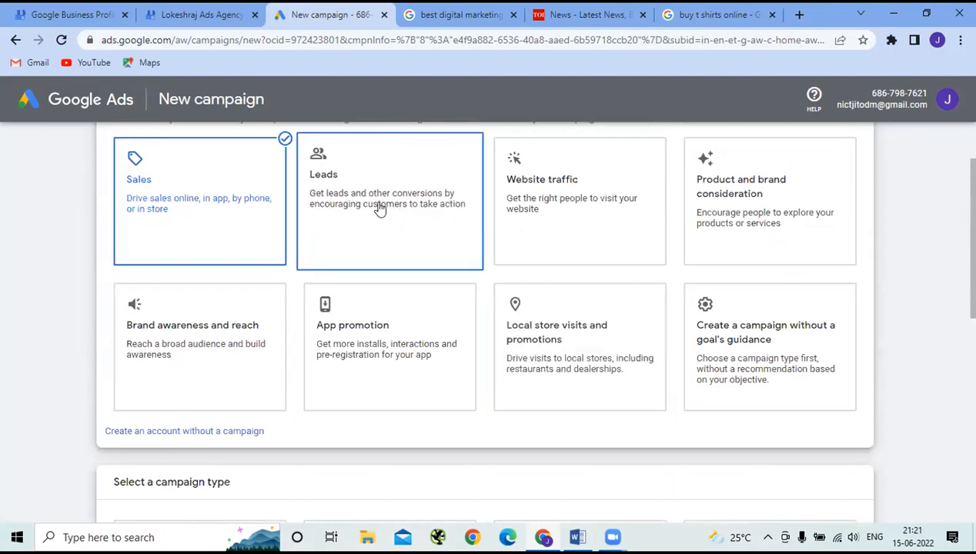
{"action": "scroll", "coordinate": [379, 208], "scroll_direction": "down", "scroll_amount": 5}
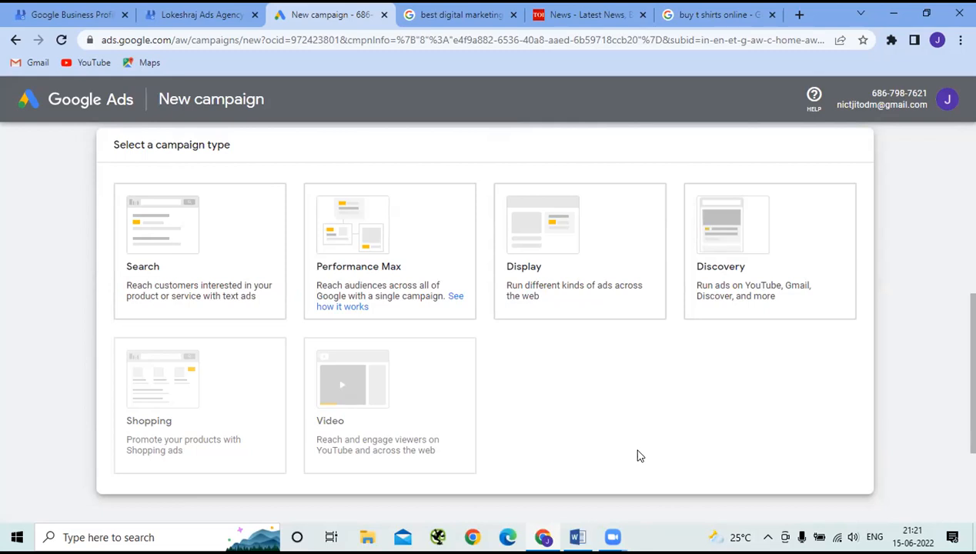
{"action": "scroll", "coordinate": [637, 457], "scroll_direction": "up", "scroll_amount": 4}
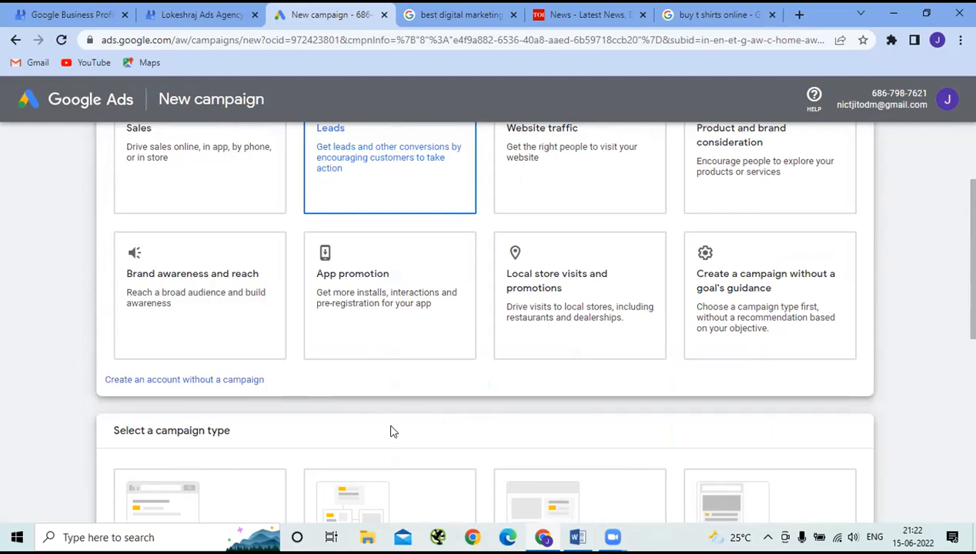
{"action": "scroll", "coordinate": [391, 431], "scroll_direction": "down", "scroll_amount": 3}
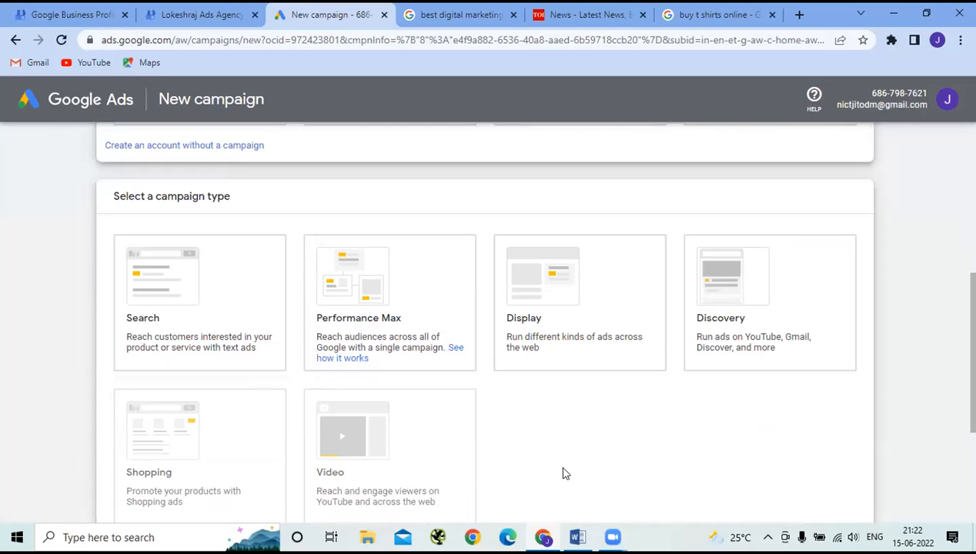
{"action": "scroll", "coordinate": [563, 473], "scroll_direction": "down", "scroll_amount": 1}
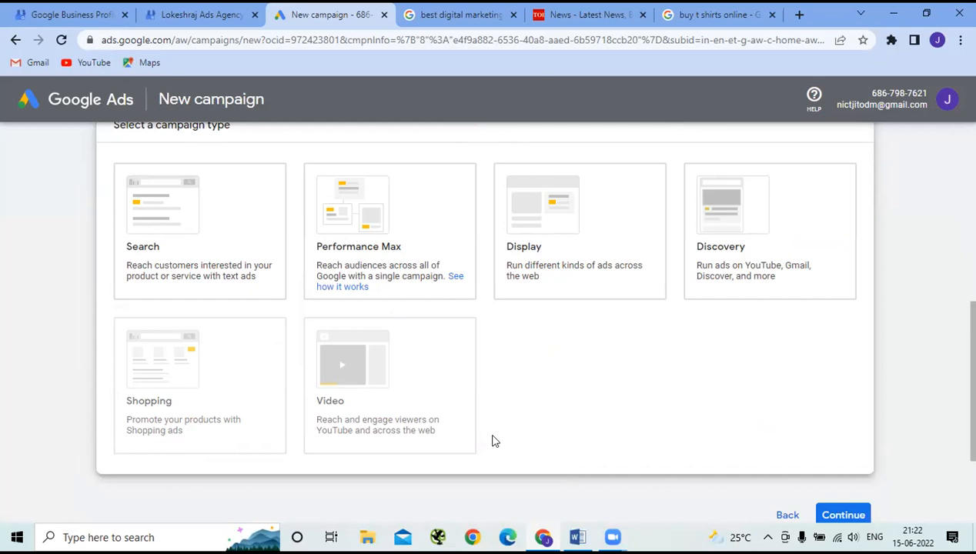
{"action": "scroll", "coordinate": [493, 440], "scroll_direction": "up", "scroll_amount": 4}
{"action": "scroll", "coordinate": [228, 163], "scroll_direction": "up", "scroll_amount": 1}
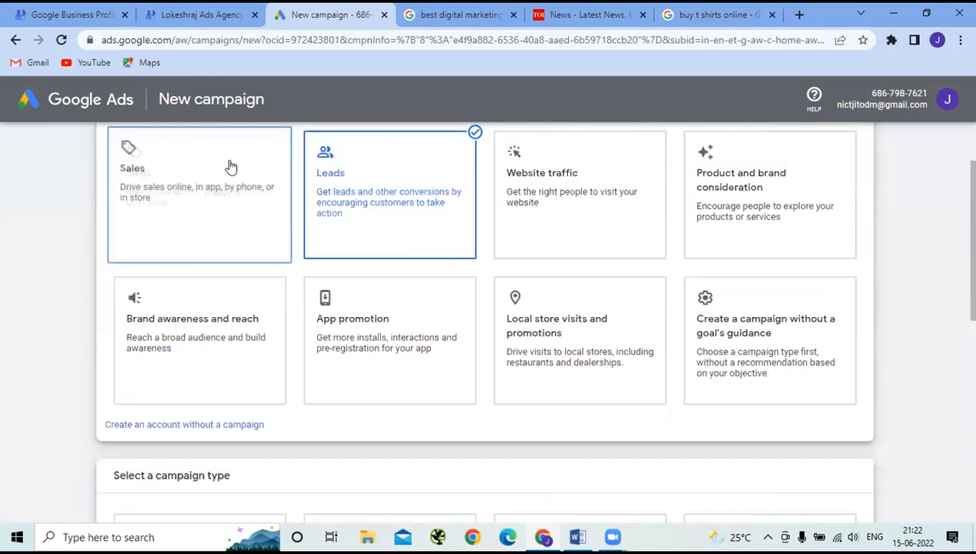
{"action": "scroll", "coordinate": [277, 229], "scroll_direction": "down", "scroll_amount": 4}
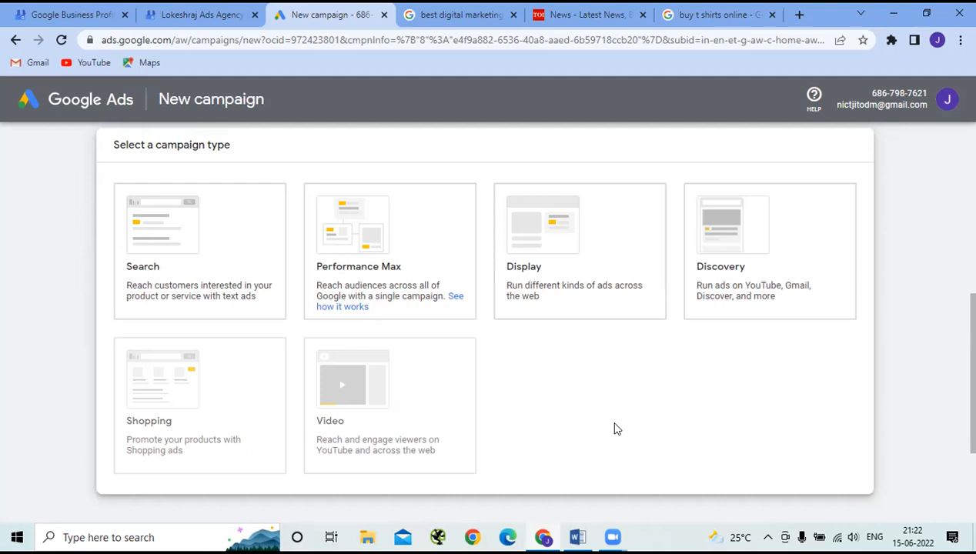
{"action": "scroll", "coordinate": [614, 429], "scroll_direction": "up", "scroll_amount": 5}
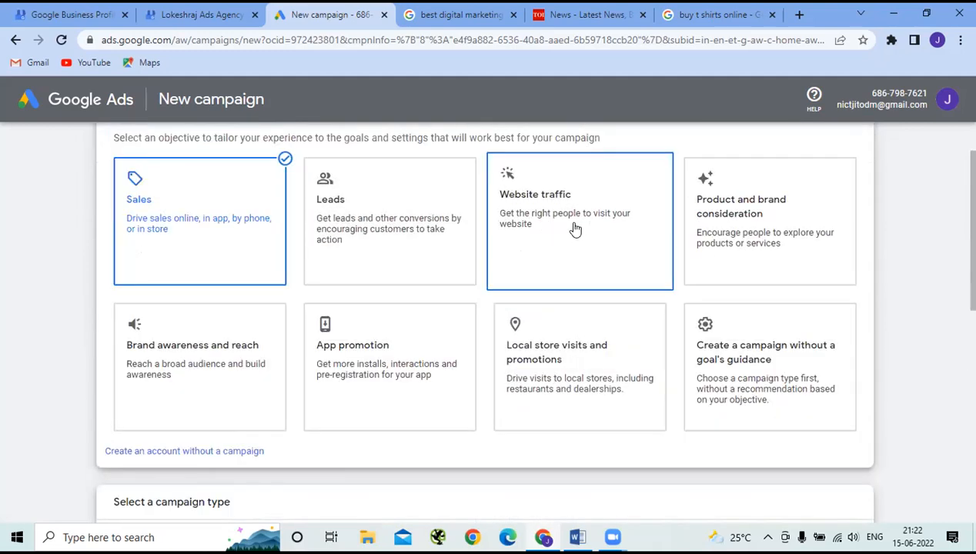
- Check Website traffic's campaign types: Search, Performance Max, Display and Discovery
{"action": "scroll", "coordinate": [574, 229], "scroll_direction": "down", "scroll_amount": 5}
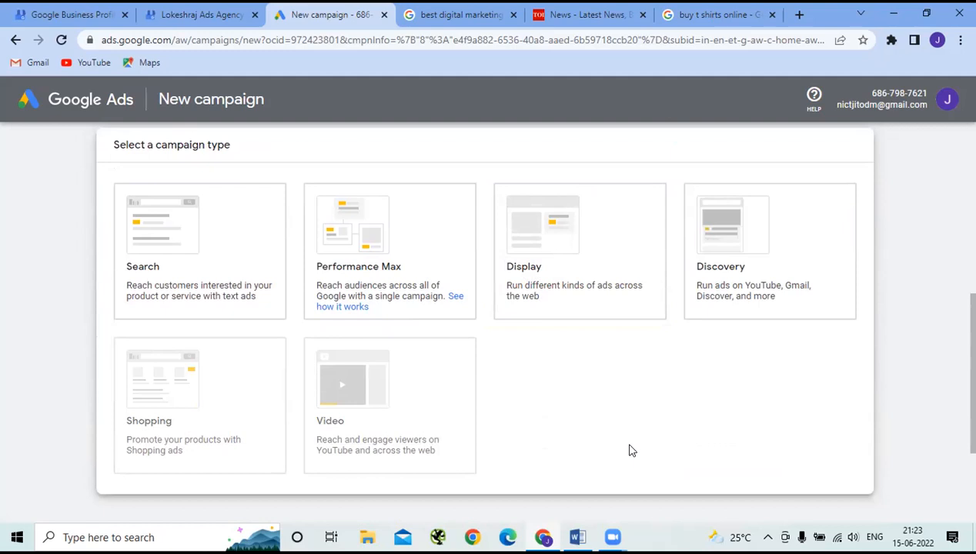
{"action": "scroll", "coordinate": [534, 339], "scroll_direction": "up", "scroll_amount": 4}
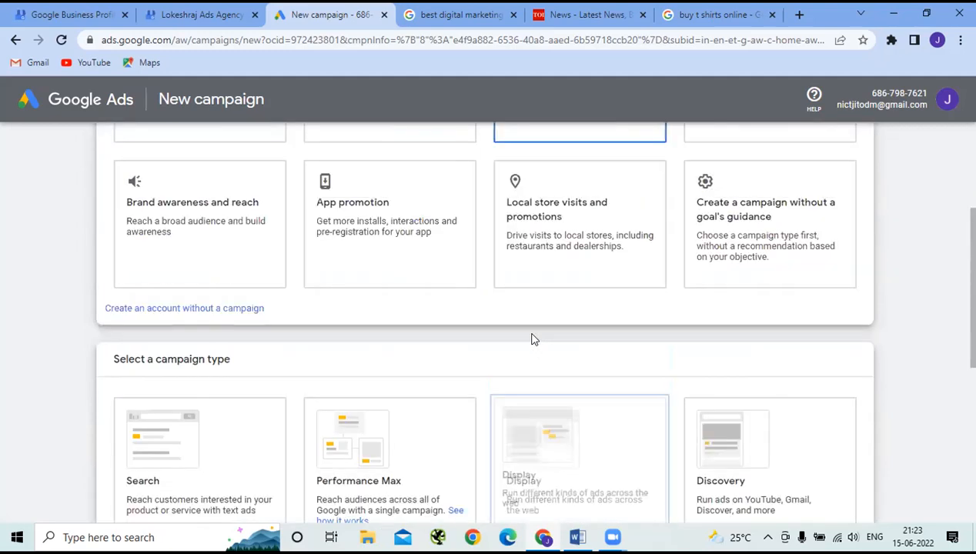
{"action": "scroll", "coordinate": [539, 342], "scroll_direction": "up", "scroll_amount": 1}
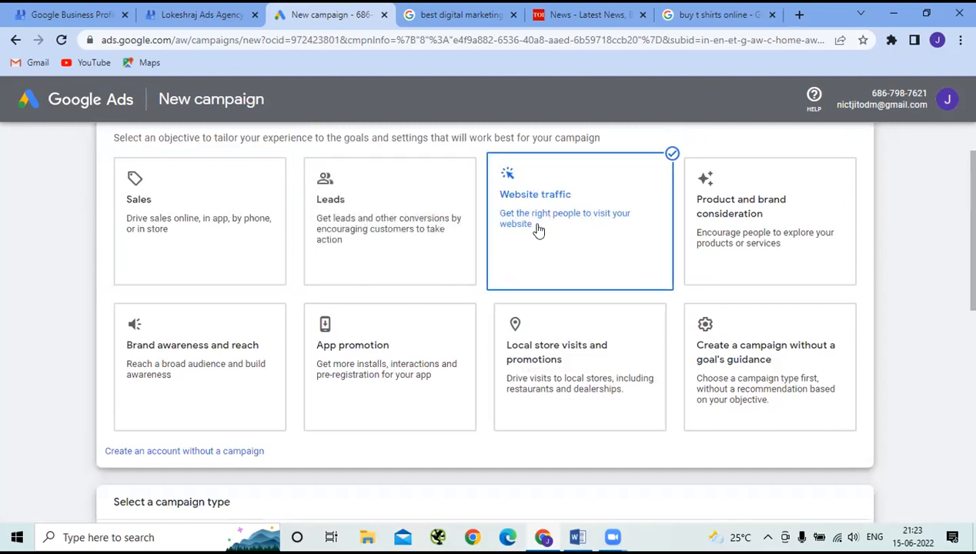
- Select Product and brand consideration as the objective and review its available campaign types
{"action": "left_click", "coordinate": [744, 219]}
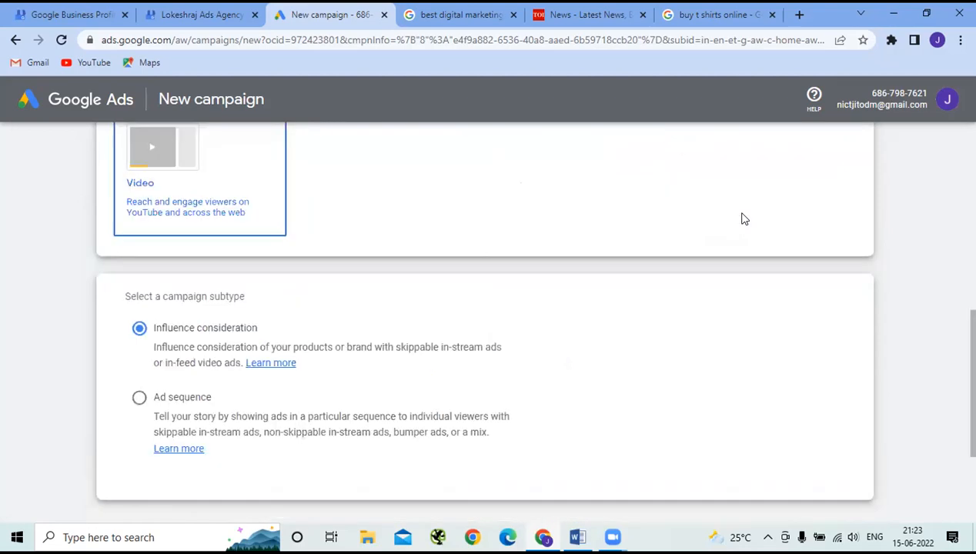
{"action": "scroll", "coordinate": [516, 311], "scroll_direction": "up", "scroll_amount": 2}
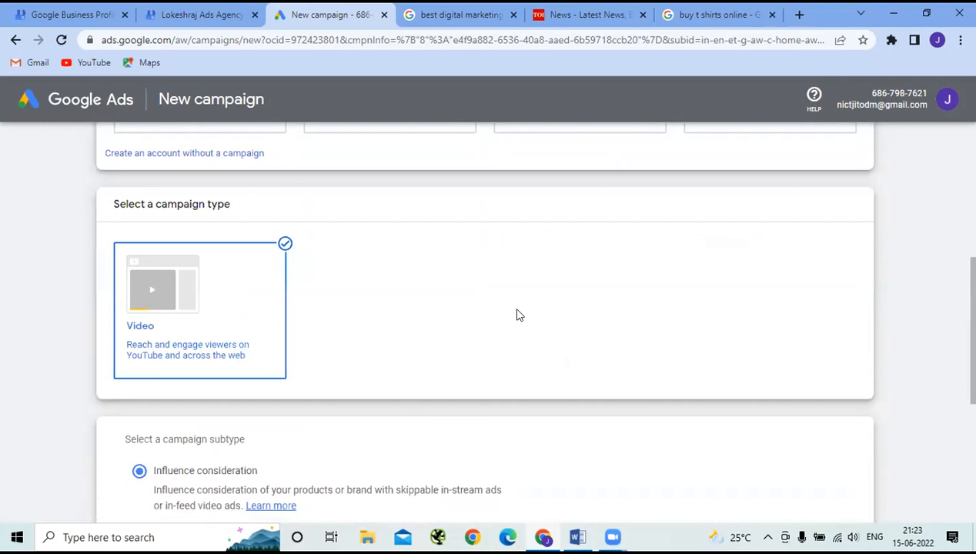
{"action": "scroll", "coordinate": [517, 314], "scroll_direction": "up", "scroll_amount": 5}
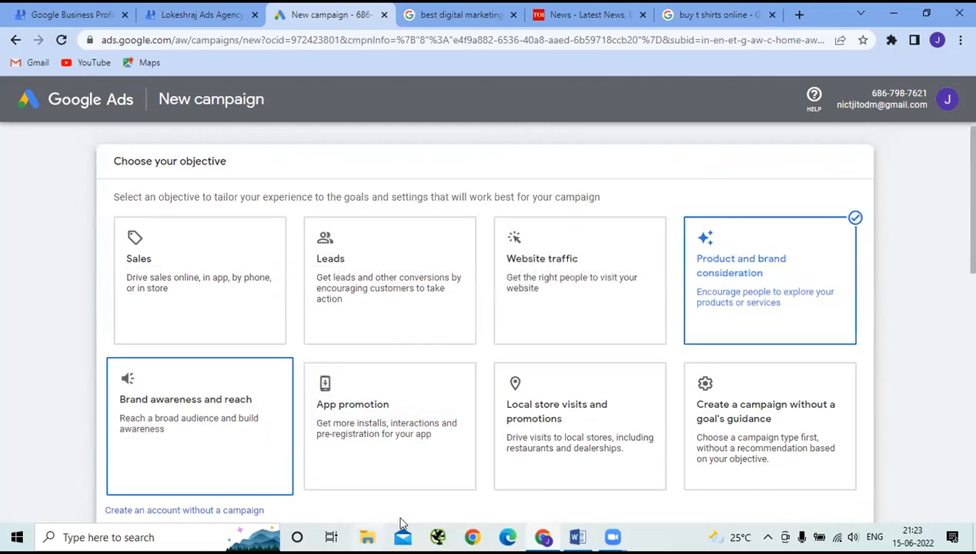
{"action": "scroll", "coordinate": [401, 508], "scroll_direction": "down", "scroll_amount": 5}
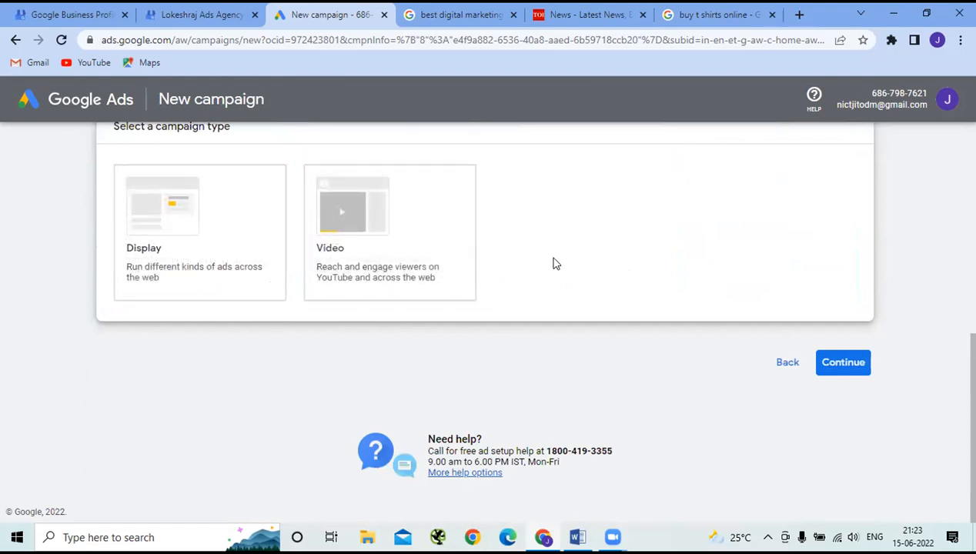
{"action": "scroll", "coordinate": [553, 264], "scroll_direction": "up", "scroll_amount": 5}
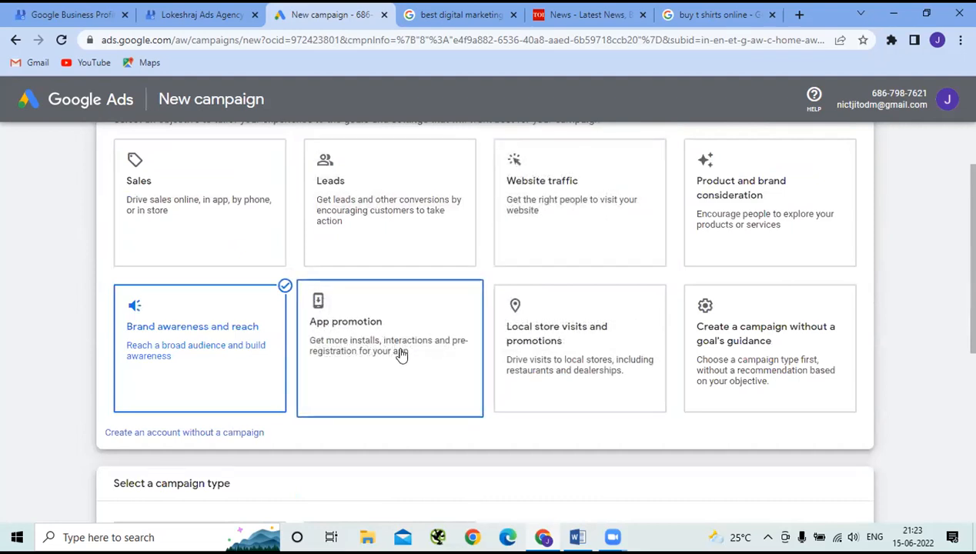
- Try App promotion, then set the objective to Local store visits and promotions
{"action": "left_click", "coordinate": [401, 352]}
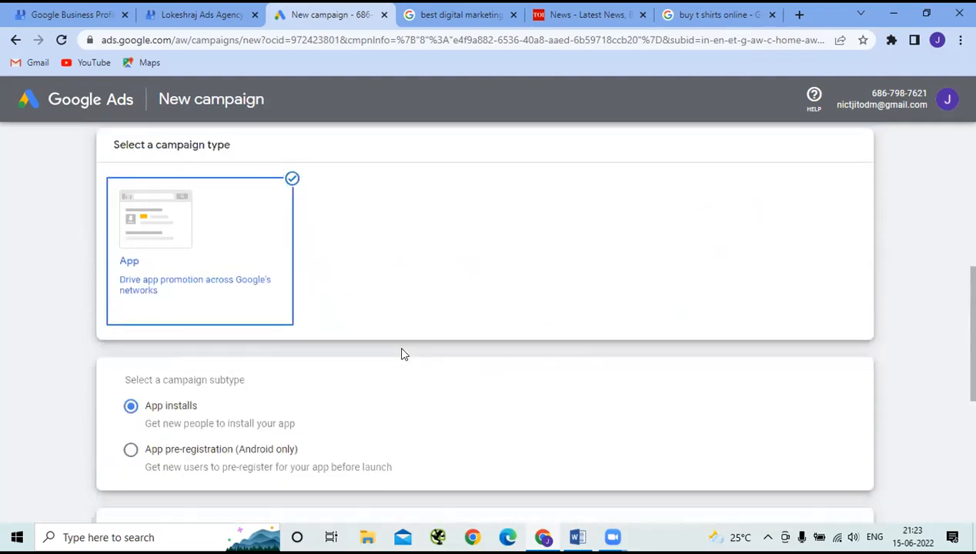
{"action": "scroll", "coordinate": [401, 355], "scroll_direction": "up", "scroll_amount": 5}
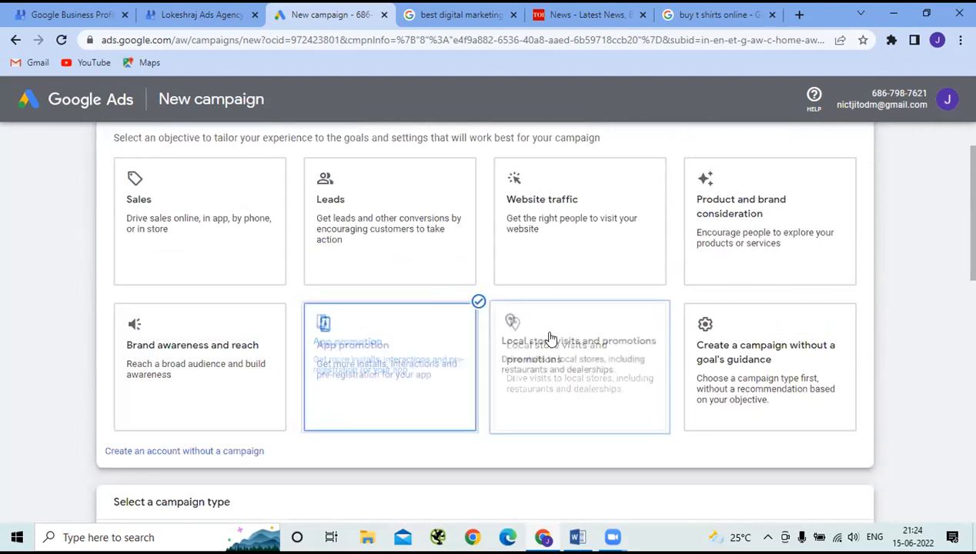
{"action": "left_click", "coordinate": [632, 459]}
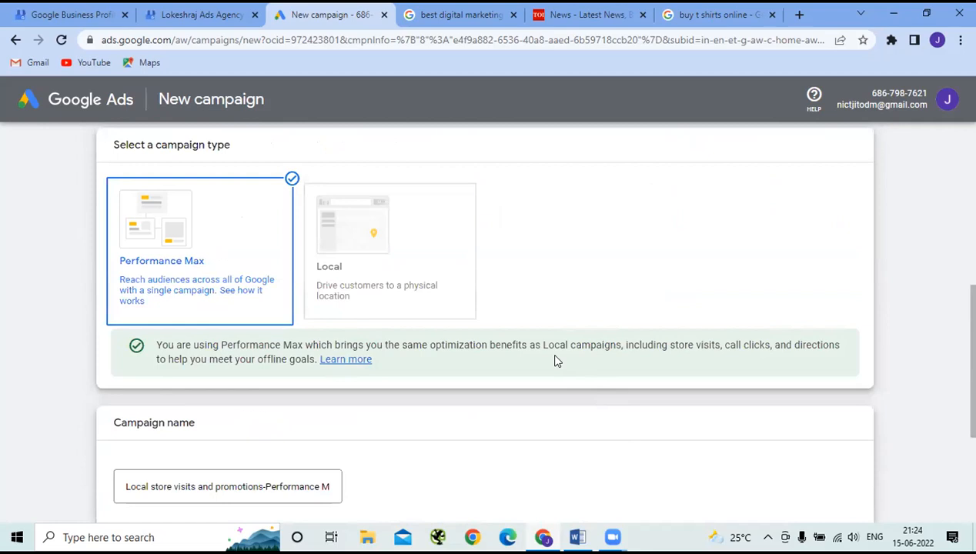
{"action": "scroll", "coordinate": [557, 363], "scroll_direction": "up", "scroll_amount": 2}
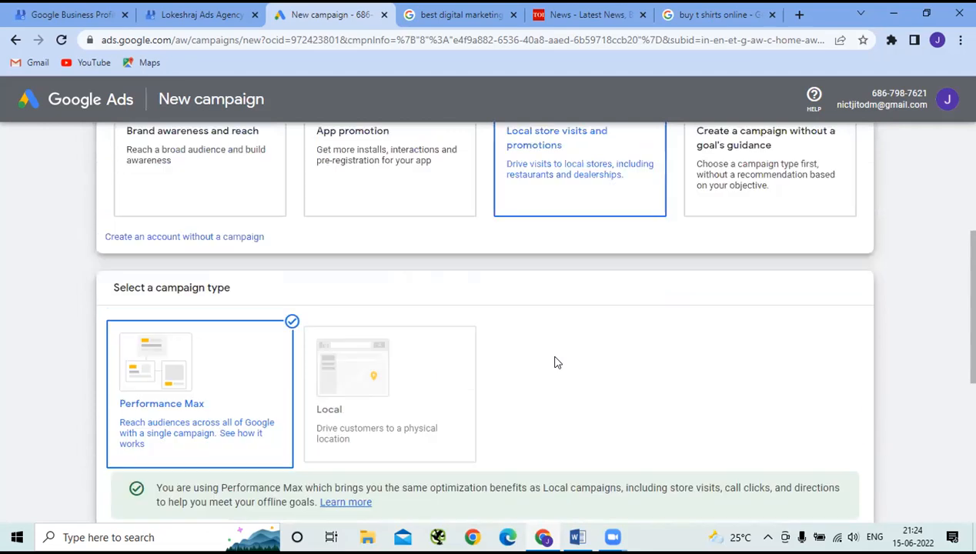
{"action": "scroll", "coordinate": [557, 363], "scroll_direction": "up", "scroll_amount": 4}
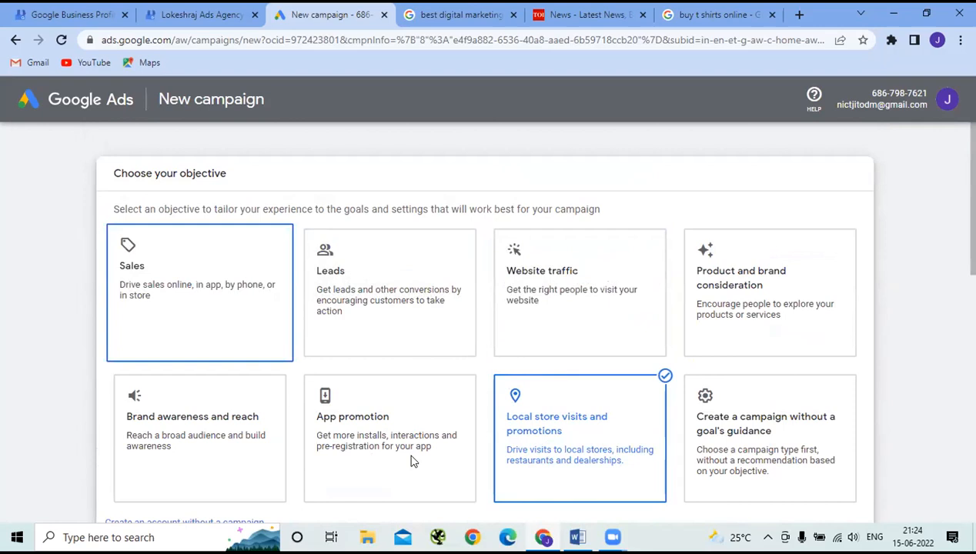
- Review Sales' campaign types again: Search, Performance Max, Display and Discovery
{"action": "scroll", "coordinate": [419, 454], "scroll_direction": "down", "scroll_amount": 5}
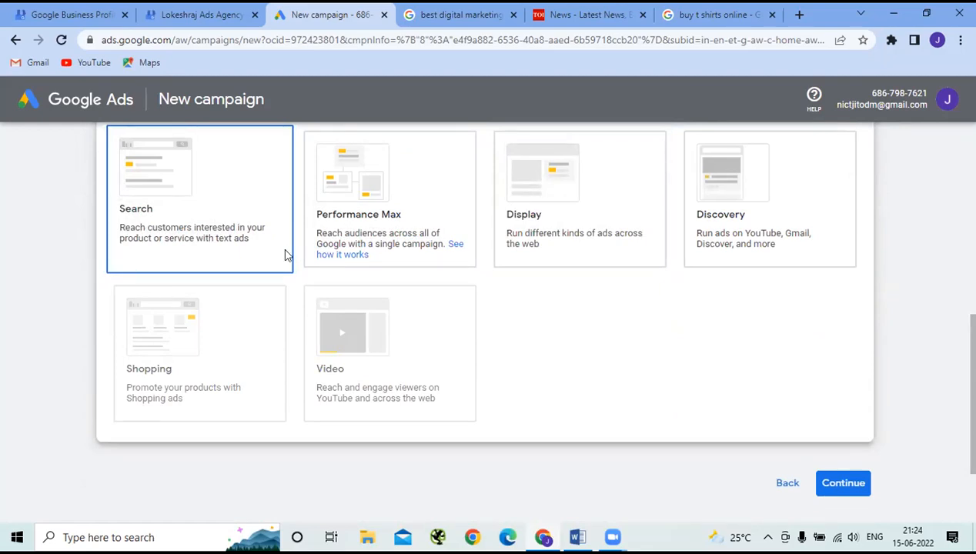
{"action": "scroll", "coordinate": [286, 254], "scroll_direction": "up", "scroll_amount": 5}
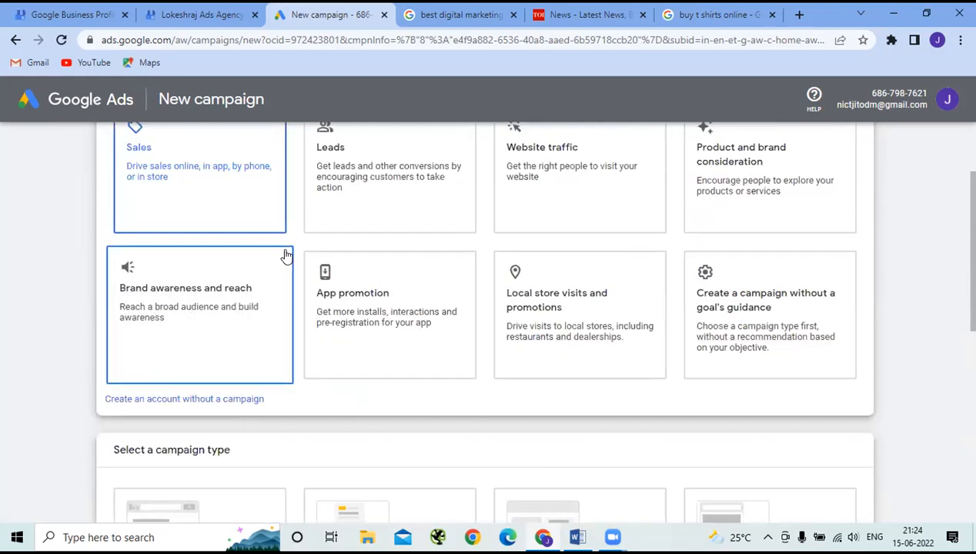
{"action": "scroll", "coordinate": [331, 246], "scroll_direction": "up", "scroll_amount": 1}
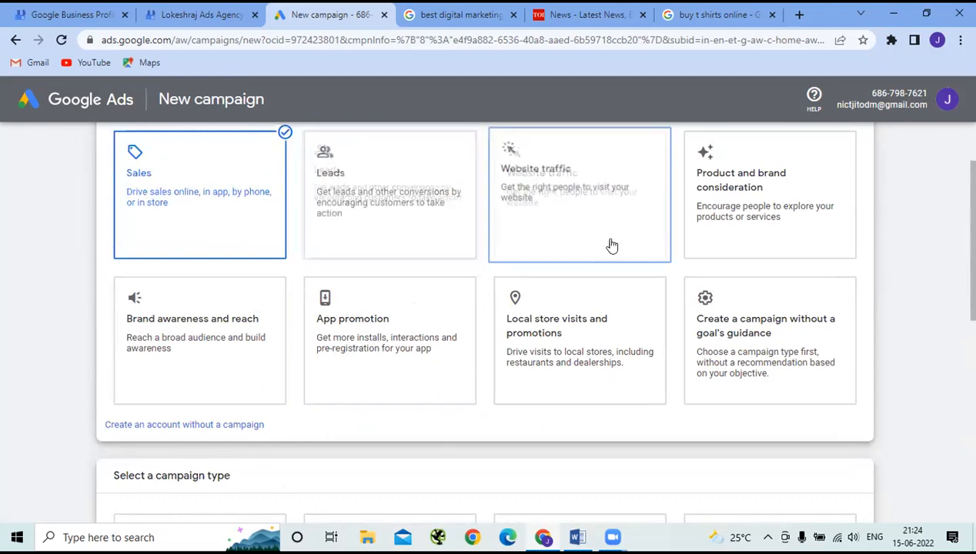
- Choose 'Create a campaign without a goal's guidance' and review all campaign types, including App and Smart
{"action": "left_click", "coordinate": [762, 358]}
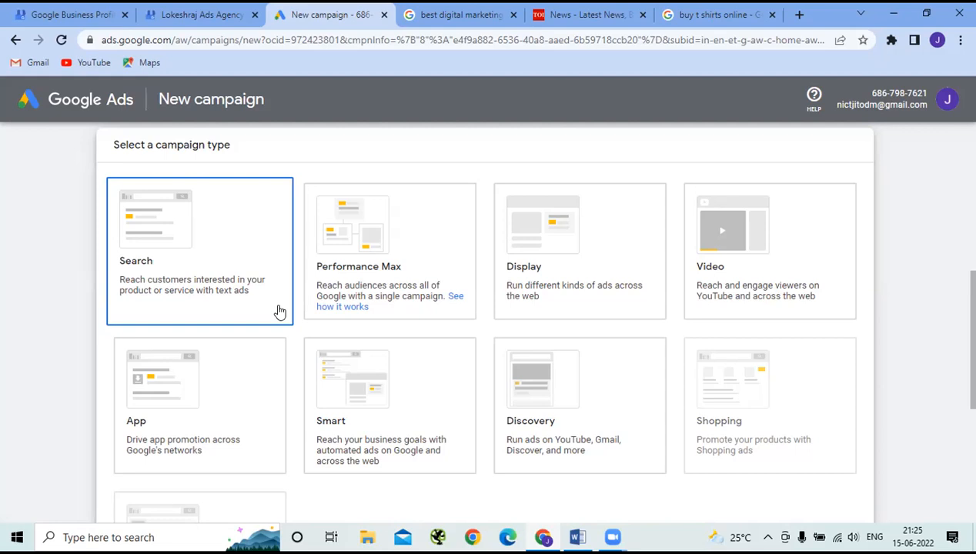
{"action": "scroll", "coordinate": [350, 393], "scroll_direction": "up", "scroll_amount": 5}
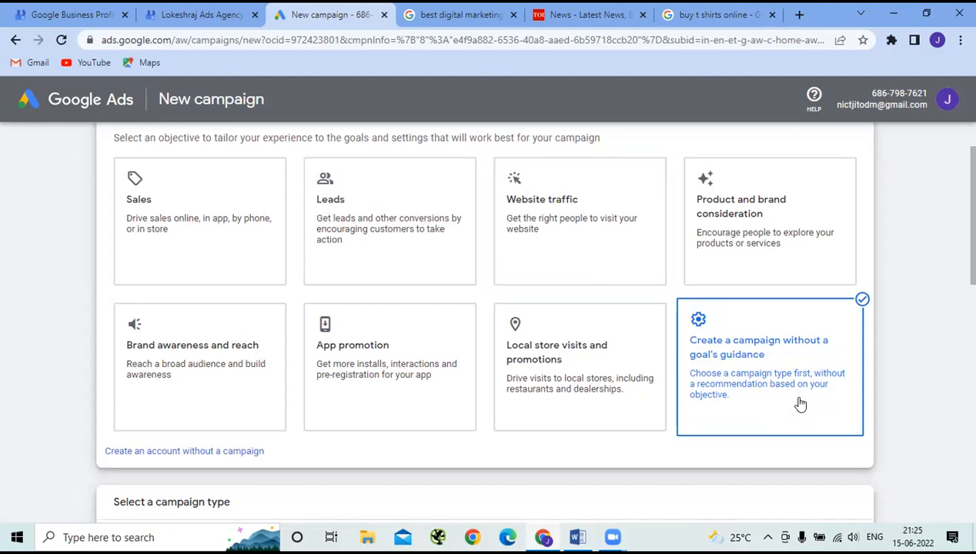
{"action": "scroll", "coordinate": [464, 456], "scroll_direction": "down", "scroll_amount": 2}
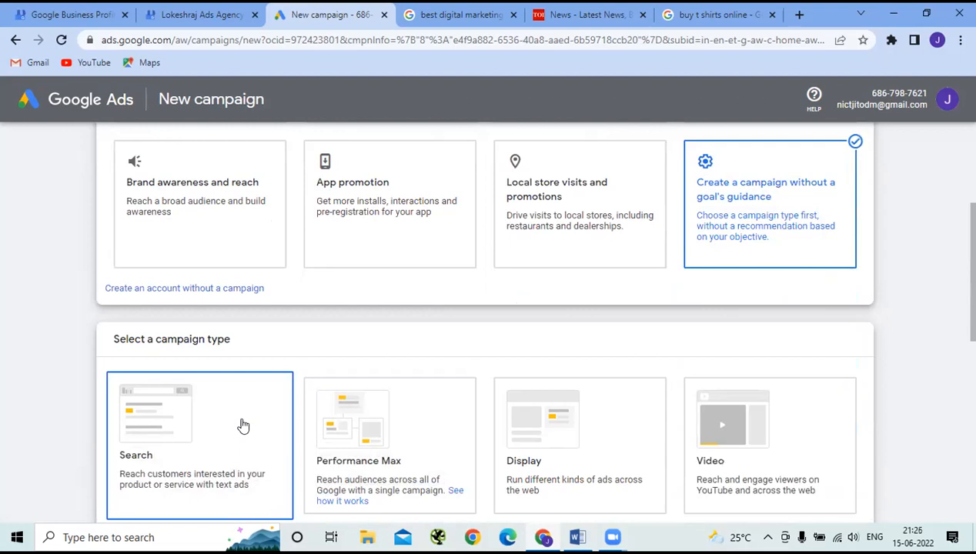
{"action": "scroll", "coordinate": [243, 426], "scroll_direction": "up", "scroll_amount": 3}
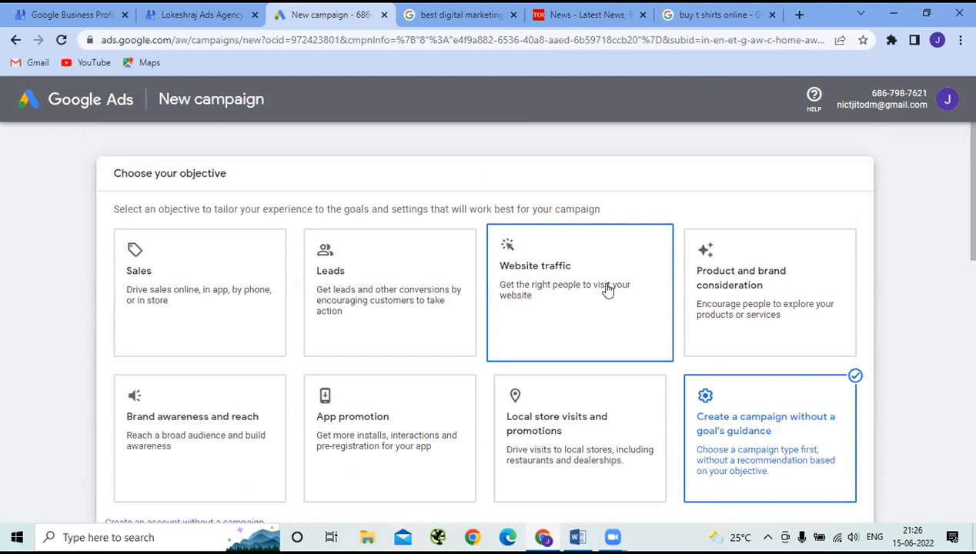
{"action": "scroll", "coordinate": [608, 289], "scroll_direction": "down", "scroll_amount": 1}
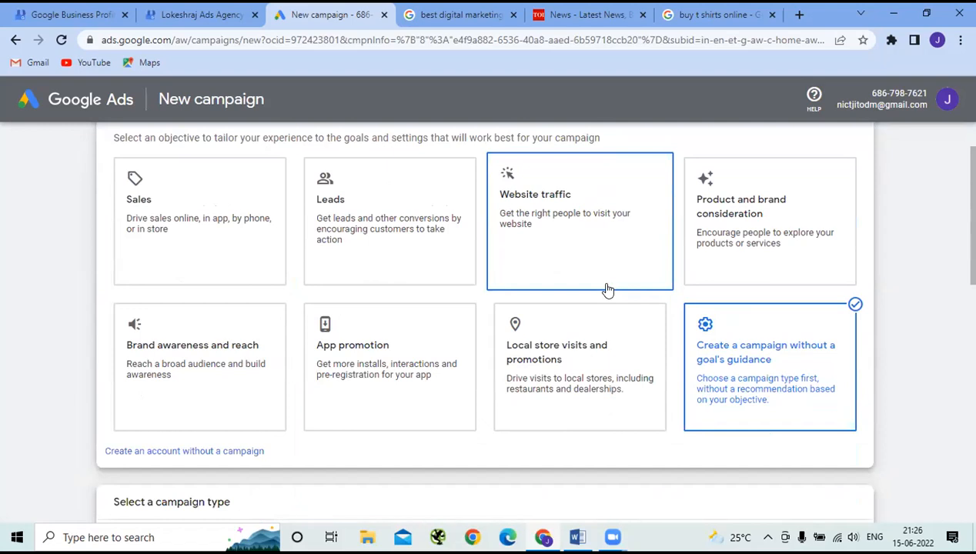
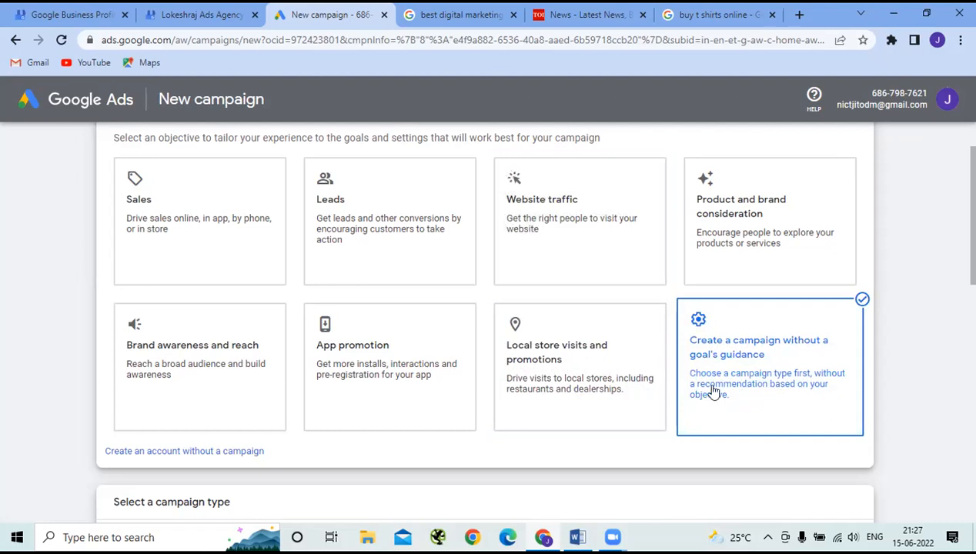
- Try the Search, Smart and Discovery campaign types
{"action": "scroll", "coordinate": [714, 393], "scroll_direction": "down", "scroll_amount": 5}
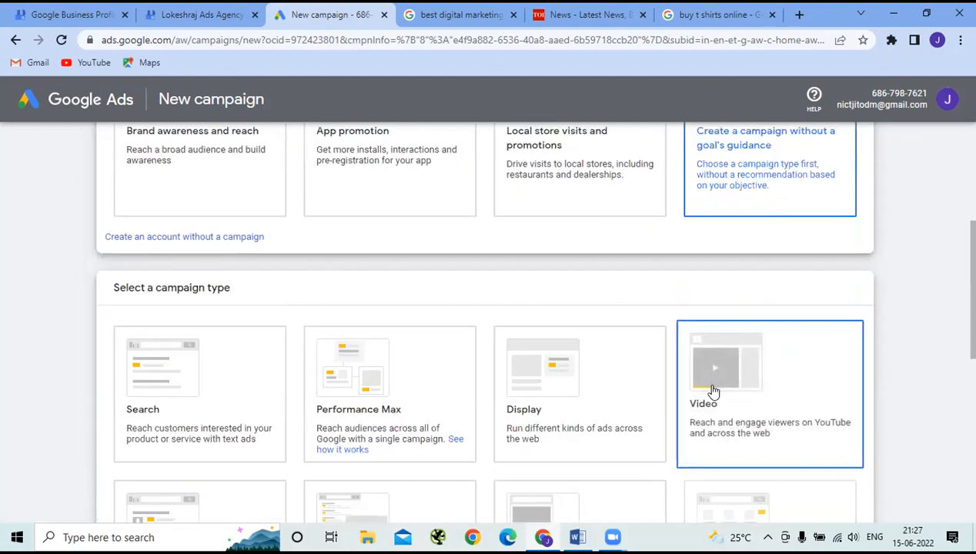
{"action": "mouse_move", "coordinate": [711, 384]}
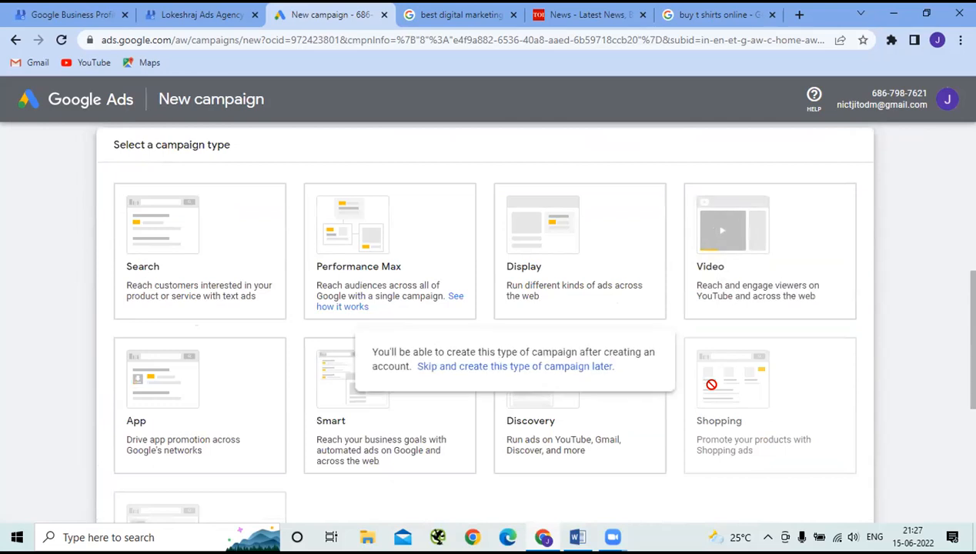
{"action": "left_click", "coordinate": [265, 257]}
{"action": "scroll", "coordinate": [409, 384], "scroll_direction": "down", "scroll_amount": 3}
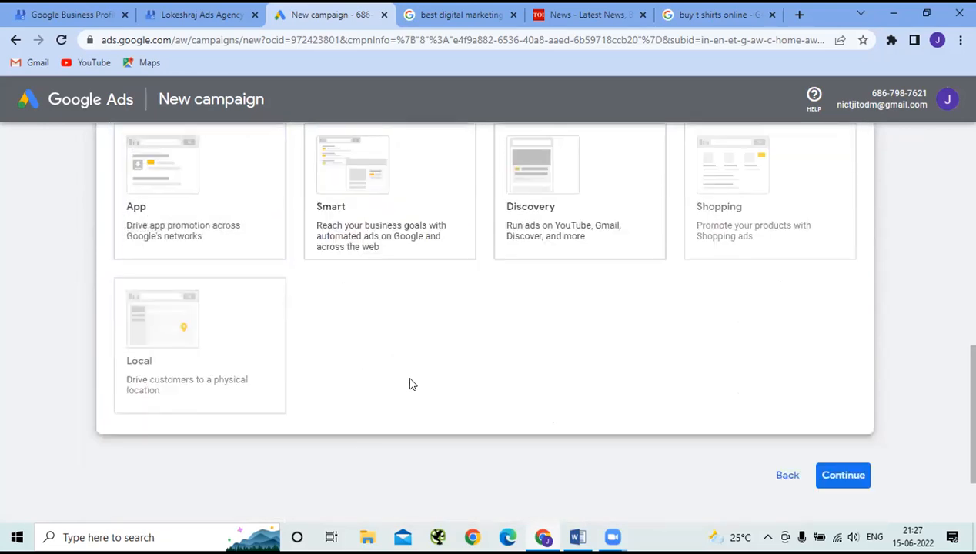
{"action": "scroll", "coordinate": [435, 380], "scroll_direction": "up", "scroll_amount": 3}
{"action": "left_click", "coordinate": [437, 383]}
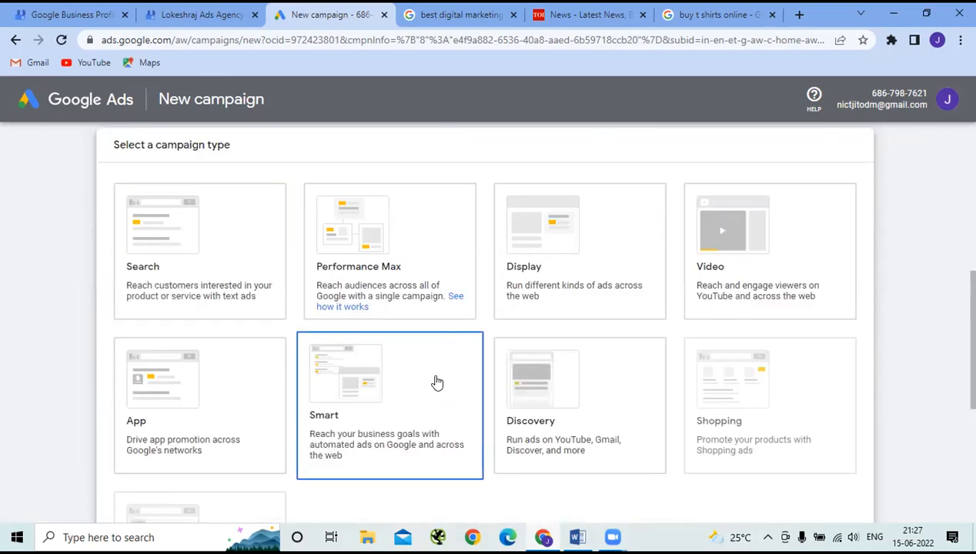
{"action": "left_click", "coordinate": [621, 394]}
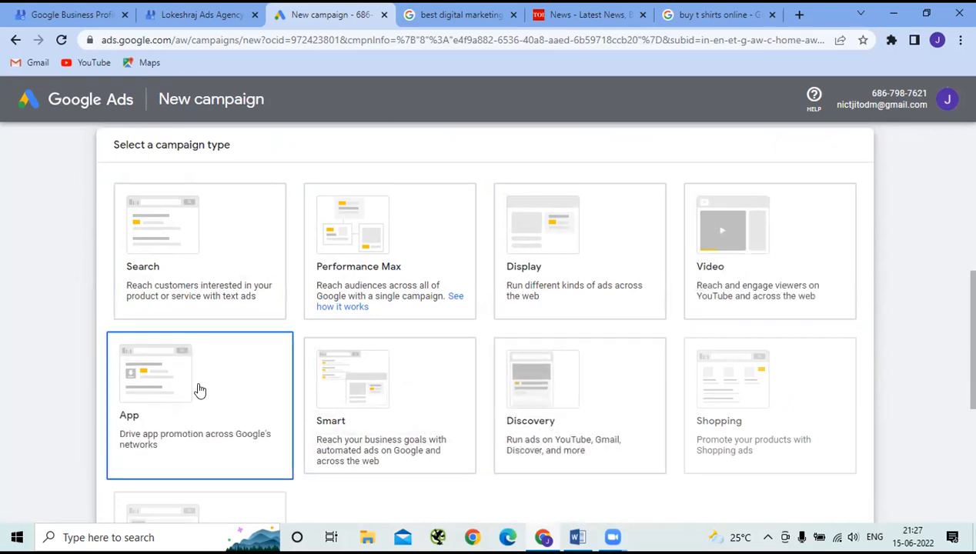
- Create the account without a campaign, keeping India, India Time and Indian Rupee, and submit
{"action": "scroll", "coordinate": [349, 377], "scroll_direction": "down", "scroll_amount": 2}
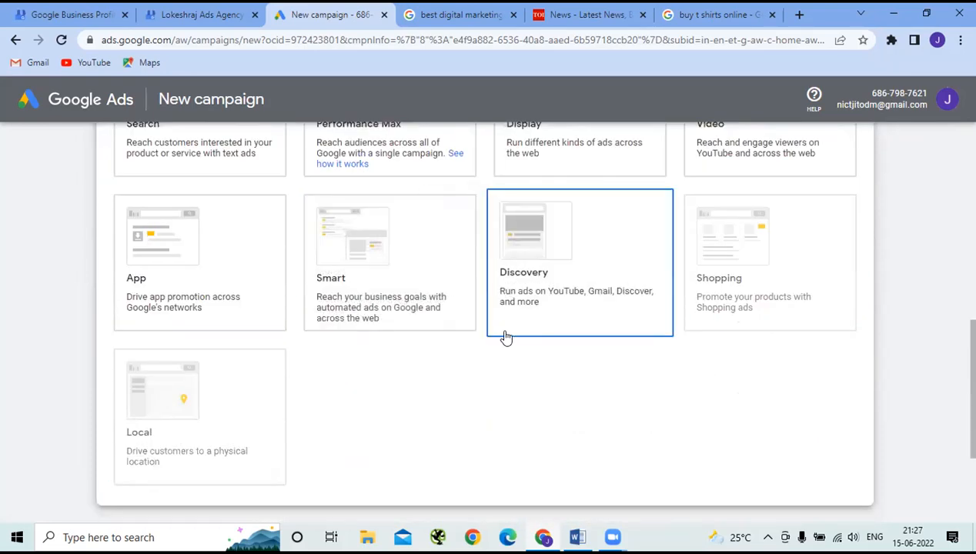
{"action": "scroll", "coordinate": [495, 305], "scroll_direction": "up", "scroll_amount": 1}
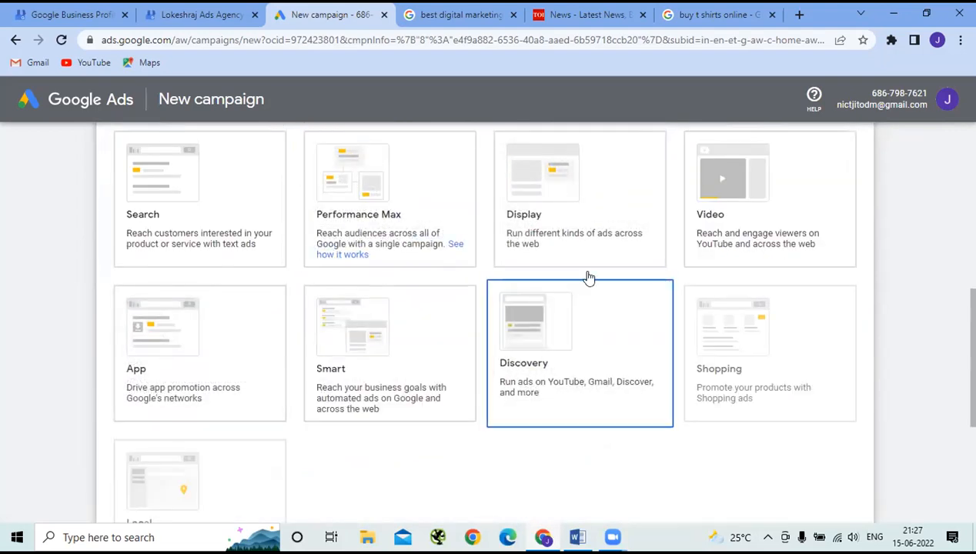
{"action": "mouse_move", "coordinate": [750, 346]}
{"action": "scroll", "coordinate": [751, 345], "scroll_direction": "down", "scroll_amount": 1}
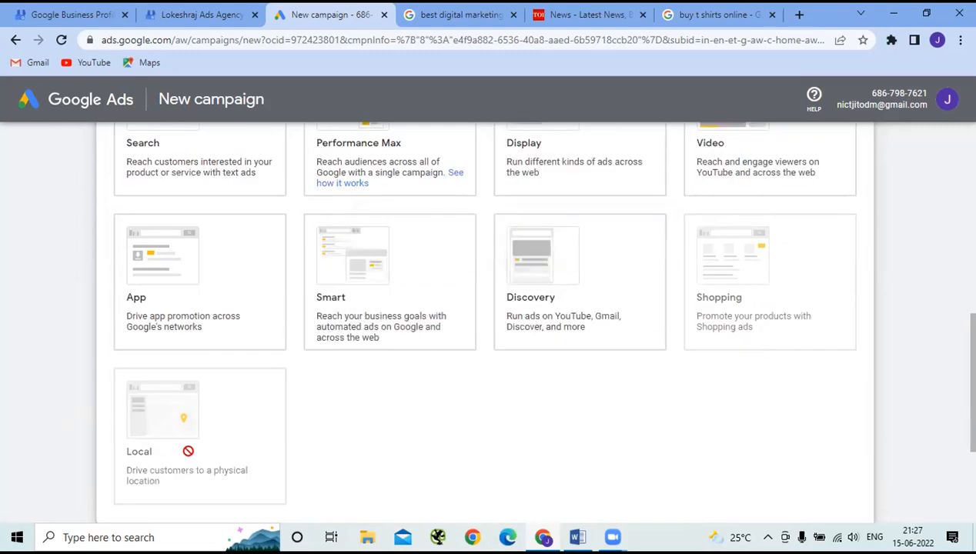
{"action": "mouse_move", "coordinate": [188, 451]}
{"action": "scroll", "coordinate": [395, 382], "scroll_direction": "up", "scroll_amount": 1}
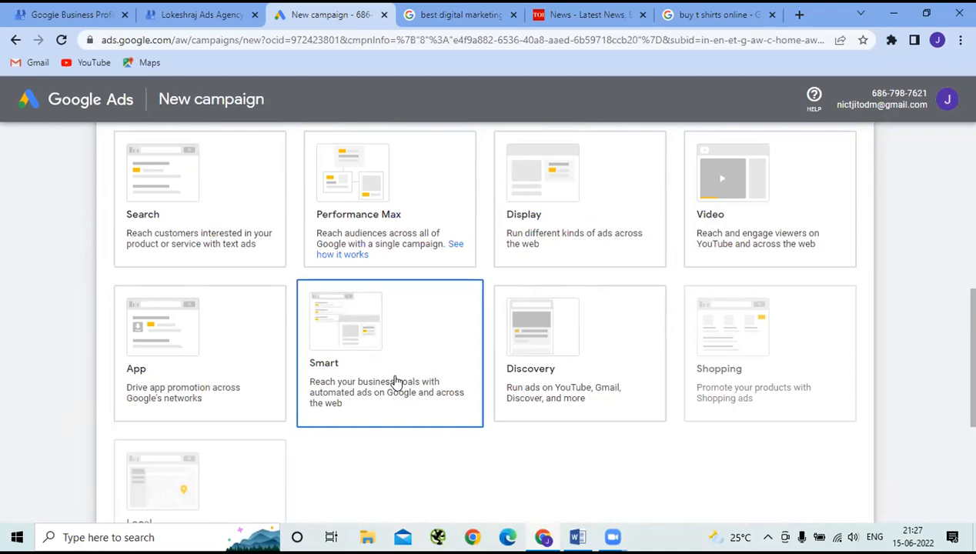
{"action": "scroll", "coordinate": [395, 382], "scroll_direction": "up", "scroll_amount": 3}
{"action": "scroll", "coordinate": [394, 382], "scroll_direction": "up", "scroll_amount": 1}
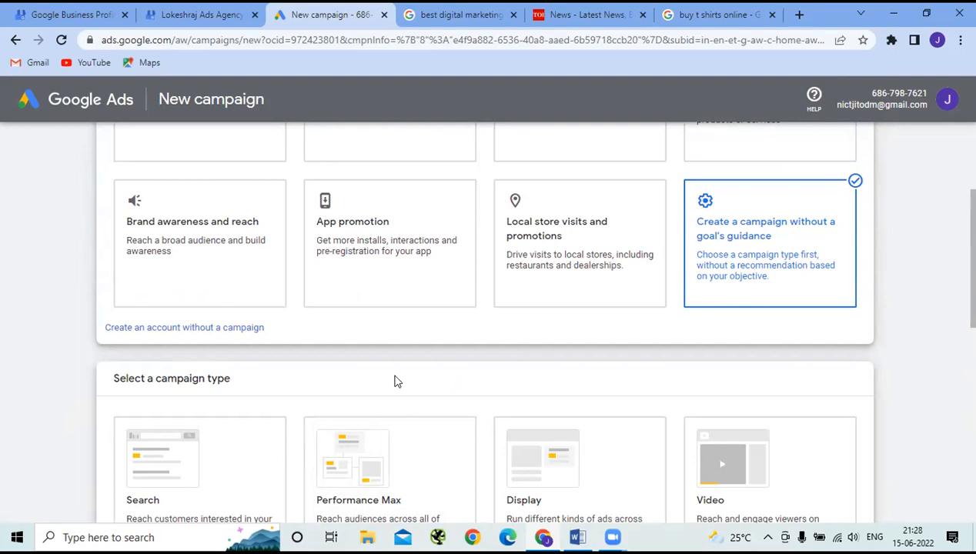
{"action": "scroll", "coordinate": [311, 412], "scroll_direction": "down", "scroll_amount": 1}
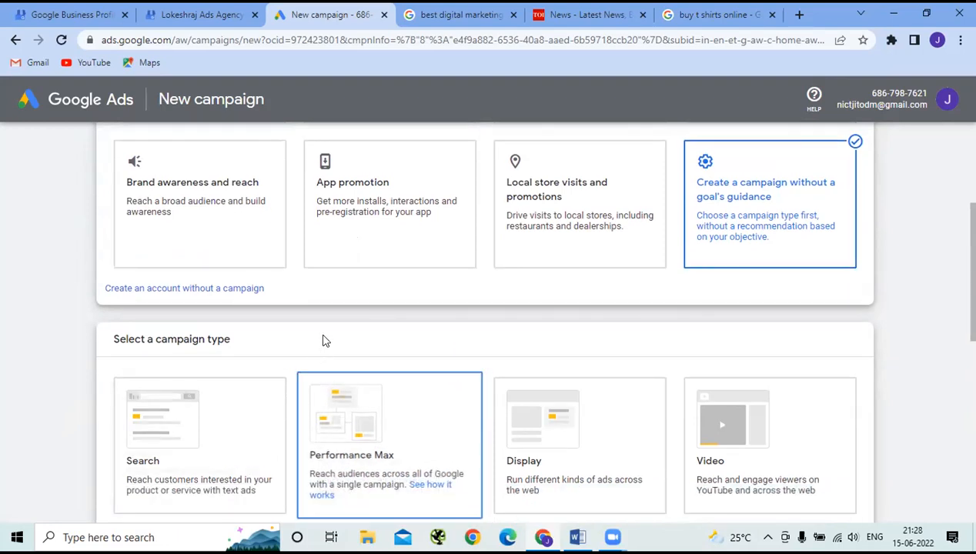
{"action": "scroll", "coordinate": [325, 333], "scroll_direction": "up", "scroll_amount": 2}
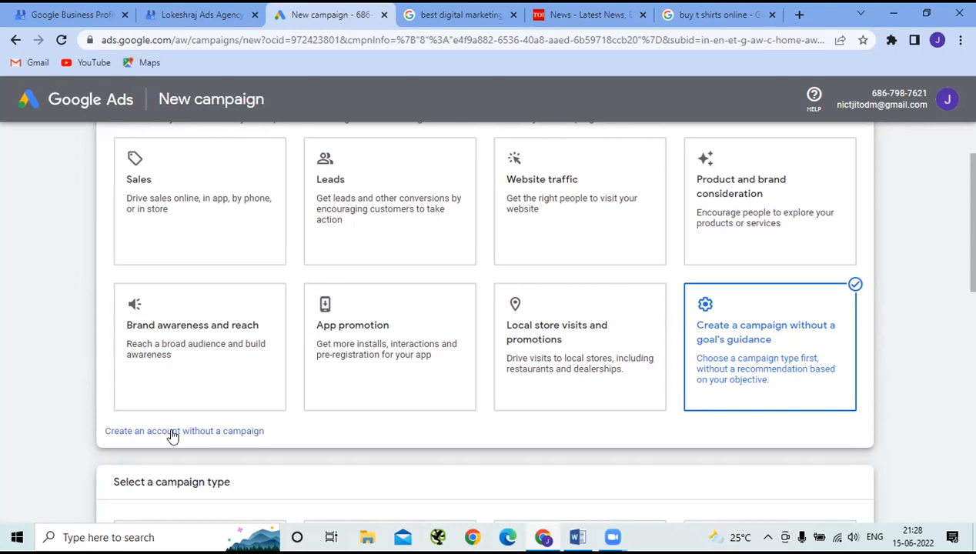
{"action": "left_click", "coordinate": [173, 432]}
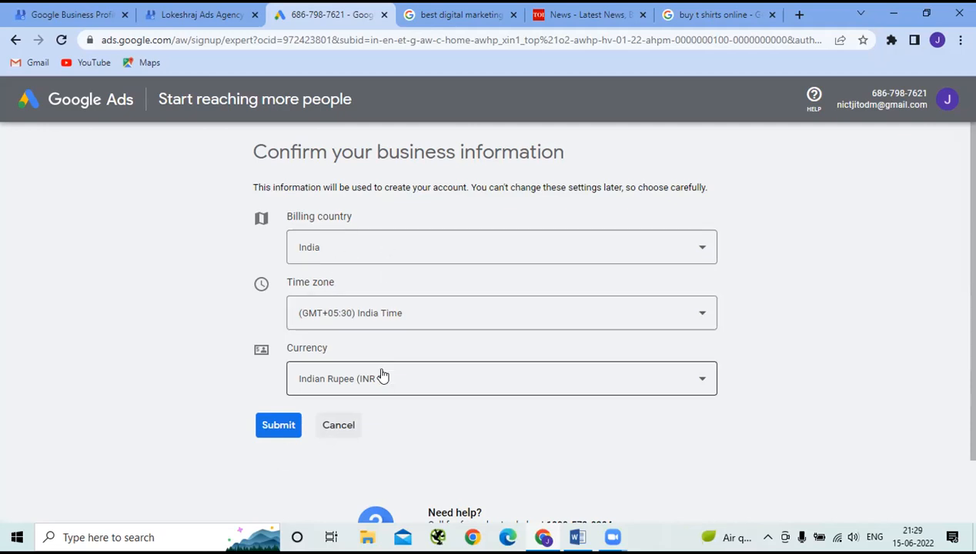
{"action": "left_click", "coordinate": [267, 437]}
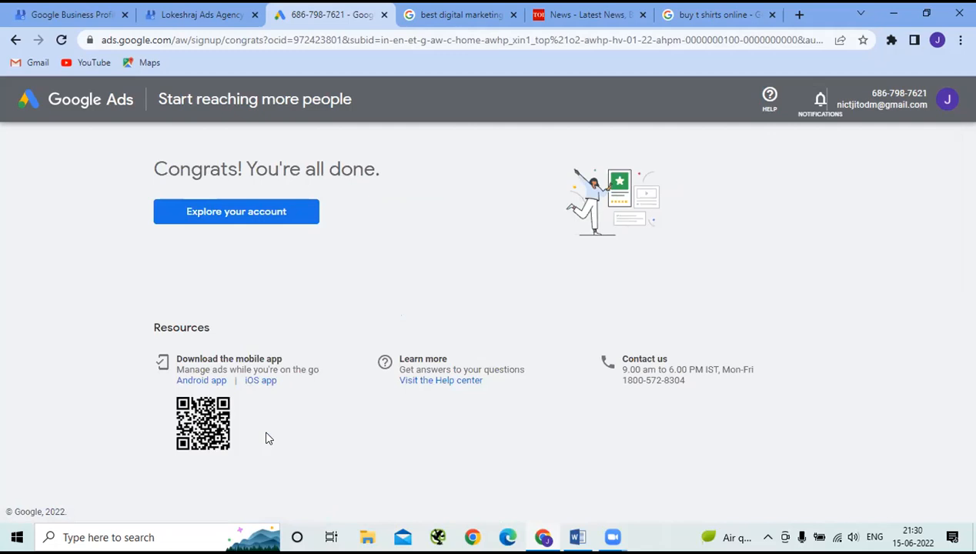
- Go to the new account's Overview page and start a new campaign
{"action": "left_click", "coordinate": [220, 217]}
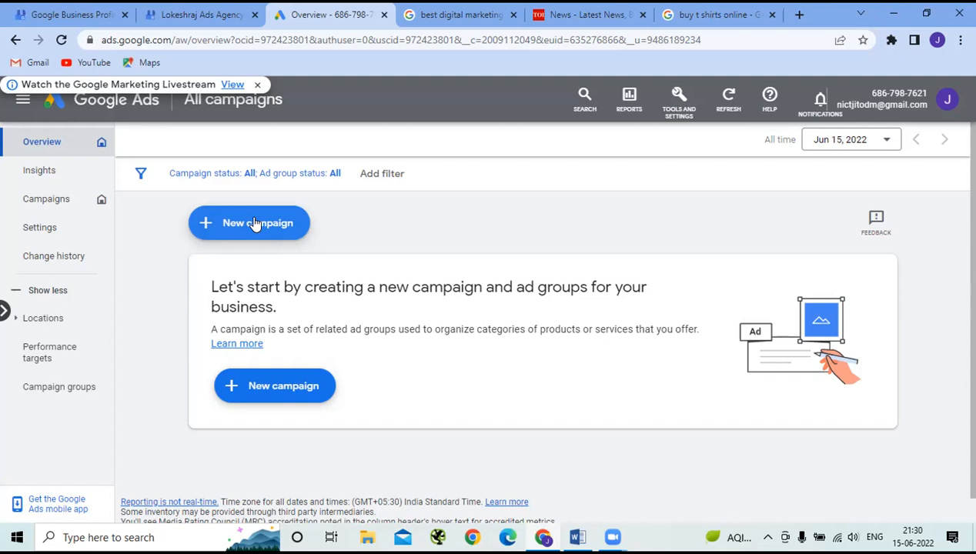
{"action": "left_click", "coordinate": [254, 223]}
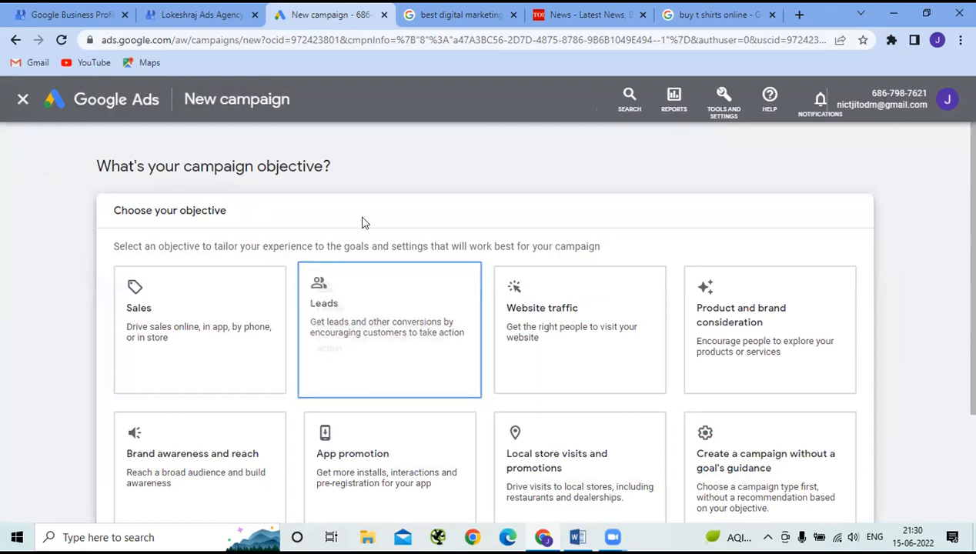
- Pick Leads as the objective and, after trying Performance Max, settle on Search
{"action": "scroll", "coordinate": [384, 240], "scroll_direction": "down", "scroll_amount": 2}
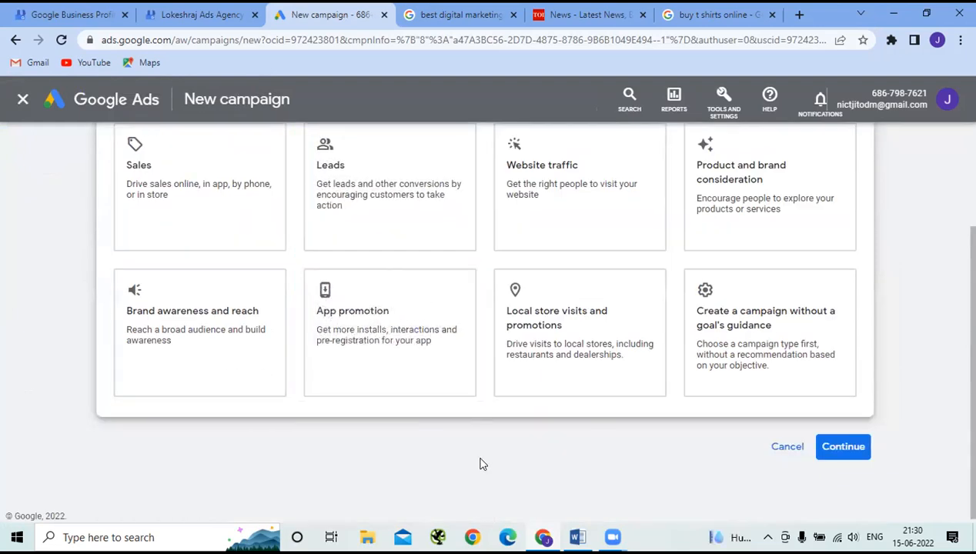
{"action": "scroll", "coordinate": [482, 463], "scroll_direction": "up", "scroll_amount": 1}
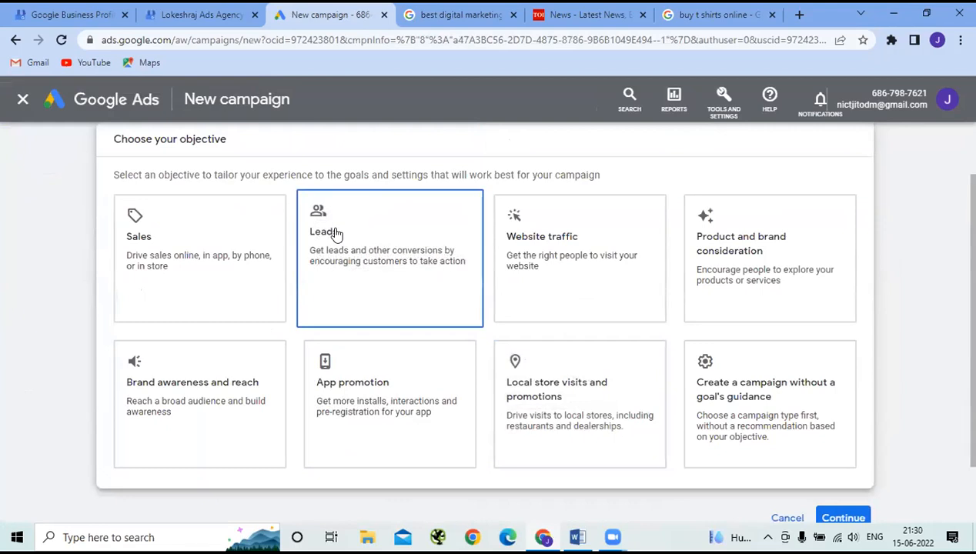
{"action": "left_click", "coordinate": [368, 272]}
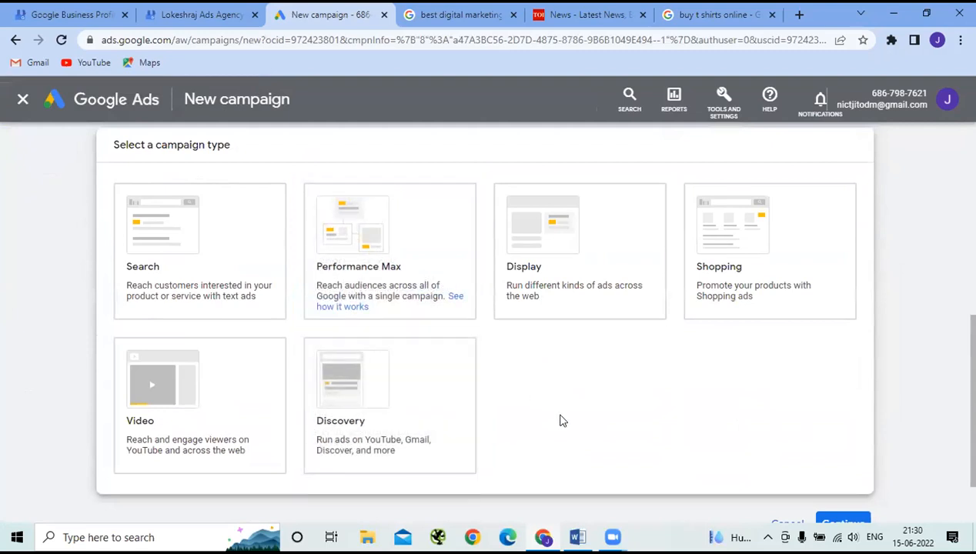
{"action": "scroll", "coordinate": [563, 421], "scroll_direction": "up", "scroll_amount": 4}
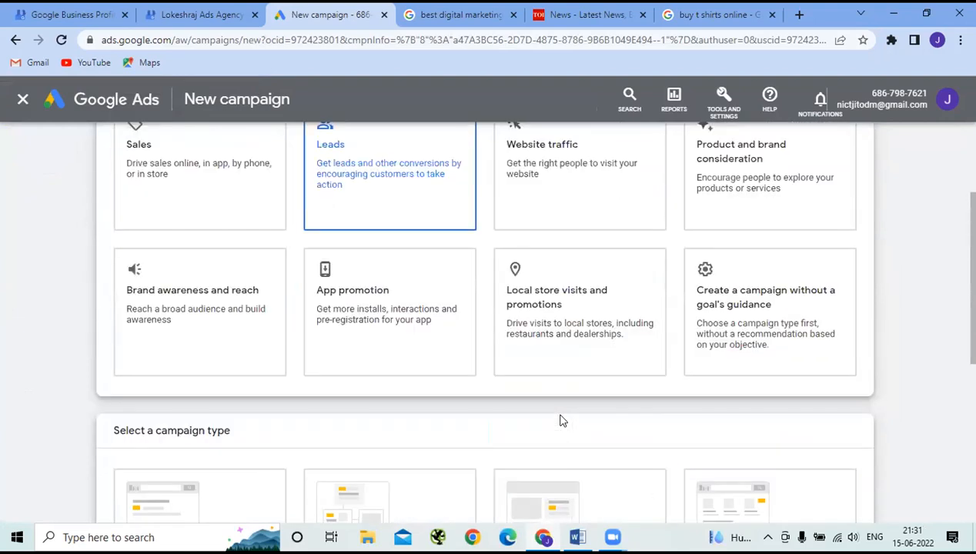
{"action": "scroll", "coordinate": [475, 396], "scroll_direction": "down", "scroll_amount": 2}
{"action": "left_click", "coordinate": [475, 396]}
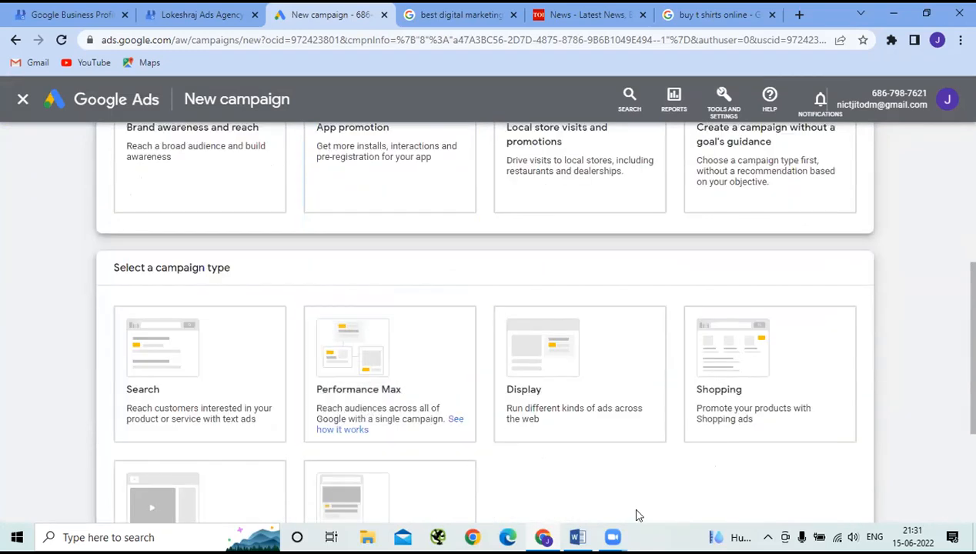
{"action": "scroll", "coordinate": [646, 467], "scroll_direction": "down", "scroll_amount": 1}
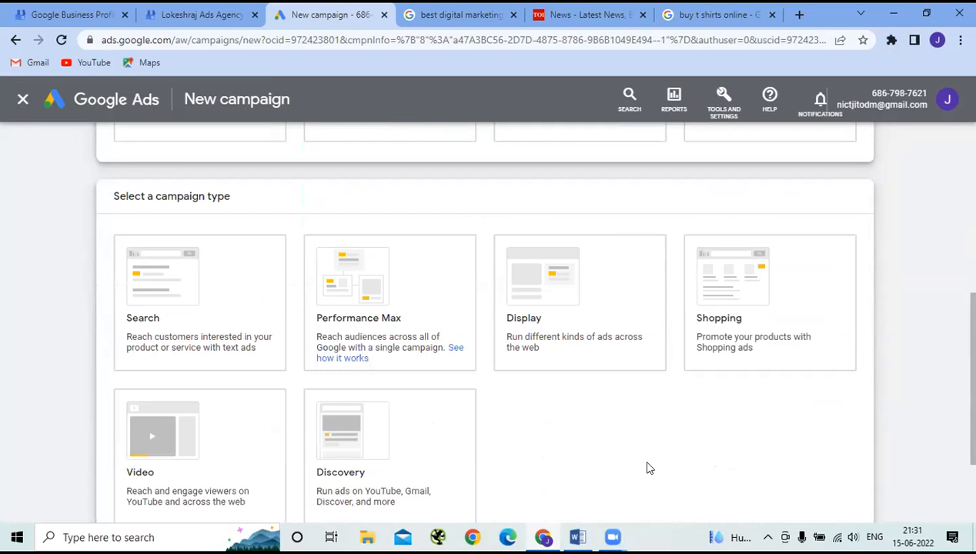
{"action": "scroll", "coordinate": [649, 468], "scroll_direction": "down", "scroll_amount": 2}
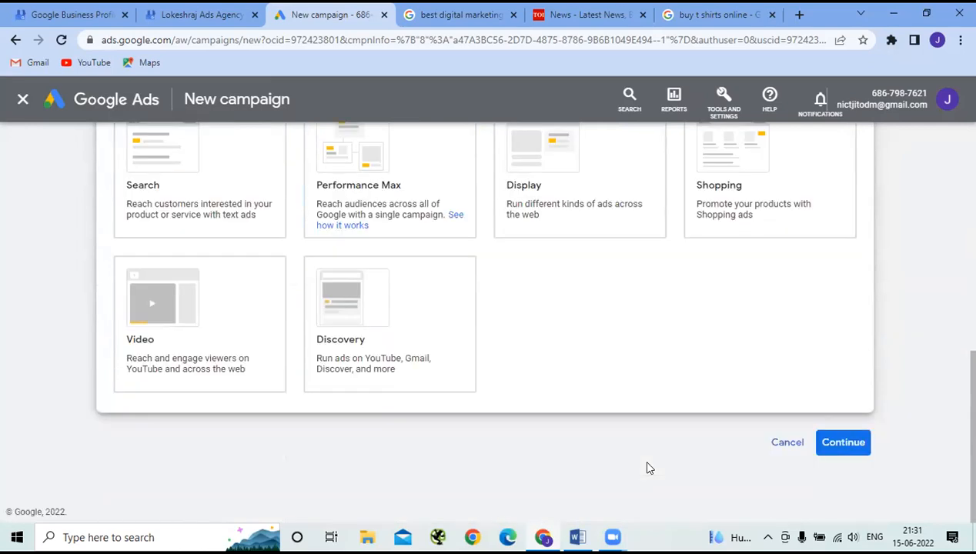
{"action": "scroll", "coordinate": [645, 448], "scroll_direction": "up", "scroll_amount": 2}
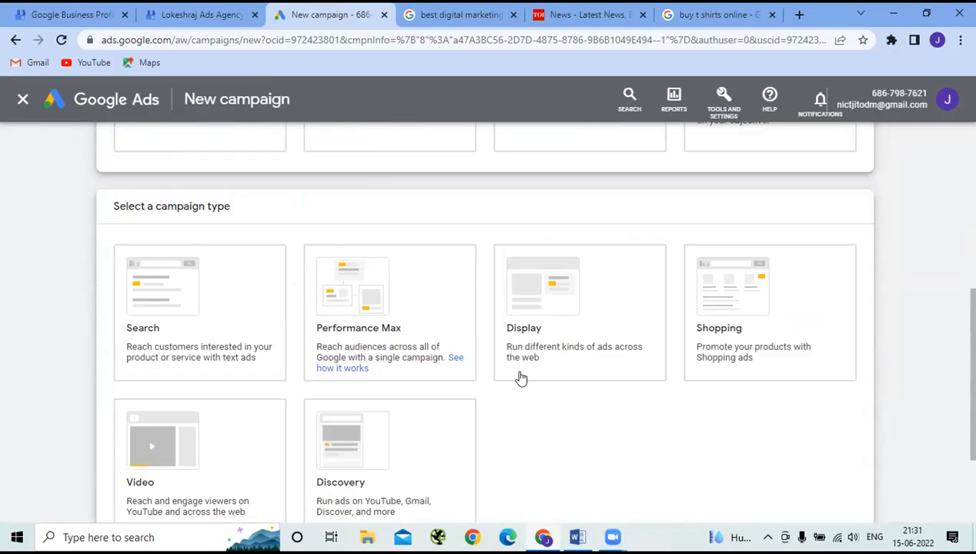
{"action": "left_click", "coordinate": [207, 322]}
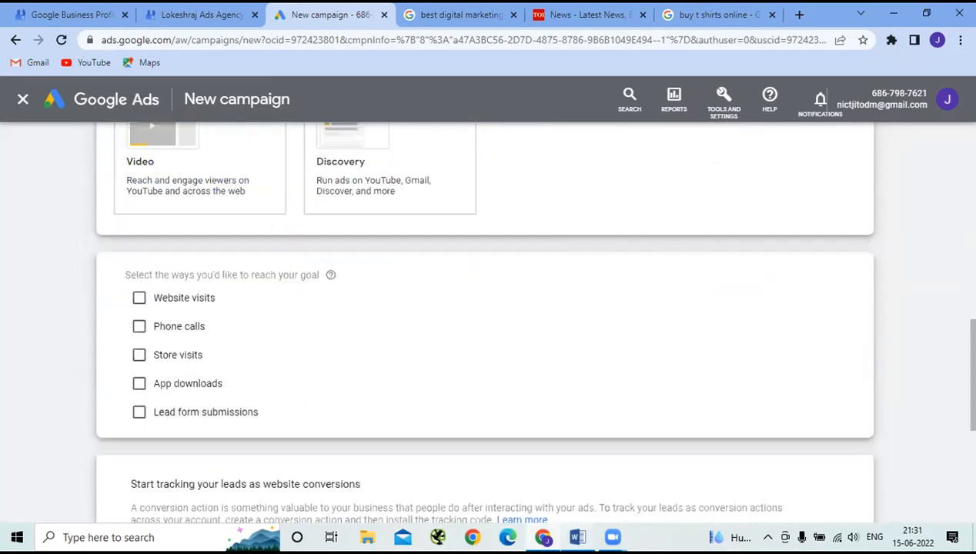
{"action": "mouse_move", "coordinate": [570, 534]}
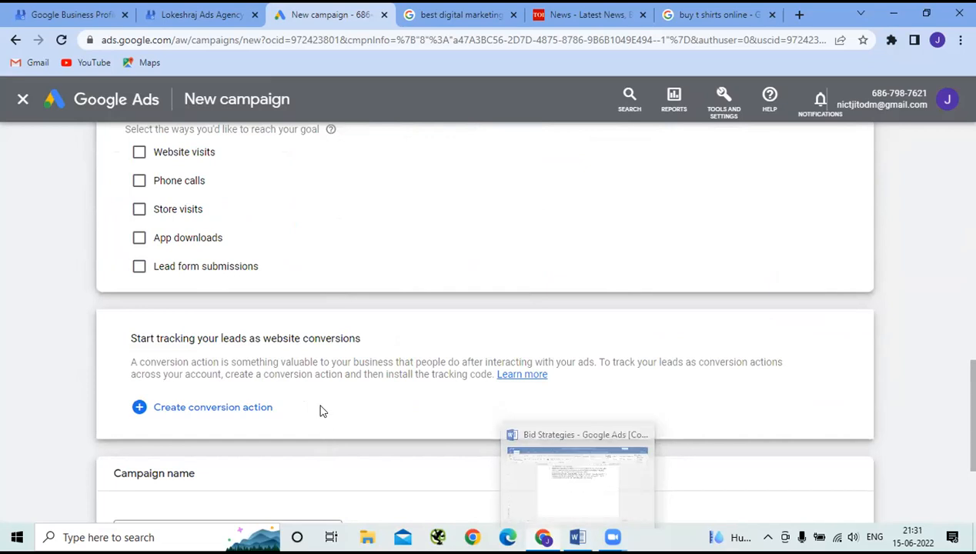
{"action": "scroll", "coordinate": [322, 402], "scroll_direction": "up", "scroll_amount": 2}
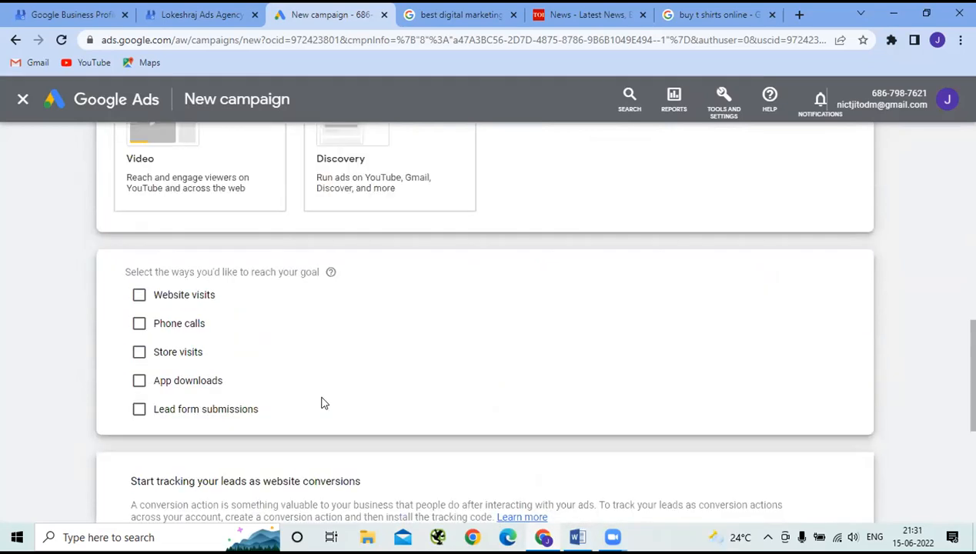
{"action": "scroll", "coordinate": [323, 403], "scroll_direction": "down", "scroll_amount": 2}
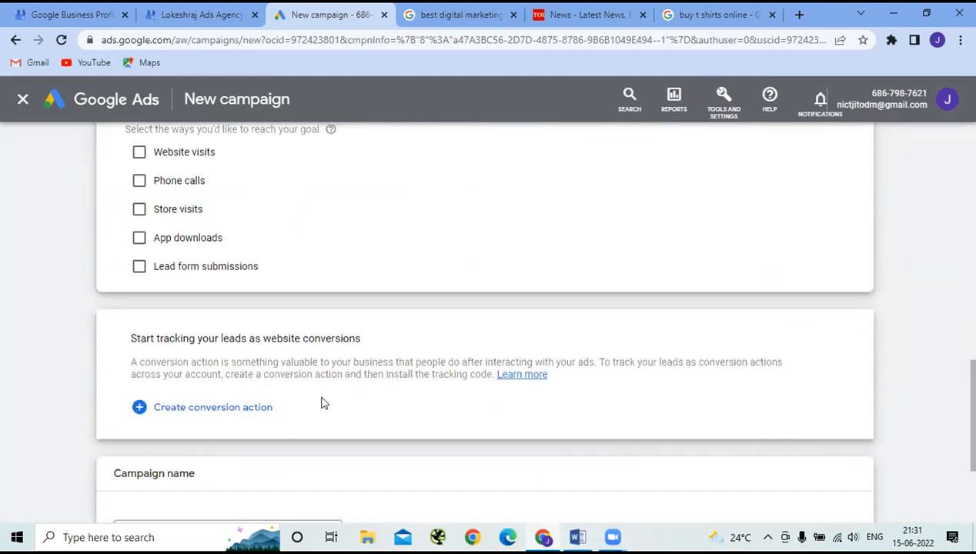
{"action": "left_click", "coordinate": [139, 267]}
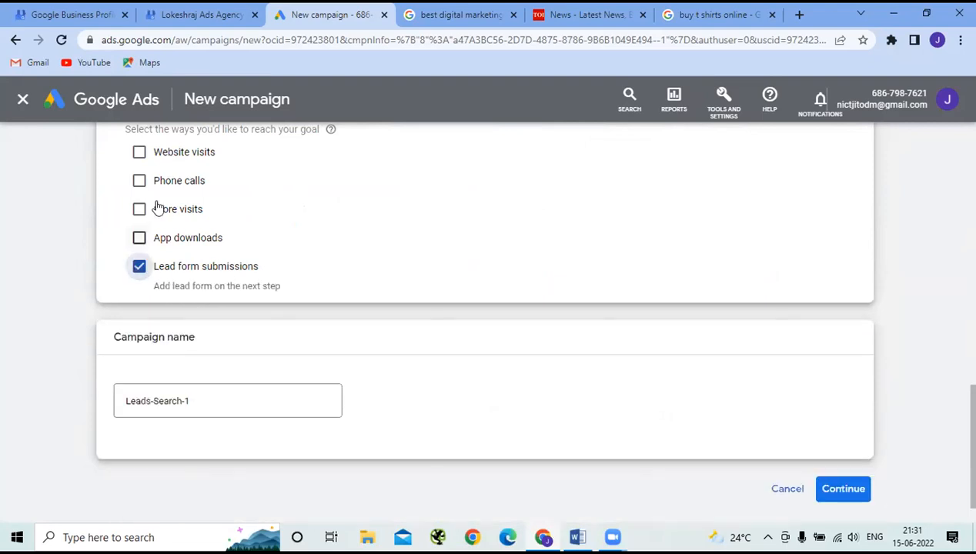
{"action": "left_click", "coordinate": [142, 153]}
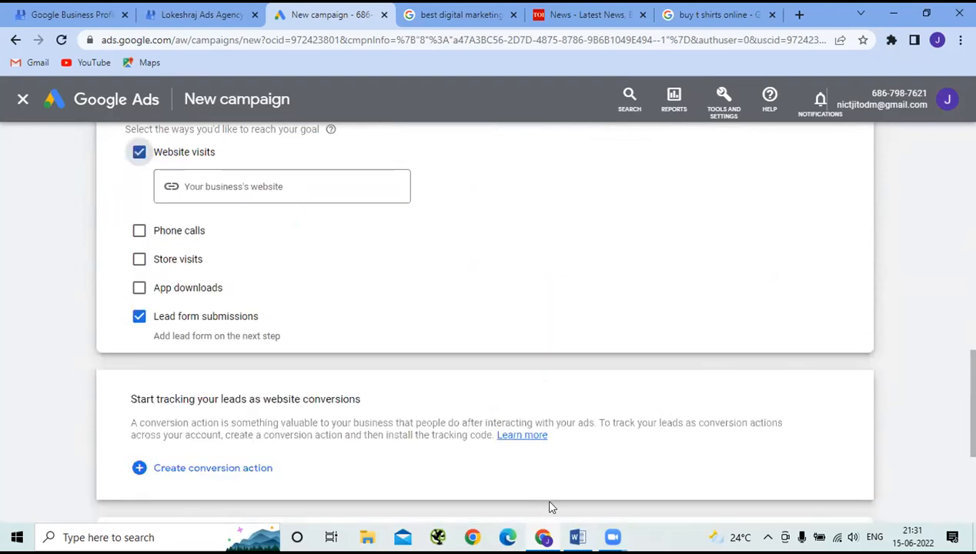
{"action": "left_click", "coordinate": [227, 187]}
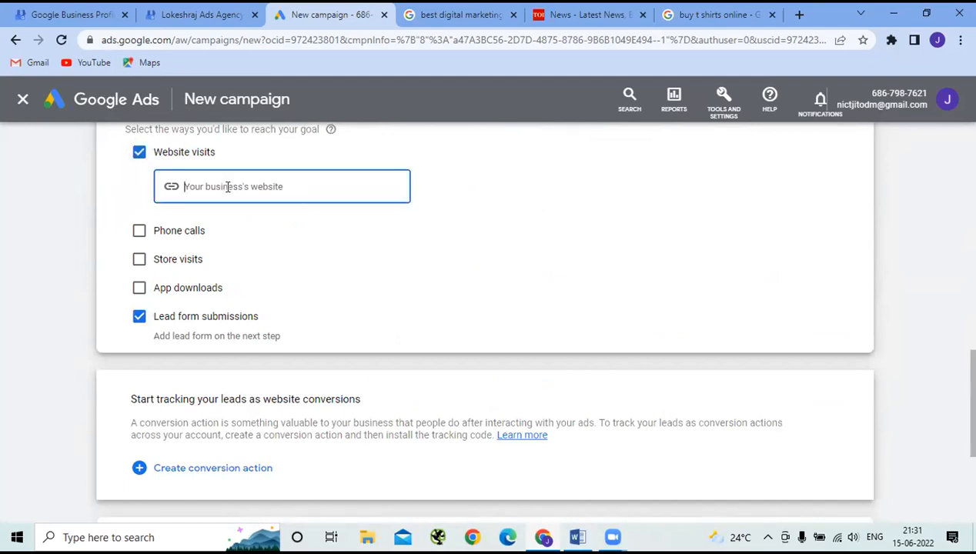
{"action": "type", "text": "www.nictdmp"}
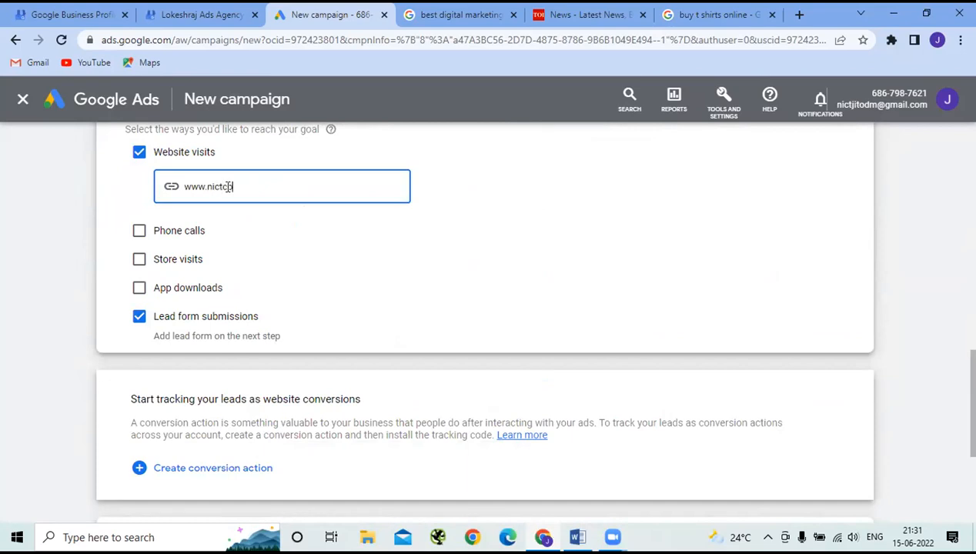
{"action": "type", "text": "utereducation.com"}
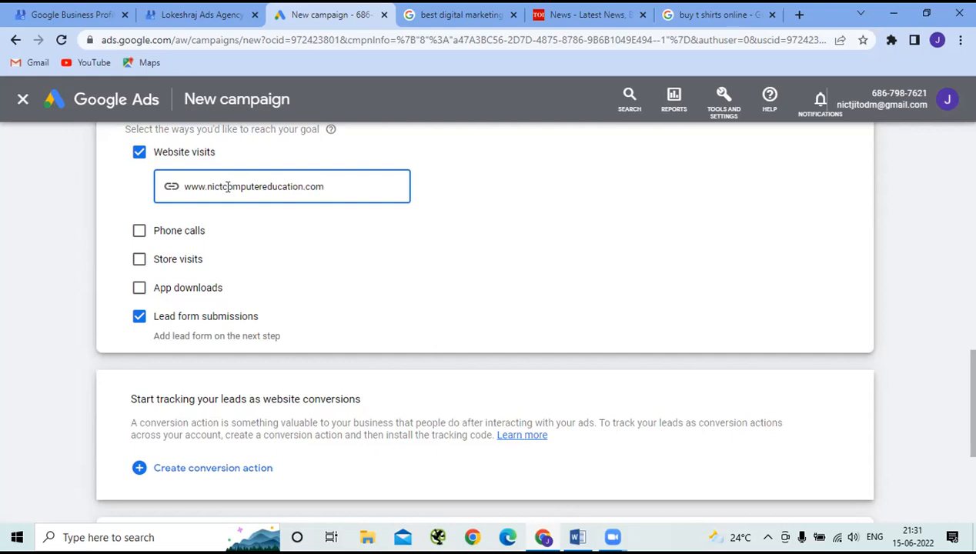
{"action": "scroll", "coordinate": [333, 375], "scroll_direction": "down", "scroll_amount": 2}
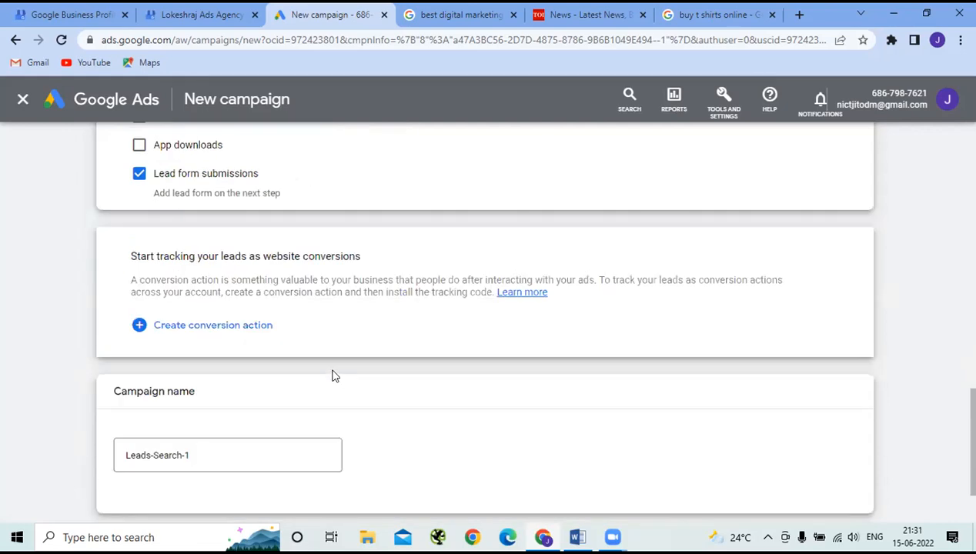
{"action": "scroll", "coordinate": [333, 374], "scroll_direction": "down", "scroll_amount": 2}
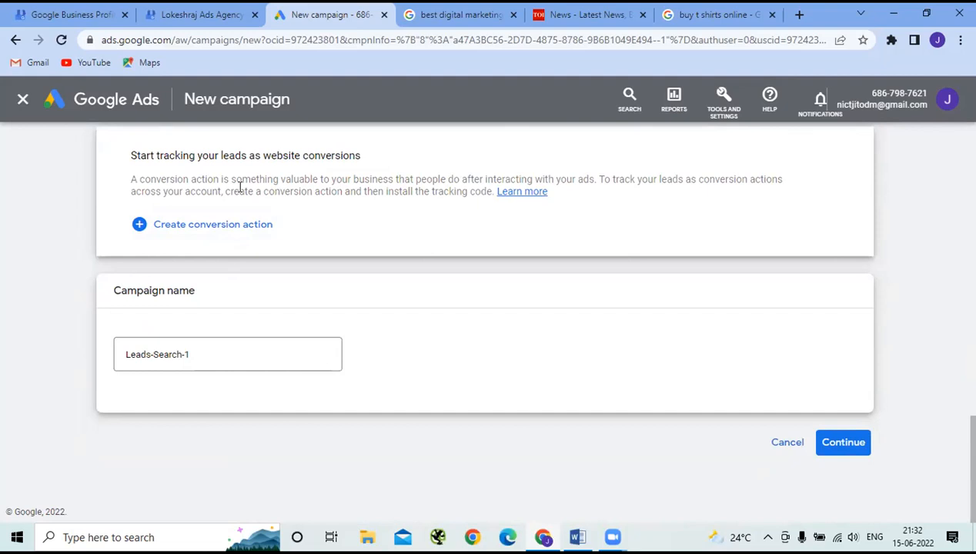
- Create the Website lead conversion action and expand its tracking-code installation options
{"action": "left_click", "coordinate": [219, 228]}
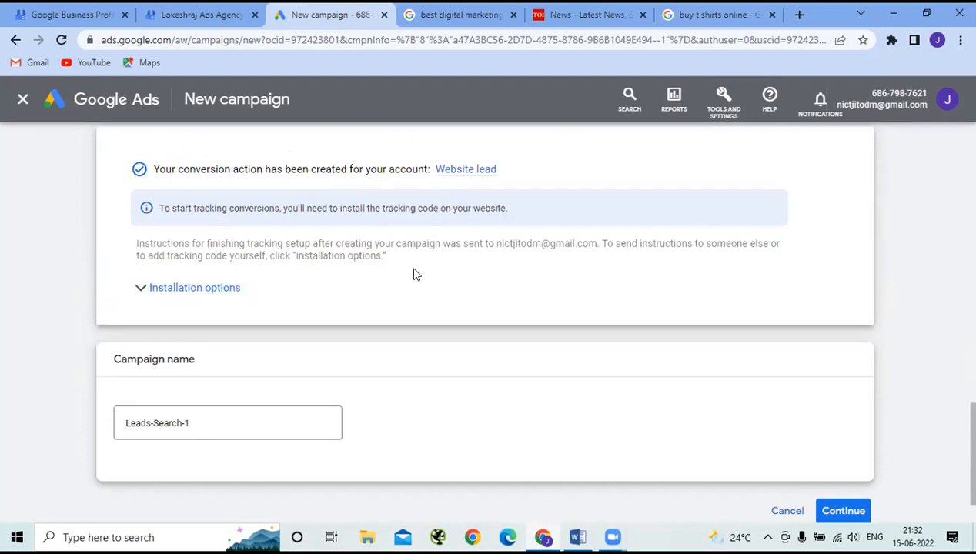
{"action": "scroll", "coordinate": [412, 307], "scroll_direction": "up", "scroll_amount": 1}
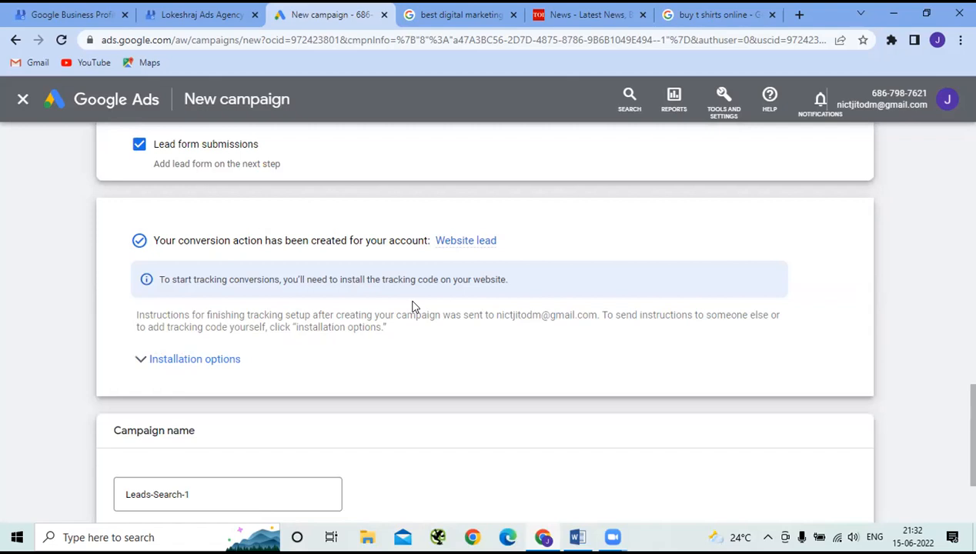
{"action": "left_click", "coordinate": [170, 367]}
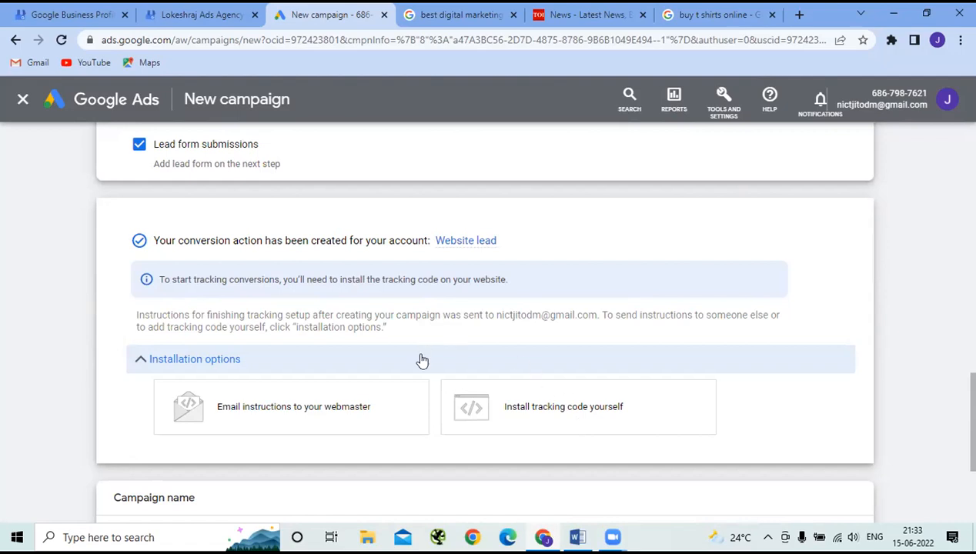
{"action": "scroll", "coordinate": [420, 361], "scroll_direction": "up", "scroll_amount": 3}
{"action": "scroll", "coordinate": [422, 369], "scroll_direction": "up", "scroll_amount": 12}
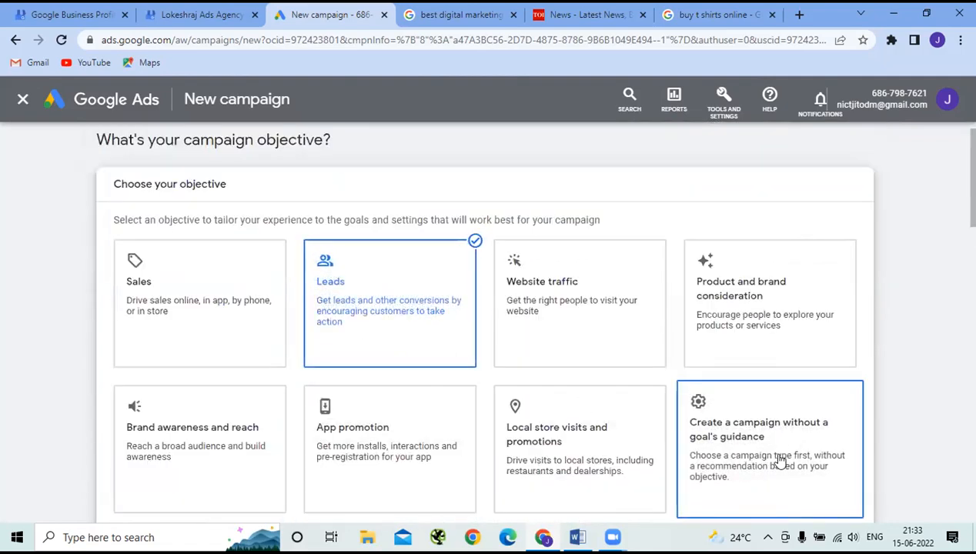
- Scroll through the New campaign page to review the goal and campaign type options
{"action": "scroll", "coordinate": [780, 461], "scroll_direction": "down", "scroll_amount": 7}
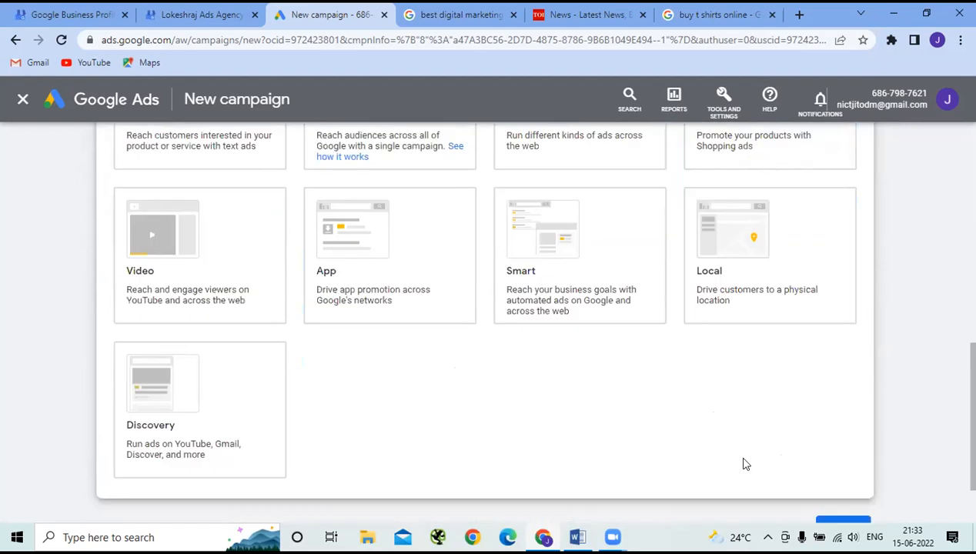
{"action": "scroll", "coordinate": [693, 462], "scroll_direction": "up", "scroll_amount": 4}
{"action": "scroll", "coordinate": [727, 405], "scroll_direction": "up", "scroll_amount": 1}
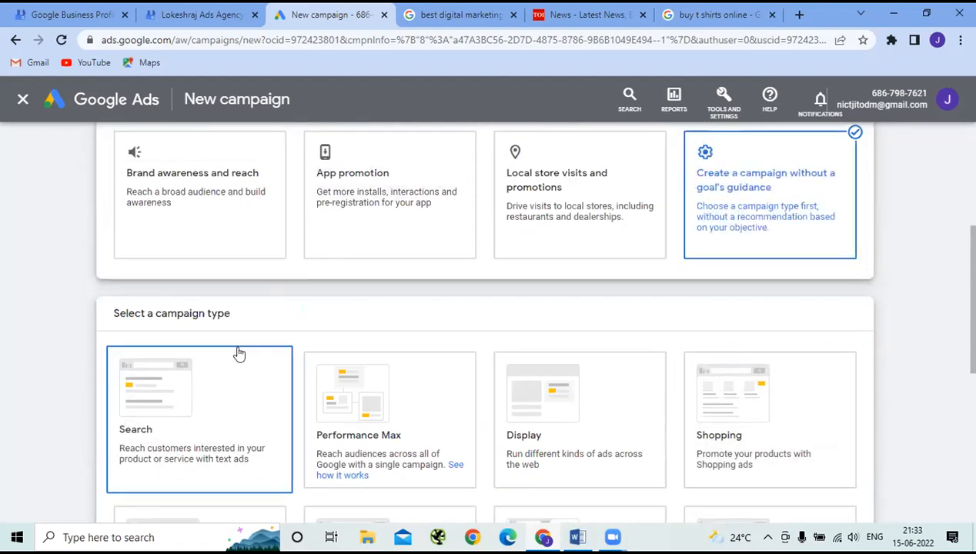
{"action": "scroll", "coordinate": [240, 353], "scroll_direction": "down", "scroll_amount": 1}
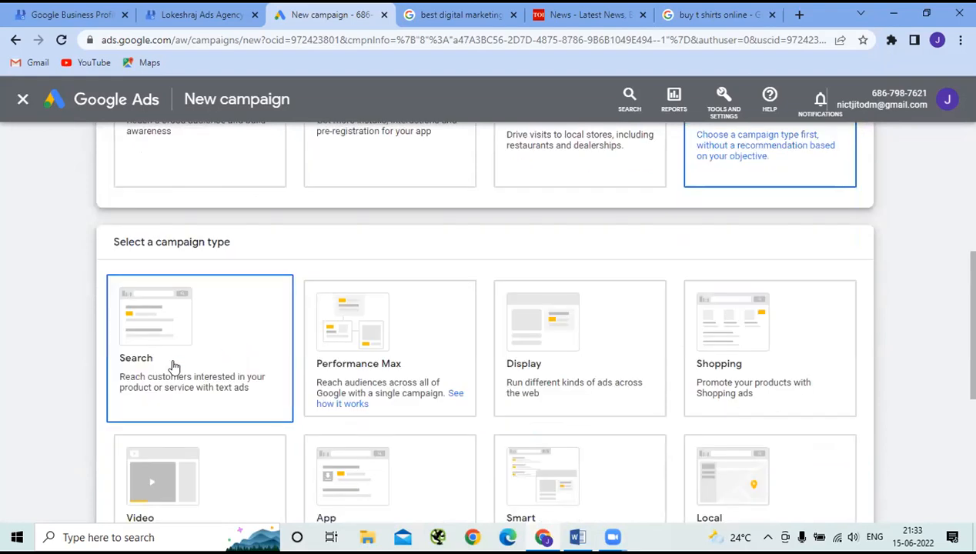
{"action": "scroll", "coordinate": [174, 366], "scroll_direction": "down", "scroll_amount": 1}
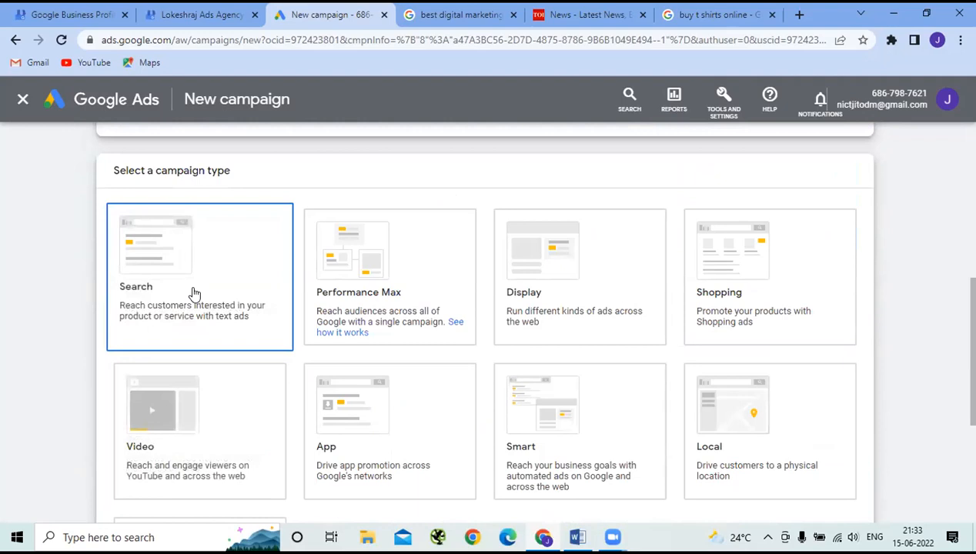
{"action": "scroll", "coordinate": [194, 292], "scroll_direction": "down", "scroll_amount": 9}
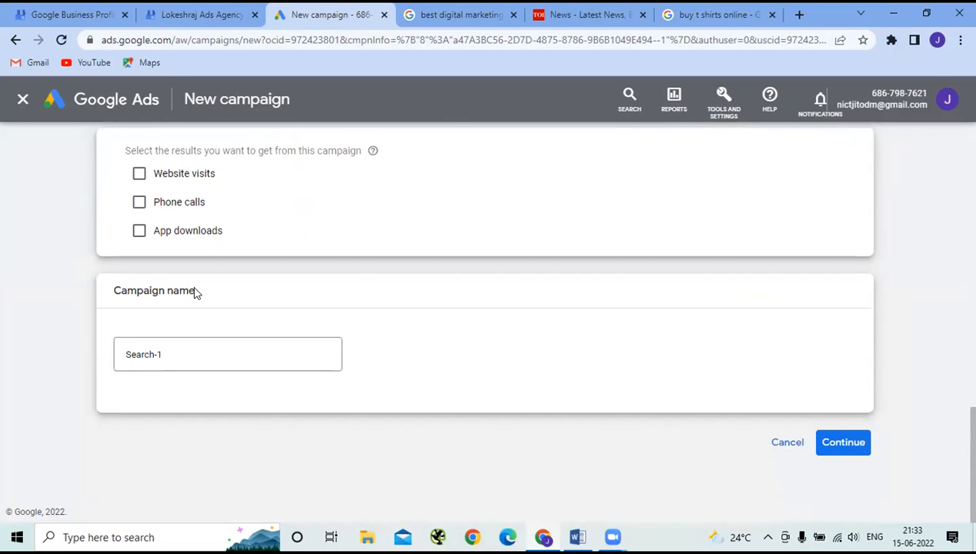
{"action": "scroll", "coordinate": [103, 327], "scroll_direction": "up", "scroll_amount": 6}
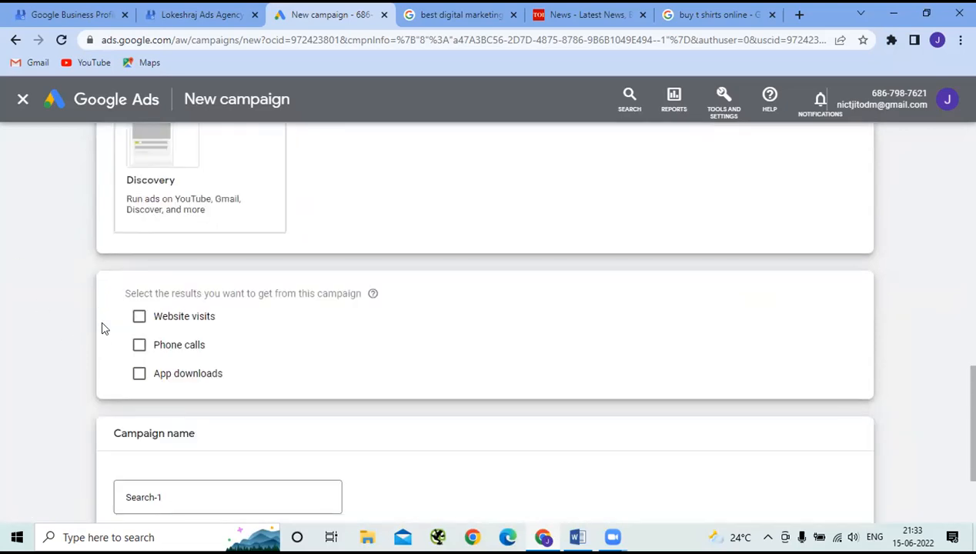
{"action": "scroll", "coordinate": [102, 327], "scroll_direction": "up", "scroll_amount": 2}
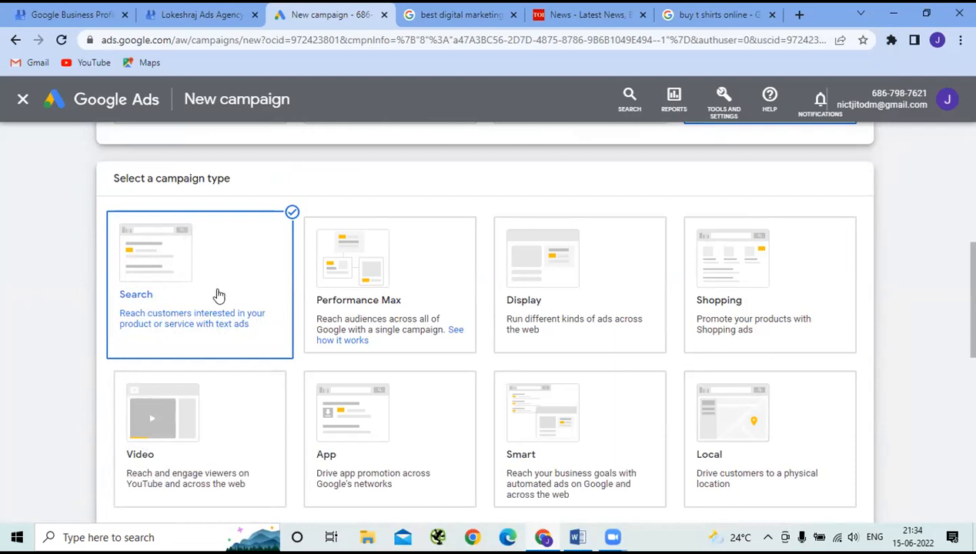
{"action": "scroll", "coordinate": [218, 294], "scroll_direction": "up", "scroll_amount": 2}
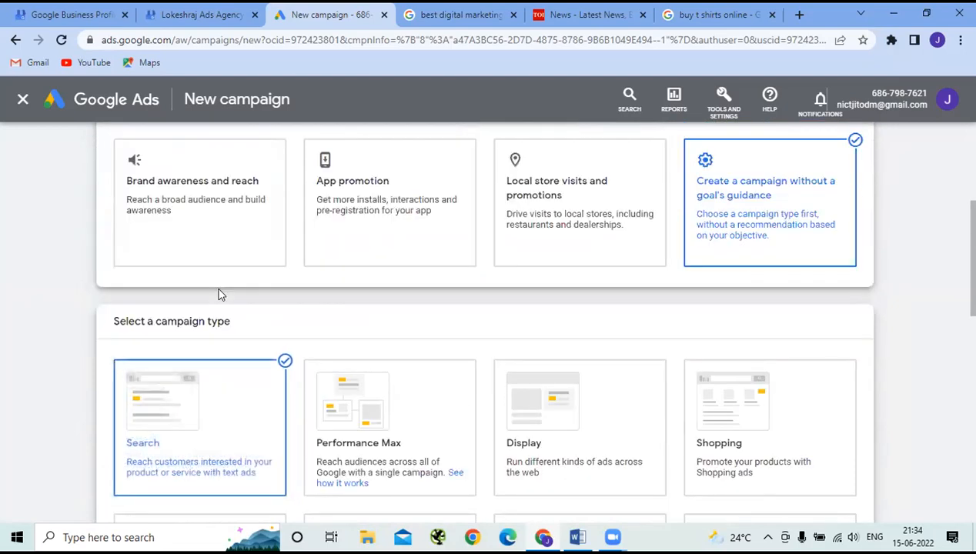
{"action": "scroll", "coordinate": [219, 295], "scroll_direction": "down", "scroll_amount": 2}
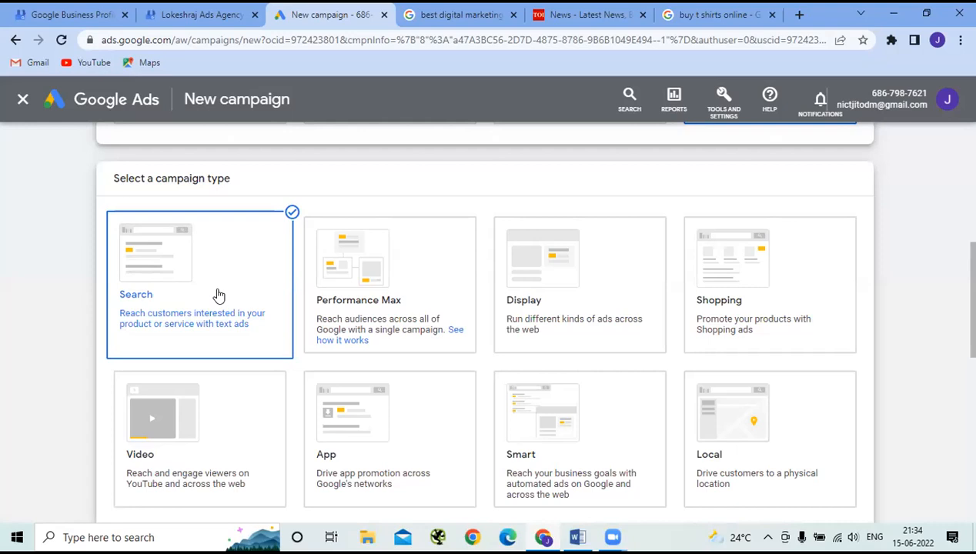
{"action": "scroll", "coordinate": [219, 294], "scroll_direction": "down", "scroll_amount": 5}
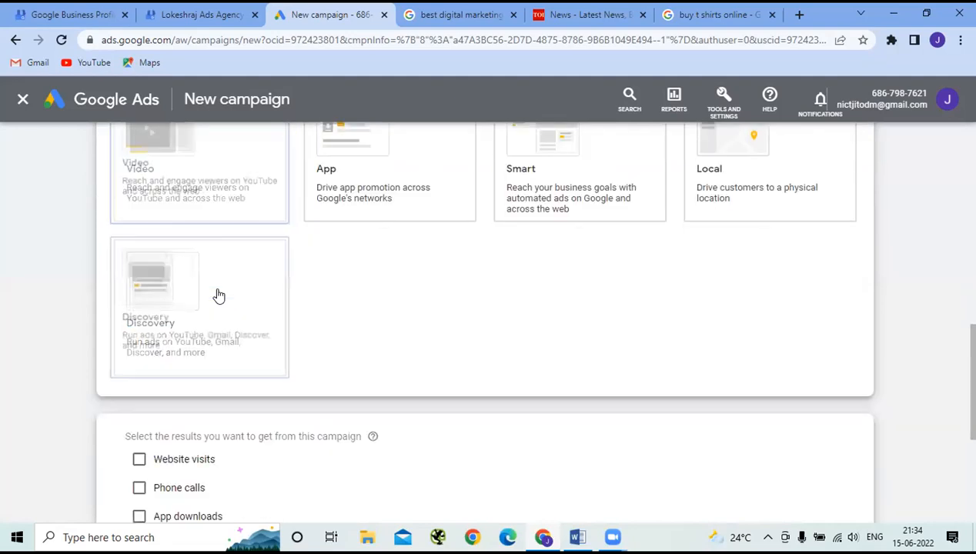
{"action": "mouse_move", "coordinate": [372, 366]}
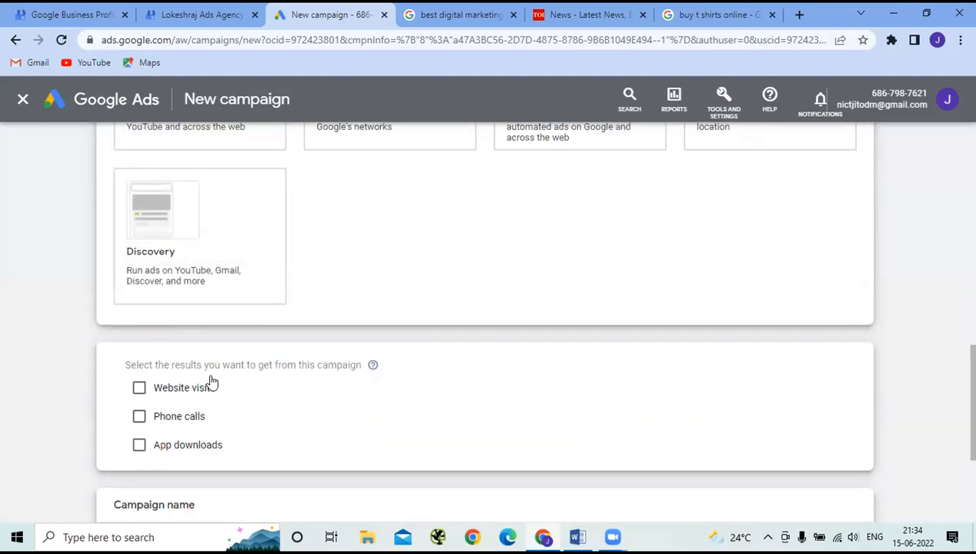
{"action": "scroll", "coordinate": [212, 362], "scroll_direction": "down", "scroll_amount": 2}
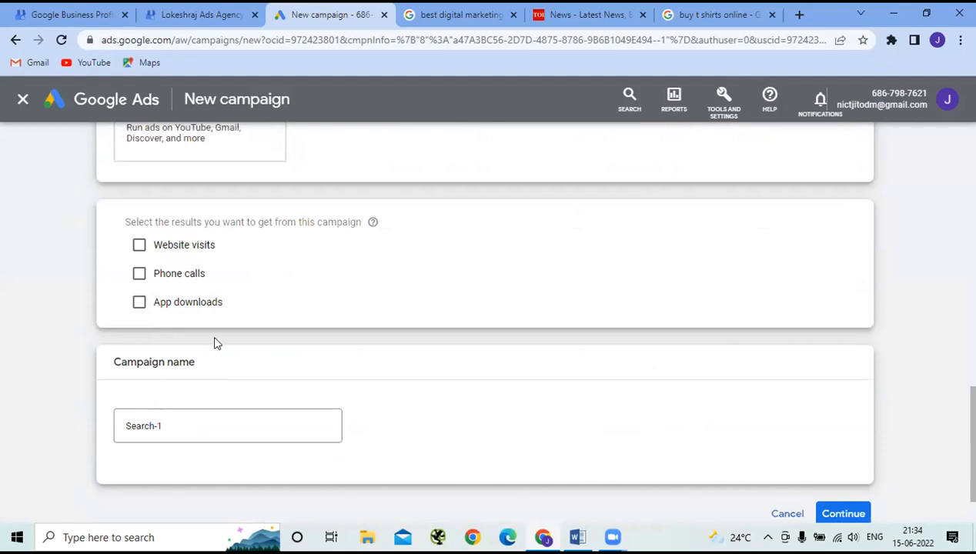
{"action": "left_click", "coordinate": [161, 247]}
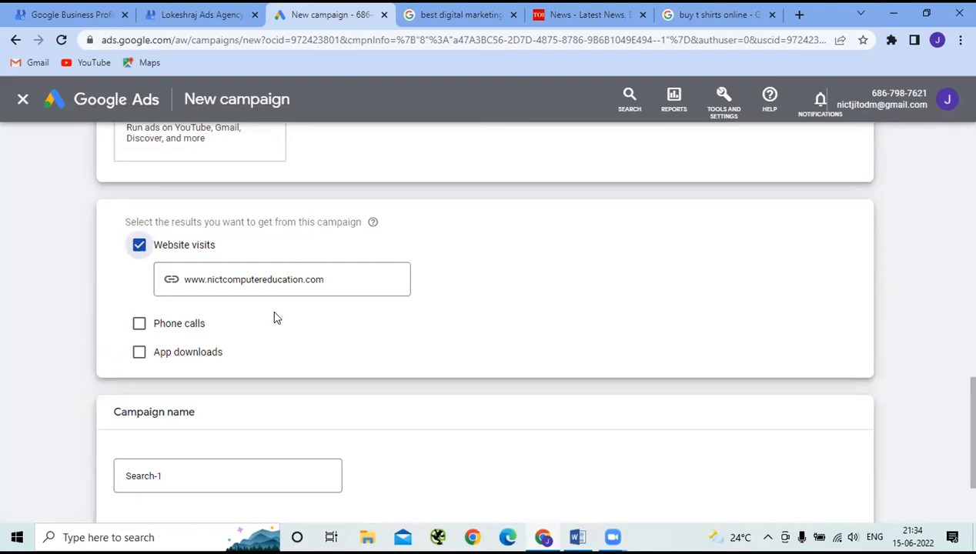
{"action": "scroll", "coordinate": [274, 316], "scroll_direction": "down", "scroll_amount": 3}
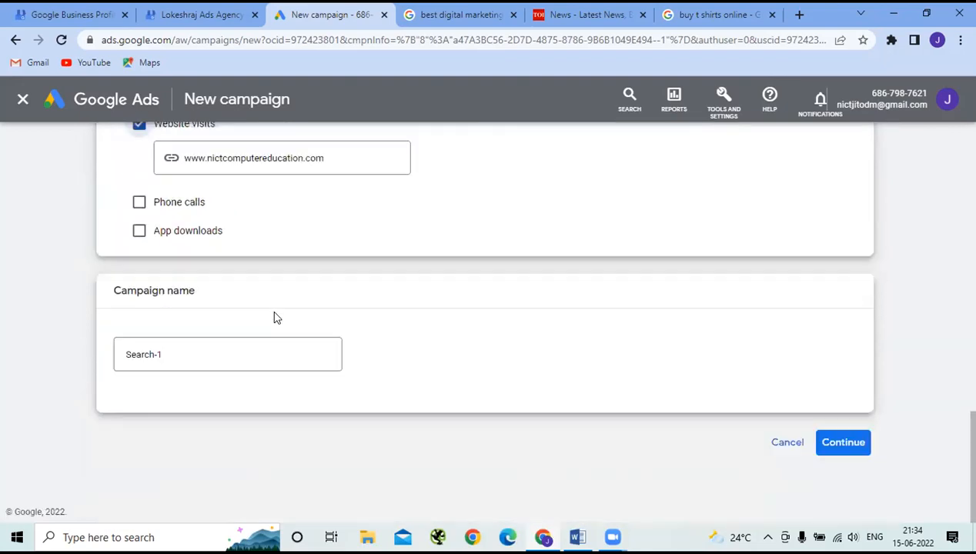
{"action": "left_click", "coordinate": [175, 350]}
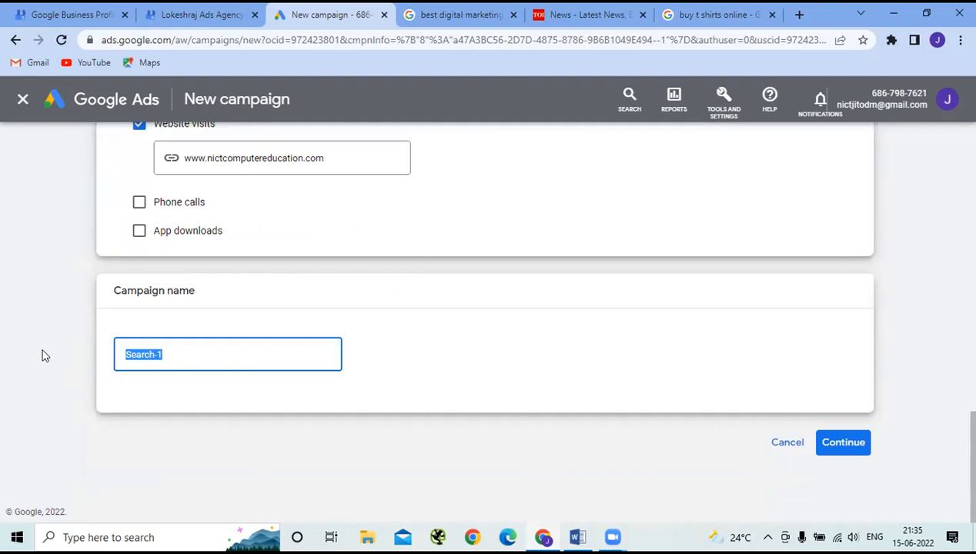
- Rename the campaign from Search-1 to 'June Offer'
{"action": "key", "text": "BackSpace"}
{"action": "type", "text": "June Offer"}
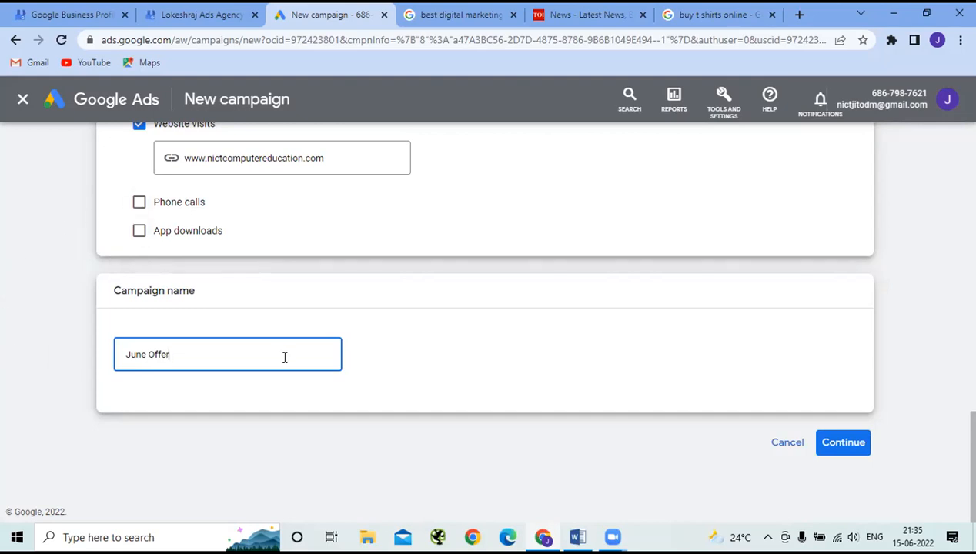
{"action": "scroll", "coordinate": [284, 357], "scroll_direction": "up", "scroll_amount": 10}
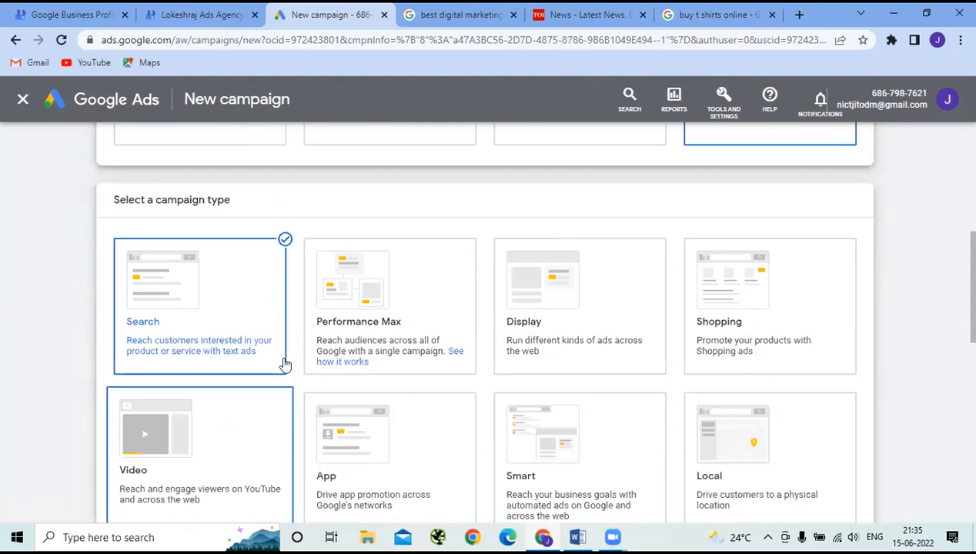
{"action": "scroll", "coordinate": [284, 364], "scroll_direction": "up", "scroll_amount": 1}
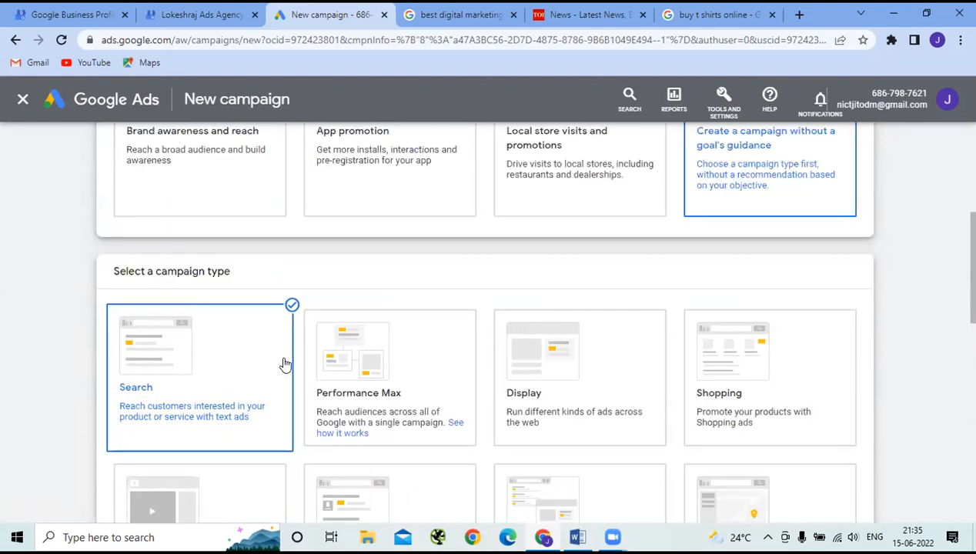
{"action": "scroll", "coordinate": [285, 364], "scroll_direction": "down", "scroll_amount": 4}
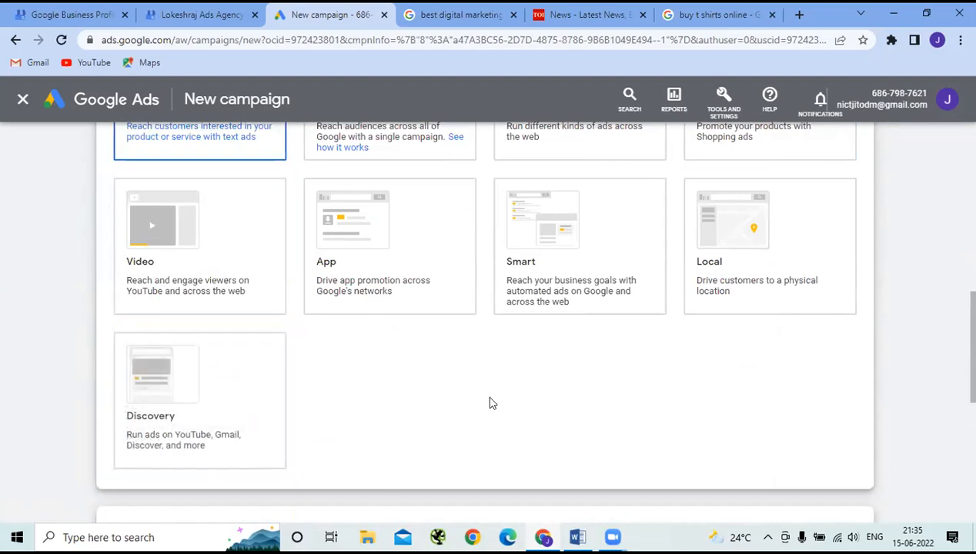
{"action": "scroll", "coordinate": [490, 401], "scroll_direction": "up", "scroll_amount": 7}
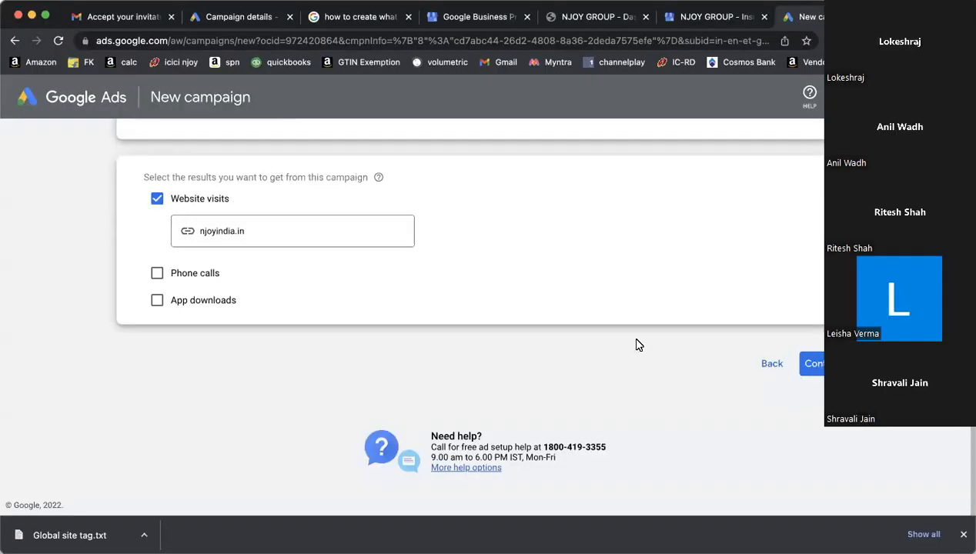
- Choose a Search campaign without goal guidance, then opt to create the account without a campaign
{"action": "scroll", "coordinate": [617, 322], "scroll_direction": "up", "scroll_amount": 10}
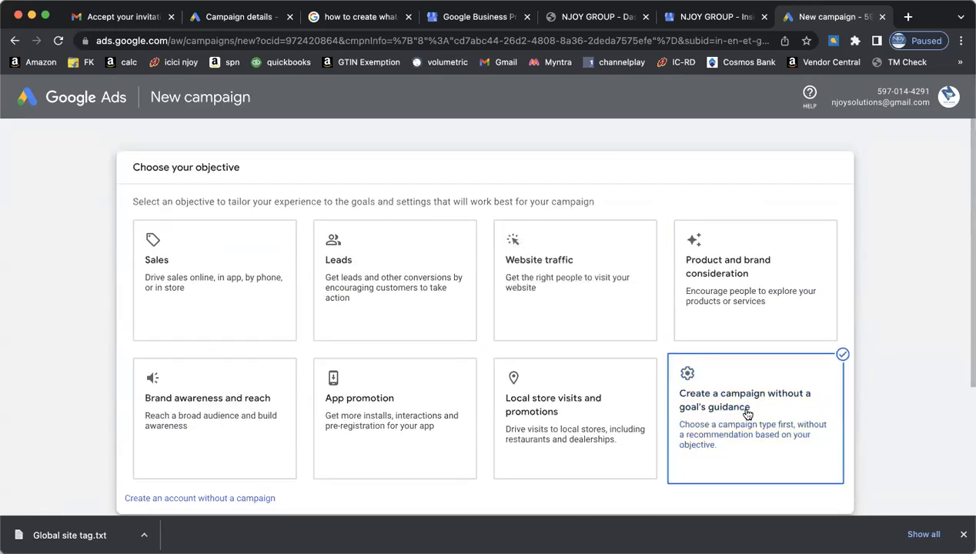
{"action": "scroll", "coordinate": [748, 412], "scroll_direction": "down", "scroll_amount": 3}
{"action": "scroll", "coordinate": [746, 413], "scroll_direction": "up", "scroll_amount": 5}
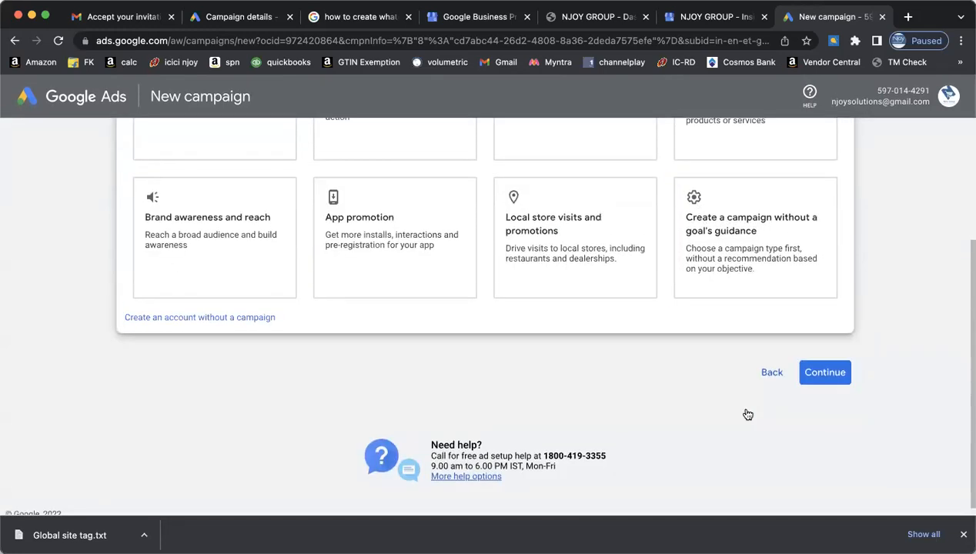
{"action": "scroll", "coordinate": [747, 413], "scroll_direction": "down", "scroll_amount": 3}
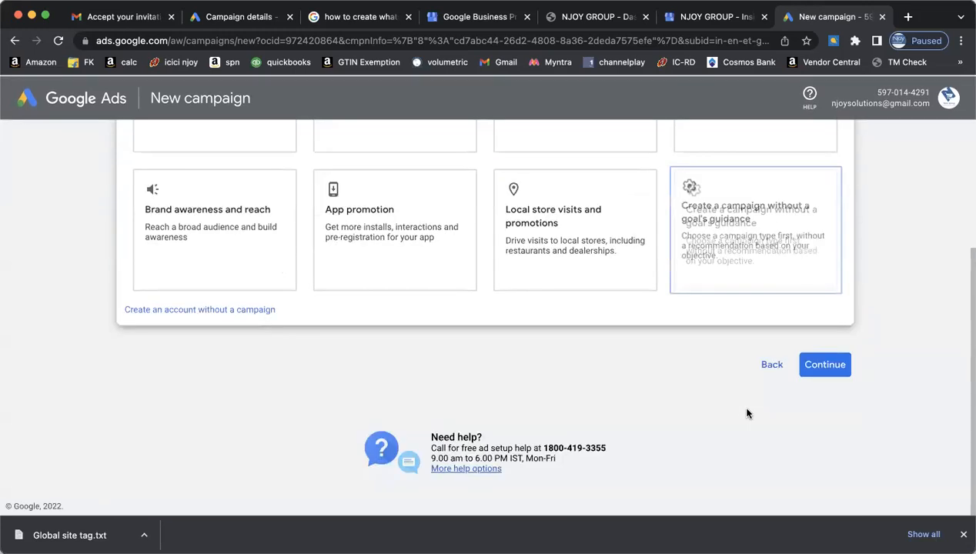
{"action": "left_click", "coordinate": [743, 239]}
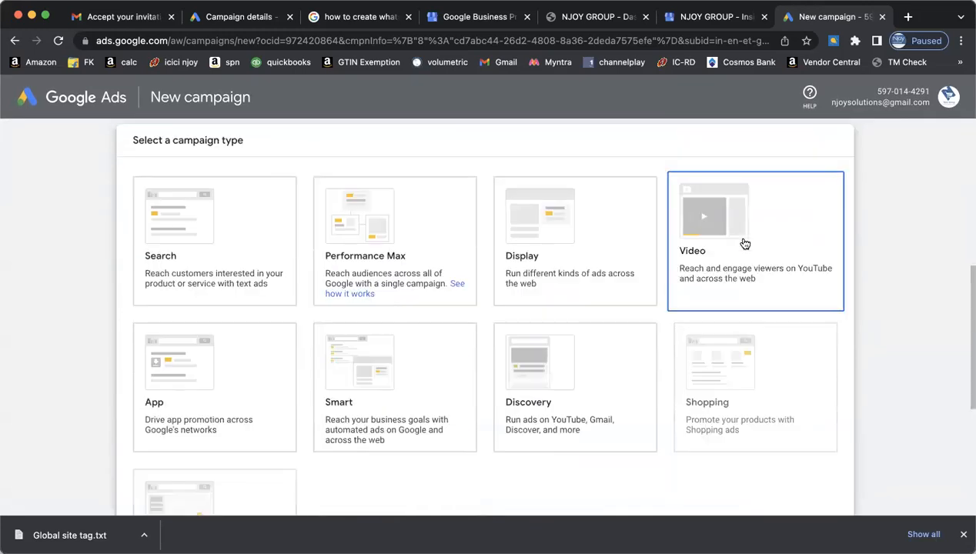
{"action": "left_click", "coordinate": [268, 243]}
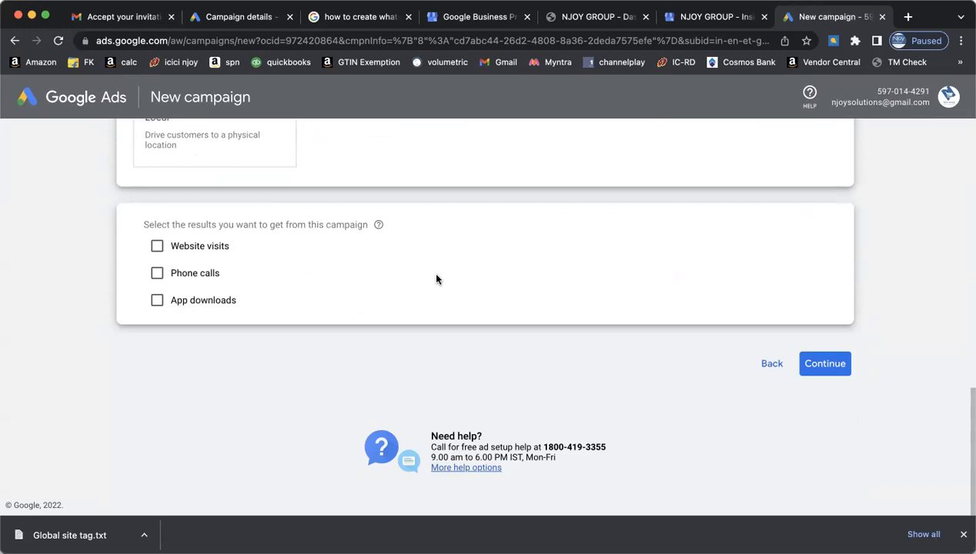
{"action": "scroll", "coordinate": [436, 279], "scroll_direction": "up", "scroll_amount": 2}
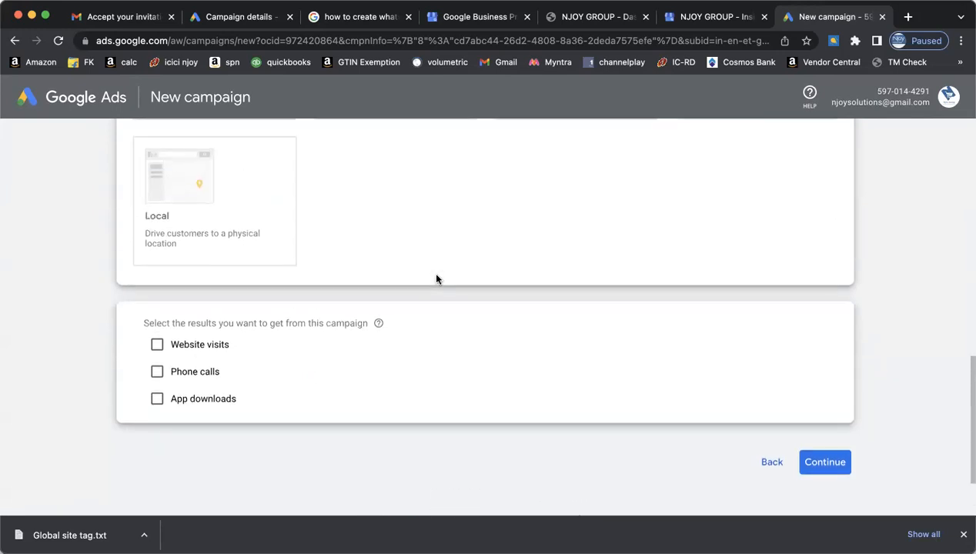
{"action": "scroll", "coordinate": [436, 278], "scroll_direction": "up", "scroll_amount": 10}
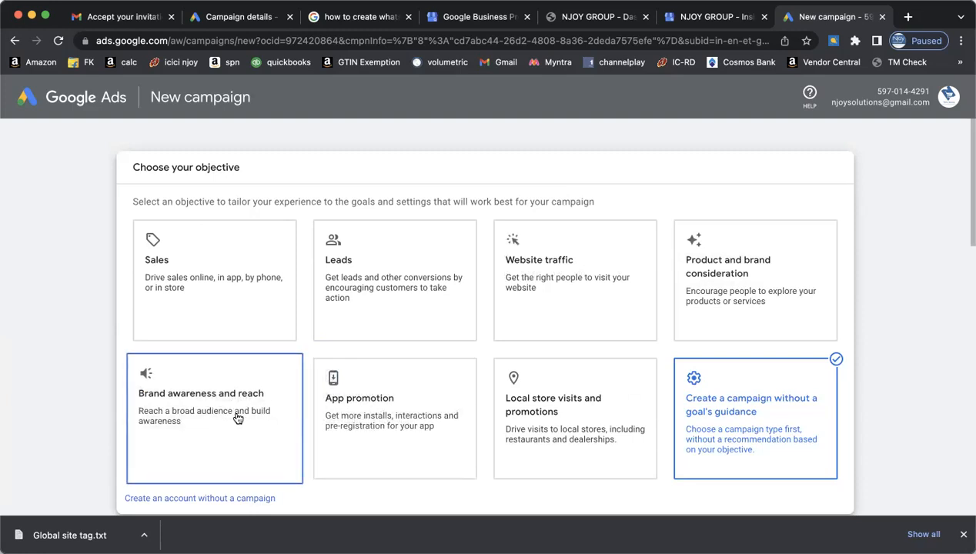
{"action": "left_click", "coordinate": [236, 498]}
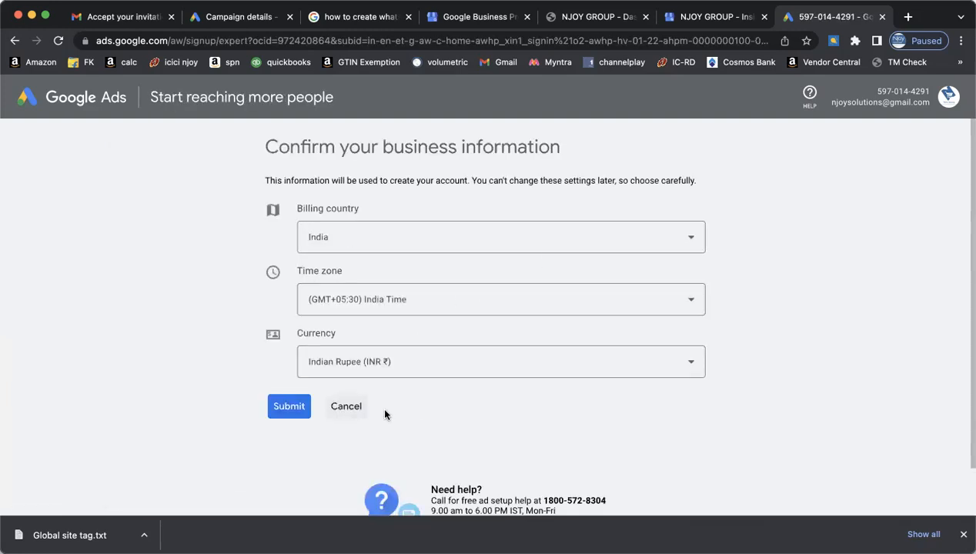
- Submit the India, India Time and INR business details and enter the new account
{"action": "left_click", "coordinate": [291, 407]}
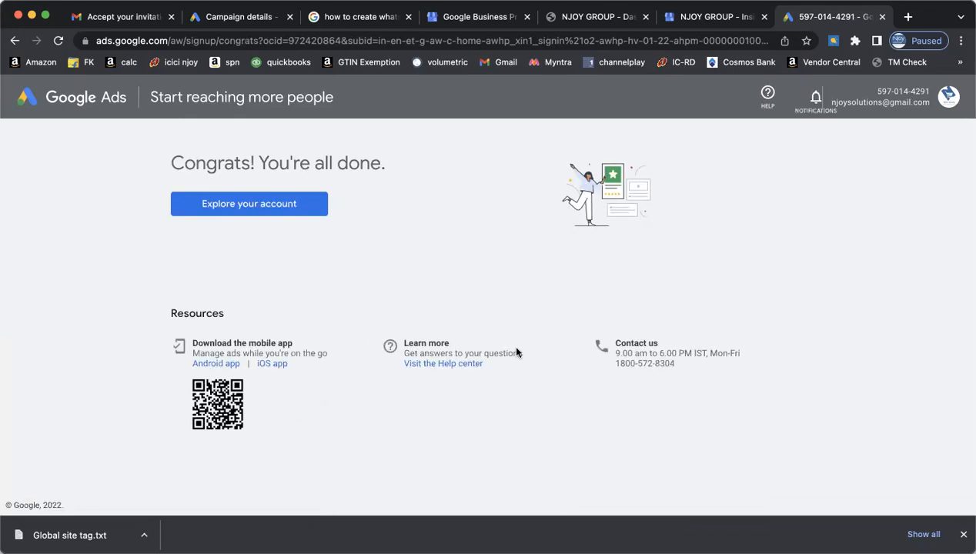
{"action": "left_click", "coordinate": [291, 206]}
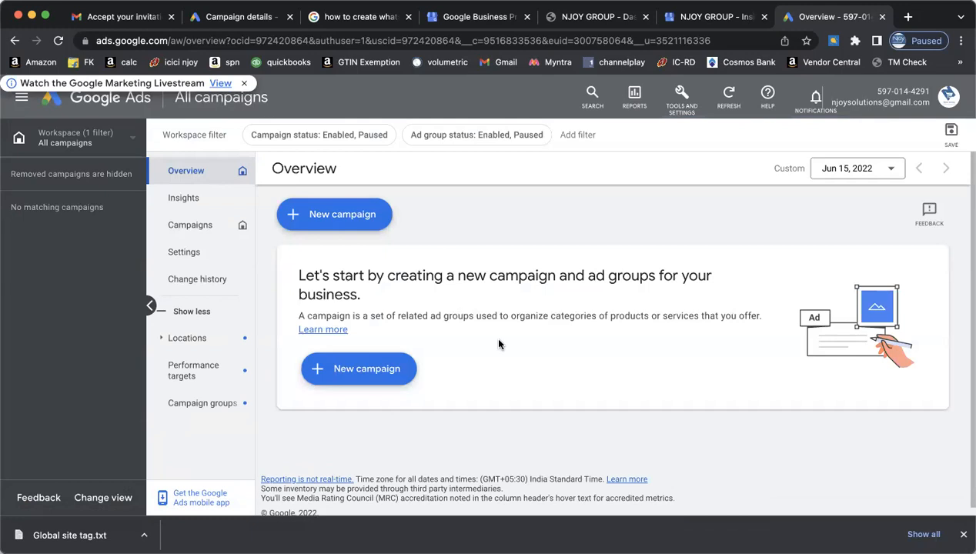
- Start a new Search campaign without goal guidance and complete the conversion goals walkthrough
{"action": "left_click", "coordinate": [339, 220]}
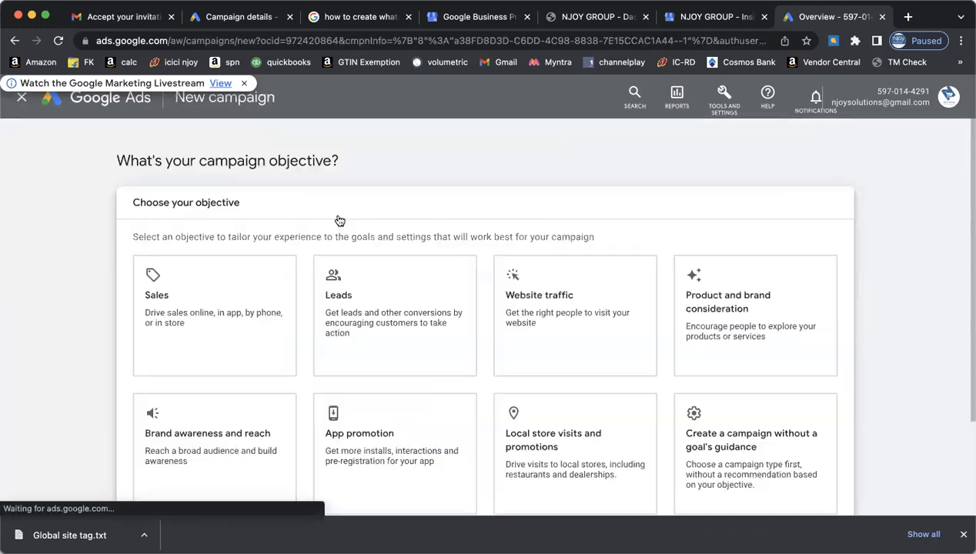
{"action": "scroll", "coordinate": [921, 338], "scroll_direction": "down", "scroll_amount": 3}
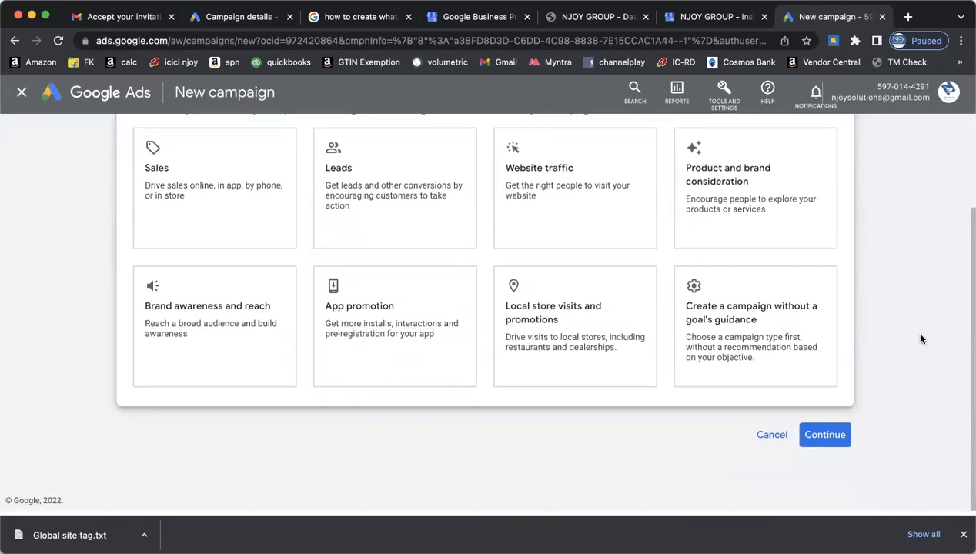
{"action": "left_click", "coordinate": [742, 338]}
{"action": "left_click", "coordinate": [218, 277]}
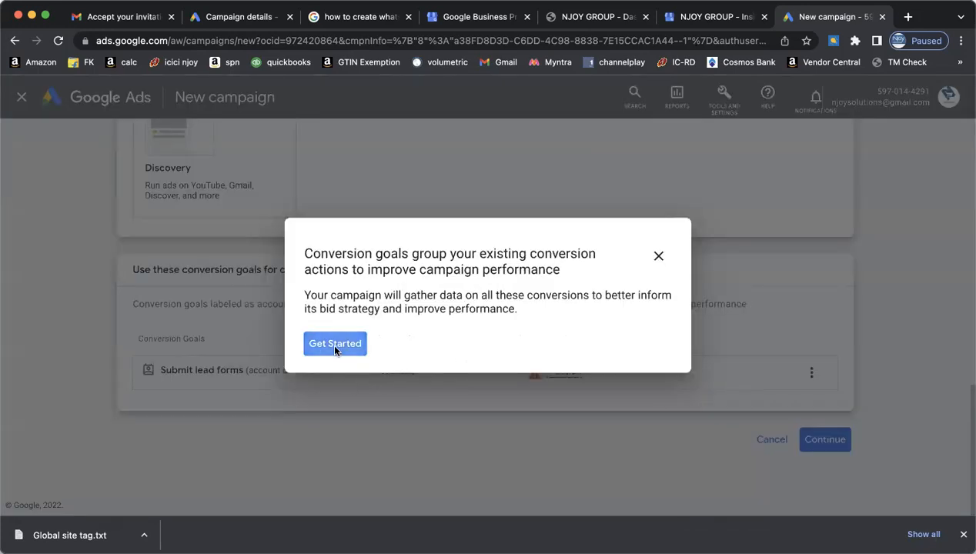
{"action": "left_click", "coordinate": [332, 343]}
{"action": "left_click", "coordinate": [541, 372]}
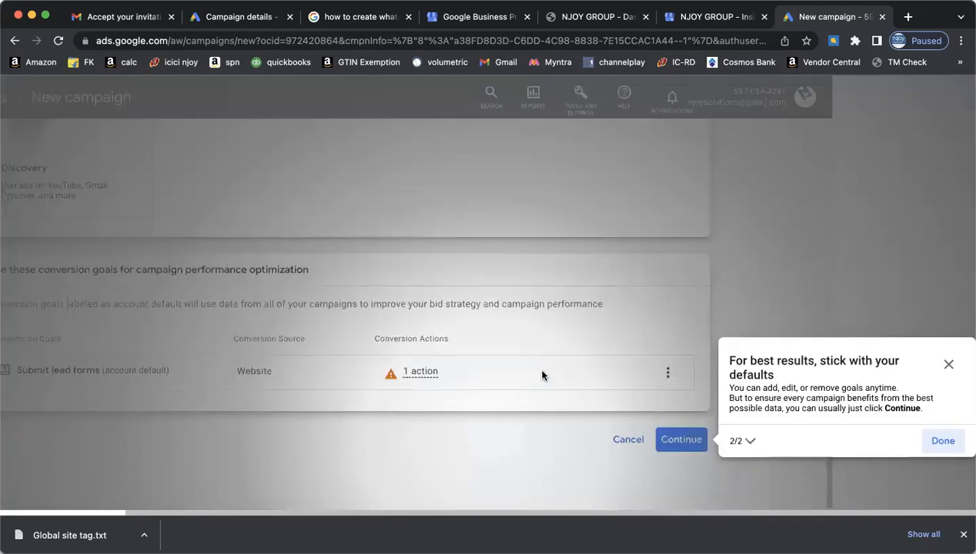
{"action": "left_click", "coordinate": [941, 443]}
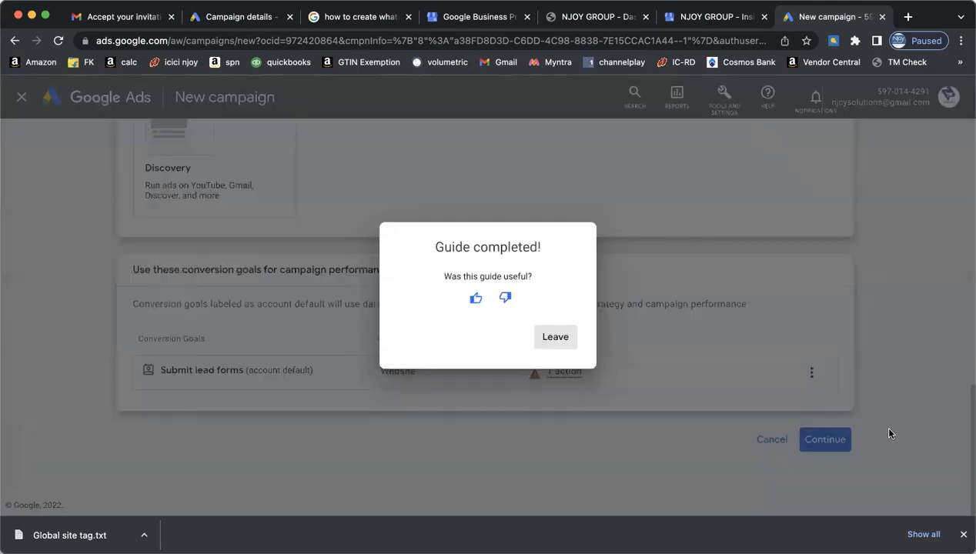
{"action": "left_click", "coordinate": [572, 346]}
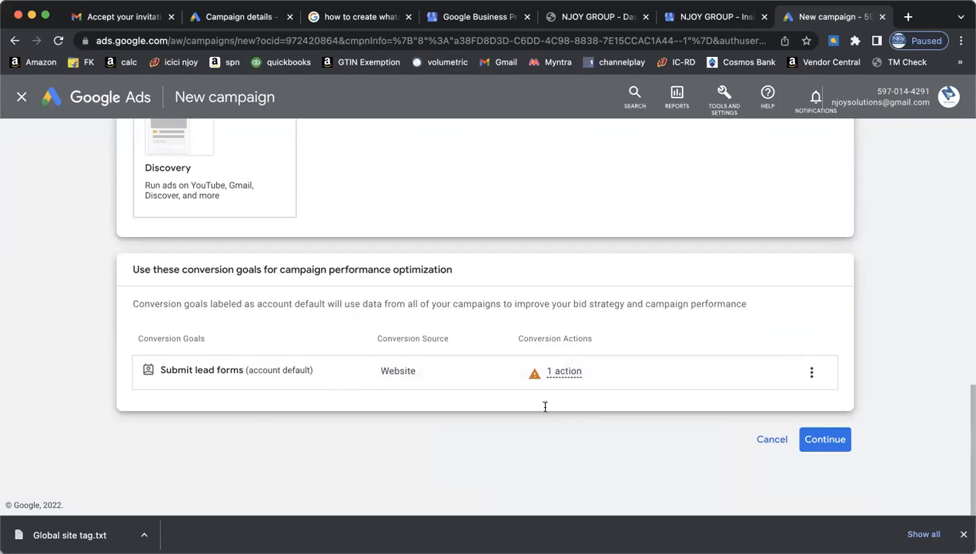
- Reselect 'Create a campaign without a goal's guidance' and the Search campaign type
{"action": "scroll", "coordinate": [652, 397], "scroll_direction": "up", "scroll_amount": 5}
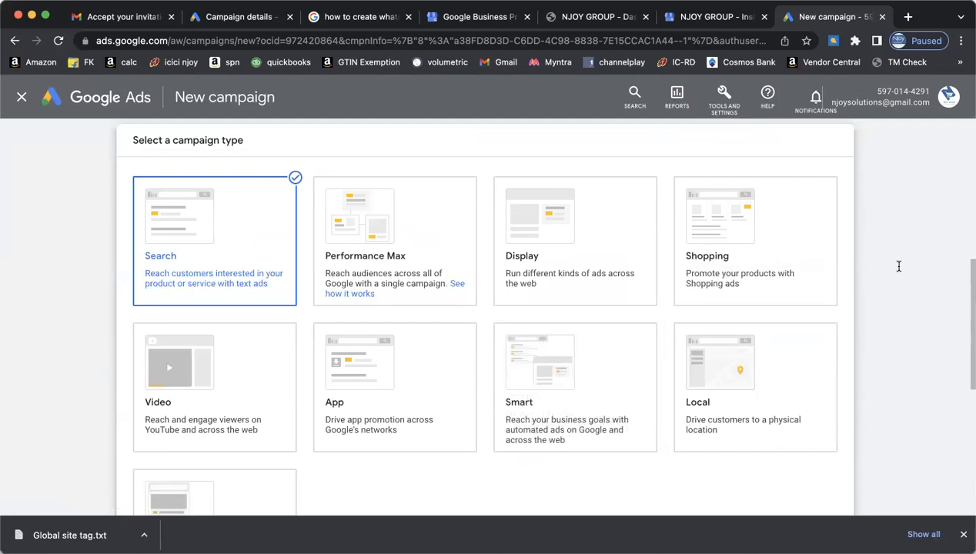
{"action": "scroll", "coordinate": [898, 267], "scroll_direction": "up", "scroll_amount": 4}
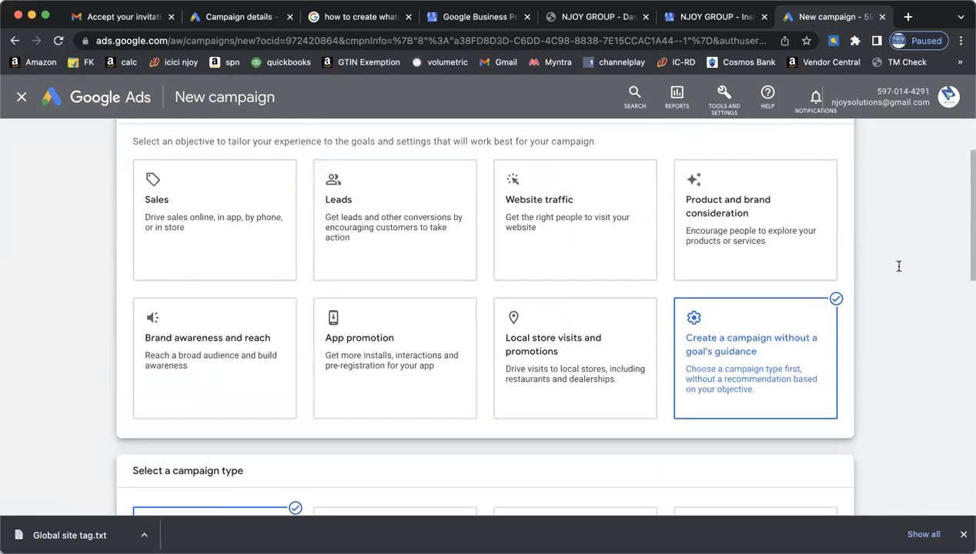
{"action": "scroll", "coordinate": [898, 266], "scroll_direction": "down", "scroll_amount": 1}
{"action": "scroll", "coordinate": [898, 266], "scroll_direction": "down", "scroll_amount": 1}
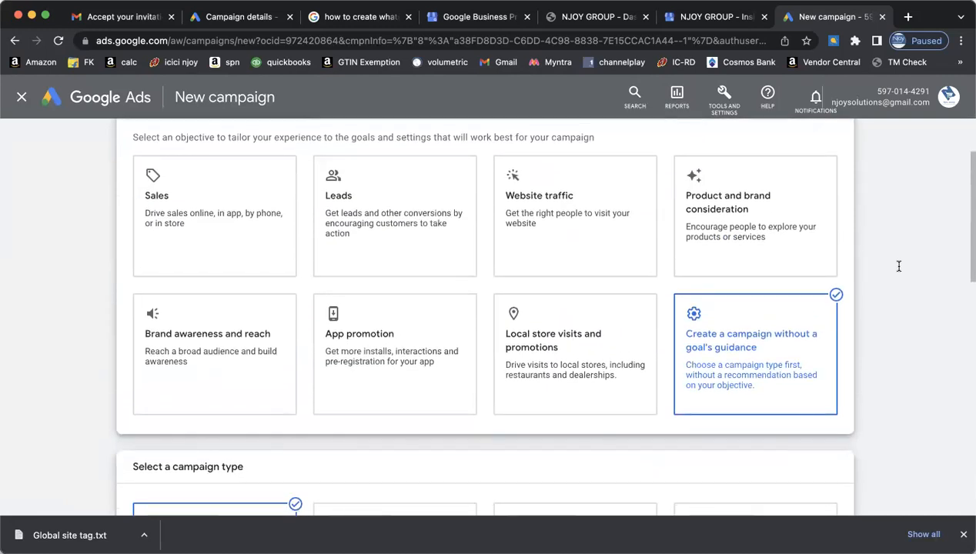
{"action": "scroll", "coordinate": [898, 267], "scroll_direction": "down", "scroll_amount": 2}
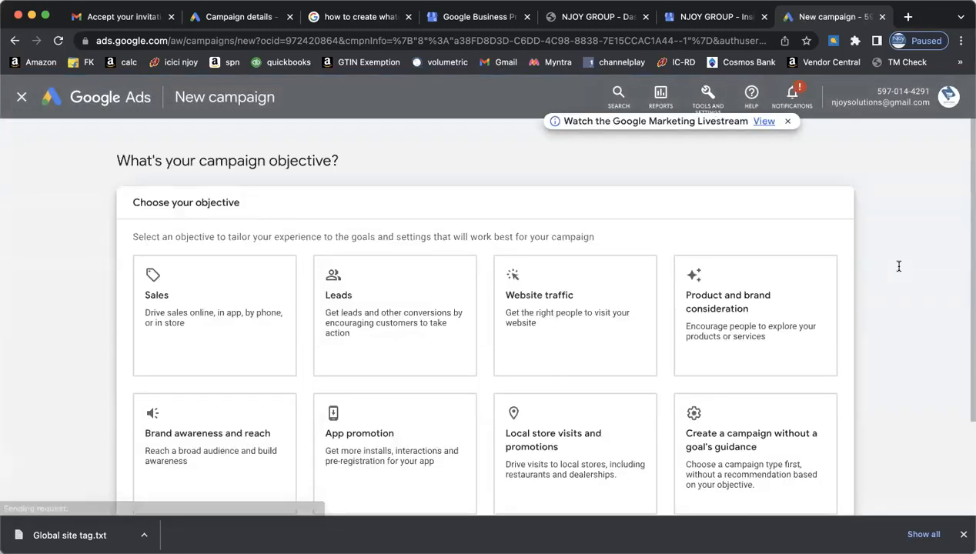
{"action": "scroll", "coordinate": [898, 267], "scroll_direction": "down", "scroll_amount": 3}
{"action": "left_click", "coordinate": [740, 299]}
{"action": "left_click", "coordinate": [200, 239]}
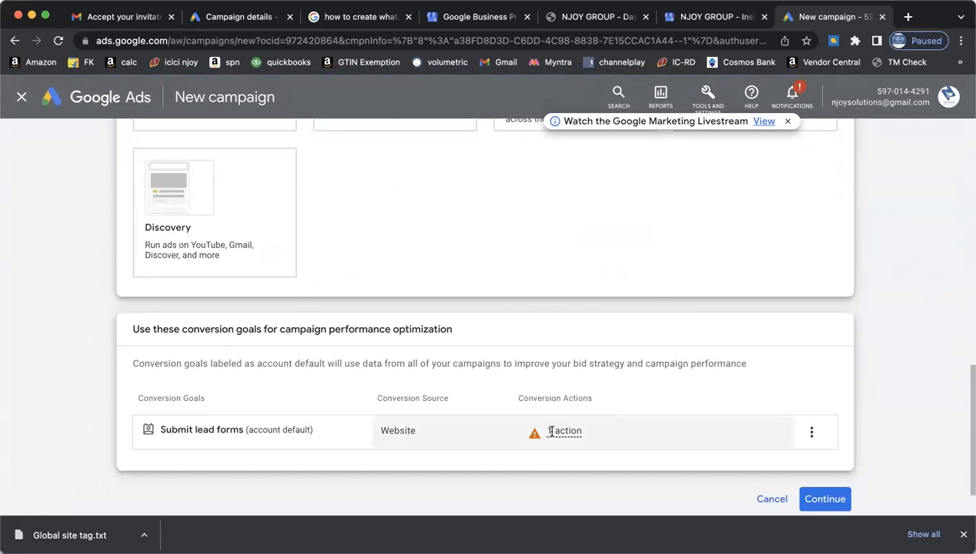
- Check the inactive '1 action' for Submit lead forms and continue to results and naming
{"action": "mouse_move", "coordinate": [546, 429]}
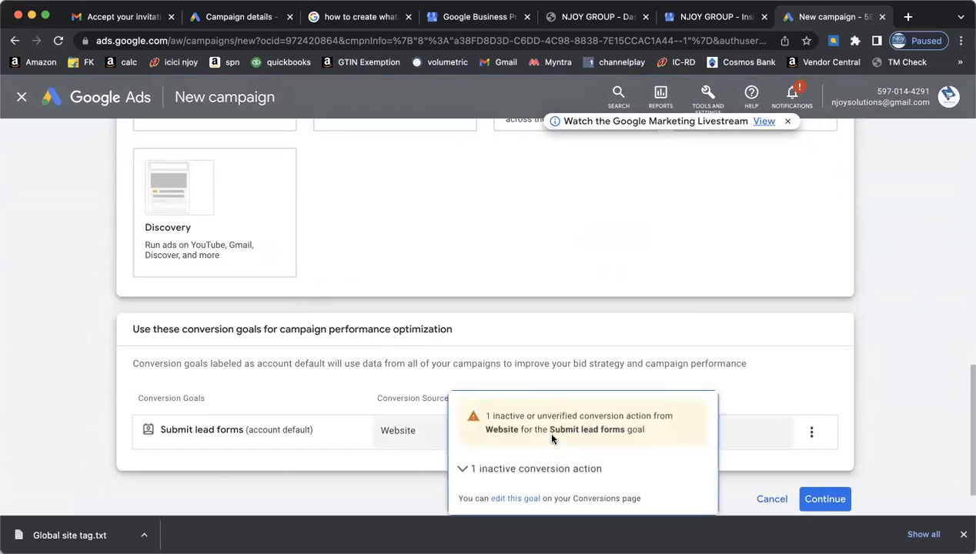
{"action": "left_click", "coordinate": [462, 468]}
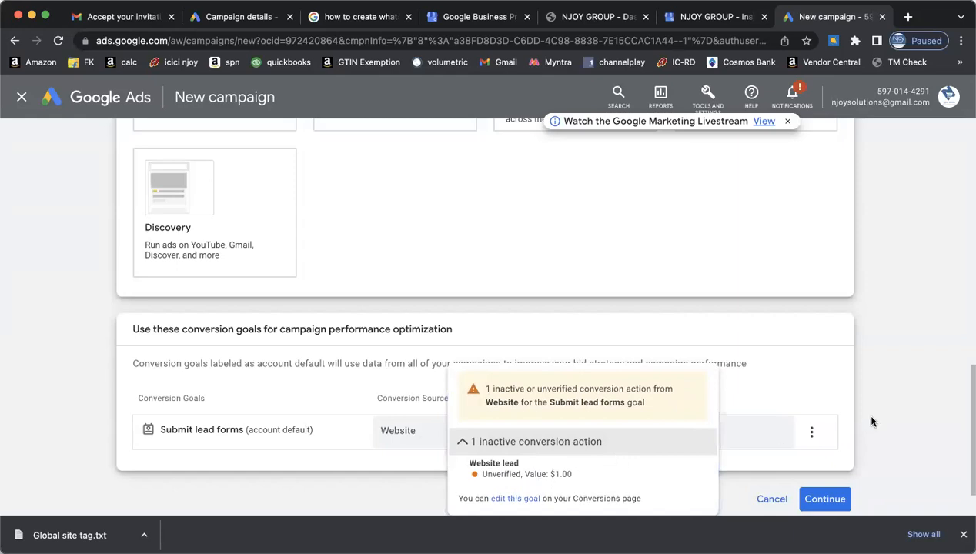
{"action": "left_click", "coordinate": [819, 496]}
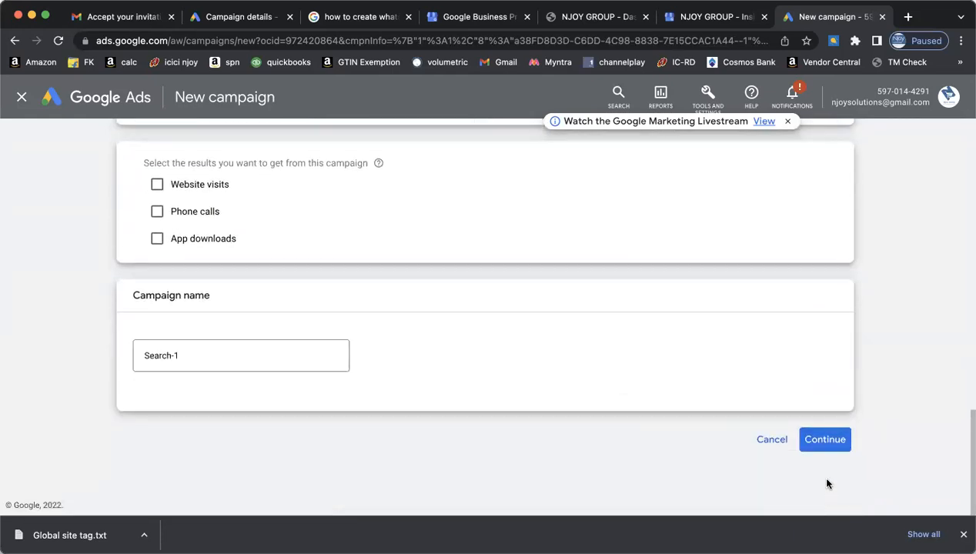
{"action": "scroll", "coordinate": [464, 312], "scroll_direction": "up", "scroll_amount": 4}
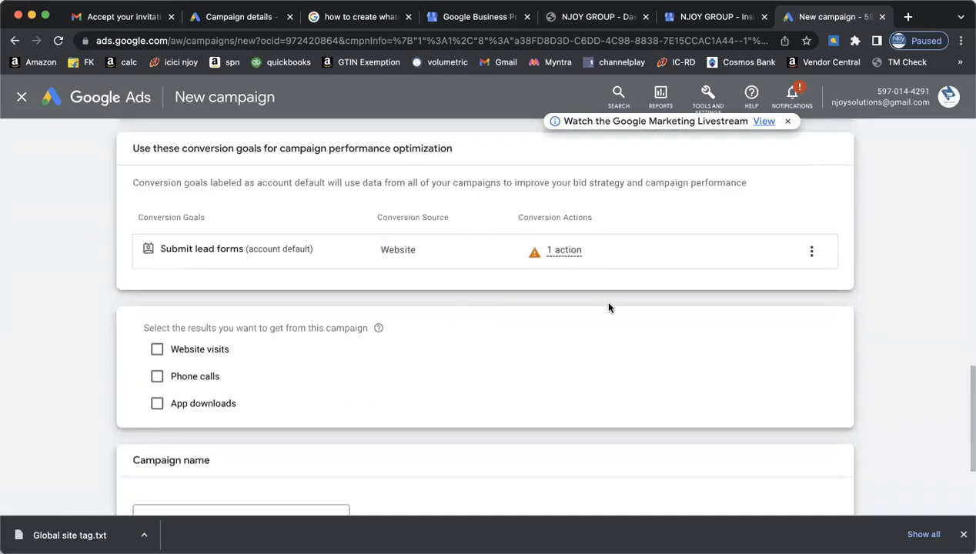
{"action": "scroll", "coordinate": [610, 305], "scroll_direction": "up", "scroll_amount": 4}
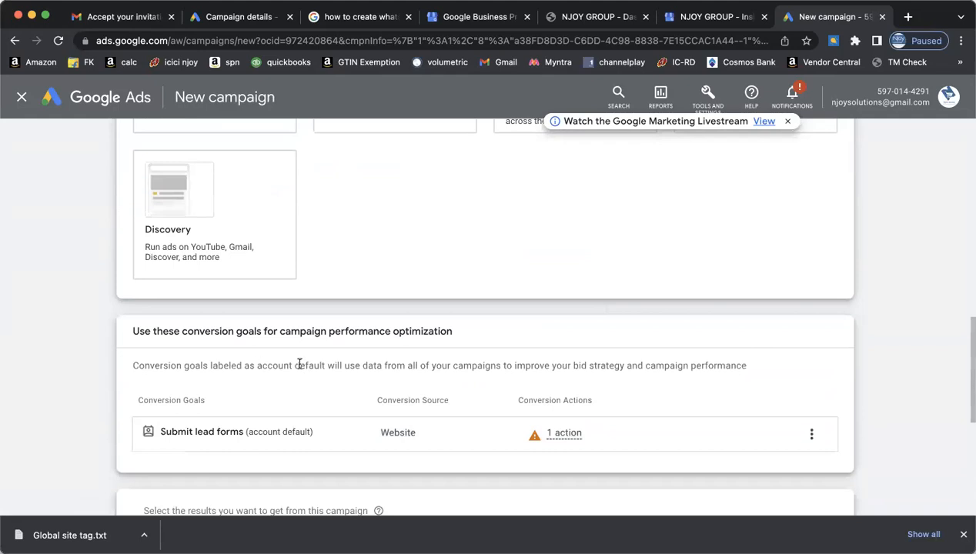
{"action": "scroll", "coordinate": [414, 393], "scroll_direction": "down", "scroll_amount": 3}
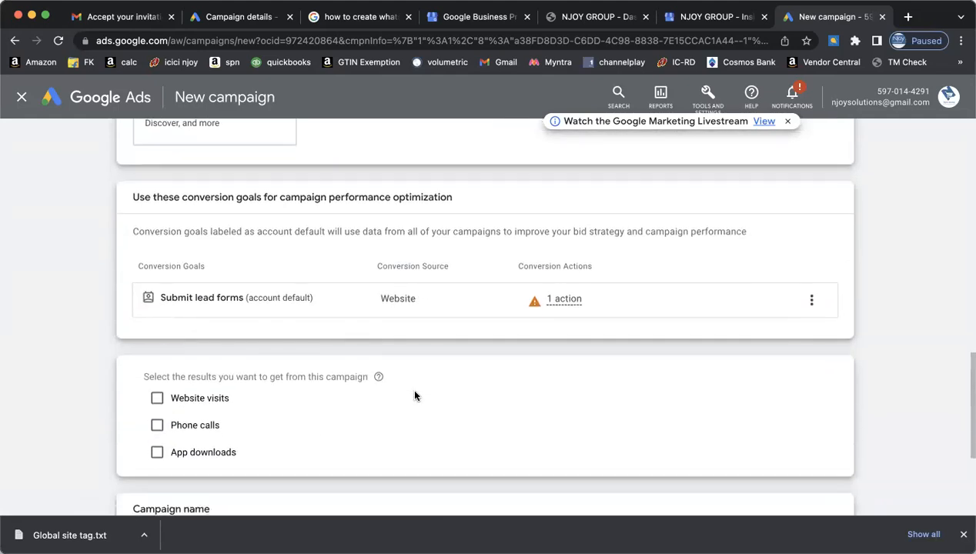
- Choose Website visits as the campaign result, with njoyindia.in as the website
{"action": "left_click", "coordinate": [157, 399]}
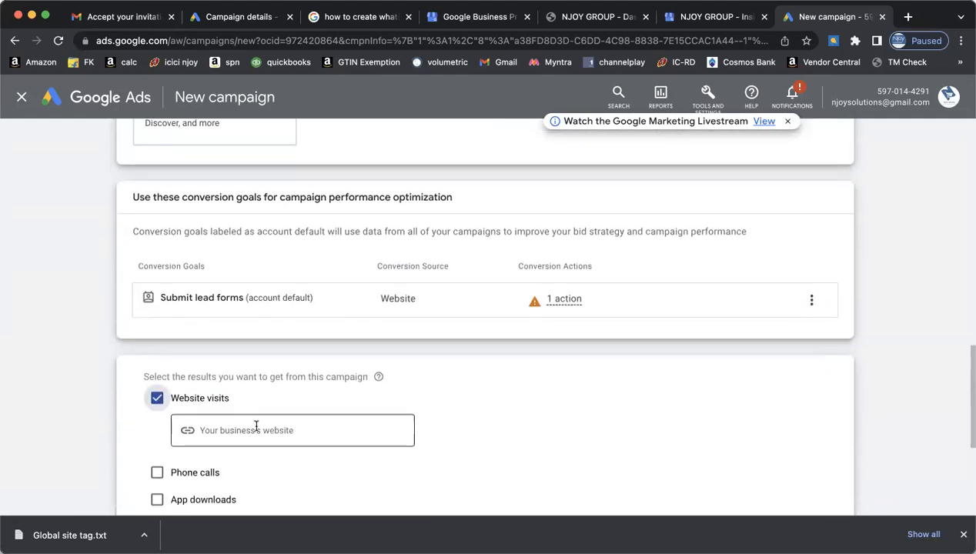
{"action": "left_click", "coordinate": [256, 428]}
{"action": "type", "text": "njoyinia"}
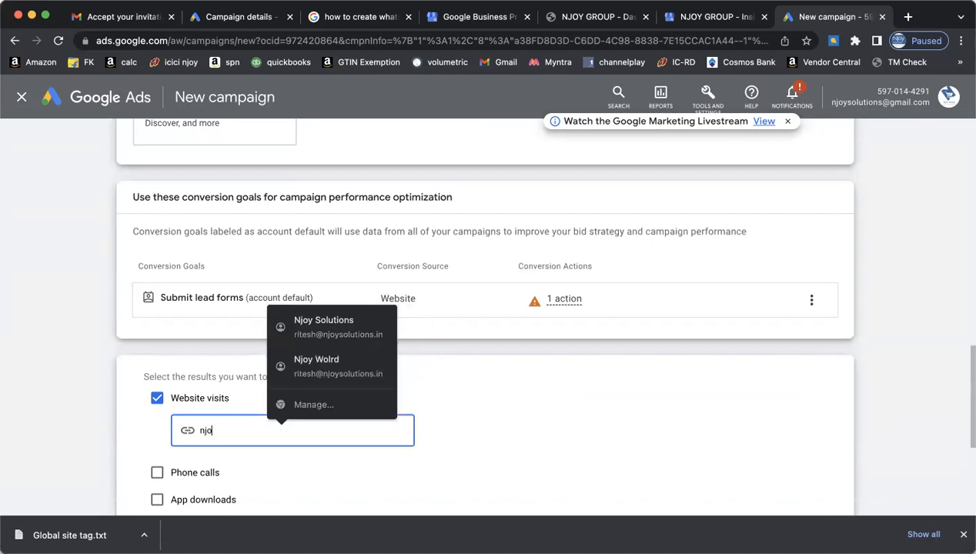
{"action": "key", "text": "BackSpace"}
{"action": "key", "text": "BackSpace"}
{"action": "type", "text": "dia."}
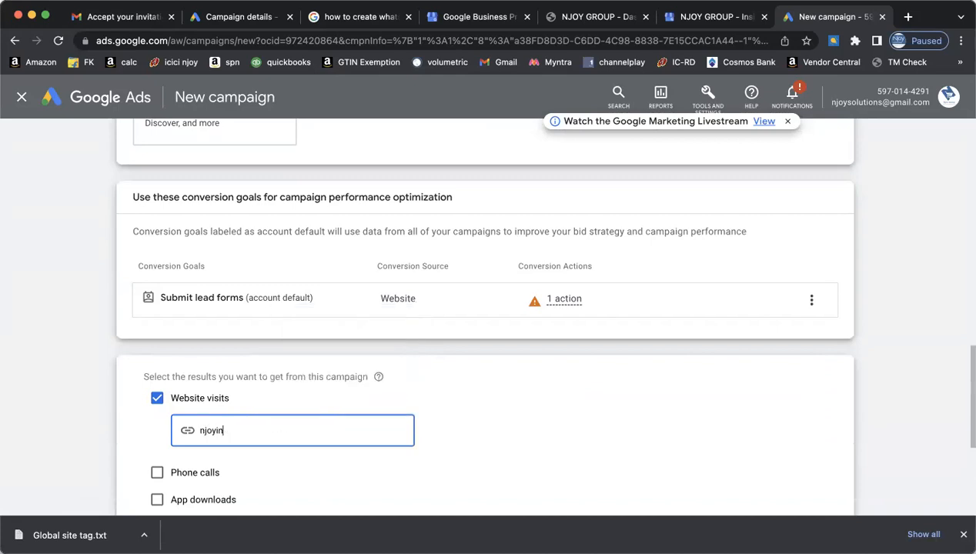
{"action": "type", "text": "in"}
{"action": "left_click", "coordinate": [583, 444]}
- Replace the default name Search-1 with 'Njoy June Camp'
{"action": "scroll", "coordinate": [585, 447], "scroll_direction": "down", "scroll_amount": 5}
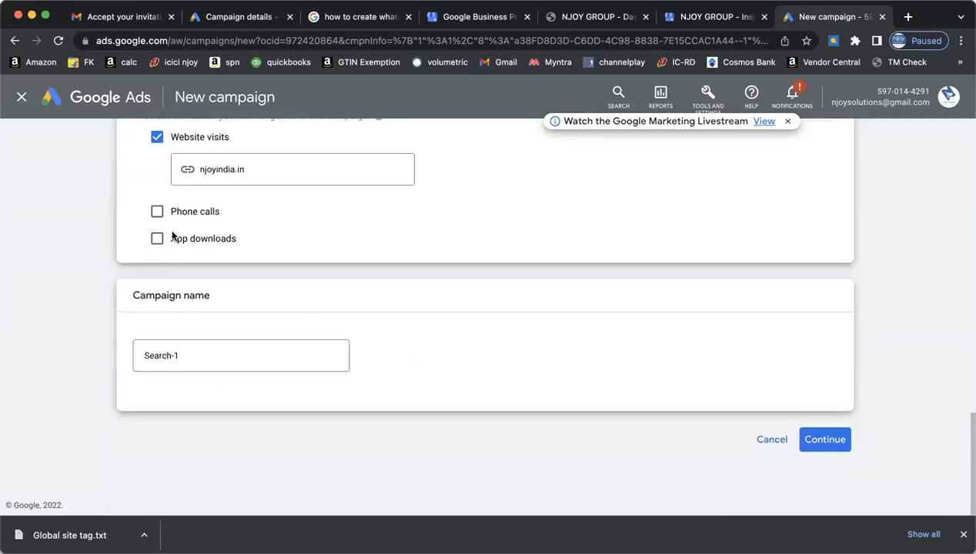
{"action": "left_click_drag", "start_coordinate": [185, 354], "coordinate": [144, 353]}
{"action": "key", "text": "BackSpace"}
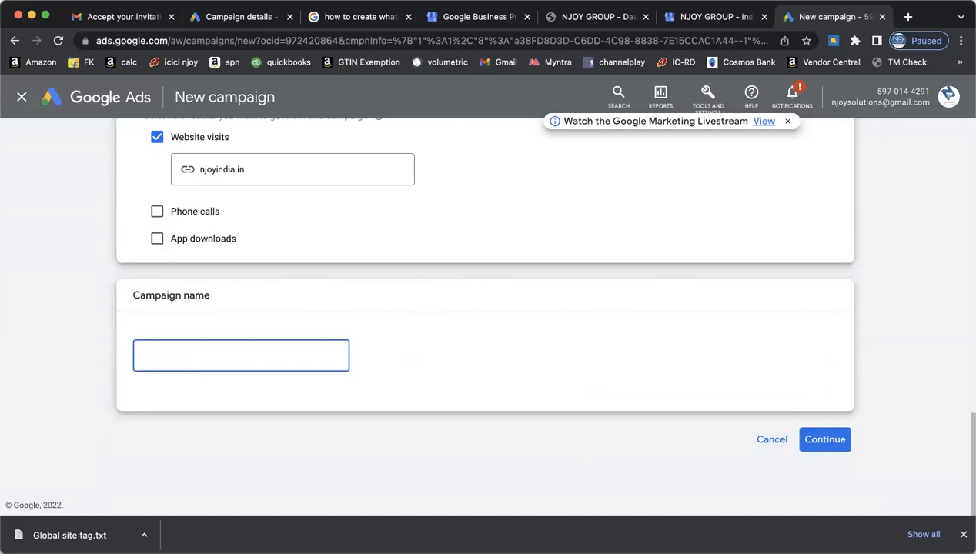
{"action": "type", "text": "Njoy J"}
{"action": "key", "text": "BackSpace"}
{"action": "type", "text": "June Campa"}
{"action": "key", "text": "BackSpace"}
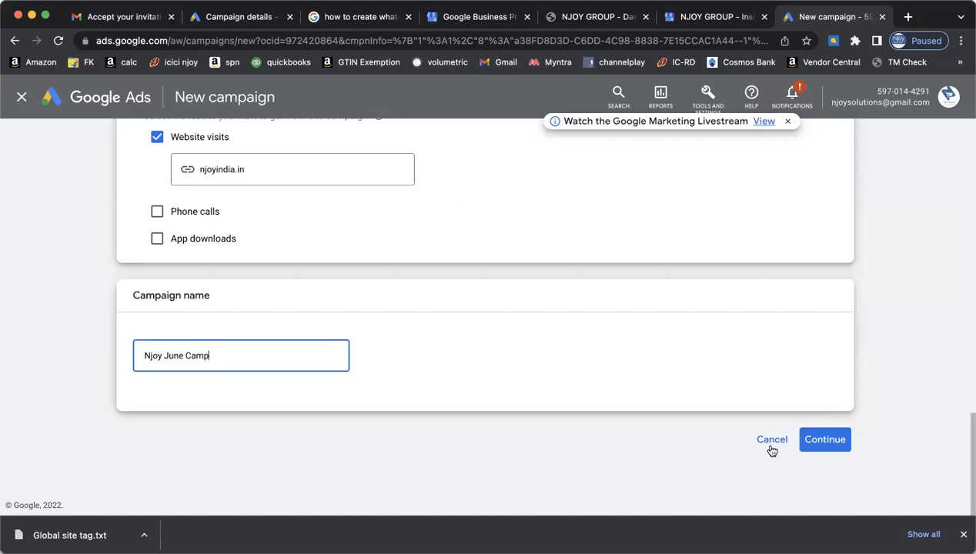
{"action": "scroll", "coordinate": [678, 389], "scroll_direction": "up", "scroll_amount": 2}
{"action": "scroll", "coordinate": [678, 389], "scroll_direction": "down", "scroll_amount": 2}
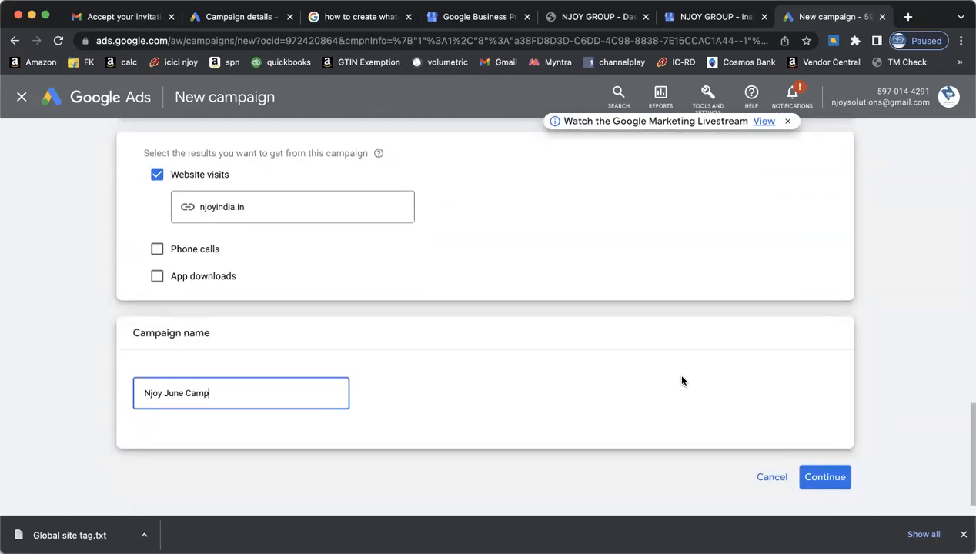
- Continue to Campaign settings, choose Get Started on the welcome dialog, and expand the focus dropdown
{"action": "left_click", "coordinate": [826, 475]}
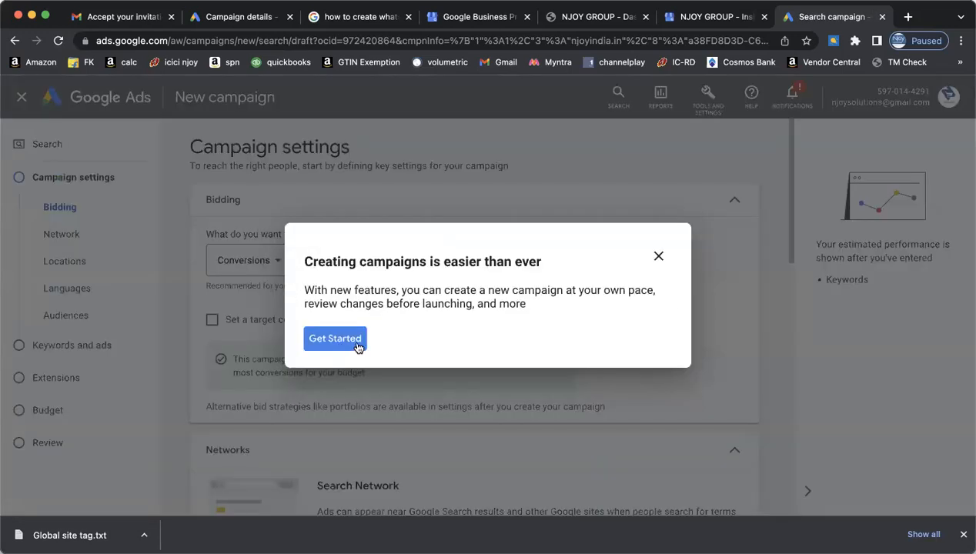
{"action": "left_click", "coordinate": [348, 340]}
{"action": "left_click", "coordinate": [276, 260]}
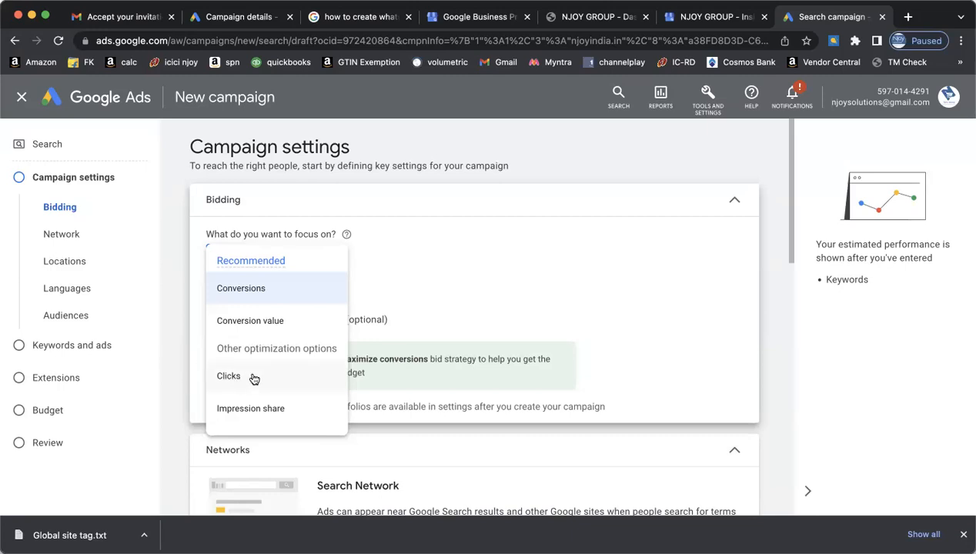
{"action": "left_click", "coordinate": [297, 290]}
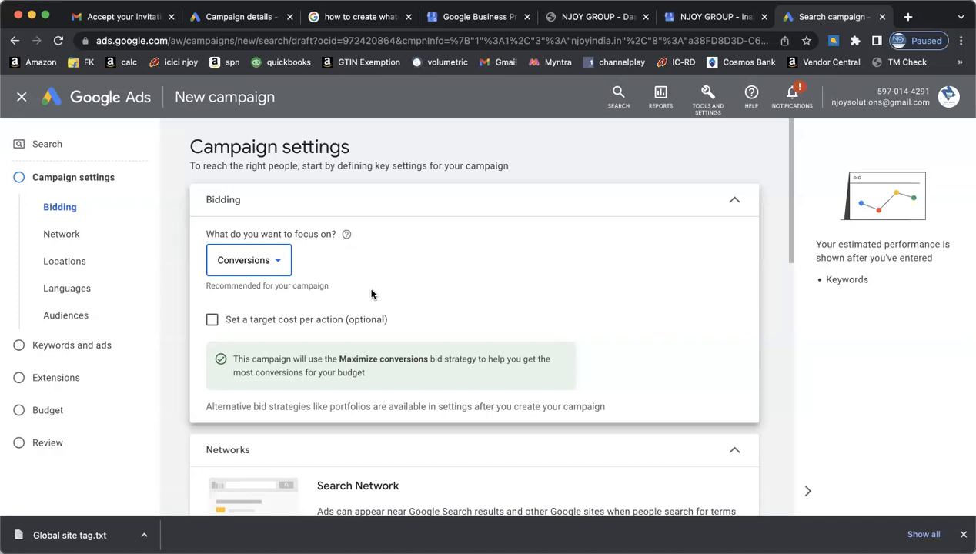
{"action": "scroll", "coordinate": [371, 294], "scroll_direction": "down", "scroll_amount": 2}
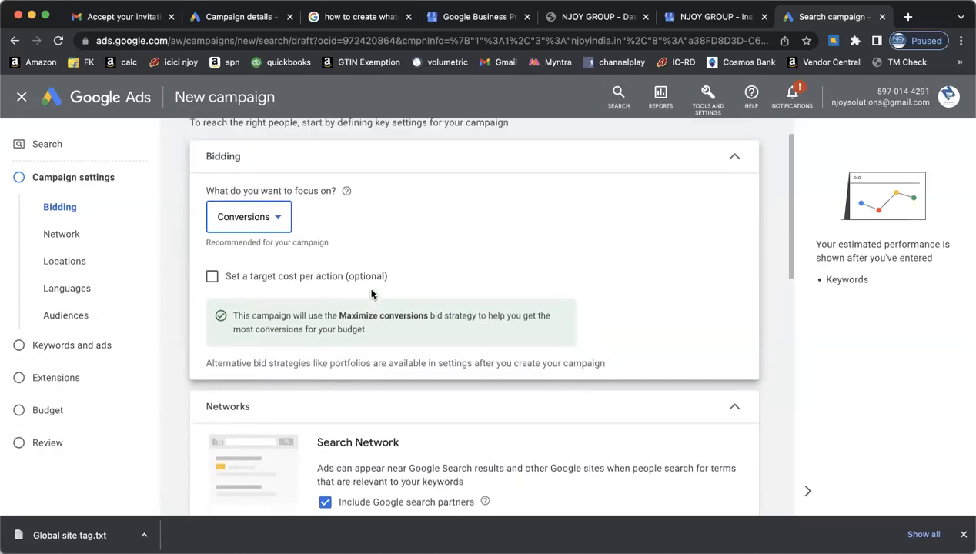
{"action": "scroll", "coordinate": [371, 294], "scroll_direction": "up", "scroll_amount": 1}
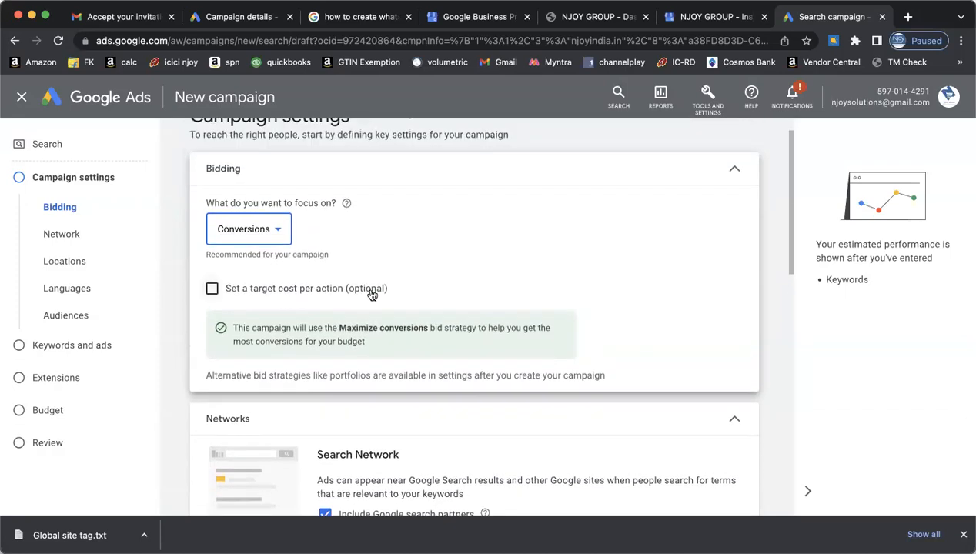
{"action": "left_click", "coordinate": [280, 232]}
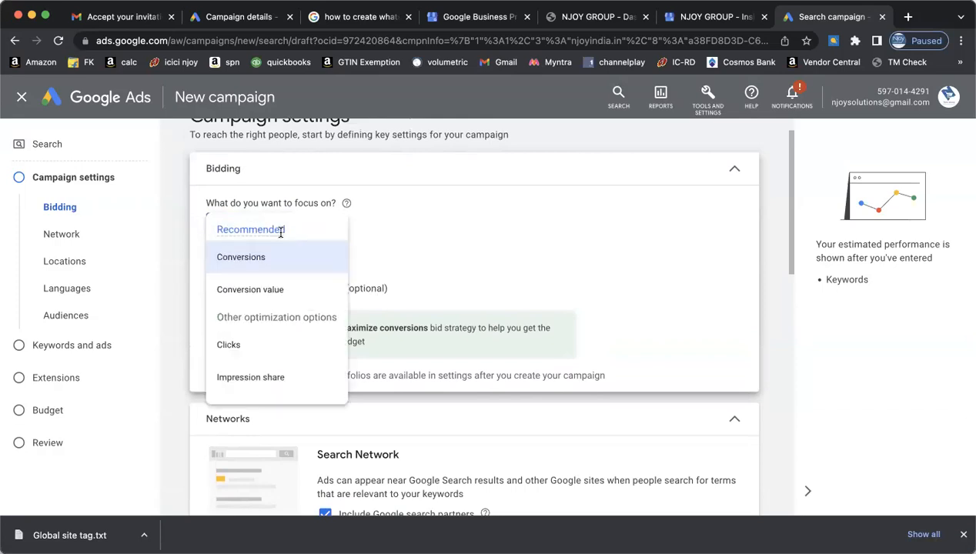
{"action": "left_click", "coordinate": [441, 269]}
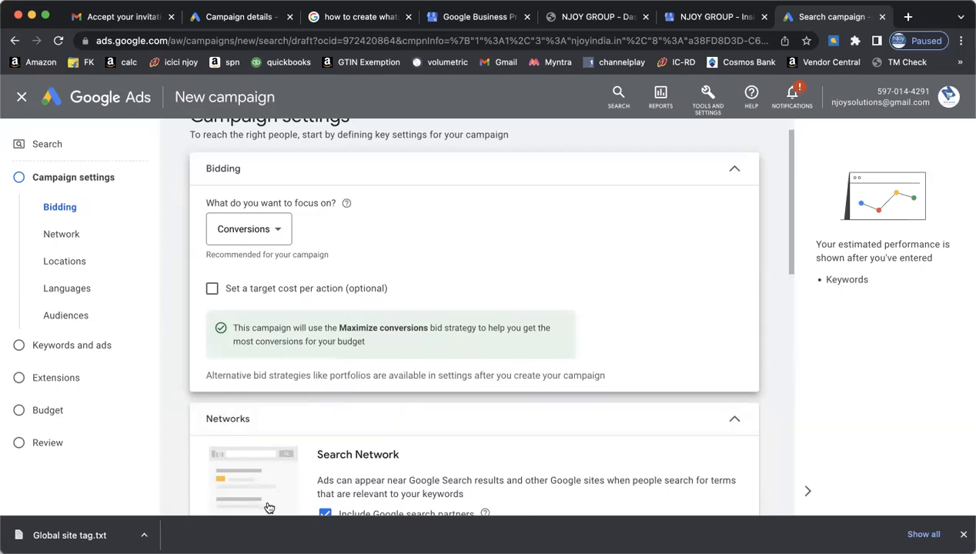
{"action": "left_click", "coordinate": [285, 553]}
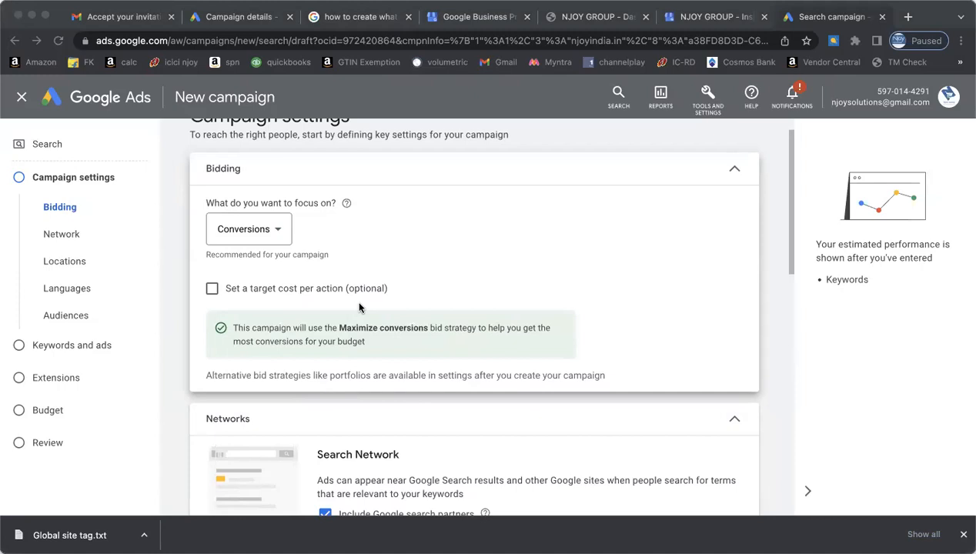
{"action": "left_click", "coordinate": [277, 232]}
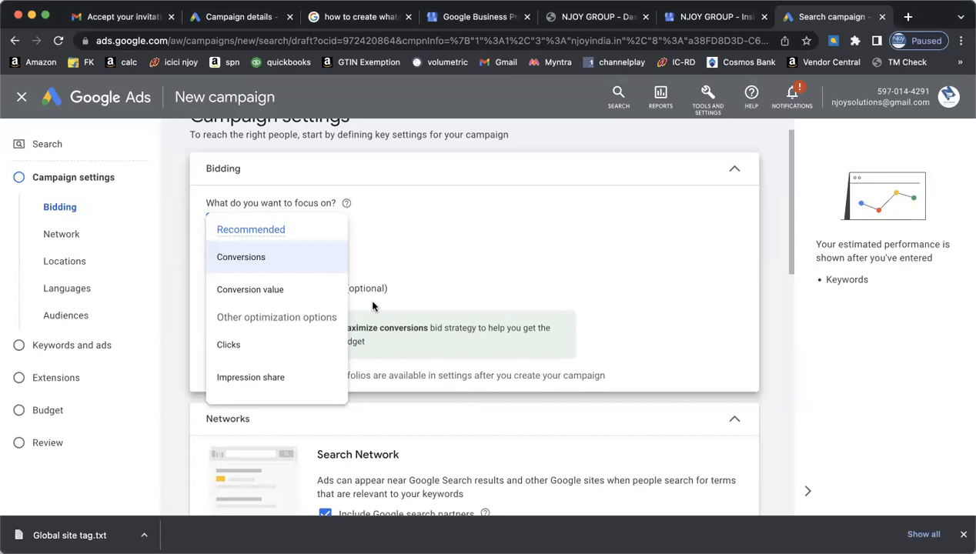
{"action": "left_click", "coordinate": [271, 262]}
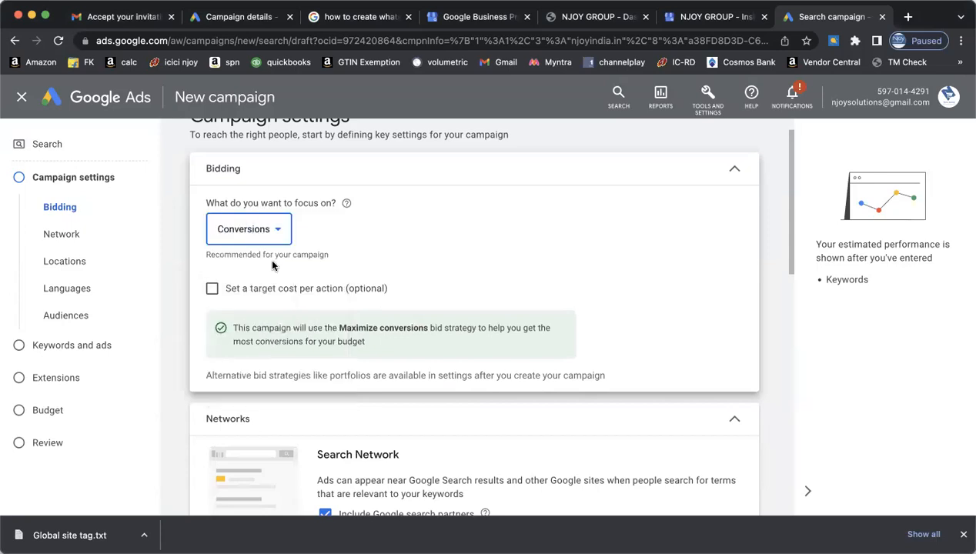
{"action": "left_click", "coordinate": [276, 229]}
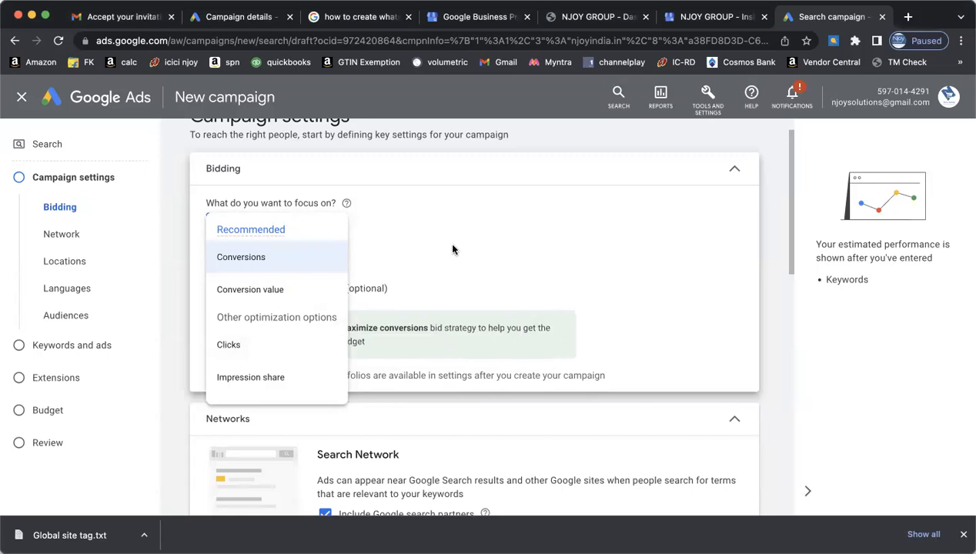
{"action": "left_click", "coordinate": [288, 343]}
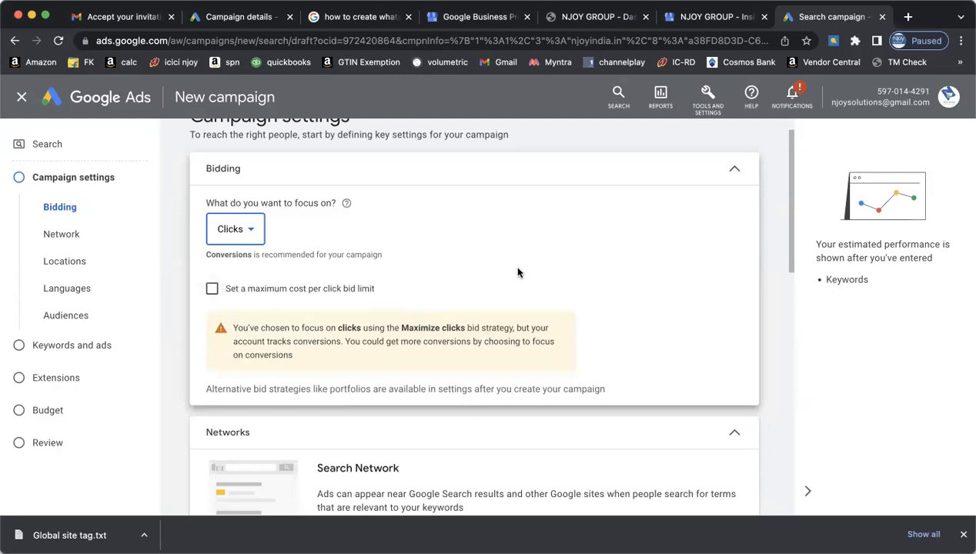
{"action": "scroll", "coordinate": [517, 272], "scroll_direction": "down", "scroll_amount": 1}
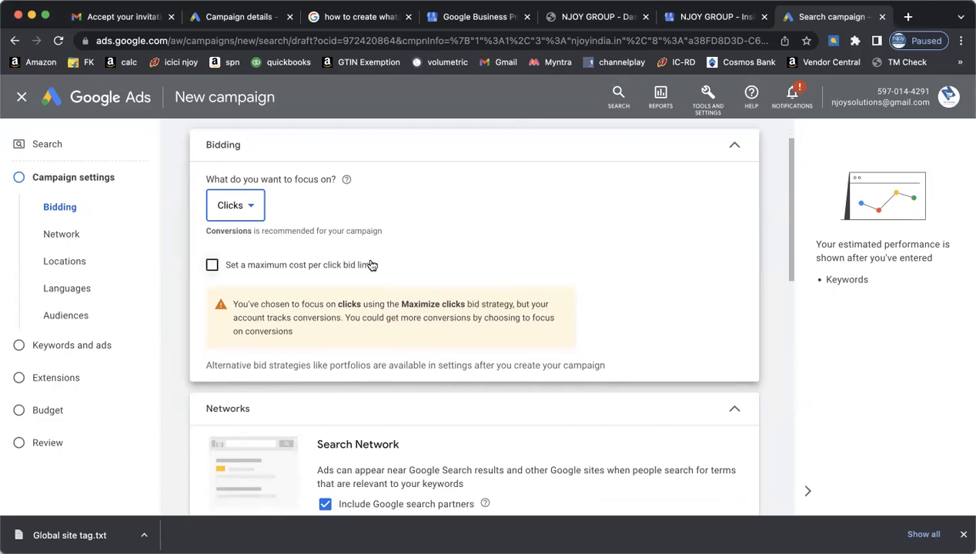
{"action": "left_click", "coordinate": [252, 211]}
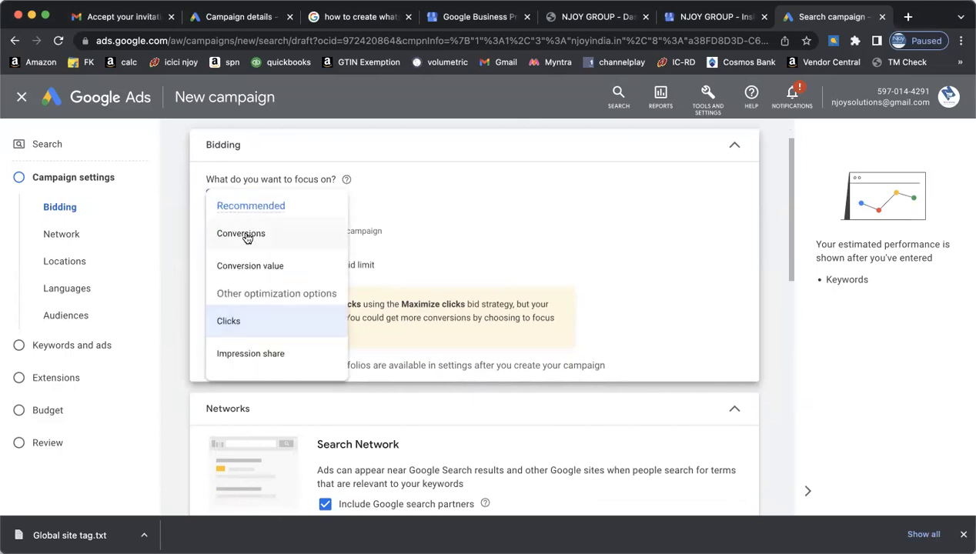
{"action": "left_click", "coordinate": [246, 232]}
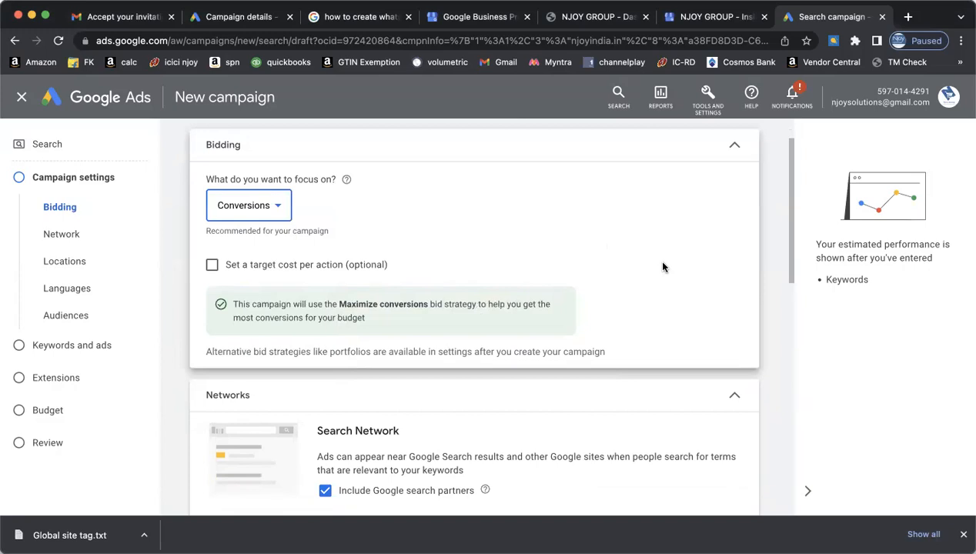
{"action": "scroll", "coordinate": [664, 267], "scroll_direction": "down", "scroll_amount": 1}
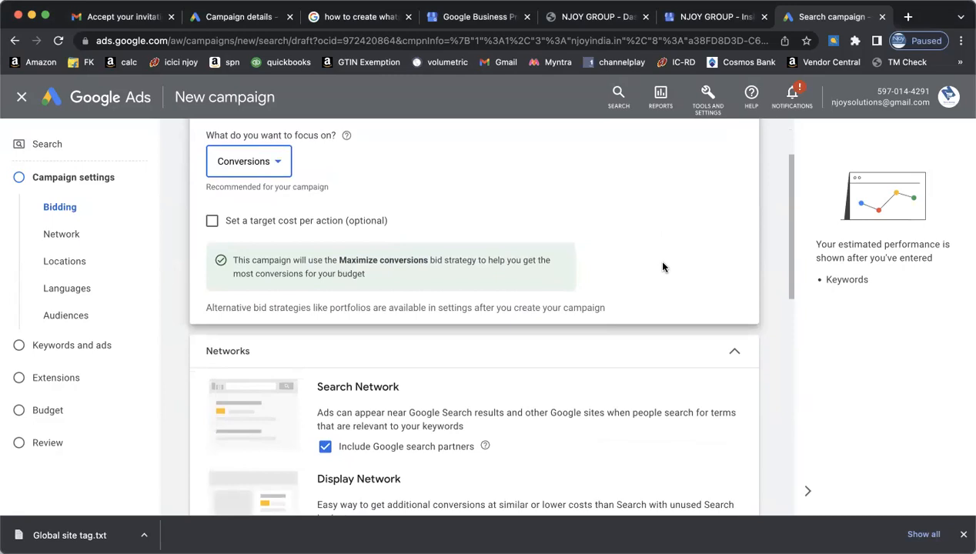
{"action": "scroll", "coordinate": [663, 268], "scroll_direction": "down", "scroll_amount": 1}
{"action": "scroll", "coordinate": [664, 267], "scroll_direction": "down", "scroll_amount": 1}
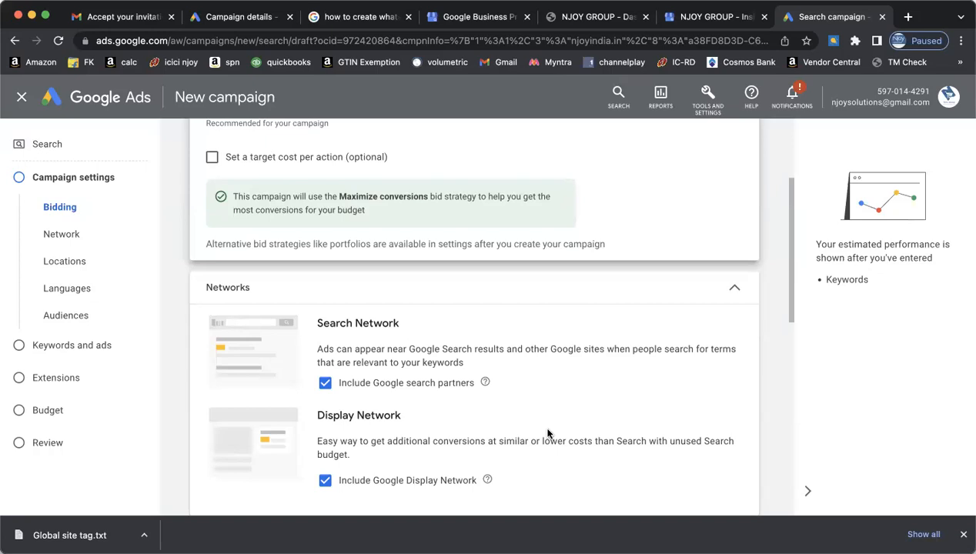
{"action": "key", "text": "super+shift+a"}
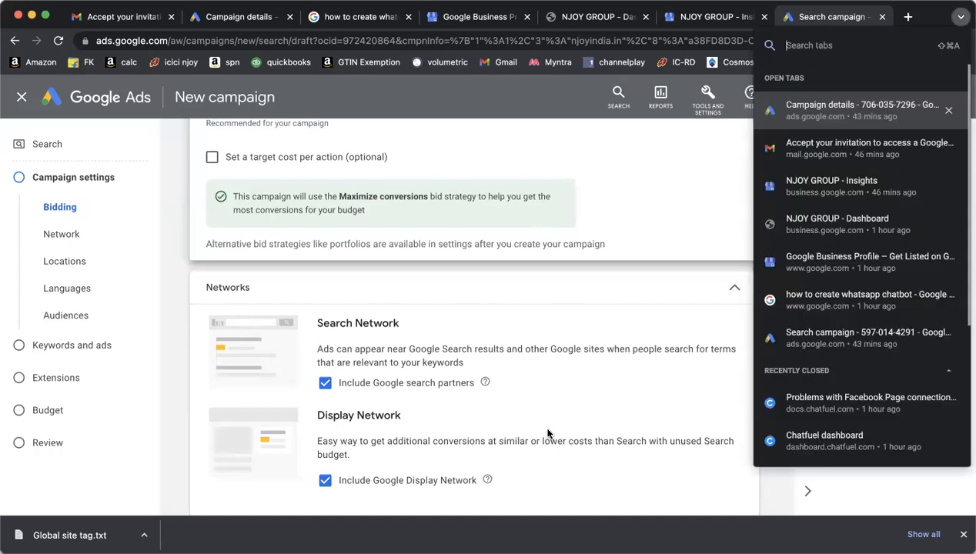
{"action": "key", "text": "Escape"}
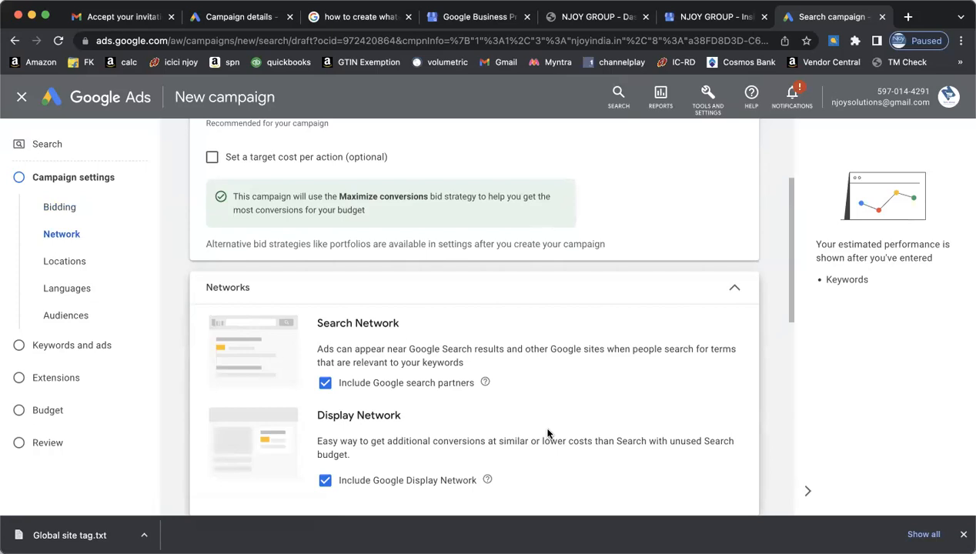
{"action": "scroll", "coordinate": [548, 433], "scroll_direction": "down", "scroll_amount": 2}
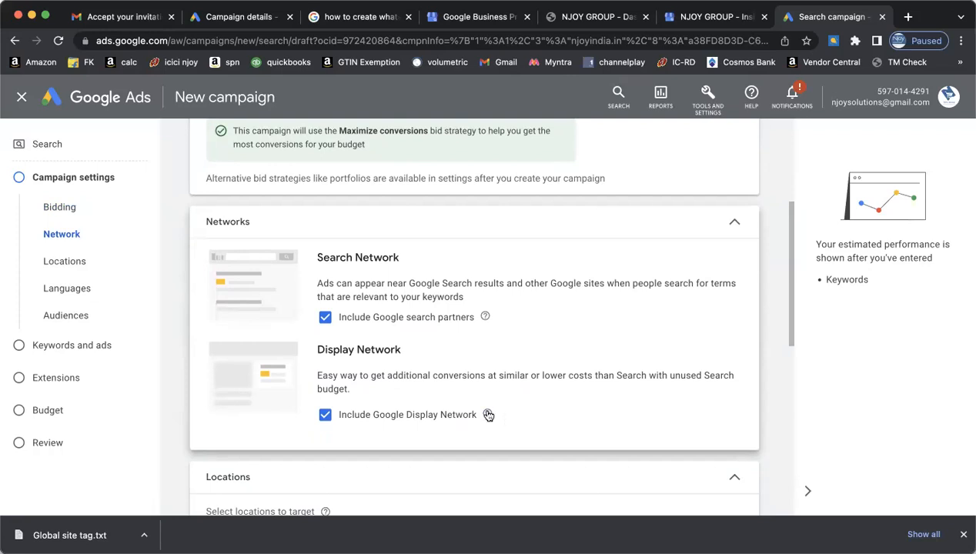
- Pick India, expand Location options, then switch location targeting to 'Enter another location'
{"action": "mouse_move", "coordinate": [488, 415]}
{"action": "scroll", "coordinate": [566, 418], "scroll_direction": "down", "scroll_amount": 3}
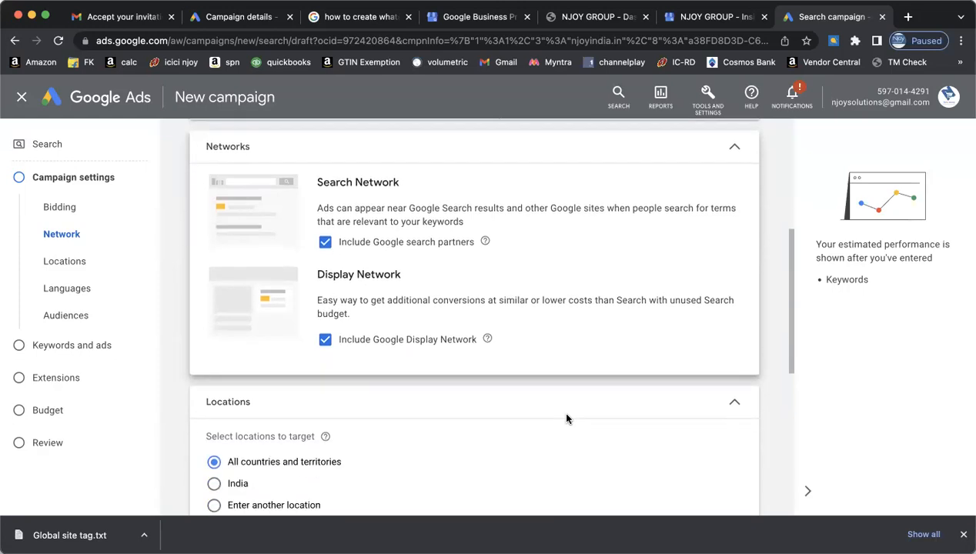
{"action": "scroll", "coordinate": [566, 419], "scroll_direction": "down", "scroll_amount": 1}
{"action": "scroll", "coordinate": [567, 418], "scroll_direction": "down", "scroll_amount": 1}
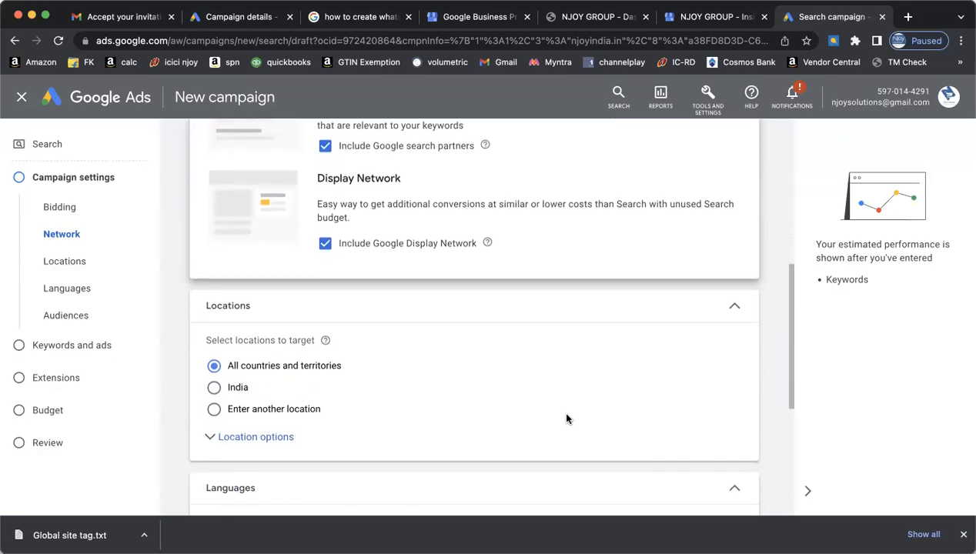
{"action": "scroll", "coordinate": [566, 418], "scroll_direction": "up", "scroll_amount": 2}
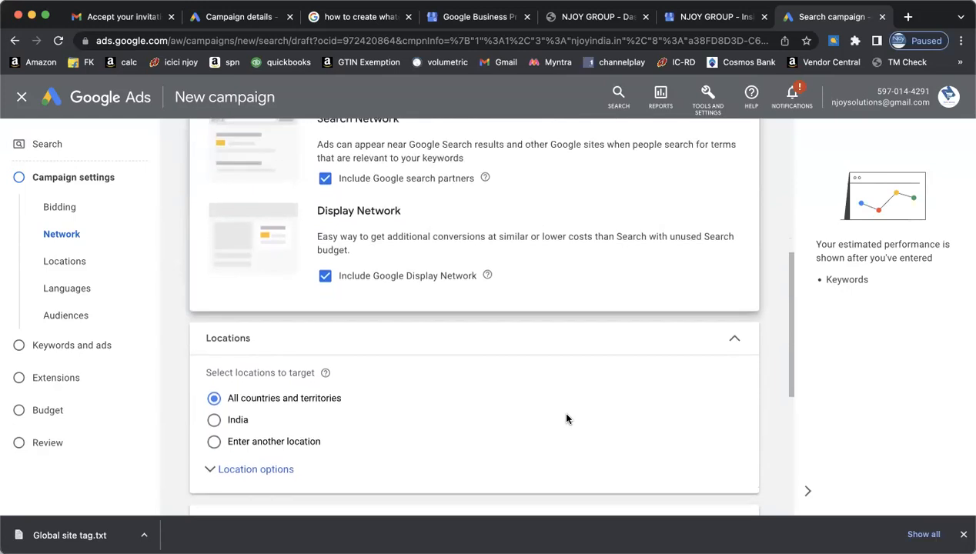
{"action": "scroll", "coordinate": [567, 419], "scroll_direction": "down", "scroll_amount": 3}
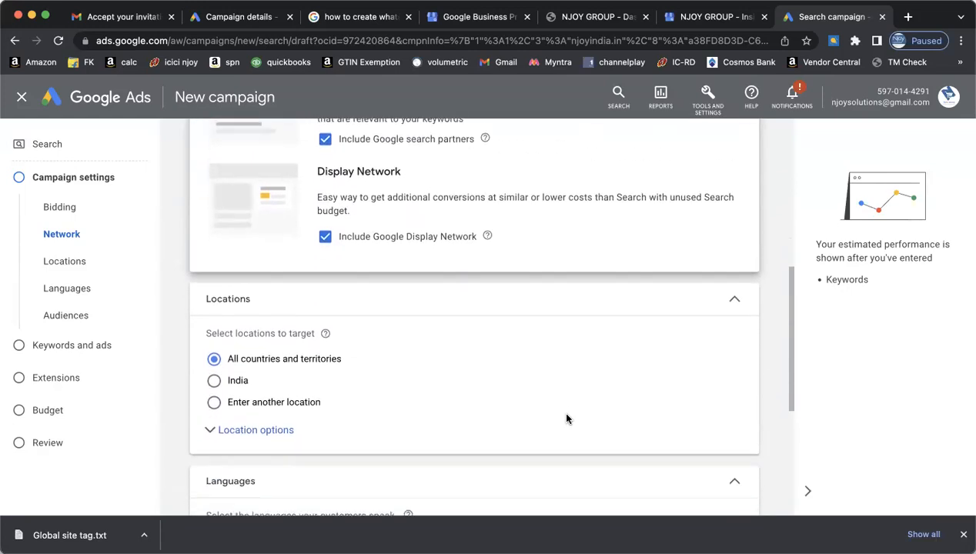
{"action": "left_click", "coordinate": [214, 339]}
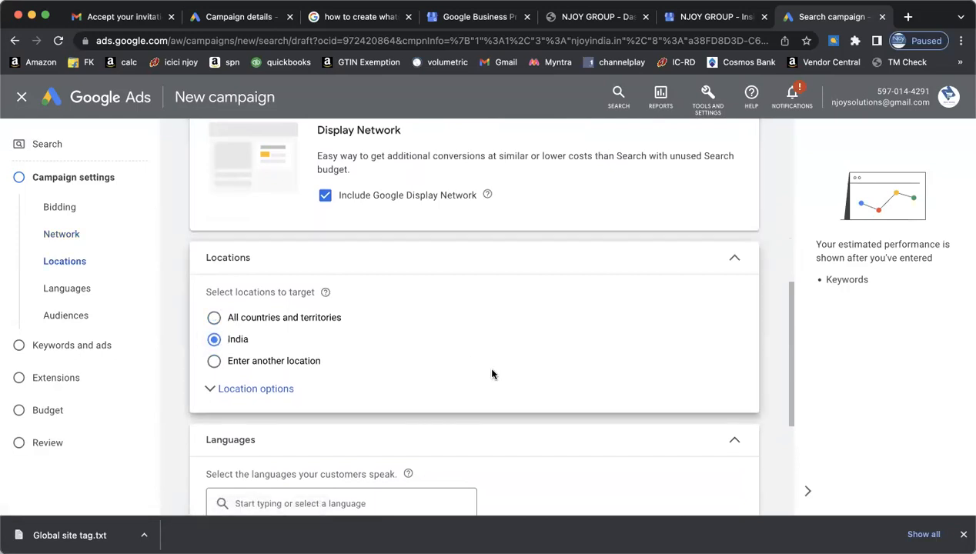
{"action": "left_click", "coordinate": [238, 393]}
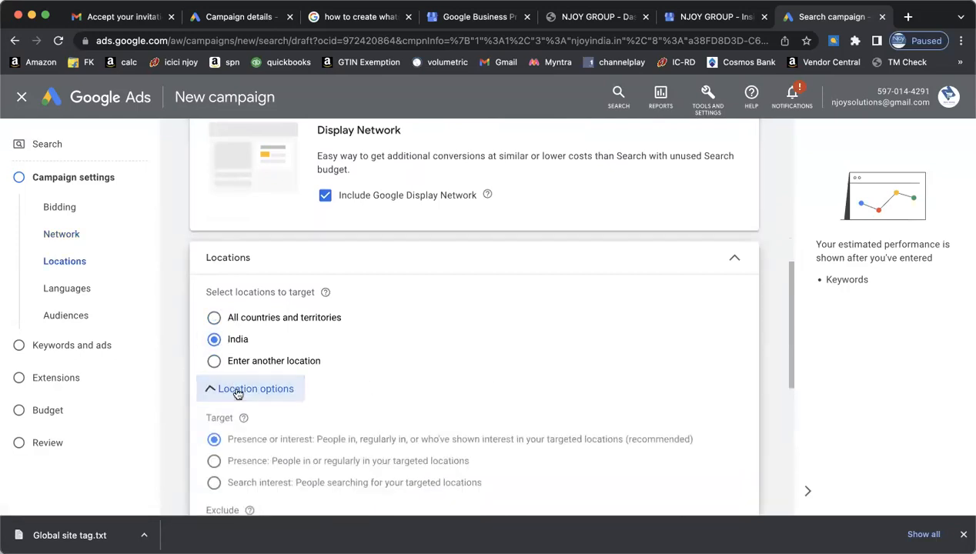
{"action": "scroll", "coordinate": [409, 406], "scroll_direction": "down", "scroll_amount": 2}
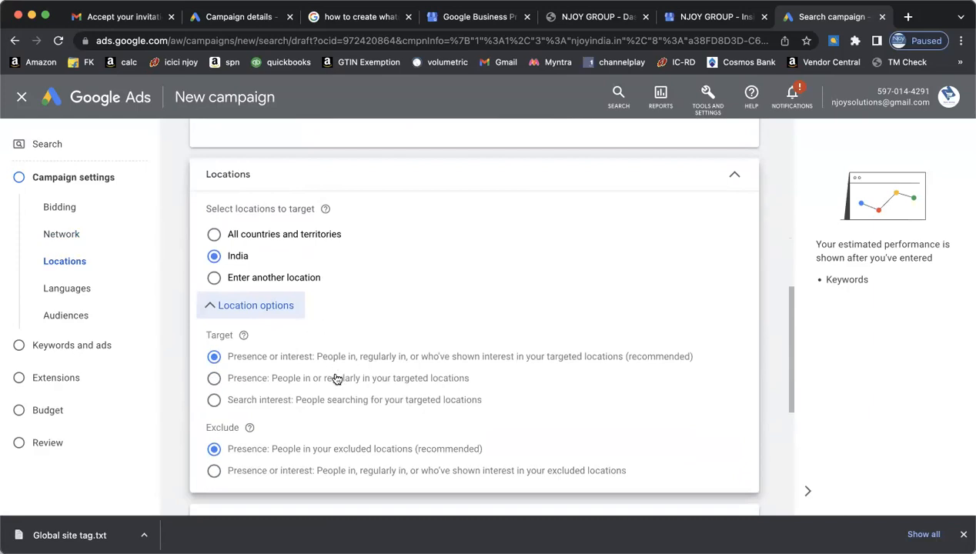
{"action": "scroll", "coordinate": [566, 418], "scroll_direction": "down", "scroll_amount": 2}
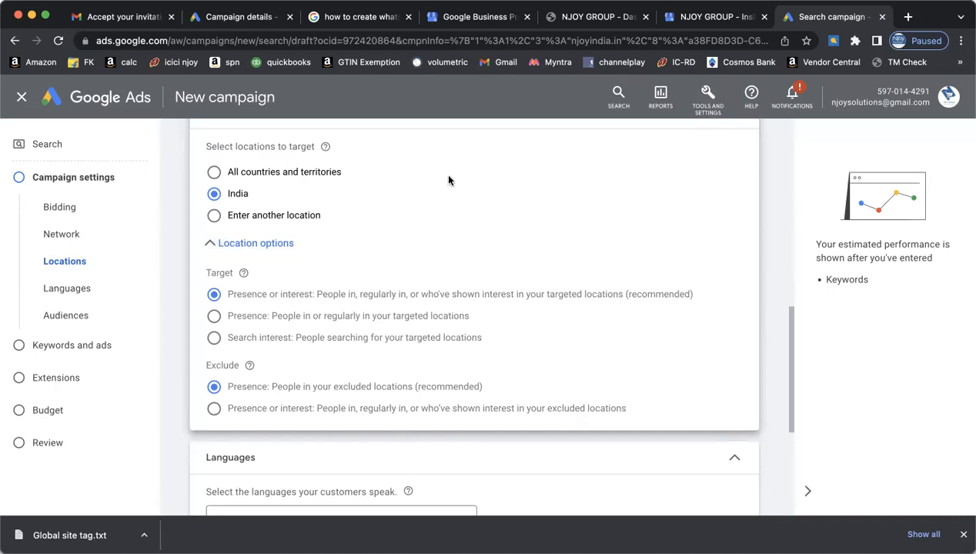
{"action": "left_click", "coordinate": [213, 216]}
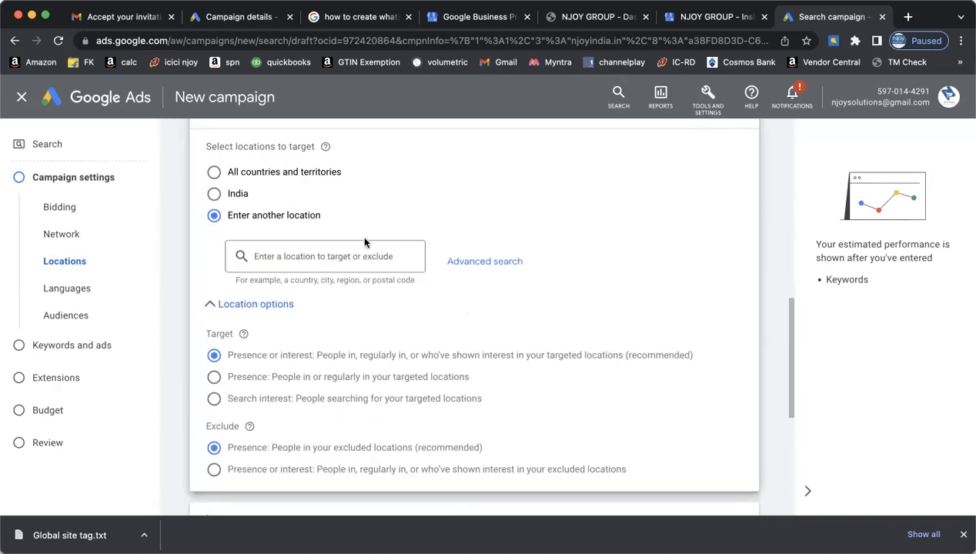
- Search 'ahmed' in Advanced search and save Ahmedabad, Gujarat, India as the targeted city
{"action": "left_click", "coordinate": [485, 262]}
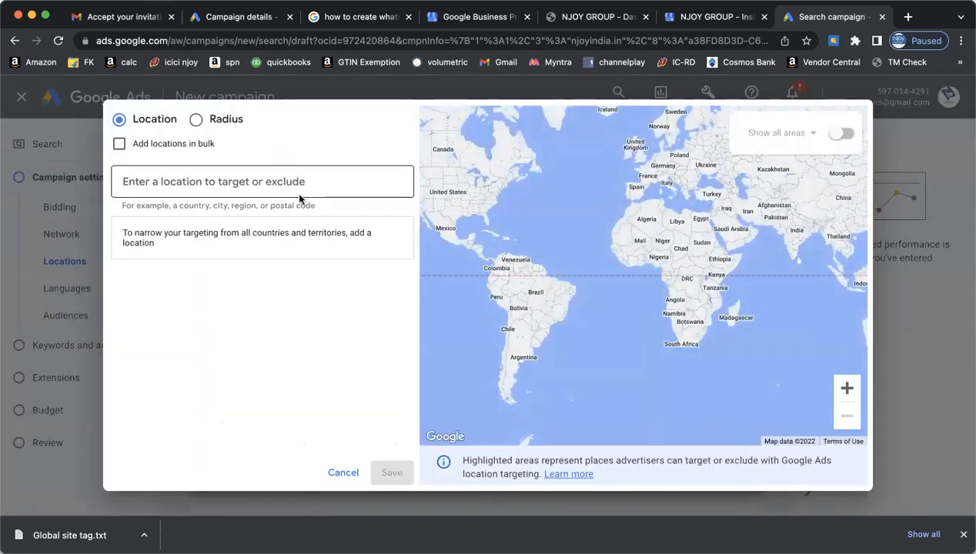
{"action": "left_click", "coordinate": [292, 183]}
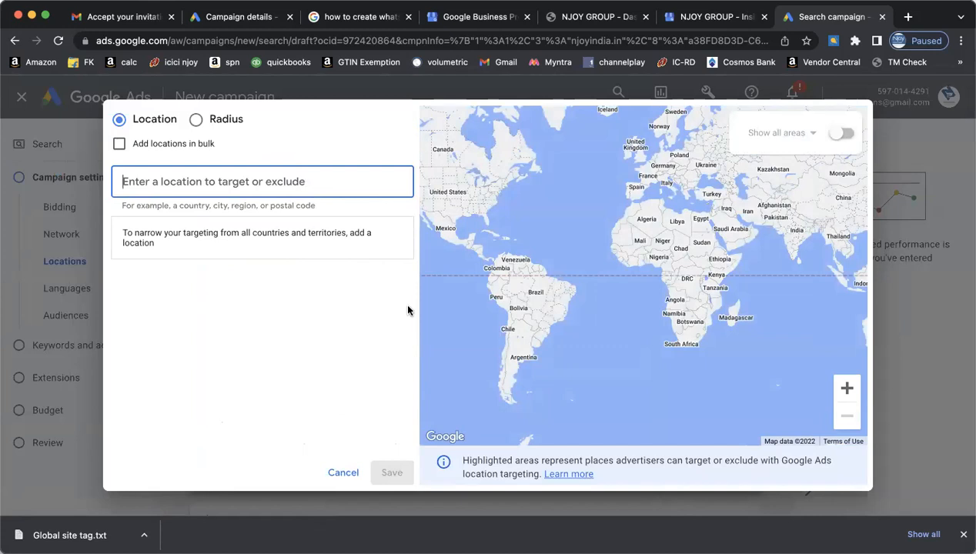
{"action": "type", "text": "ahmed"}
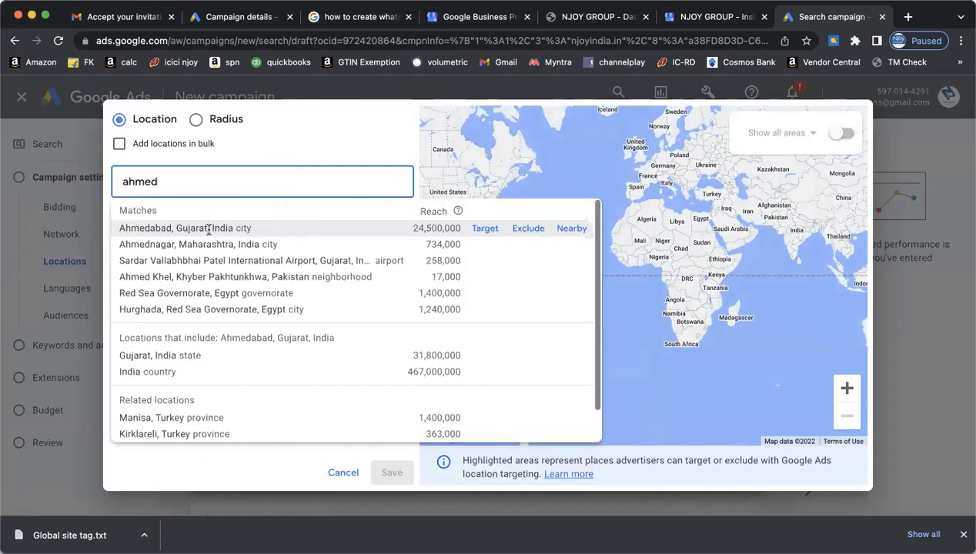
{"action": "left_click", "coordinate": [206, 227]}
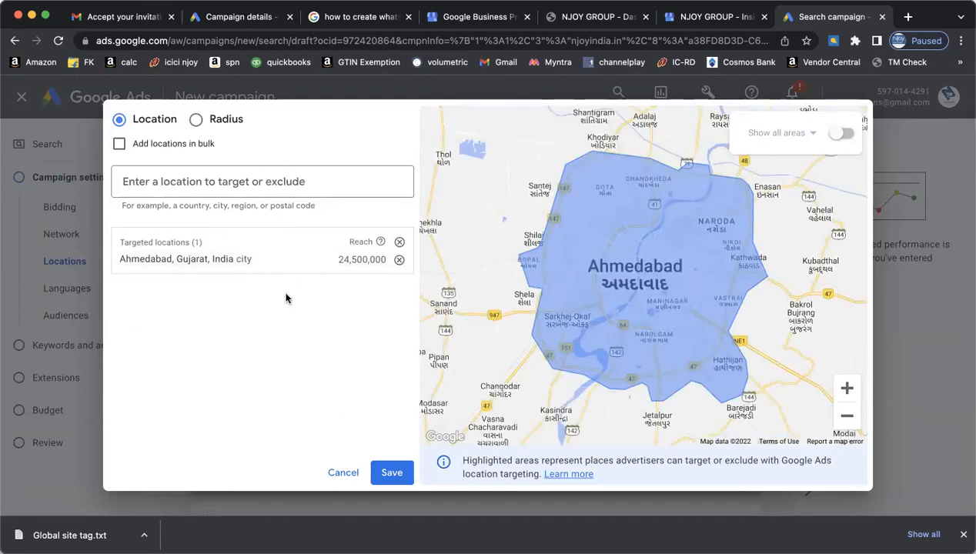
{"action": "left_click", "coordinate": [392, 473]}
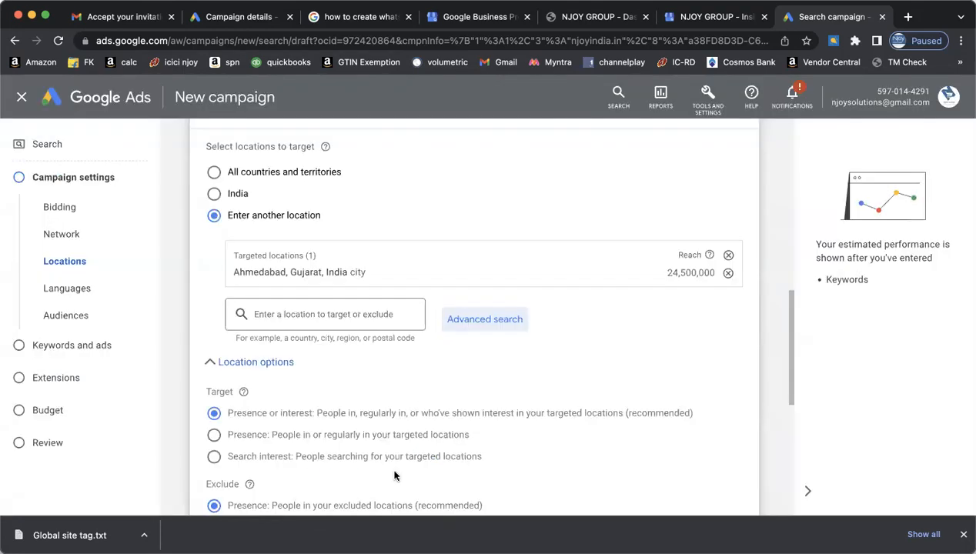
{"action": "left_click", "coordinate": [597, 367]}
{"action": "scroll", "coordinate": [596, 367], "scroll_direction": "down", "scroll_amount": 1}
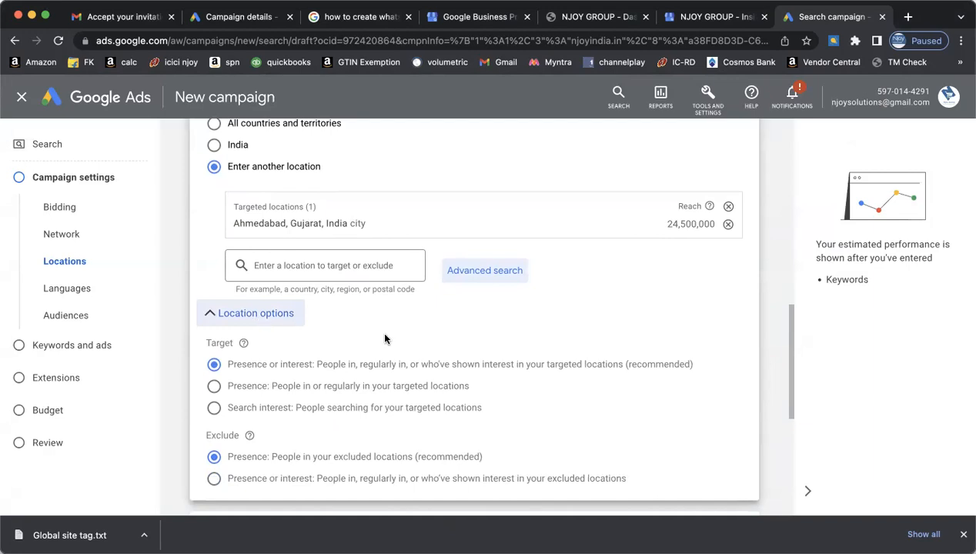
{"action": "scroll", "coordinate": [559, 376], "scroll_direction": "down", "scroll_amount": 2}
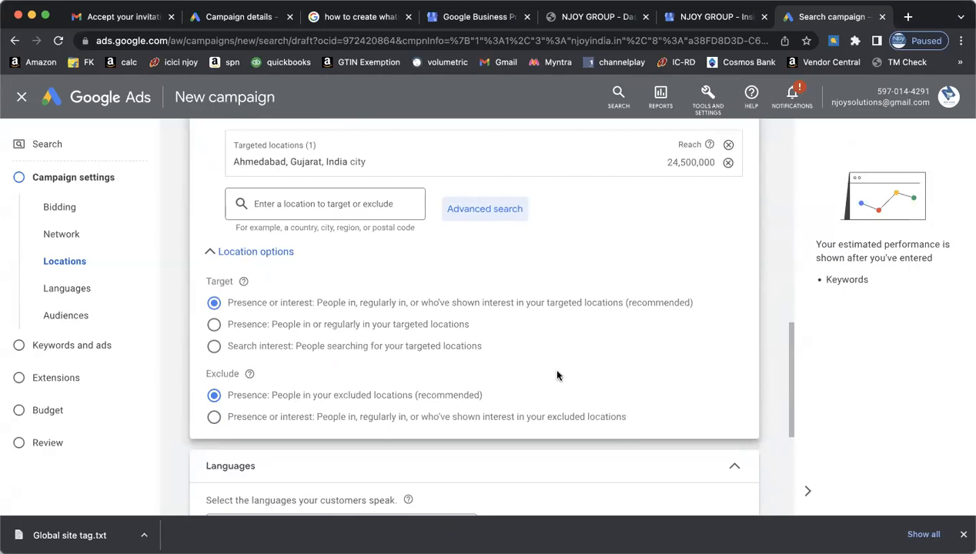
{"action": "scroll", "coordinate": [558, 376], "scroll_direction": "down", "scroll_amount": 1}
{"action": "scroll", "coordinate": [558, 376], "scroll_direction": "up", "scroll_amount": 1}
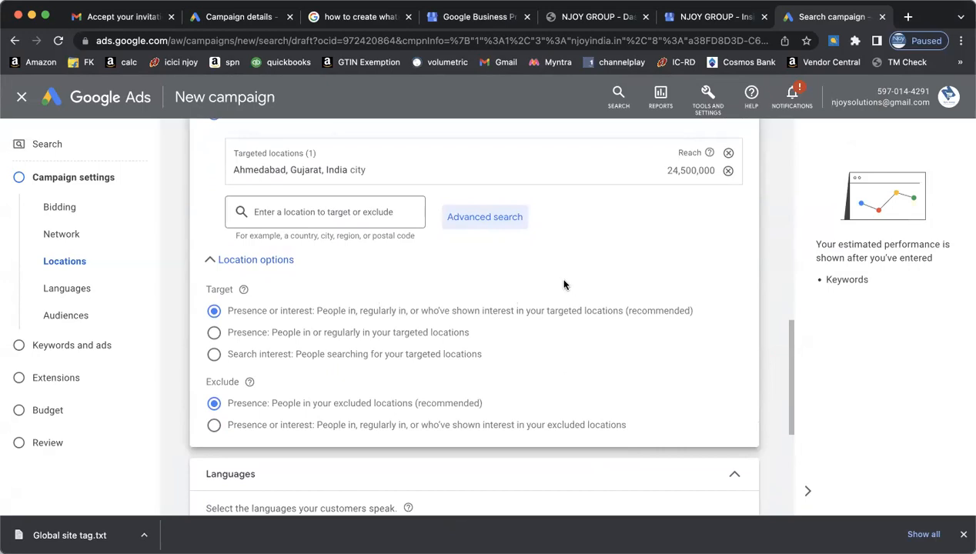
{"action": "scroll", "coordinate": [564, 285], "scroll_direction": "down", "scroll_amount": 3}
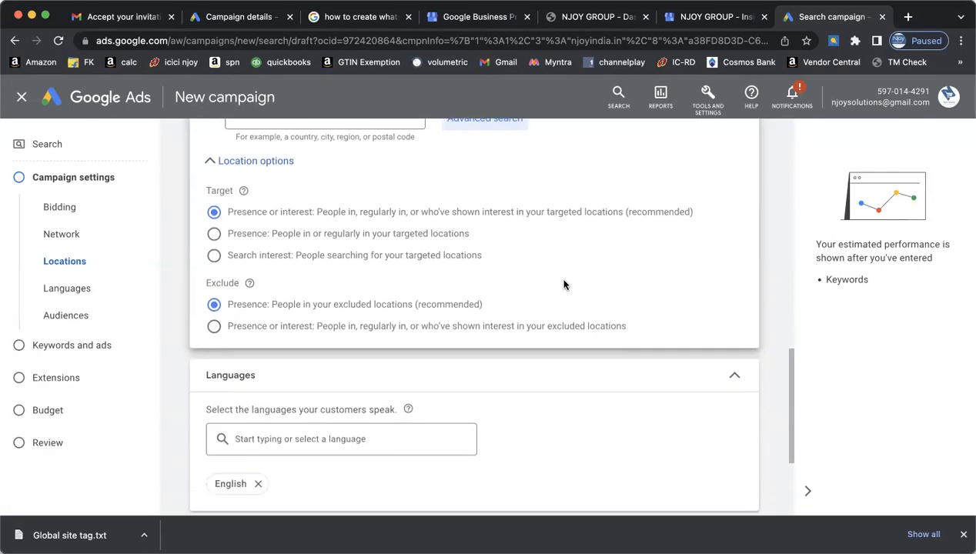
{"action": "scroll", "coordinate": [563, 285], "scroll_direction": "down", "scroll_amount": 1}
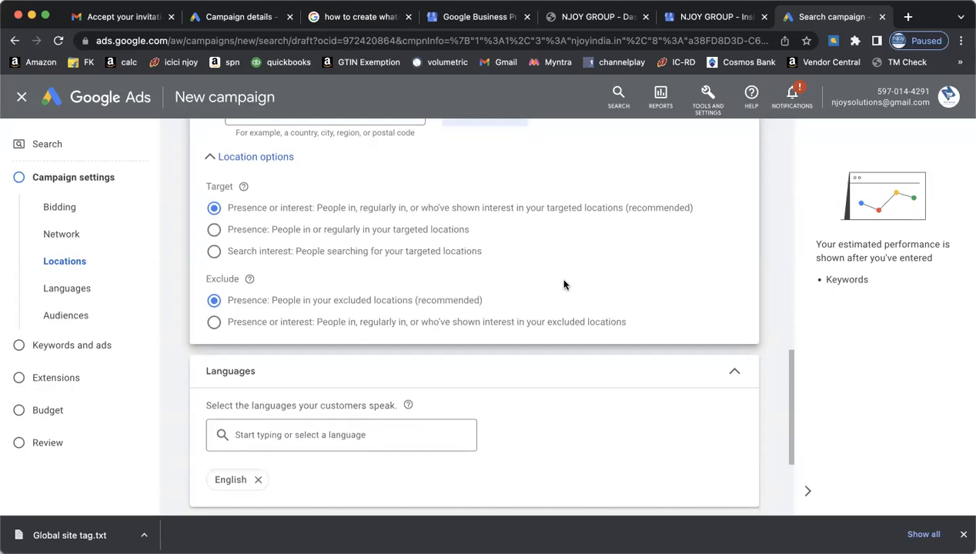
{"action": "scroll", "coordinate": [564, 285], "scroll_direction": "down", "scroll_amount": 4}
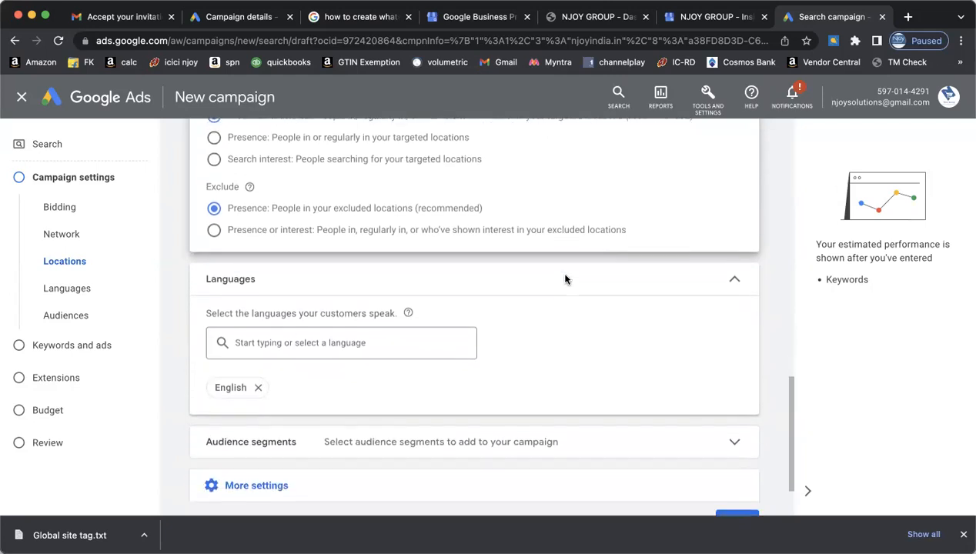
- Tick Hindi and Gujarati in the language list so they join English
{"action": "left_click", "coordinate": [330, 297]}
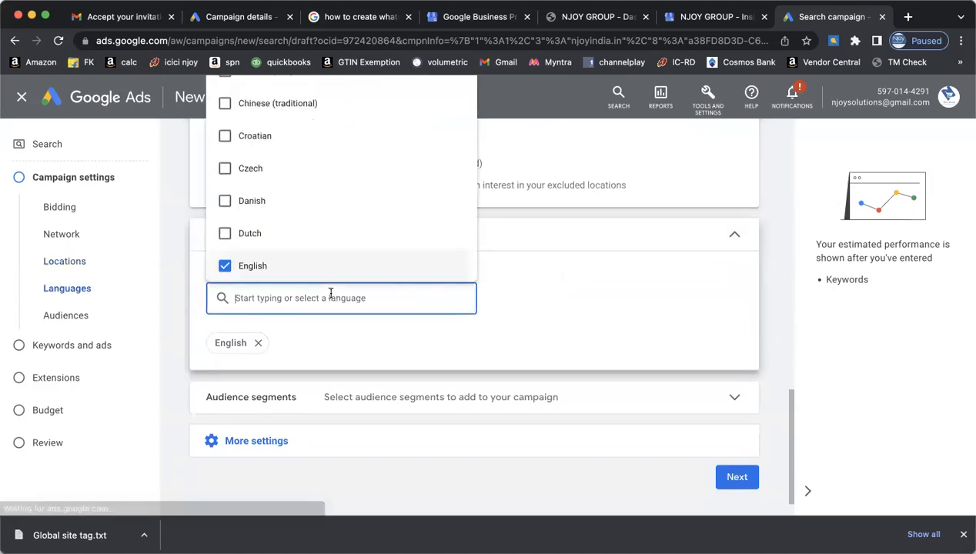
{"action": "scroll", "coordinate": [326, 205], "scroll_direction": "up", "scroll_amount": 4}
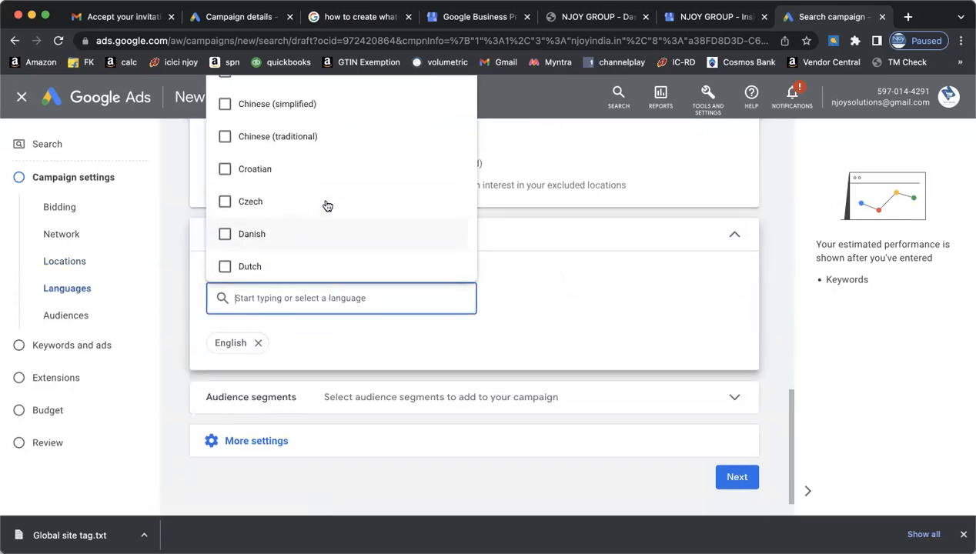
{"action": "scroll", "coordinate": [326, 205], "scroll_direction": "down", "scroll_amount": 8}
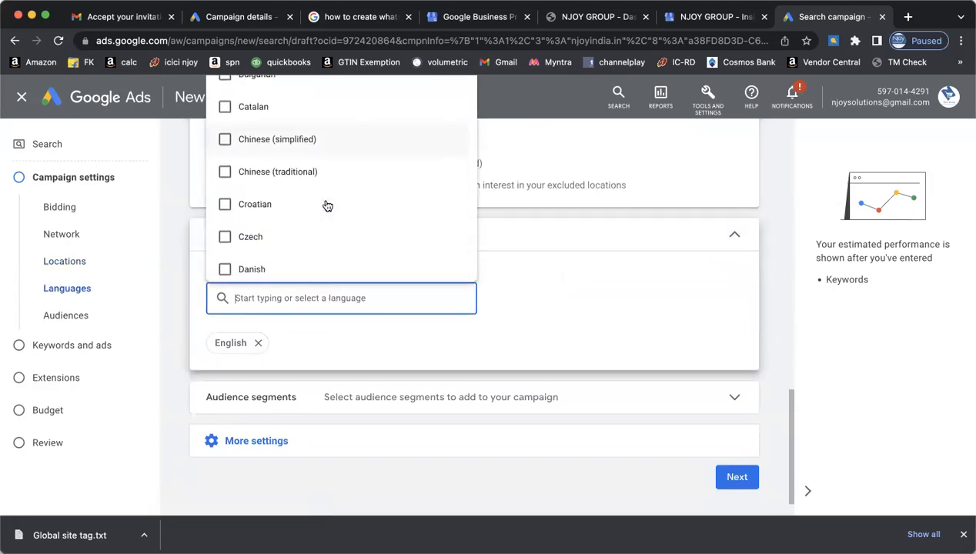
{"action": "scroll", "coordinate": [327, 205], "scroll_direction": "down", "scroll_amount": 6}
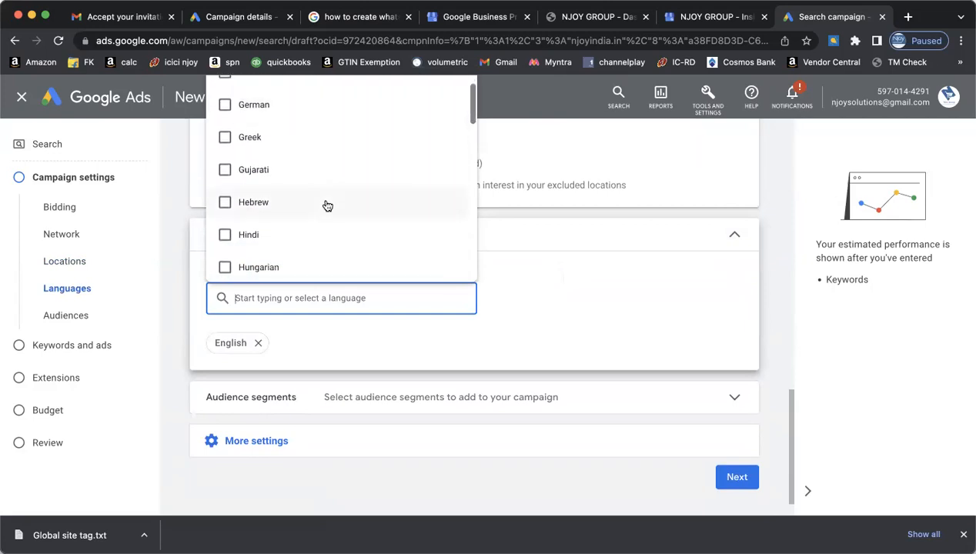
{"action": "left_click", "coordinate": [225, 235]}
{"action": "left_click", "coordinate": [224, 170]}
{"action": "left_click", "coordinate": [593, 320]}
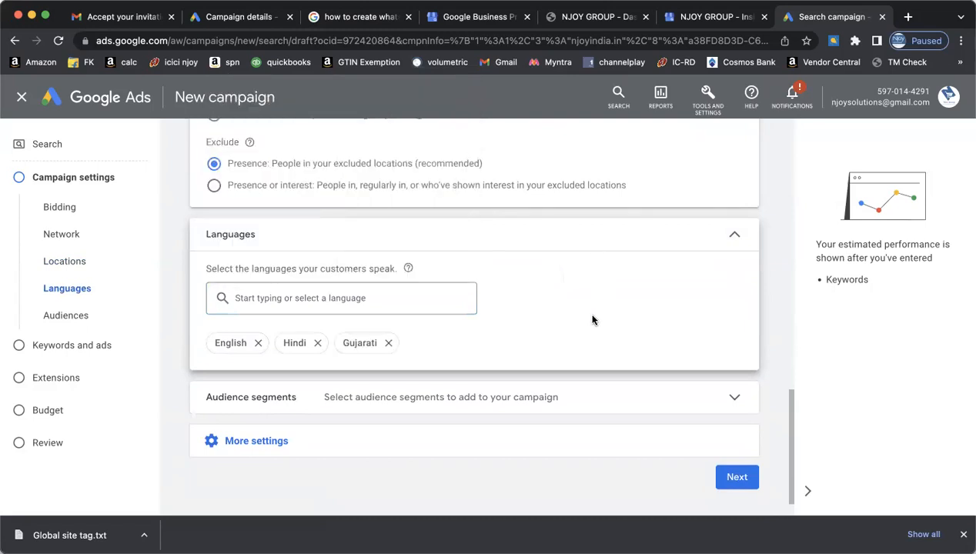
{"action": "scroll", "coordinate": [593, 321], "scroll_direction": "down", "scroll_amount": 1}
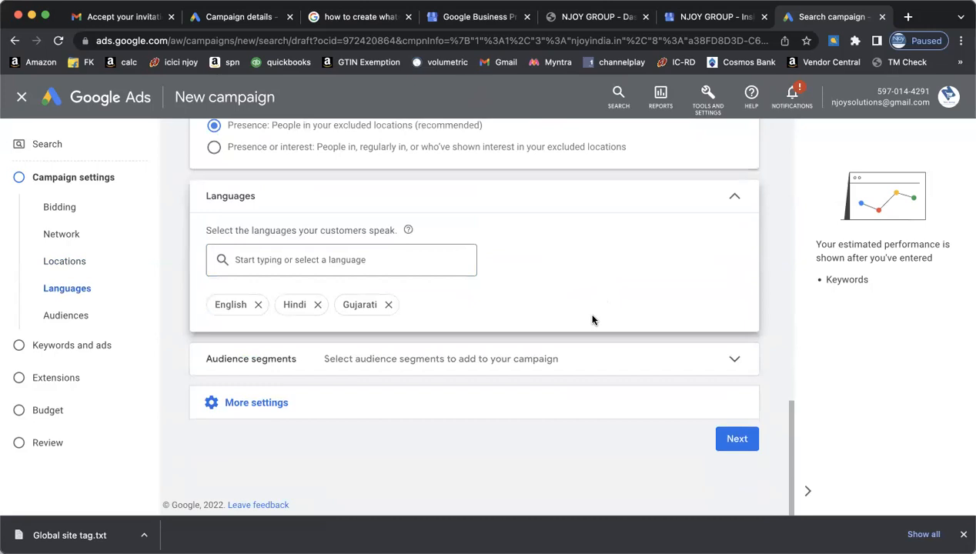
- Expand Audience segments and browse to 'Who they are (Detailed demographics)'
{"action": "left_click", "coordinate": [693, 408]}
{"action": "left_click", "coordinate": [678, 372]}
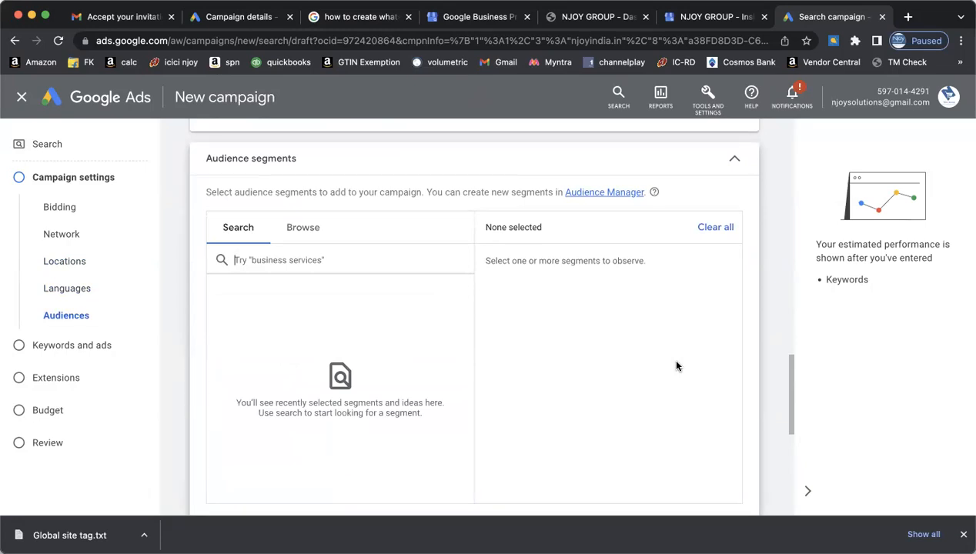
{"action": "left_click", "coordinate": [302, 229]}
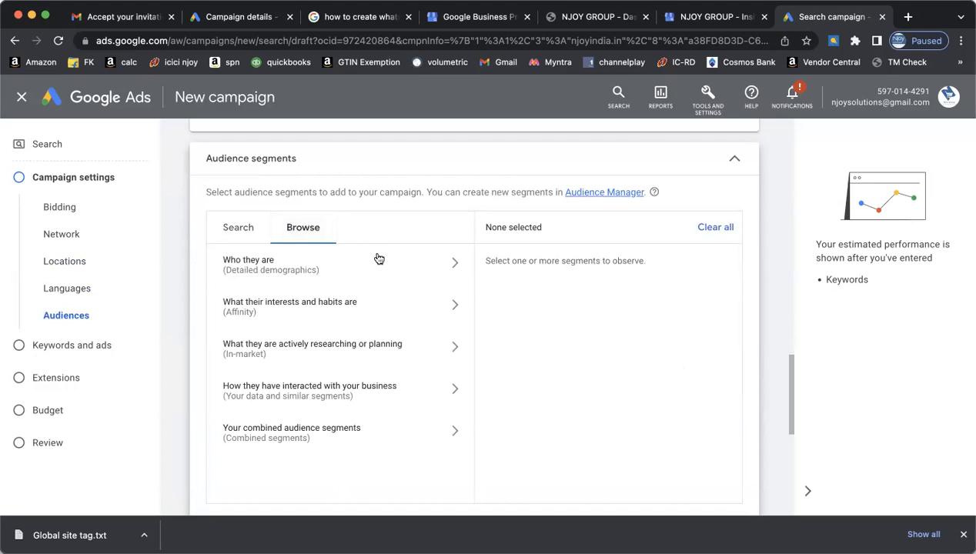
{"action": "left_click", "coordinate": [454, 266]}
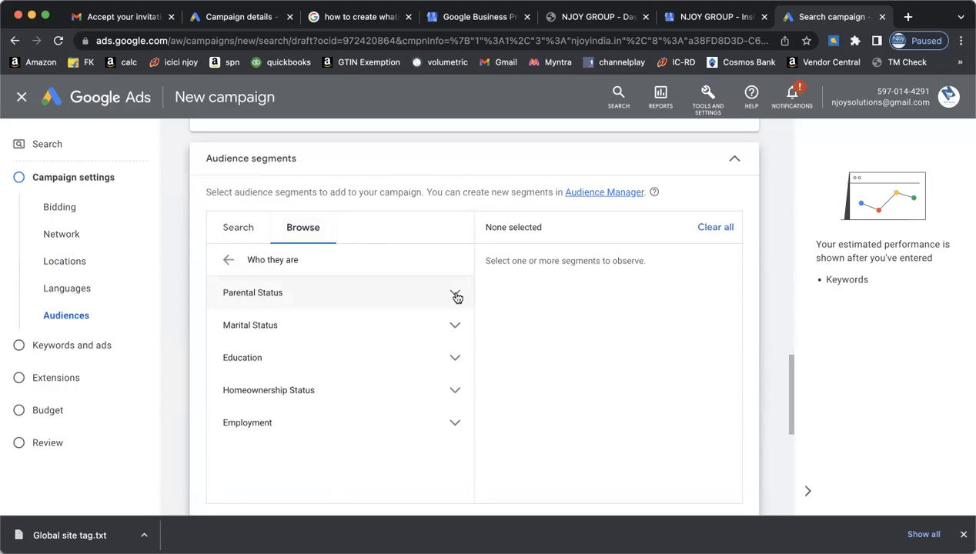
- Add the Parents of Preschoolers (4-5 years) segment under Parental Status
{"action": "left_click", "coordinate": [456, 297]}
{"action": "left_click", "coordinate": [455, 328]}
{"action": "scroll", "coordinate": [449, 384], "scroll_direction": "down", "scroll_amount": 3}
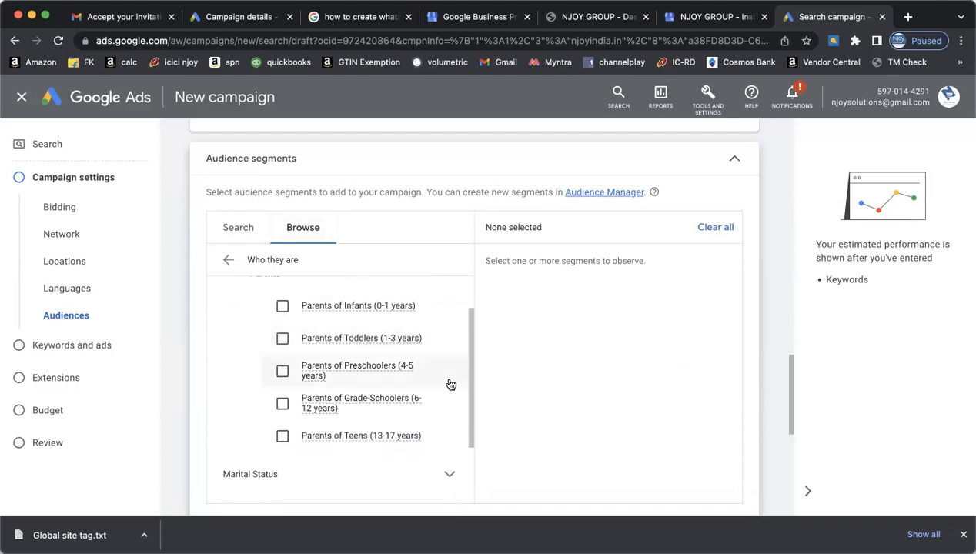
{"action": "left_click", "coordinate": [283, 339]}
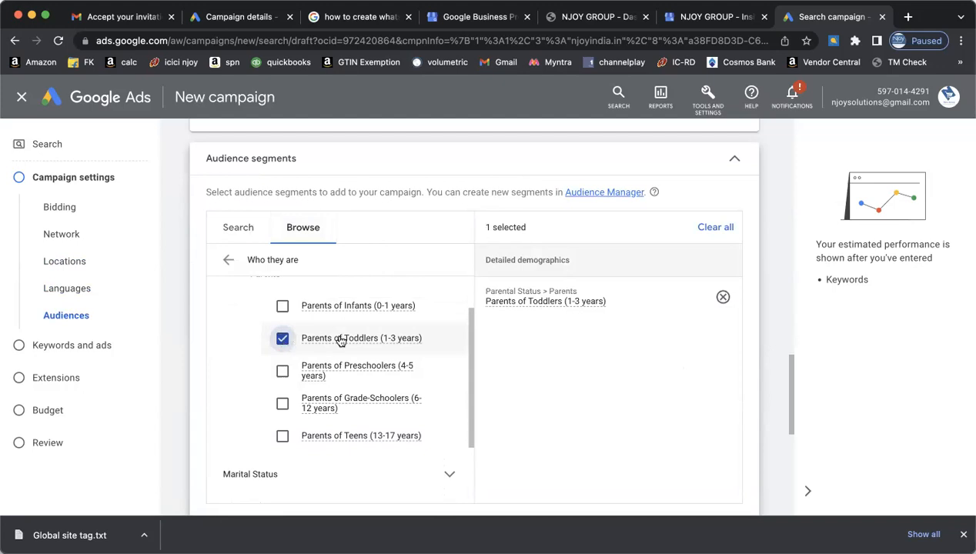
{"action": "left_click", "coordinate": [282, 339]}
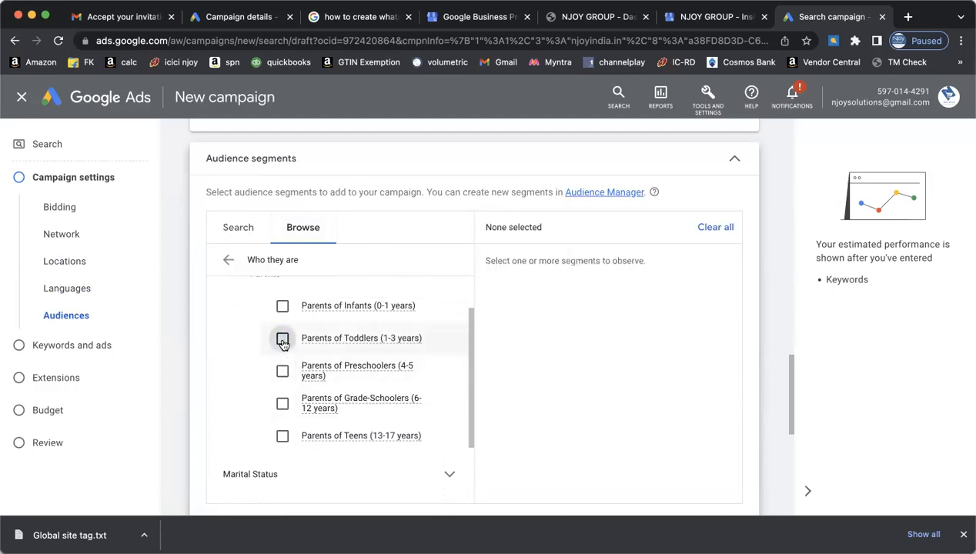
{"action": "scroll", "coordinate": [450, 392], "scroll_direction": "down", "scroll_amount": 3}
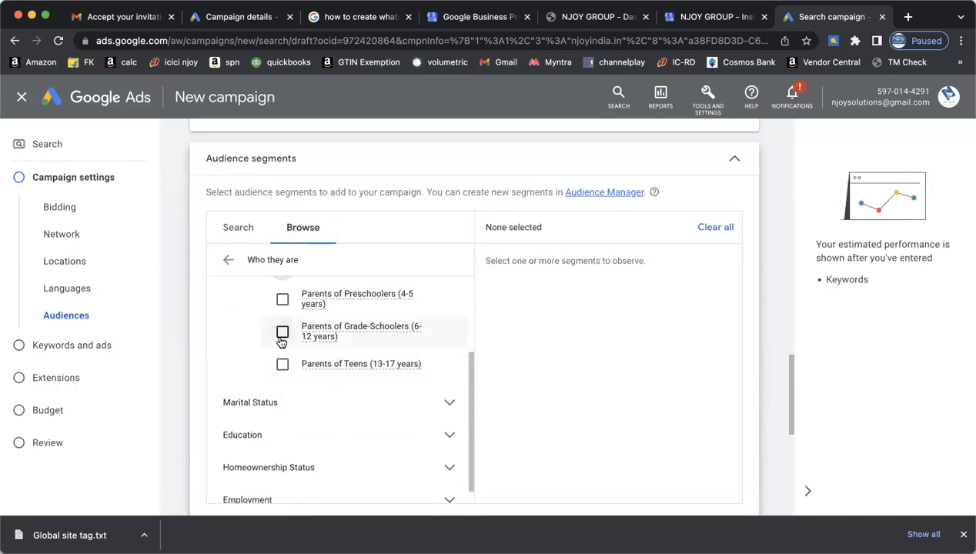
{"action": "scroll", "coordinate": [416, 314], "scroll_direction": "up", "scroll_amount": 2}
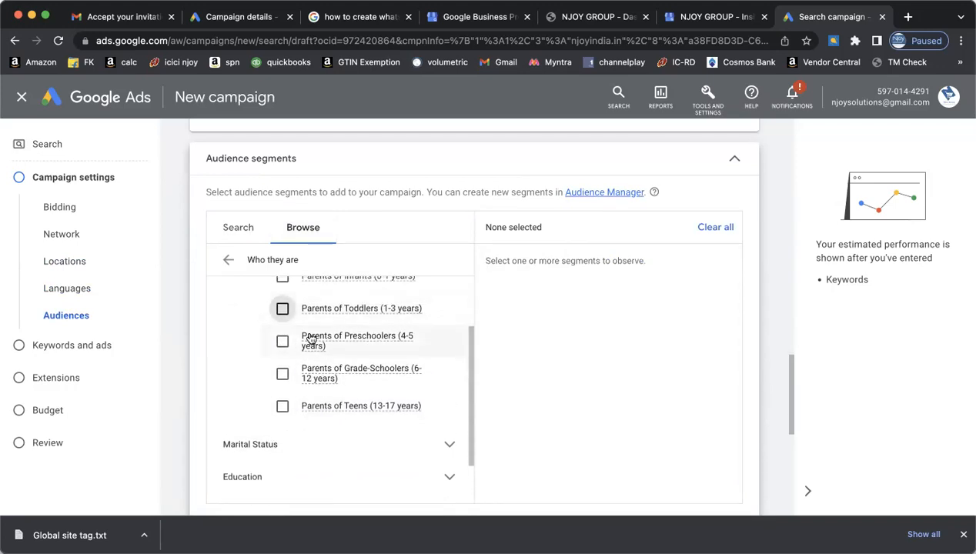
{"action": "left_click", "coordinate": [282, 343]}
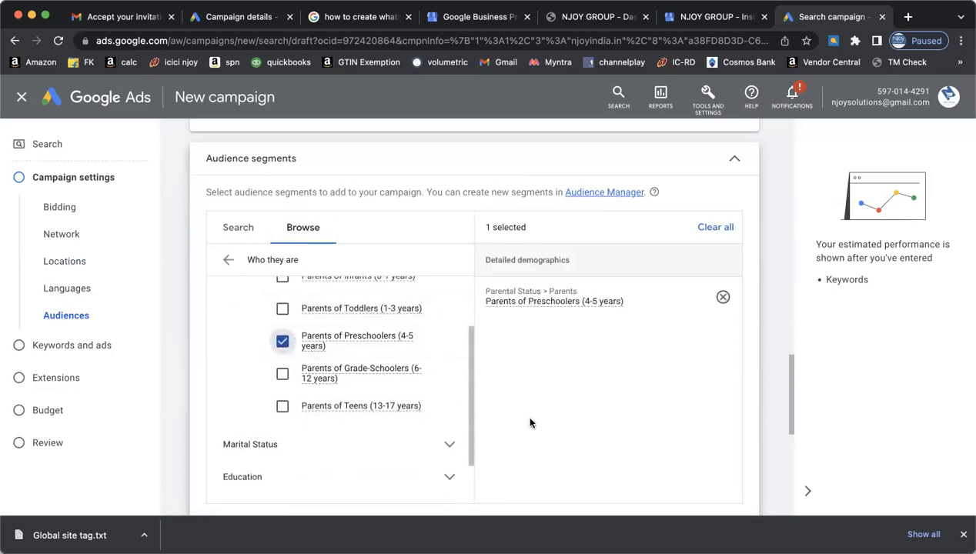
- Add the Single, In a Relationship and Married marital status segments
{"action": "left_click", "coordinate": [450, 444]}
{"action": "scroll", "coordinate": [408, 437], "scroll_direction": "down", "scroll_amount": 4}
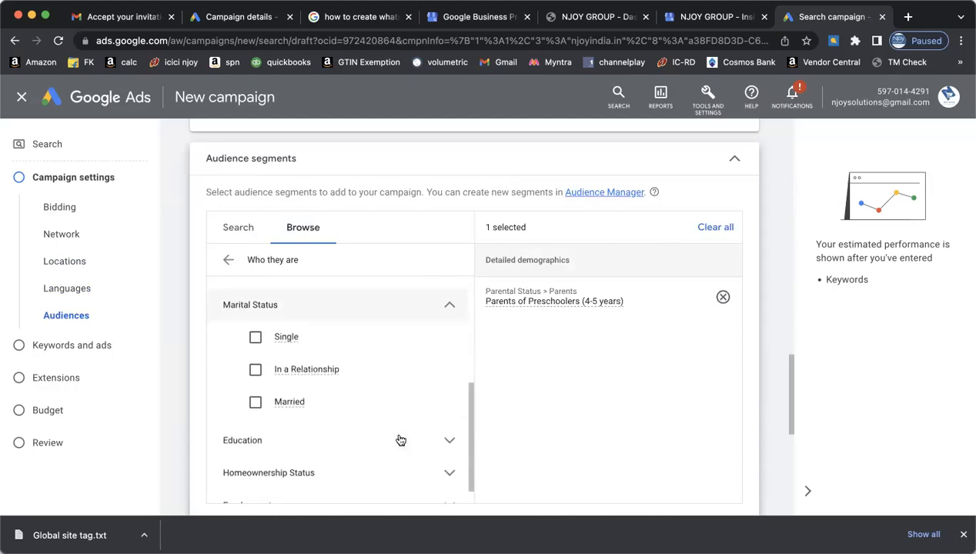
{"action": "left_click", "coordinate": [254, 337]}
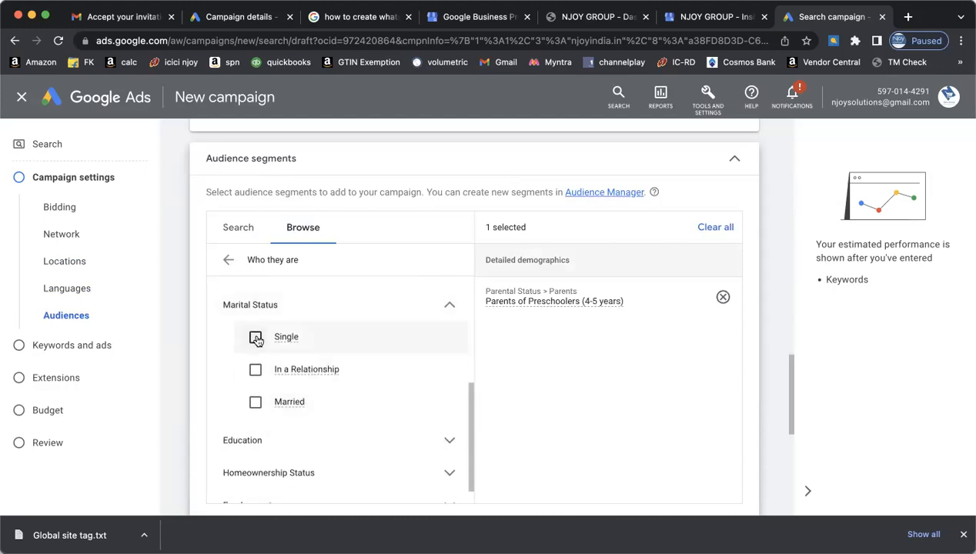
{"action": "left_click", "coordinate": [257, 370]}
{"action": "left_click", "coordinate": [255, 402]}
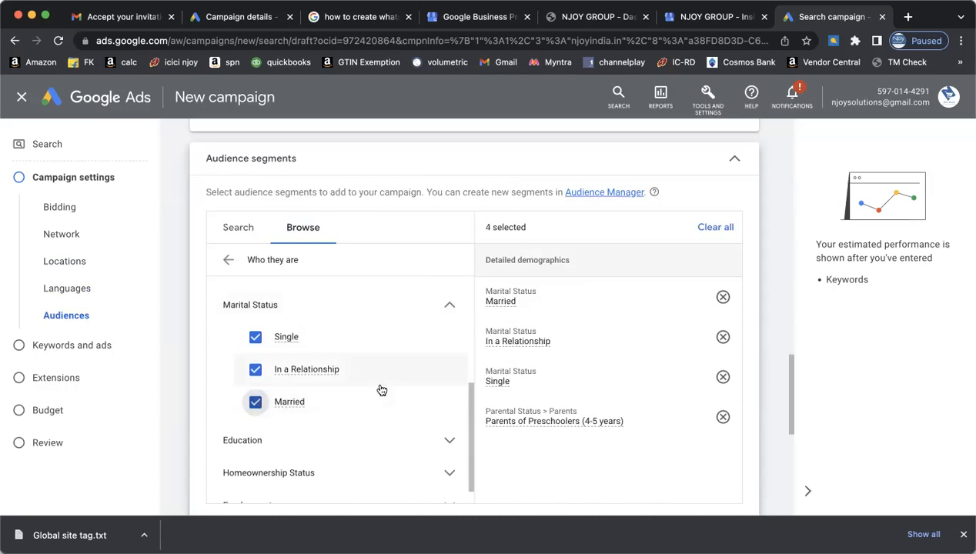
{"action": "scroll", "coordinate": [381, 390], "scroll_direction": "down", "scroll_amount": 1}
{"action": "left_click", "coordinate": [450, 283]}
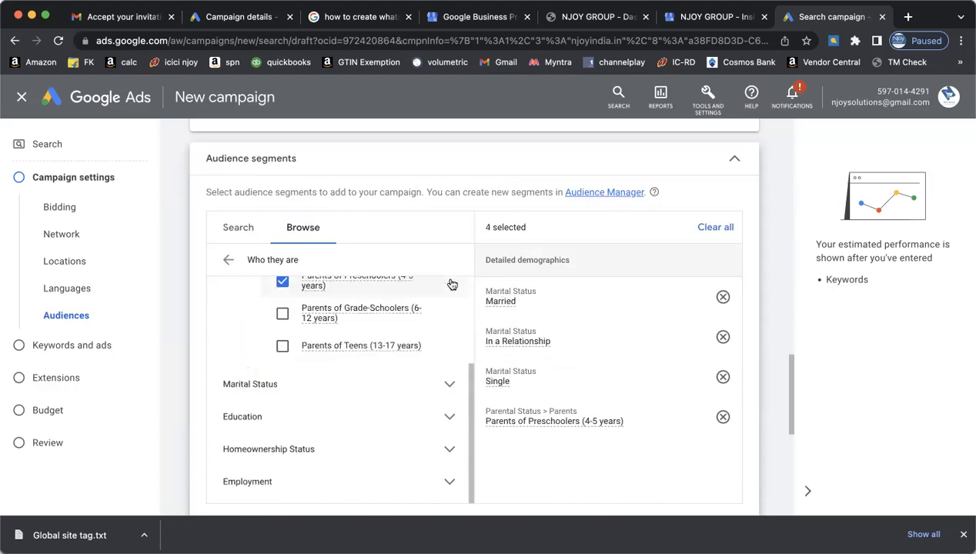
{"action": "scroll", "coordinate": [449, 326], "scroll_direction": "up", "scroll_amount": 3}
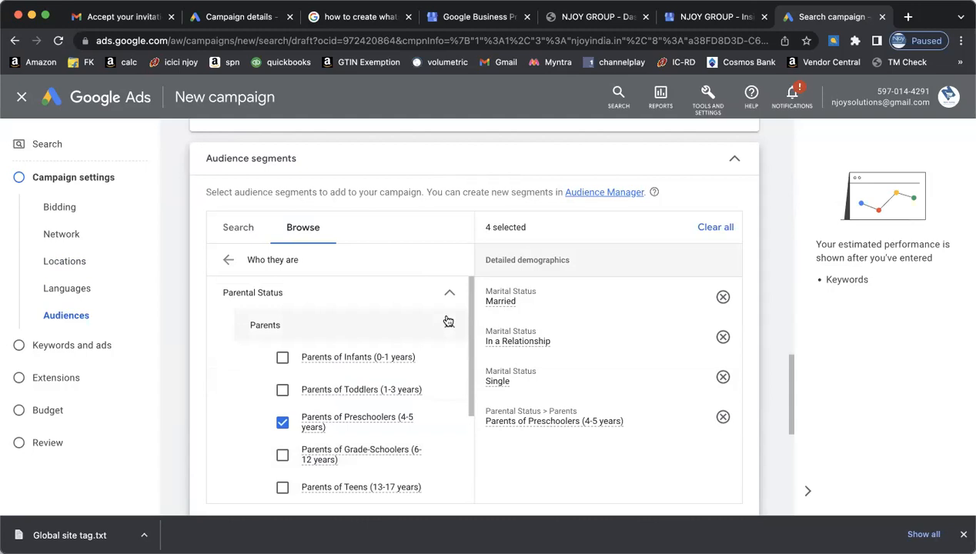
{"action": "left_click", "coordinate": [450, 326]}
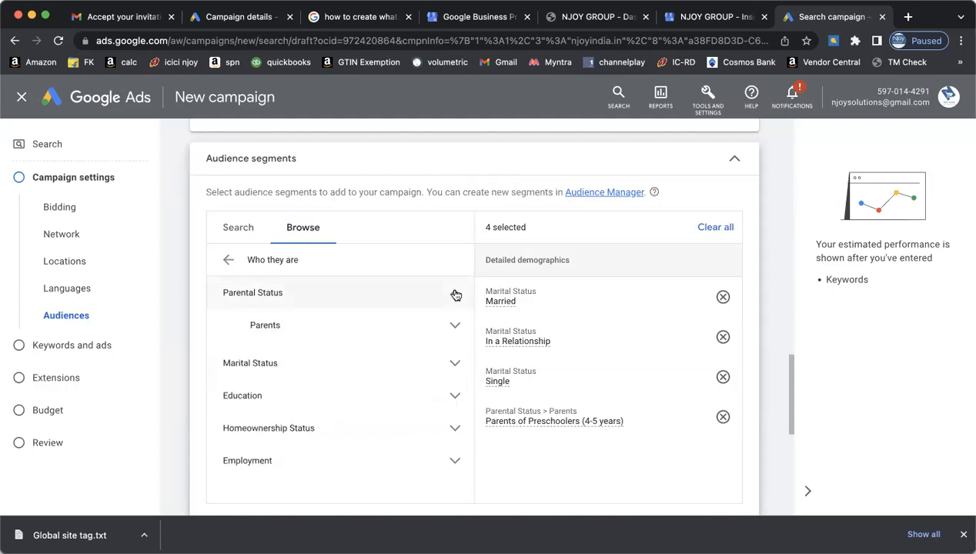
{"action": "left_click", "coordinate": [453, 292]}
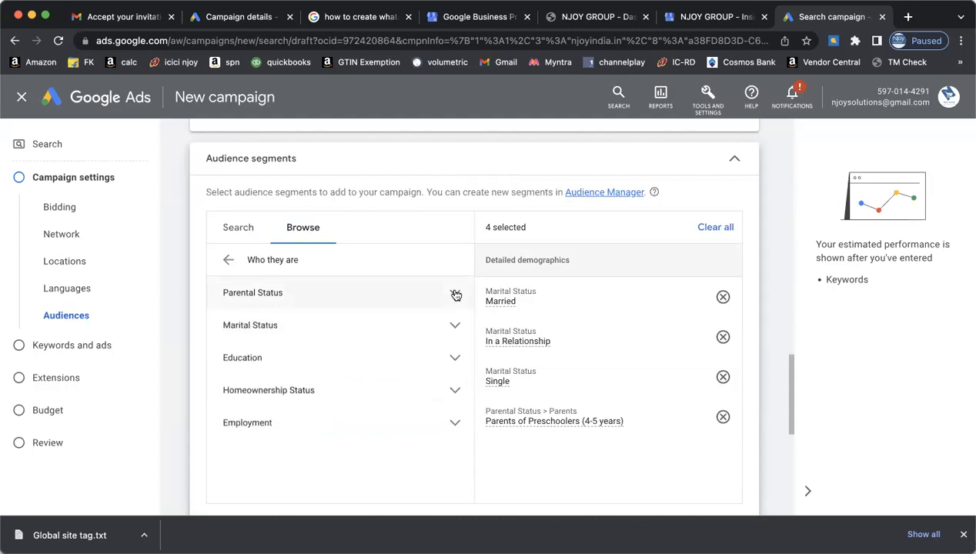
- Add the Current College Students, High School Graduate and Bachelor's Degree education segments
{"action": "left_click", "coordinate": [454, 359]}
{"action": "left_click", "coordinate": [256, 391]}
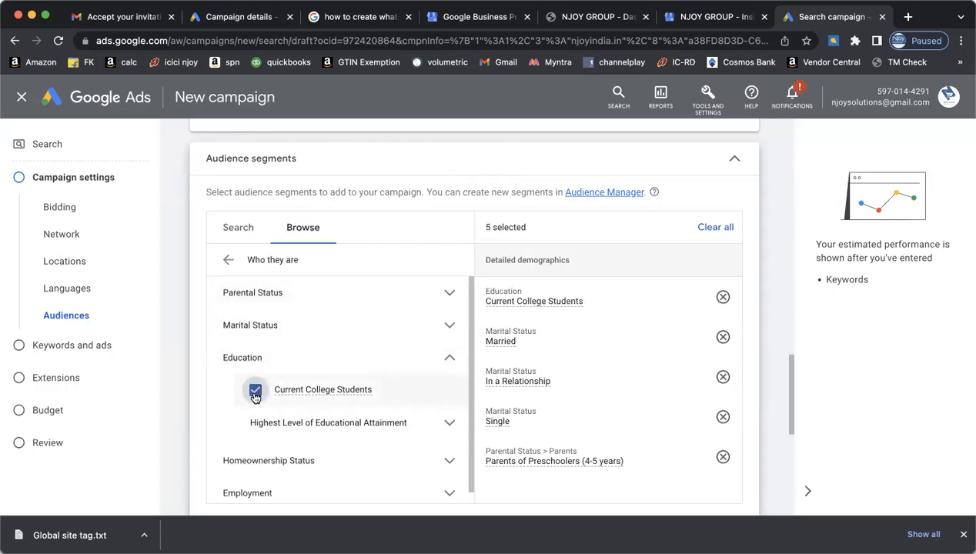
{"action": "left_click", "coordinate": [451, 426]}
{"action": "scroll", "coordinate": [392, 425], "scroll_direction": "down", "scroll_amount": 2}
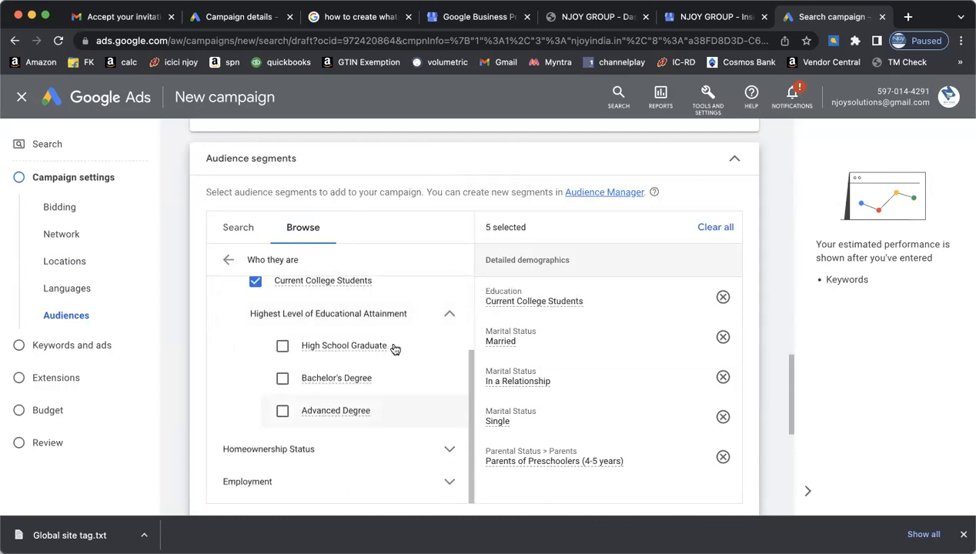
{"action": "left_click", "coordinate": [282, 347]}
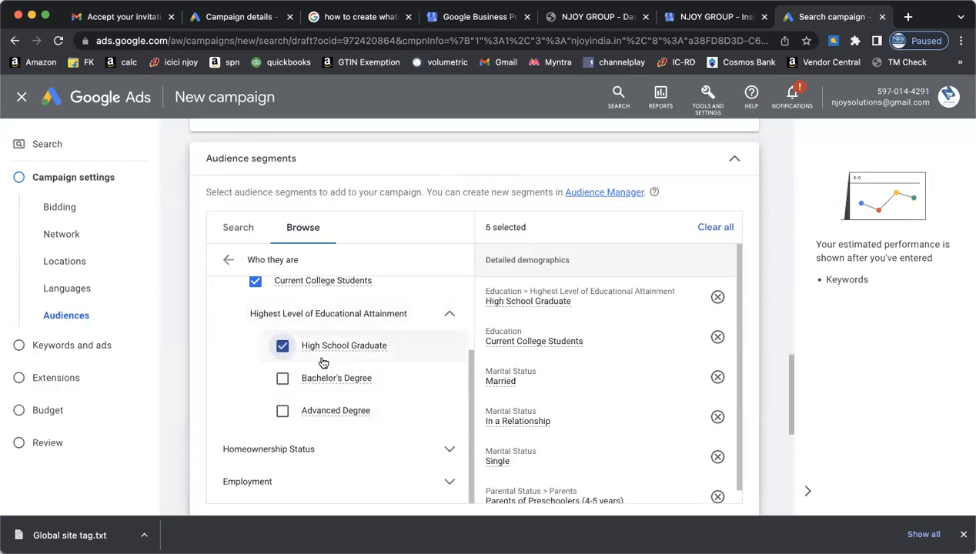
{"action": "left_click", "coordinate": [282, 378]}
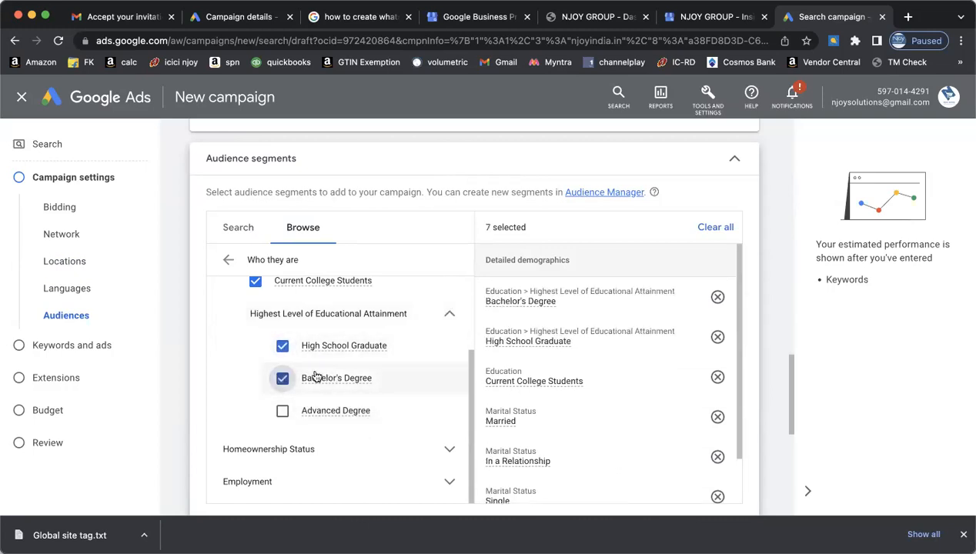
{"action": "left_click", "coordinate": [452, 315]}
{"action": "scroll", "coordinate": [431, 389], "scroll_direction": "down", "scroll_amount": 3}
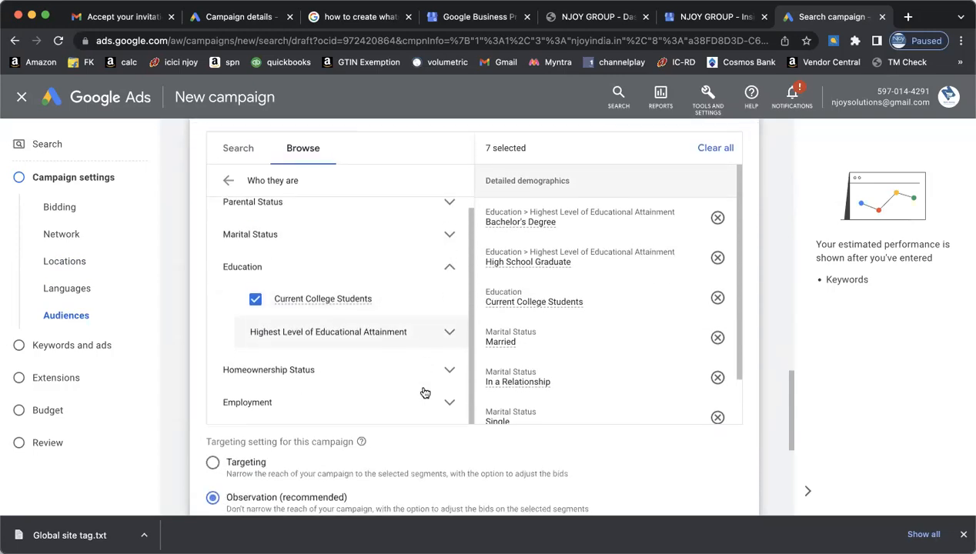
{"action": "left_click", "coordinate": [450, 357]}
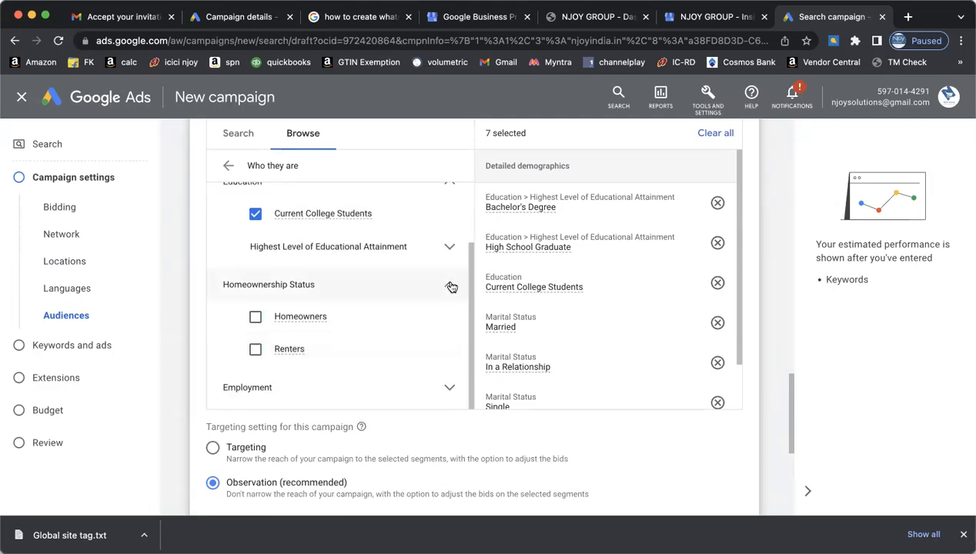
{"action": "left_click", "coordinate": [450, 287]}
- Add Small Employer (1-249 Employees) under Employment > Company Size
{"action": "left_click", "coordinate": [451, 388]}
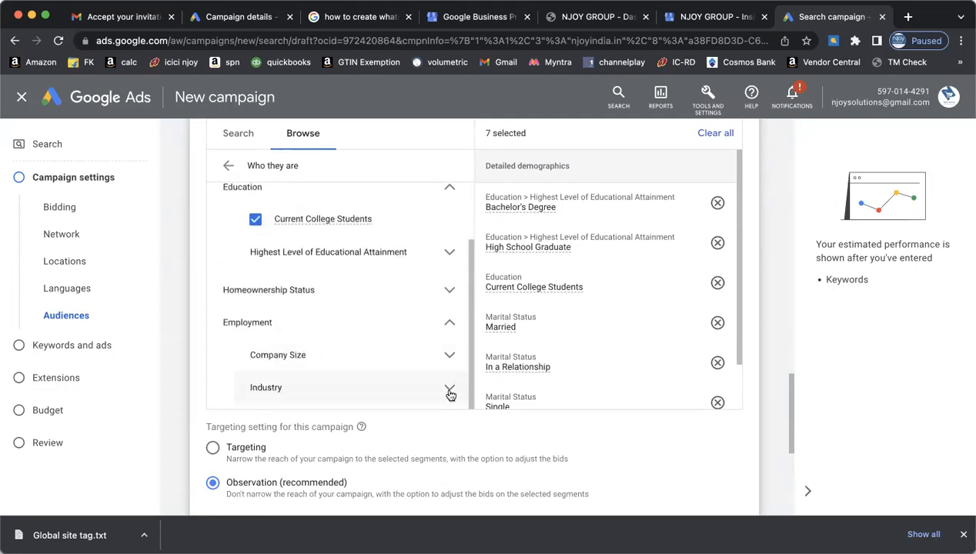
{"action": "scroll", "coordinate": [450, 395], "scroll_direction": "down", "scroll_amount": 2}
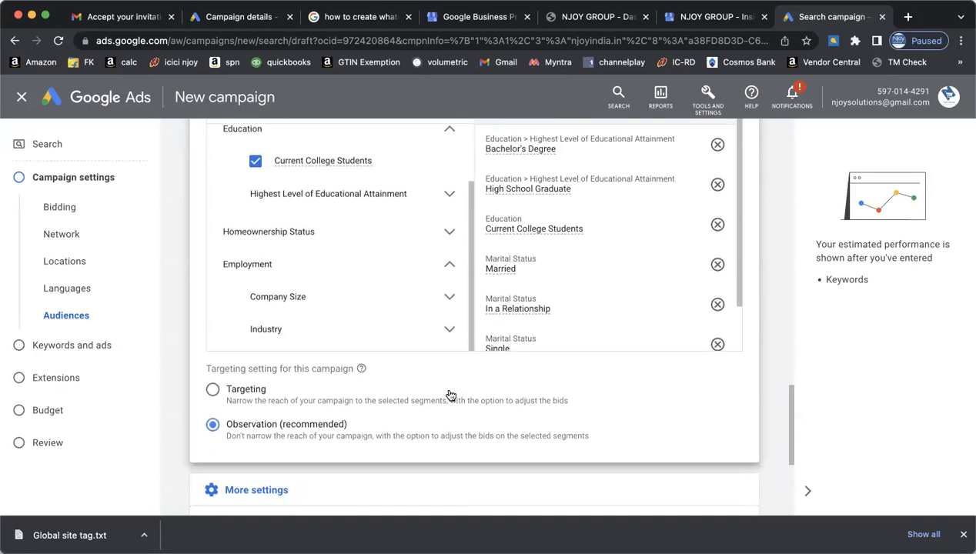
{"action": "left_click", "coordinate": [452, 298]}
{"action": "scroll", "coordinate": [403, 303], "scroll_direction": "down", "scroll_amount": 2}
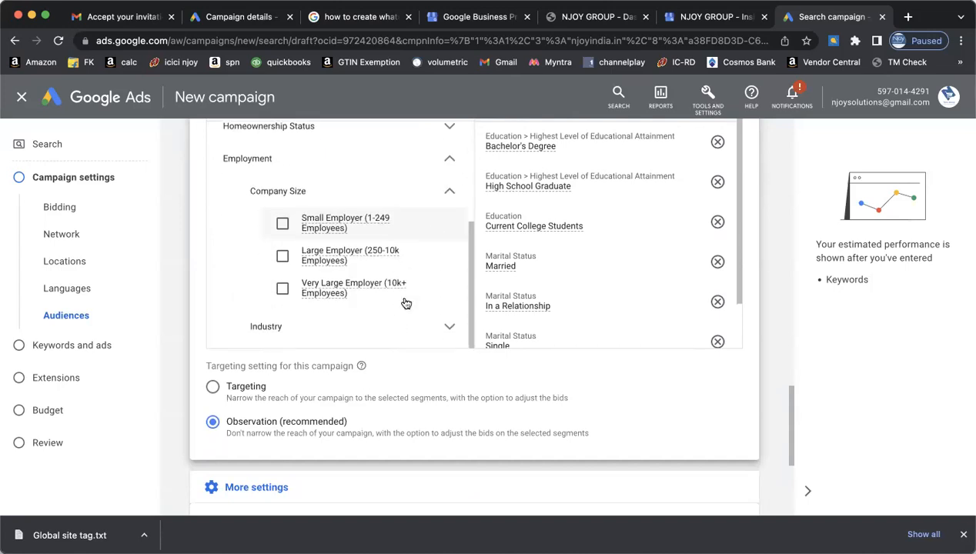
{"action": "left_click", "coordinate": [283, 224]}
{"action": "left_click", "coordinate": [448, 191]}
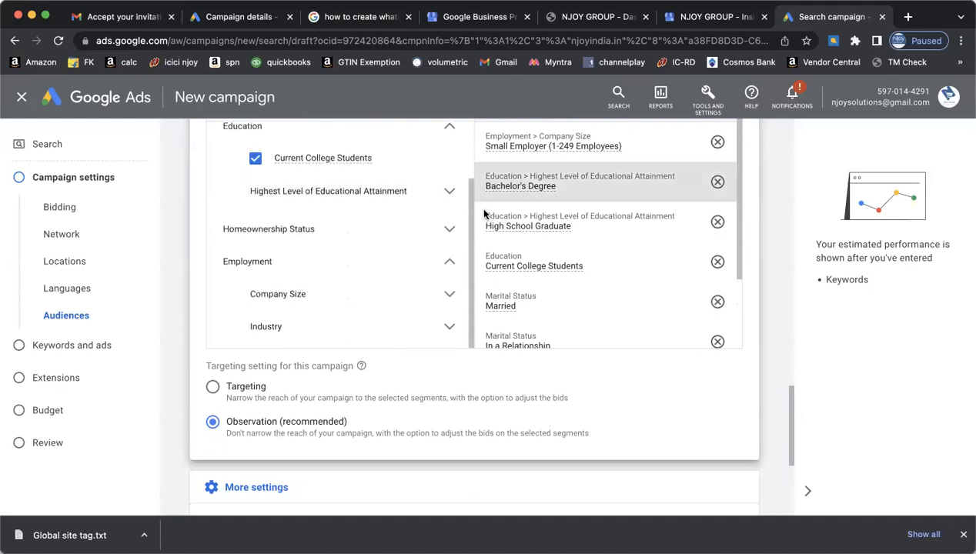
- Add the Education Sector and Manufacturing Industry segments, reaching 10 selected
{"action": "left_click", "coordinate": [448, 328]}
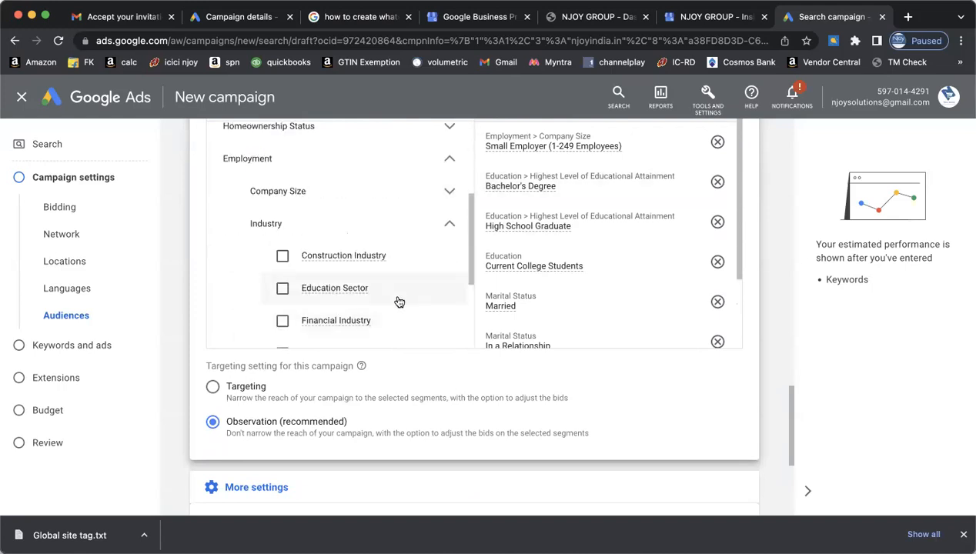
{"action": "left_click", "coordinate": [283, 288]}
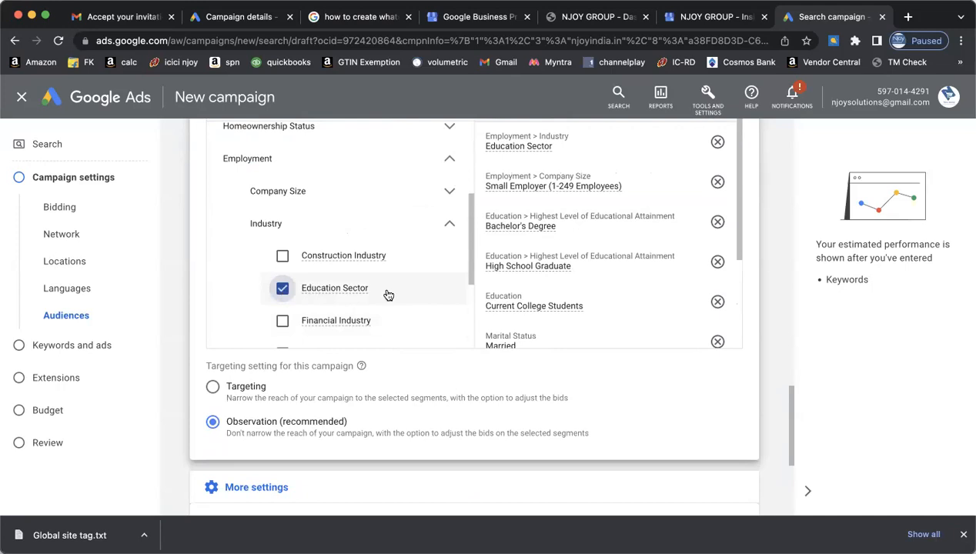
{"action": "scroll", "coordinate": [404, 300], "scroll_direction": "down", "scroll_amount": 4}
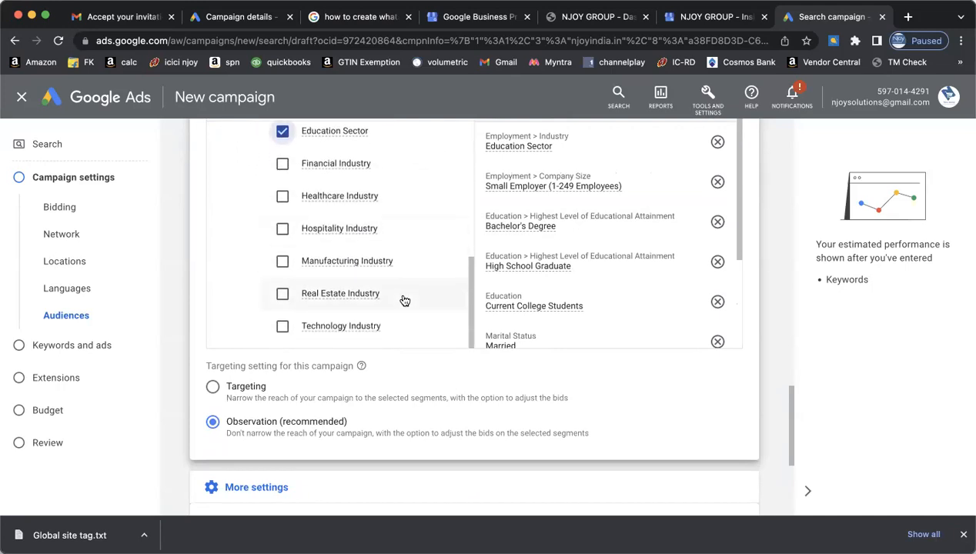
{"action": "left_click", "coordinate": [282, 261]}
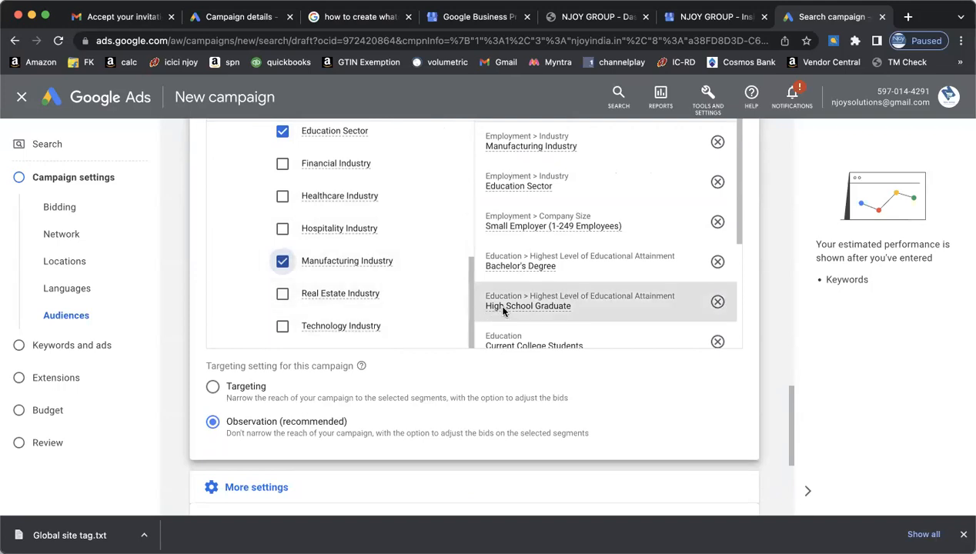
{"action": "scroll", "coordinate": [420, 309], "scroll_direction": "up", "scroll_amount": 3}
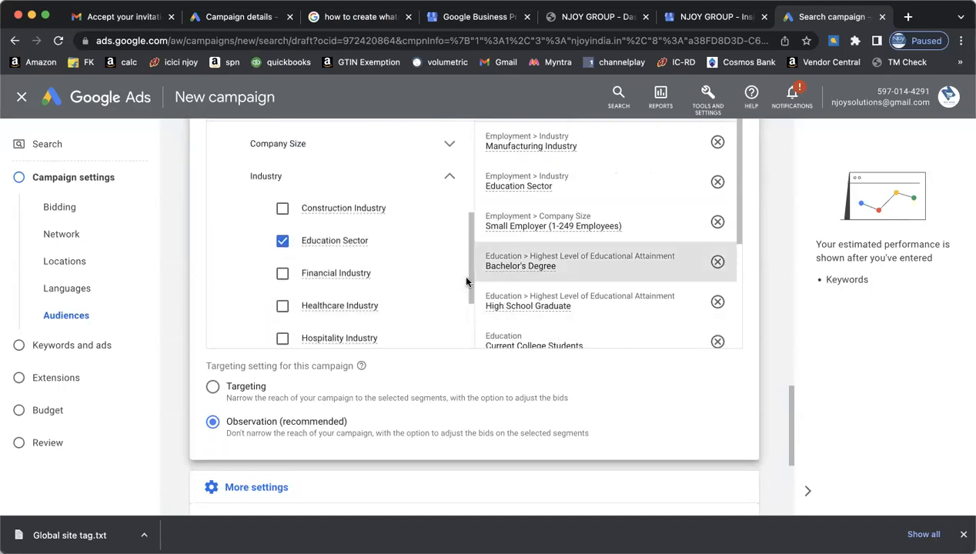
{"action": "scroll", "coordinate": [592, 289], "scroll_direction": "down", "scroll_amount": 1}
{"action": "scroll", "coordinate": [591, 290], "scroll_direction": "down", "scroll_amount": 3}
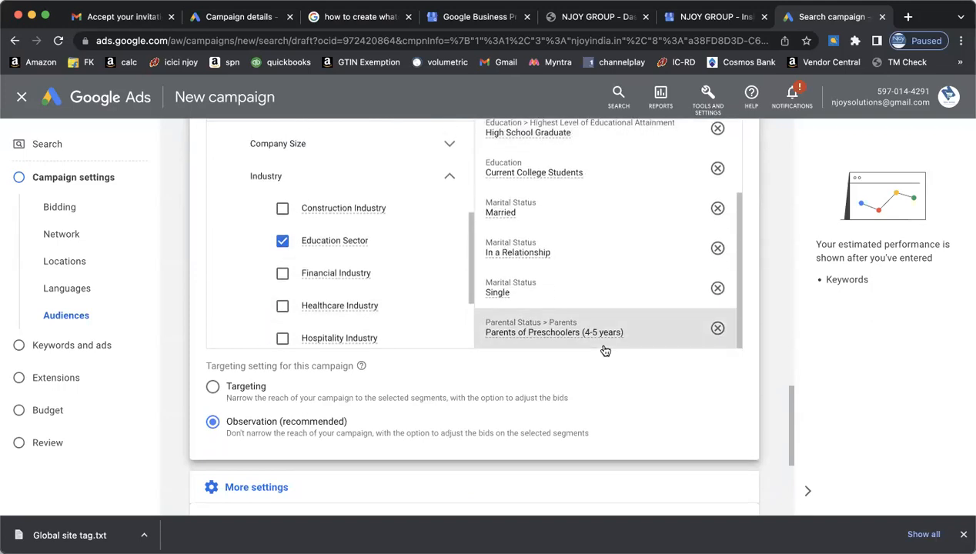
{"action": "scroll", "coordinate": [594, 386], "scroll_direction": "down", "scroll_amount": 2}
{"action": "scroll", "coordinate": [597, 387], "scroll_direction": "up", "scroll_amount": 3}
{"action": "scroll", "coordinate": [596, 388], "scroll_direction": "down", "scroll_amount": 2}
{"action": "scroll", "coordinate": [597, 387], "scroll_direction": "up", "scroll_amount": 2}
{"action": "scroll", "coordinate": [597, 387], "scroll_direction": "up", "scroll_amount": 1}
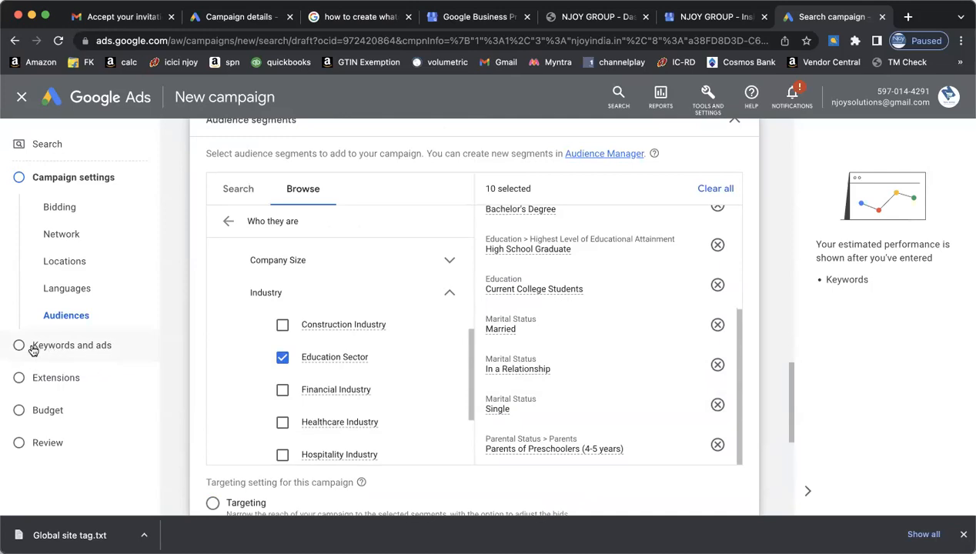
{"action": "left_click", "coordinate": [230, 223]}
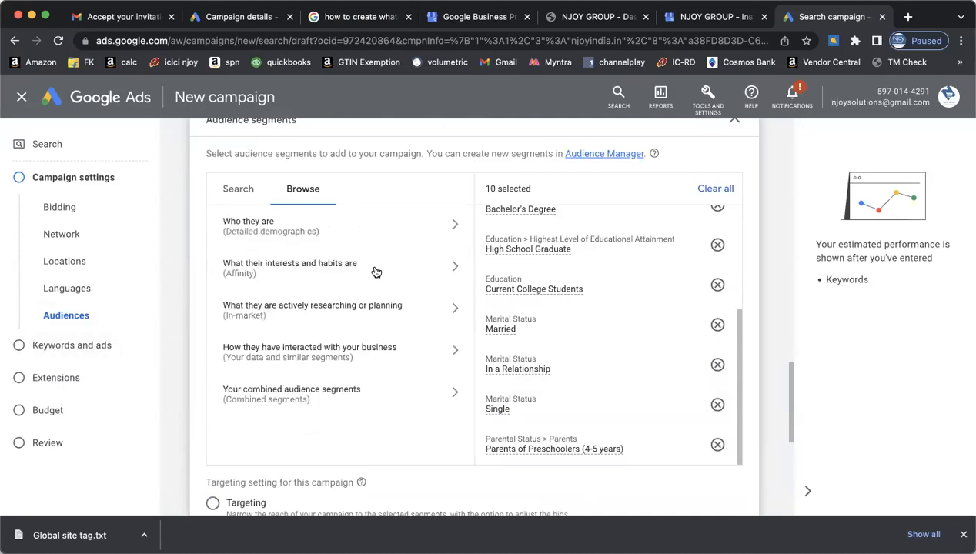
{"action": "left_click", "coordinate": [456, 268]}
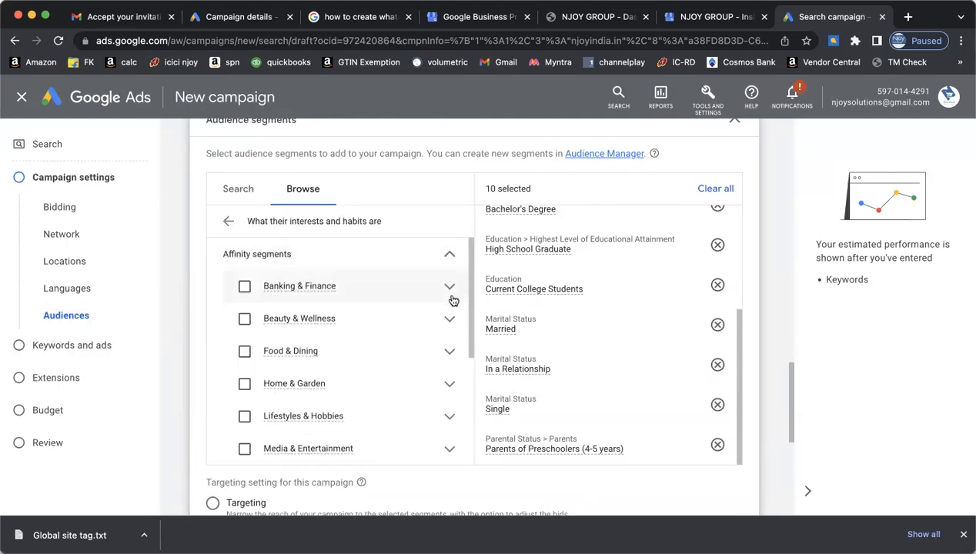
{"action": "scroll", "coordinate": [403, 337], "scroll_direction": "down", "scroll_amount": 3}
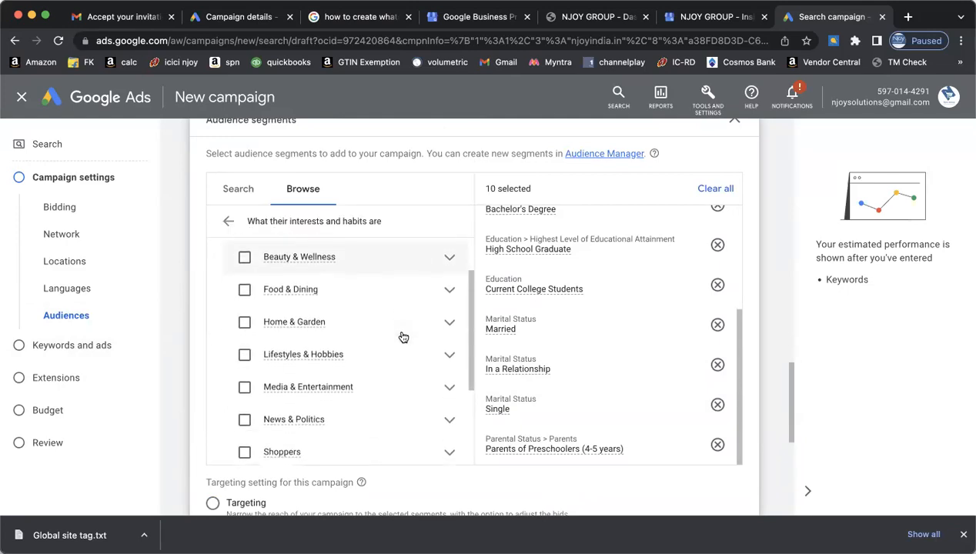
{"action": "scroll", "coordinate": [402, 337], "scroll_direction": "down", "scroll_amount": 3}
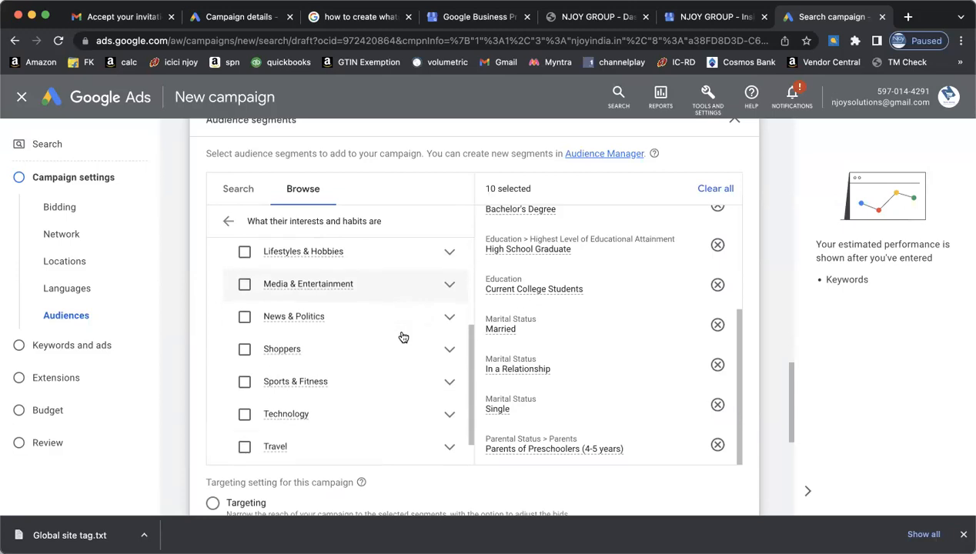
{"action": "scroll", "coordinate": [402, 337], "scroll_direction": "down", "scroll_amount": 1}
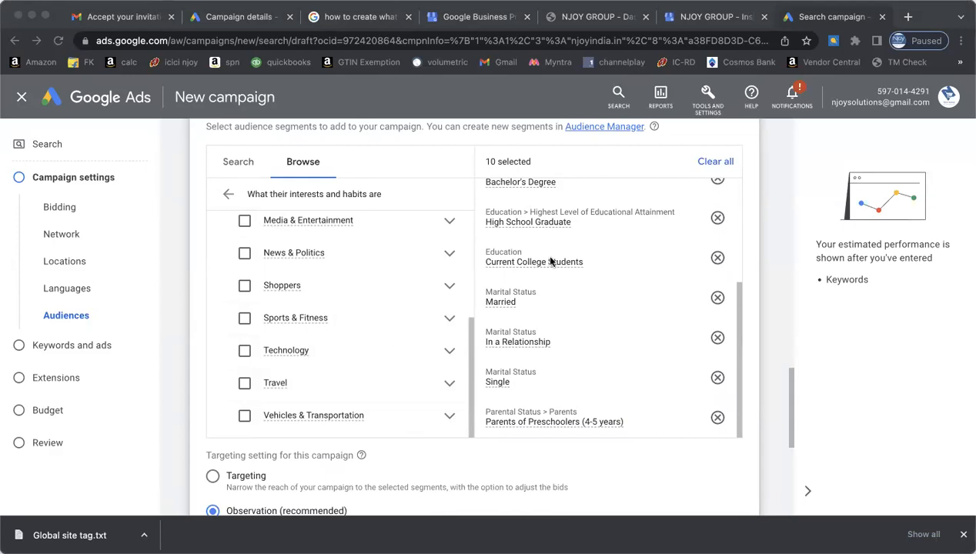
{"action": "scroll", "coordinate": [524, 283], "scroll_direction": "up", "scroll_amount": 1}
{"action": "scroll", "coordinate": [524, 284], "scroll_direction": "up", "scroll_amount": 1}
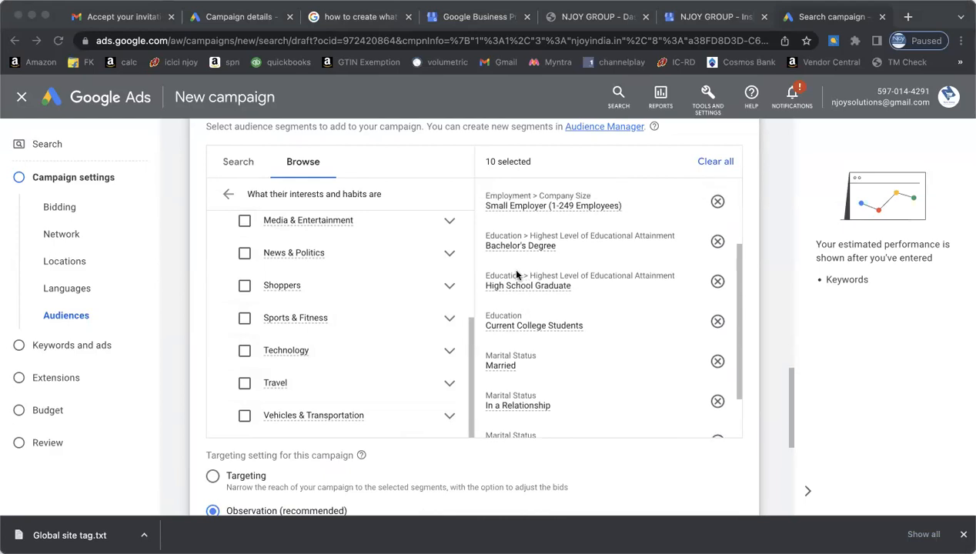
{"action": "scroll", "coordinate": [416, 255], "scroll_direction": "up", "scroll_amount": 3}
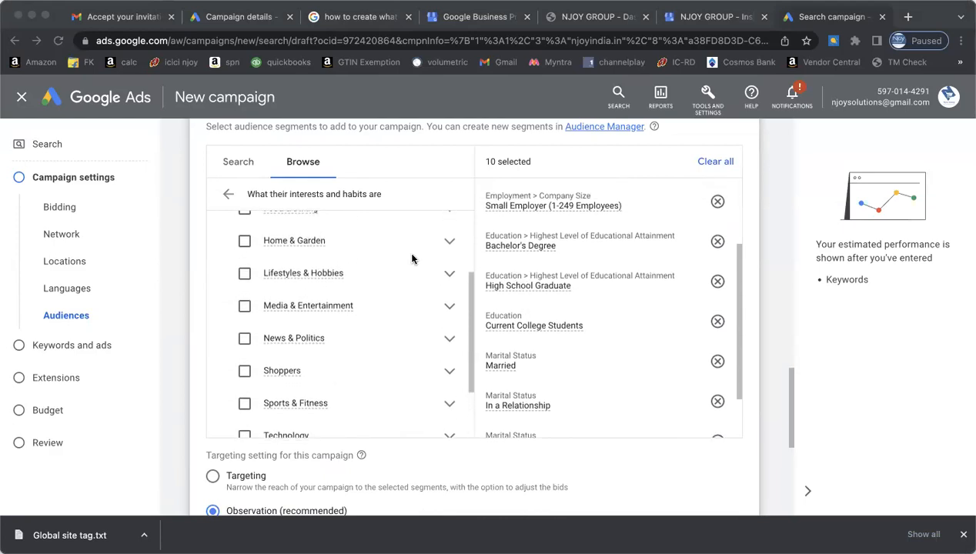
{"action": "scroll", "coordinate": [412, 259], "scroll_direction": "up", "scroll_amount": 5}
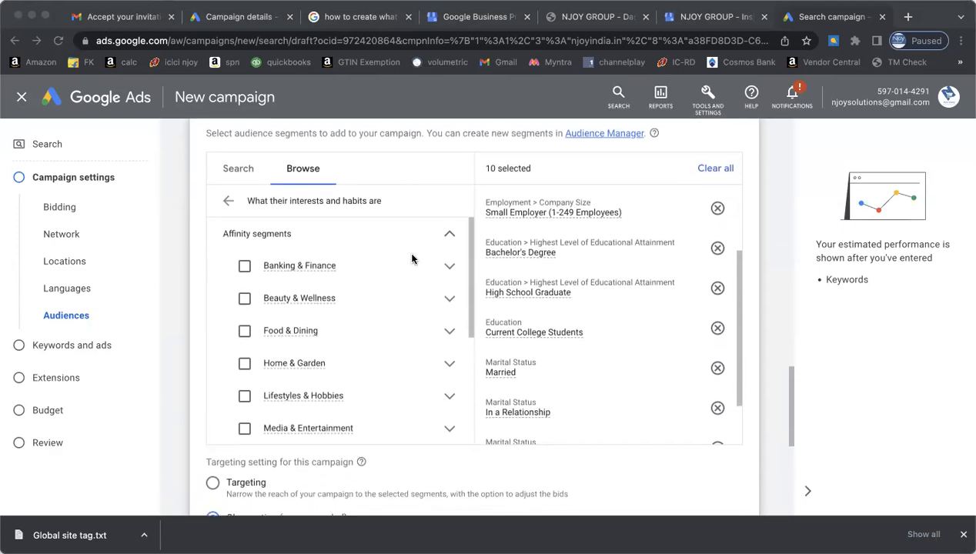
{"action": "scroll", "coordinate": [412, 259], "scroll_direction": "down", "scroll_amount": 5}
{"action": "scroll", "coordinate": [411, 259], "scroll_direction": "down", "scroll_amount": 2}
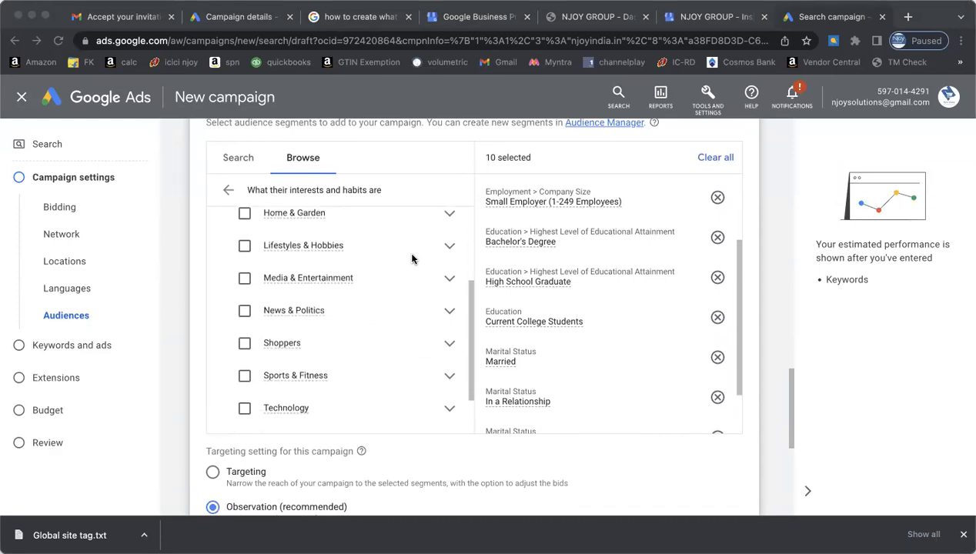
{"action": "left_click", "coordinate": [225, 187]}
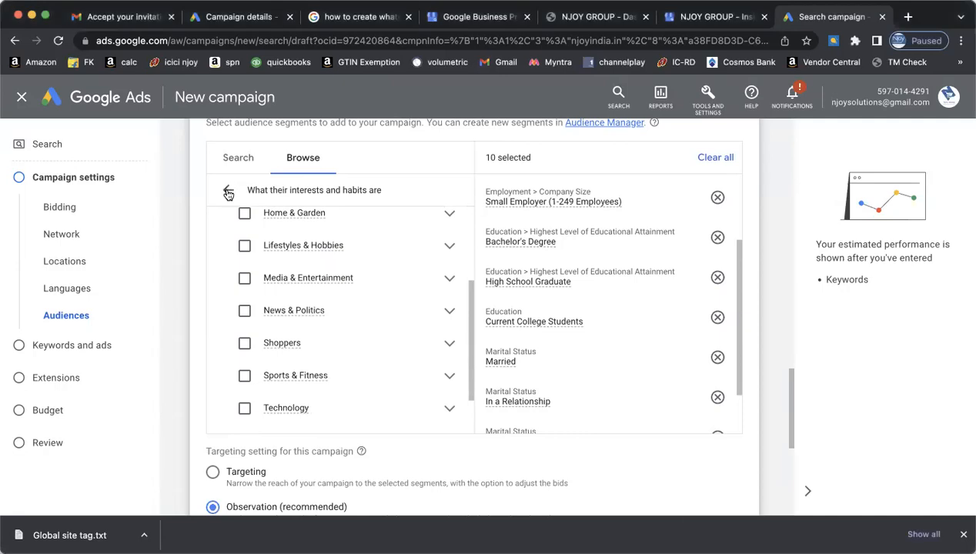
- Go back from 'What their interests and habits are' to the top-level Browse categories
{"action": "left_click", "coordinate": [228, 193]}
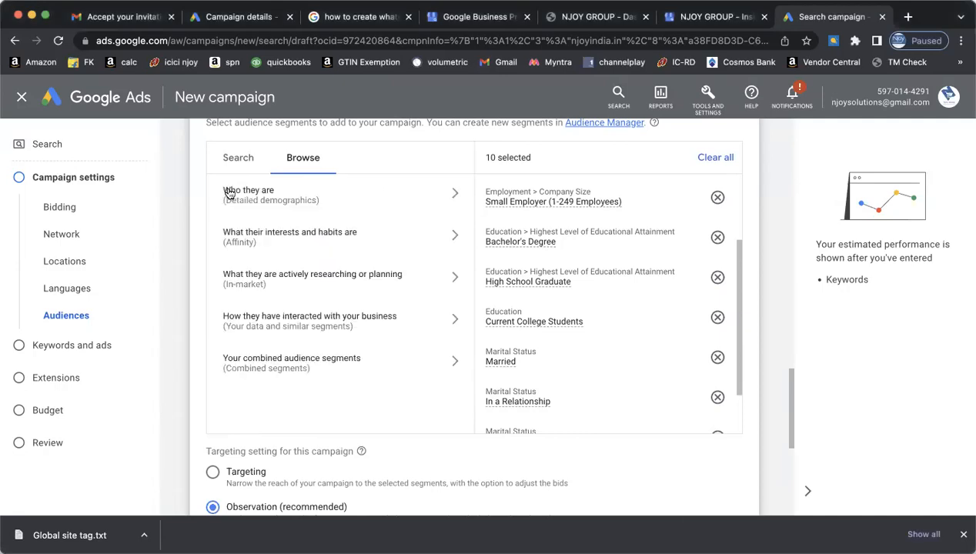
- Browse the affinity interests list, looking through the Technology category
{"action": "left_click", "coordinate": [457, 238]}
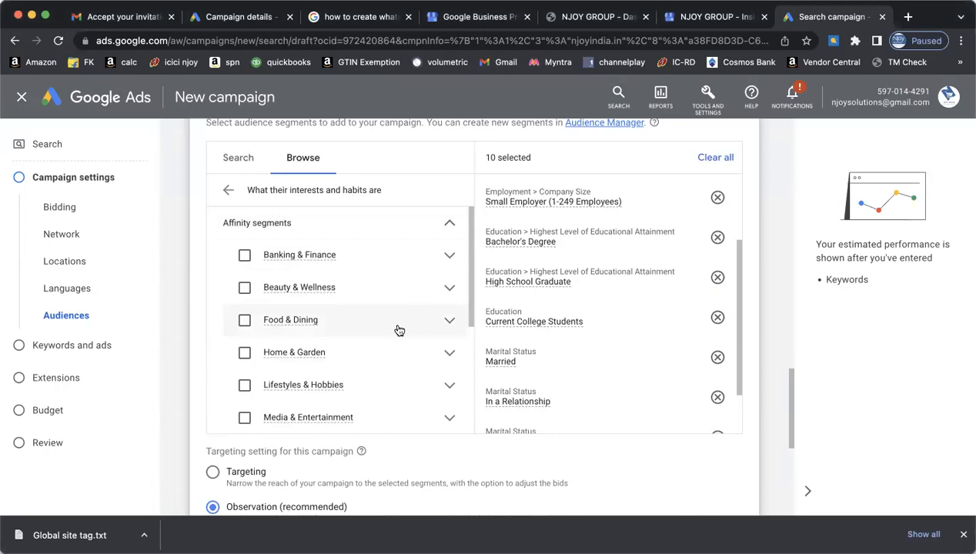
{"action": "scroll", "coordinate": [398, 331], "scroll_direction": "down", "scroll_amount": 1}
{"action": "scroll", "coordinate": [399, 330], "scroll_direction": "up", "scroll_amount": 1}
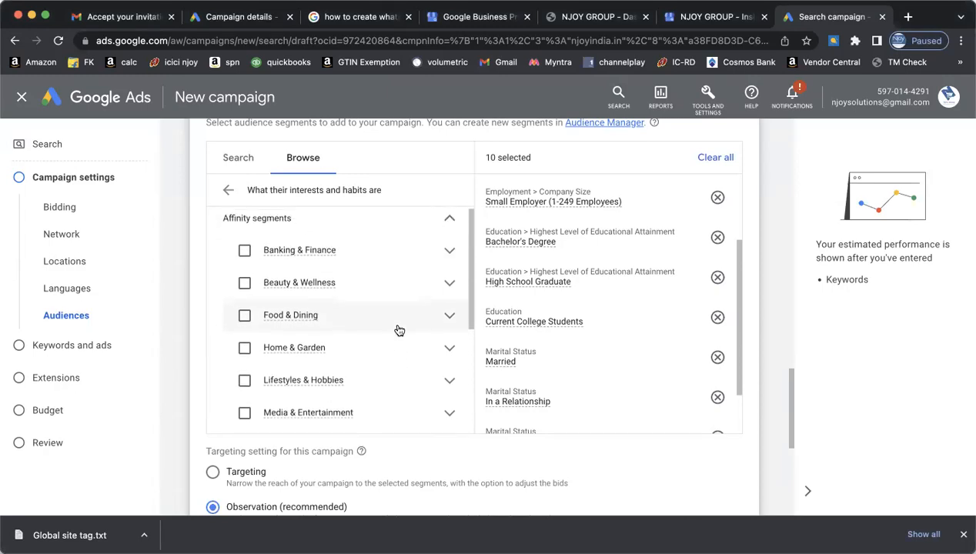
{"action": "scroll", "coordinate": [399, 330], "scroll_direction": "down", "scroll_amount": 3}
{"action": "scroll", "coordinate": [399, 330], "scroll_direction": "down", "scroll_amount": 3}
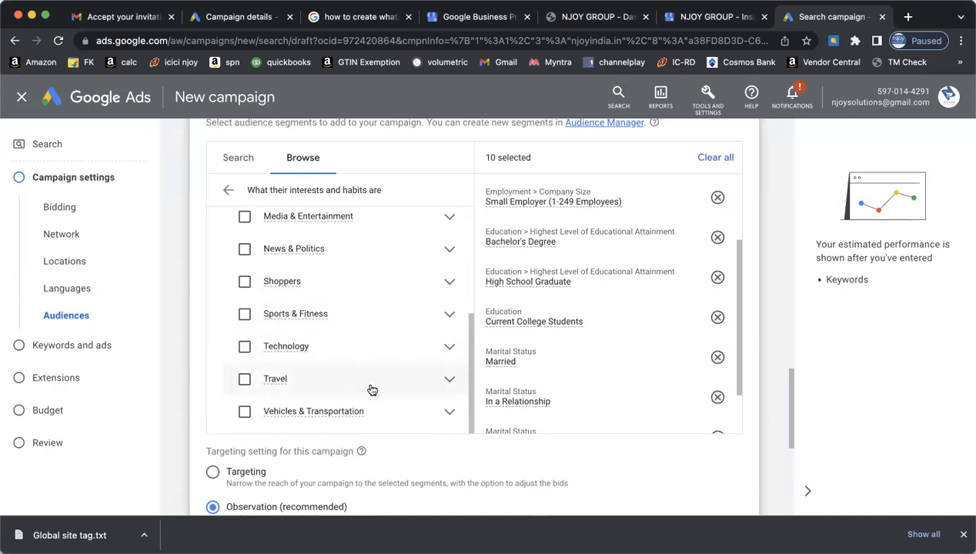
{"action": "left_click", "coordinate": [449, 348]}
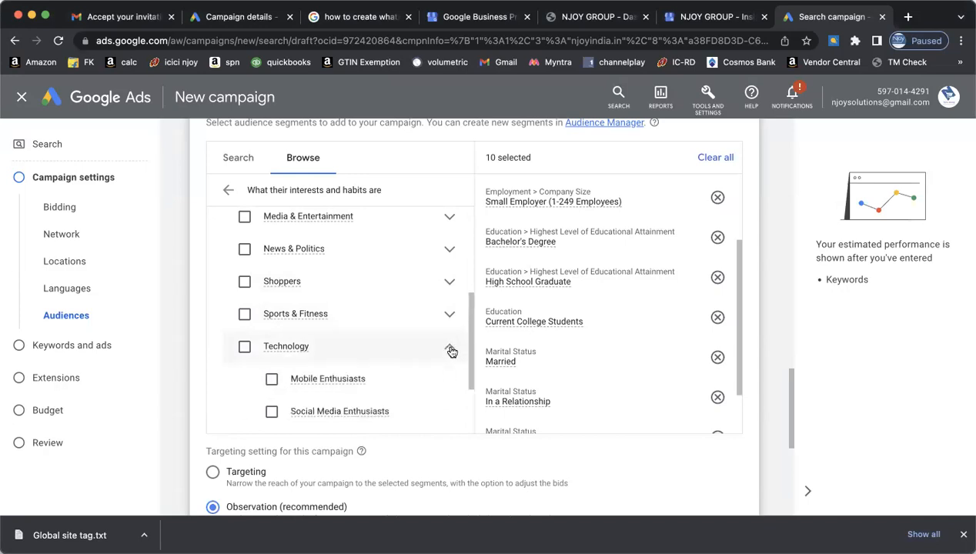
{"action": "scroll", "coordinate": [392, 384], "scroll_direction": "down", "scroll_amount": 2}
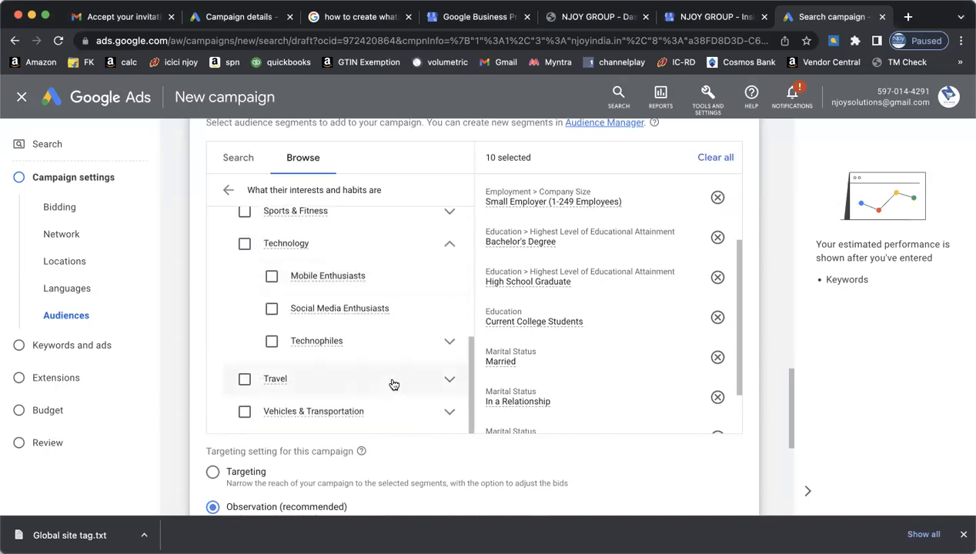
{"action": "left_click", "coordinate": [449, 245]}
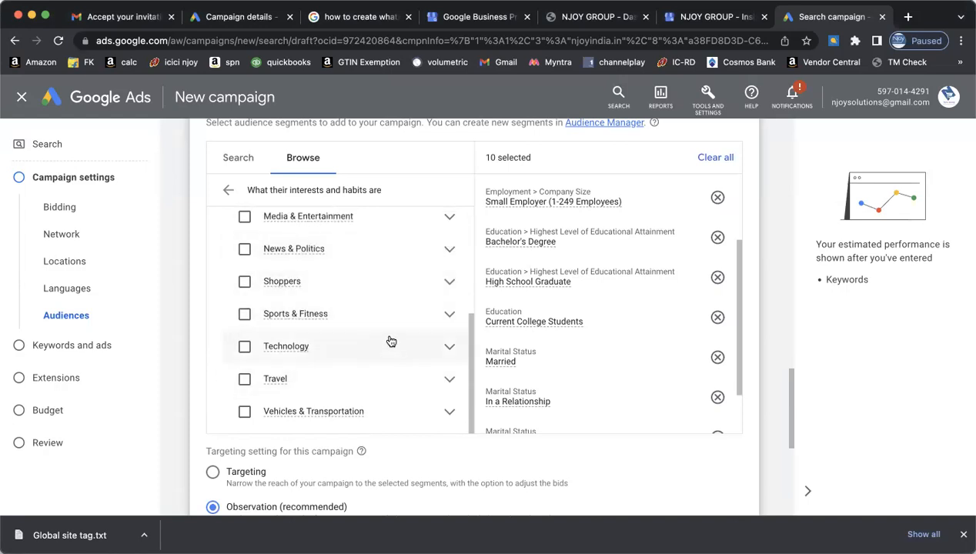
{"action": "scroll", "coordinate": [388, 341], "scroll_direction": "down", "scroll_amount": 2}
{"action": "scroll", "coordinate": [390, 341], "scroll_direction": "up", "scroll_amount": 5}
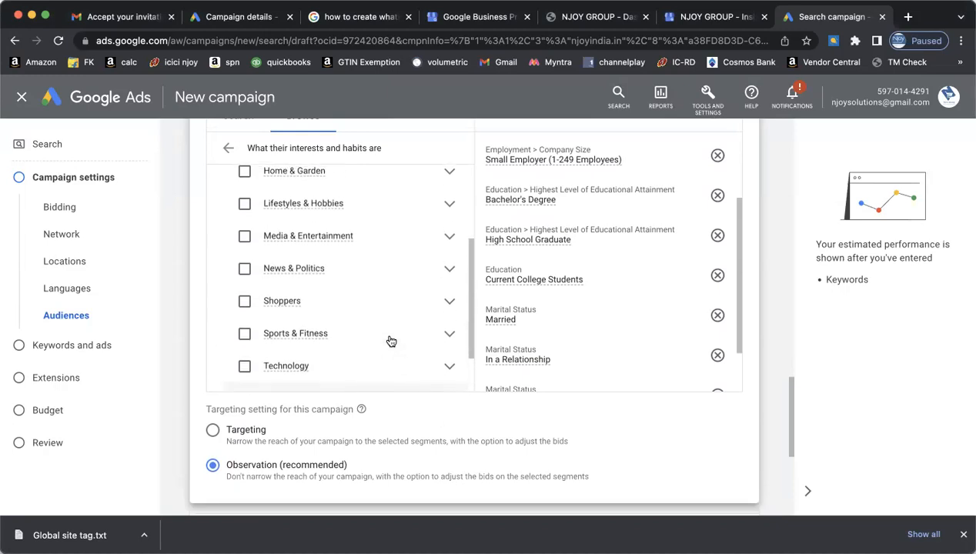
{"action": "scroll", "coordinate": [391, 341], "scroll_direction": "up", "scroll_amount": 2}
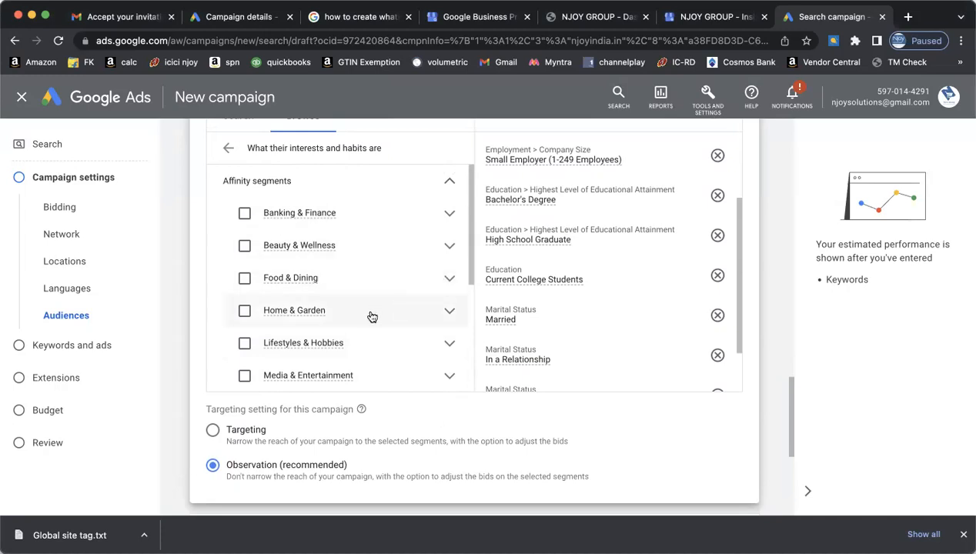
- Look through the Home & Garden and Media & Entertainment affinity subsegments
{"action": "left_click", "coordinate": [450, 314]}
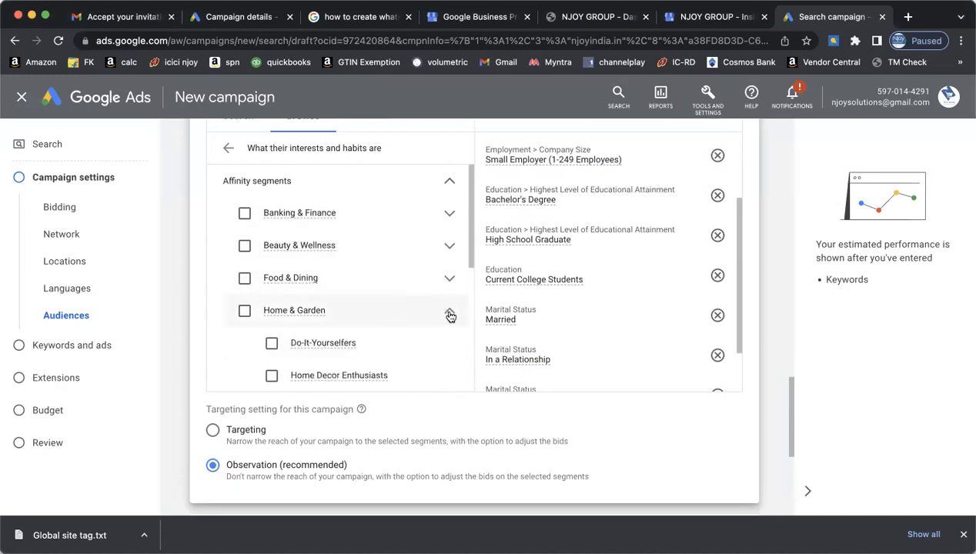
{"action": "scroll", "coordinate": [410, 336], "scroll_direction": "down", "scroll_amount": 2}
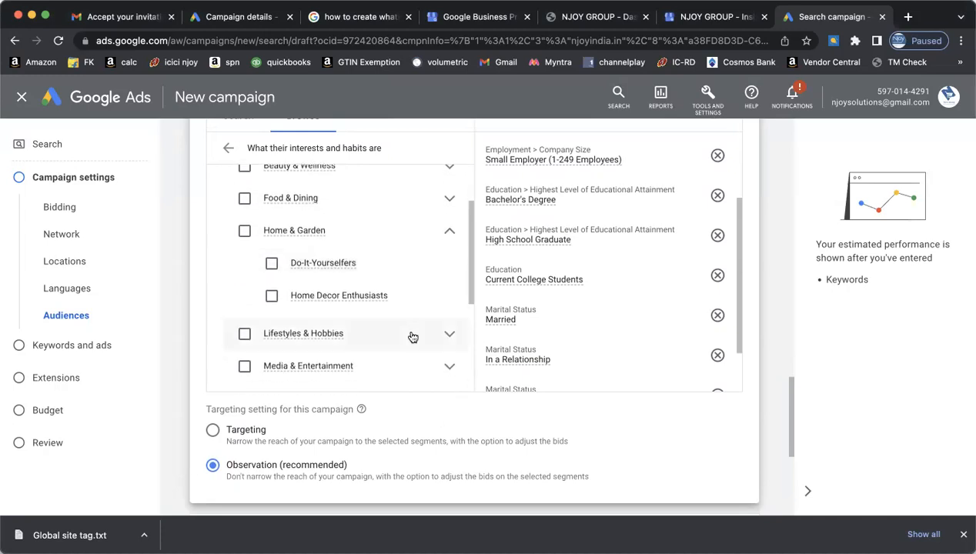
{"action": "left_click", "coordinate": [448, 230]}
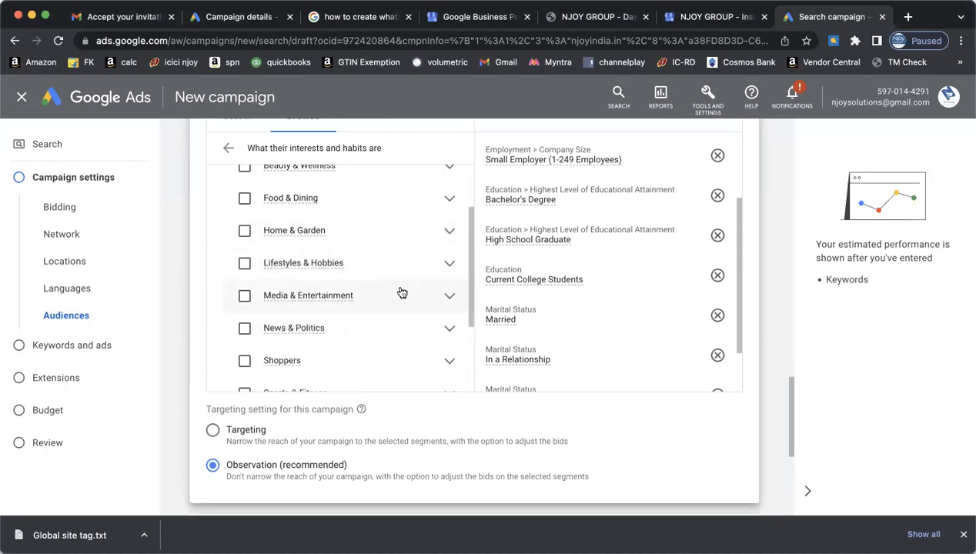
{"action": "left_click", "coordinate": [450, 301]}
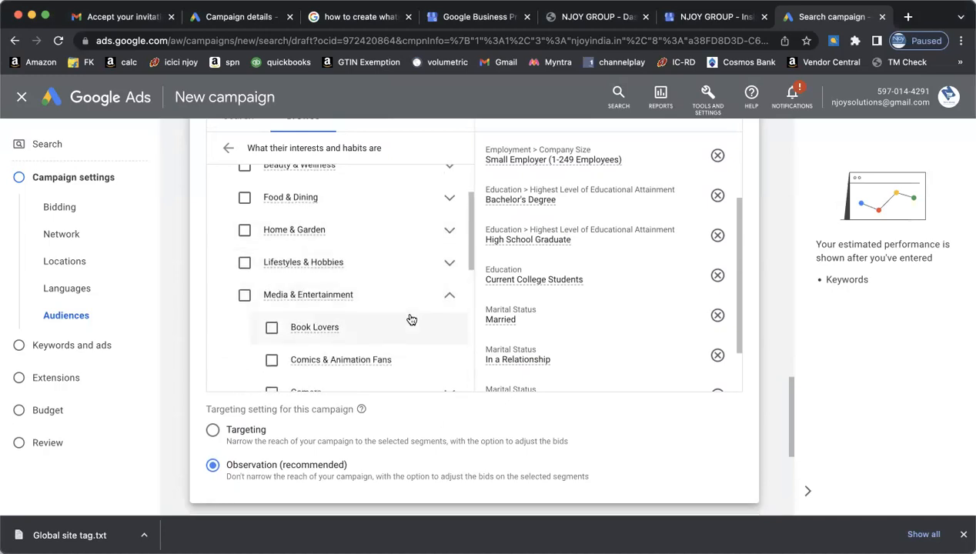
{"action": "scroll", "coordinate": [410, 317], "scroll_direction": "down", "scroll_amount": 3}
{"action": "scroll", "coordinate": [410, 318], "scroll_direction": "down", "scroll_amount": 2}
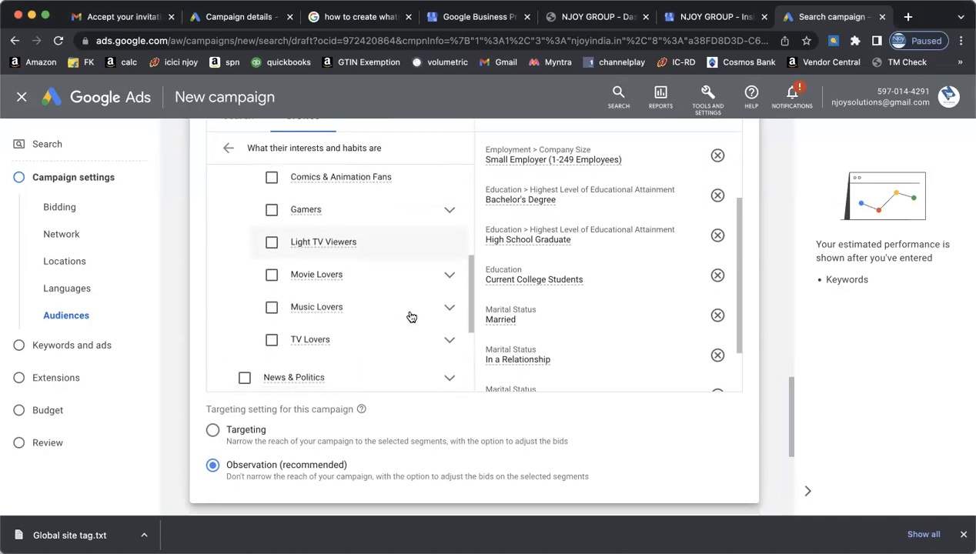
{"action": "scroll", "coordinate": [409, 316], "scroll_direction": "up", "scroll_amount": 3}
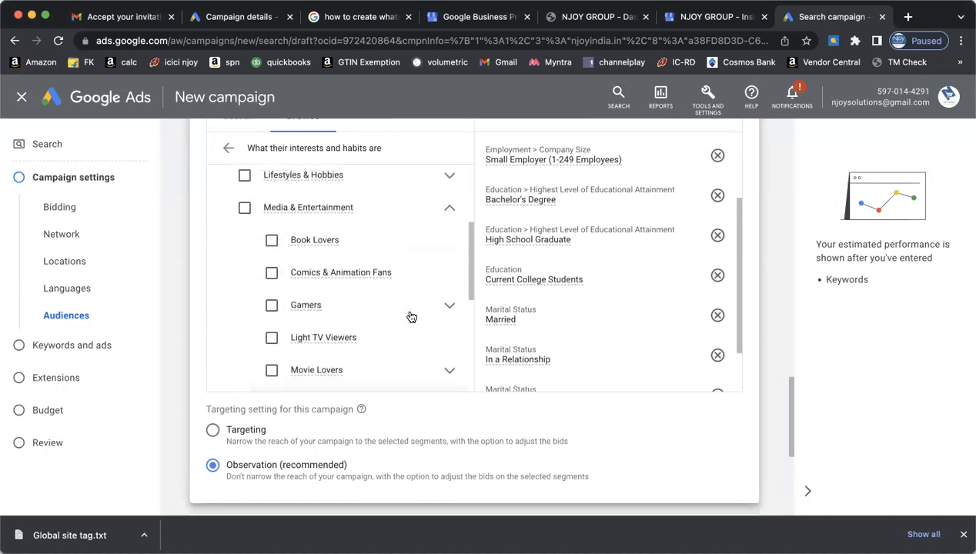
{"action": "left_click", "coordinate": [450, 230]}
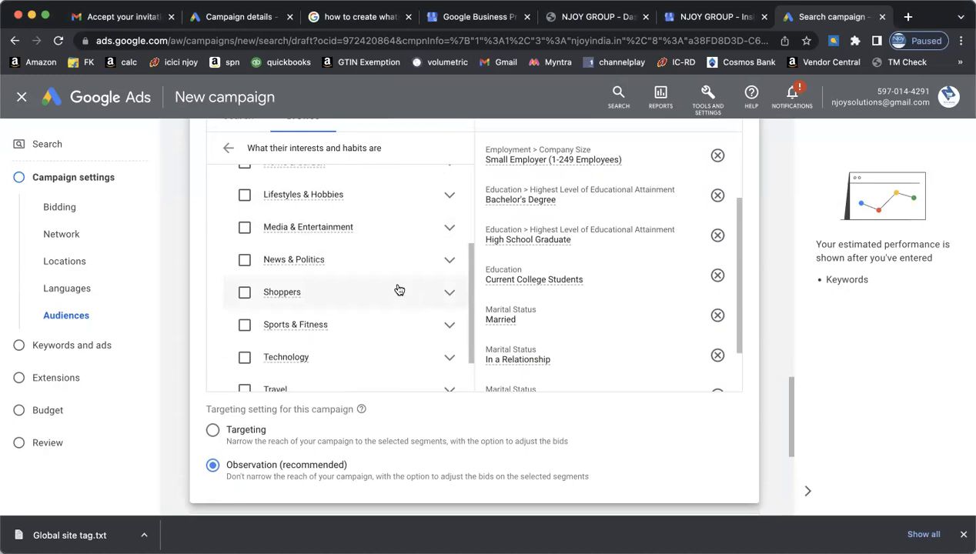
{"action": "scroll", "coordinate": [402, 293], "scroll_direction": "down", "scroll_amount": 2}
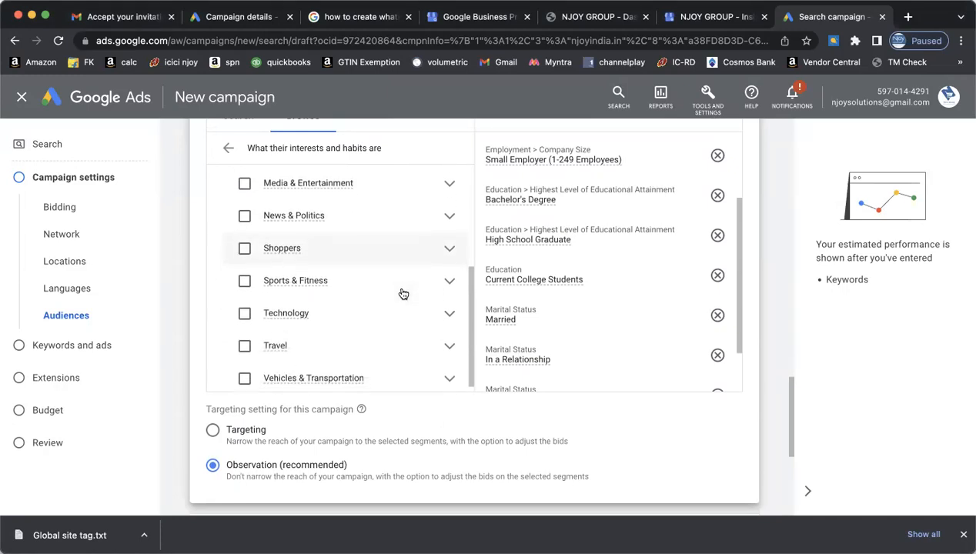
- Add the High-End Computer Aficionados affinity segment from Technology > Technophiles
{"action": "left_click", "coordinate": [452, 308]}
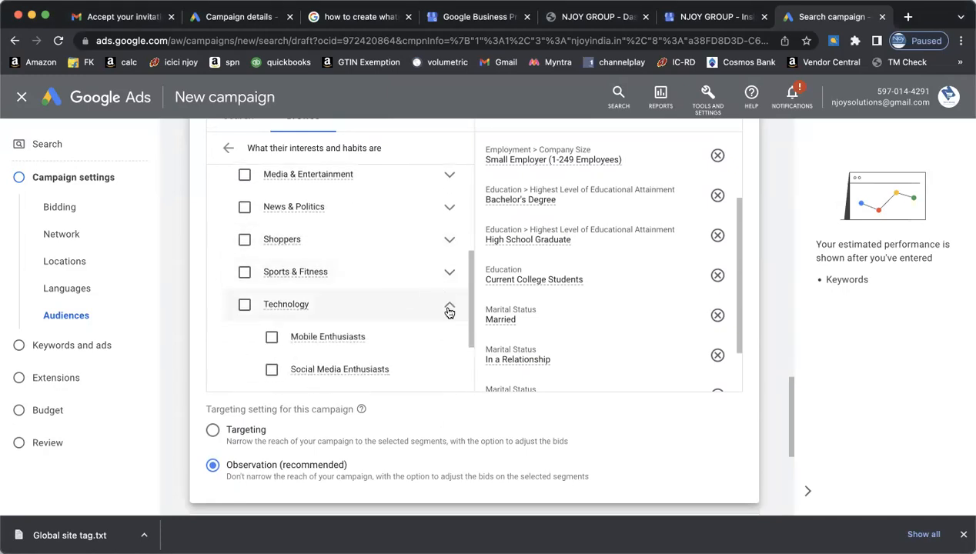
{"action": "scroll", "coordinate": [416, 323], "scroll_direction": "down", "scroll_amount": 1}
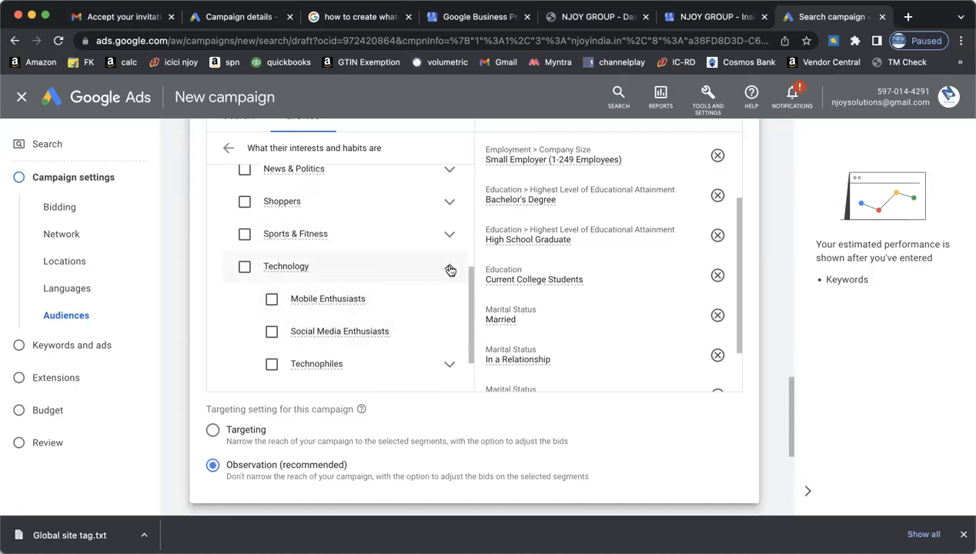
{"action": "scroll", "coordinate": [401, 332], "scroll_direction": "down", "scroll_amount": 2}
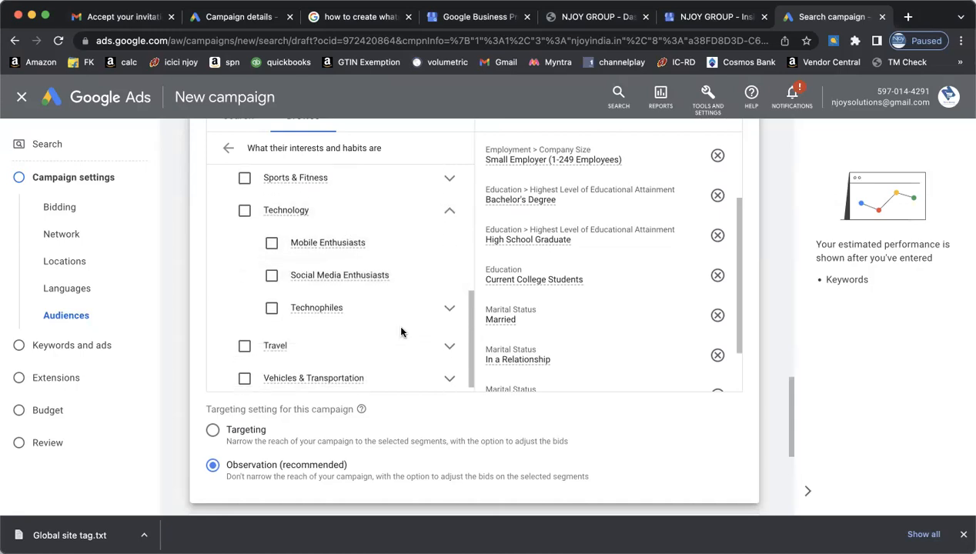
{"action": "left_click", "coordinate": [448, 307]}
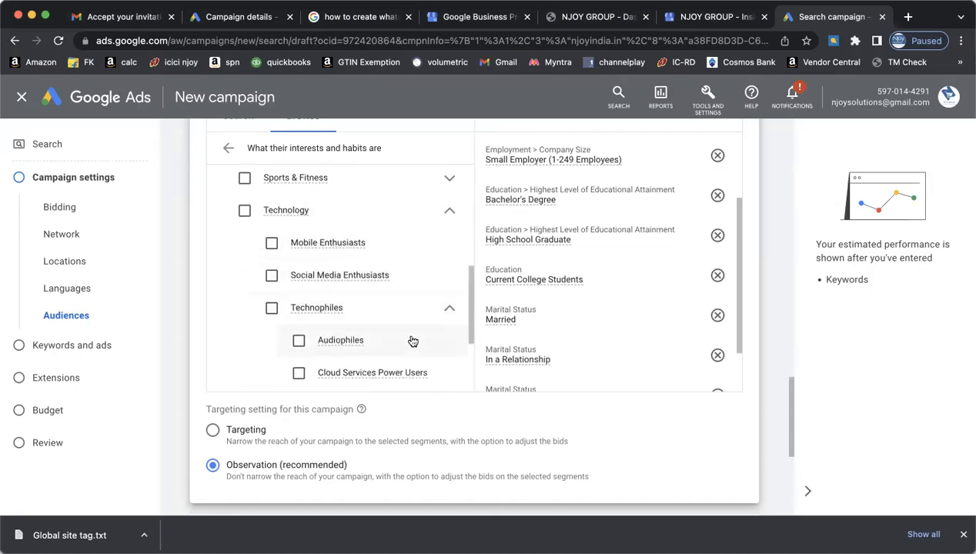
{"action": "scroll", "coordinate": [412, 341], "scroll_direction": "down", "scroll_amount": 3}
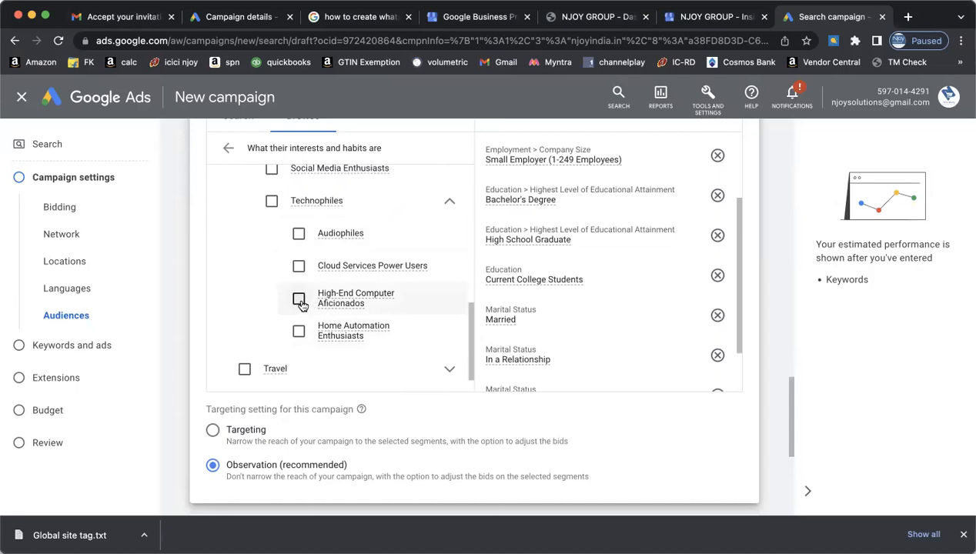
{"action": "left_click", "coordinate": [298, 299]}
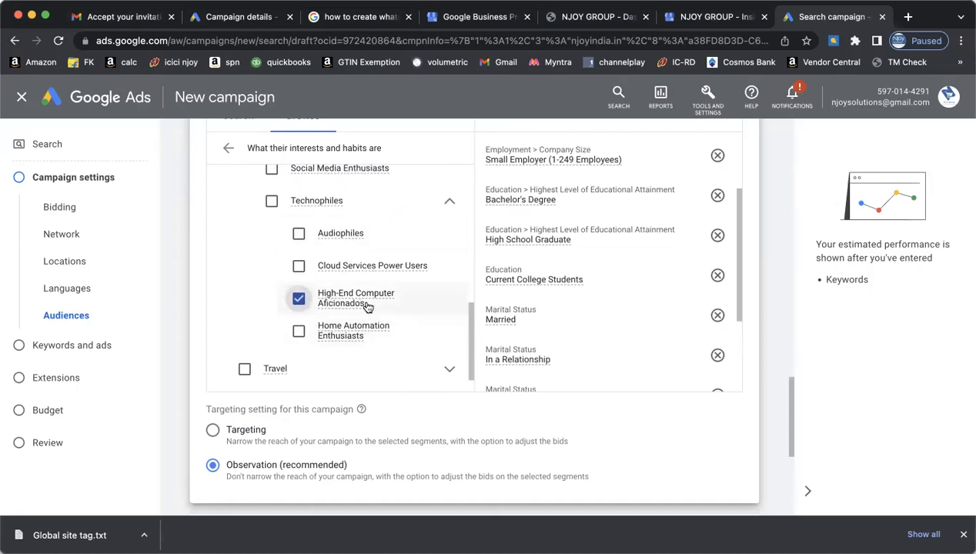
{"action": "scroll", "coordinate": [368, 306], "scroll_direction": "down", "scroll_amount": 1}
- Check the Vehicles & Transportation affinity category, then go back to the main audience categories
{"action": "left_click", "coordinate": [450, 370]}
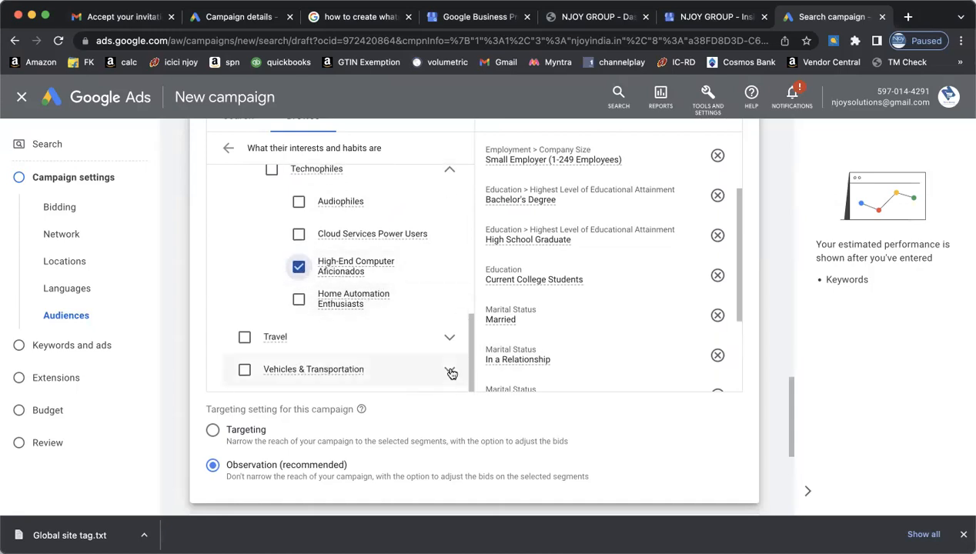
{"action": "scroll", "coordinate": [379, 357], "scroll_direction": "down", "scroll_amount": 1}
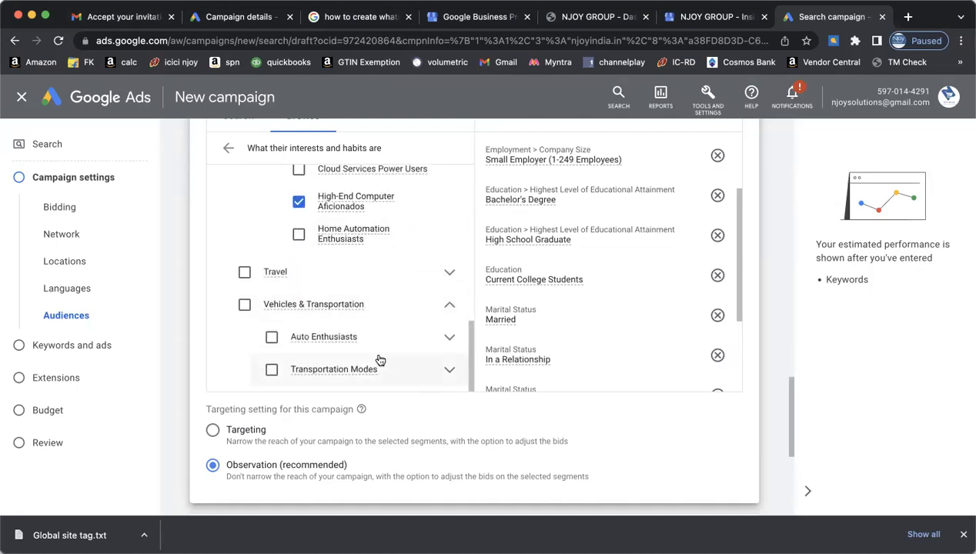
{"action": "scroll", "coordinate": [379, 357], "scroll_direction": "up", "scroll_amount": 3}
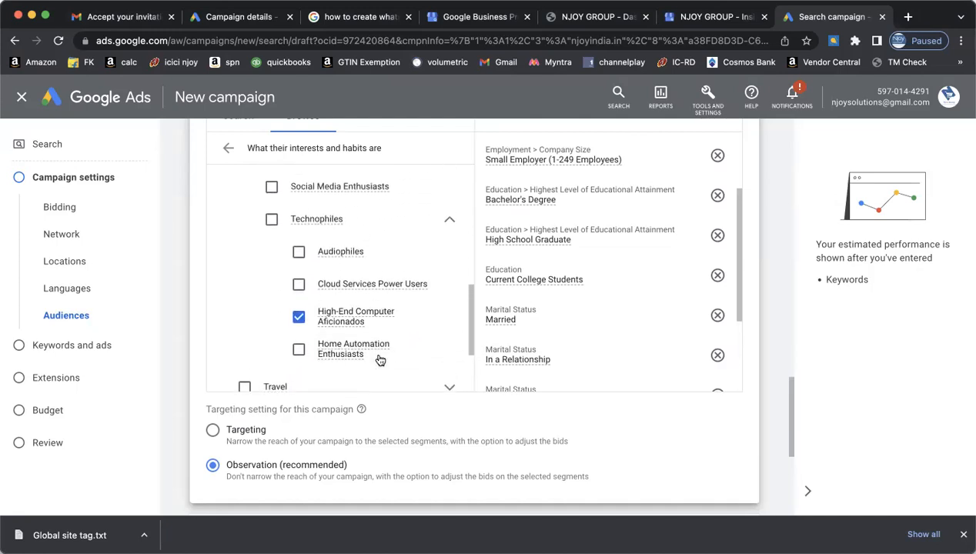
{"action": "left_click", "coordinate": [228, 148]}
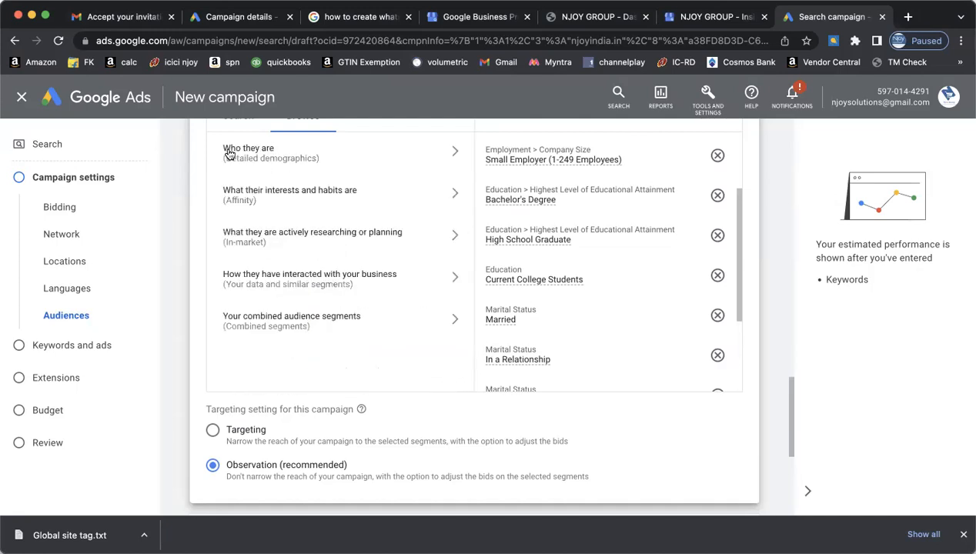
- Add the Business & Industrial Products in-market segment
{"action": "left_click", "coordinate": [455, 237]}
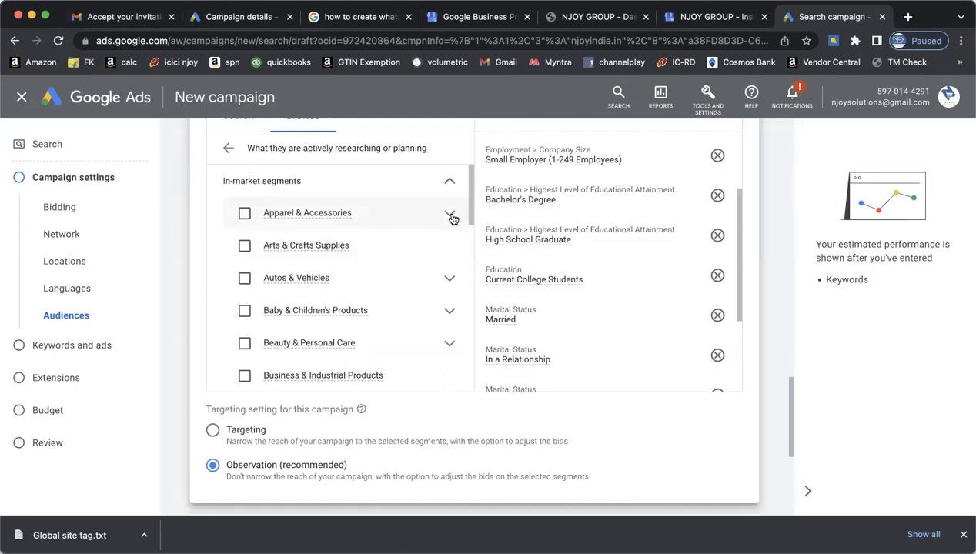
{"action": "left_click", "coordinate": [451, 216]}
{"action": "scroll", "coordinate": [391, 295], "scroll_direction": "down", "scroll_amount": 3}
{"action": "scroll", "coordinate": [392, 296], "scroll_direction": "down", "scroll_amount": 5}
{"action": "scroll", "coordinate": [392, 296], "scroll_direction": "down", "scroll_amount": 4}
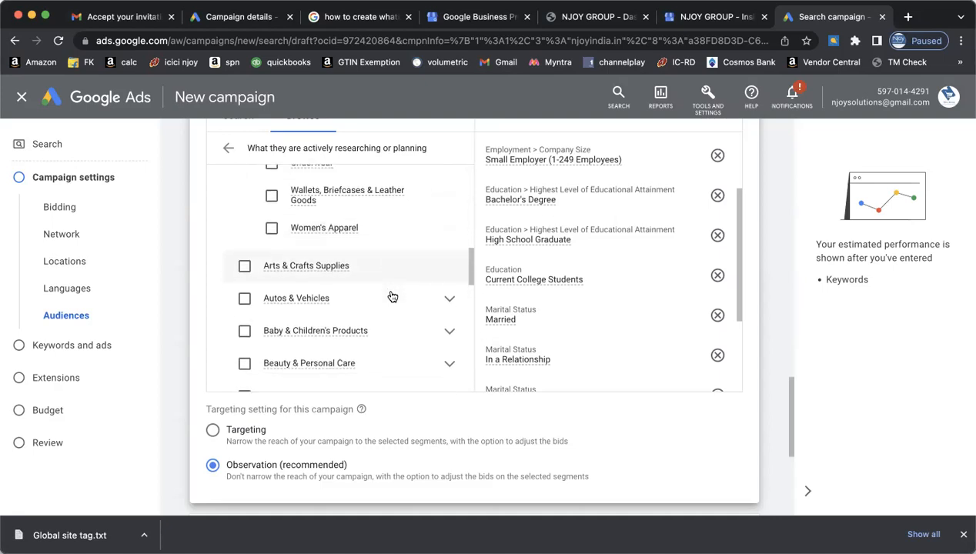
{"action": "scroll", "coordinate": [391, 297], "scroll_direction": "down", "scroll_amount": 1}
{"action": "scroll", "coordinate": [391, 297], "scroll_direction": "down", "scroll_amount": 5}
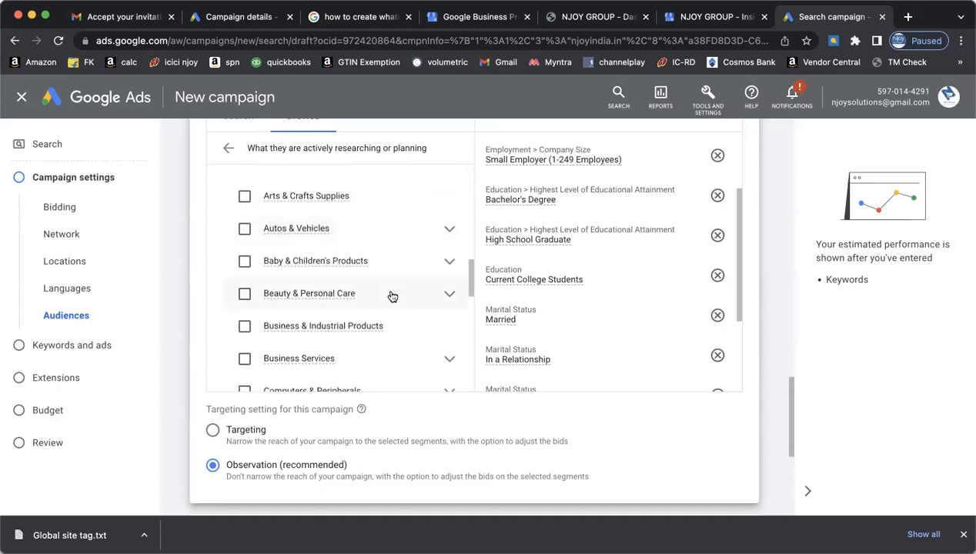
{"action": "scroll", "coordinate": [392, 297], "scroll_direction": "down", "scroll_amount": 1}
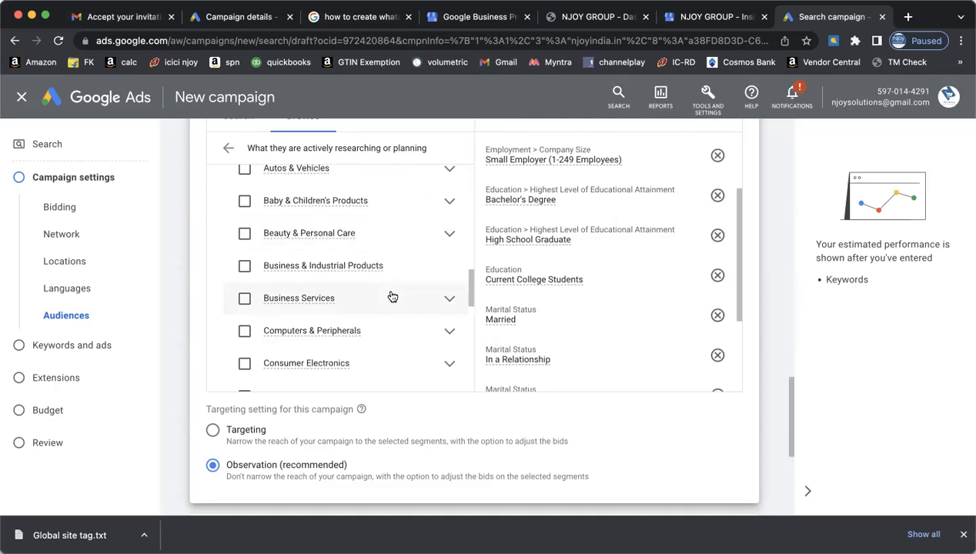
{"action": "left_click", "coordinate": [246, 274]}
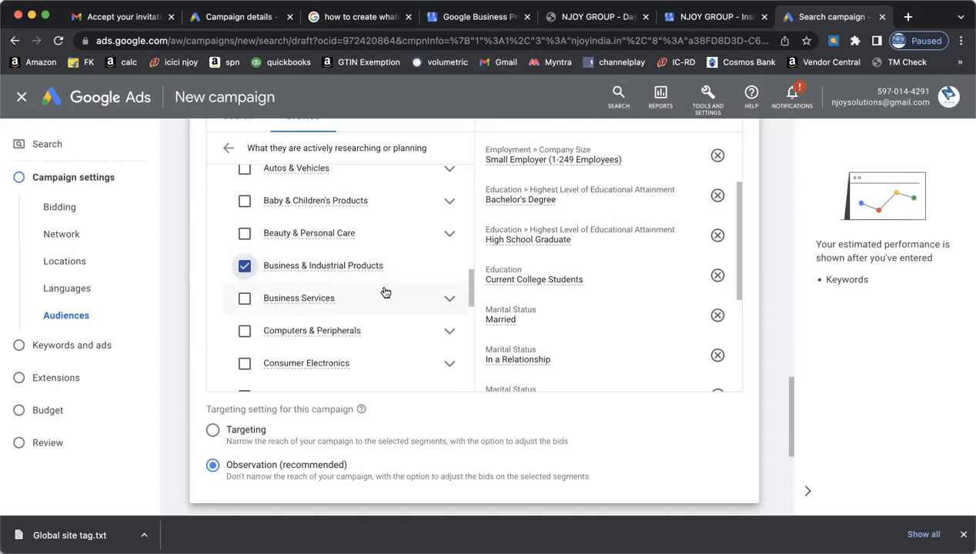
- Add the Education in-market segments: Secondary School resources, Open Online Courses and K-12 Schools
{"action": "scroll", "coordinate": [383, 291], "scroll_direction": "down", "scroll_amount": 3}
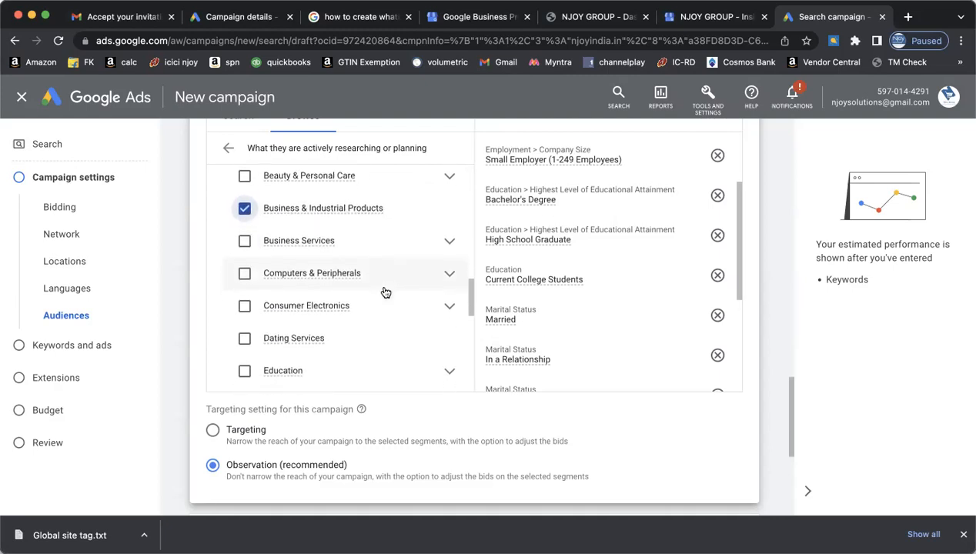
{"action": "scroll", "coordinate": [386, 291], "scroll_direction": "down", "scroll_amount": 5}
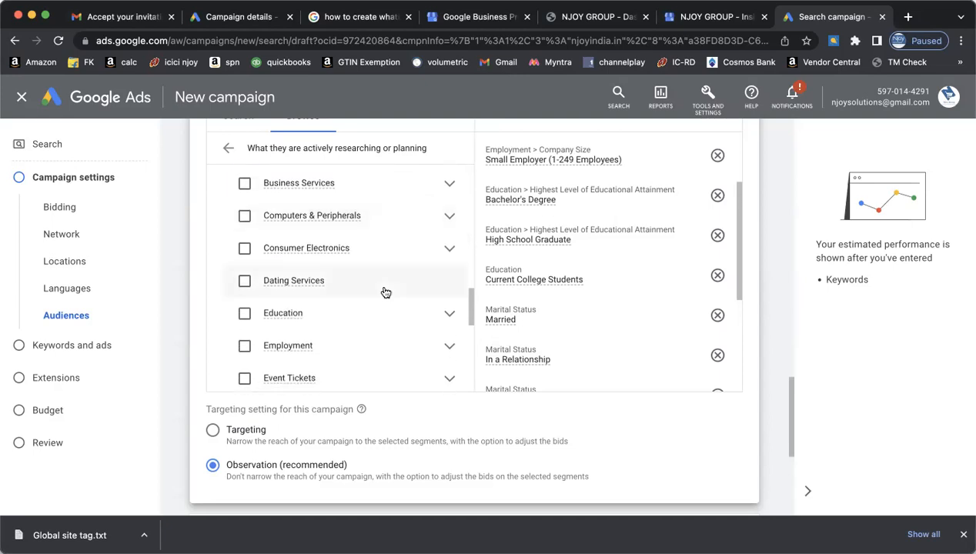
{"action": "scroll", "coordinate": [386, 292], "scroll_direction": "down", "scroll_amount": 1}
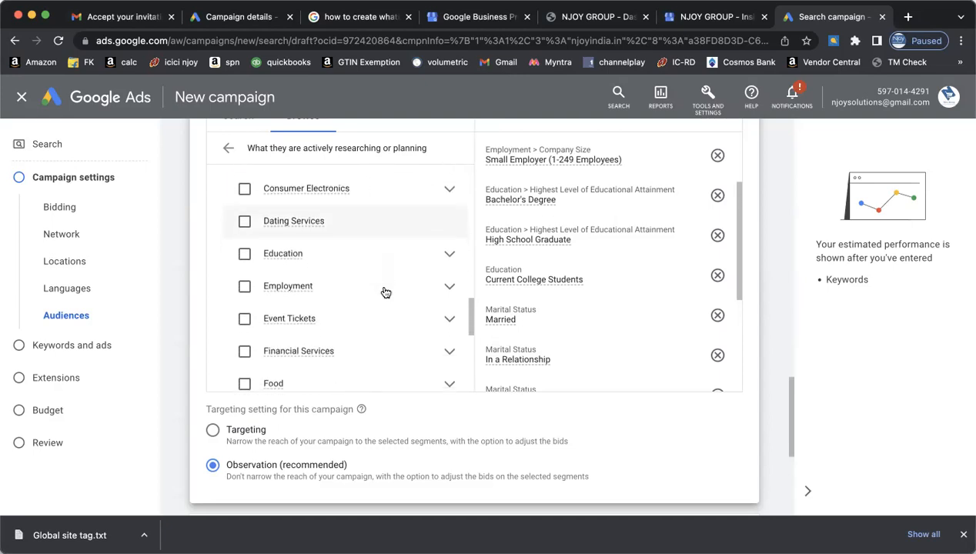
{"action": "left_click", "coordinate": [451, 262]}
{"action": "scroll", "coordinate": [426, 332], "scroll_direction": "down", "scroll_amount": 2}
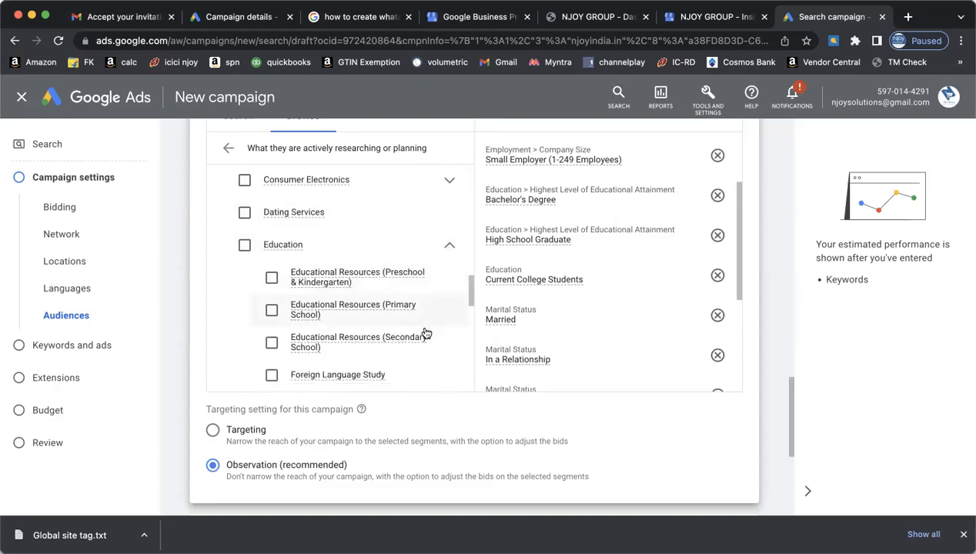
{"action": "scroll", "coordinate": [426, 332], "scroll_direction": "down", "scroll_amount": 3}
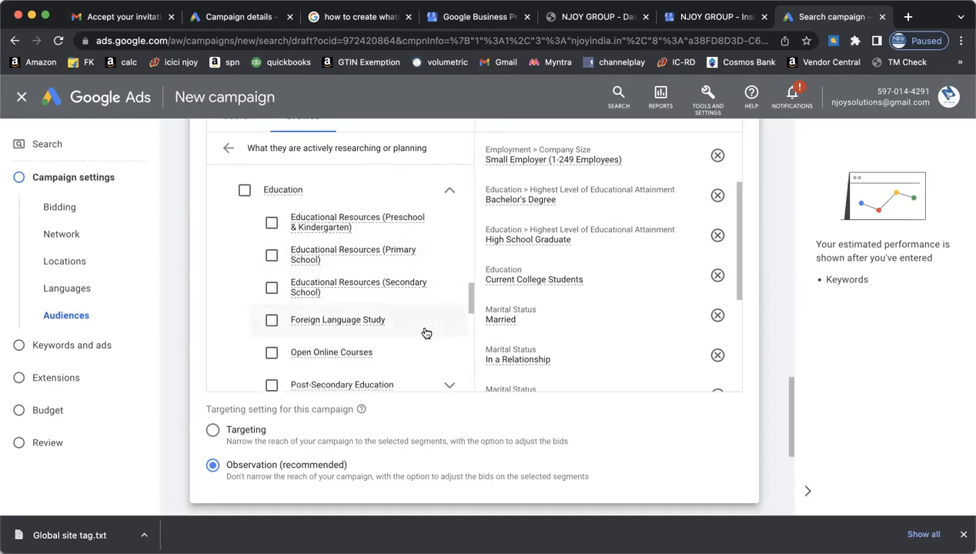
{"action": "scroll", "coordinate": [426, 332], "scroll_direction": "down", "scroll_amount": 1}
{"action": "left_click", "coordinate": [272, 231]}
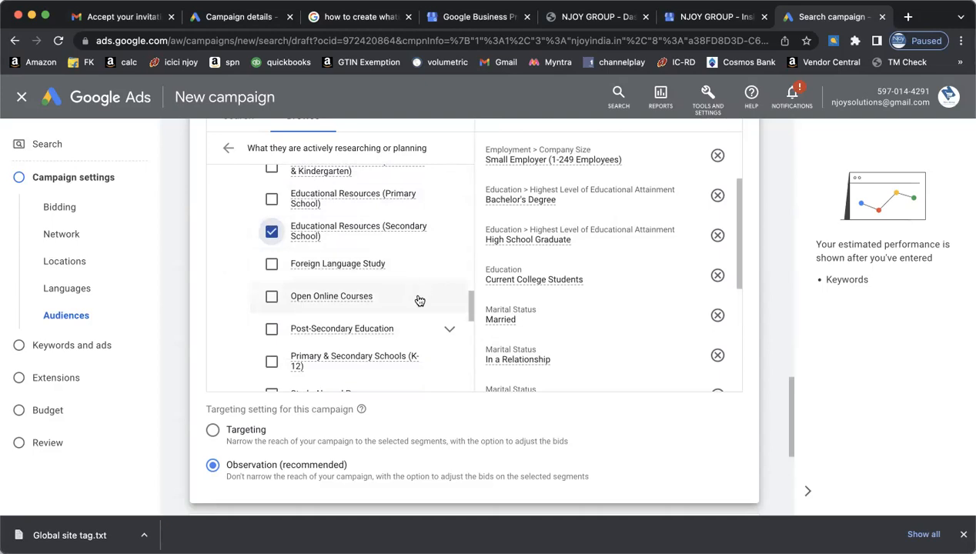
{"action": "scroll", "coordinate": [425, 305], "scroll_direction": "down", "scroll_amount": 1}
{"action": "left_click", "coordinate": [271, 262]}
{"action": "scroll", "coordinate": [400, 281], "scroll_direction": "down", "scroll_amount": 2}
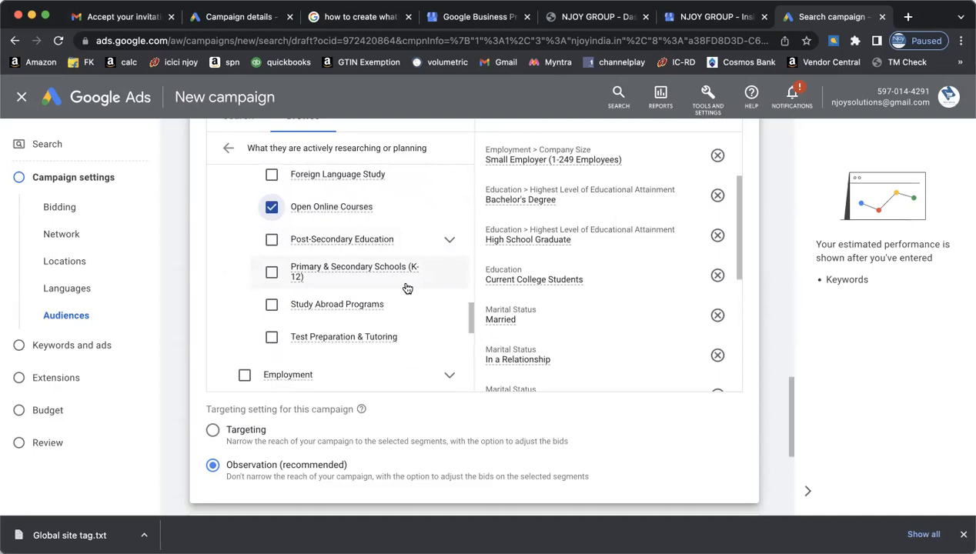
{"action": "left_click", "coordinate": [271, 272]}
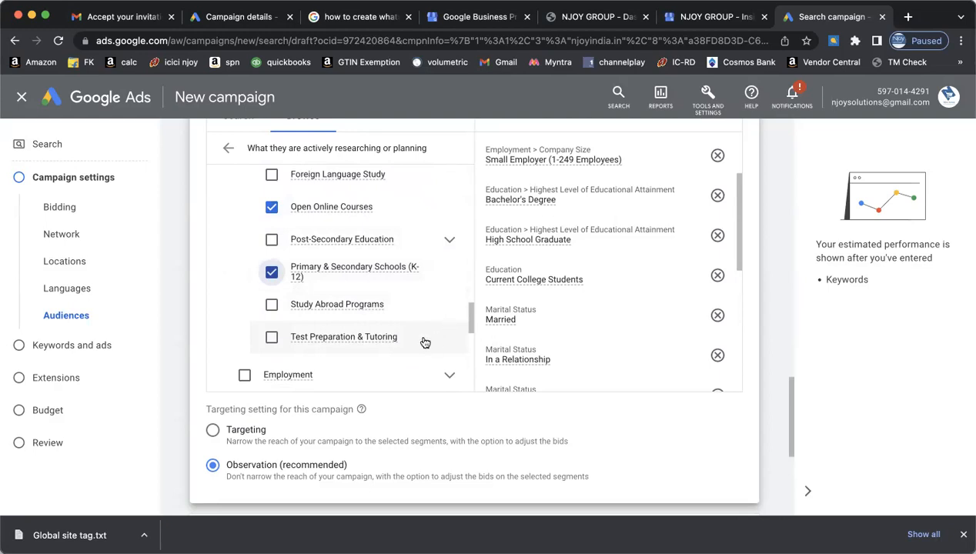
- Add the IT & Technical Jobs in-market segment under Employment, bringing the total to 16
{"action": "scroll", "coordinate": [431, 331], "scroll_direction": "down", "scroll_amount": 3}
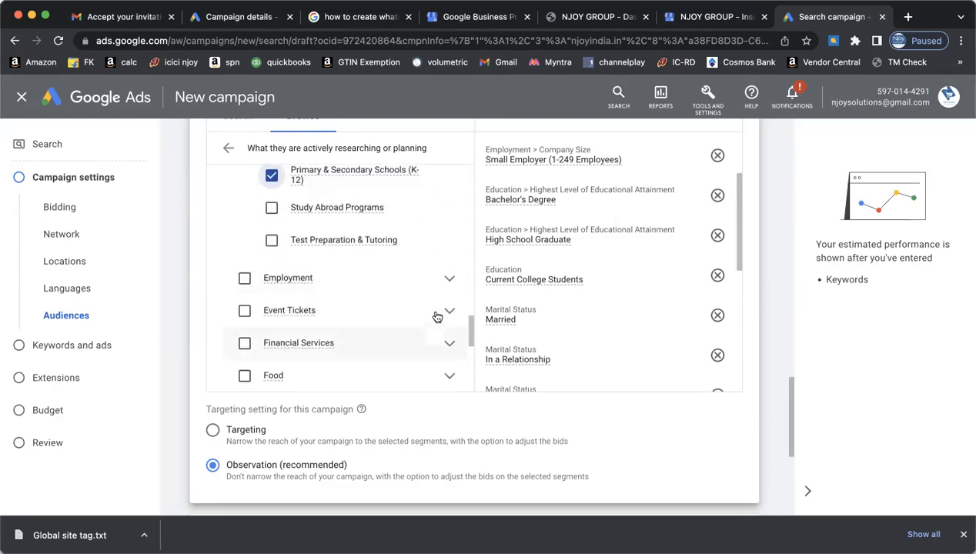
{"action": "left_click", "coordinate": [450, 280]}
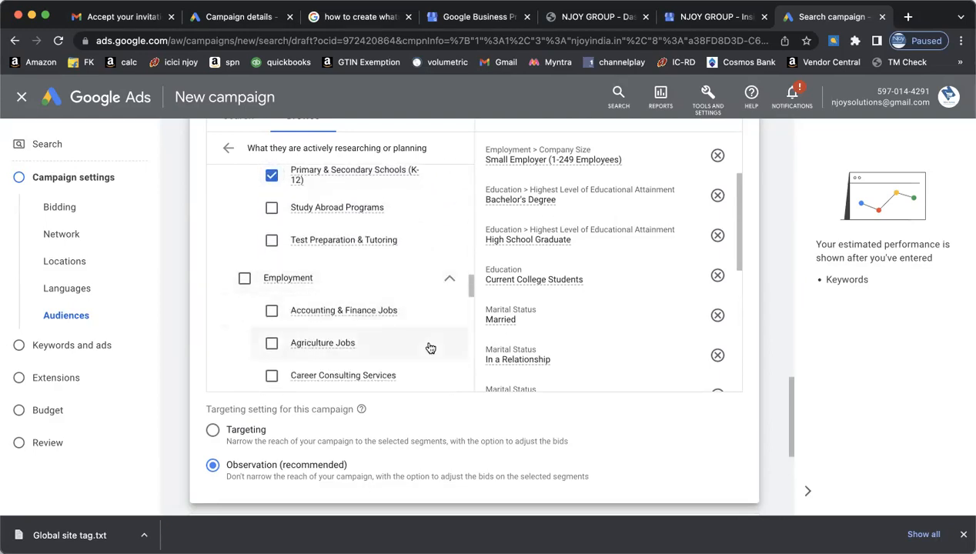
{"action": "scroll", "coordinate": [430, 347], "scroll_direction": "down", "scroll_amount": 3}
{"action": "scroll", "coordinate": [430, 348], "scroll_direction": "down", "scroll_amount": 5}
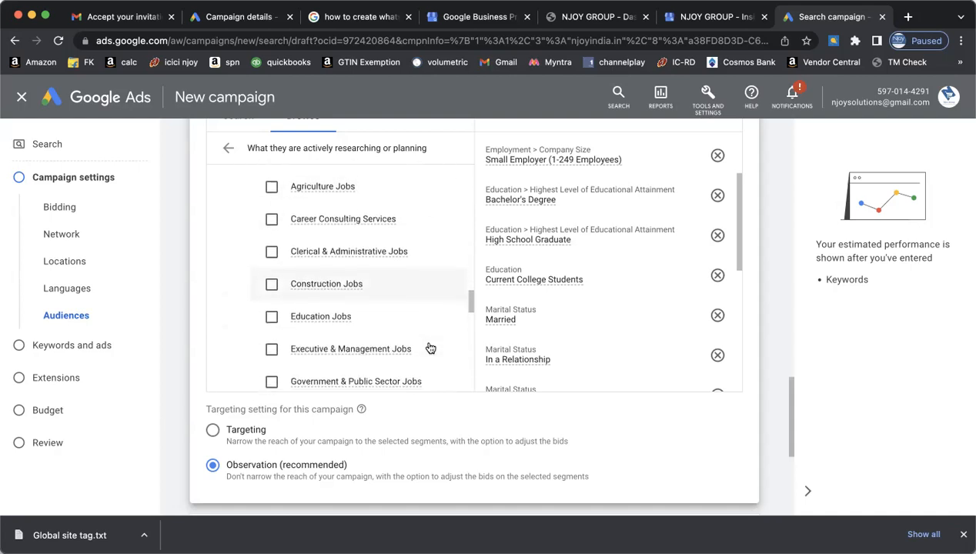
{"action": "scroll", "coordinate": [430, 346], "scroll_direction": "down", "scroll_amount": 3}
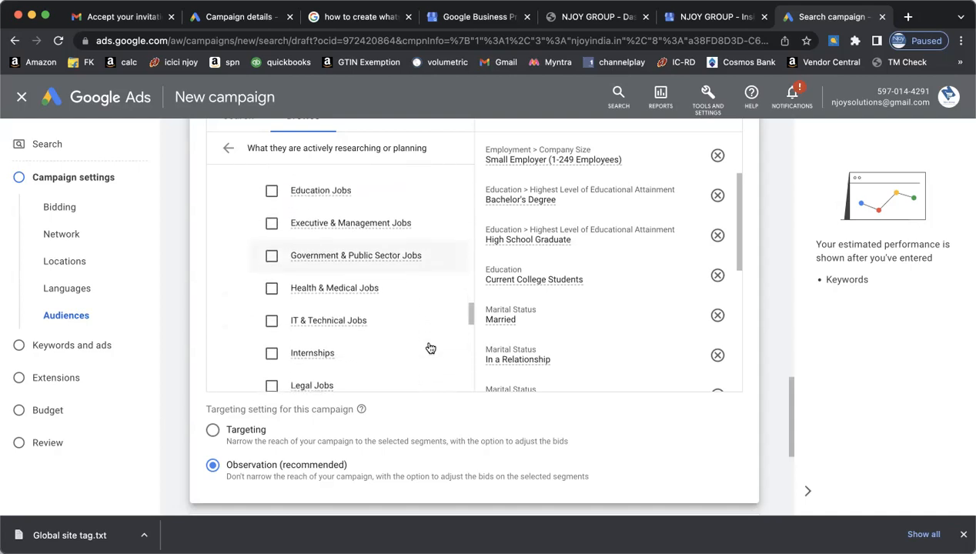
{"action": "left_click", "coordinate": [271, 239]}
{"action": "scroll", "coordinate": [416, 311], "scroll_direction": "down", "scroll_amount": 4}
{"action": "scroll", "coordinate": [416, 311], "scroll_direction": "down", "scroll_amount": 5}
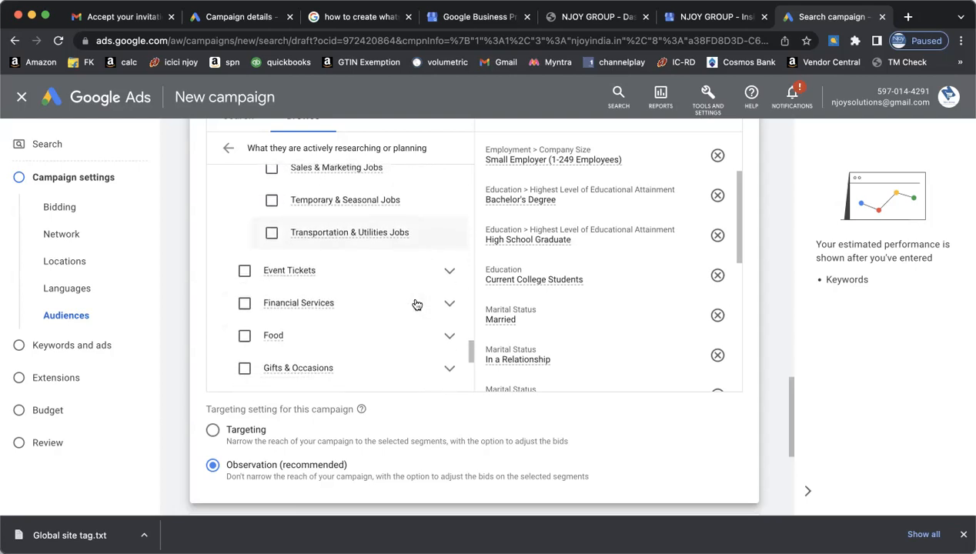
{"action": "scroll", "coordinate": [415, 305], "scroll_direction": "down", "scroll_amount": 1}
{"action": "scroll", "coordinate": [415, 305], "scroll_direction": "down", "scroll_amount": 2}
{"action": "scroll", "coordinate": [416, 304], "scroll_direction": "down", "scroll_amount": 5}
{"action": "scroll", "coordinate": [417, 300], "scroll_direction": "down", "scroll_amount": 5}
{"action": "scroll", "coordinate": [416, 300], "scroll_direction": "up", "scroll_amount": 10}
{"action": "scroll", "coordinate": [511, 376], "scroll_direction": "up", "scroll_amount": 2}
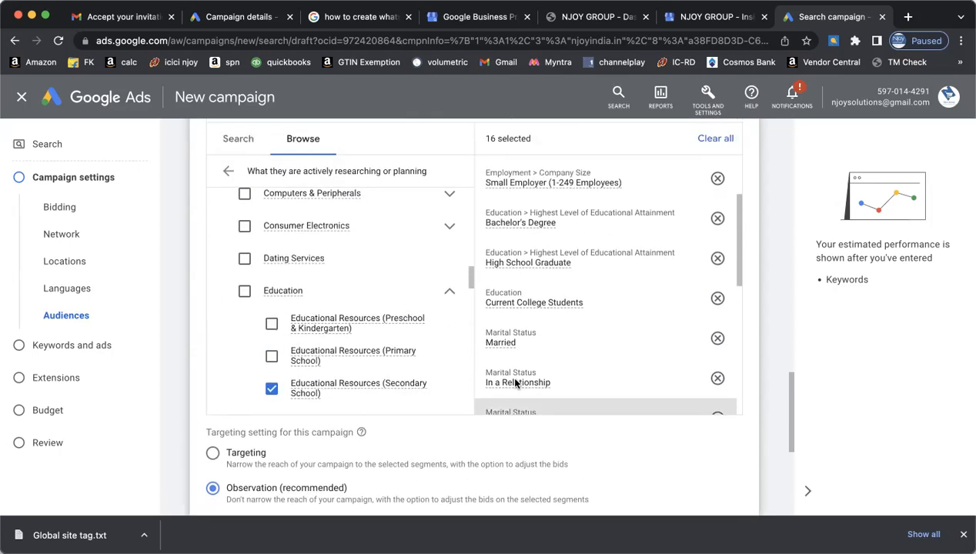
{"action": "scroll", "coordinate": [515, 377], "scroll_direction": "up", "scroll_amount": 1}
- Check the 'How they have interacted with your business' segments, then return to the main audience categories
{"action": "left_click", "coordinate": [228, 201]}
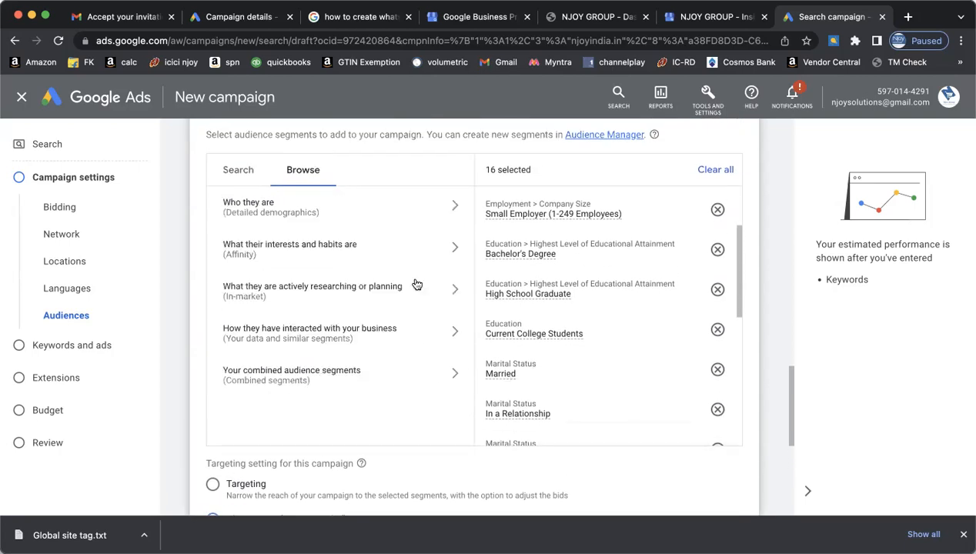
{"action": "left_click", "coordinate": [454, 334]}
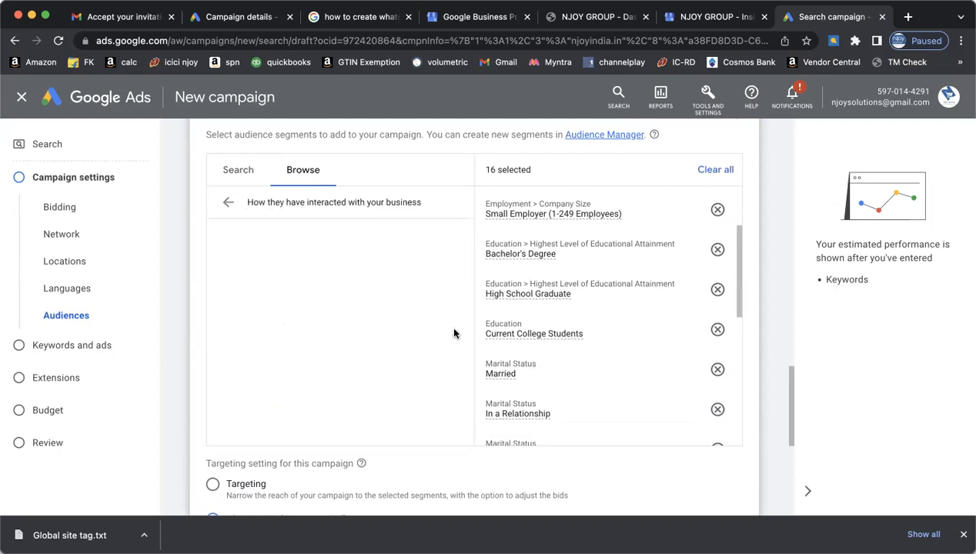
{"action": "left_click", "coordinate": [228, 202]}
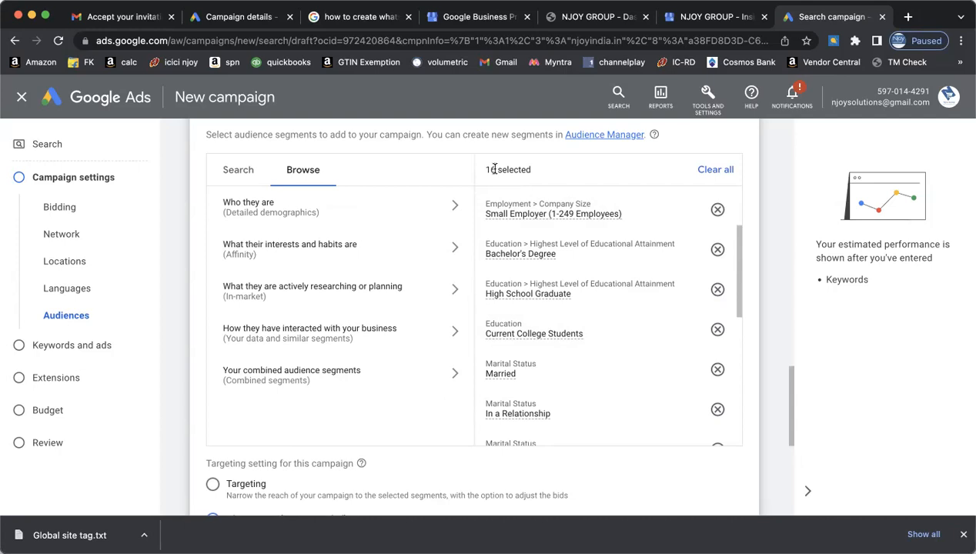
- From 'Your combined audience segments' in Browse, start a new combined audience segment
{"action": "left_click", "coordinate": [455, 373]}
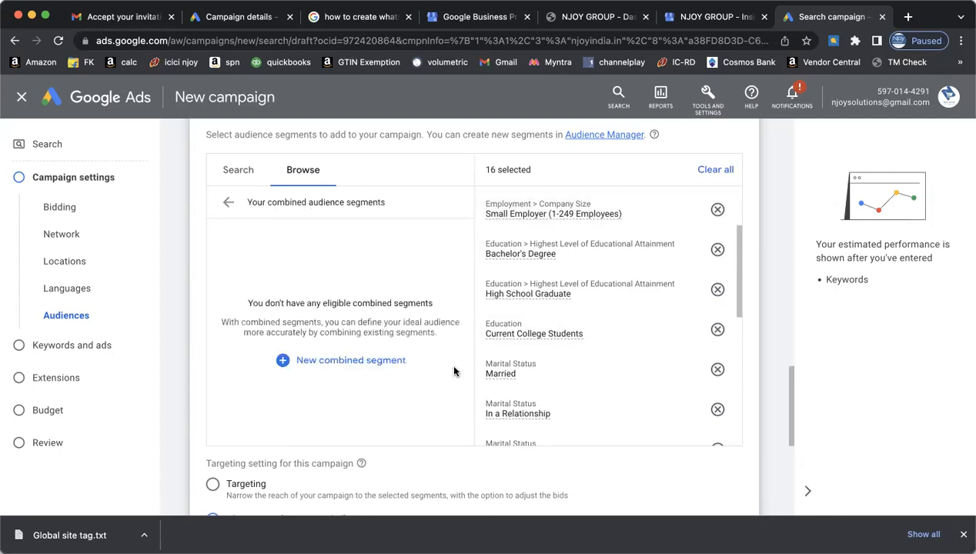
{"action": "left_click", "coordinate": [224, 203]}
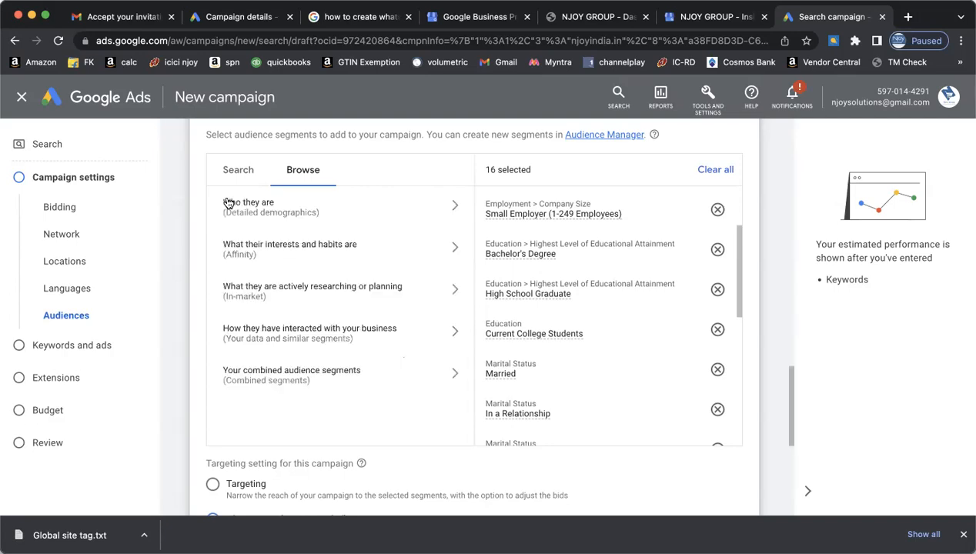
{"action": "scroll", "coordinate": [367, 392], "scroll_direction": "down", "scroll_amount": 2}
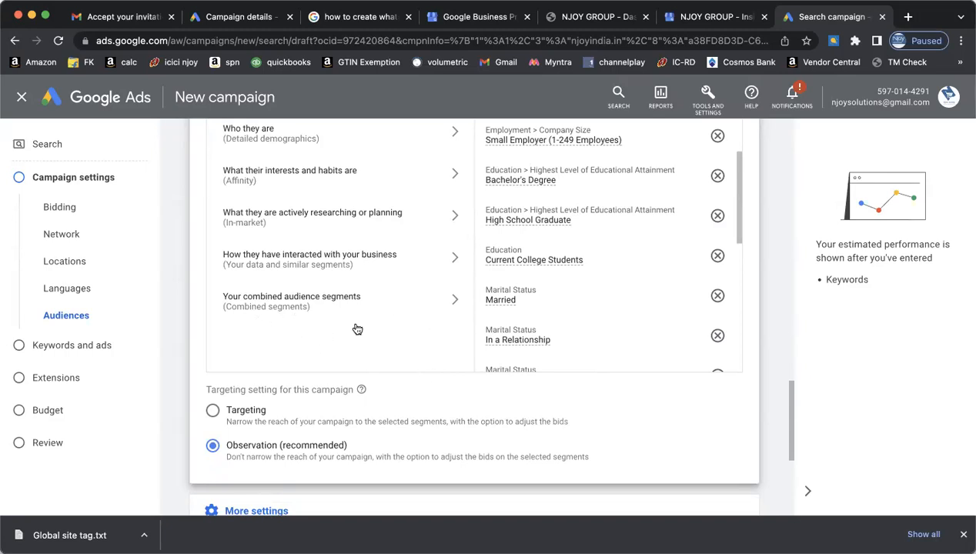
{"action": "left_click", "coordinate": [456, 301]}
{"action": "scroll", "coordinate": [405, 327], "scroll_direction": "up", "scroll_amount": 3}
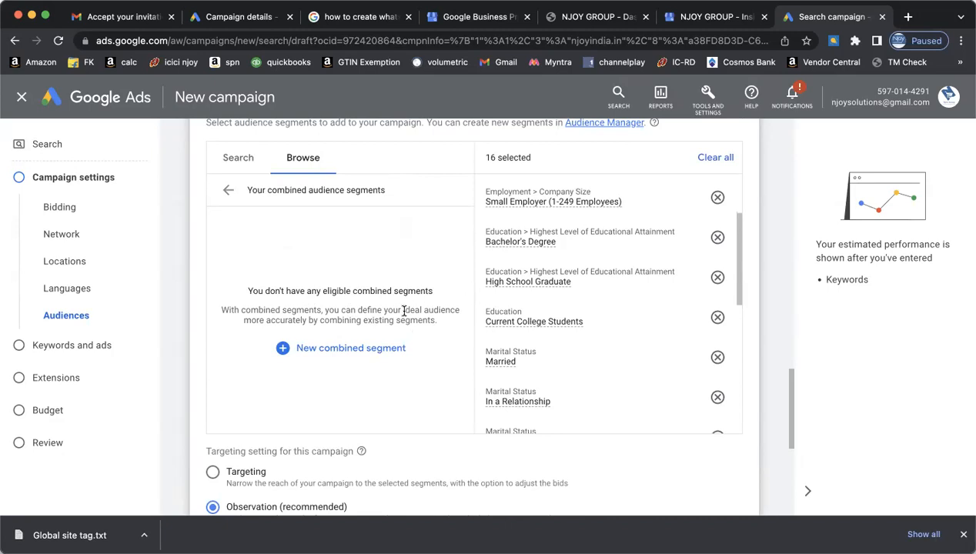
{"action": "left_click", "coordinate": [345, 351]}
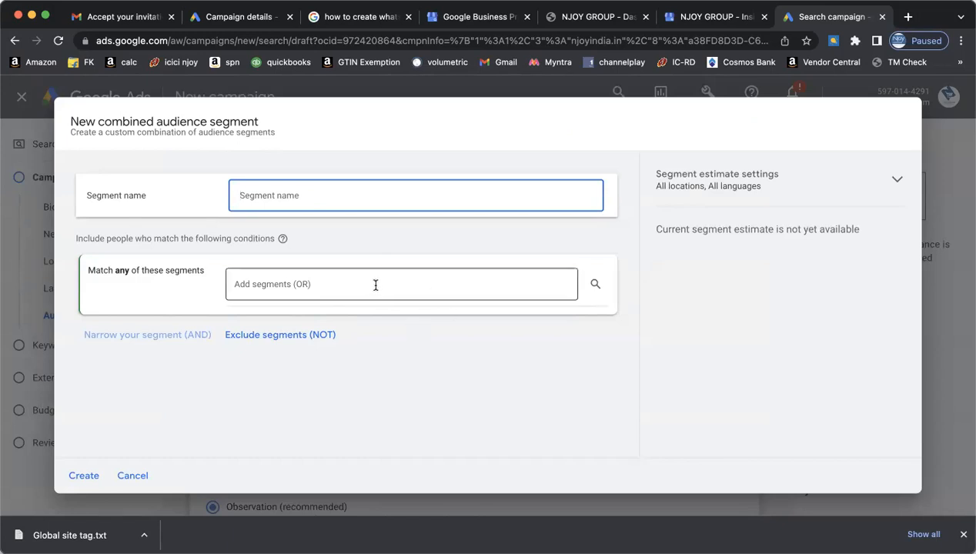
- Name the new combined audience segment 'Gujarati'
{"action": "scroll", "coordinate": [432, 262], "scroll_direction": "down", "scroll_amount": 1}
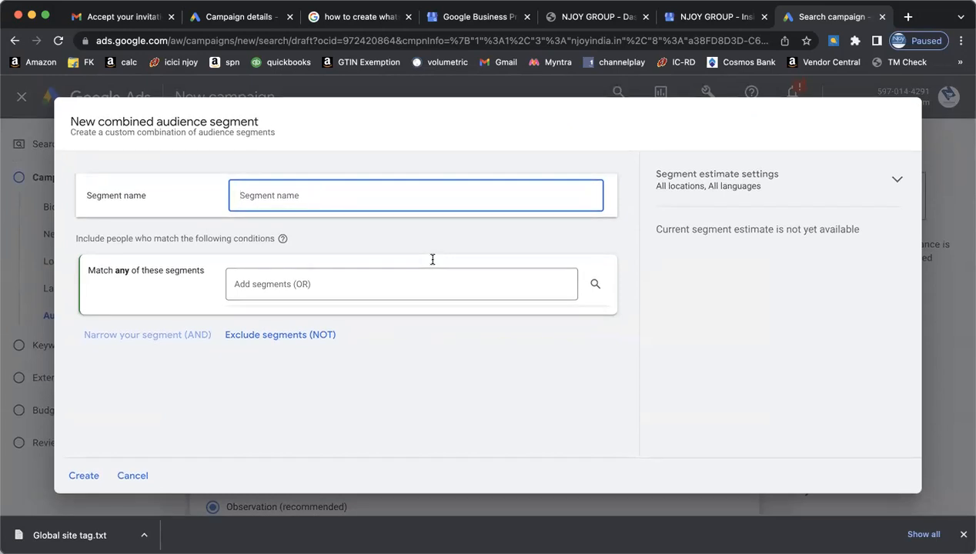
{"action": "left_click", "coordinate": [894, 184]}
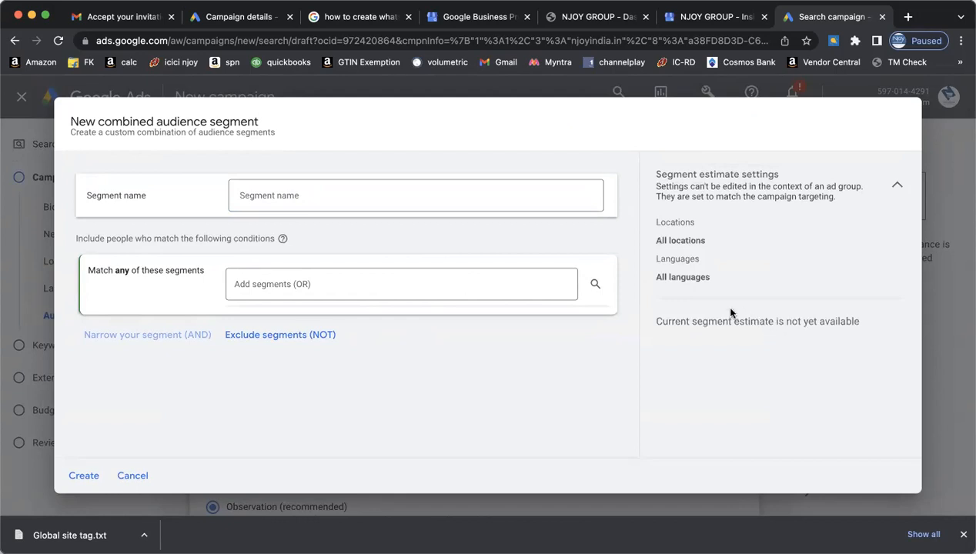
{"action": "left_click", "coordinate": [896, 187]}
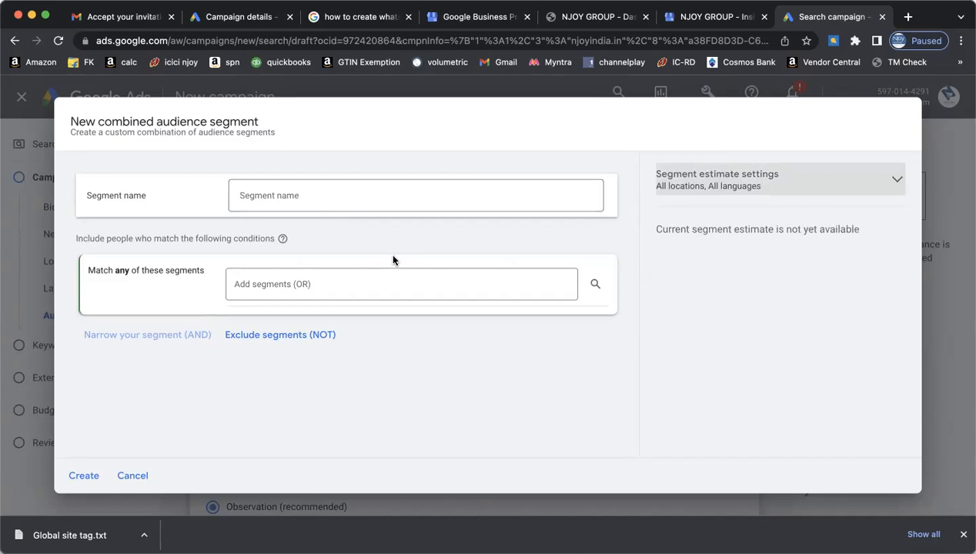
{"action": "left_click", "coordinate": [362, 196]}
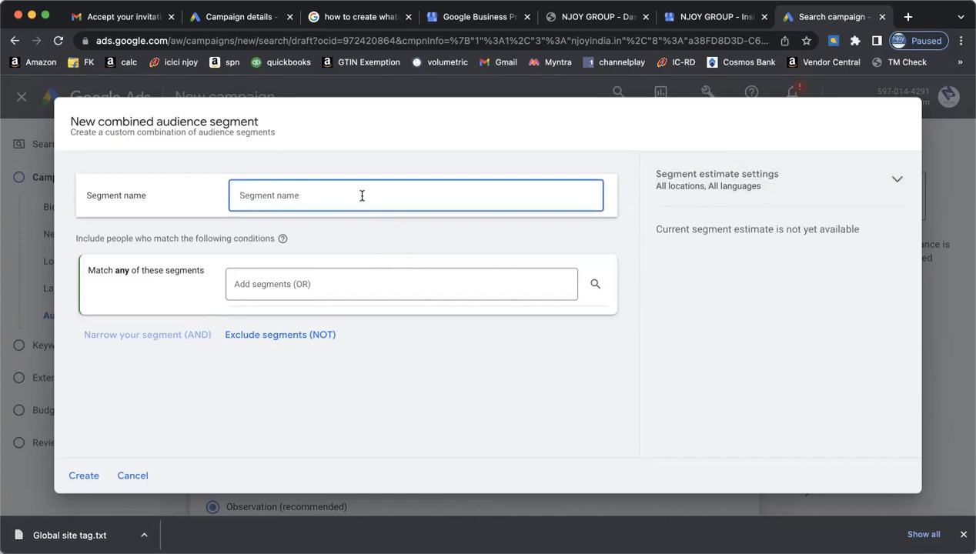
{"action": "type", "text": "Gujarati"}
{"action": "left_click", "coordinate": [84, 475]}
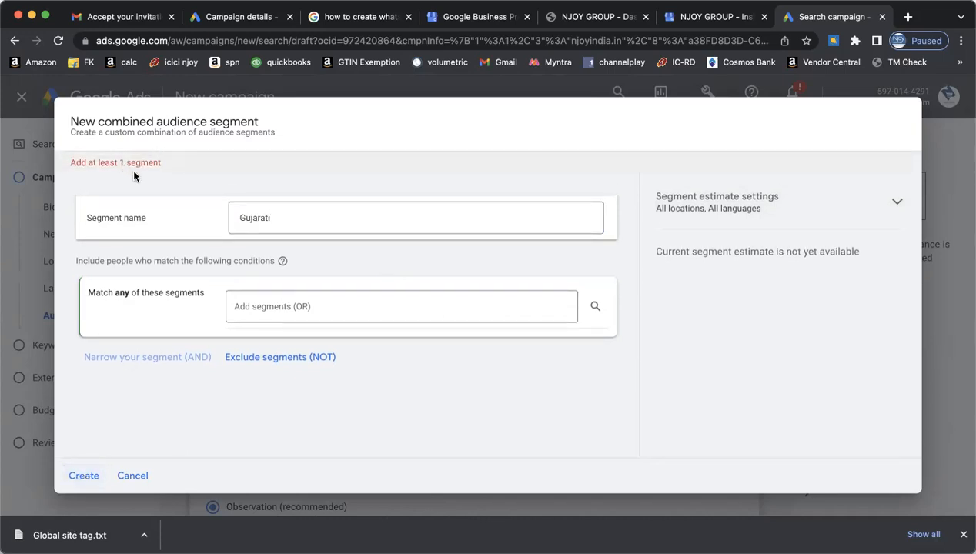
- Include the IT & Technical Jobs segment in Gujarati and create the segment
{"action": "left_click", "coordinate": [401, 309]}
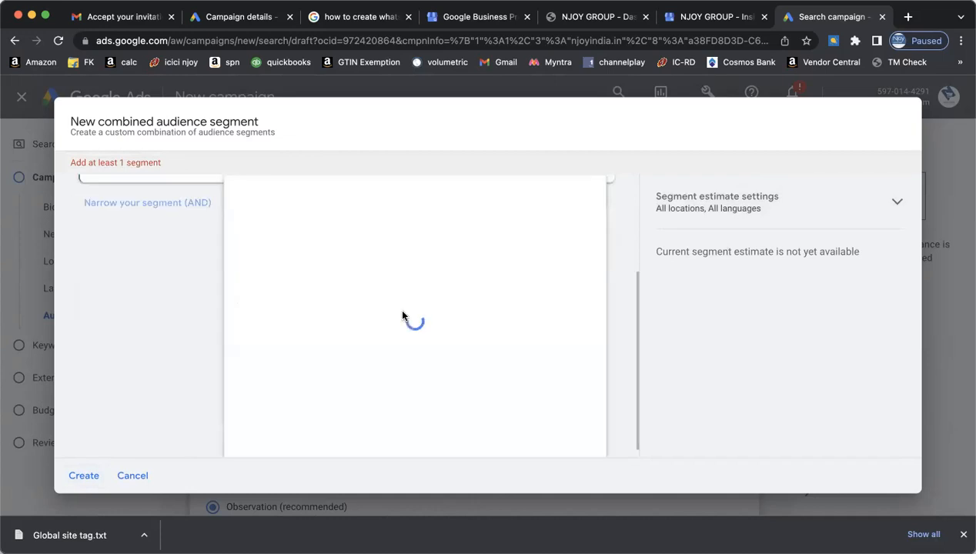
{"action": "mouse_move", "coordinate": [408, 308]}
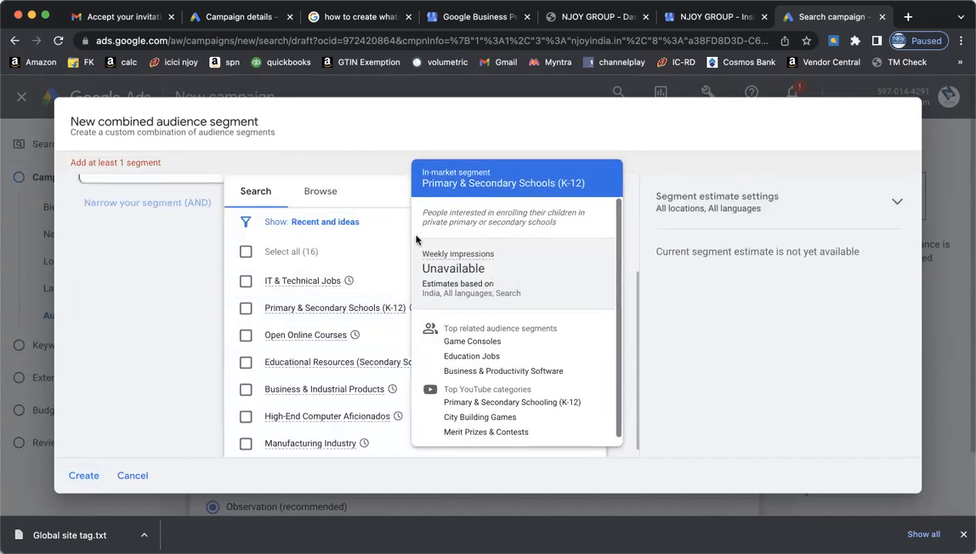
{"action": "left_click", "coordinate": [601, 162]}
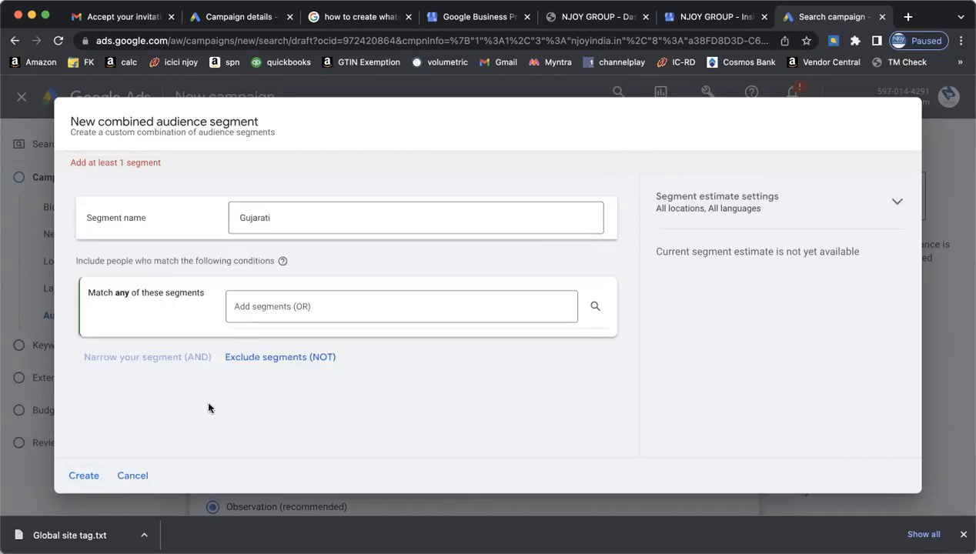
{"action": "left_click", "coordinate": [367, 320]}
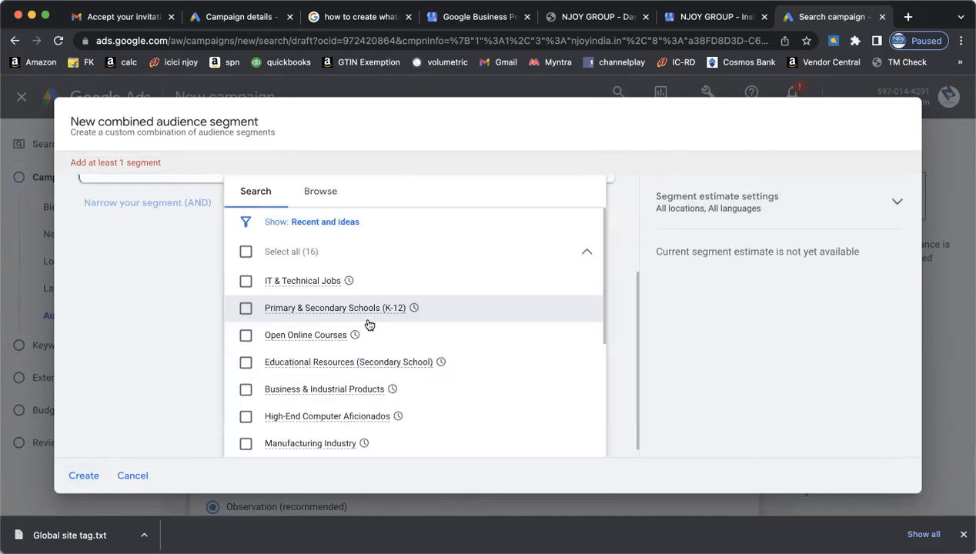
{"action": "left_click", "coordinate": [245, 282]}
{"action": "left_click", "coordinate": [169, 332]}
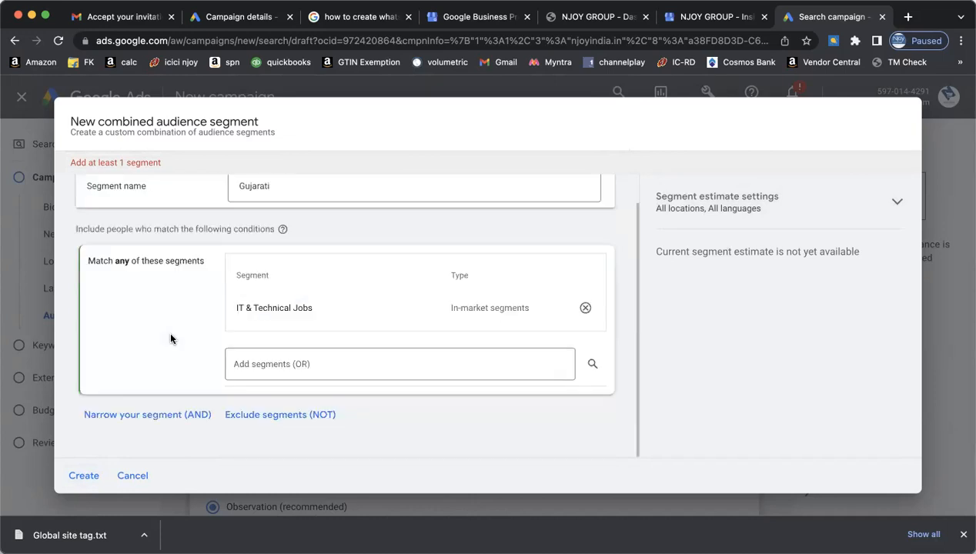
{"action": "left_click", "coordinate": [82, 476]}
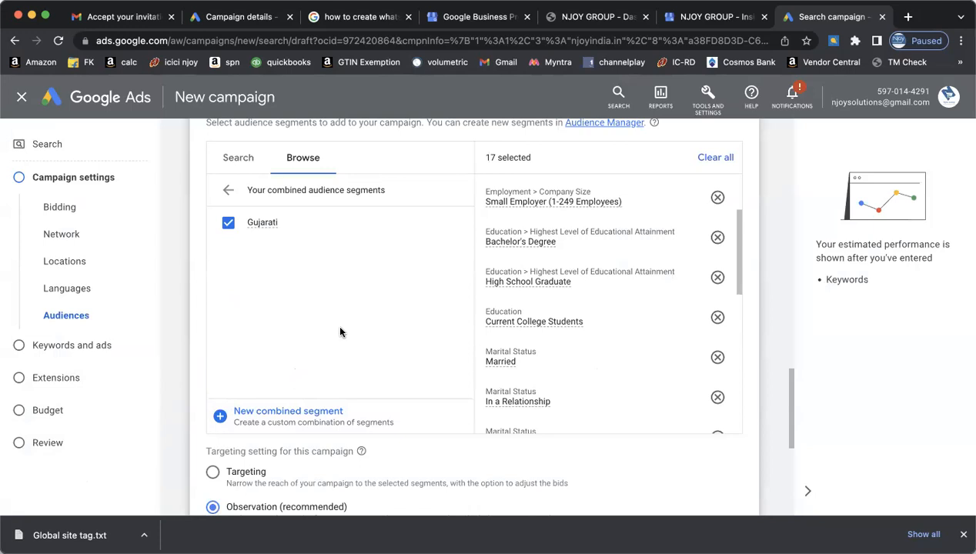
{"action": "scroll", "coordinate": [431, 331], "scroll_direction": "down", "scroll_amount": 1}
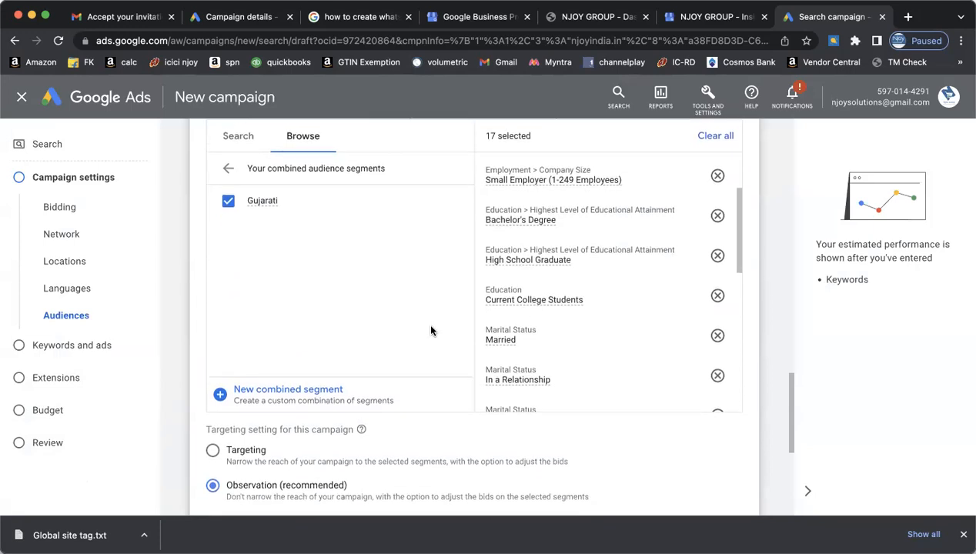
{"action": "scroll", "coordinate": [587, 286], "scroll_direction": "down", "scroll_amount": 10}
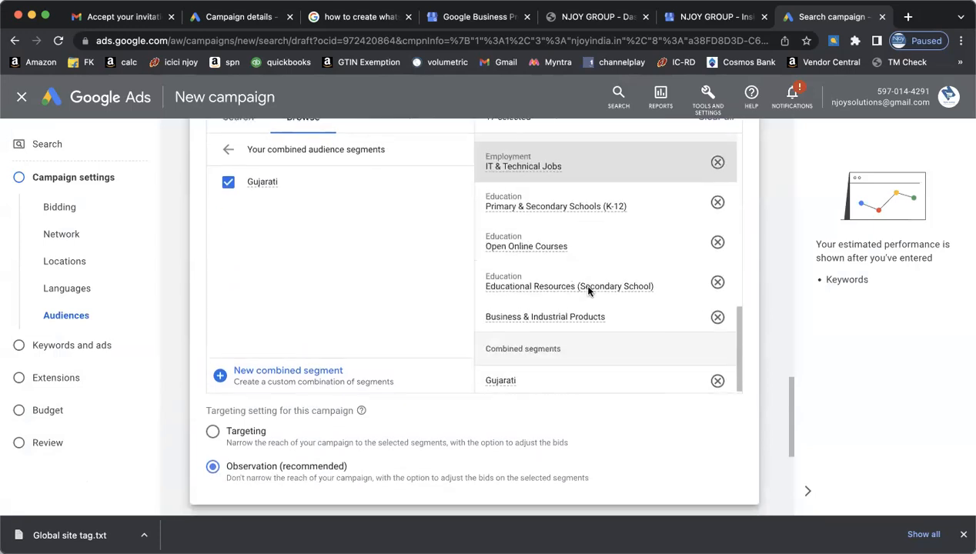
{"action": "scroll", "coordinate": [588, 289], "scroll_direction": "down", "scroll_amount": 5}
{"action": "scroll", "coordinate": [587, 289], "scroll_direction": "up", "scroll_amount": 5}
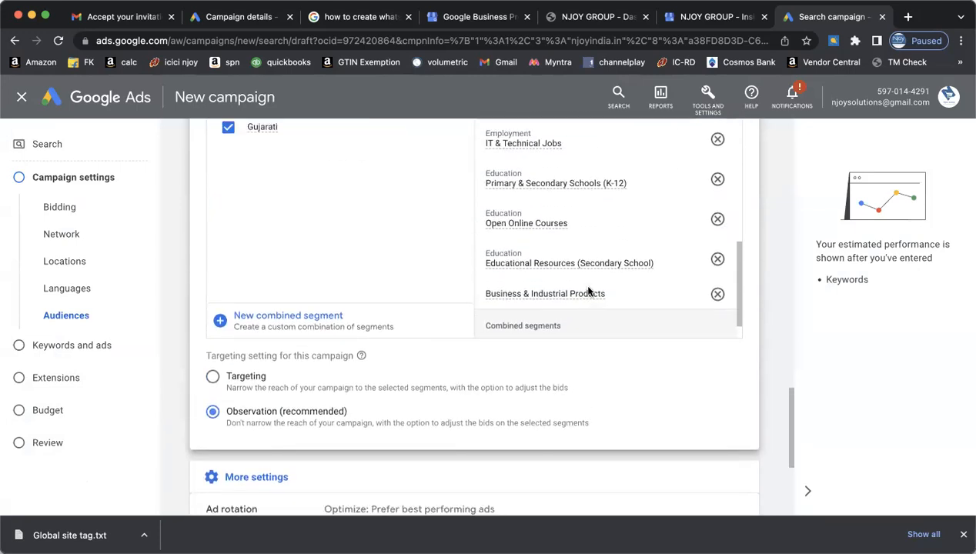
{"action": "scroll", "coordinate": [590, 364], "scroll_direction": "up", "scroll_amount": 1}
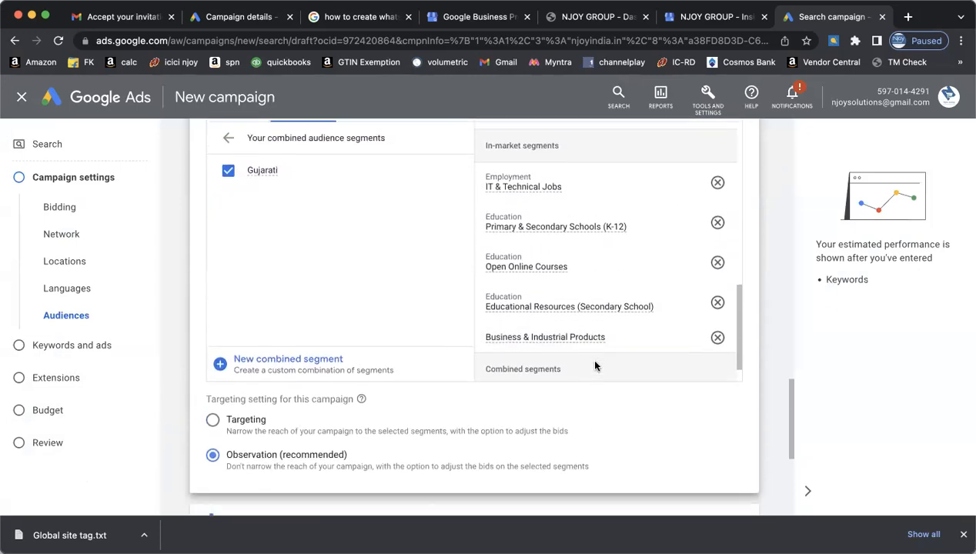
{"action": "scroll", "coordinate": [594, 365], "scroll_direction": "down", "scroll_amount": 2}
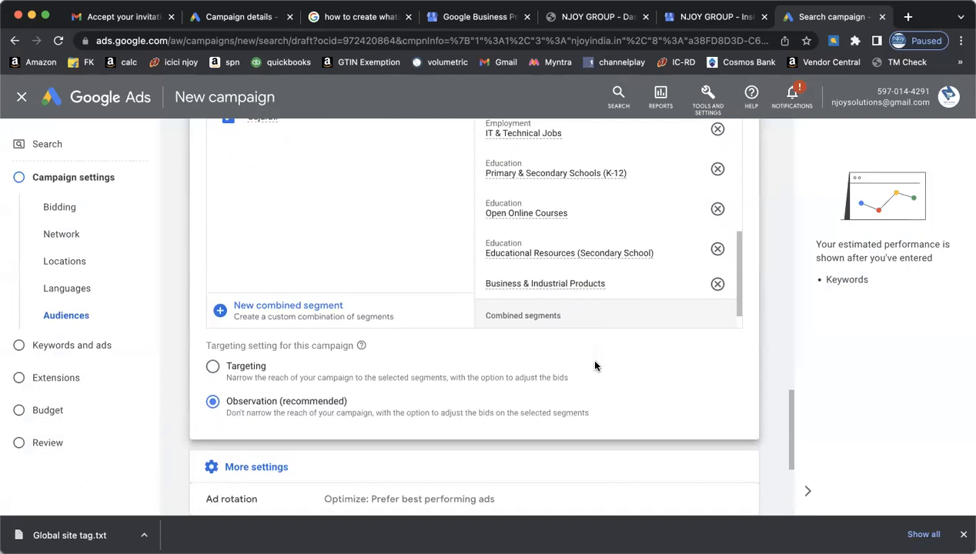
{"action": "scroll", "coordinate": [594, 365], "scroll_direction": "down", "scroll_amount": 5}
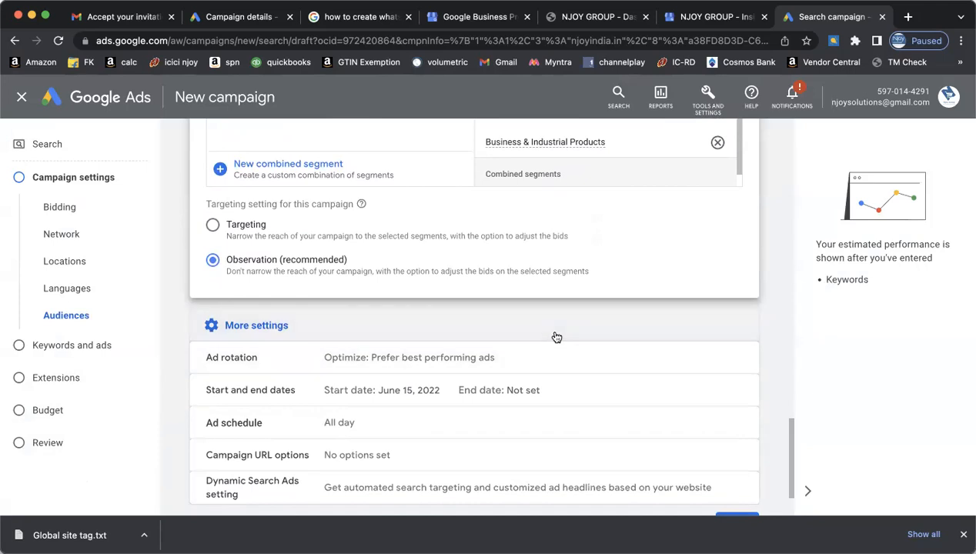
{"action": "left_click", "coordinate": [556, 335]}
{"action": "left_click", "coordinate": [535, 401]}
{"action": "scroll", "coordinate": [537, 404], "scroll_direction": "down", "scroll_amount": 3}
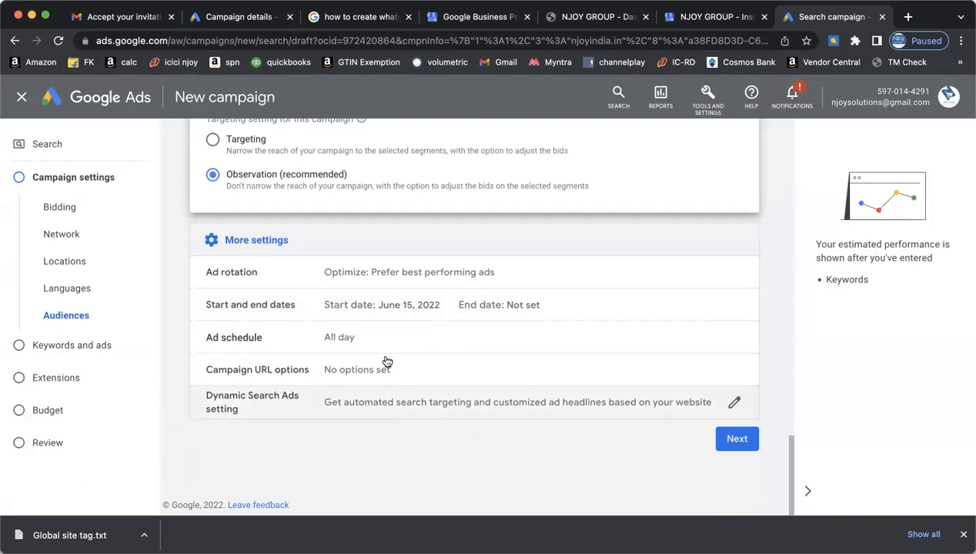
- Give the campaign an end date of June 20, 2022, keeping the June 15, 2022 start
{"action": "left_click", "coordinate": [509, 309]}
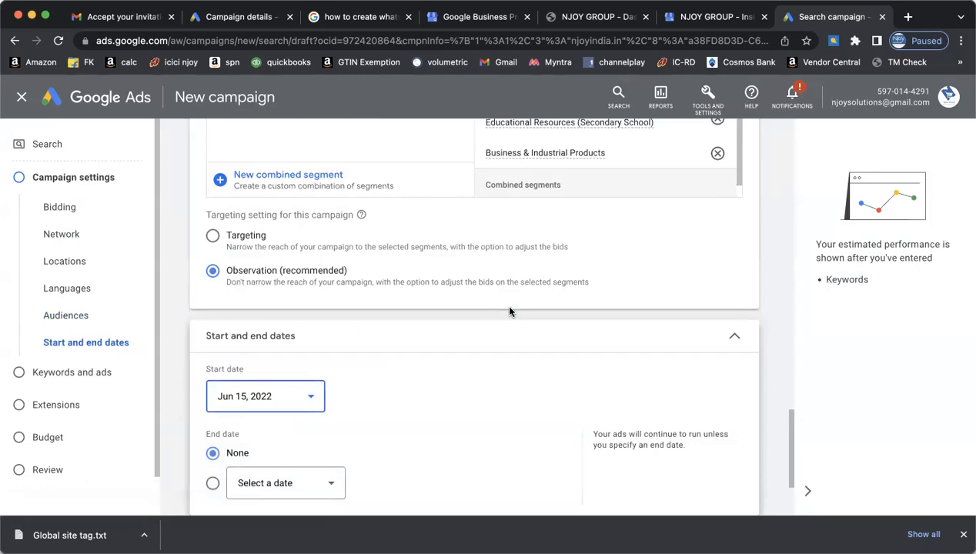
{"action": "scroll", "coordinate": [426, 390], "scroll_direction": "down", "scroll_amount": 4}
{"action": "left_click", "coordinate": [210, 352]}
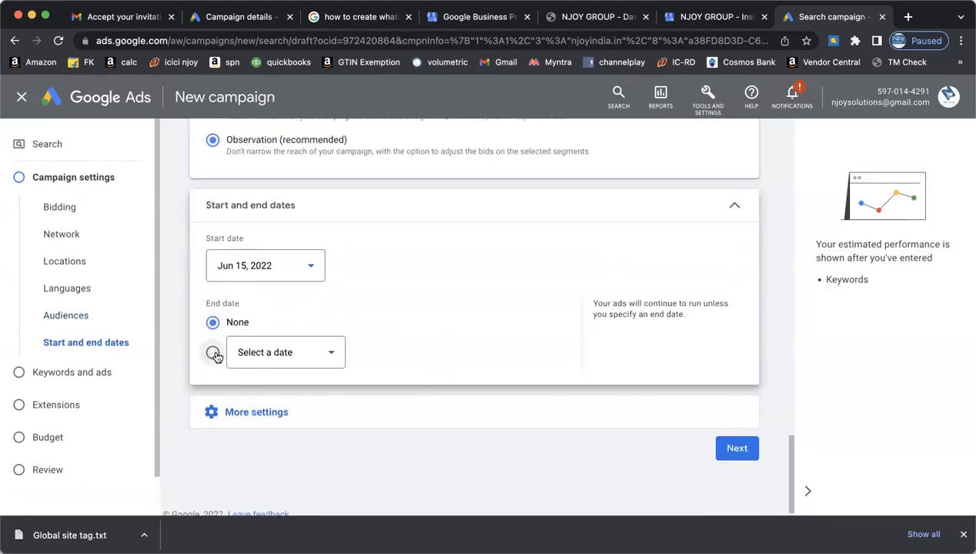
{"action": "left_click", "coordinate": [324, 354]}
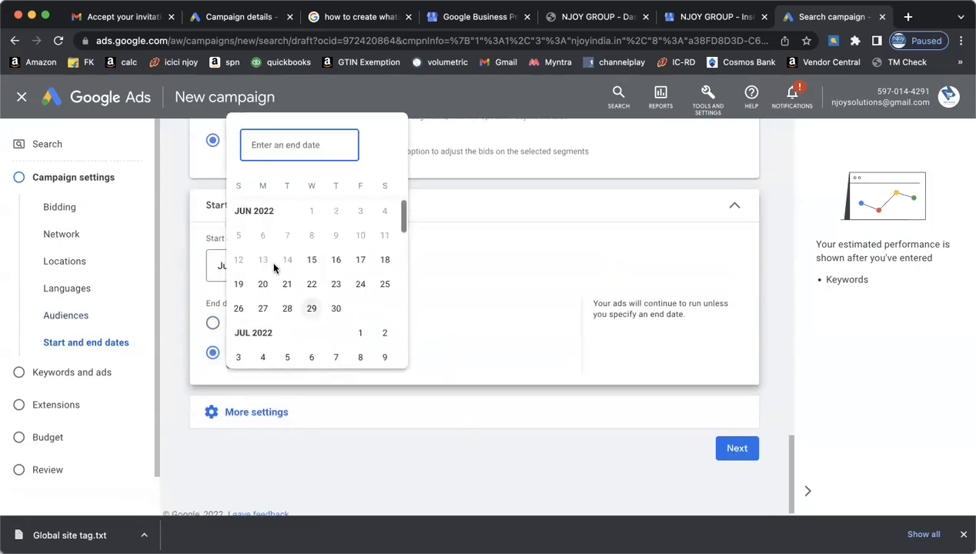
{"action": "left_click", "coordinate": [264, 290]}
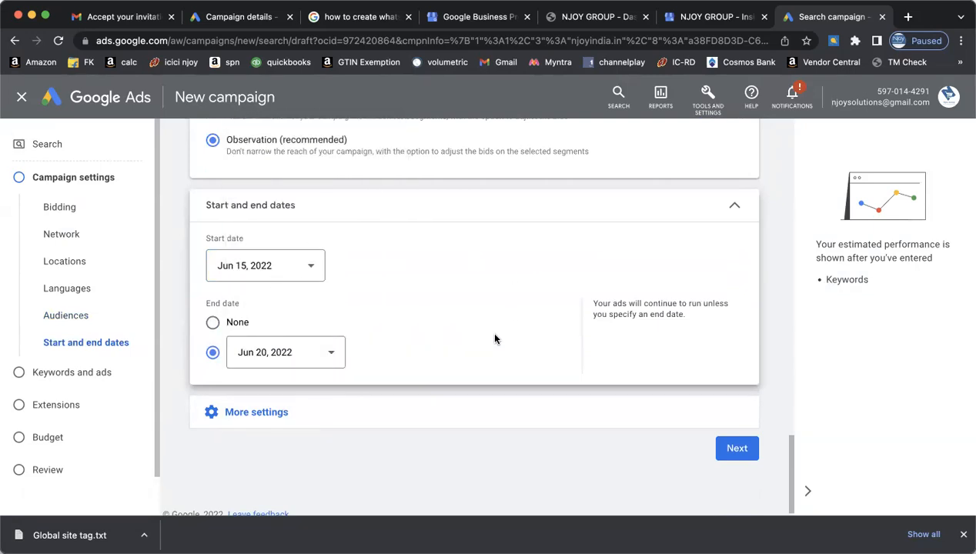
{"action": "scroll", "coordinate": [495, 336], "scroll_direction": "up", "scroll_amount": 2}
{"action": "scroll", "coordinate": [495, 336], "scroll_direction": "down", "scroll_amount": 2}
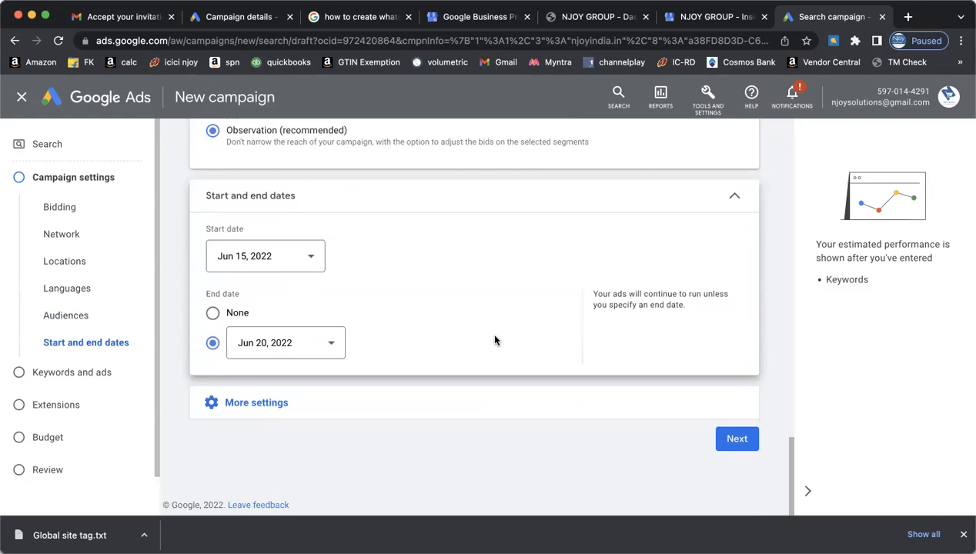
{"action": "left_click", "coordinate": [390, 402]}
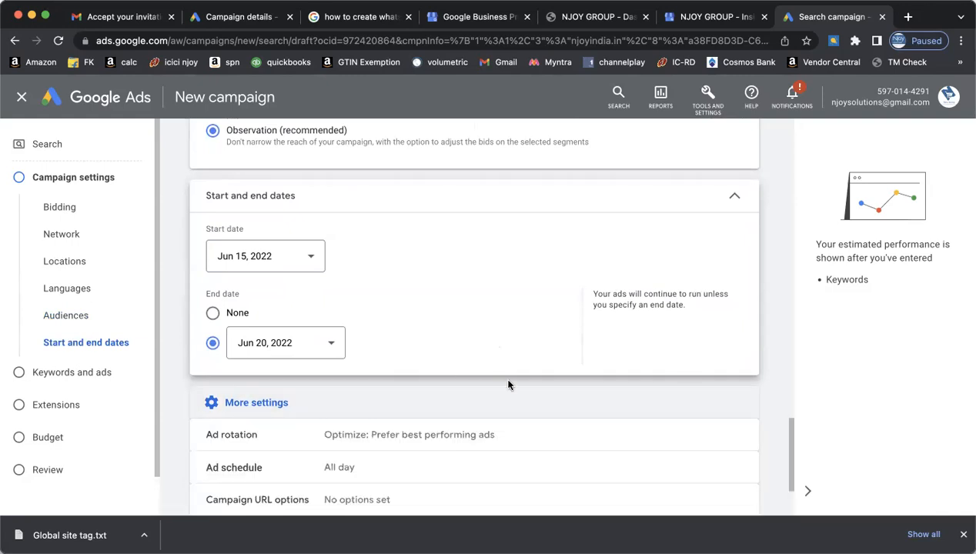
{"action": "scroll", "coordinate": [508, 385], "scroll_direction": "down", "scroll_amount": 2}
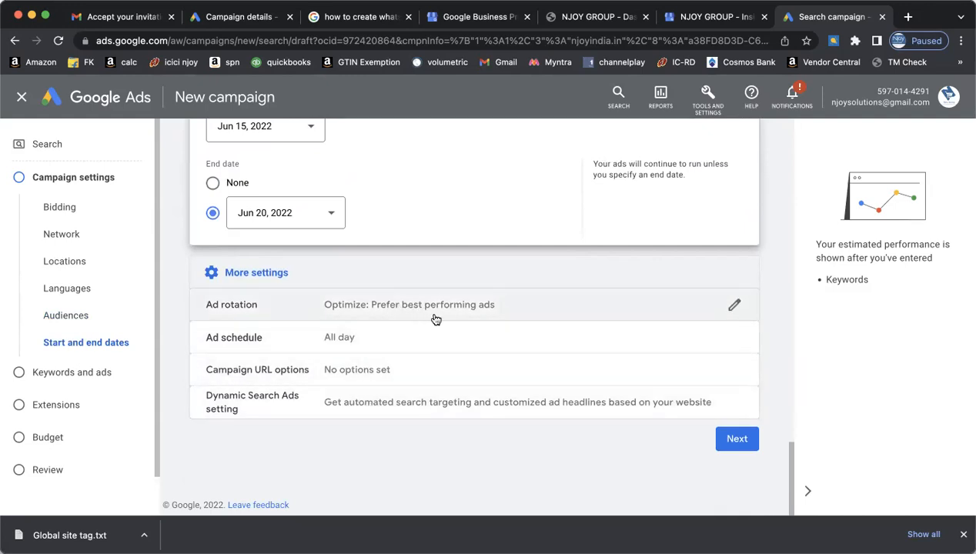
- Keep the ad schedule running All days, 00:00 to 00:00
{"action": "left_click", "coordinate": [425, 341]}
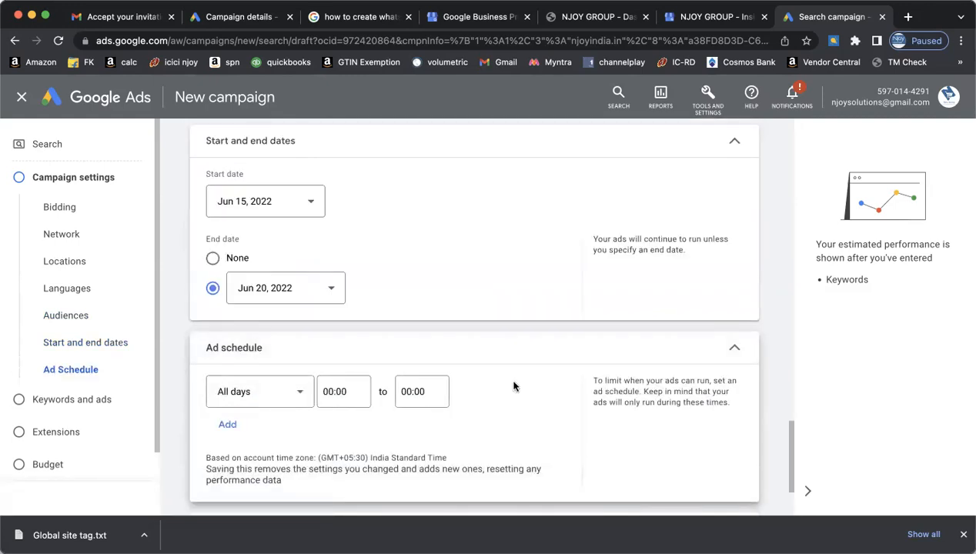
{"action": "scroll", "coordinate": [514, 383], "scroll_direction": "down", "scroll_amount": 2}
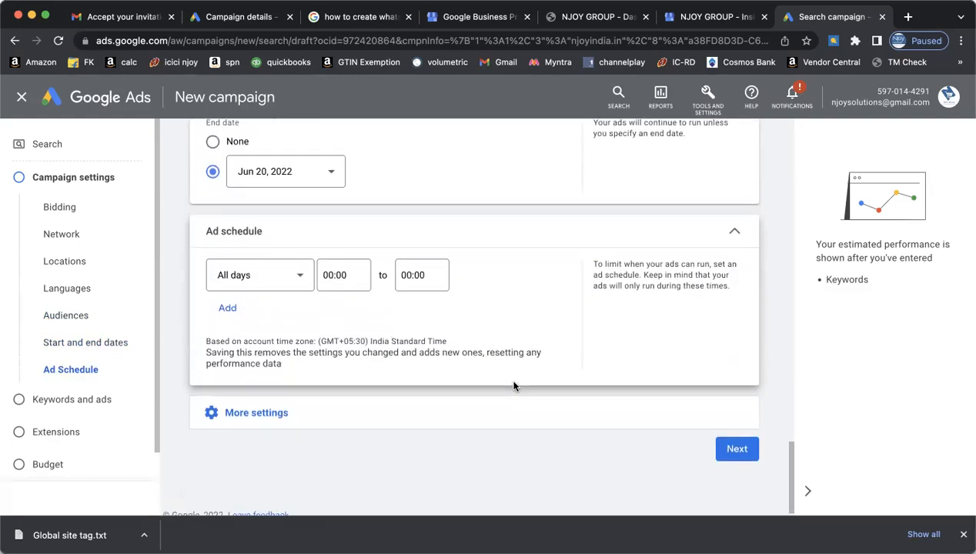
{"action": "left_click", "coordinate": [299, 280]}
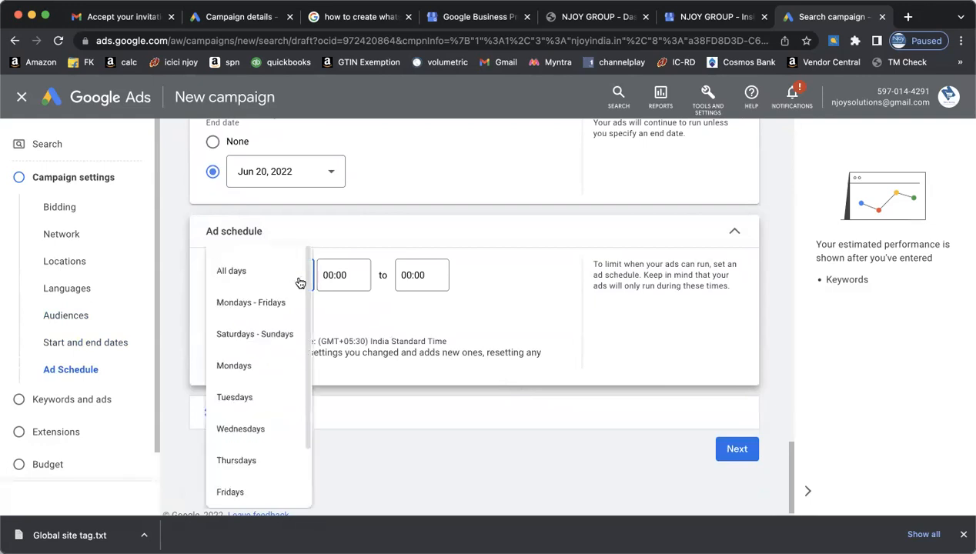
{"action": "left_click", "coordinate": [283, 277]}
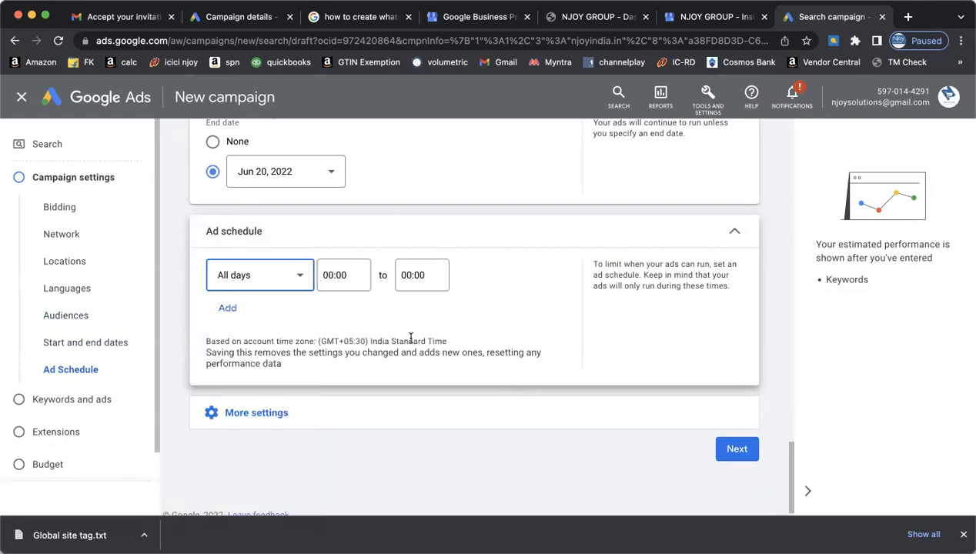
{"action": "scroll", "coordinate": [459, 329], "scroll_direction": "down", "scroll_amount": 1}
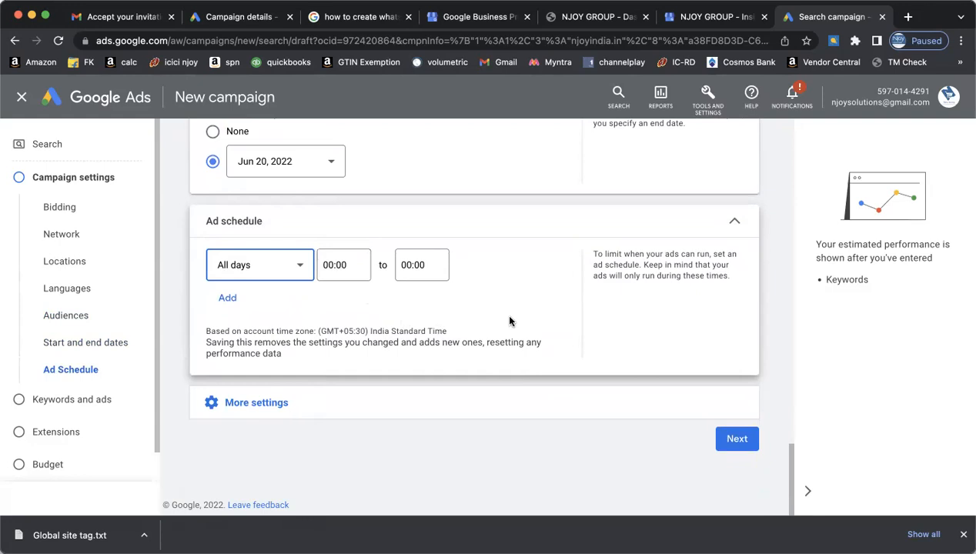
- Expand More settings to show ad rotation, campaign URL options and Dynamic Search Ads
{"action": "left_click", "coordinate": [461, 411]}
{"action": "scroll", "coordinate": [501, 420], "scroll_direction": "down", "scroll_amount": 1}
{"action": "scroll", "coordinate": [541, 438], "scroll_direction": "down", "scroll_amount": 1}
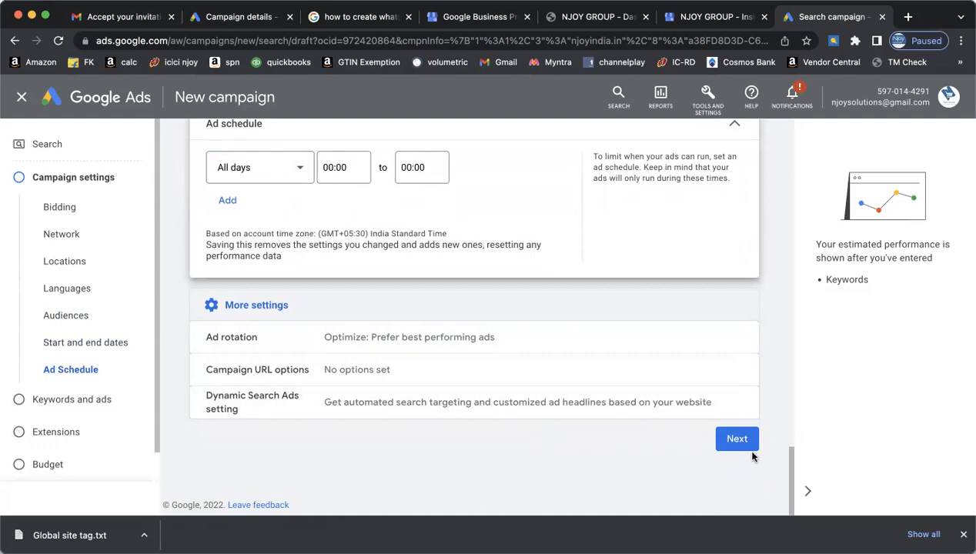
- Continue to Keywords and ads and step through the keyword guide to completion
{"action": "left_click", "coordinate": [735, 440]}
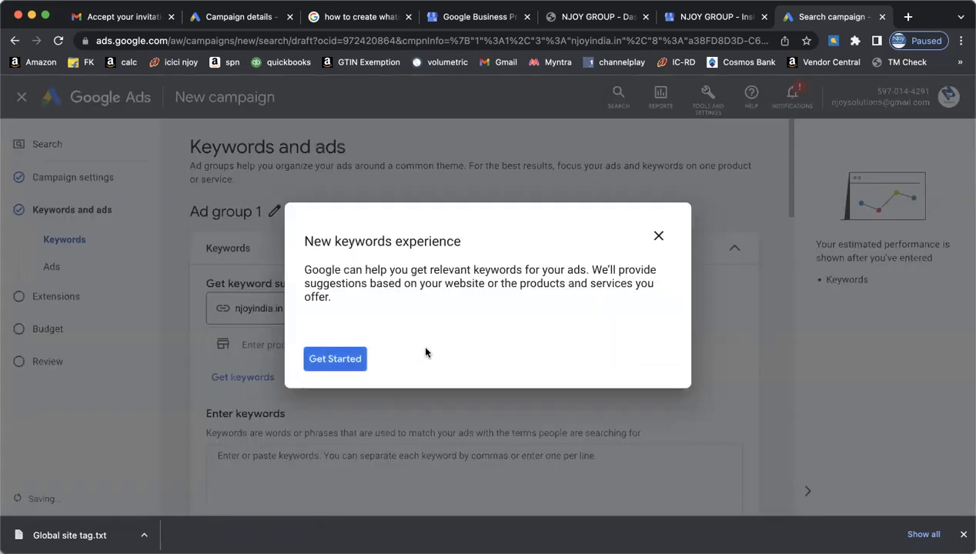
{"action": "left_click", "coordinate": [342, 359]}
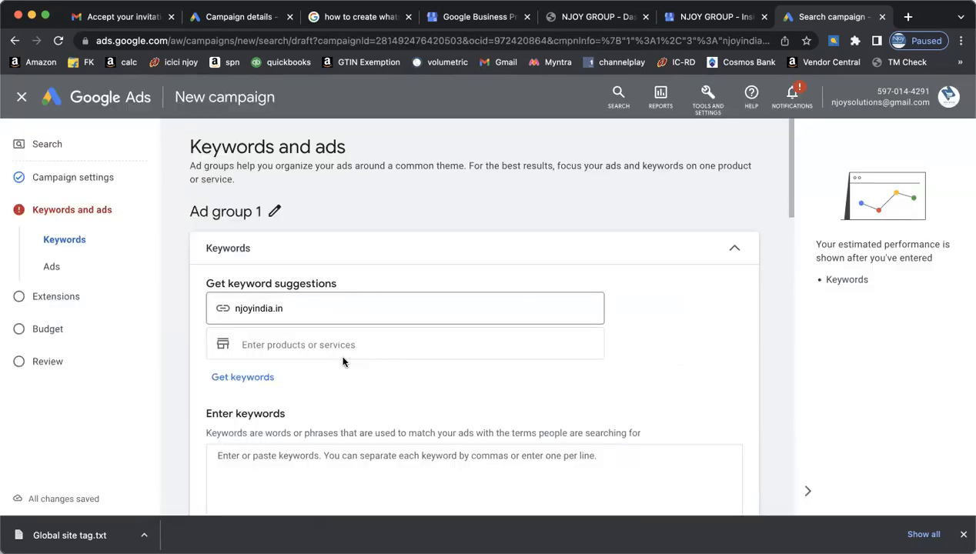
{"action": "left_click", "coordinate": [835, 309]}
{"action": "left_click", "coordinate": [827, 345]}
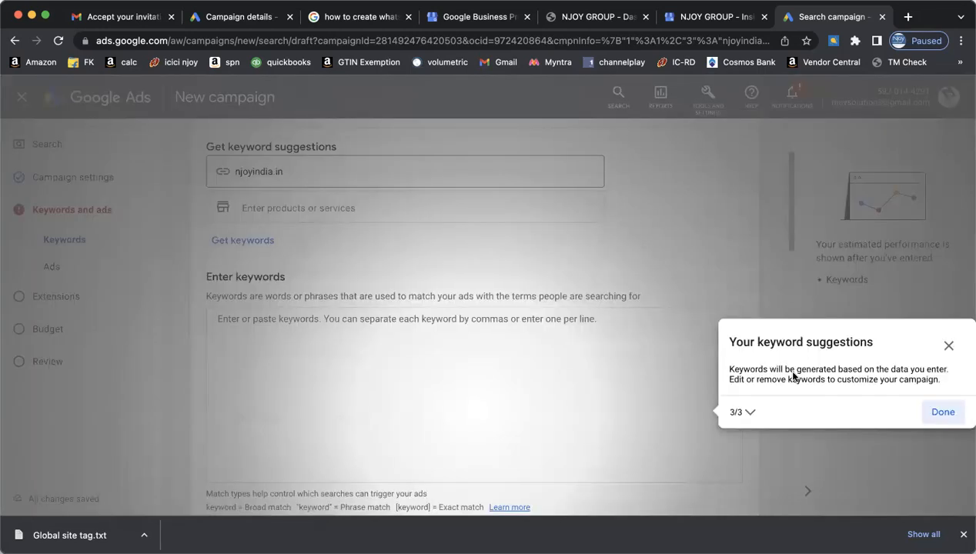
{"action": "left_click", "coordinate": [939, 412]}
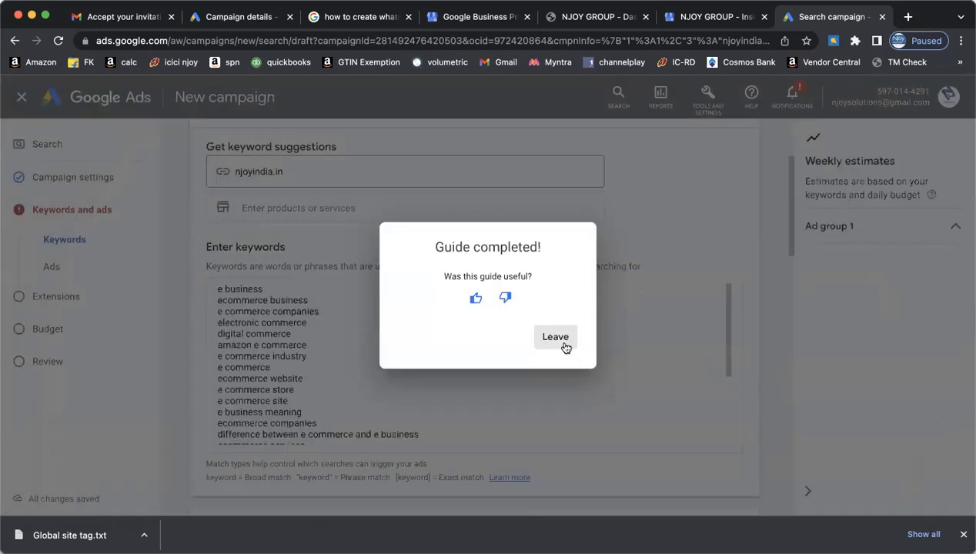
{"action": "left_click", "coordinate": [560, 339]}
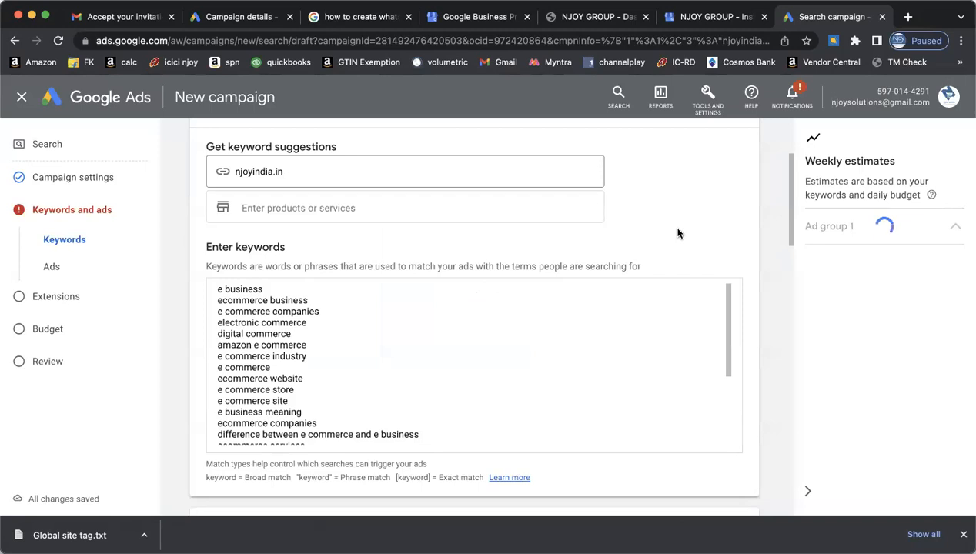
- Review the suggested e-commerce keywords for Ad group 1, such as 'online ecommerce'
{"action": "scroll", "coordinate": [627, 350], "scroll_direction": "down", "scroll_amount": 5}
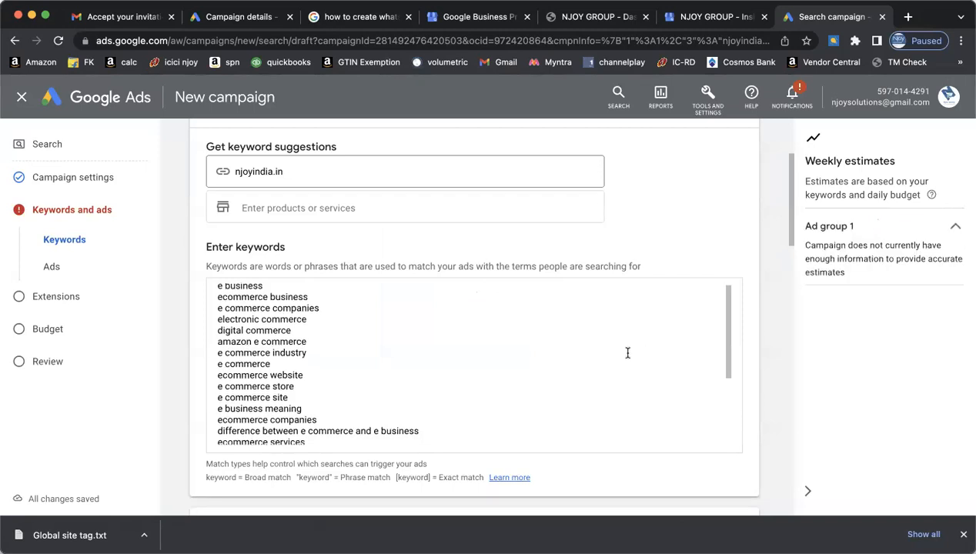
{"action": "scroll", "coordinate": [628, 353], "scroll_direction": "down", "scroll_amount": 1}
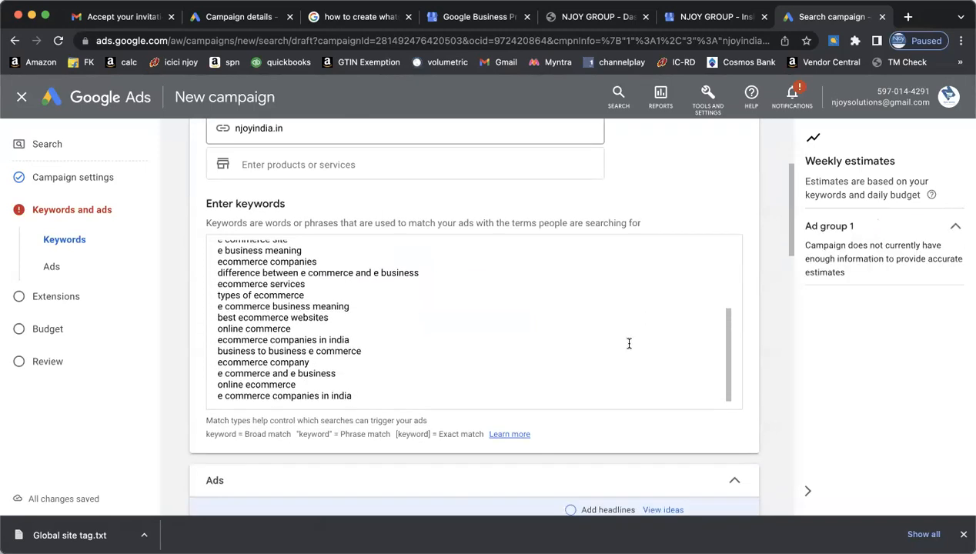
{"action": "scroll", "coordinate": [682, 204], "scroll_direction": "up", "scroll_amount": 3}
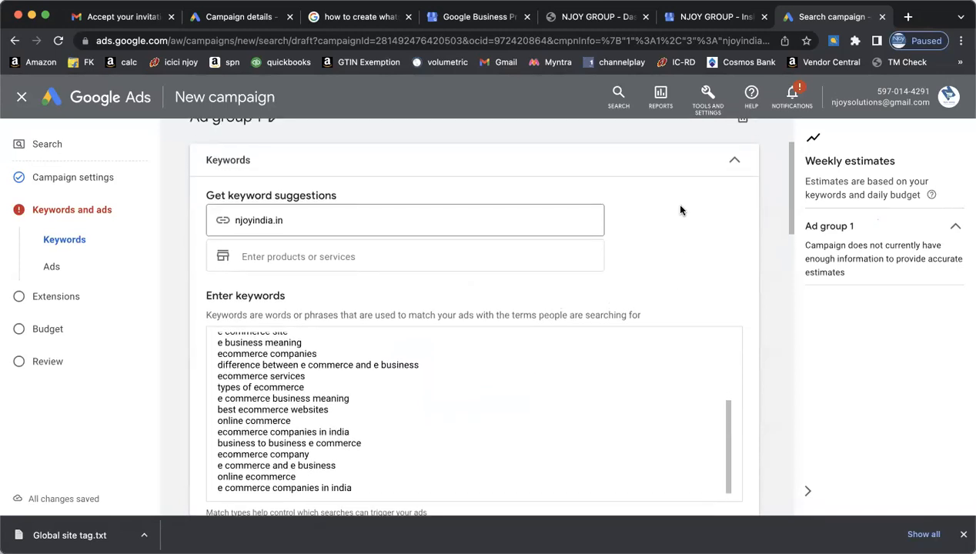
{"action": "scroll", "coordinate": [680, 209], "scroll_direction": "down", "scroll_amount": 3}
{"action": "scroll", "coordinate": [681, 209], "scroll_direction": "up", "scroll_amount": 4}
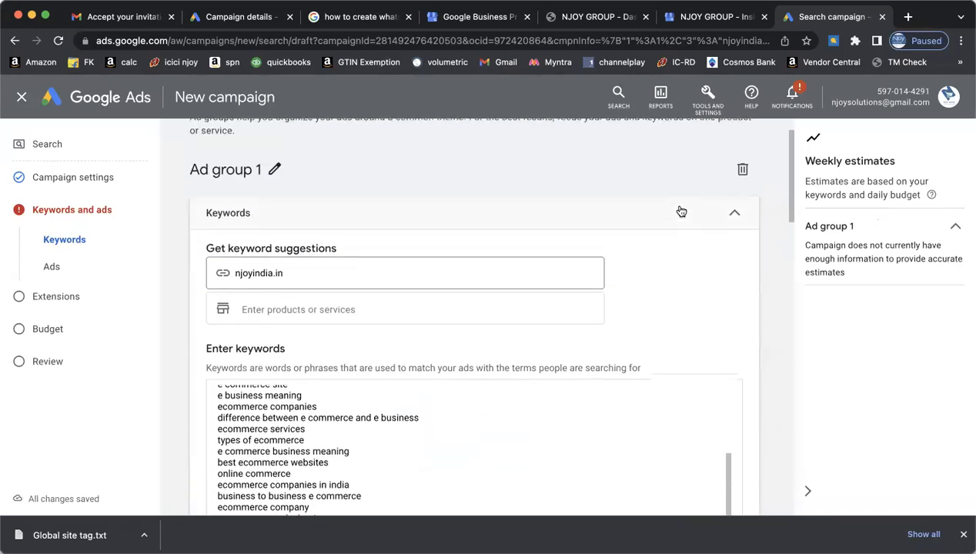
{"action": "scroll", "coordinate": [680, 209], "scroll_direction": "down", "scroll_amount": 2}
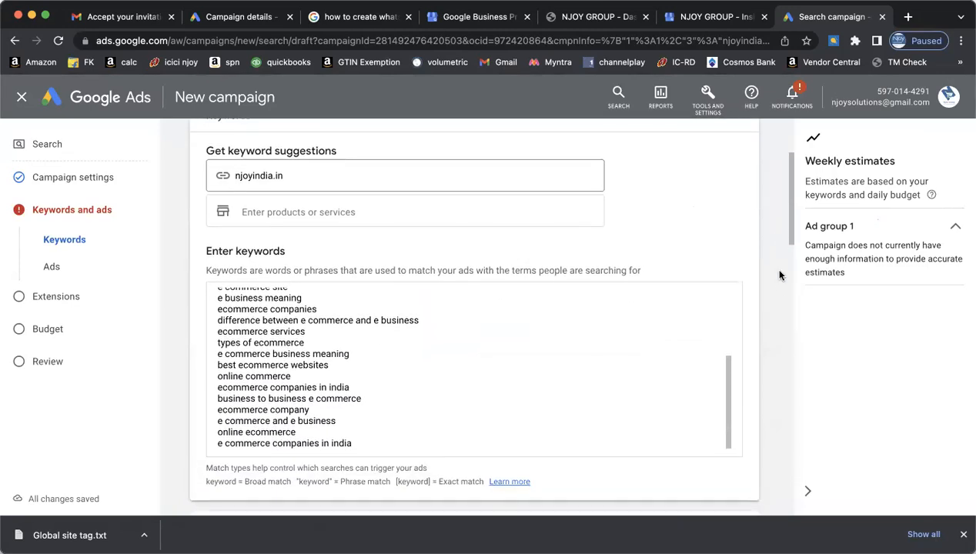
{"action": "scroll", "coordinate": [779, 283], "scroll_direction": "down", "scroll_amount": 4}
{"action": "scroll", "coordinate": [779, 285], "scroll_direction": "up", "scroll_amount": 2}
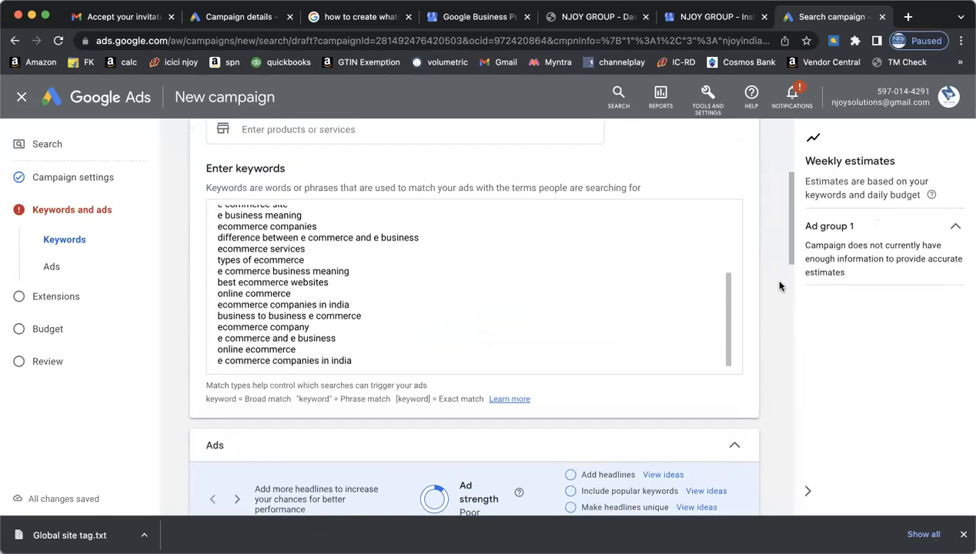
{"action": "scroll", "coordinate": [778, 287], "scroll_direction": "down", "scroll_amount": 3}
{"action": "scroll", "coordinate": [779, 286], "scroll_direction": "up", "scroll_amount": 4}
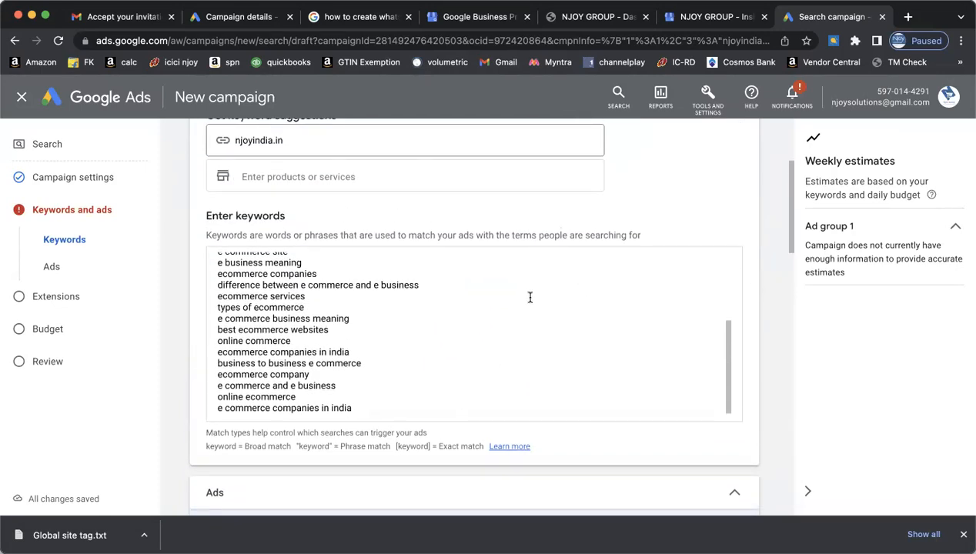
{"action": "scroll", "coordinate": [529, 297], "scroll_direction": "up", "scroll_amount": 8}
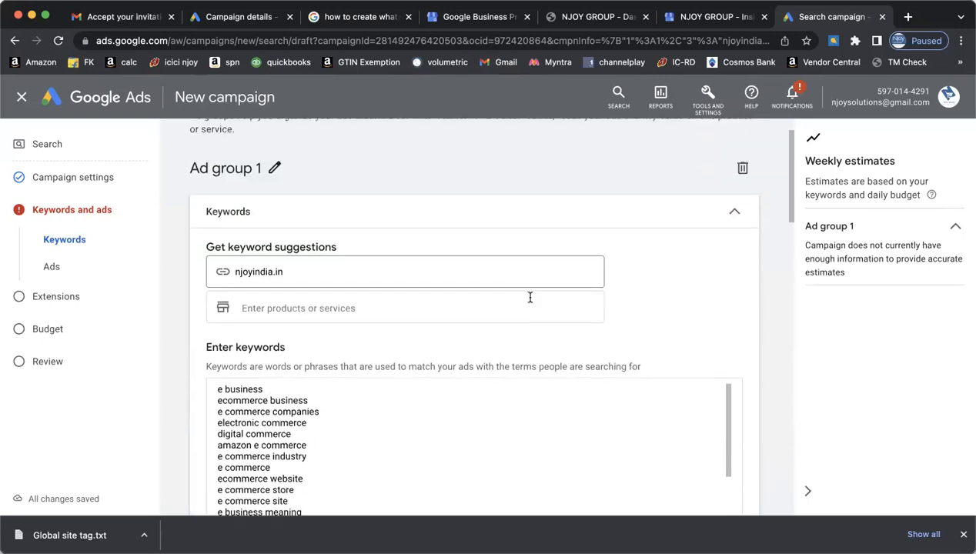
{"action": "scroll", "coordinate": [530, 300], "scroll_direction": "down", "scroll_amount": 5}
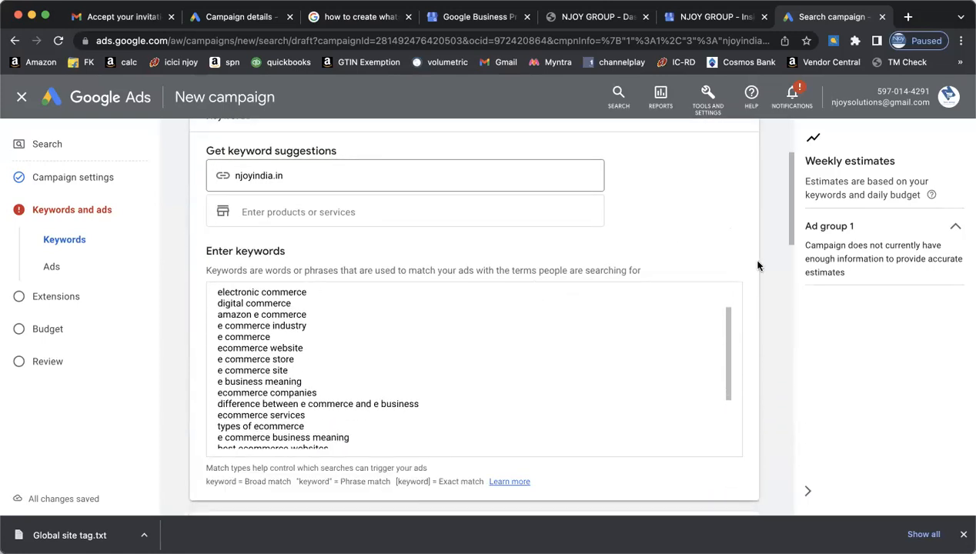
{"action": "scroll", "coordinate": [769, 282], "scroll_direction": "down", "scroll_amount": 3}
{"action": "scroll", "coordinate": [770, 283], "scroll_direction": "up", "scroll_amount": 2}
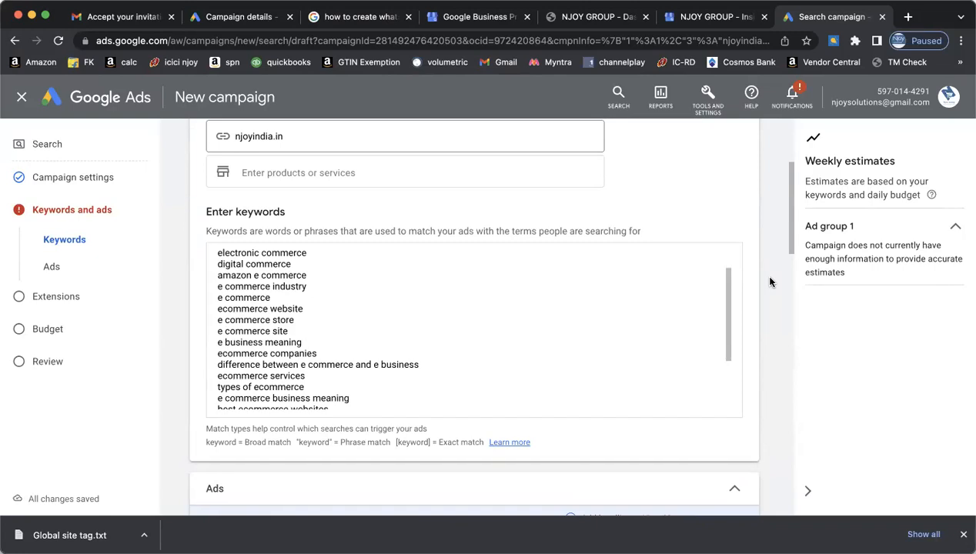
{"action": "scroll", "coordinate": [620, 317], "scroll_direction": "down", "scroll_amount": 1}
{"action": "scroll", "coordinate": [619, 317], "scroll_direction": "down", "scroll_amount": 5}
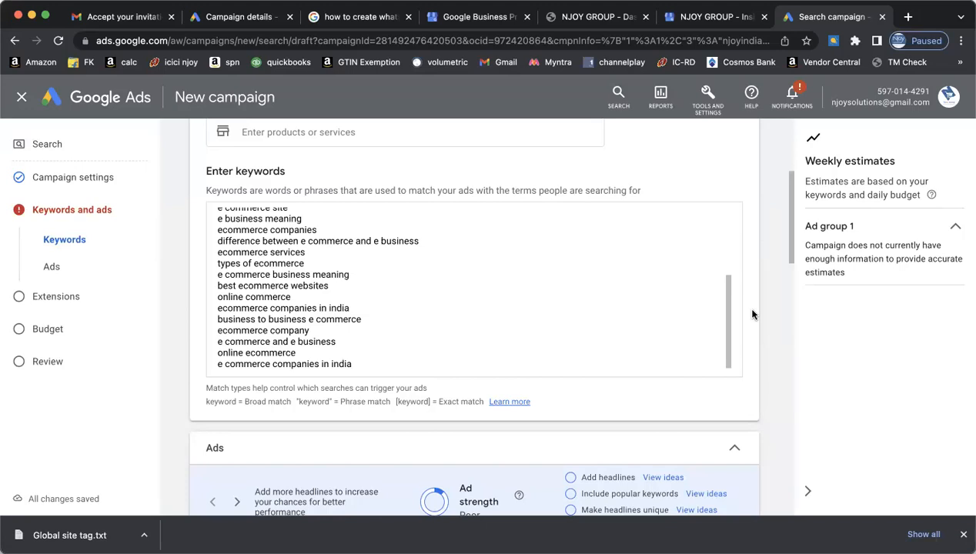
{"action": "scroll", "coordinate": [752, 314], "scroll_direction": "down", "scroll_amount": 5}
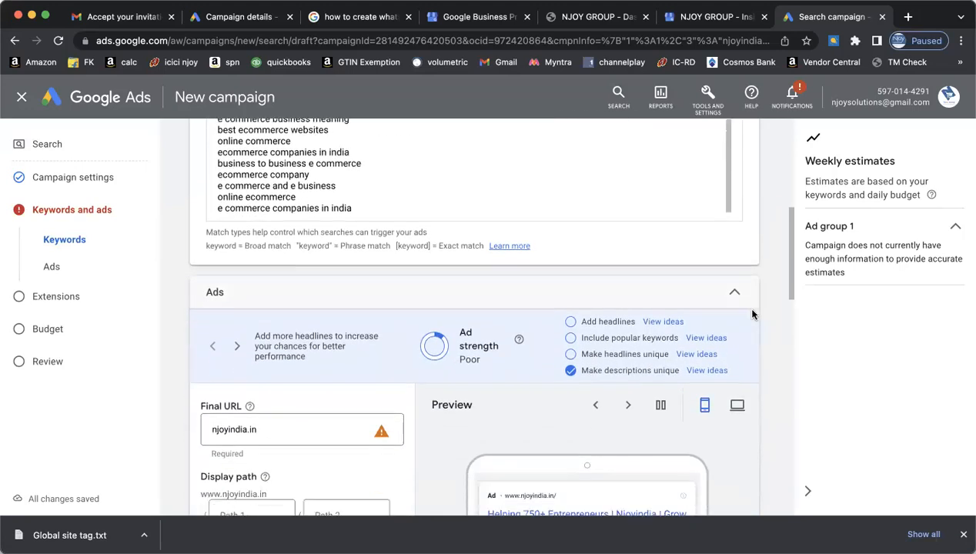
{"action": "scroll", "coordinate": [753, 314], "scroll_direction": "down", "scroll_amount": 4}
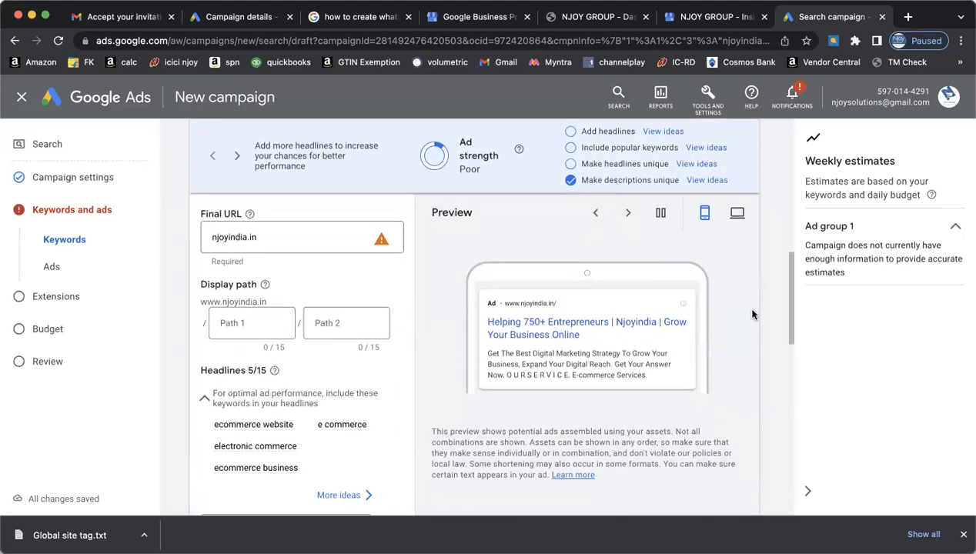
{"action": "scroll", "coordinate": [753, 314], "scroll_direction": "down", "scroll_amount": 2}
{"action": "scroll", "coordinate": [752, 314], "scroll_direction": "up", "scroll_amount": 10}
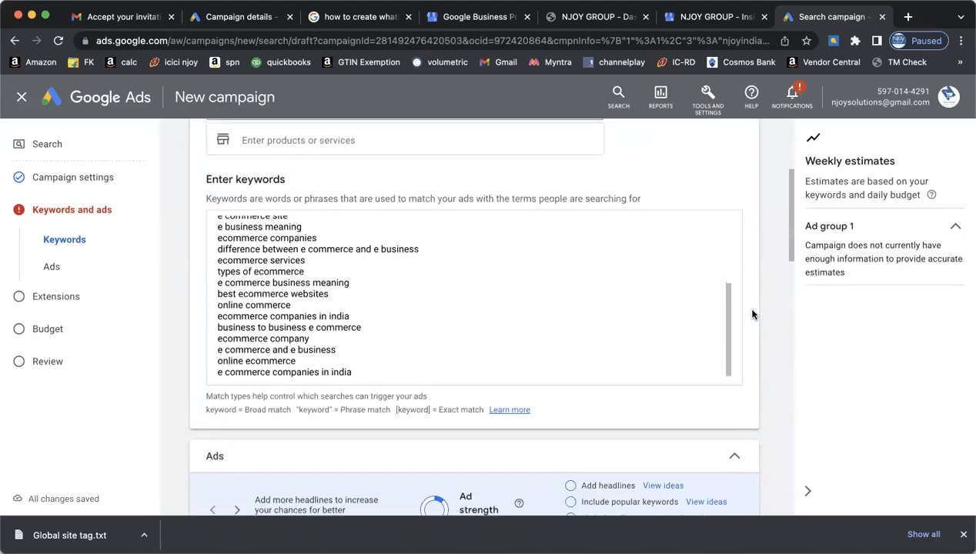
{"action": "scroll", "coordinate": [752, 314], "scroll_direction": "up", "scroll_amount": 1}
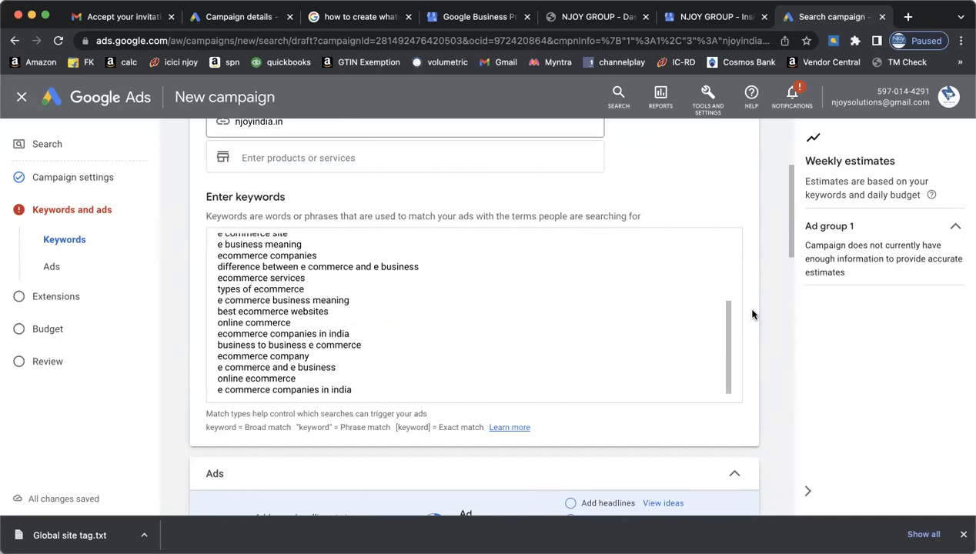
- Copy 'e commerce companies in india' onto a new line, replacing india with 'ahmedabad'
{"action": "left_click", "coordinate": [565, 359]}
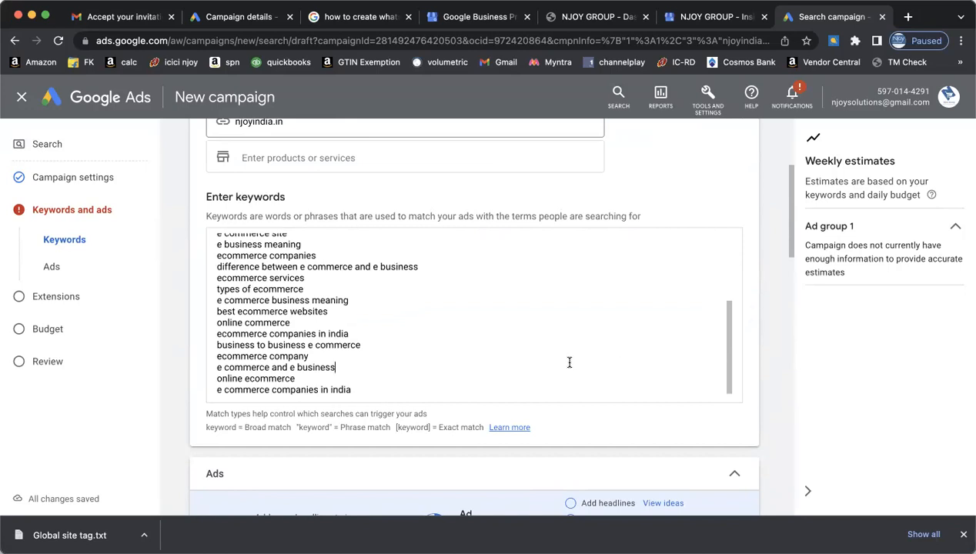
{"action": "left_click", "coordinate": [525, 387]}
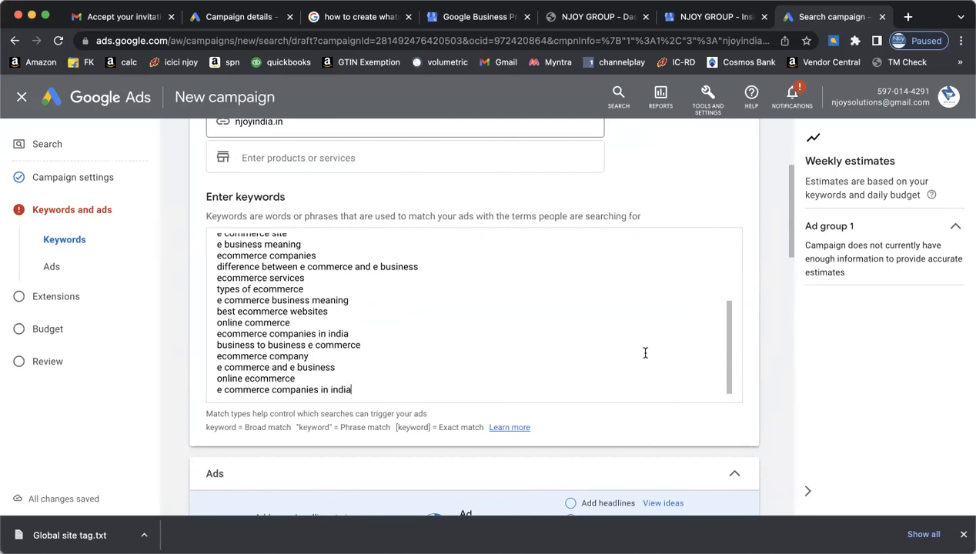
{"action": "scroll", "coordinate": [645, 346], "scroll_direction": "down", "scroll_amount": 1}
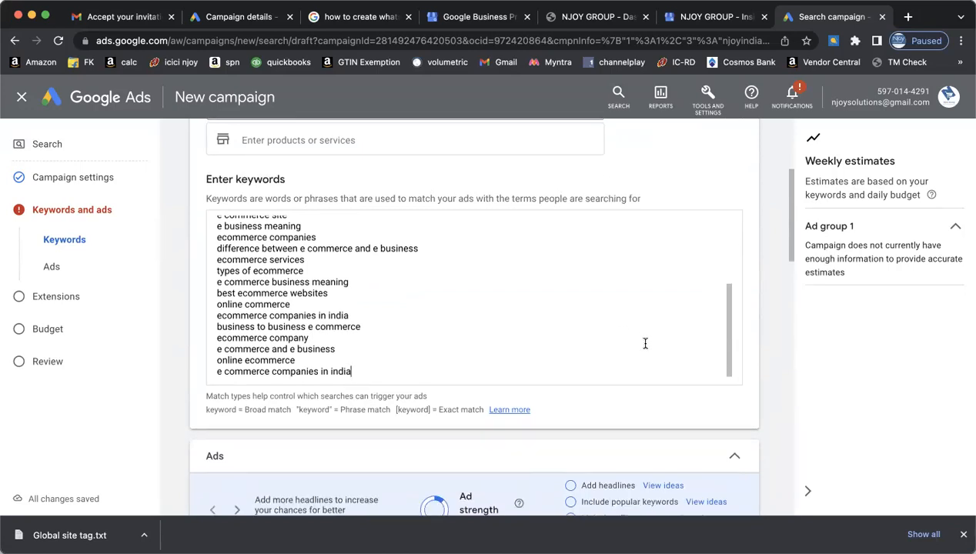
{"action": "key", "text": "Up"}
{"action": "key", "text": "Up"}
{"action": "key", "text": "Up"}
{"action": "key", "text": "Up"}
{"action": "key", "text": "Up"}
{"action": "key", "text": "Up"}
{"action": "key", "text": "Up"}
{"action": "key", "text": "Up"}
{"action": "key", "text": "Up"}
{"action": "key", "text": "Up"}
{"action": "key", "text": "Up"}
{"action": "key", "text": "Up"}
{"action": "key", "text": "Up"}
{"action": "key", "text": "Up"}
{"action": "key", "text": "Up"}
{"action": "key", "text": "Up"}
{"action": "key", "text": "Up"}
{"action": "key", "text": "Up"}
{"action": "key", "text": "Up"}
{"action": "key", "text": "Up"}
{"action": "key", "text": "Up"}
{"action": "key", "text": "Up"}
{"action": "key", "text": "Up"}
{"action": "key", "text": "Up"}
{"action": "key", "text": "Up"}
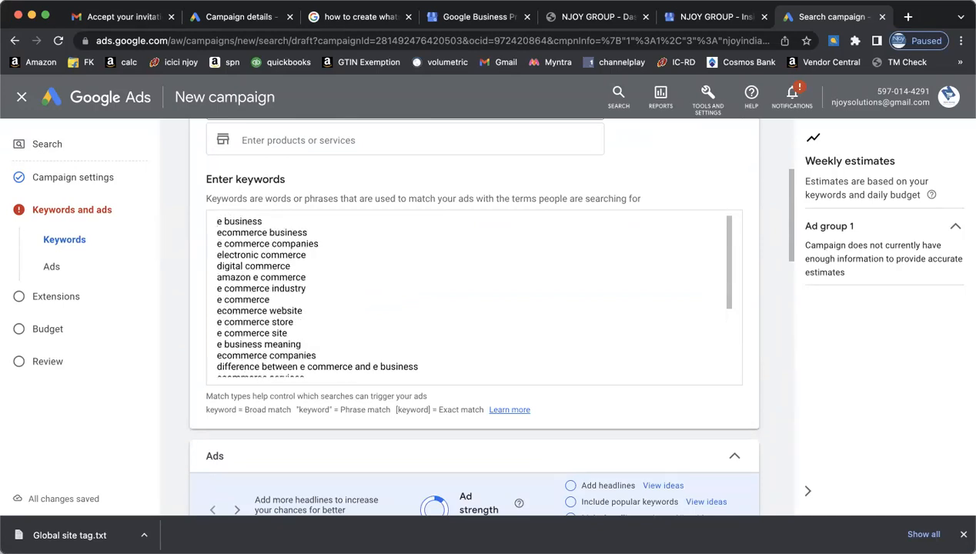
{"action": "key", "text": "Down"}
{"action": "key", "text": "Down"}
{"action": "key", "text": "Down"}
{"action": "key", "text": "Down"}
{"action": "key", "text": "Down"}
{"action": "key", "text": "Down"}
{"action": "key", "text": "Down"}
{"action": "key", "text": "Down"}
{"action": "key", "text": "Down"}
{"action": "key", "text": "Down"}
{"action": "key", "text": "Down"}
{"action": "key", "text": "Down"}
{"action": "key", "text": "Down"}
{"action": "key", "text": "Down"}
{"action": "key", "text": "Down"}
{"action": "key", "text": "Down"}
{"action": "key", "text": "Down"}
{"action": "key", "text": "Down"}
{"action": "key", "text": "Down"}
{"action": "key", "text": "Down"}
{"action": "key", "text": "Down"}
{"action": "key", "text": "Down"}
{"action": "key", "text": "Down"}
{"action": "key", "text": "Down"}
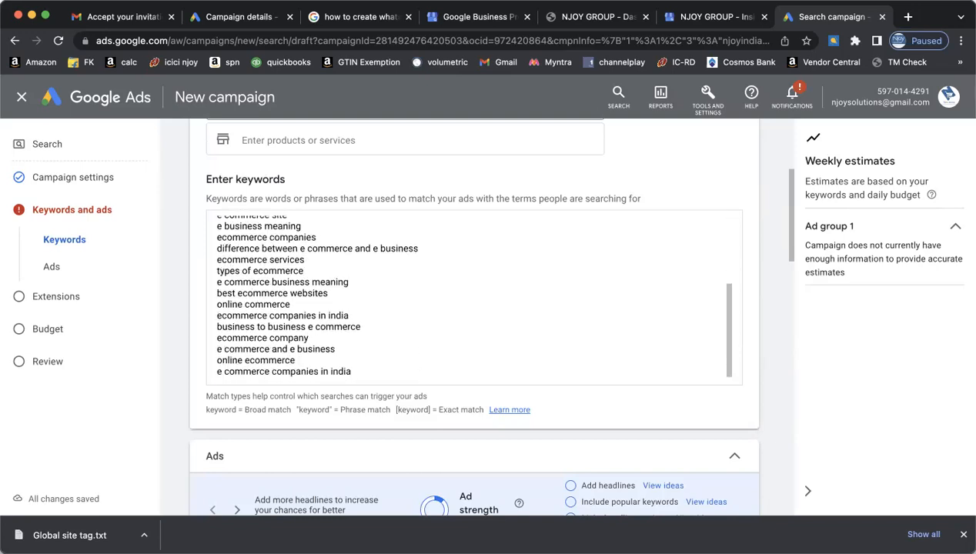
{"action": "key", "text": "super+shift+Left"}
{"action": "key", "text": "super+c"}
{"action": "key", "text": "Right"}
{"action": "key", "text": "Return"}
{"action": "key", "text": "super+v"}
{"action": "key", "text": "BackSpace"}
{"action": "key", "text": "BackSpace"}
{"action": "key", "text": "BackSpace"}
{"action": "key", "text": "BackSpace"}
{"action": "key", "text": "BackSpace"}
{"action": "type", "text": "ahmeda"}
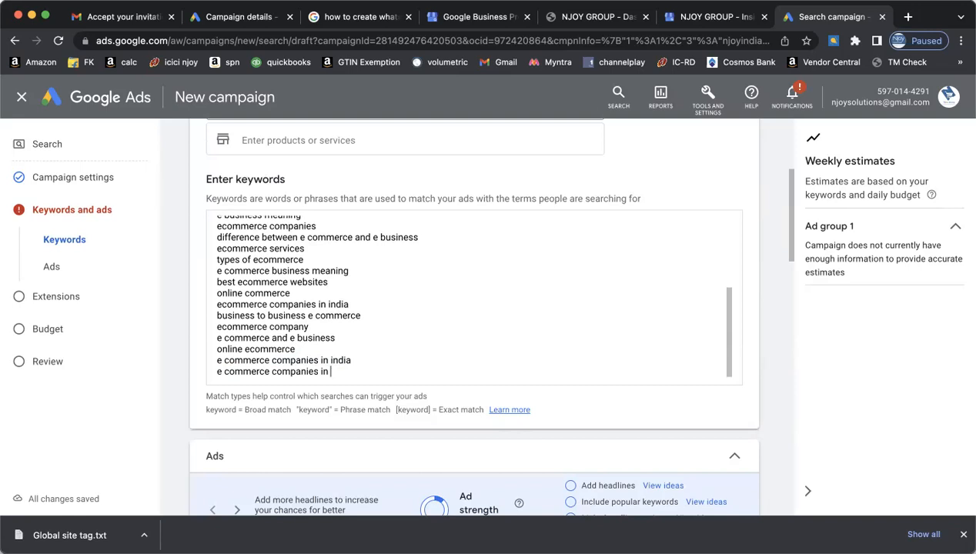
{"action": "type", "text": "bad"}
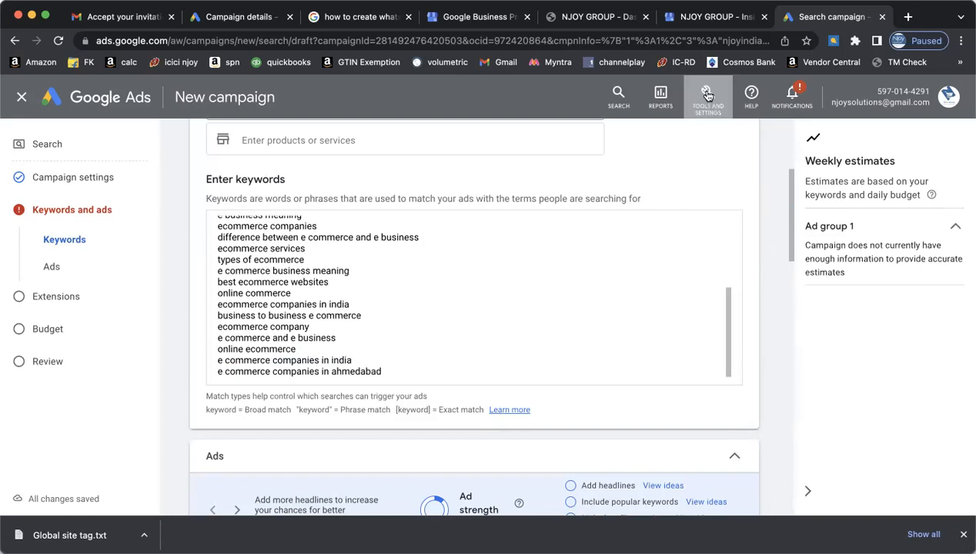
- Open Keyword Planner from Tools and Settings in a new browser tab
{"action": "left_click", "coordinate": [708, 94]}
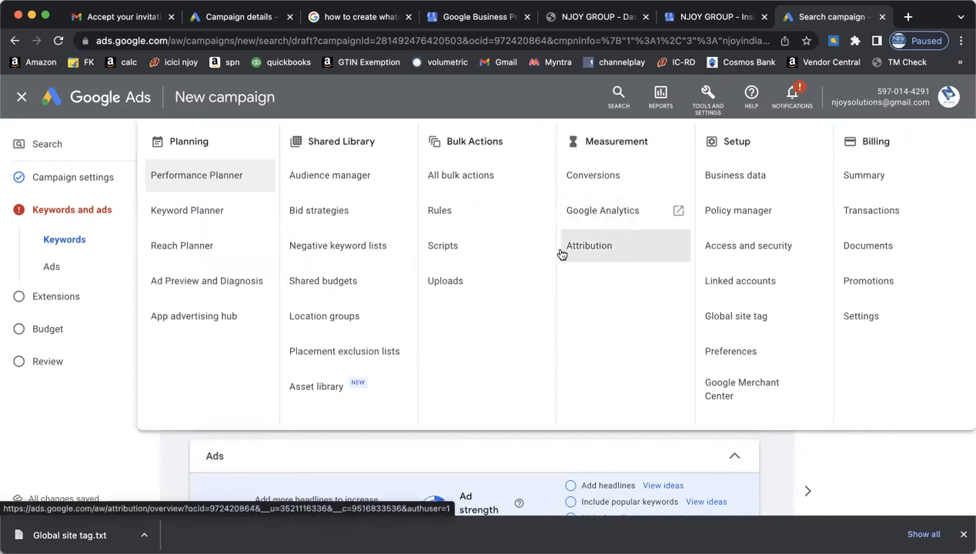
{"action": "right_click", "coordinate": [196, 218]}
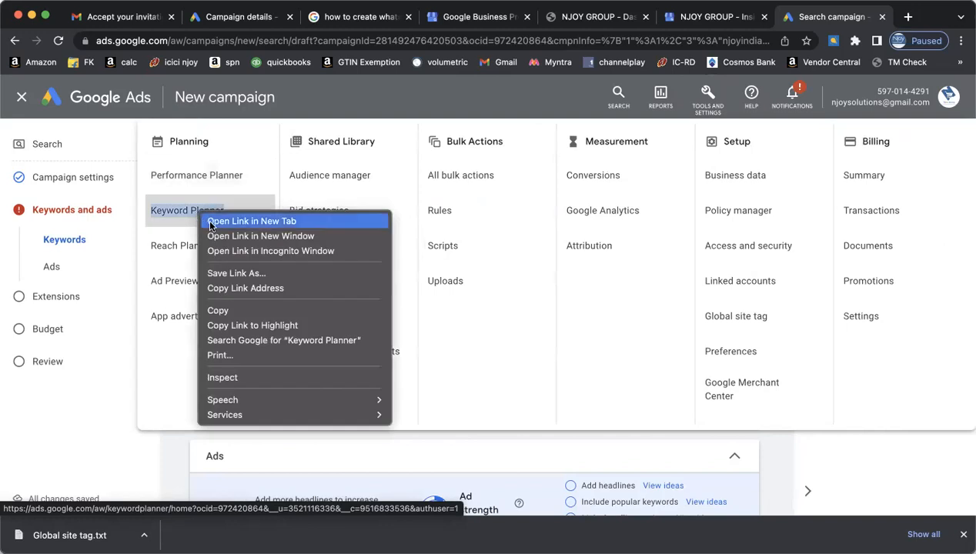
{"action": "left_click", "coordinate": [214, 222]}
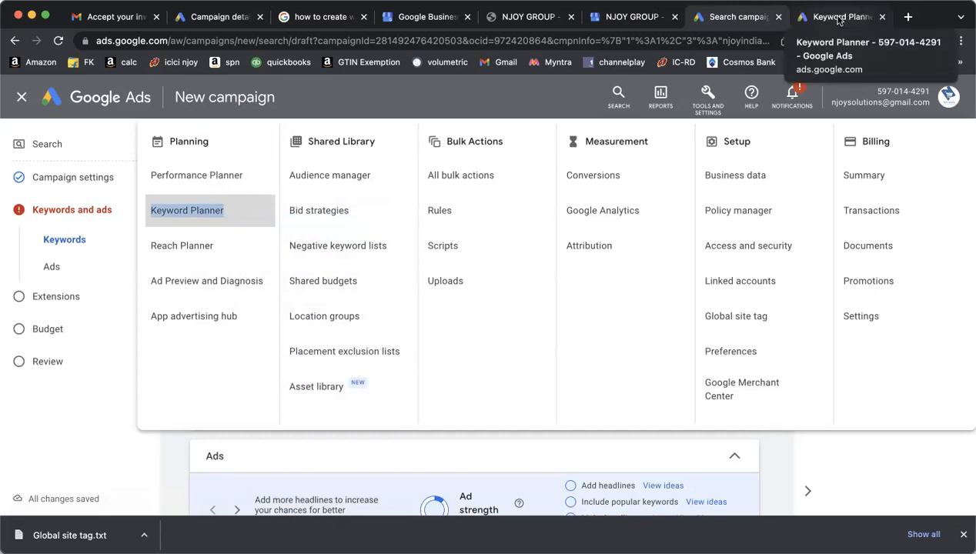
- In the Keyword Planner tab, start Discover new keywords with 'E-Commerce'
{"action": "left_click", "coordinate": [839, 19]}
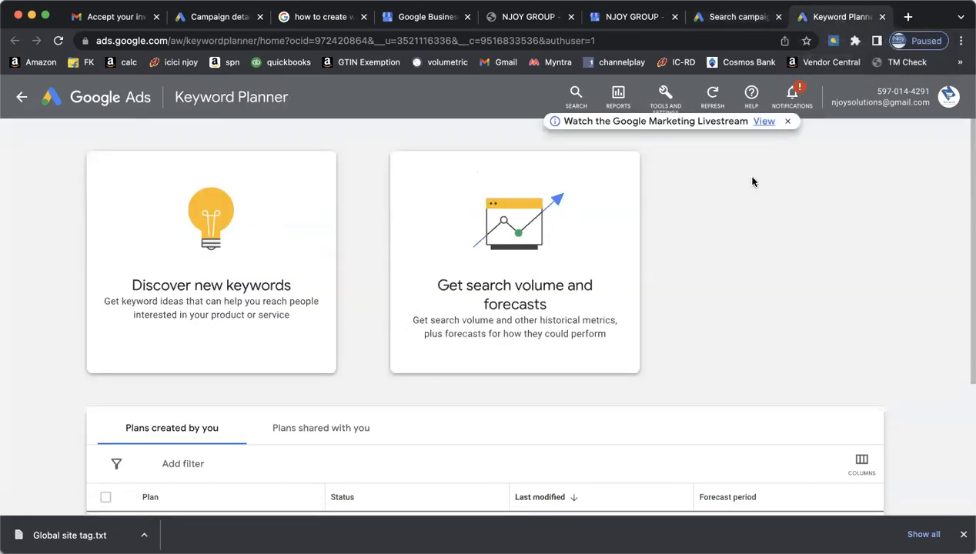
{"action": "scroll", "coordinate": [742, 280], "scroll_direction": "down", "scroll_amount": 1}
{"action": "scroll", "coordinate": [743, 280], "scroll_direction": "down", "scroll_amount": 5}
{"action": "scroll", "coordinate": [742, 281], "scroll_direction": "up", "scroll_amount": 4}
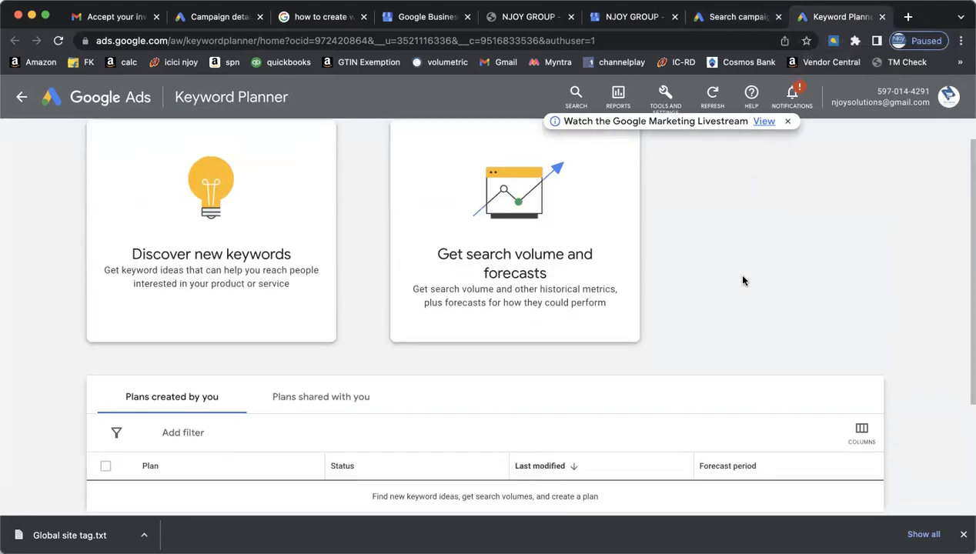
{"action": "scroll", "coordinate": [743, 280], "scroll_direction": "down", "scroll_amount": 1}
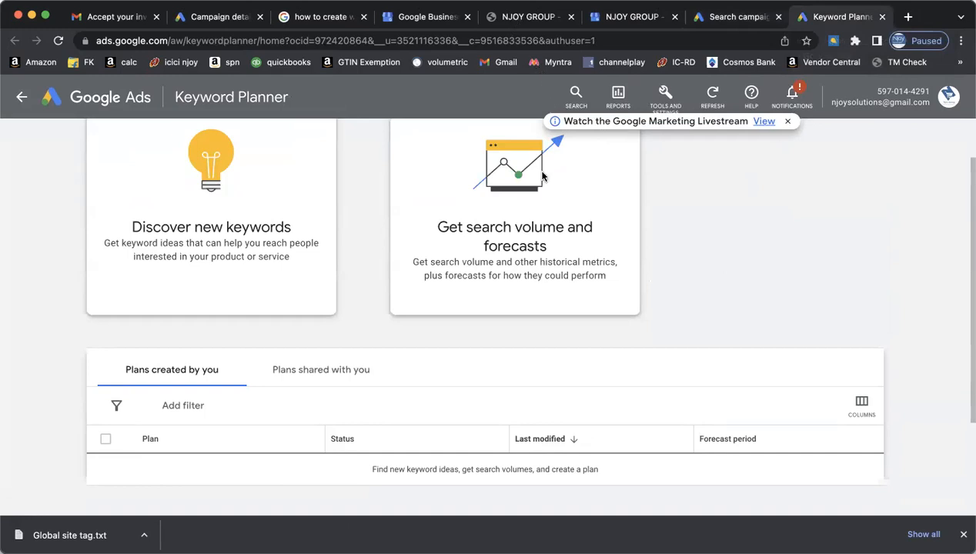
{"action": "left_click", "coordinate": [322, 228]}
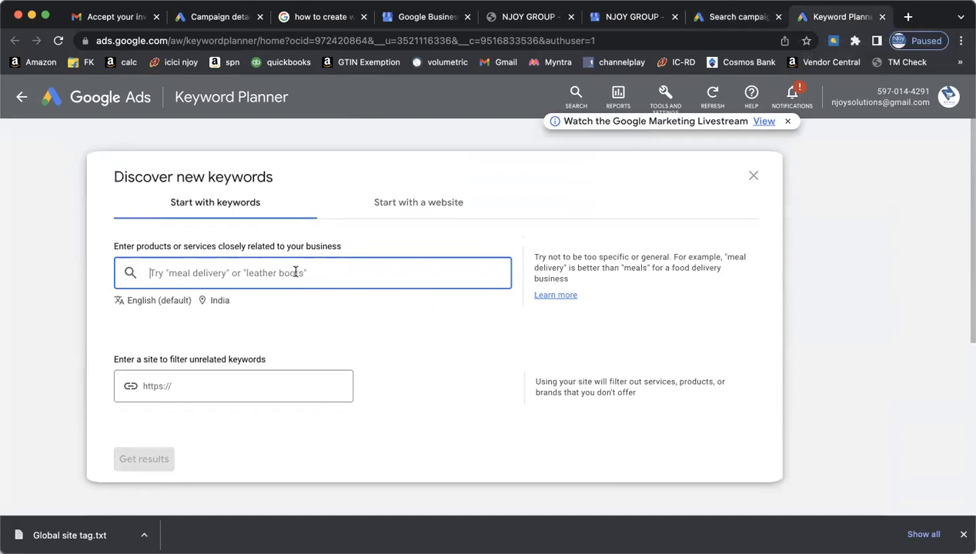
{"action": "type", "text": "E-Commerce"}
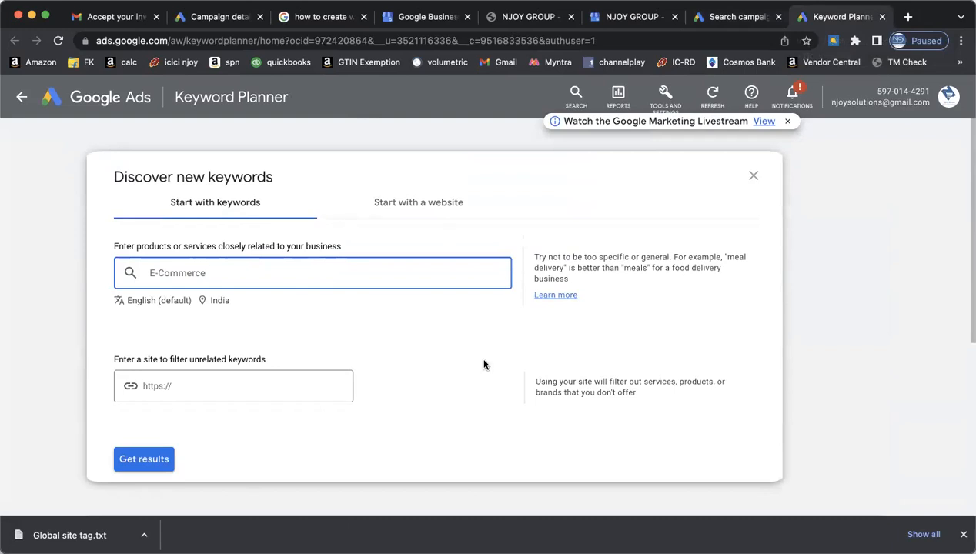
{"action": "left_click", "coordinate": [243, 386]}
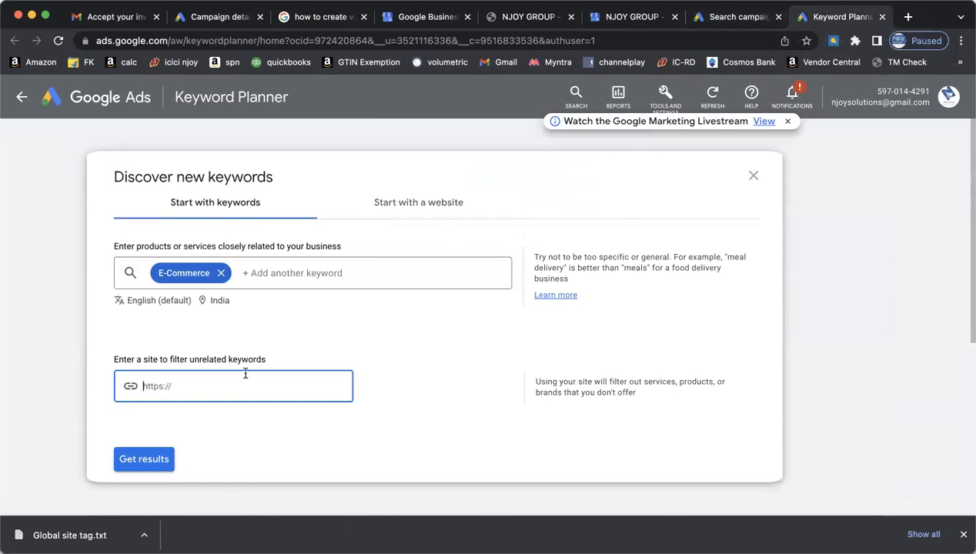
- Add 'online business' and 'ecommerce training' as keywords and get the keyword ideas
{"action": "left_click", "coordinate": [264, 272]}
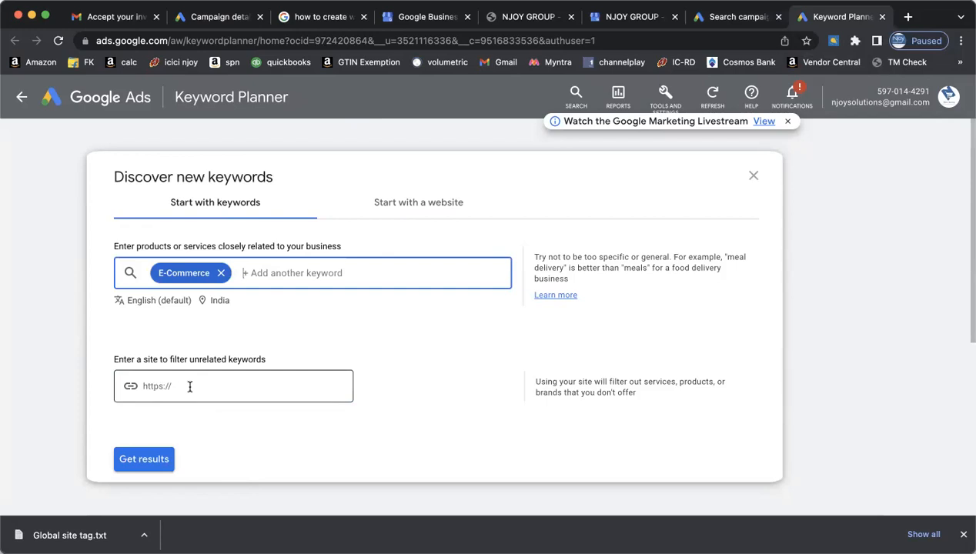
{"action": "type", "text": "onin"}
{"action": "key", "text": "BackSpace"}
{"action": "key", "text": "BackSpace"}
{"action": "type", "text": "line business"}
{"action": "key", "text": "Return"}
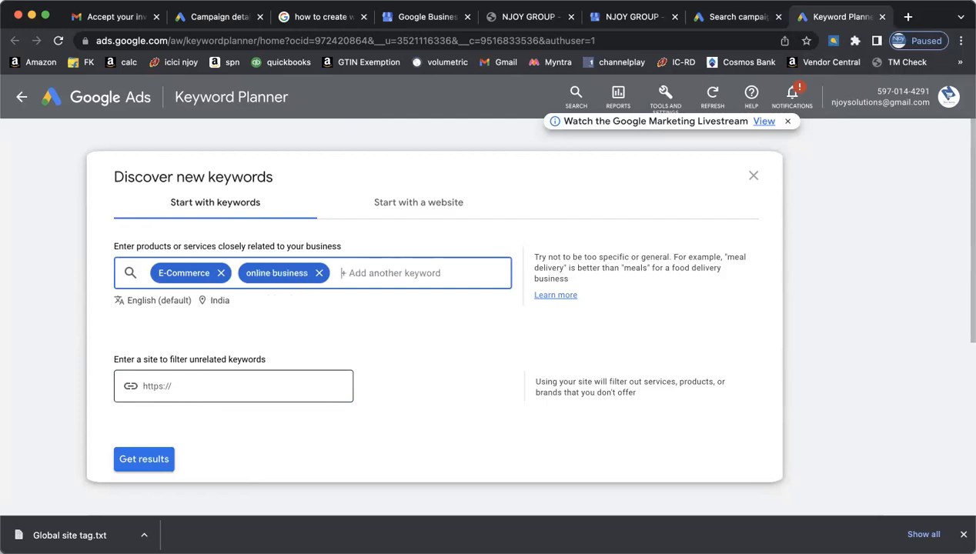
{"action": "type", "text": "ecomm"}
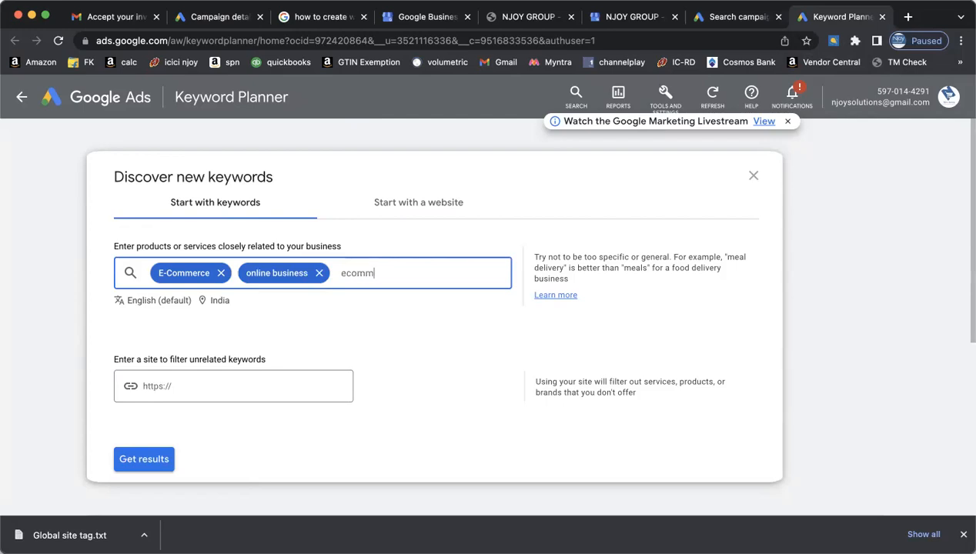
{"action": "key", "text": "BackSpace"}
{"action": "type", "text": "merce training"}
{"action": "key", "text": "Return"}
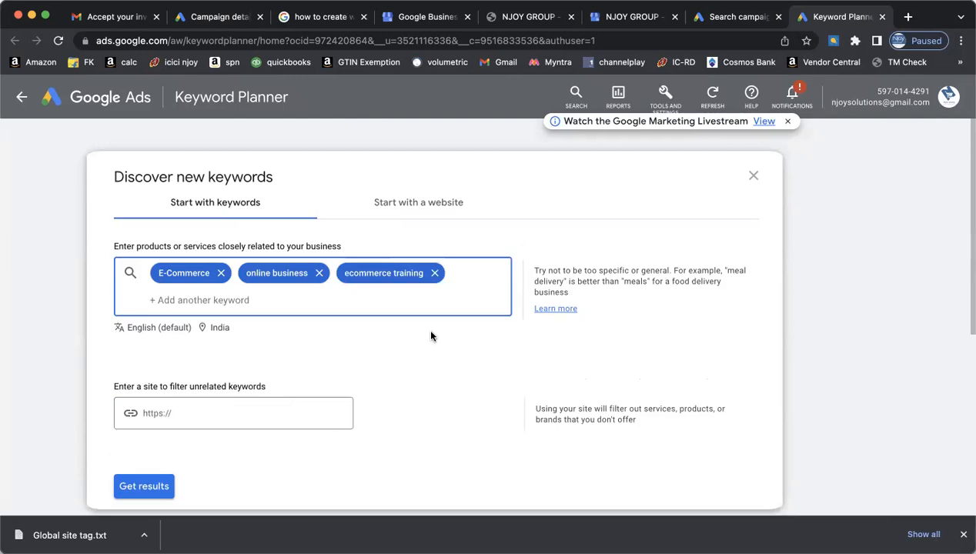
{"action": "left_click", "coordinate": [154, 486]}
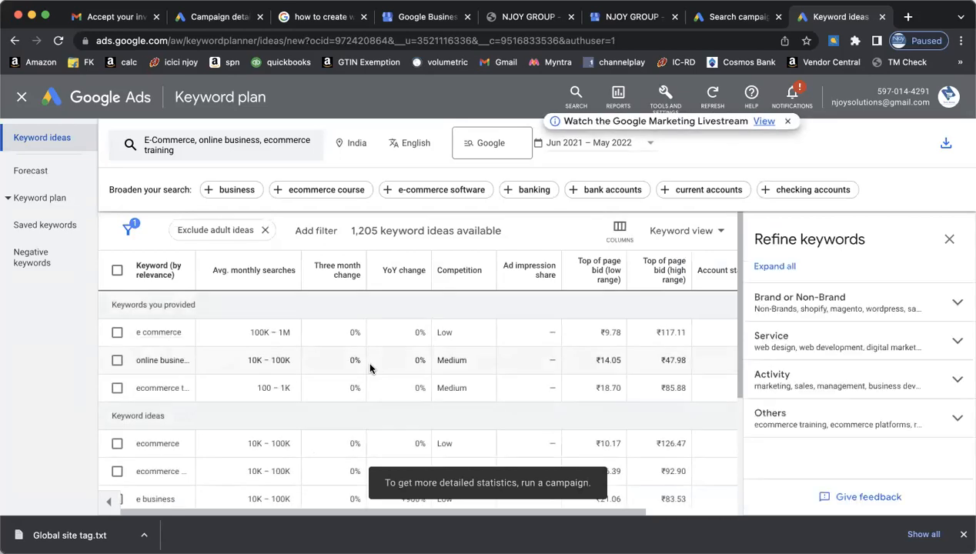
- Close the Refine keywords panel so the keyword ideas table fills the width
{"action": "scroll", "coordinate": [370, 368], "scroll_direction": "down", "scroll_amount": 1}
{"action": "scroll", "coordinate": [370, 369], "scroll_direction": "up", "scroll_amount": 1}
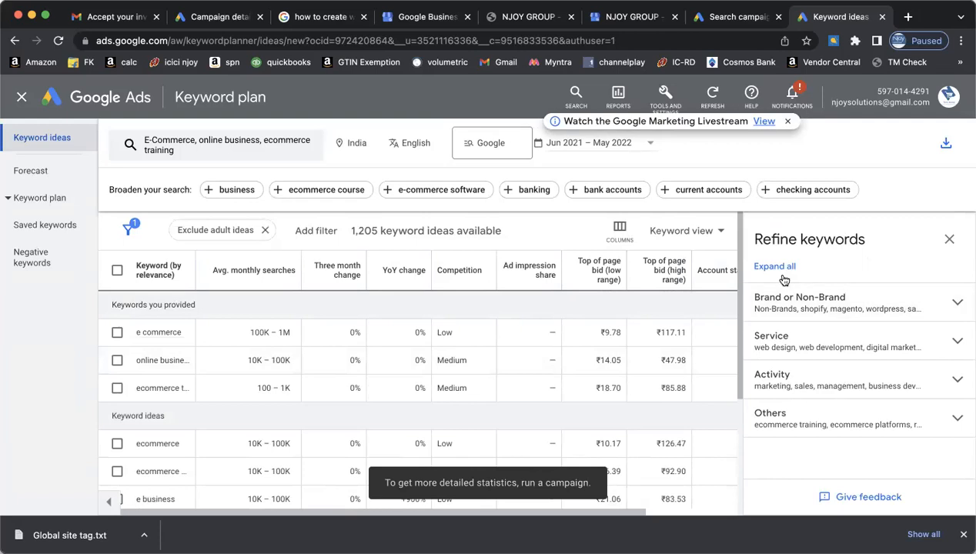
{"action": "left_click", "coordinate": [949, 238]}
{"action": "scroll", "coordinate": [806, 346], "scroll_direction": "down", "scroll_amount": 1}
{"action": "scroll", "coordinate": [806, 346], "scroll_direction": "up", "scroll_amount": 1}
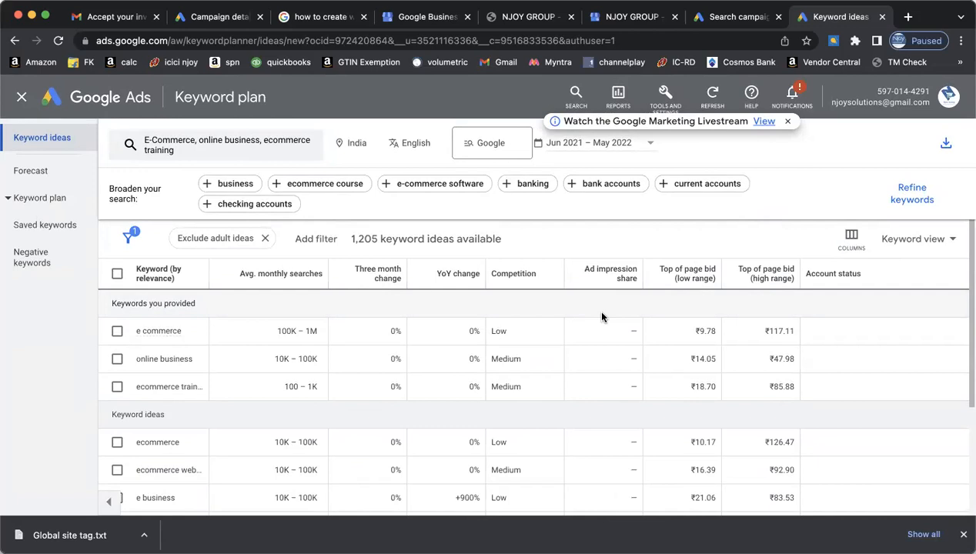
- Switch the keyword ideas table to show 500 rows per page
{"action": "scroll", "coordinate": [601, 318], "scroll_direction": "down", "scroll_amount": 1}
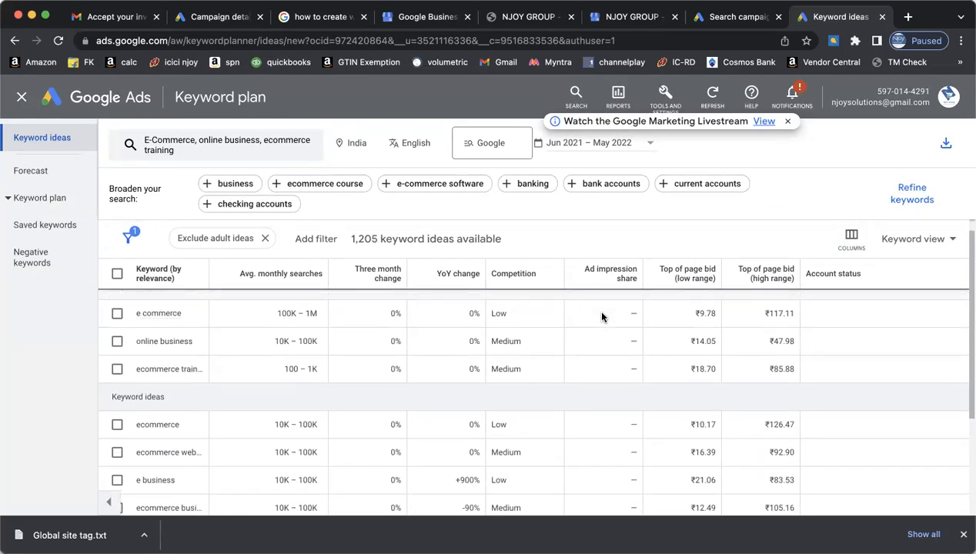
{"action": "scroll", "coordinate": [592, 262], "scroll_direction": "down", "scroll_amount": 3}
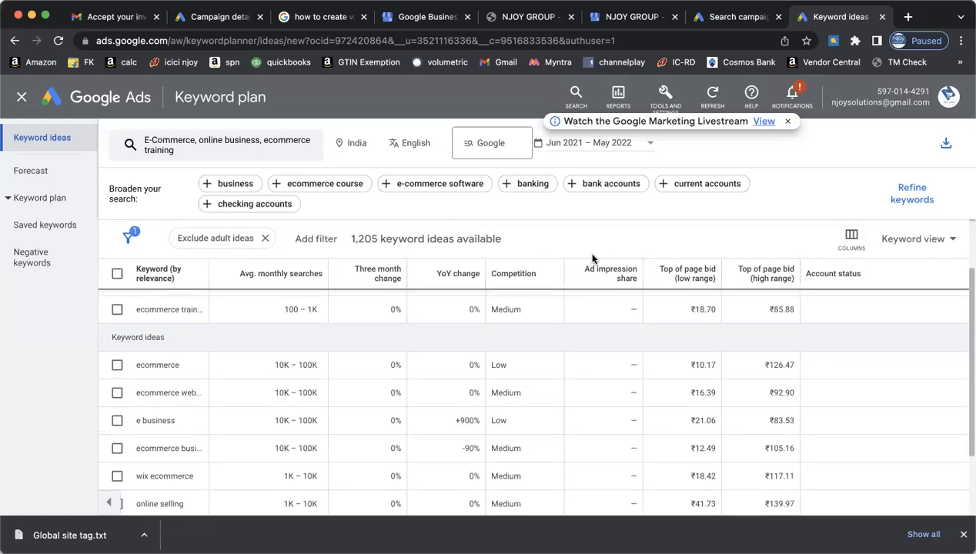
{"action": "scroll", "coordinate": [592, 258], "scroll_direction": "up", "scroll_amount": 5}
{"action": "scroll", "coordinate": [593, 259], "scroll_direction": "down", "scroll_amount": 1}
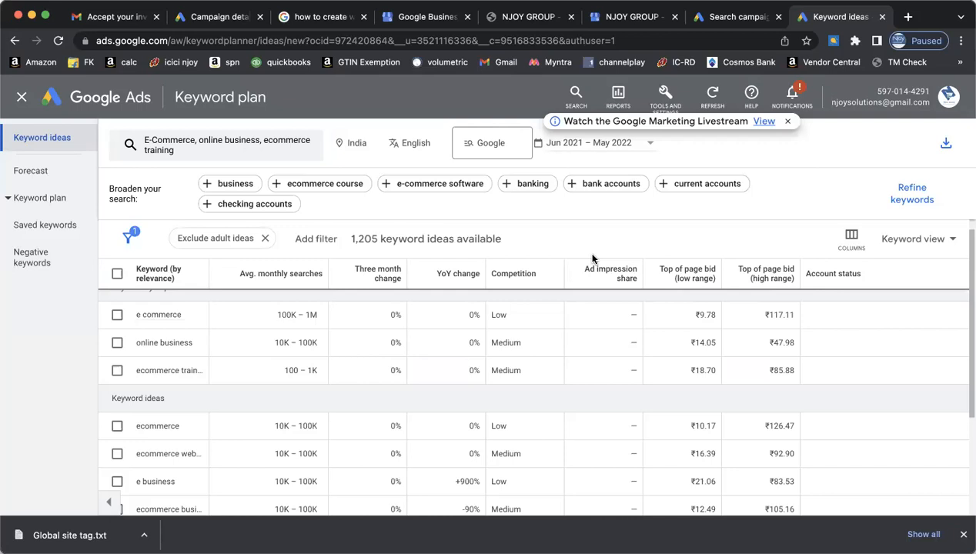
{"action": "scroll", "coordinate": [592, 258], "scroll_direction": "down", "scroll_amount": 3}
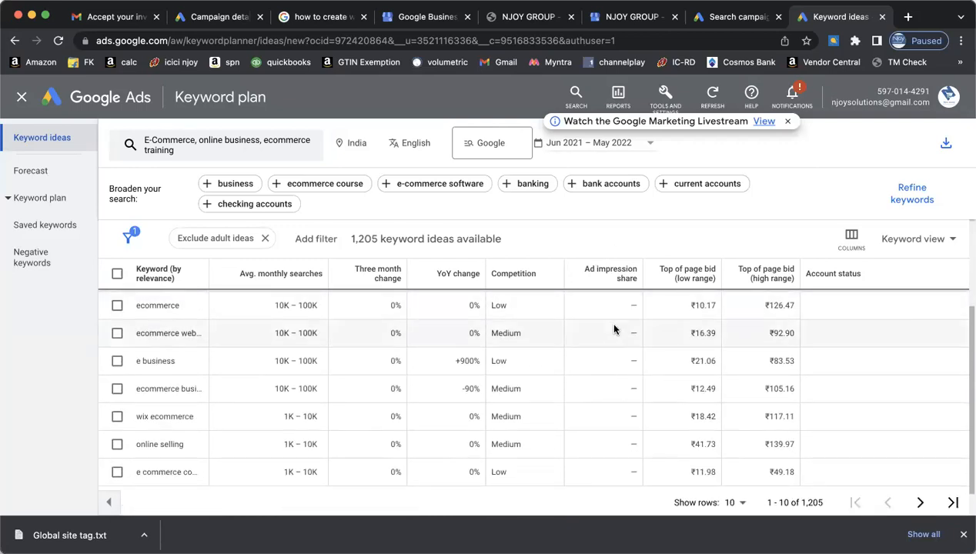
{"action": "scroll", "coordinate": [614, 330], "scroll_direction": "down", "scroll_amount": 1}
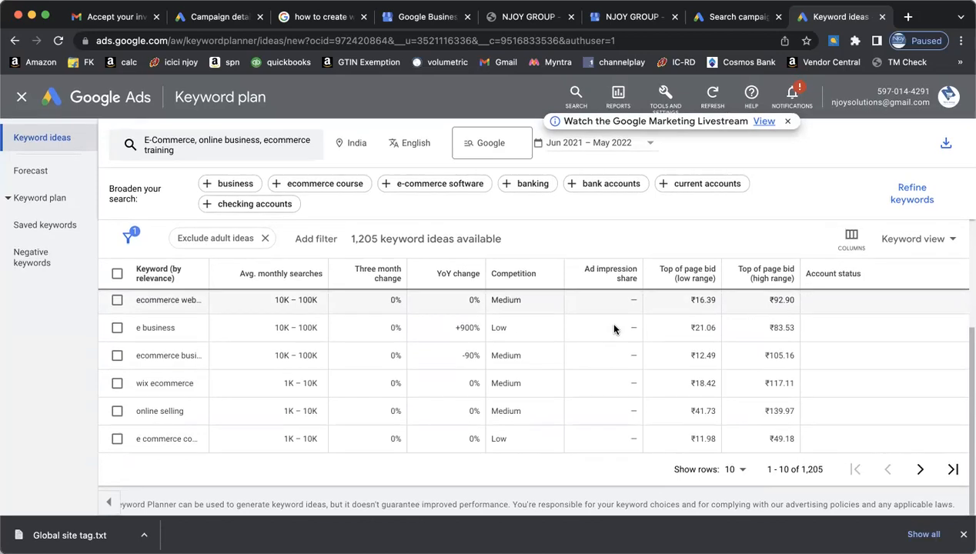
{"action": "left_click", "coordinate": [738, 469]}
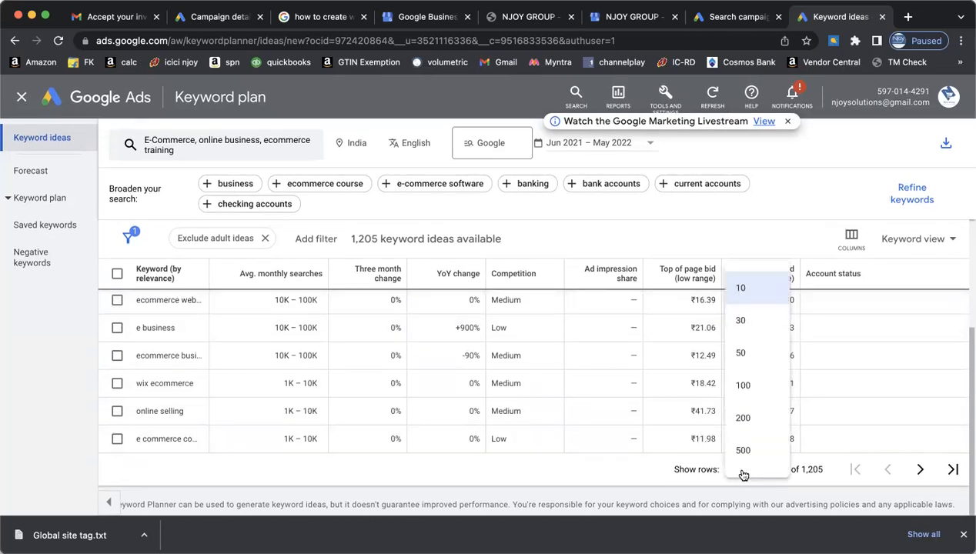
{"action": "left_click", "coordinate": [742, 455]}
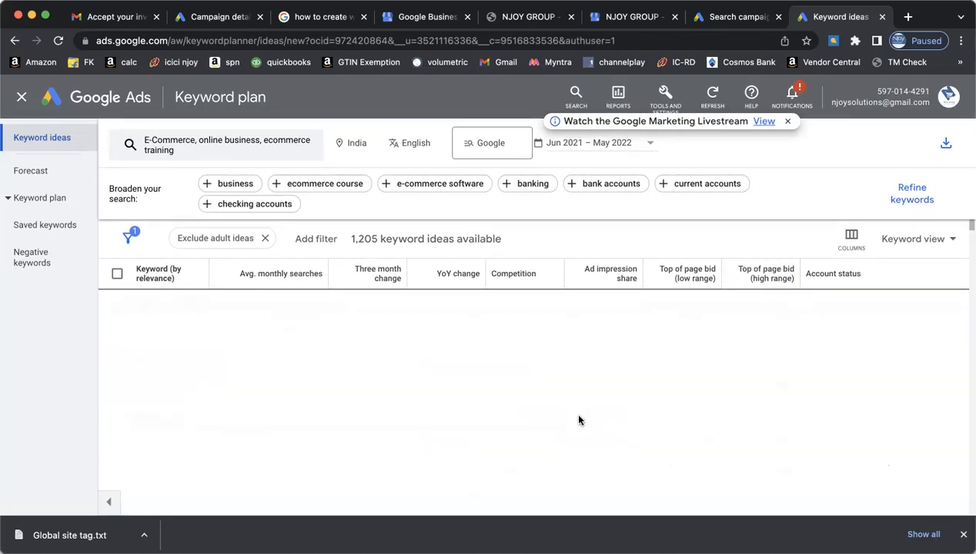
{"action": "scroll", "coordinate": [579, 420], "scroll_direction": "down", "scroll_amount": 10}
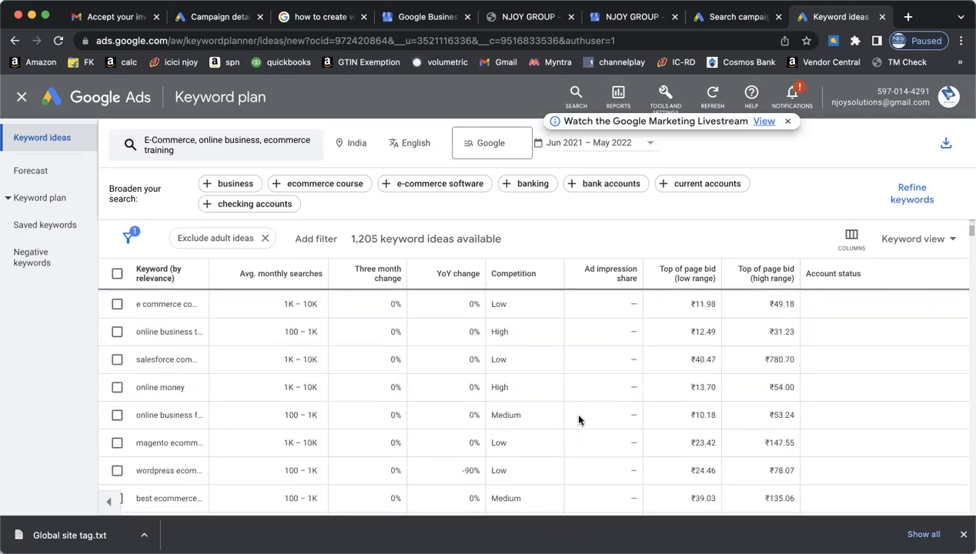
{"action": "scroll", "coordinate": [579, 419], "scroll_direction": "down", "scroll_amount": 5}
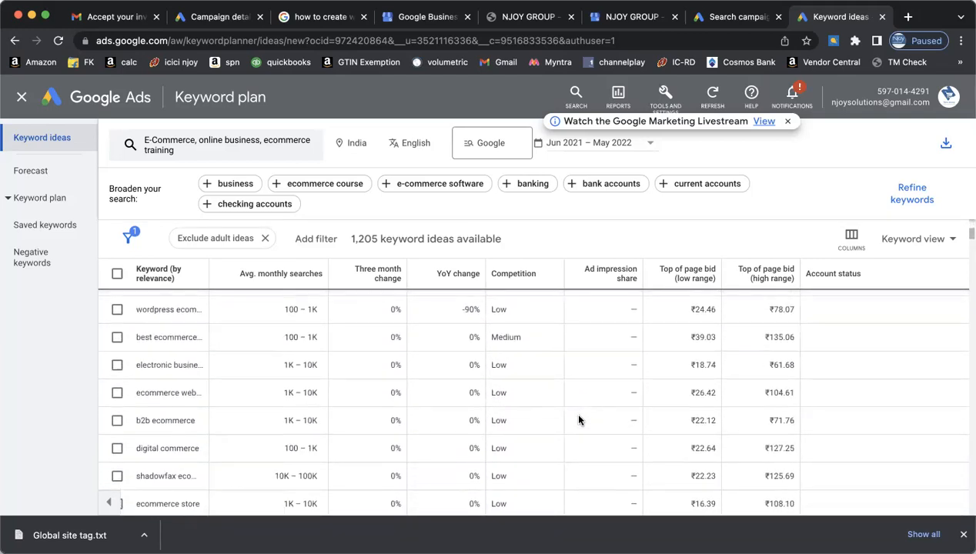
- Sort the keyword ideas by Competition so High-competition terms like 't shirt ecommerce' come first
{"action": "scroll", "coordinate": [579, 419], "scroll_direction": "down", "scroll_amount": 5}
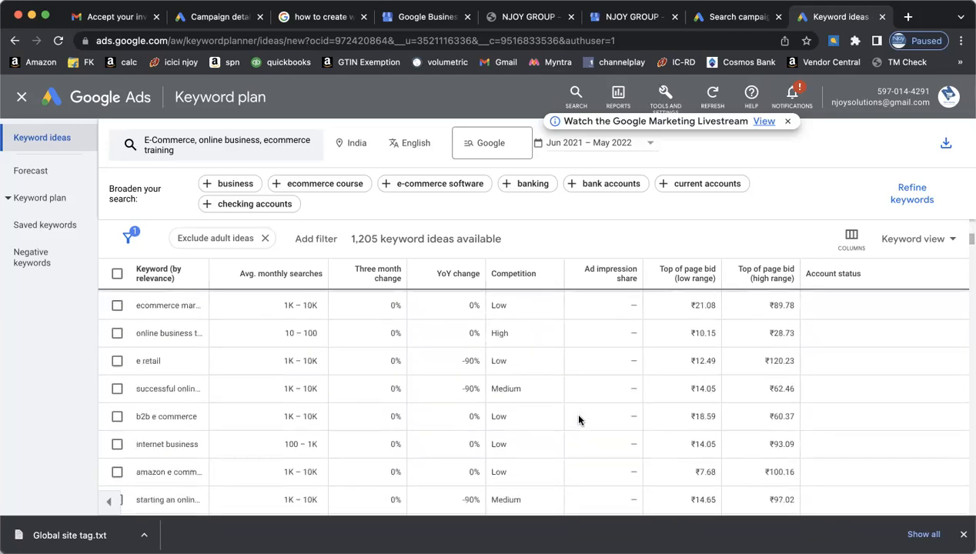
{"action": "left_click", "coordinate": [522, 275]}
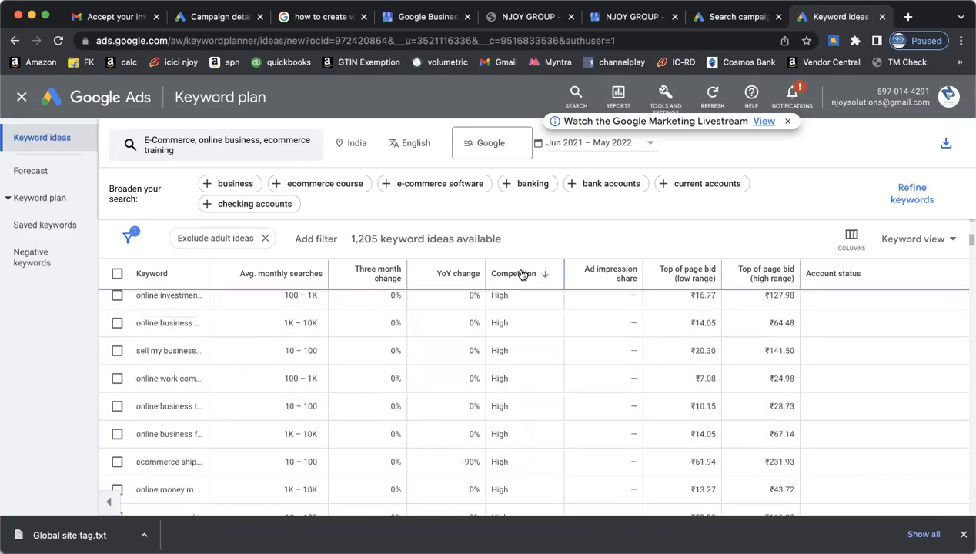
{"action": "scroll", "coordinate": [604, 369], "scroll_direction": "up", "scroll_amount": 10}
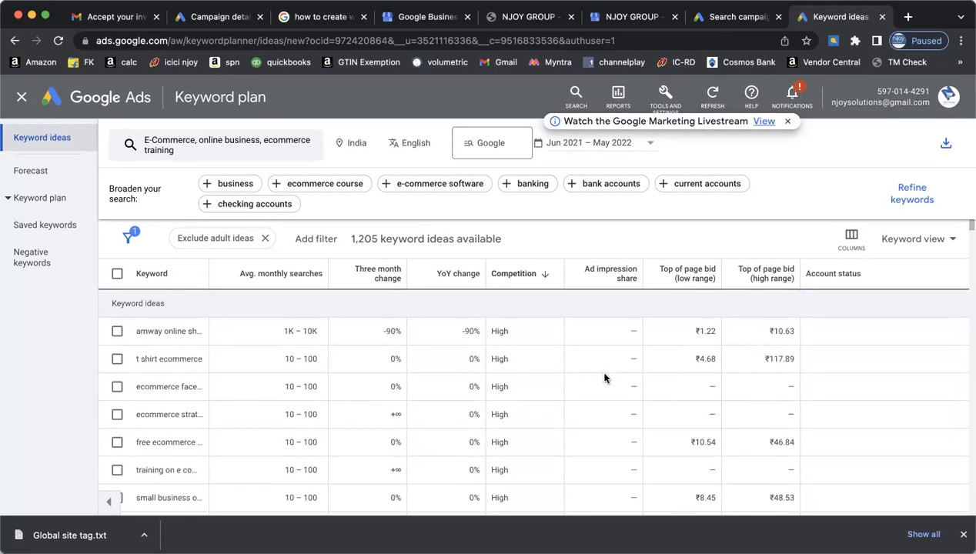
- Download the sorted keyword ideas list as a .csv file
{"action": "left_click", "coordinate": [945, 146]}
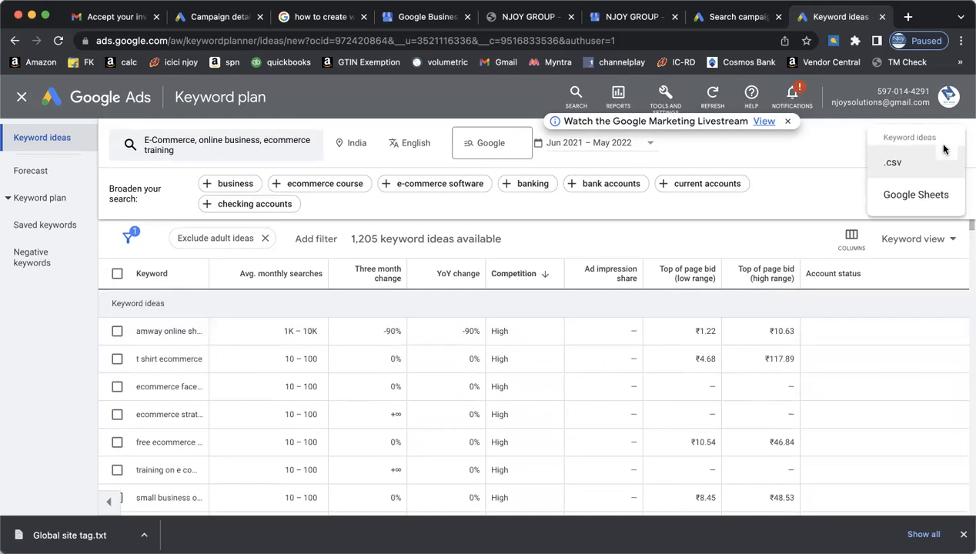
{"action": "left_click", "coordinate": [897, 164]}
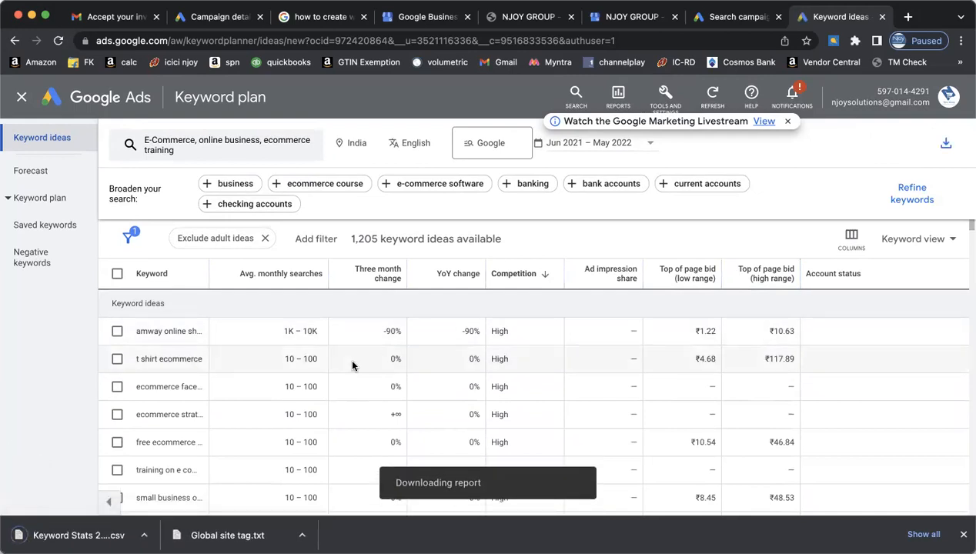
{"action": "scroll", "coordinate": [430, 377], "scroll_direction": "down", "scroll_amount": 5}
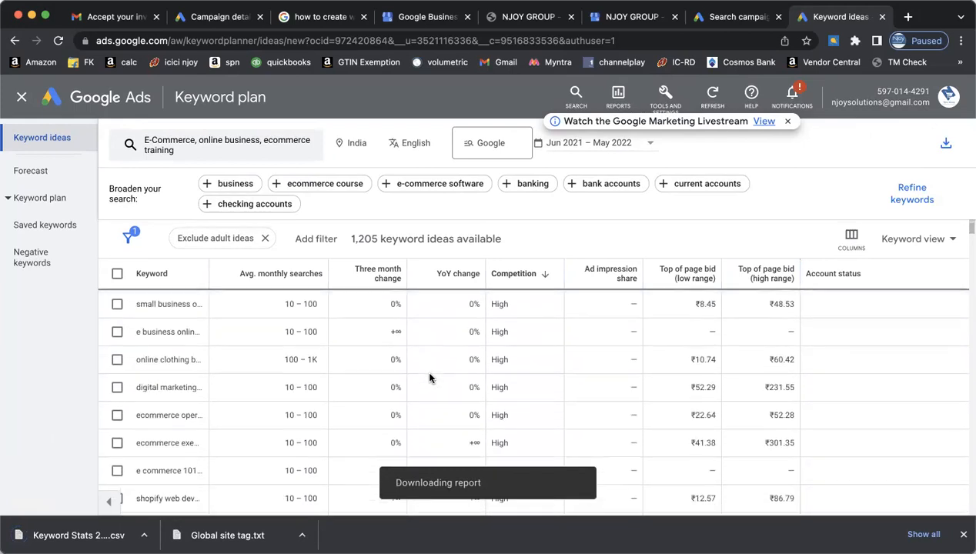
{"action": "scroll", "coordinate": [430, 378], "scroll_direction": "down", "scroll_amount": 3}
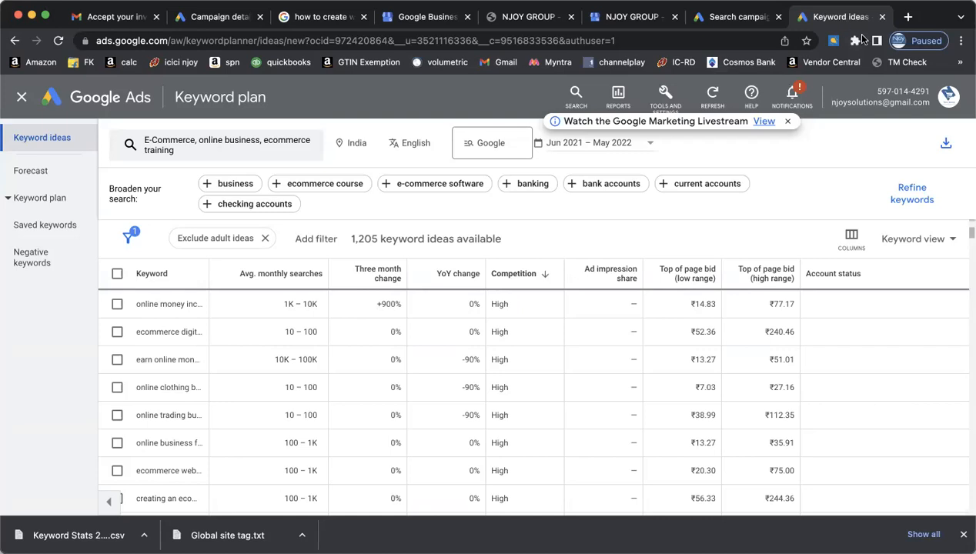
- Close the keyword ideas tab and the Tools overview, returning to the campaign draft's ad section
{"action": "left_click", "coordinate": [882, 16]}
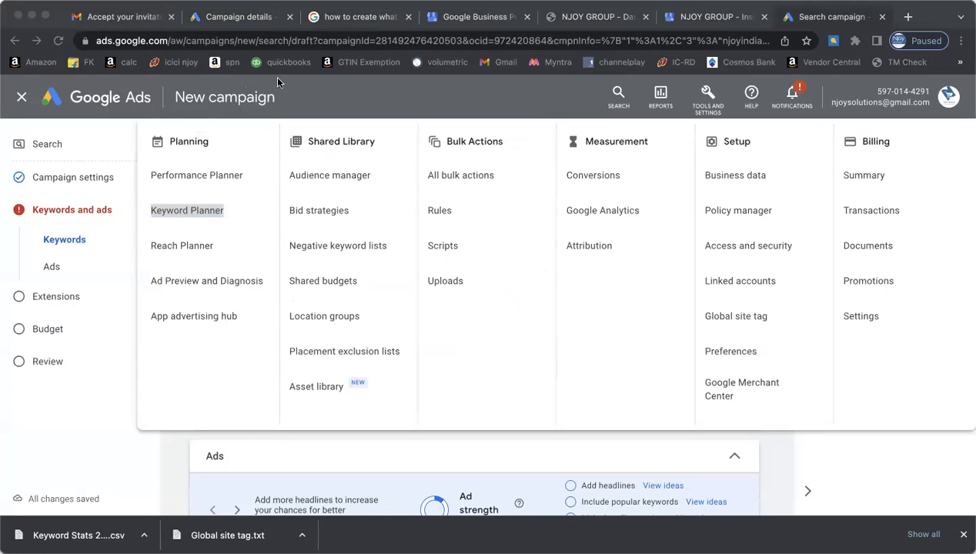
{"action": "left_click", "coordinate": [48, 85]}
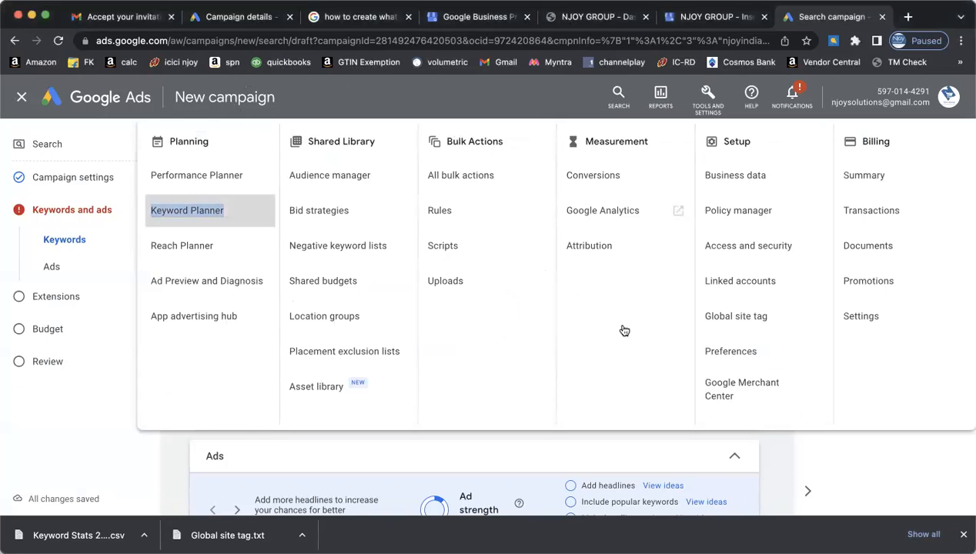
{"action": "left_click", "coordinate": [865, 461]}
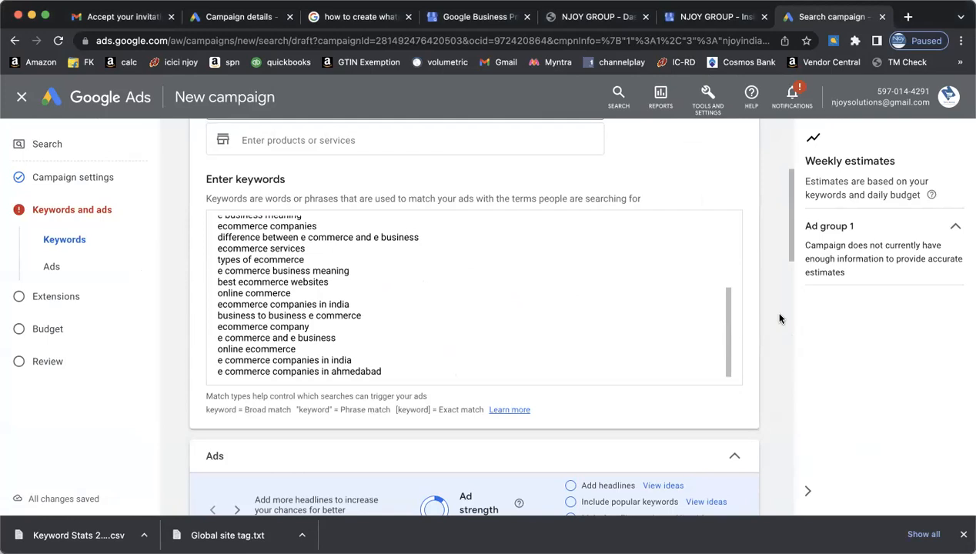
{"action": "scroll", "coordinate": [779, 319], "scroll_direction": "down", "scroll_amount": 5}
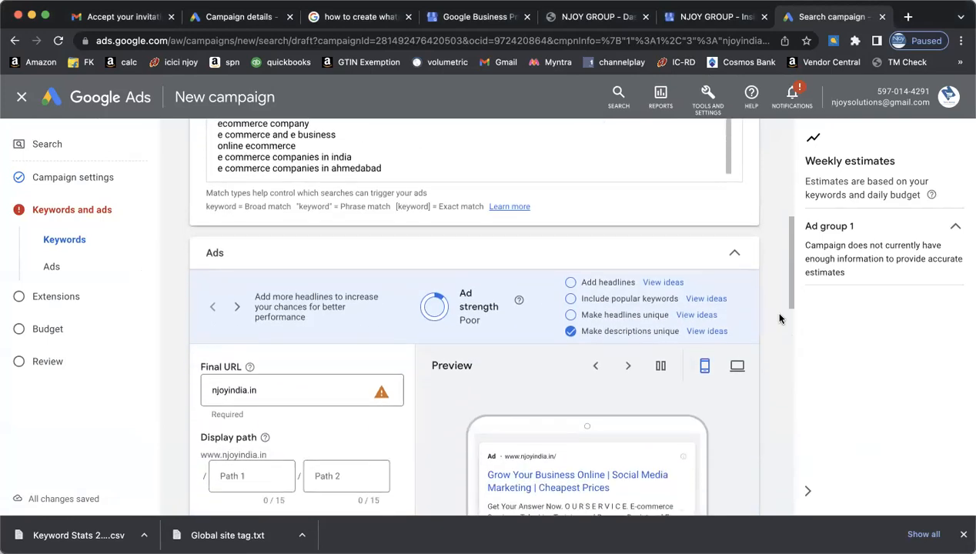
{"action": "scroll", "coordinate": [779, 318], "scroll_direction": "down", "scroll_amount": 2}
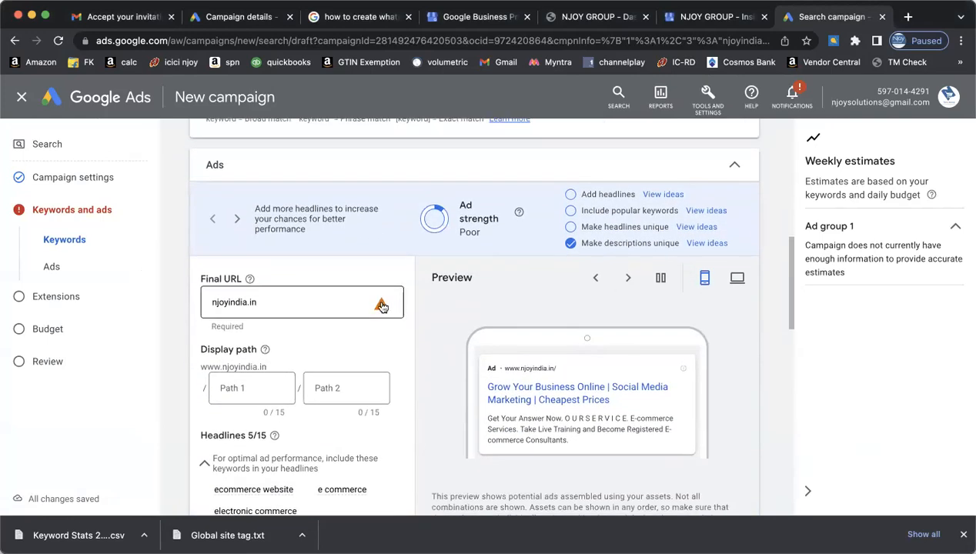
{"action": "mouse_move", "coordinate": [381, 306]}
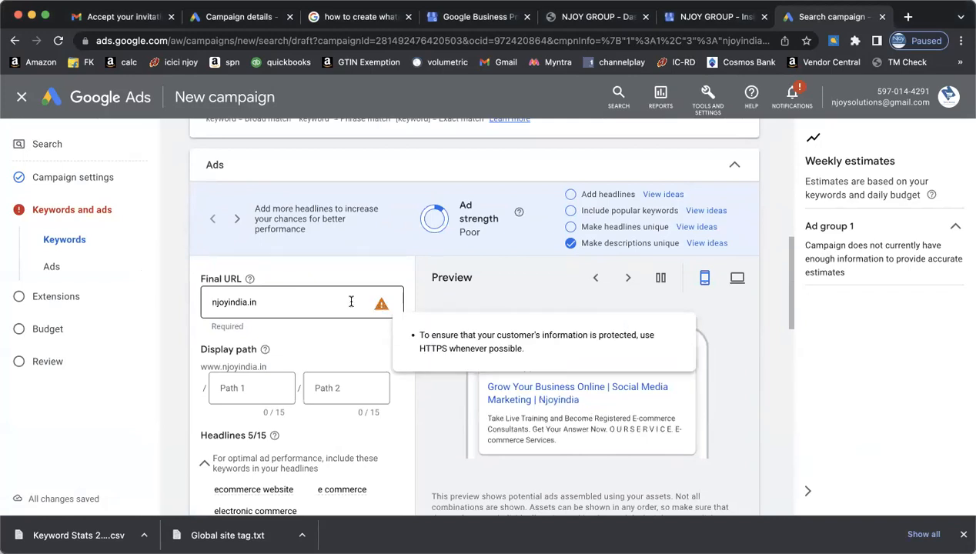
{"action": "left_click", "coordinate": [351, 301]}
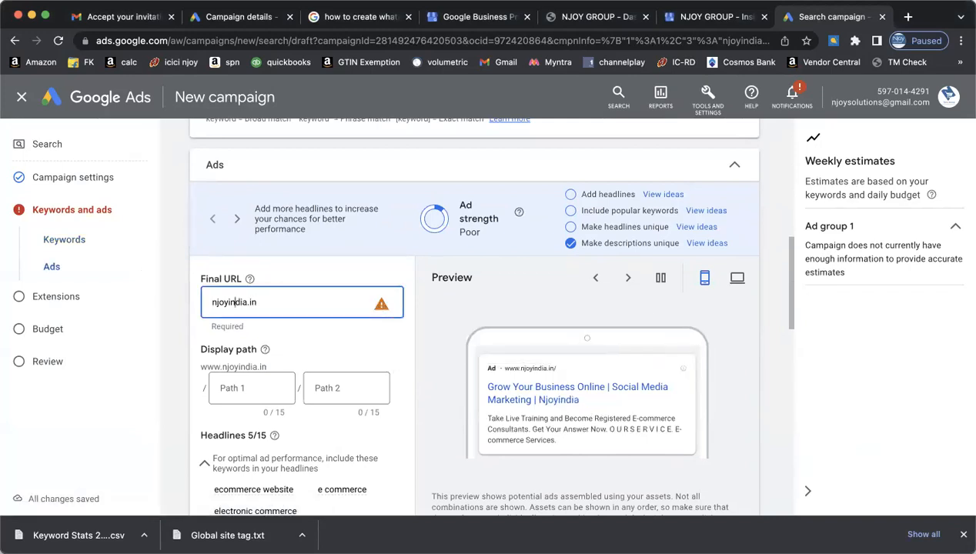
{"action": "left_click", "coordinate": [210, 301]}
{"action": "type", "text": "https://"}
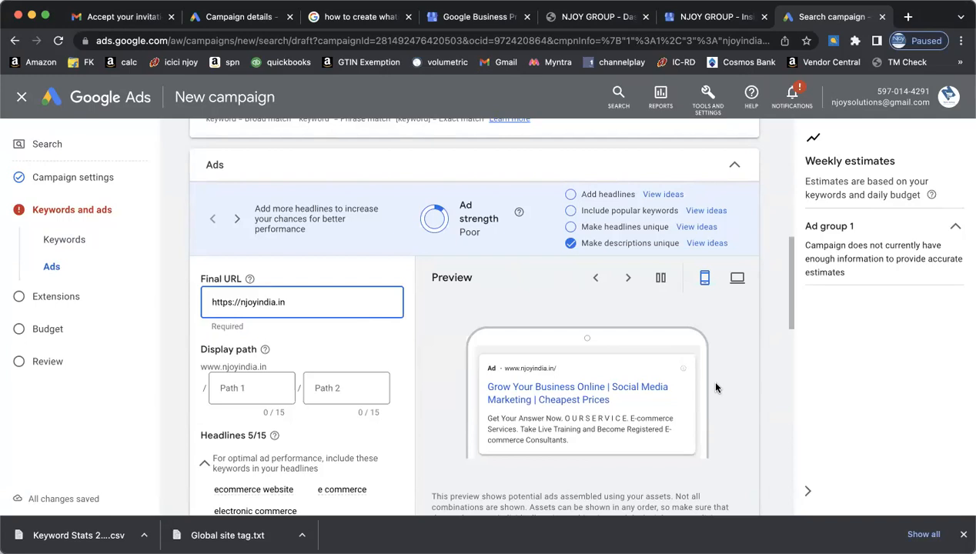
{"action": "scroll", "coordinate": [716, 388], "scroll_direction": "down", "scroll_amount": 2}
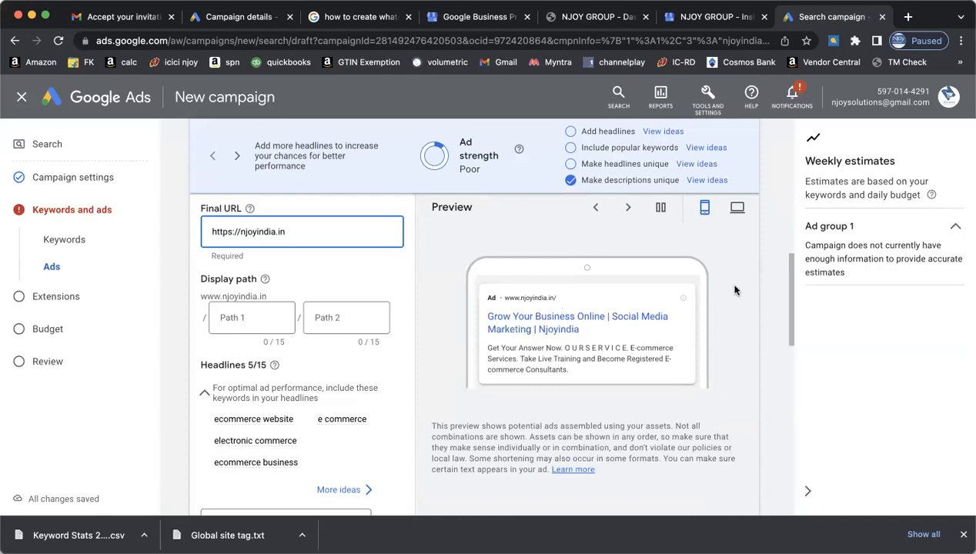
{"action": "scroll", "coordinate": [736, 289], "scroll_direction": "up", "scroll_amount": 2}
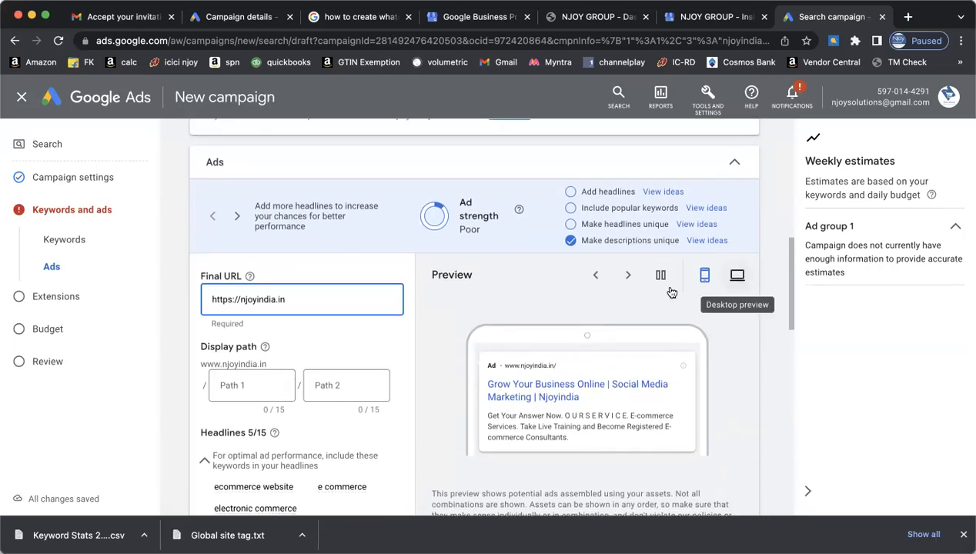
{"action": "scroll", "coordinate": [527, 283], "scroll_direction": "up", "scroll_amount": 1}
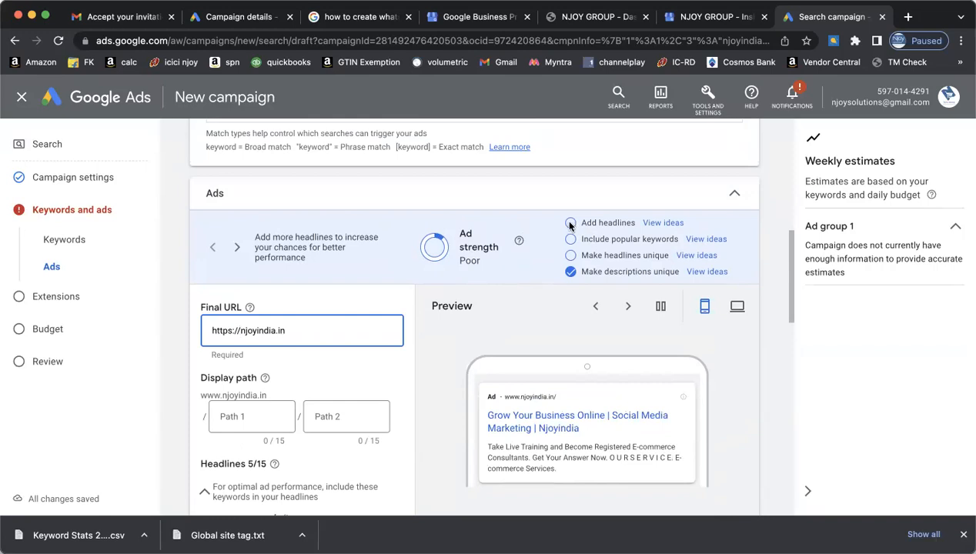
- Add the suggested headlines 'E-commerce Services' and 'Expand Your Digital Reach'
{"action": "left_click", "coordinate": [570, 225]}
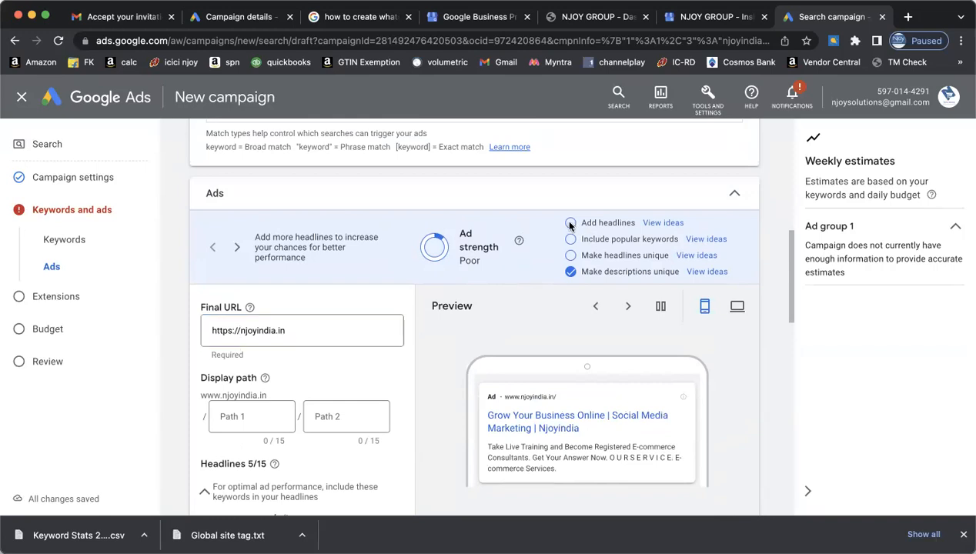
{"action": "left_click", "coordinate": [662, 223]}
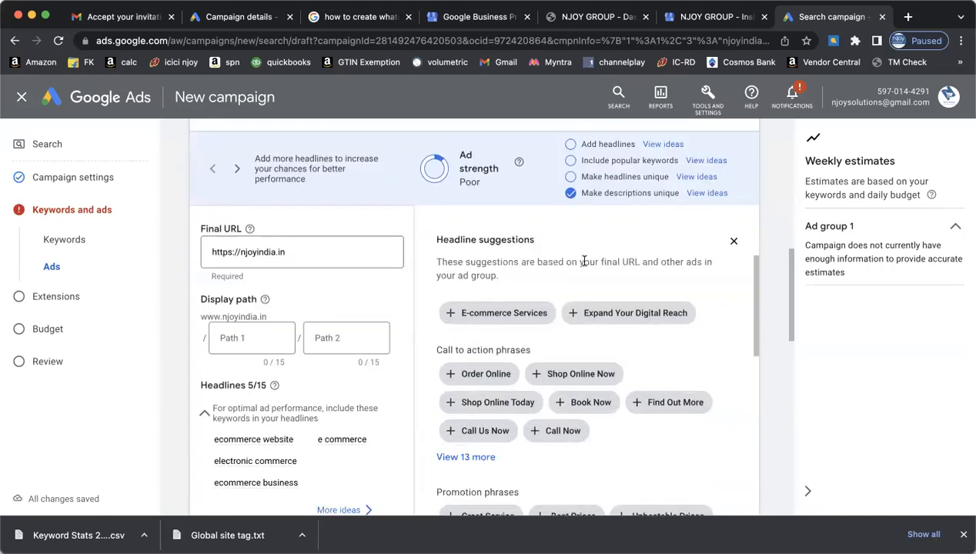
{"action": "left_click", "coordinate": [501, 314]}
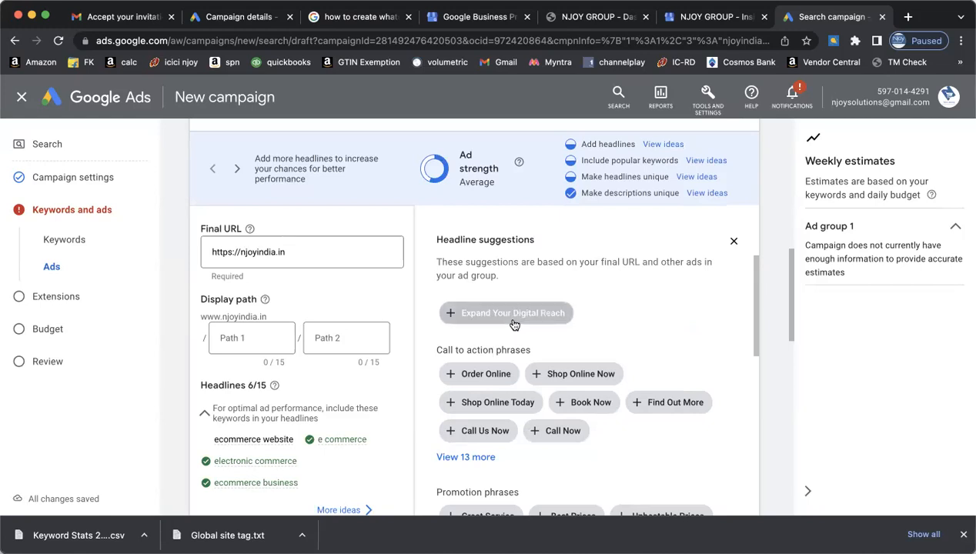
{"action": "left_click", "coordinate": [508, 314]}
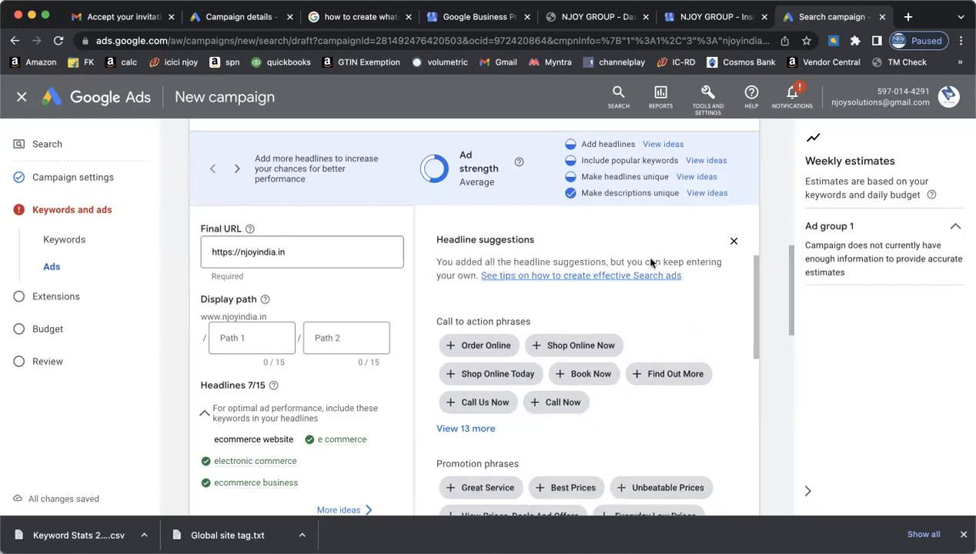
{"action": "scroll", "coordinate": [656, 270], "scroll_direction": "up", "scroll_amount": 2}
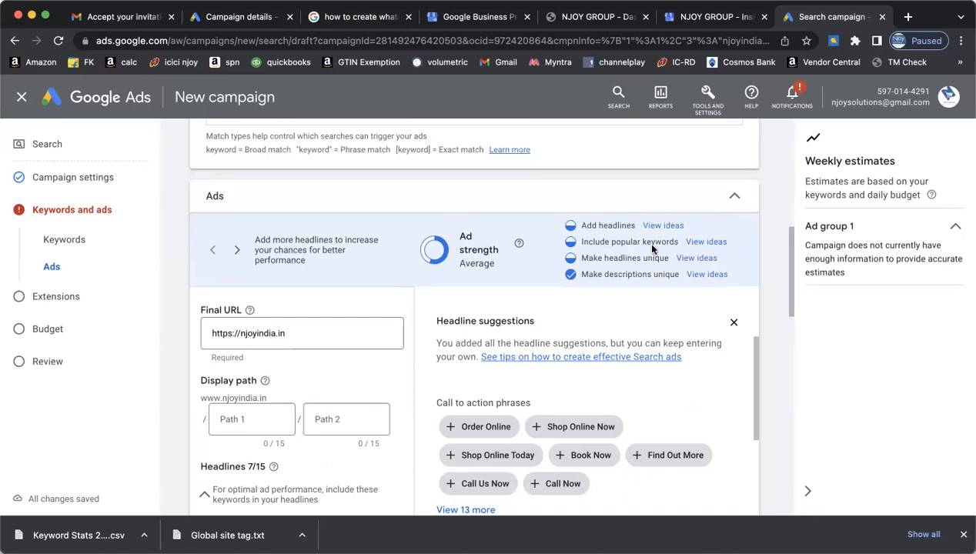
- Show headline suggestions based on popular keywords and browse through them
{"action": "left_click", "coordinate": [705, 241]}
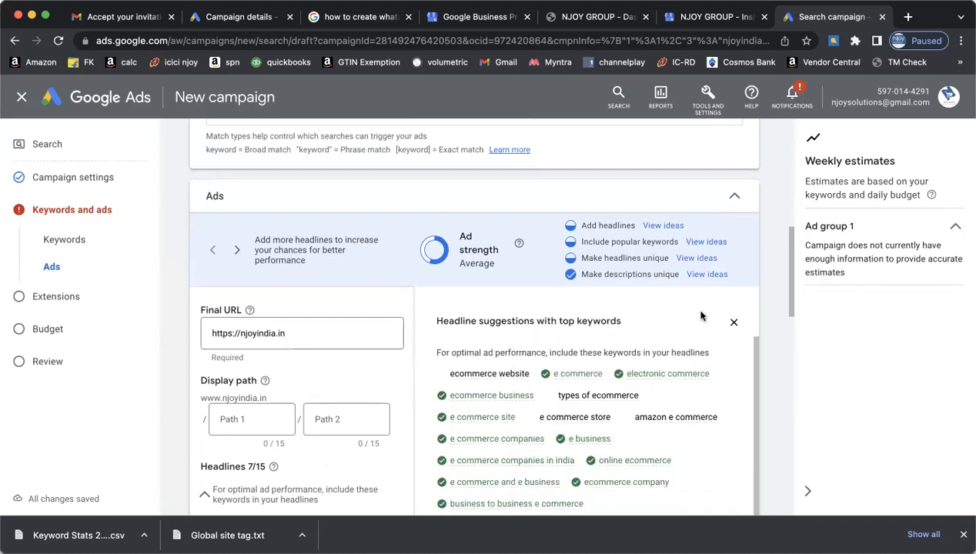
{"action": "scroll", "coordinate": [689, 320], "scroll_direction": "down", "scroll_amount": 2}
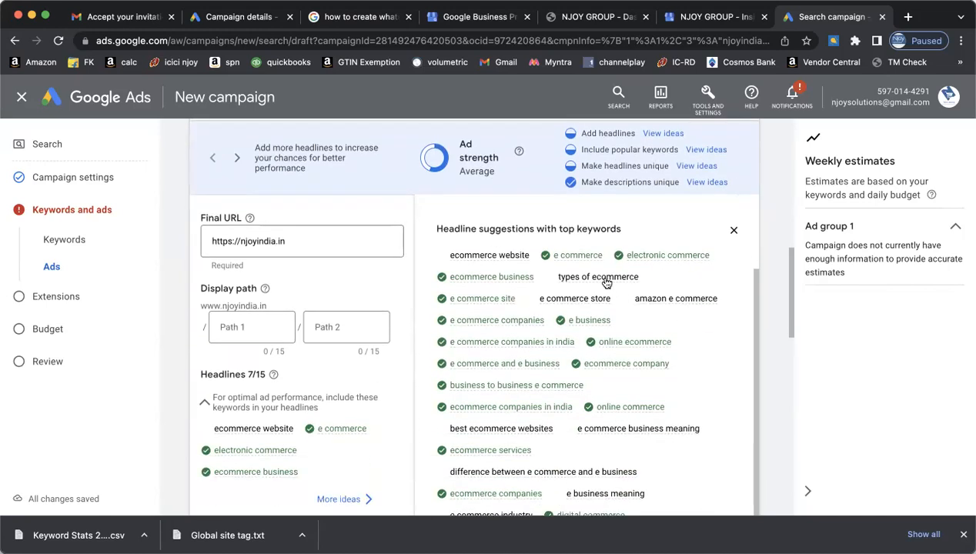
{"action": "mouse_move", "coordinate": [606, 283]}
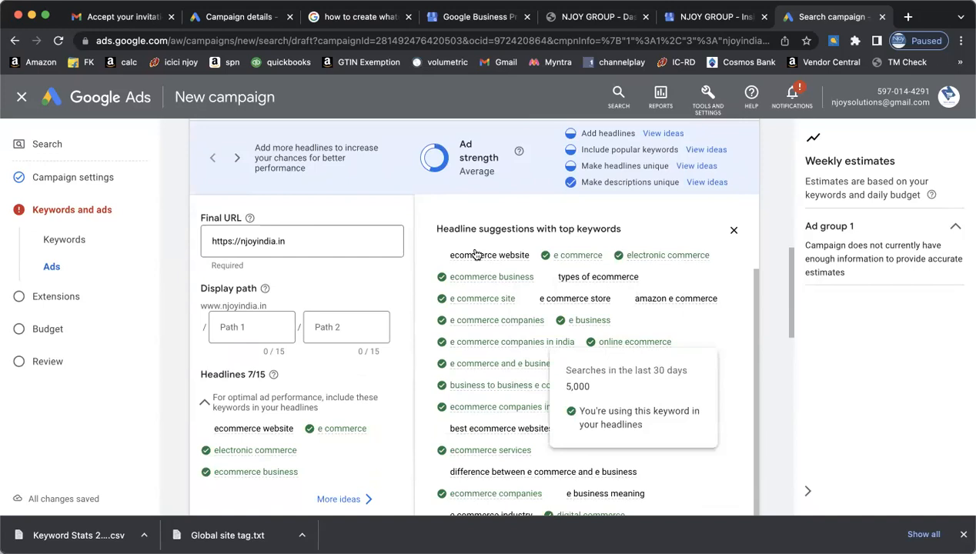
{"action": "scroll", "coordinate": [695, 387], "scroll_direction": "down", "scroll_amount": 4}
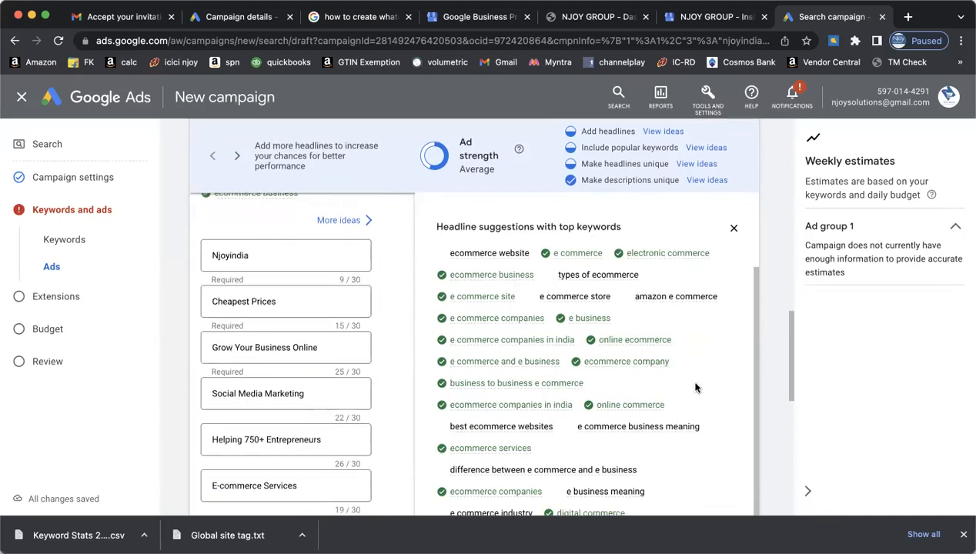
{"action": "scroll", "coordinate": [695, 388], "scroll_direction": "up", "scroll_amount": 3}
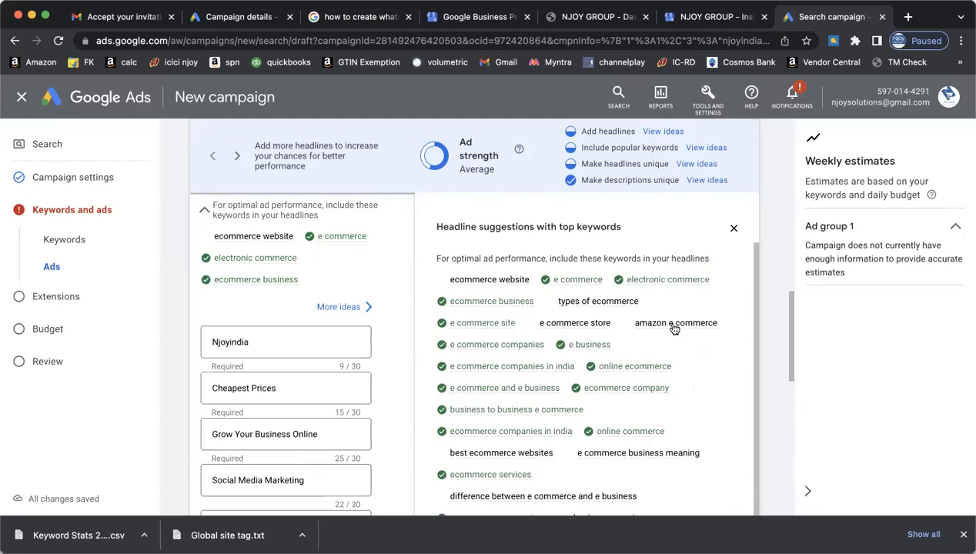
{"action": "scroll", "coordinate": [693, 362], "scroll_direction": "up", "scroll_amount": 5}
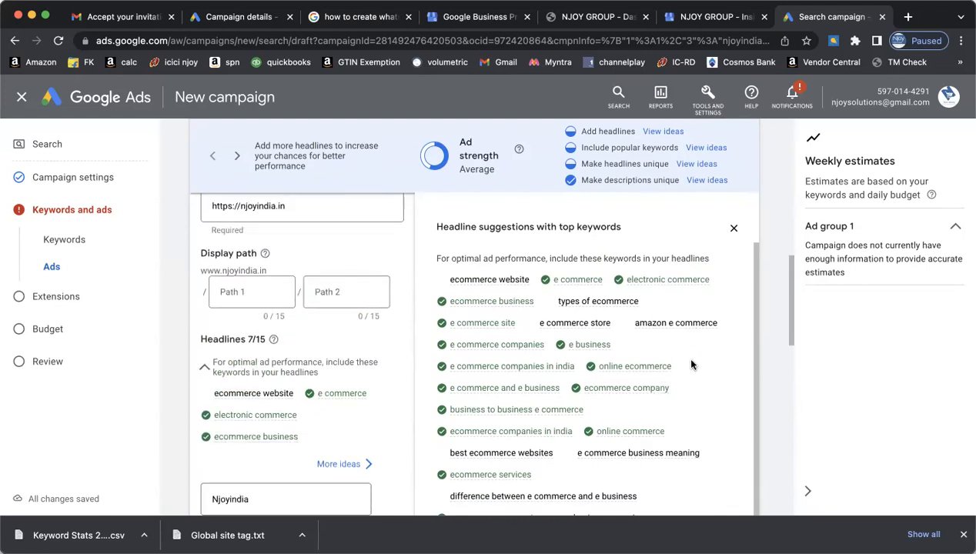
{"action": "scroll", "coordinate": [692, 364], "scroll_direction": "up", "scroll_amount": 1}
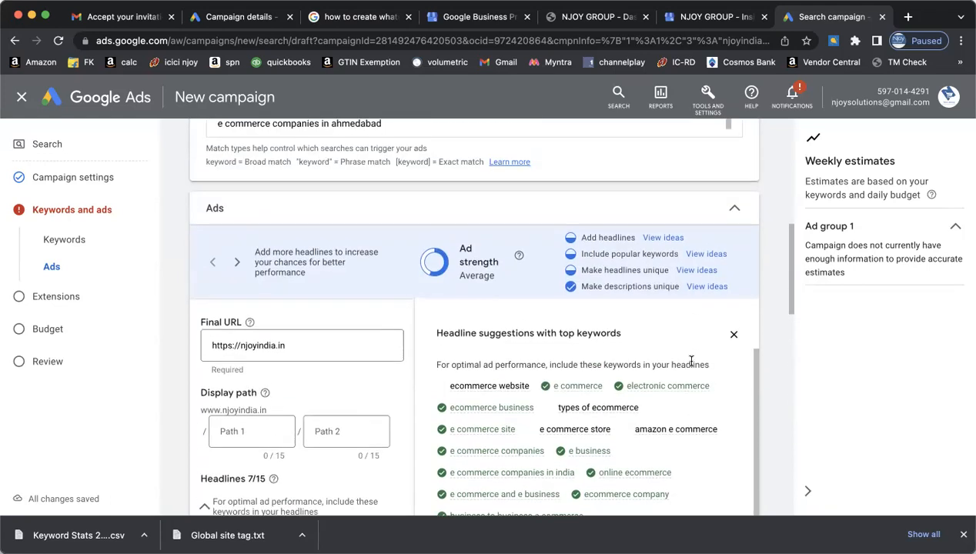
- Add promotion headlines Unbeatable Prices, Great Service, Everyday Low Prices and View Prices, Deals And Offers
{"action": "left_click", "coordinate": [699, 274]}
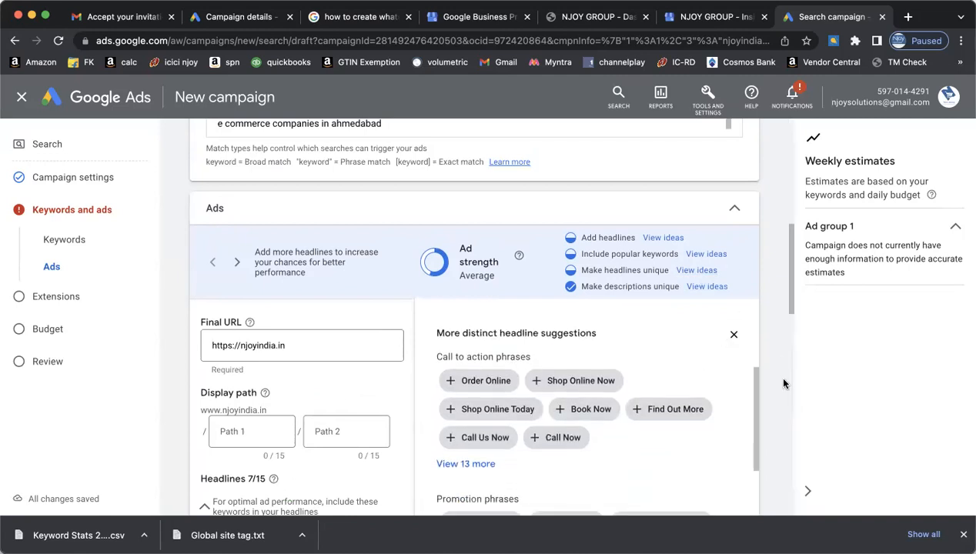
{"action": "scroll", "coordinate": [783, 383], "scroll_direction": "down", "scroll_amount": 3}
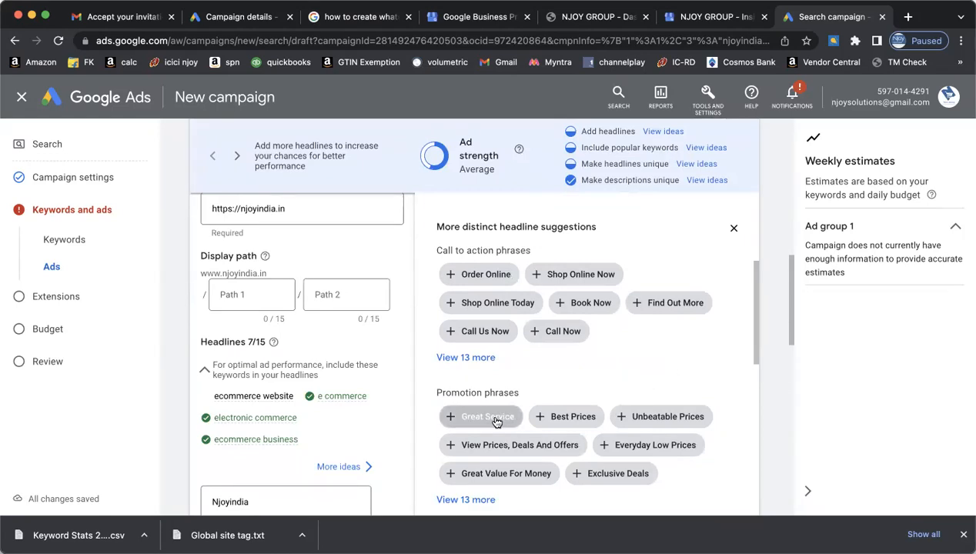
{"action": "left_click", "coordinate": [554, 420]}
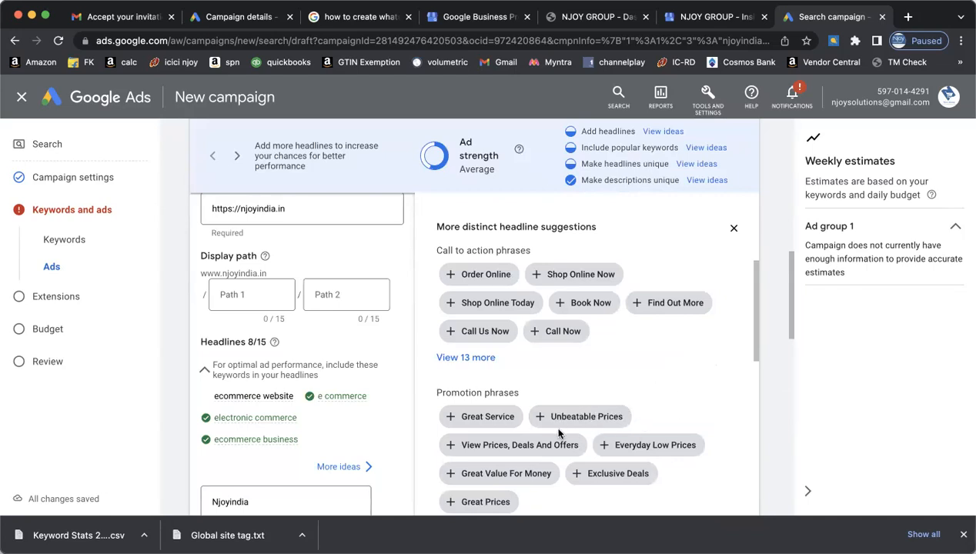
{"action": "left_click", "coordinate": [514, 412]}
{"action": "left_click", "coordinate": [651, 416]}
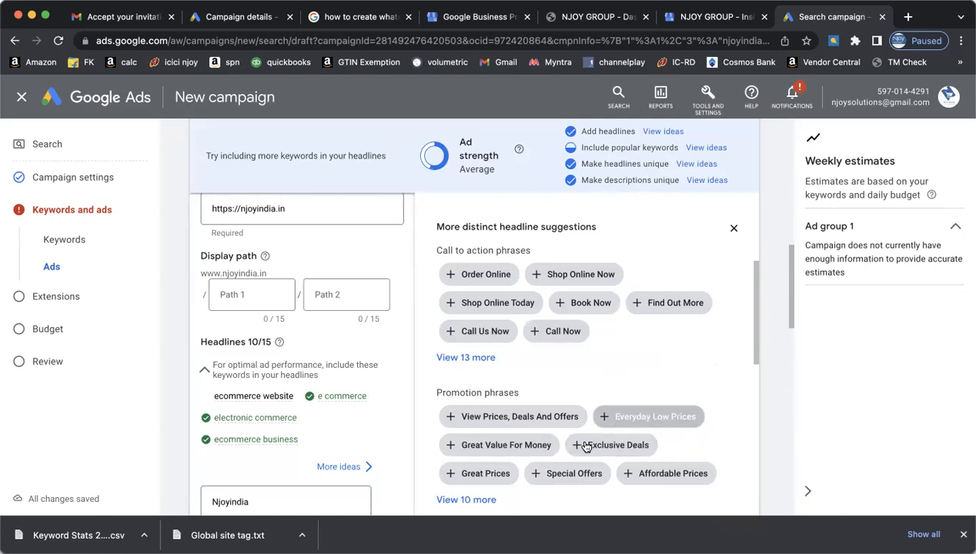
{"action": "left_click", "coordinate": [517, 417]}
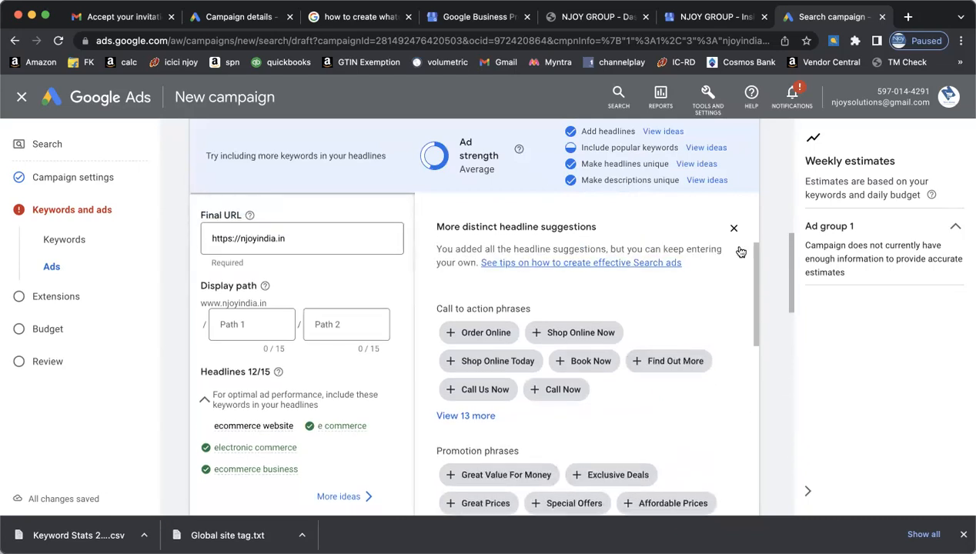
{"action": "scroll", "coordinate": [764, 216], "scroll_direction": "up", "scroll_amount": 2}
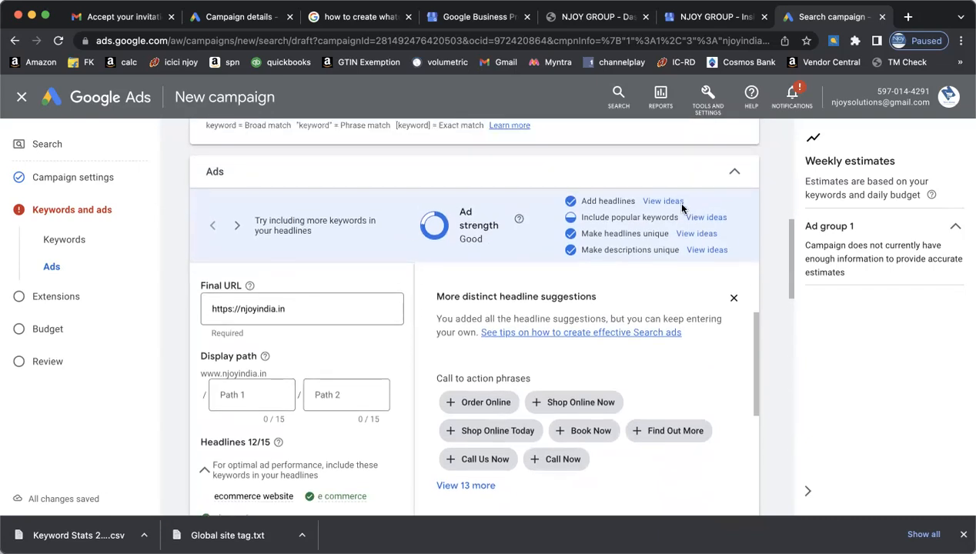
- Reopen the popular-keyword headline suggestions and scroll through them
{"action": "left_click", "coordinate": [668, 201]}
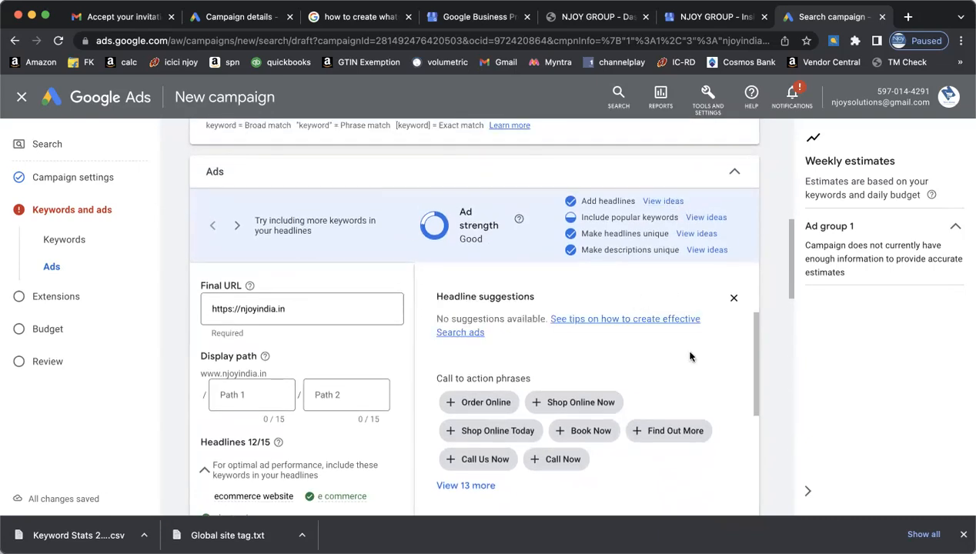
{"action": "left_click", "coordinate": [704, 218]}
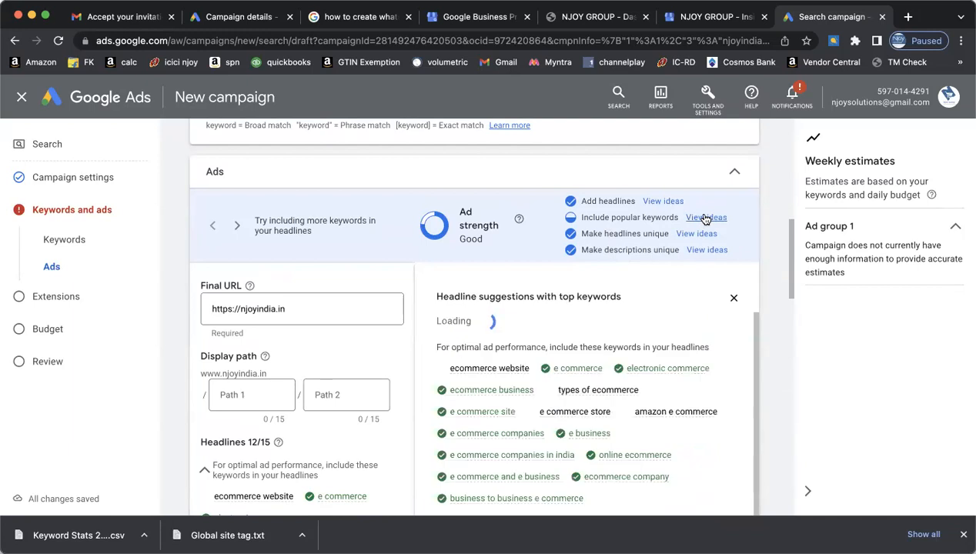
{"action": "scroll", "coordinate": [632, 401], "scroll_direction": "down", "scroll_amount": 2}
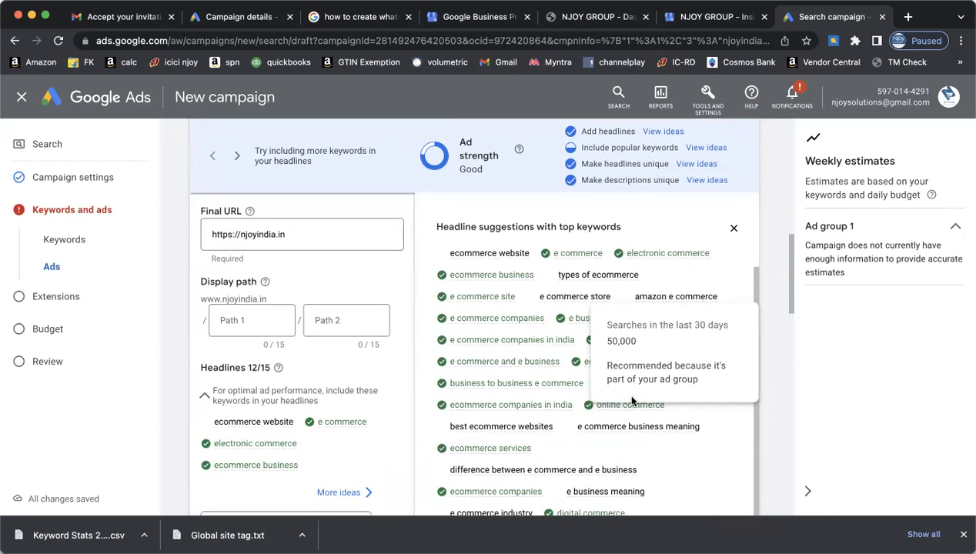
{"action": "scroll", "coordinate": [684, 428], "scroll_direction": "down", "scroll_amount": 3}
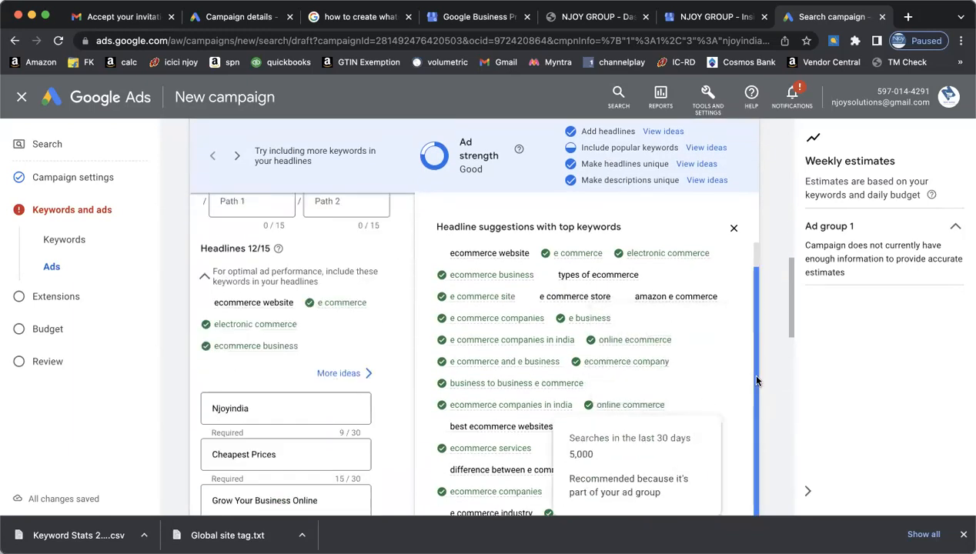
{"action": "scroll", "coordinate": [758, 382], "scroll_direction": "down", "scroll_amount": 3}
{"action": "scroll", "coordinate": [764, 387], "scroll_direction": "down", "scroll_amount": 4}
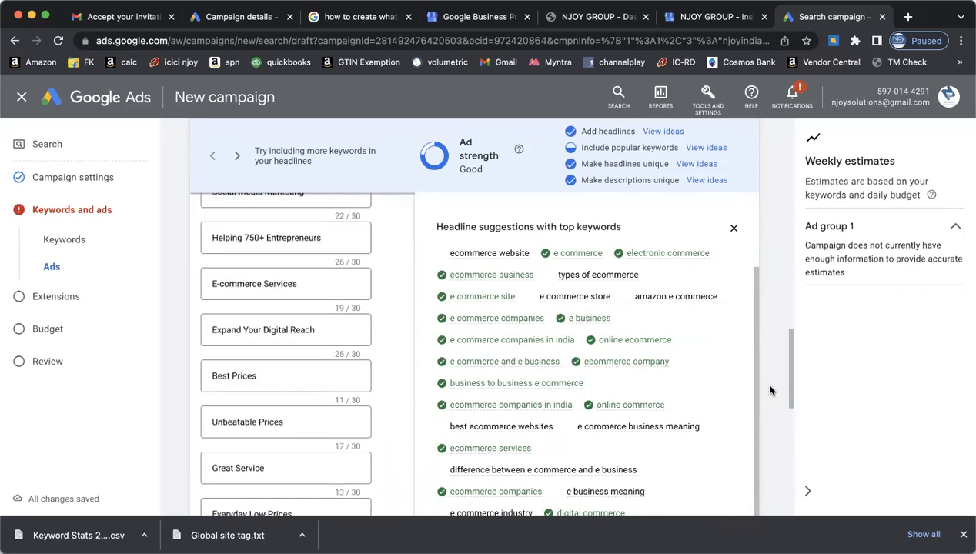
{"action": "scroll", "coordinate": [666, 398], "scroll_direction": "down", "scroll_amount": 4}
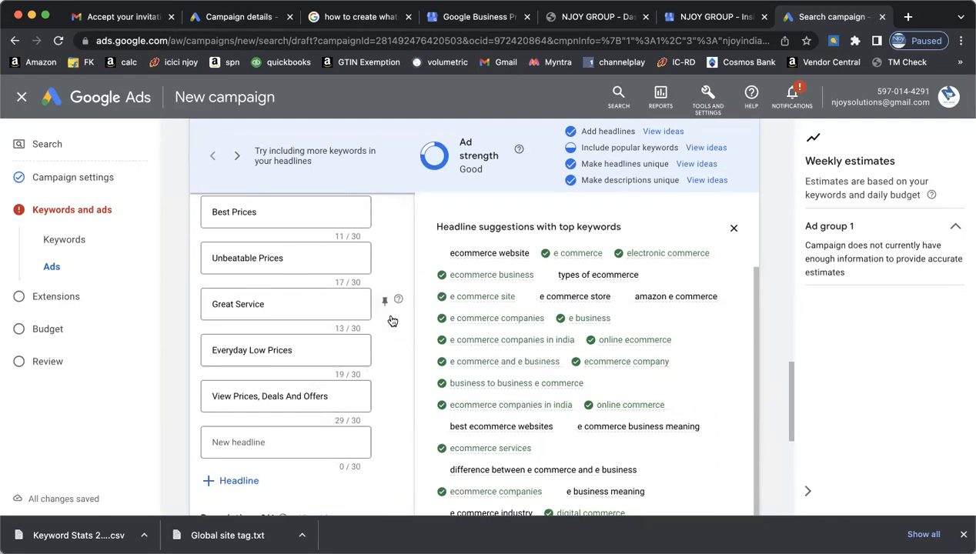
- Close the suggestions panel and review the 12 headlines and 3 descriptions
{"action": "left_click", "coordinate": [733, 229]}
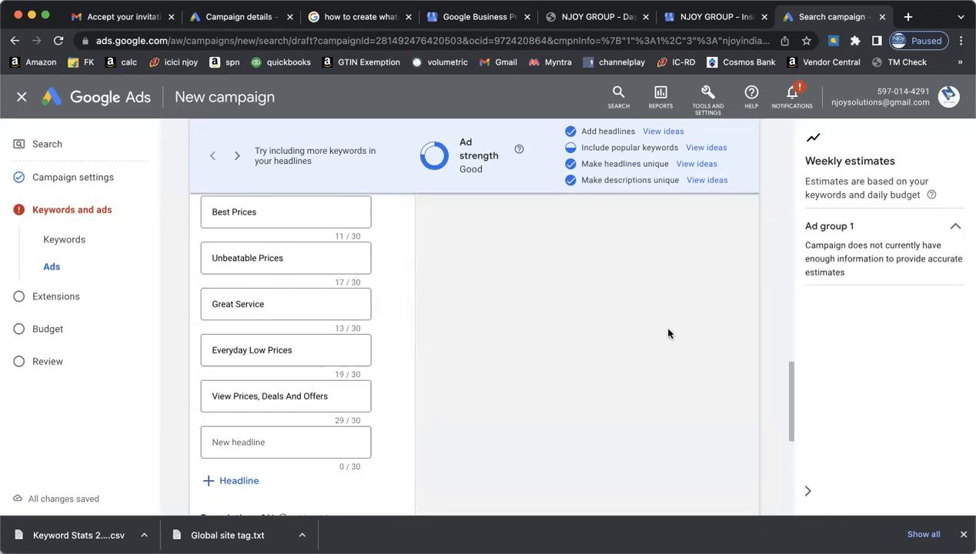
{"action": "scroll", "coordinate": [421, 325], "scroll_direction": "up", "scroll_amount": 4}
{"action": "scroll", "coordinate": [426, 335], "scroll_direction": "up", "scroll_amount": 4}
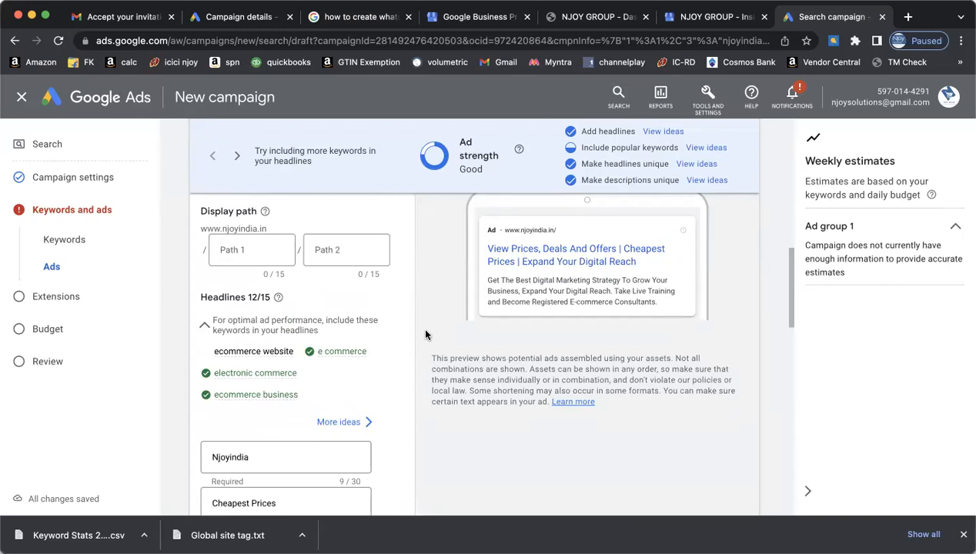
{"action": "scroll", "coordinate": [425, 335], "scroll_direction": "up", "scroll_amount": 3}
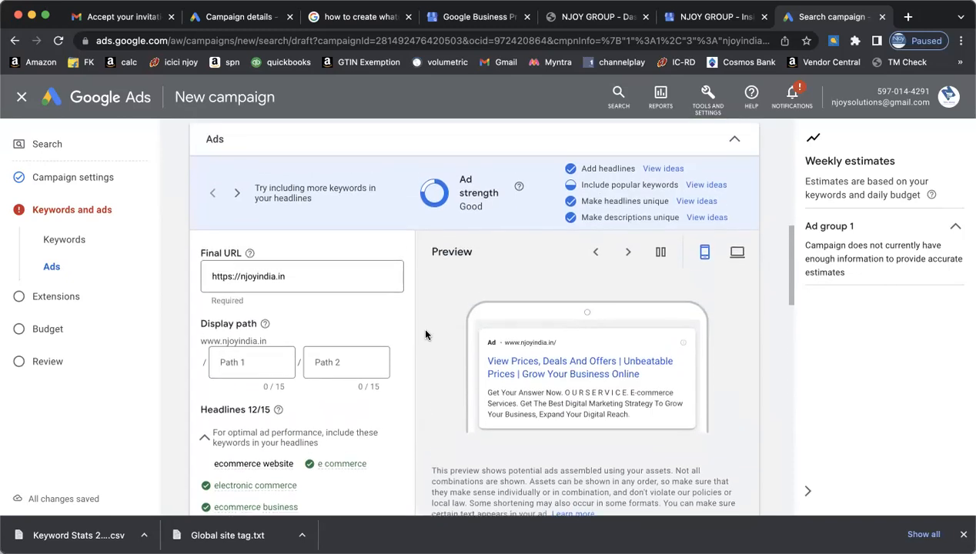
{"action": "scroll", "coordinate": [425, 335], "scroll_direction": "down", "scroll_amount": 2}
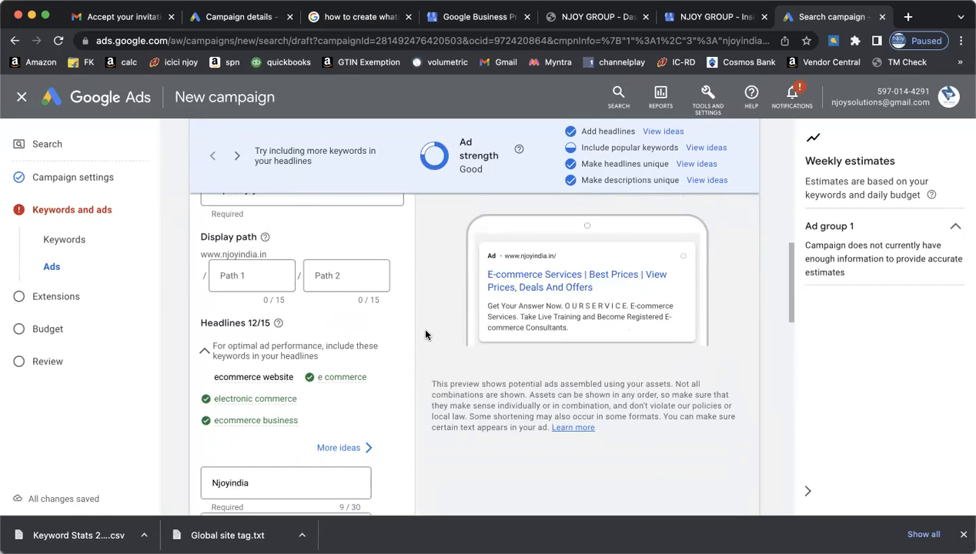
{"action": "scroll", "coordinate": [425, 335], "scroll_direction": "down", "scroll_amount": 1}
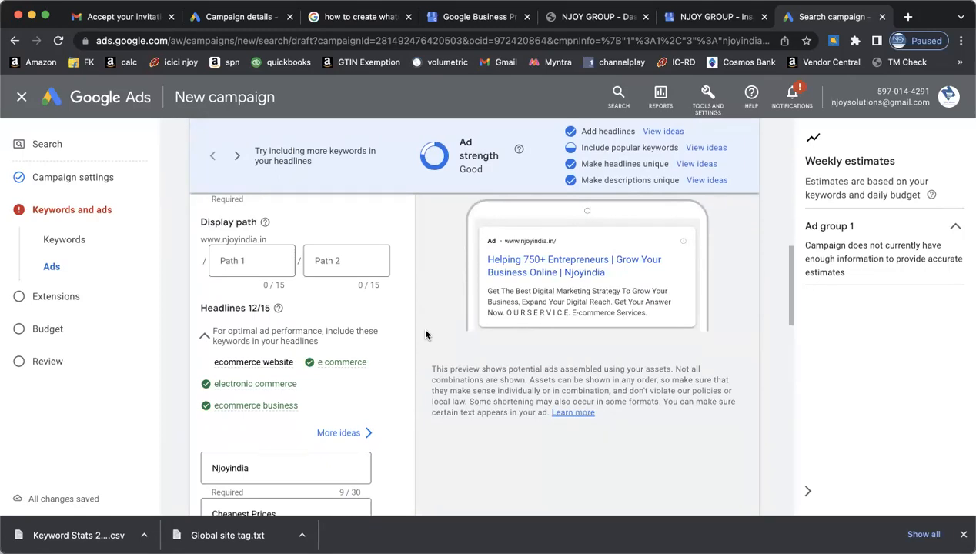
{"action": "scroll", "coordinate": [425, 335], "scroll_direction": "down", "scroll_amount": 6}
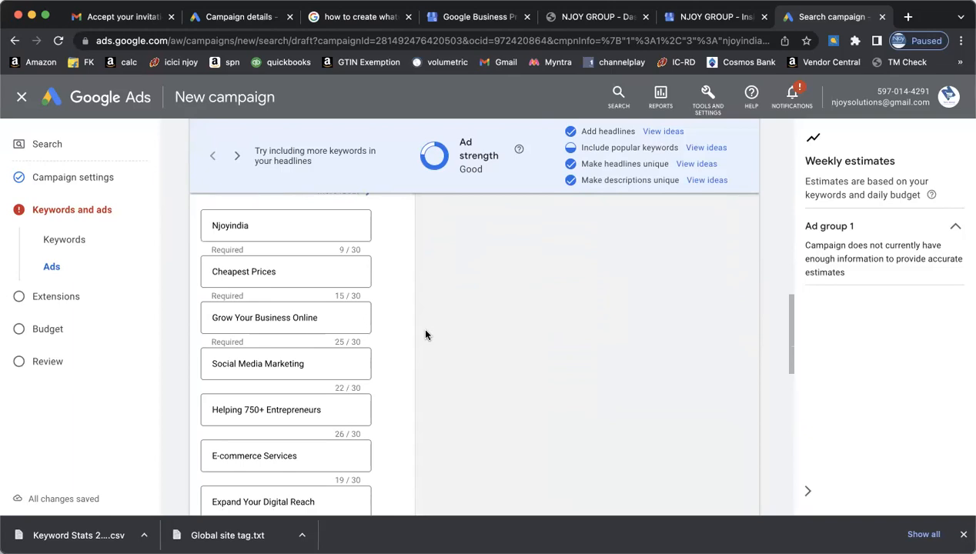
{"action": "scroll", "coordinate": [426, 335], "scroll_direction": "down", "scroll_amount": 6}
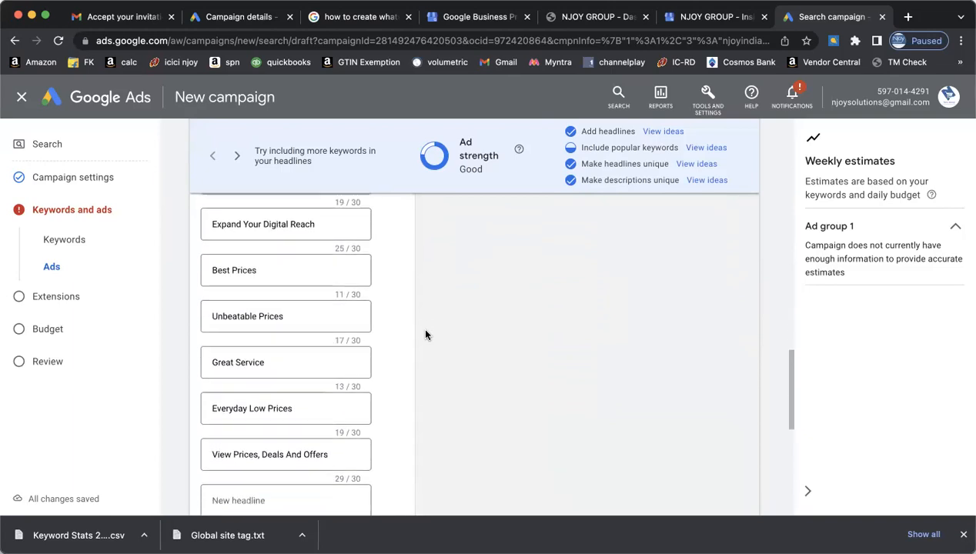
{"action": "scroll", "coordinate": [425, 335], "scroll_direction": "down", "scroll_amount": 6}
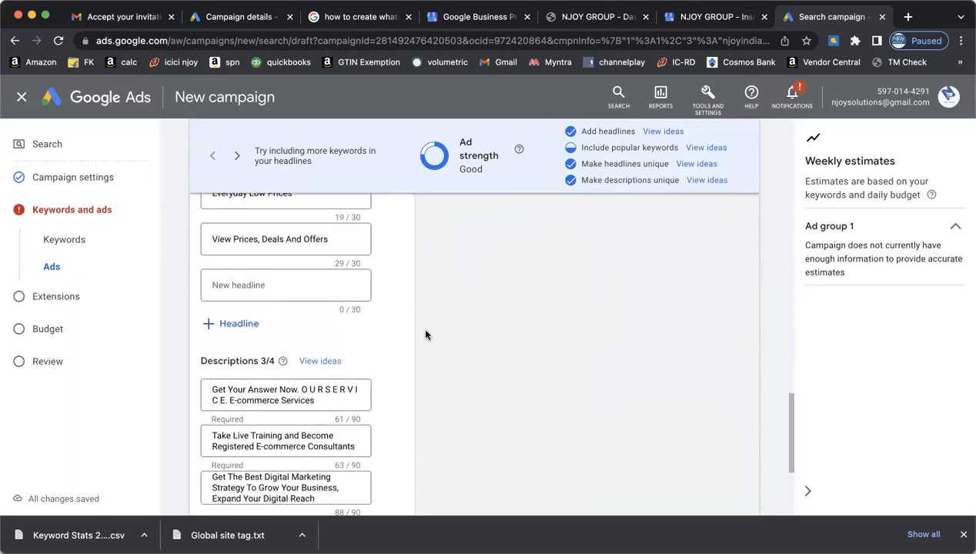
{"action": "scroll", "coordinate": [425, 335], "scroll_direction": "down", "scroll_amount": 3}
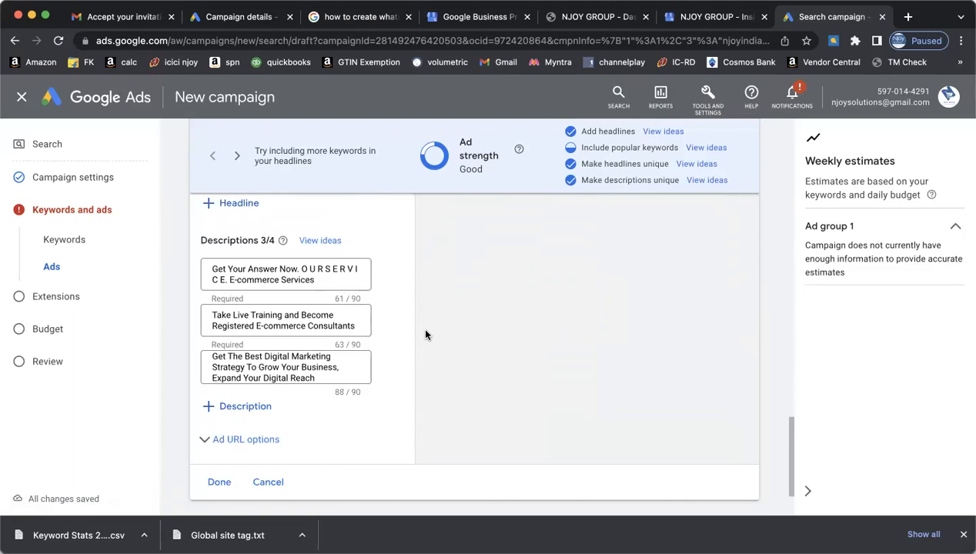
- Expand the ad's URL options, check the Custom parameter help, and continue to Extensions
{"action": "scroll", "coordinate": [425, 335], "scroll_direction": "down", "scroll_amount": 2}
{"action": "left_click", "coordinate": [214, 375]}
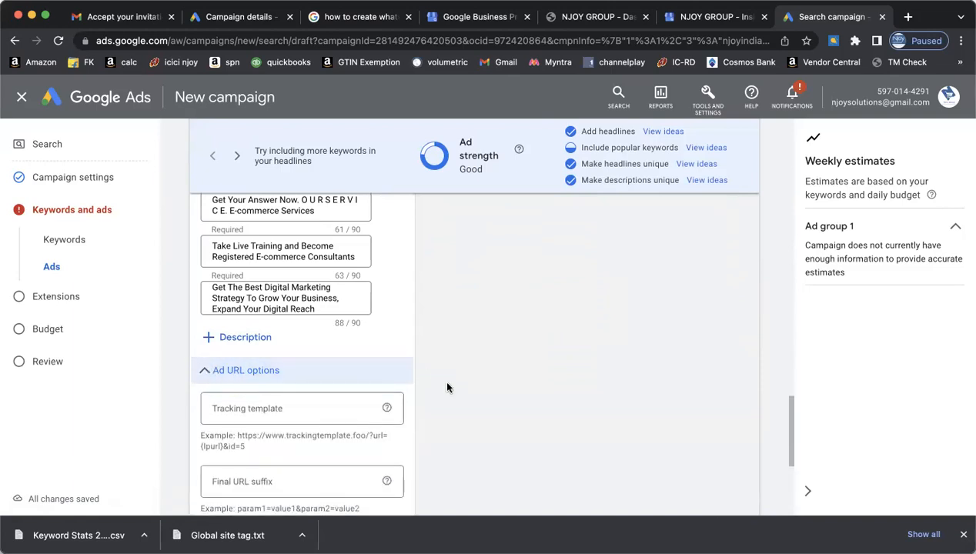
{"action": "scroll", "coordinate": [446, 385], "scroll_direction": "down", "scroll_amount": 2}
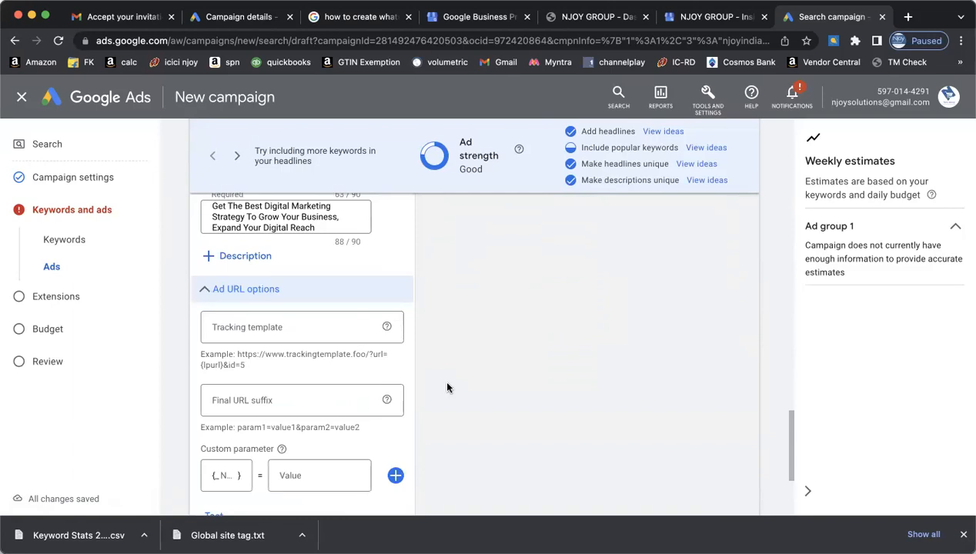
{"action": "scroll", "coordinate": [447, 388], "scroll_direction": "up", "scroll_amount": 4}
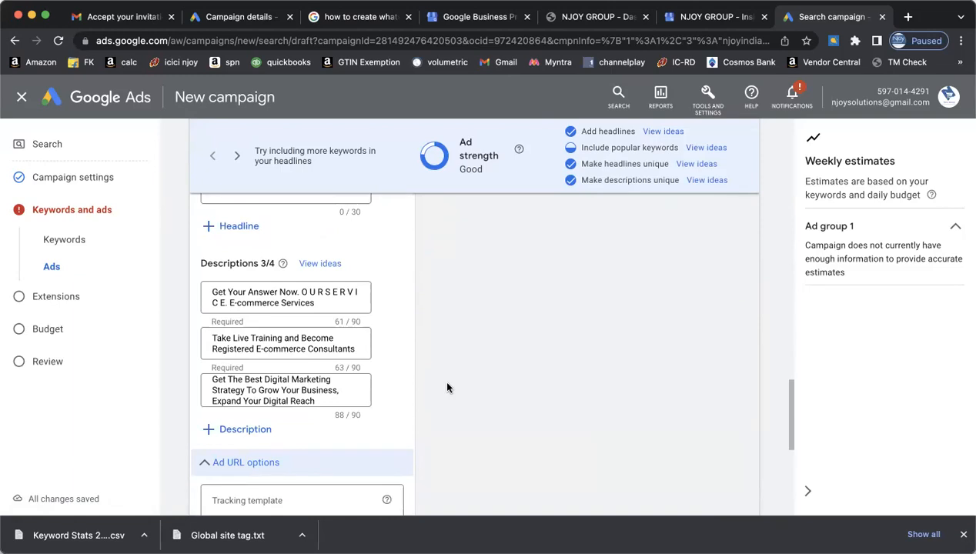
{"action": "scroll", "coordinate": [447, 388], "scroll_direction": "down", "scroll_amount": 2}
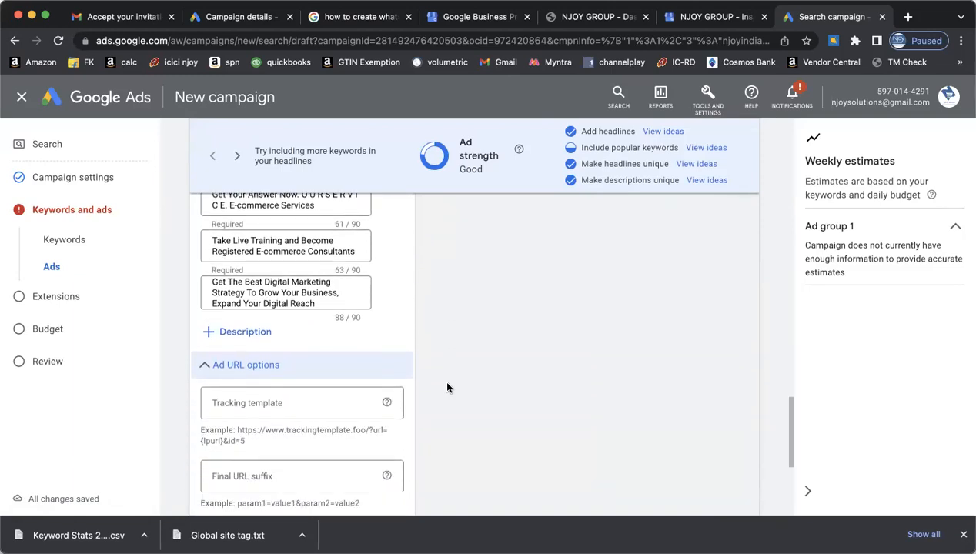
{"action": "scroll", "coordinate": [447, 387], "scroll_direction": "down", "scroll_amount": 4}
{"action": "scroll", "coordinate": [448, 387], "scroll_direction": "down", "scroll_amount": 1}
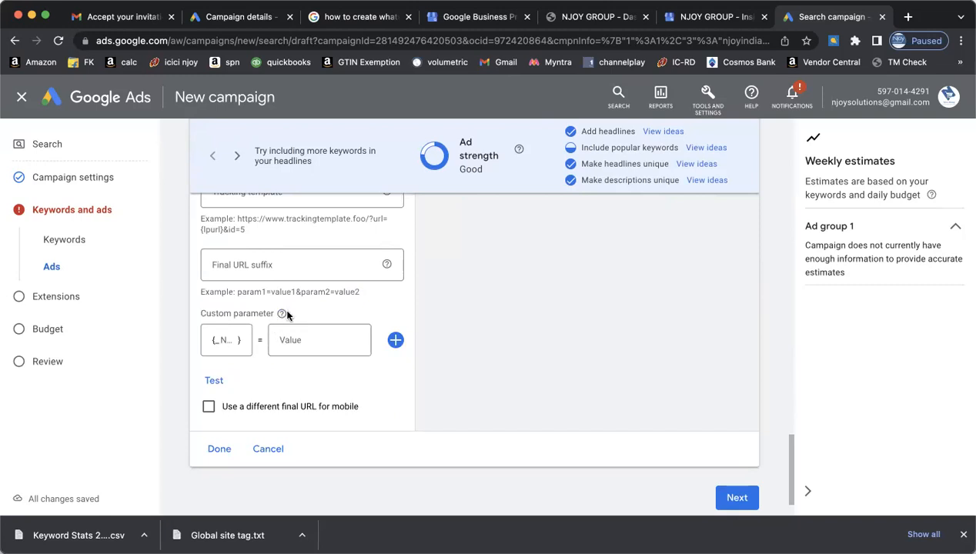
{"action": "mouse_move", "coordinate": [281, 314]}
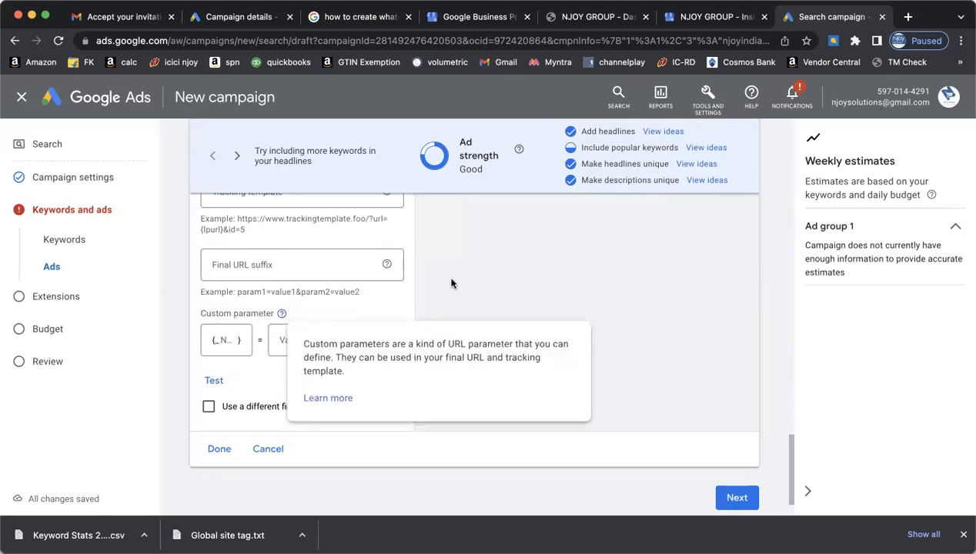
{"action": "left_click", "coordinate": [747, 498]}
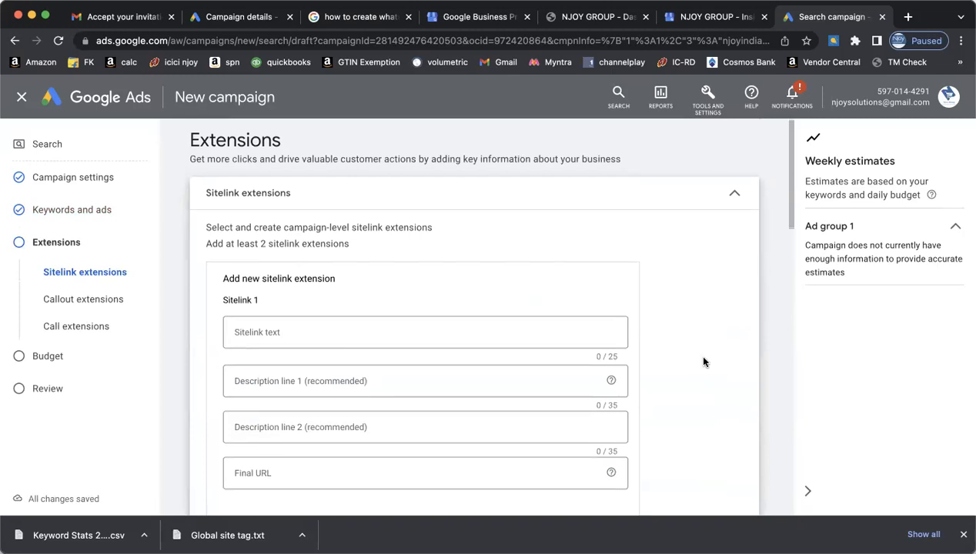
- Enter 'Training' as the first sitelink's text and type a draft final URL
{"action": "scroll", "coordinate": [702, 364], "scroll_direction": "down", "scroll_amount": 2}
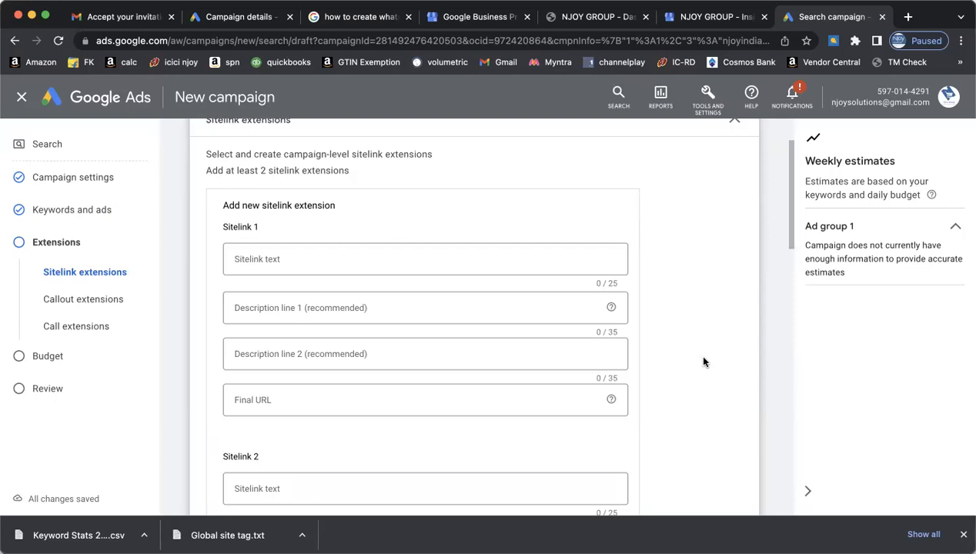
{"action": "left_click", "coordinate": [426, 260]}
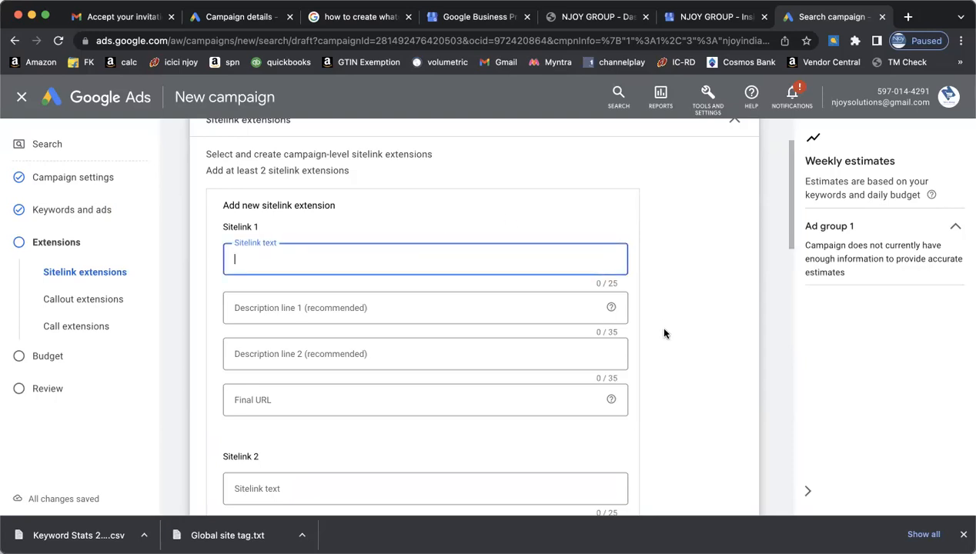
{"action": "type", "text": "training"}
{"action": "left_click", "coordinate": [237, 259]}
{"action": "key", "text": "BackSpace"}
{"action": "type", "text": "T"}
{"action": "key", "text": "Tab"}
{"action": "key", "text": "Tab"}
{"action": "key", "text": "Tab"}
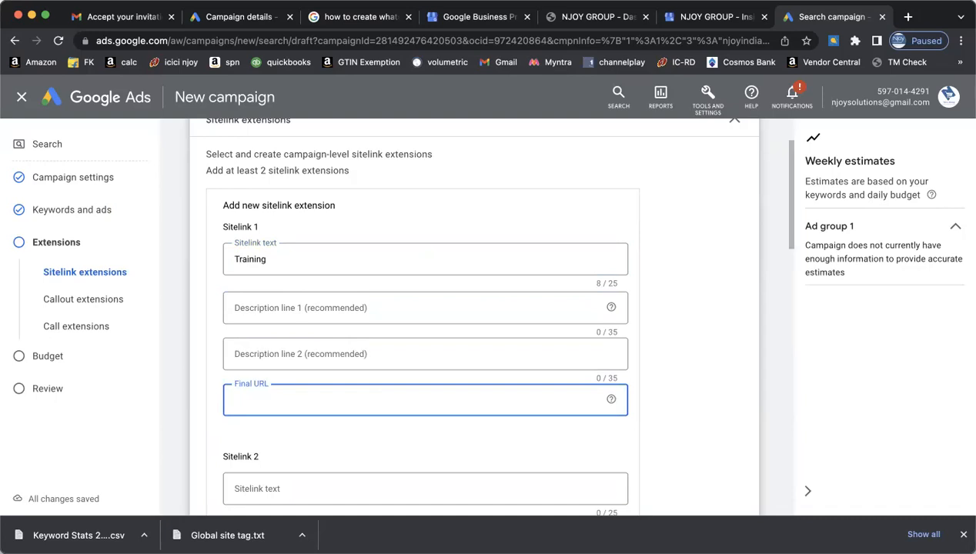
{"action": "type", "text": "Https://njoyindia.in"}
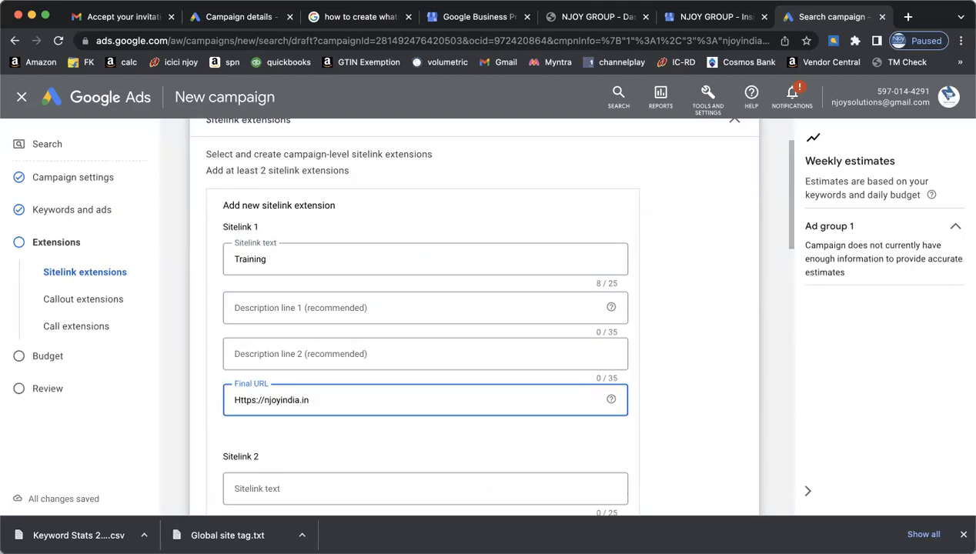
{"action": "key", "text": "super+Tab"}
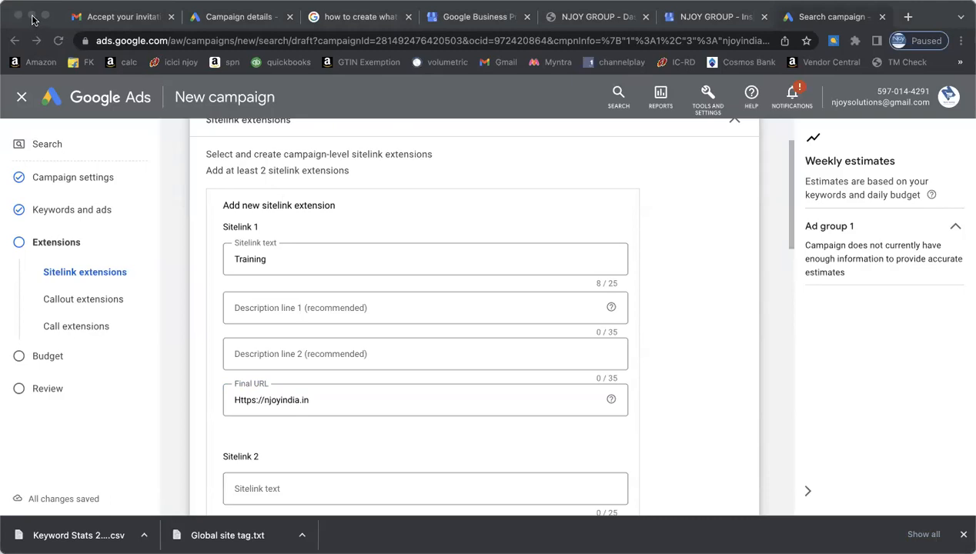
{"action": "left_click_drag", "start_coordinate": [345, 401], "coordinate": [232, 400]}
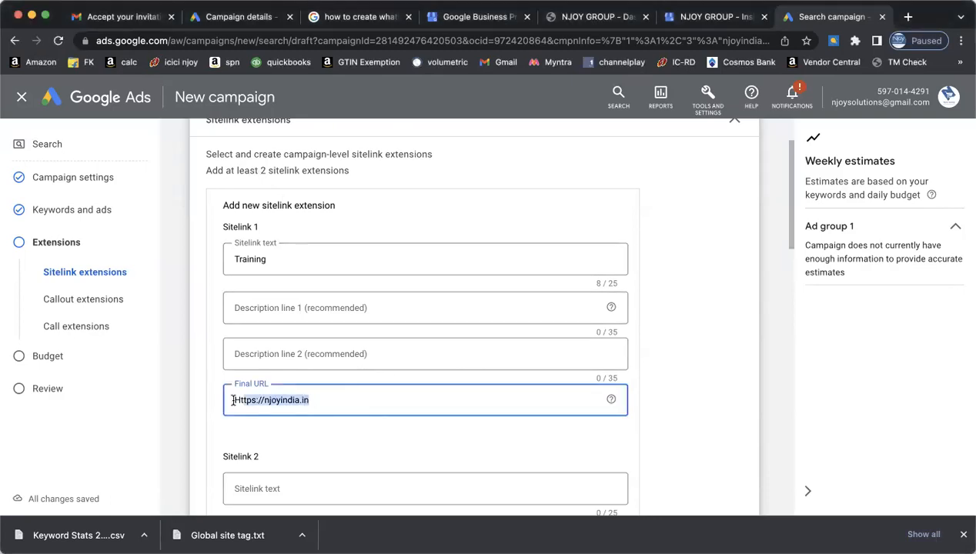
{"action": "type", "text": "https://njoyindia.in/"}
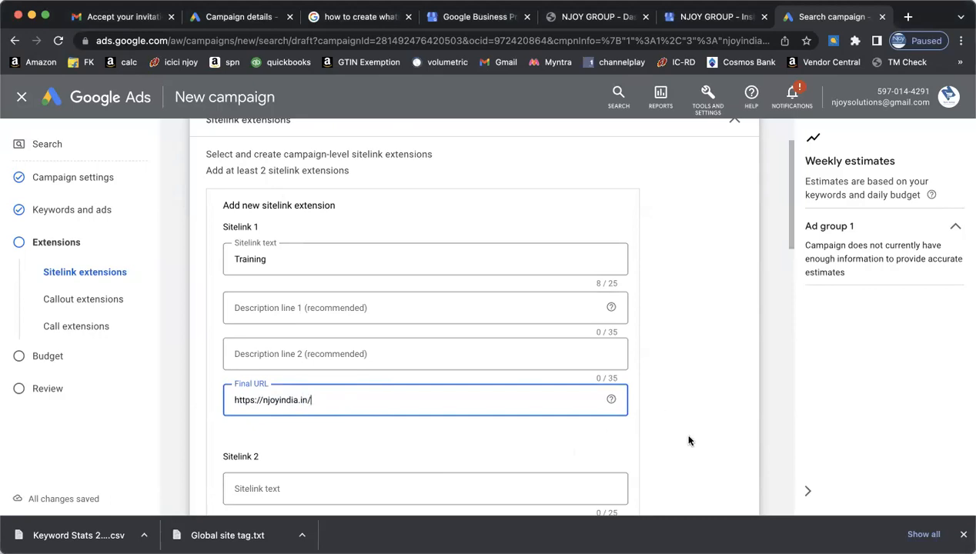
{"action": "scroll", "coordinate": [689, 440], "scroll_direction": "down", "scroll_amount": 3}
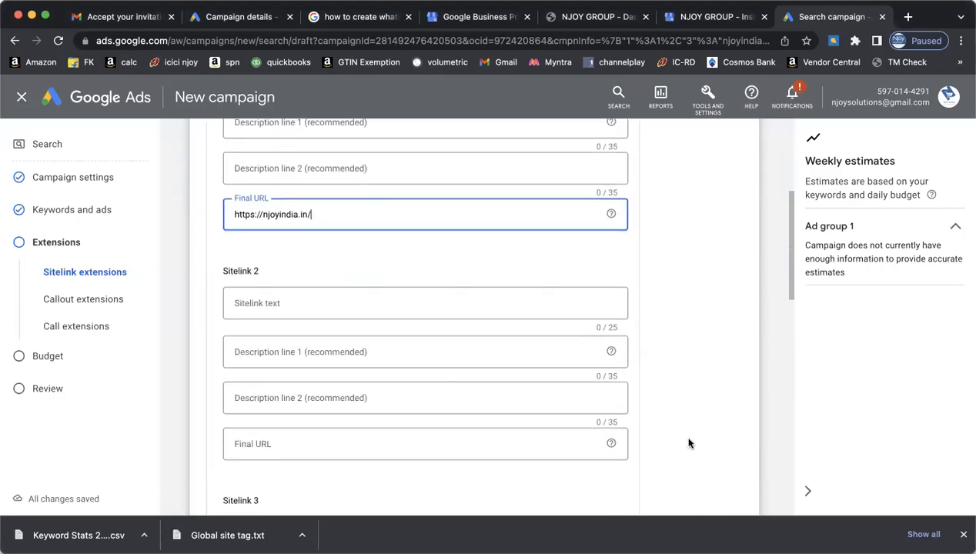
{"action": "scroll", "coordinate": [689, 443], "scroll_direction": "down", "scroll_amount": 1}
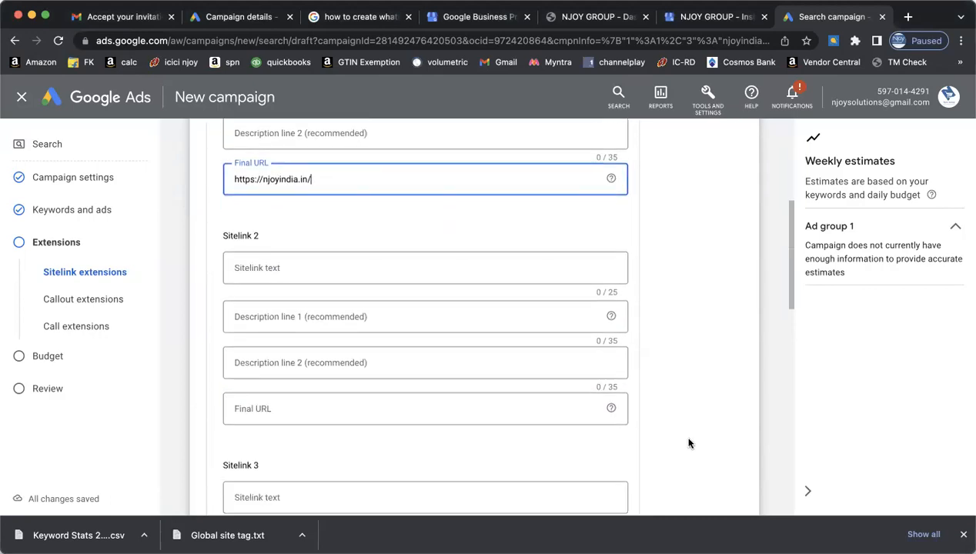
{"action": "scroll", "coordinate": [689, 443], "scroll_direction": "down", "scroll_amount": 7}
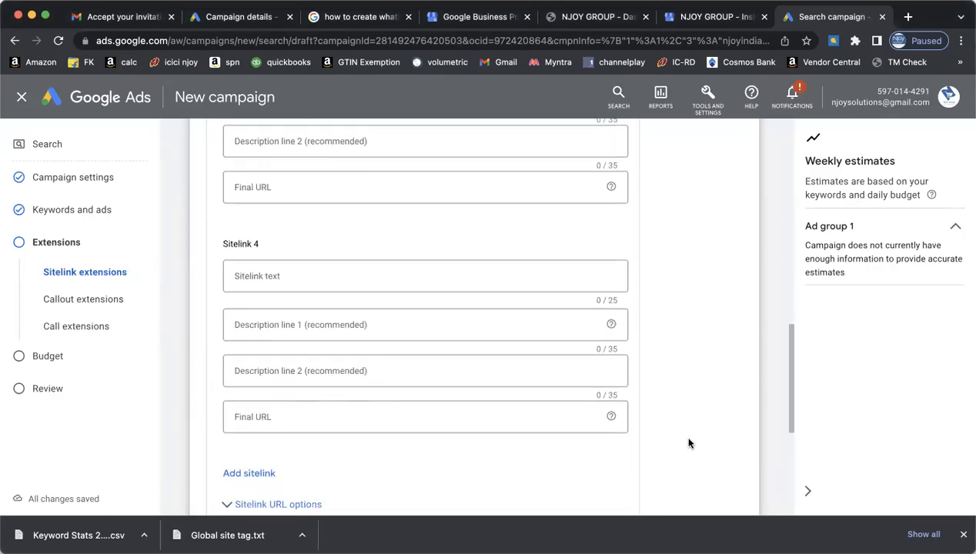
{"action": "scroll", "coordinate": [689, 443], "scroll_direction": "down", "scroll_amount": 2}
{"action": "scroll", "coordinate": [688, 443], "scroll_direction": "down", "scroll_amount": 2}
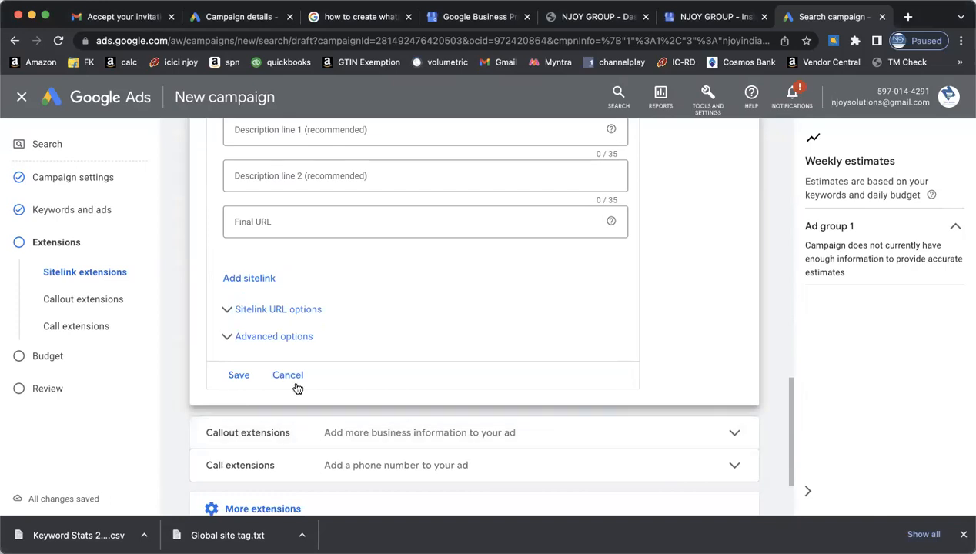
{"action": "left_click", "coordinate": [237, 377]}
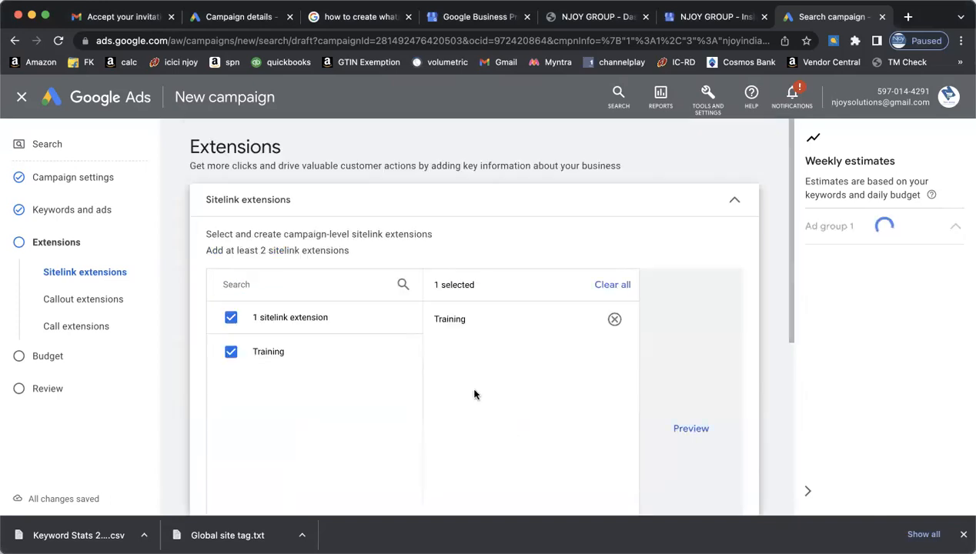
- Expand the Callout extensions section to show the blank four-field callout form
{"action": "scroll", "coordinate": [474, 394], "scroll_direction": "down", "scroll_amount": 2}
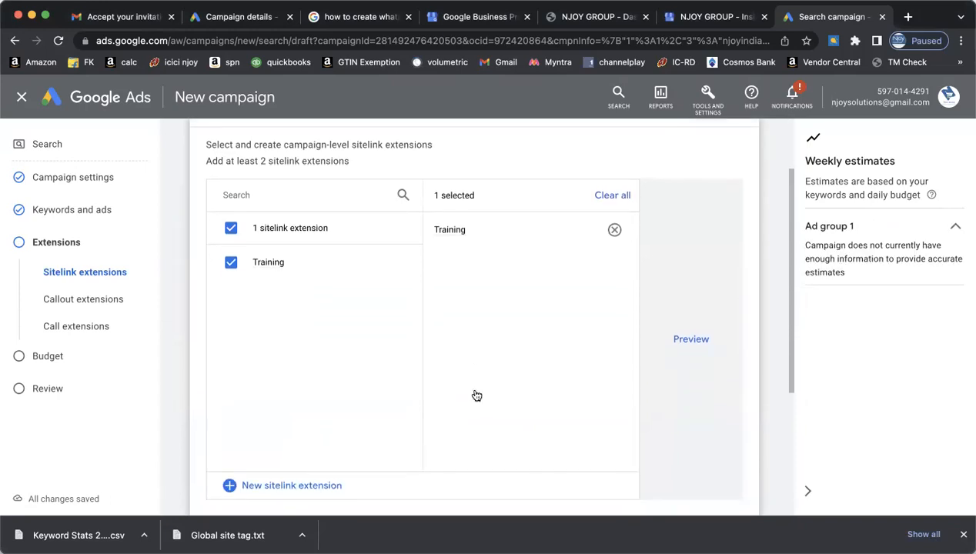
{"action": "scroll", "coordinate": [477, 396], "scroll_direction": "down", "scroll_amount": 5}
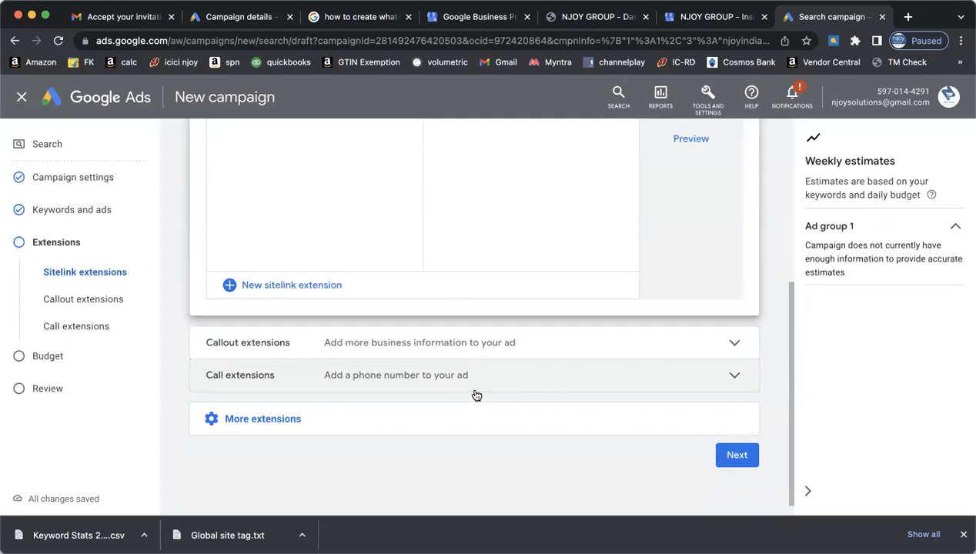
{"action": "left_click", "coordinate": [733, 343]}
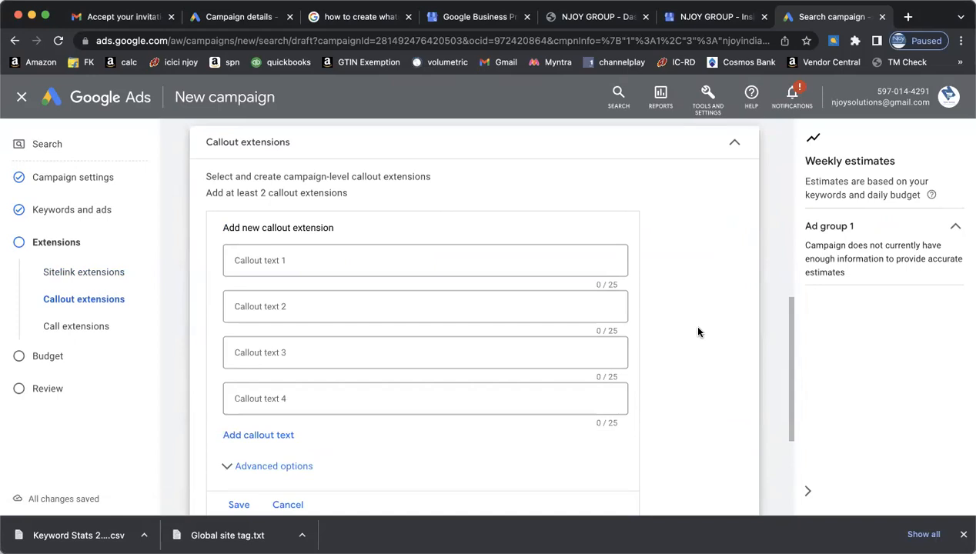
- Enter callouts 'Ecommerce Service Provide' and 'Ecommerce Training', trimmed to 25 characters
{"action": "left_click", "coordinate": [403, 255]}
{"action": "type", "text": "Ecommerce"}
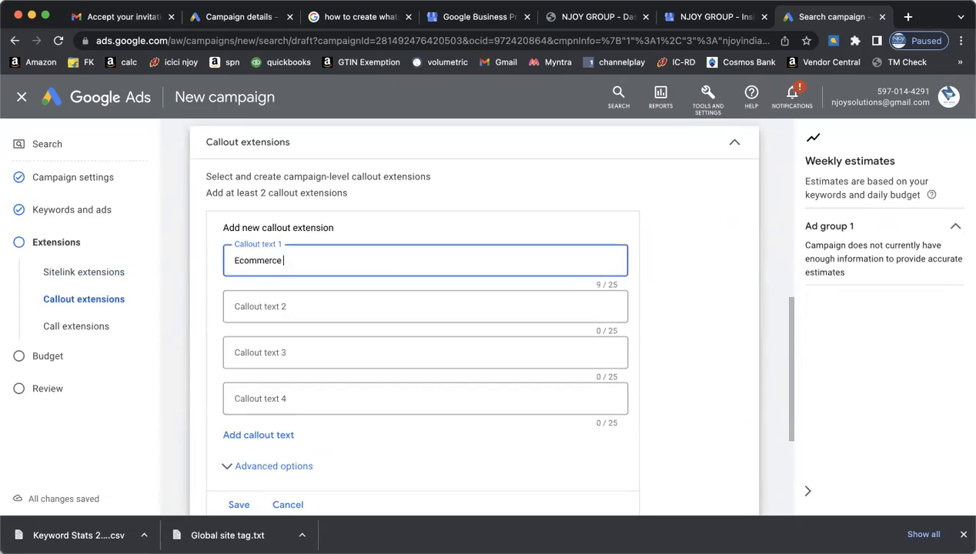
{"action": "type", "text": " Service Provider"}
{"action": "key", "text": "BackSpace"}
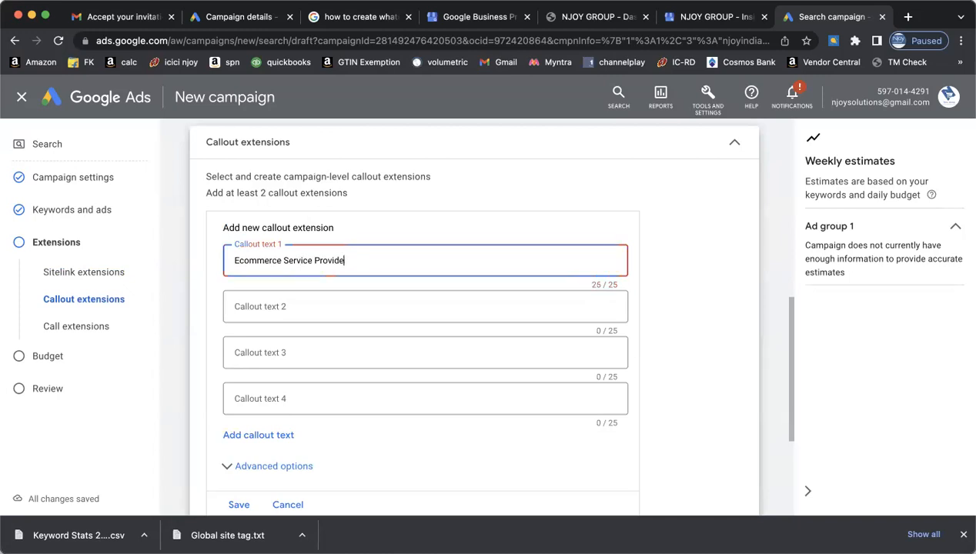
{"action": "key", "text": "Tab"}
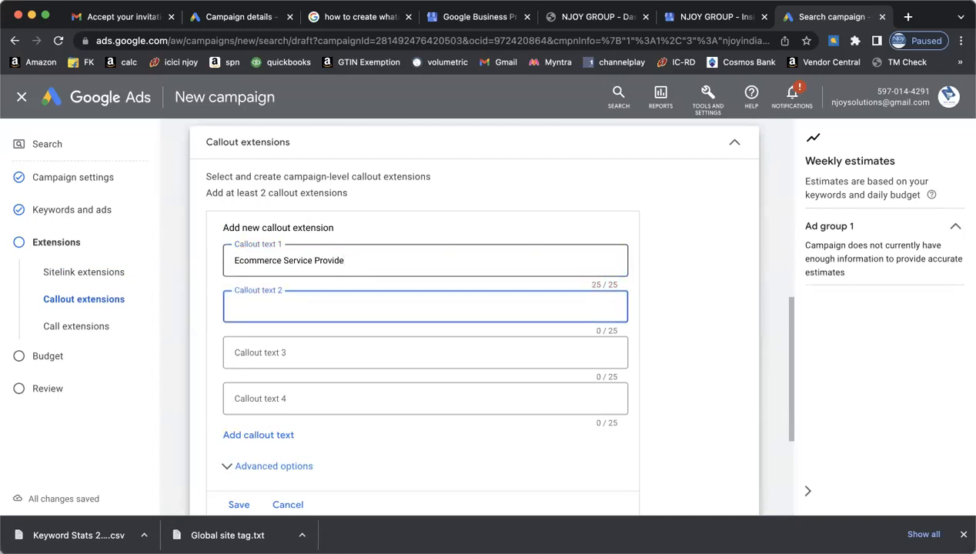
{"action": "type", "text": "E"}
{"action": "key", "text": "BackSpace"}
{"action": "type", "text": "Ecommerce Se"}
{"action": "key", "text": "BackSpace"}
{"action": "key", "text": "BackSpace"}
{"action": "type", "text": "Training"}
- Add callouts 'Social Media Marketing' and 'Website Development', then save all four callouts
{"action": "key", "text": "Tab"}
{"action": "type", "text": "Soc"}
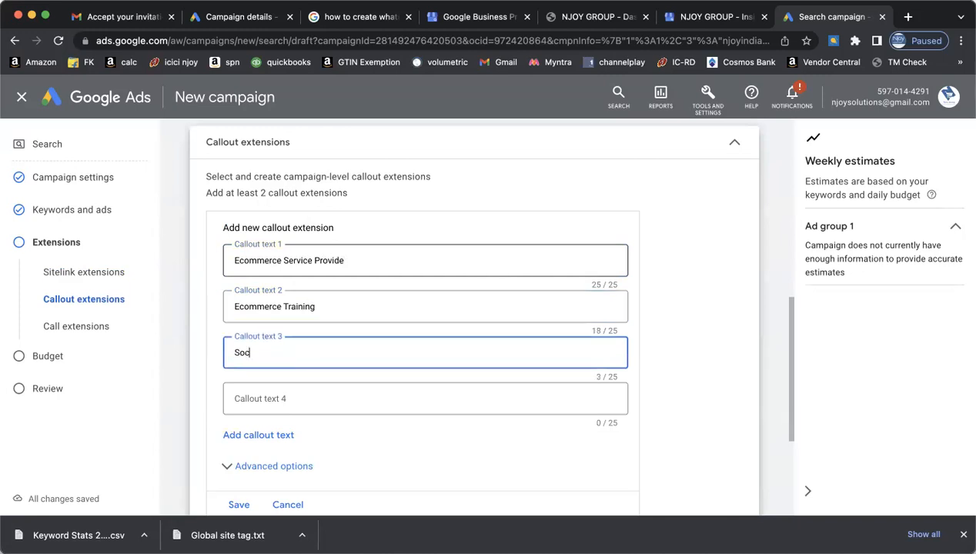
{"action": "type", "text": "ial Media Marketing Agency\\\\\\"}
{"action": "key", "text": "BackSpace"}
{"action": "key", "text": "BackSpace"}
{"action": "key", "text": "BackSpace"}
{"action": "key", "text": "BackSpace"}
{"action": "key", "text": "BackSpace"}
{"action": "key", "text": "BackSpace"}
{"action": "key", "text": "BackSpace"}
{"action": "key", "text": "BackSpace"}
{"action": "key", "text": "BackSpace"}
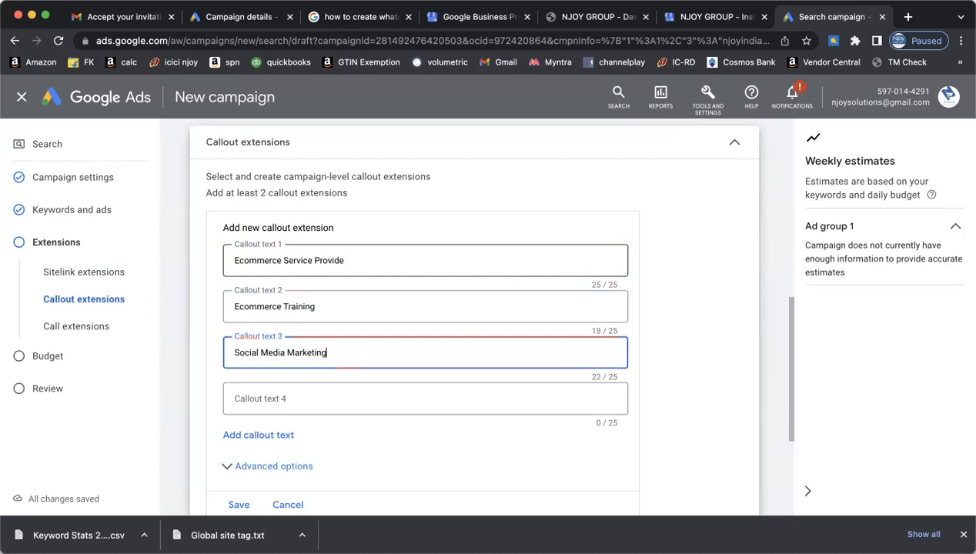
{"action": "key", "text": "Tab"}
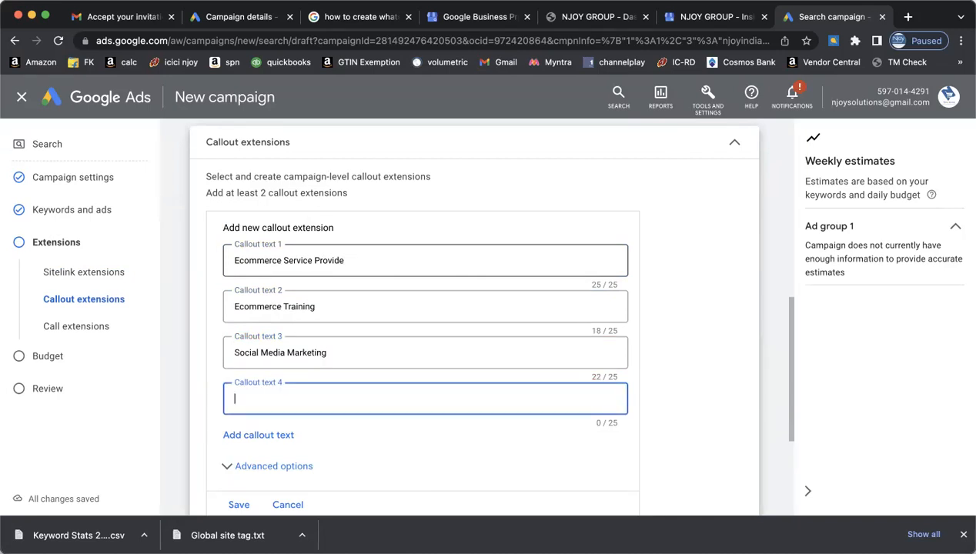
{"action": "type", "text": "Websi"}
{"action": "type", "text": "te"}
{"action": "type", "text": " a"}
{"action": "key", "text": "BackSpace"}
{"action": "key", "text": "BackSpace"}
{"action": "type", "text": "Development"}
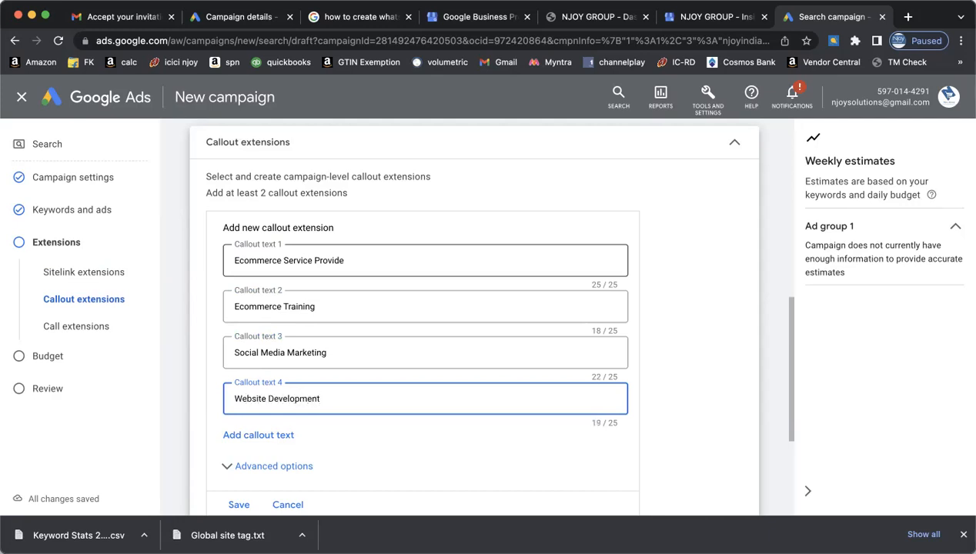
{"action": "scroll", "coordinate": [677, 362], "scroll_direction": "down", "scroll_amount": 5}
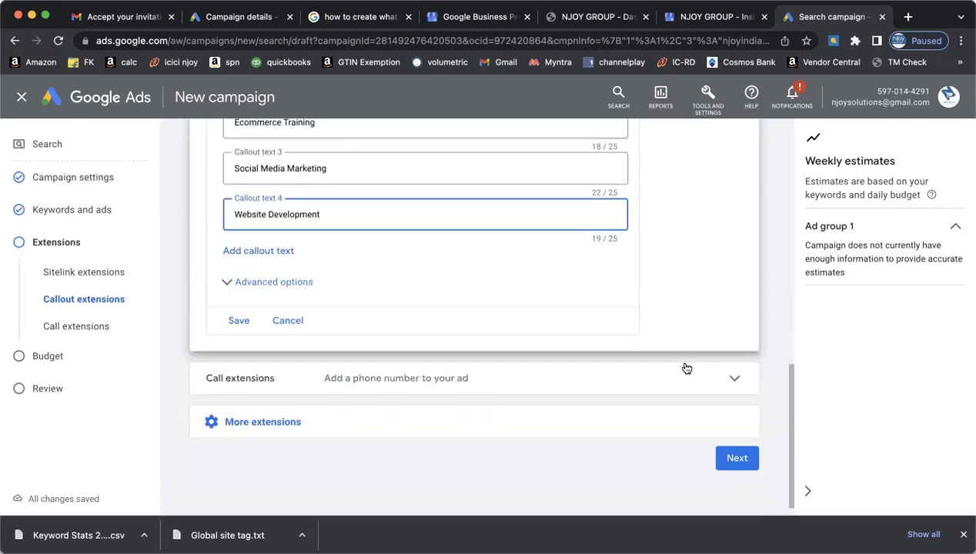
{"action": "left_click", "coordinate": [238, 311]}
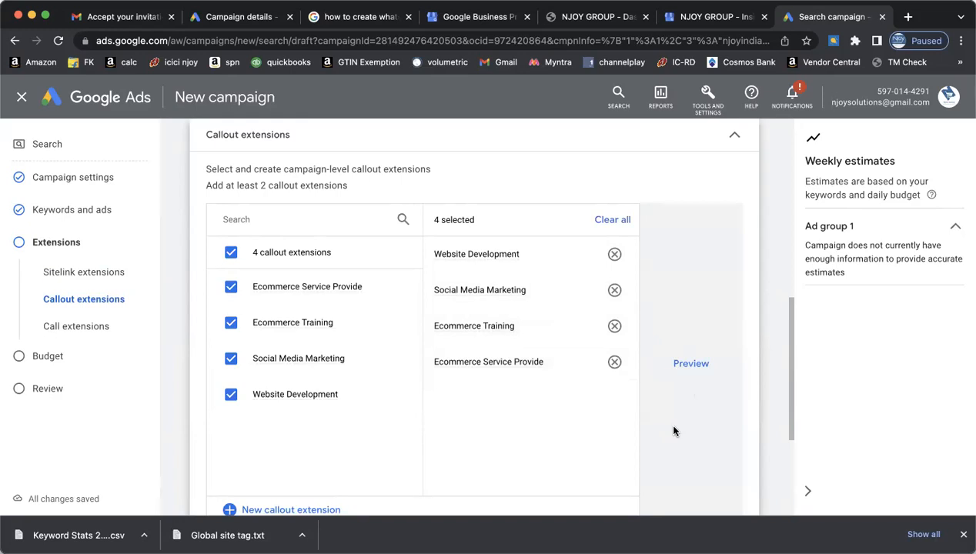
- Check the callouts in mobile and desktop ad previews, then bring up a new call extension form
{"action": "left_click", "coordinate": [692, 365]}
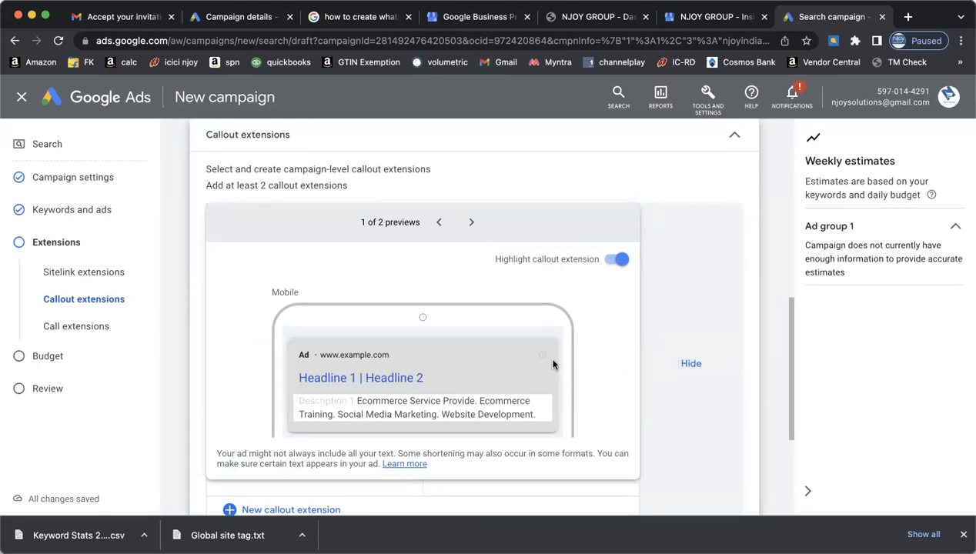
{"action": "left_click", "coordinate": [471, 222]}
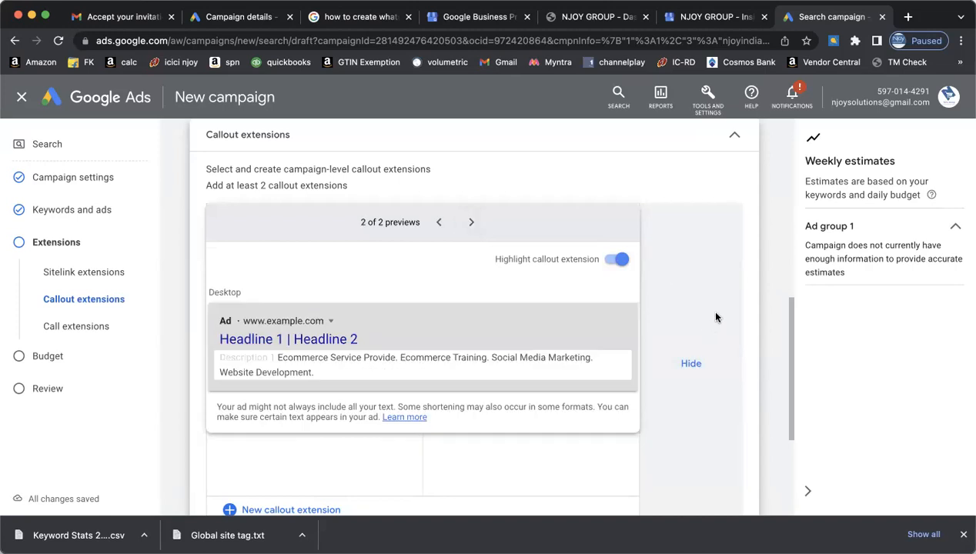
{"action": "scroll", "coordinate": [685, 404], "scroll_direction": "down", "scroll_amount": 3}
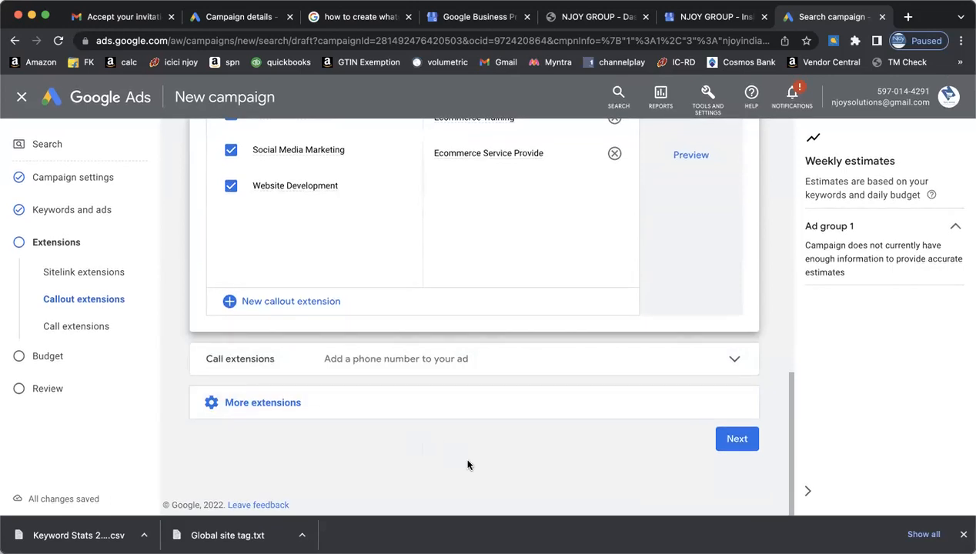
{"action": "left_click", "coordinate": [731, 362]}
{"action": "scroll", "coordinate": [578, 440], "scroll_direction": "down", "scroll_amount": 3}
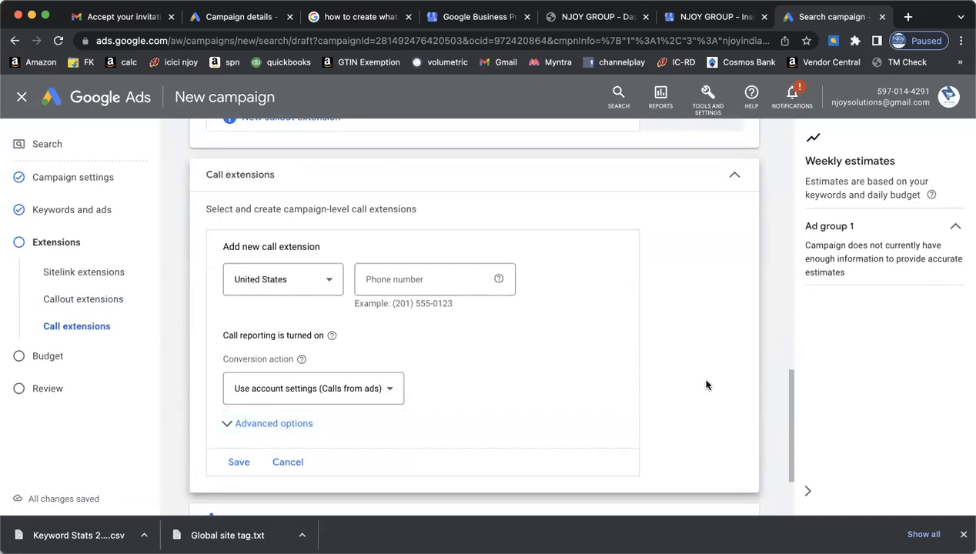
- Save a call extension with country India and the business phone number entered
{"action": "left_click", "coordinate": [330, 280]}
{"action": "key", "text": "i"}
{"action": "left_click", "coordinate": [329, 285]}
{"action": "left_click", "coordinate": [387, 279]}
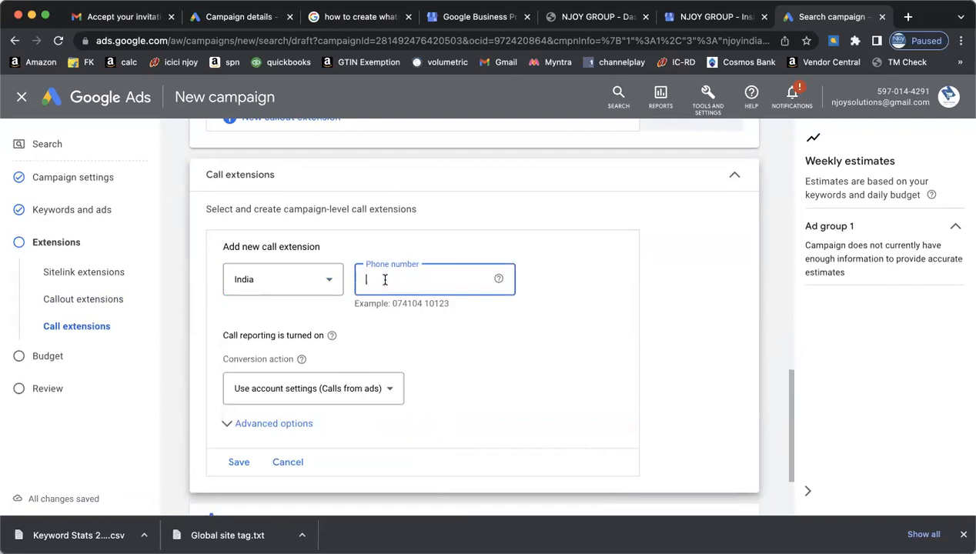
{"action": "left_click", "coordinate": [653, 352]}
{"action": "scroll", "coordinate": [653, 352], "scroll_direction": "down", "scroll_amount": 2}
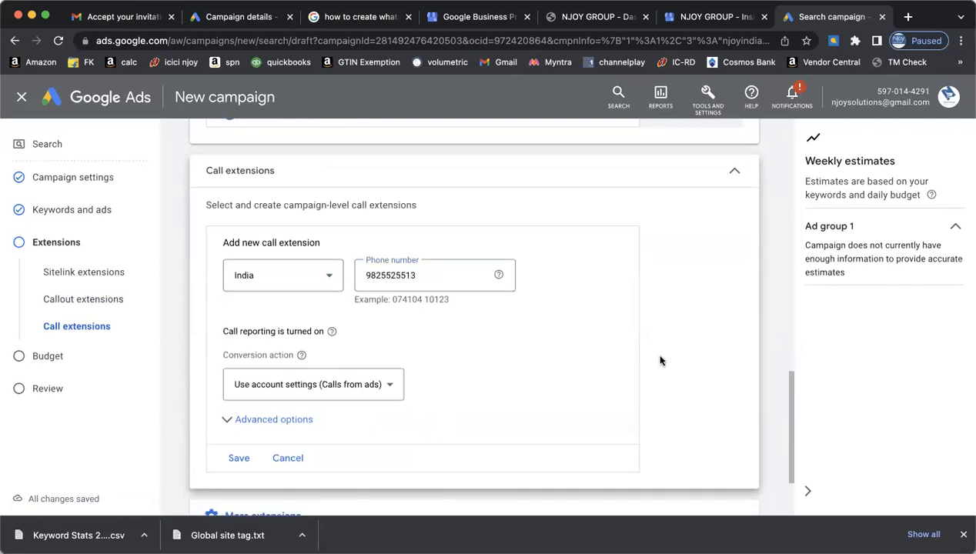
{"action": "left_click", "coordinate": [239, 353]}
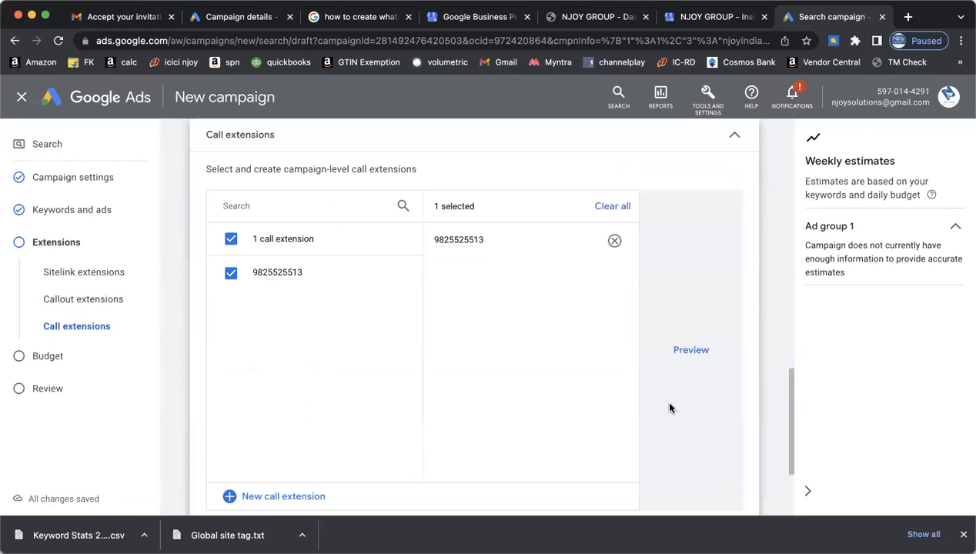
- Reveal More extensions and expand the Lead form extensions section
{"action": "scroll", "coordinate": [669, 407], "scroll_direction": "down", "scroll_amount": 3}
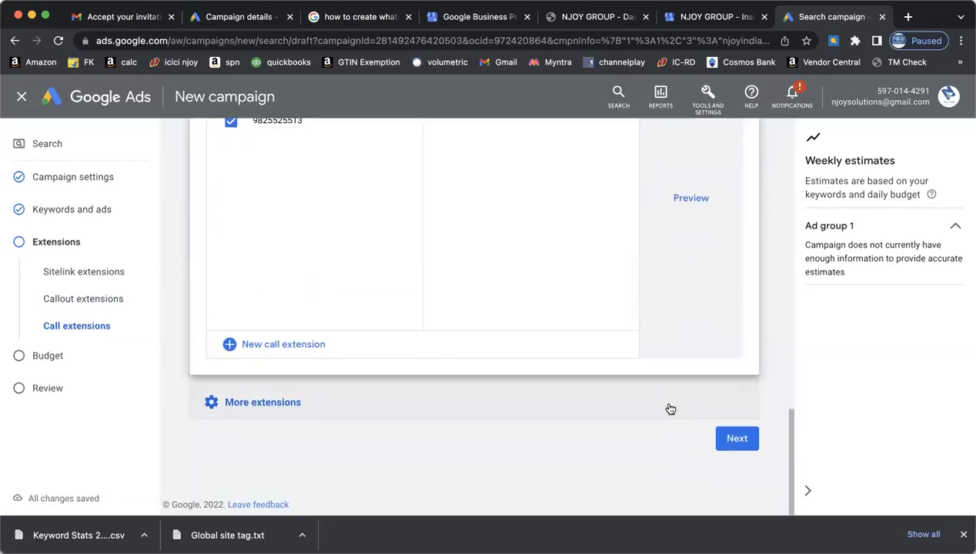
{"action": "left_click", "coordinate": [592, 402]}
{"action": "scroll", "coordinate": [628, 425], "scroll_direction": "down", "scroll_amount": 4}
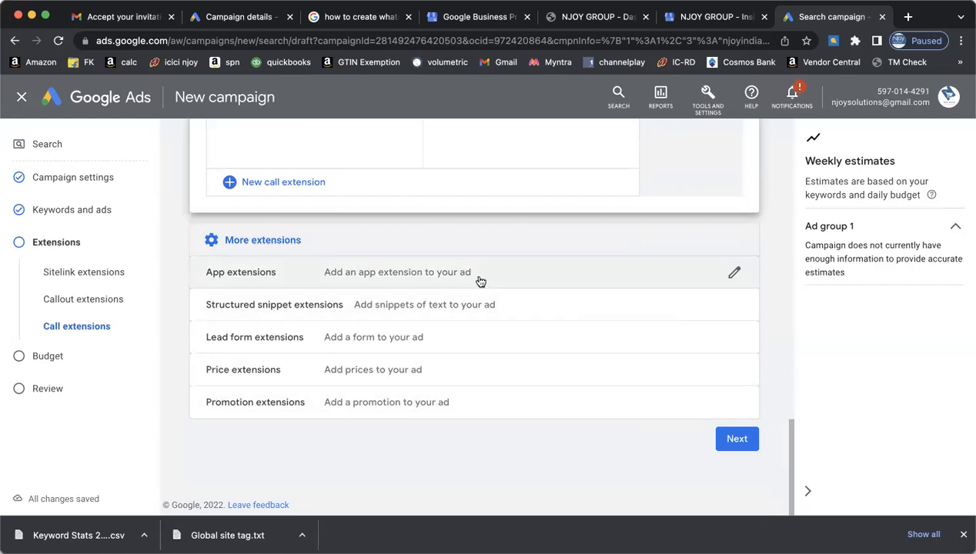
{"action": "left_click", "coordinate": [498, 348]}
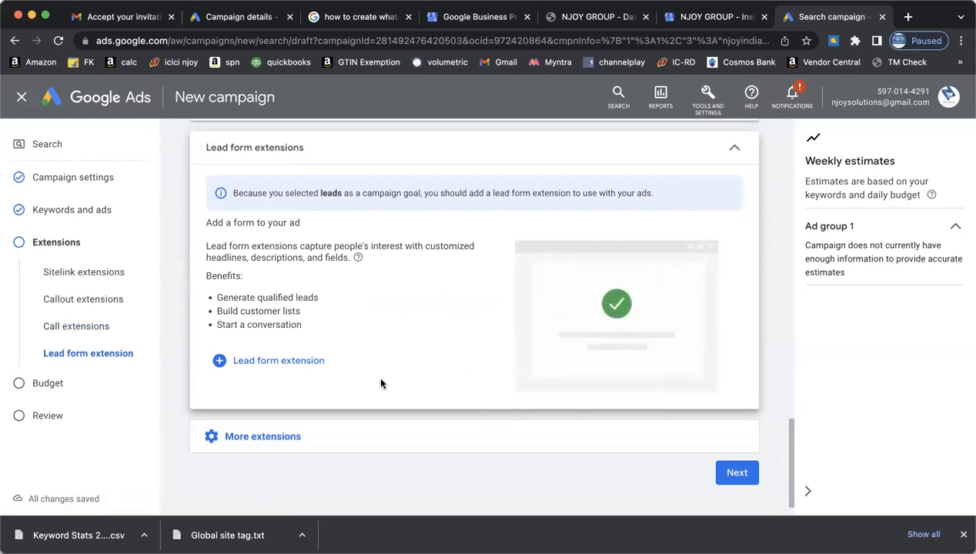
- Create a lead form with headline 'Ecommerce Training', business name 'Njoy Solutions' and an Amazon-freelancer description
{"action": "left_click", "coordinate": [304, 361]}
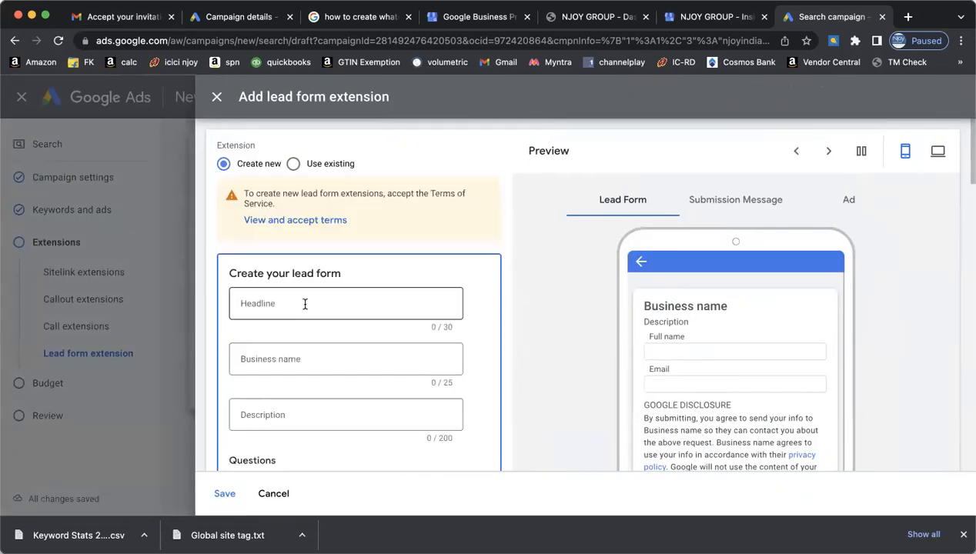
{"action": "left_click", "coordinate": [311, 304]}
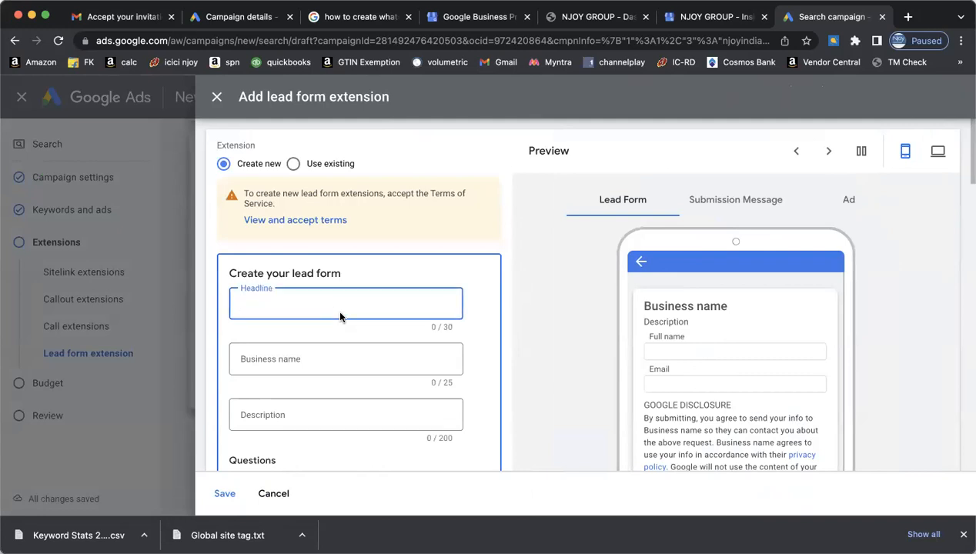
{"action": "type", "text": "T"}
{"action": "type", "text": "commerce "}
{"action": "type", "text": "Training"}
{"action": "key", "text": "Tab"}
{"action": "type", "text": "Njoy"}
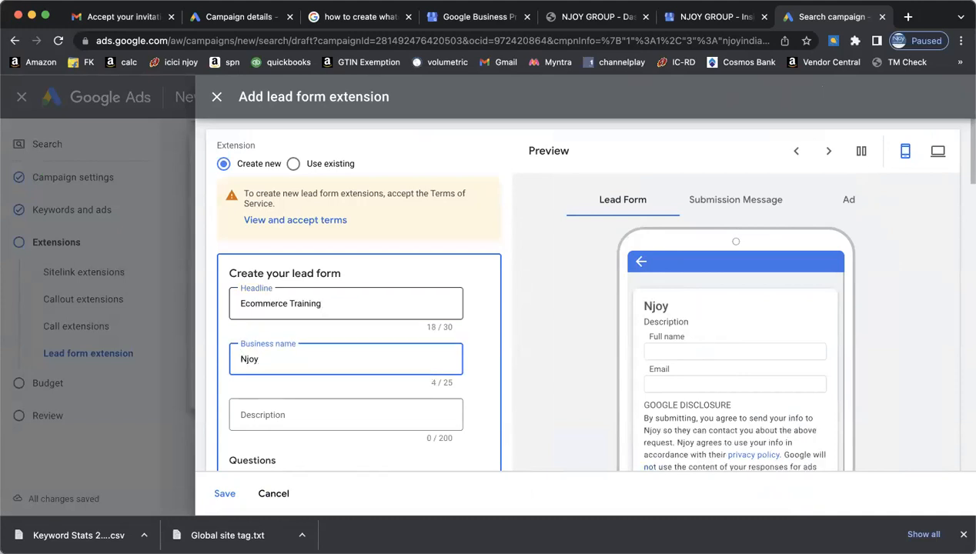
{"action": "type", "text": " Solutions"}
{"action": "key", "text": "Tab"}
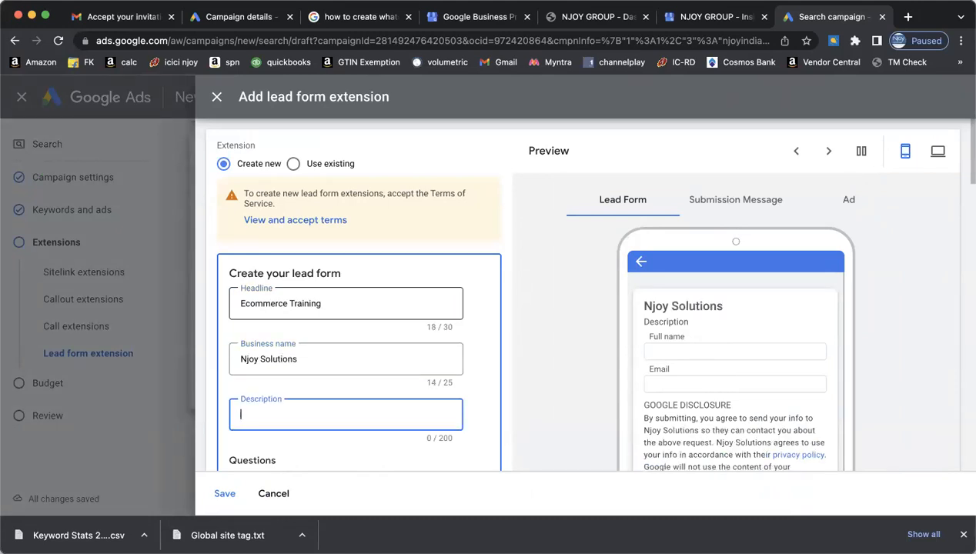
{"action": "type", "text": "Learn how to"}
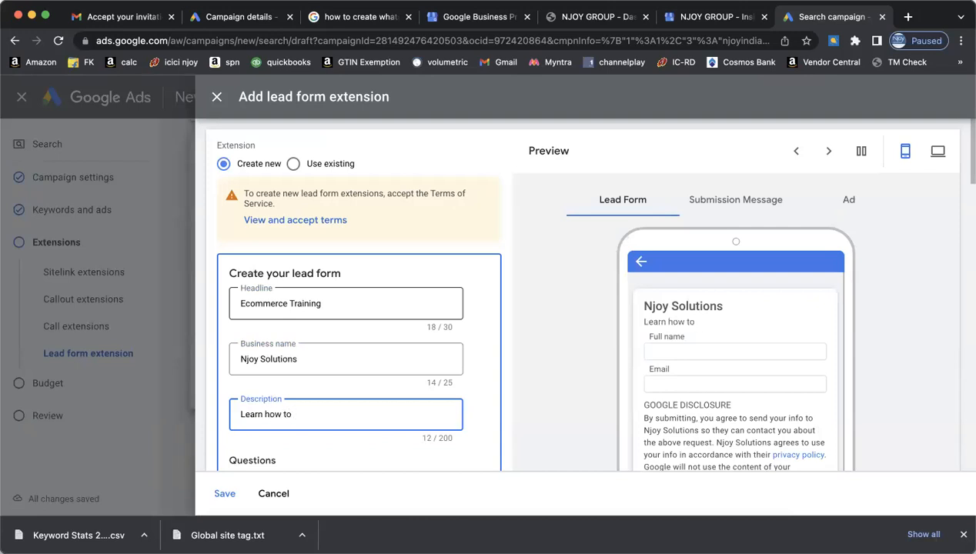
{"action": "type", "text": " do ecomem"}
{"action": "key", "text": "BackSpace"}
{"action": "key", "text": "BackSpace"}
{"action": "type", "text": "m"}
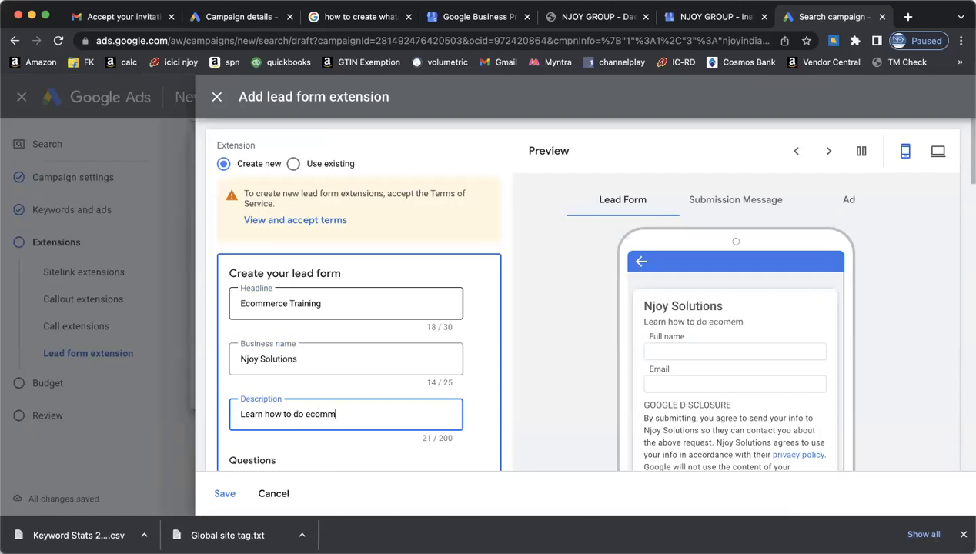
{"action": "type", "text": "eerce business and become"}
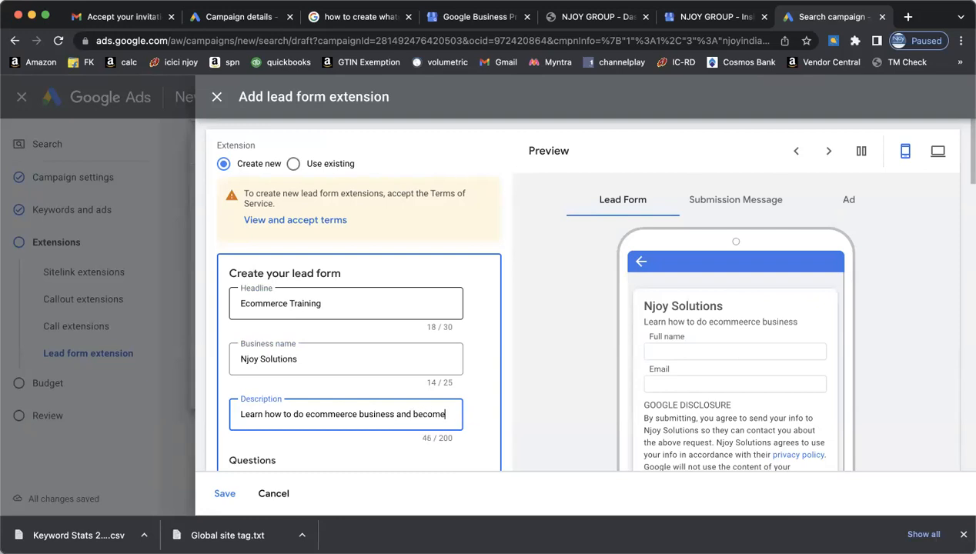
{"action": "type", "text": " authorised freelancer of"}
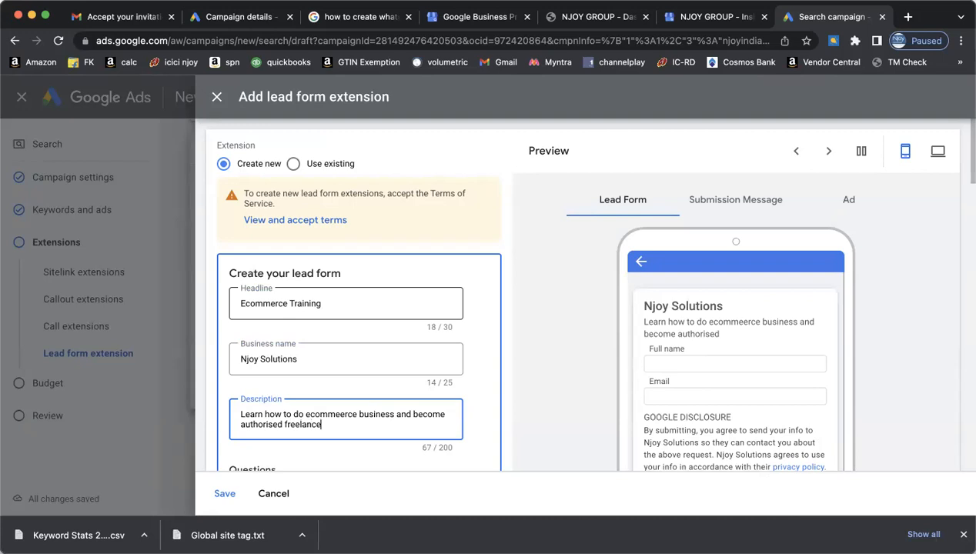
{"action": "type", "text": " Amazon"}
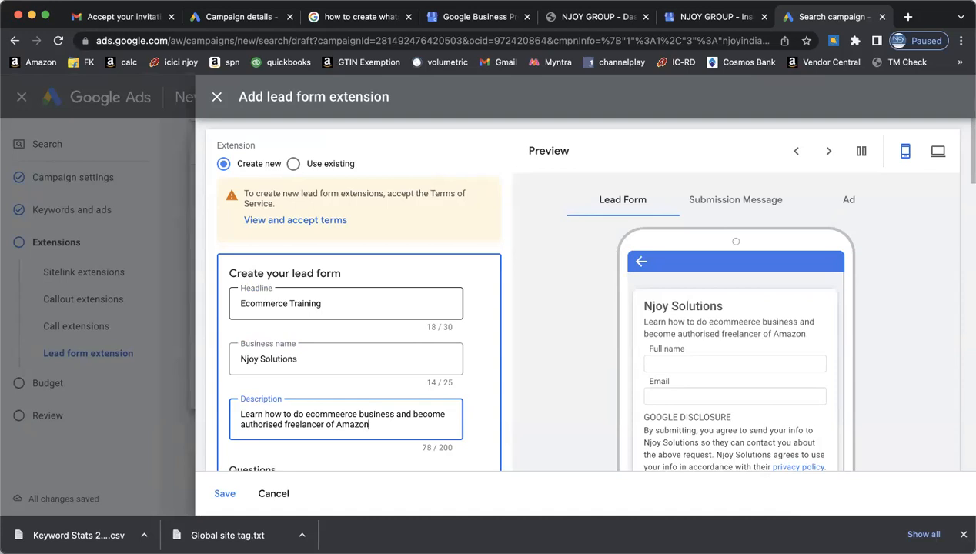
{"action": "scroll", "coordinate": [468, 344], "scroll_direction": "down", "scroll_amount": 2}
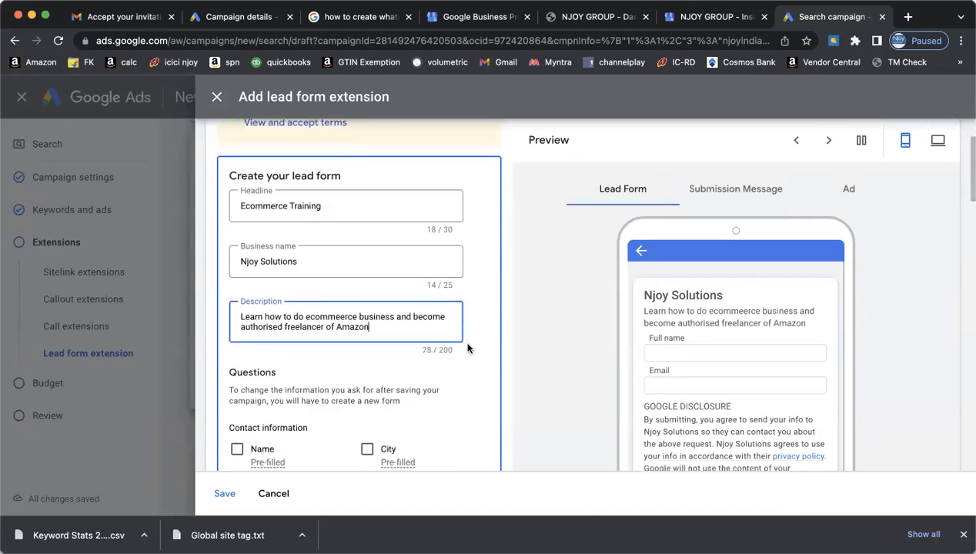
- Finish the description and ask for first and last name, phone number, city, postal code and email
{"action": "type", "text": "..."}
{"action": "scroll", "coordinate": [483, 414], "scroll_direction": "down", "scroll_amount": 3}
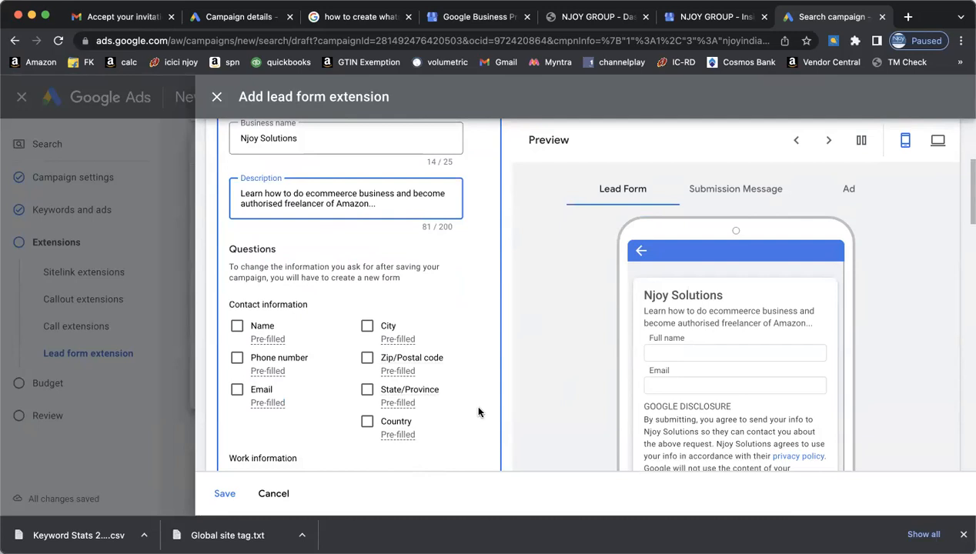
{"action": "left_click", "coordinate": [237, 326]}
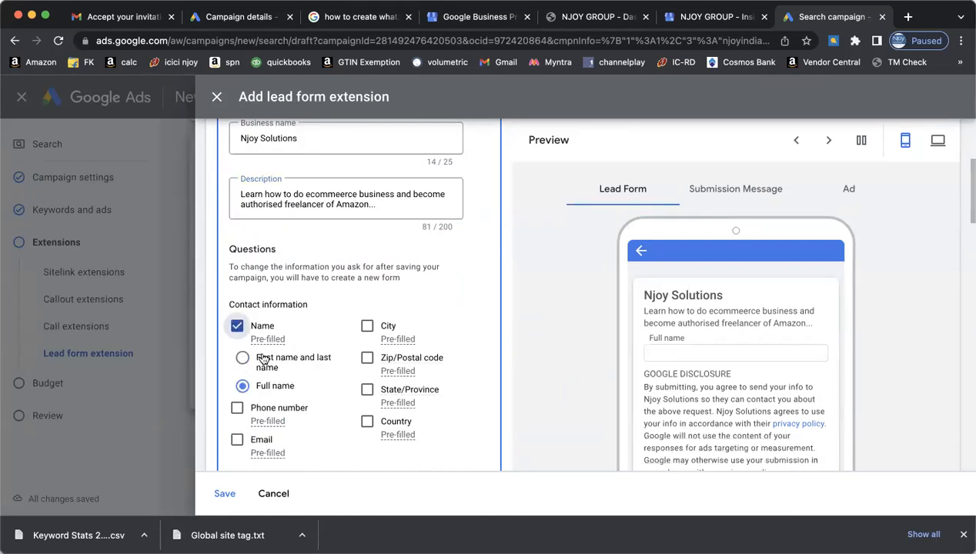
{"action": "left_click", "coordinate": [261, 360]}
{"action": "left_click", "coordinate": [237, 407]}
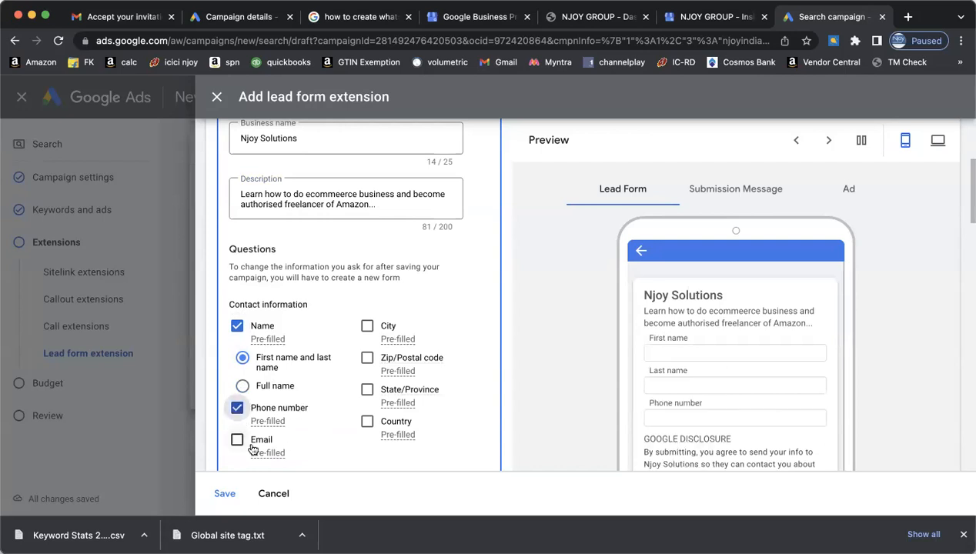
{"action": "left_click", "coordinate": [367, 325]}
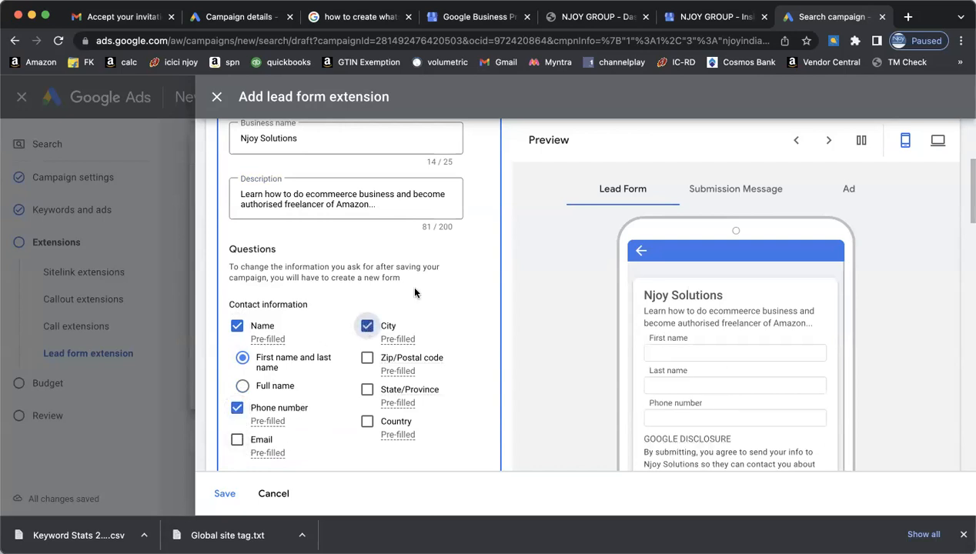
{"action": "left_click", "coordinate": [367, 357]}
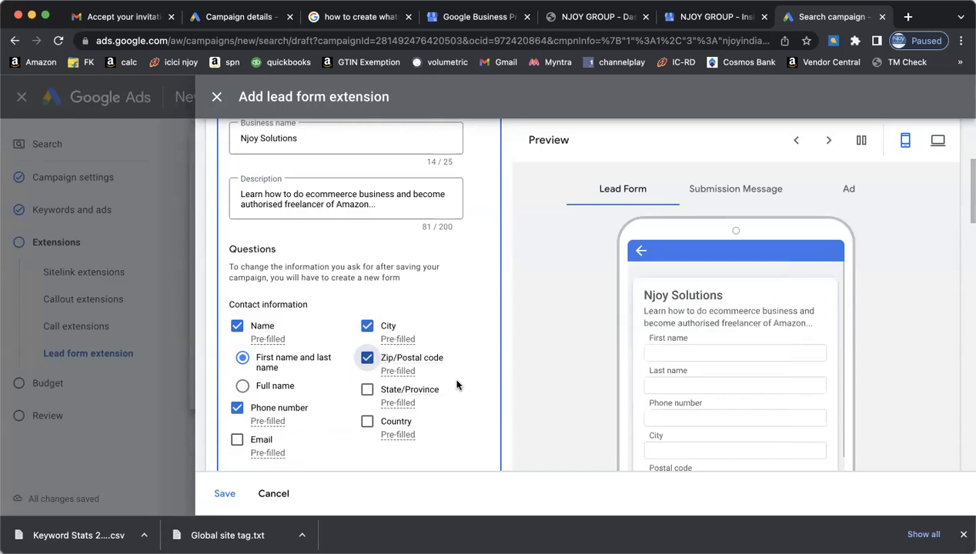
{"action": "scroll", "coordinate": [456, 384], "scroll_direction": "down", "scroll_amount": 2}
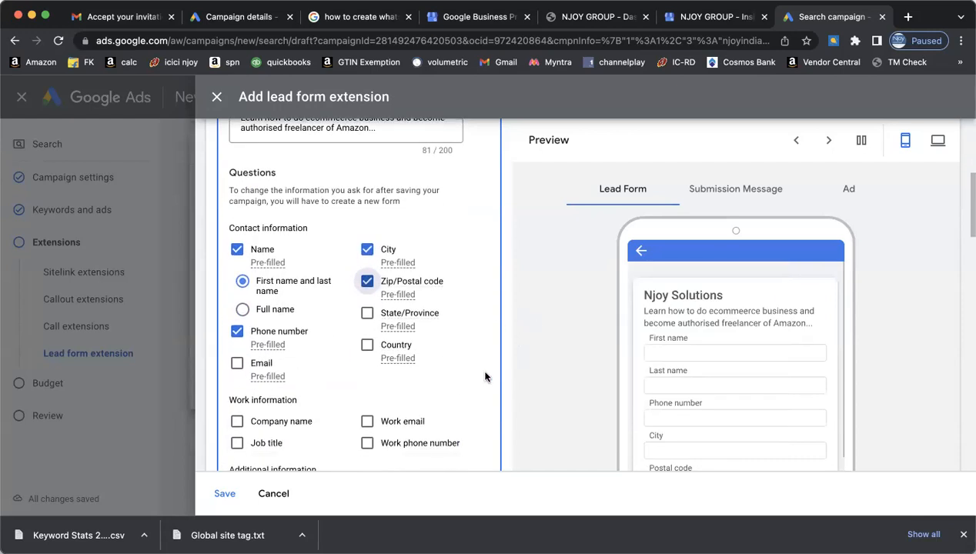
{"action": "left_click", "coordinate": [237, 362]}
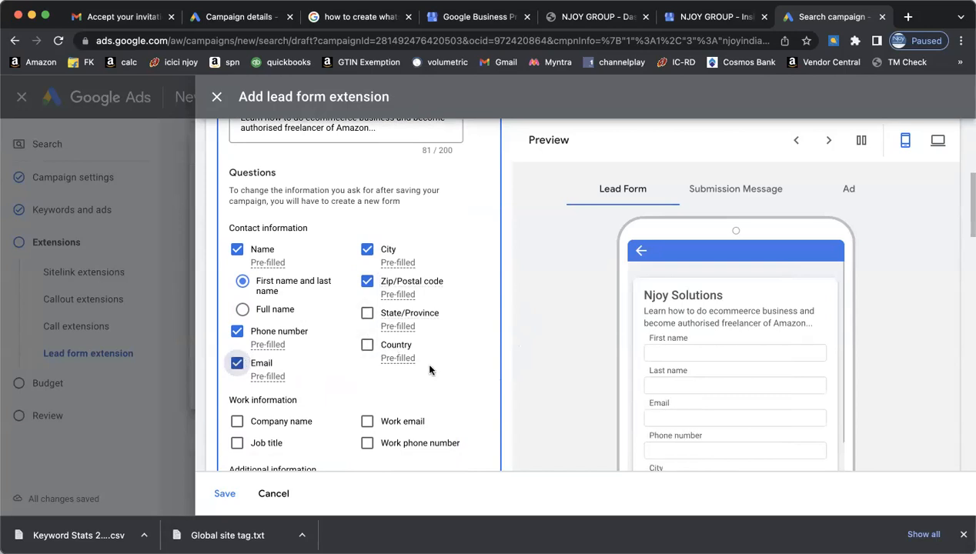
- Try the Company name, Work email and age-confirmation questions, then remove all three again
{"action": "scroll", "coordinate": [429, 371], "scroll_direction": "down", "scroll_amount": 1}
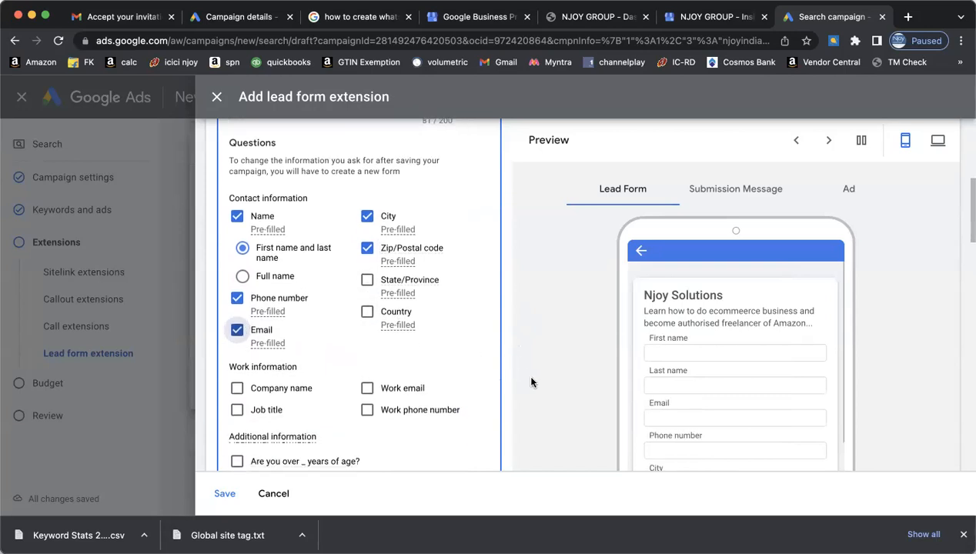
{"action": "scroll", "coordinate": [531, 382], "scroll_direction": "down", "scroll_amount": 2}
{"action": "scroll", "coordinate": [531, 383], "scroll_direction": "up", "scroll_amount": 2}
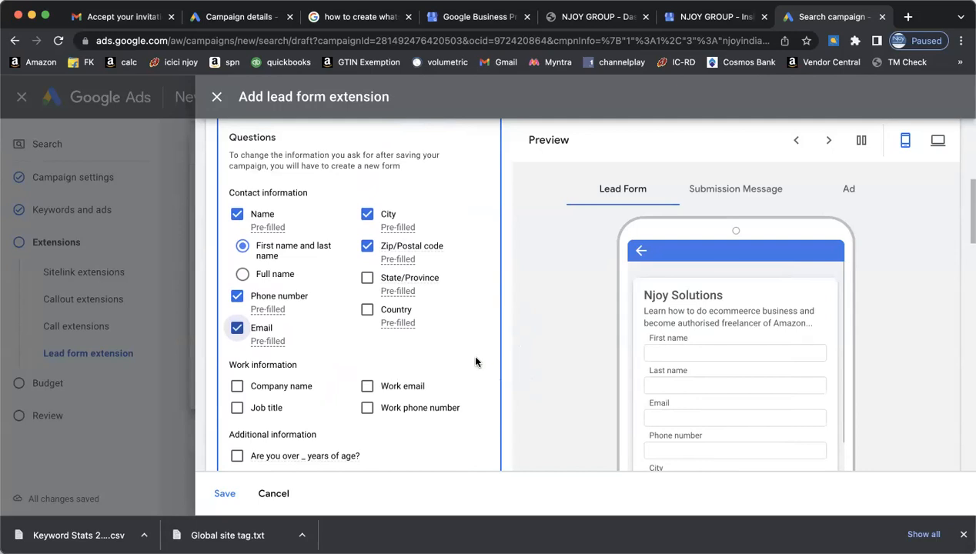
{"action": "scroll", "coordinate": [475, 362], "scroll_direction": "down", "scroll_amount": 2}
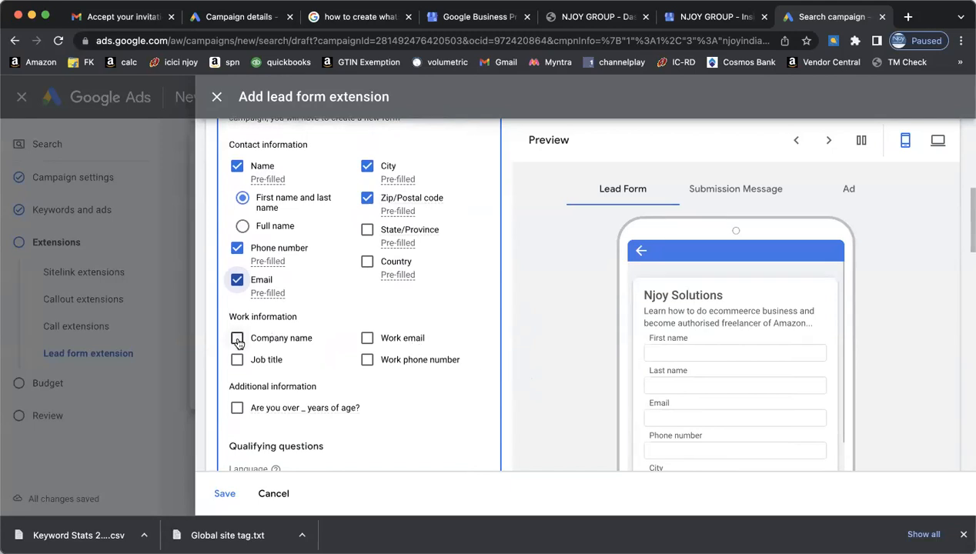
{"action": "left_click", "coordinate": [238, 339]}
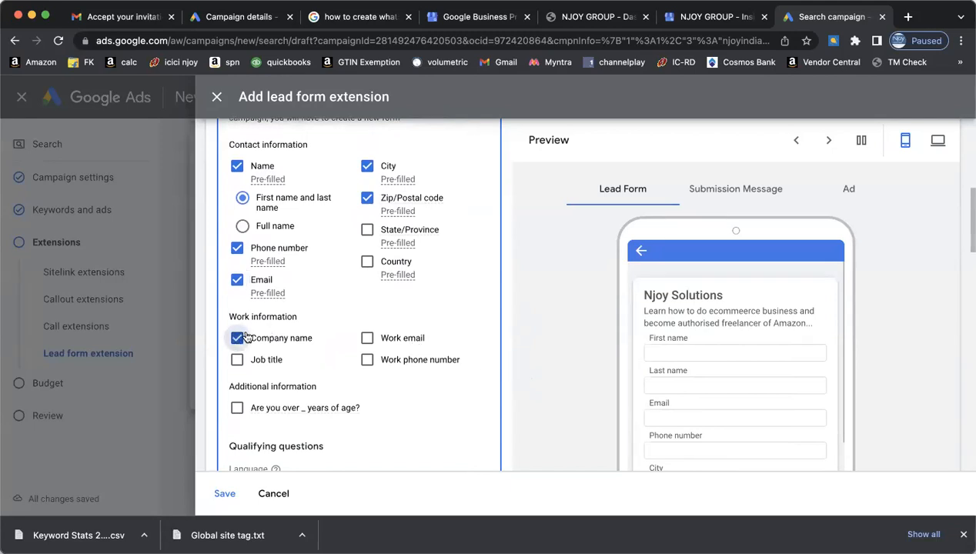
{"action": "left_click", "coordinate": [367, 340]}
{"action": "scroll", "coordinate": [654, 336], "scroll_direction": "down", "scroll_amount": 5}
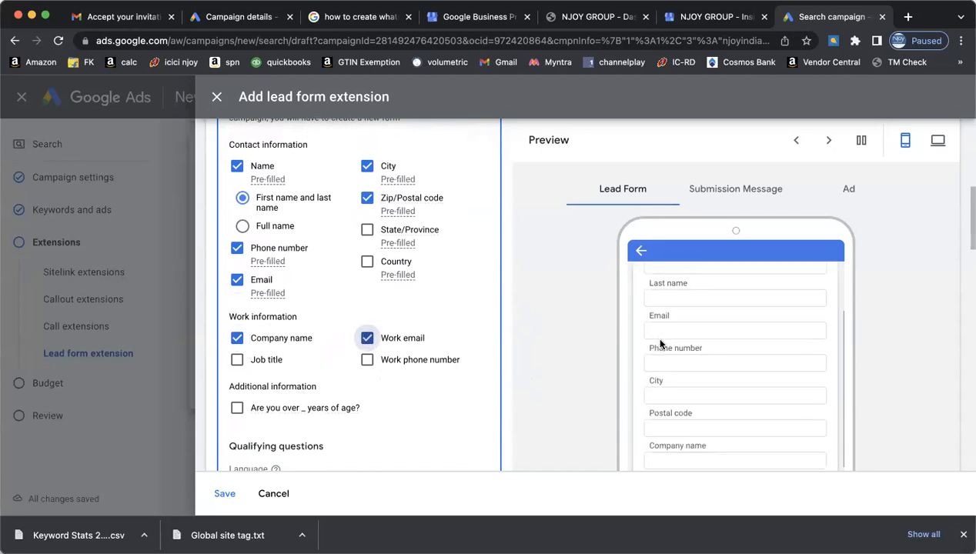
{"action": "scroll", "coordinate": [668, 344], "scroll_direction": "down", "scroll_amount": 1}
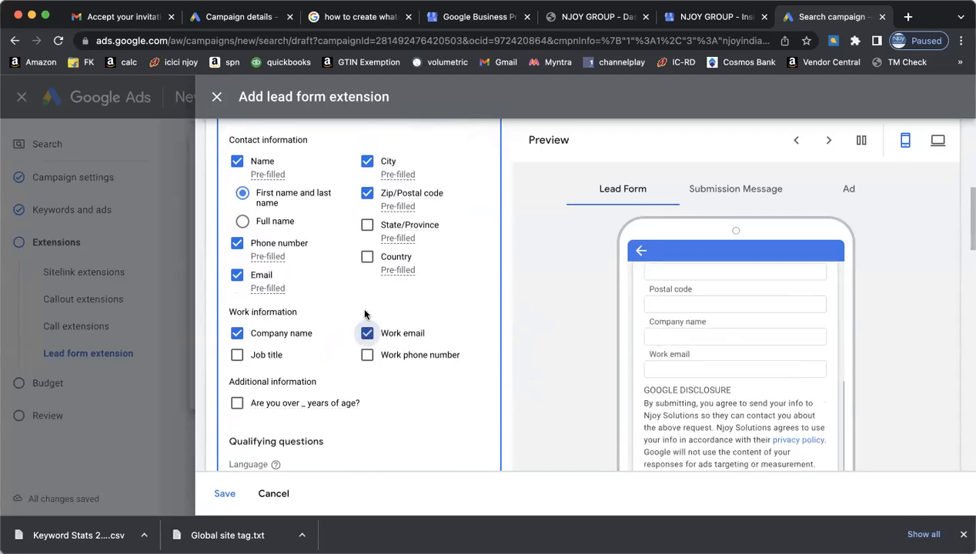
{"action": "left_click", "coordinate": [367, 333]}
{"action": "left_click", "coordinate": [238, 334]}
{"action": "scroll", "coordinate": [439, 410], "scroll_direction": "down", "scroll_amount": 1}
{"action": "scroll", "coordinate": [439, 409], "scroll_direction": "down", "scroll_amount": 2}
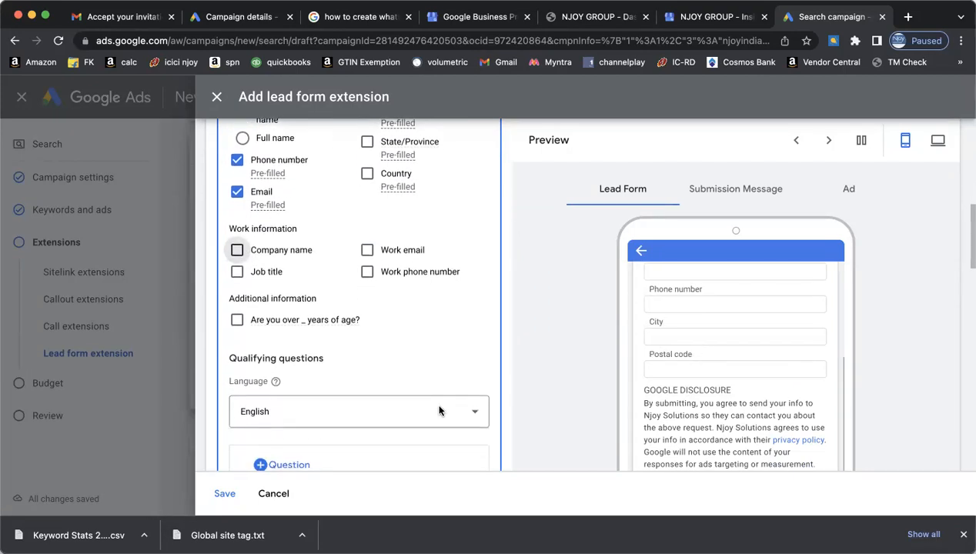
{"action": "left_click", "coordinate": [237, 321]}
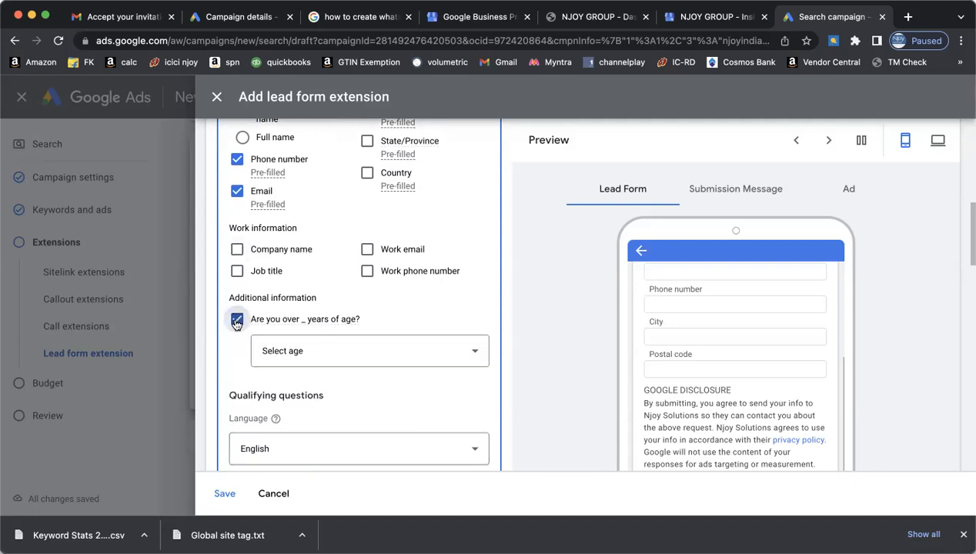
{"action": "left_click", "coordinate": [474, 352]}
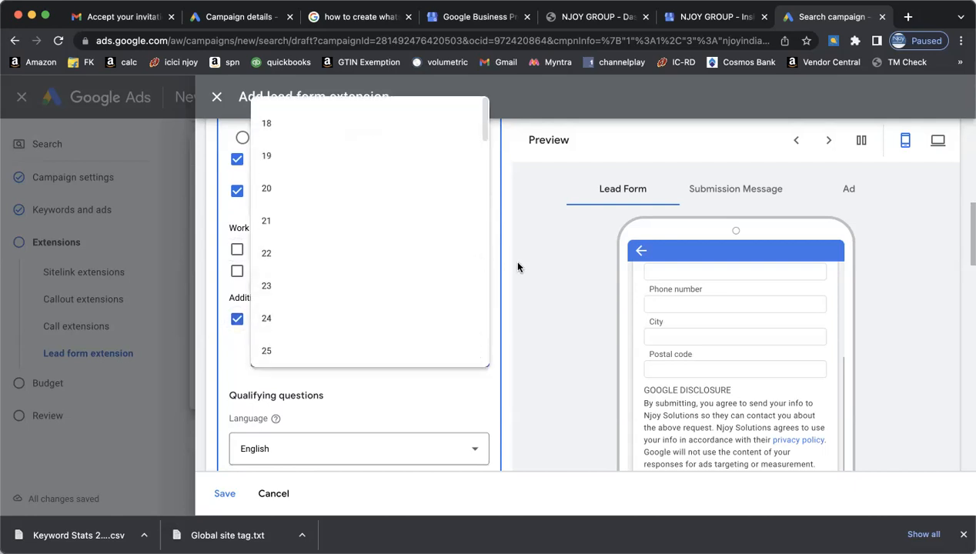
{"action": "left_click", "coordinate": [236, 320]}
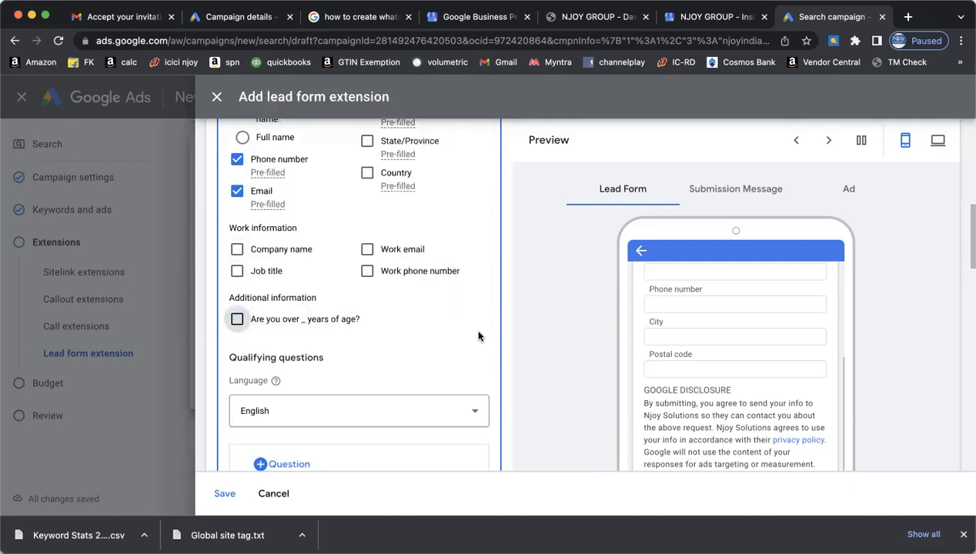
{"action": "scroll", "coordinate": [543, 318], "scroll_direction": "down", "scroll_amount": 2}
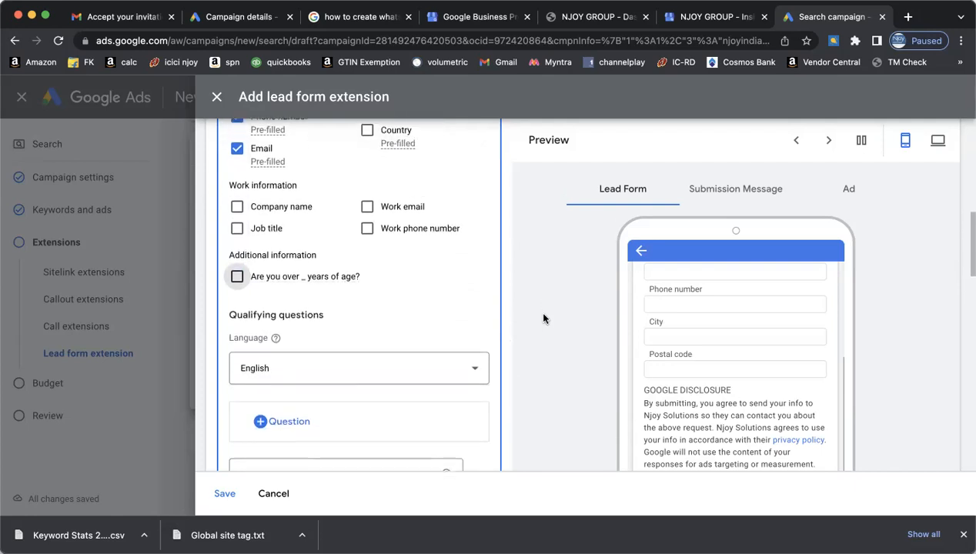
{"action": "scroll", "coordinate": [931, 370], "scroll_direction": "down", "scroll_amount": 3}
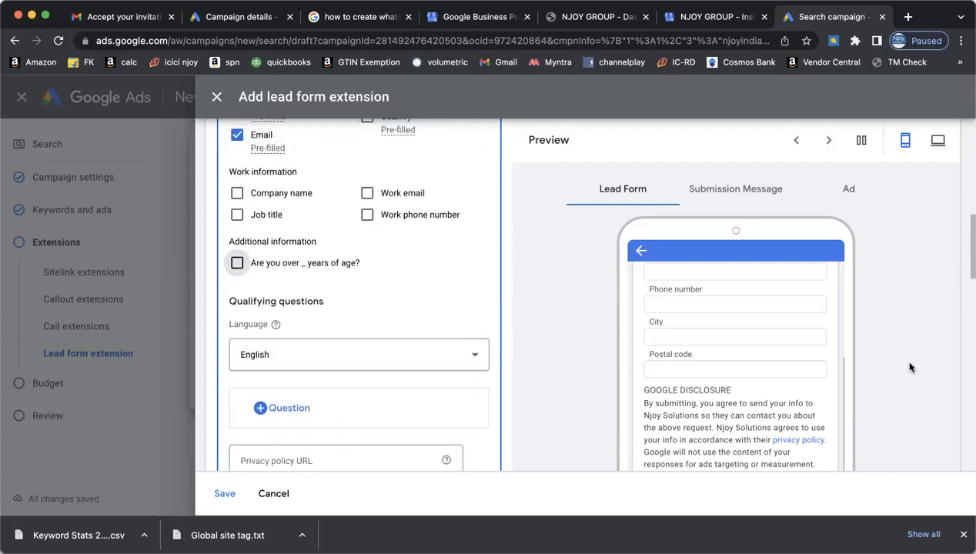
{"action": "scroll", "coordinate": [920, 366], "scroll_direction": "down", "scroll_amount": 2}
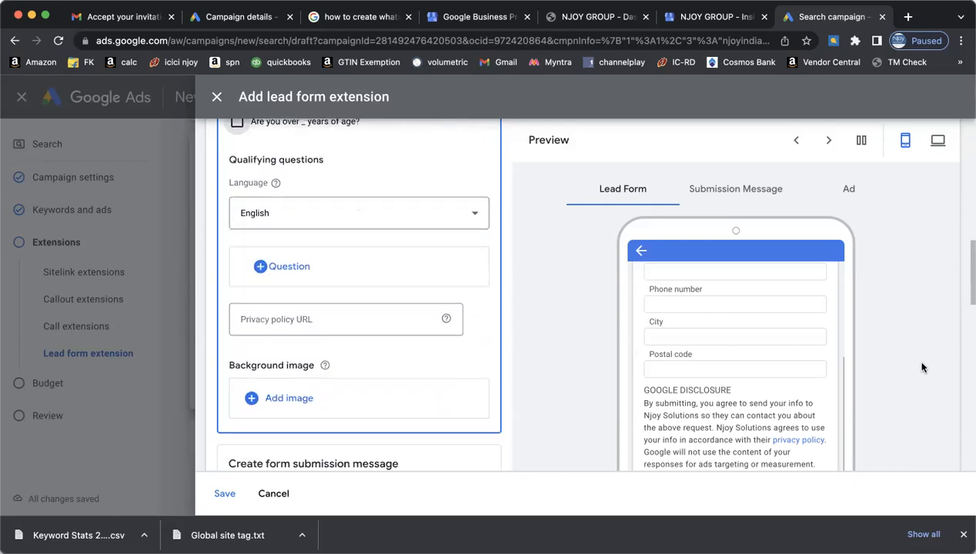
{"action": "scroll", "coordinate": [758, 329], "scroll_direction": "up", "scroll_amount": 5}
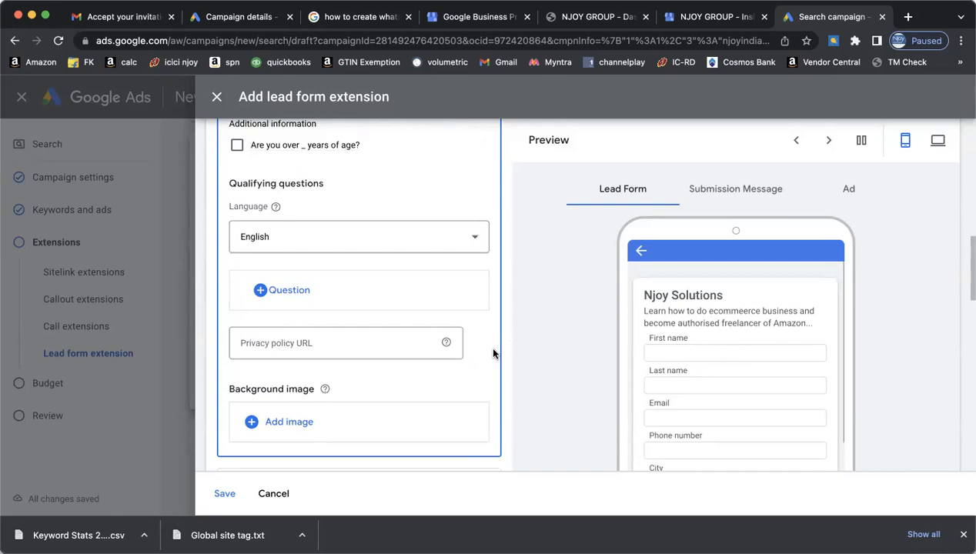
{"action": "scroll", "coordinate": [494, 353], "scroll_direction": "up", "scroll_amount": 2}
{"action": "left_click", "coordinate": [294, 345]}
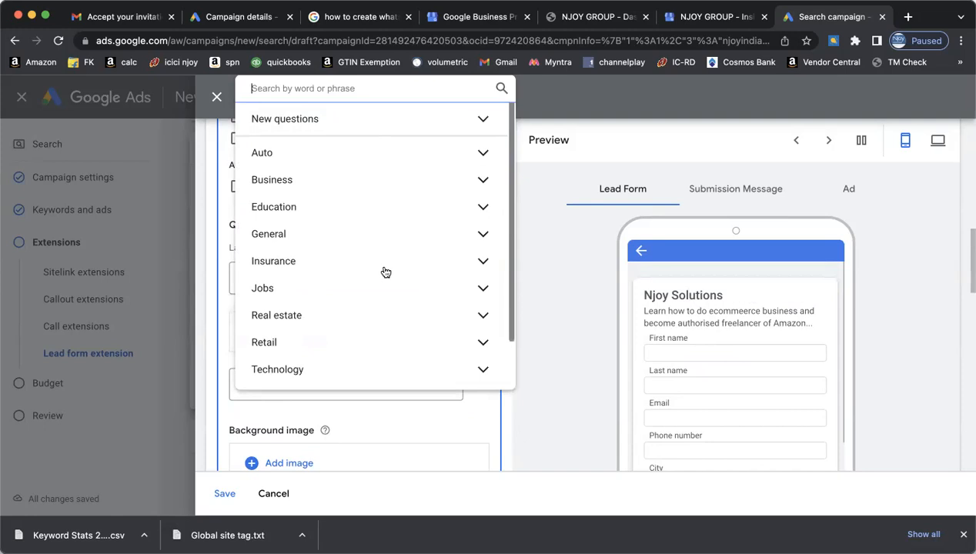
{"action": "left_click", "coordinate": [386, 237]}
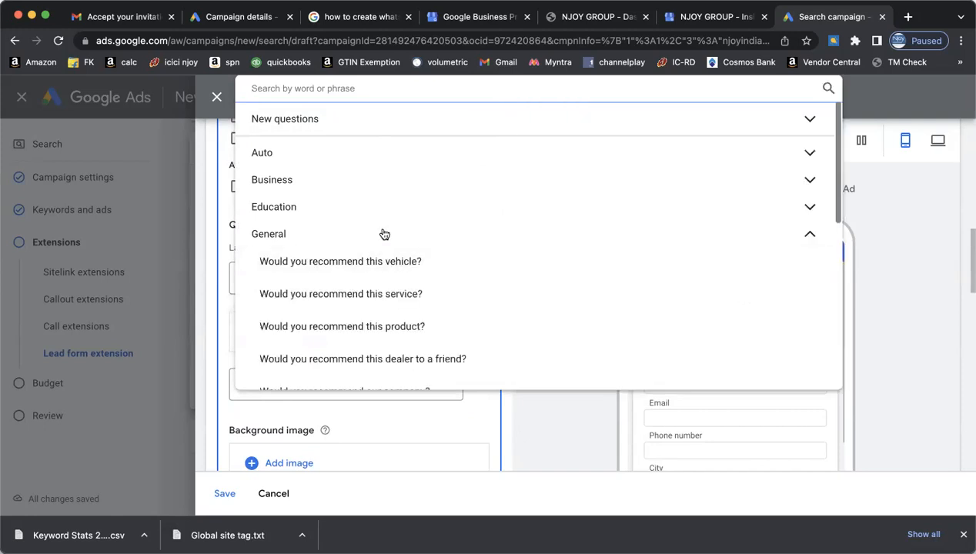
{"action": "left_click", "coordinate": [384, 237]}
{"action": "scroll", "coordinate": [410, 278], "scroll_direction": "down", "scroll_amount": 2}
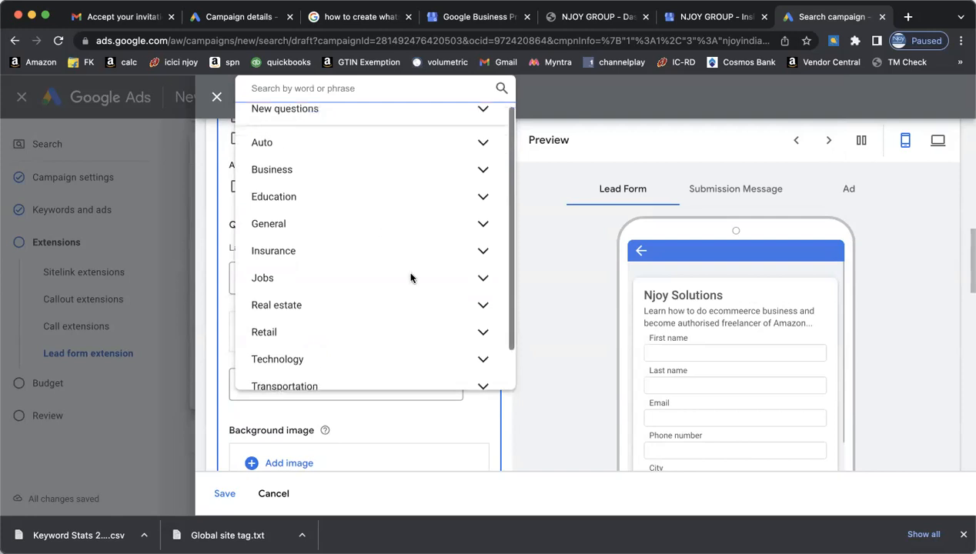
{"action": "left_click", "coordinate": [367, 316]}
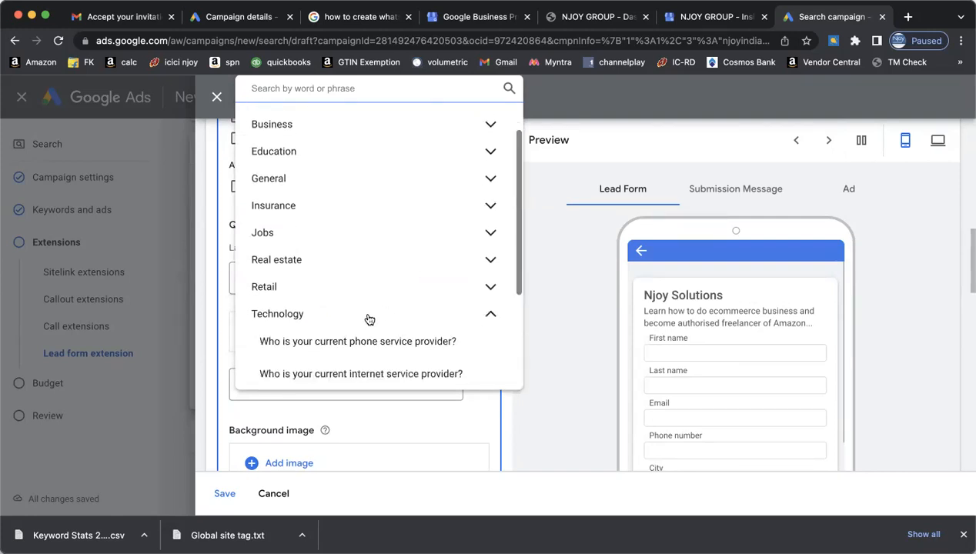
{"action": "scroll", "coordinate": [368, 318], "scroll_direction": "down", "scroll_amount": 3}
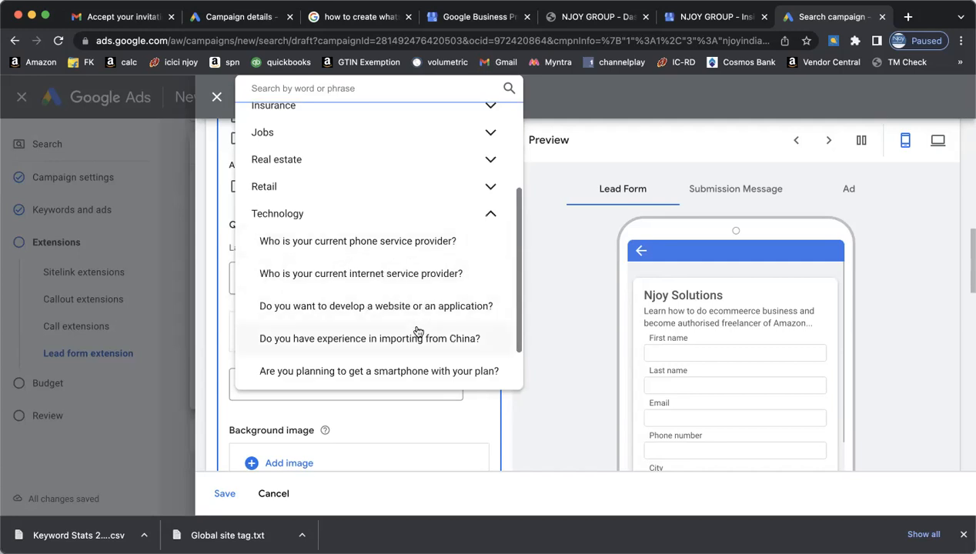
{"action": "scroll", "coordinate": [418, 330], "scroll_direction": "down", "scroll_amount": 1}
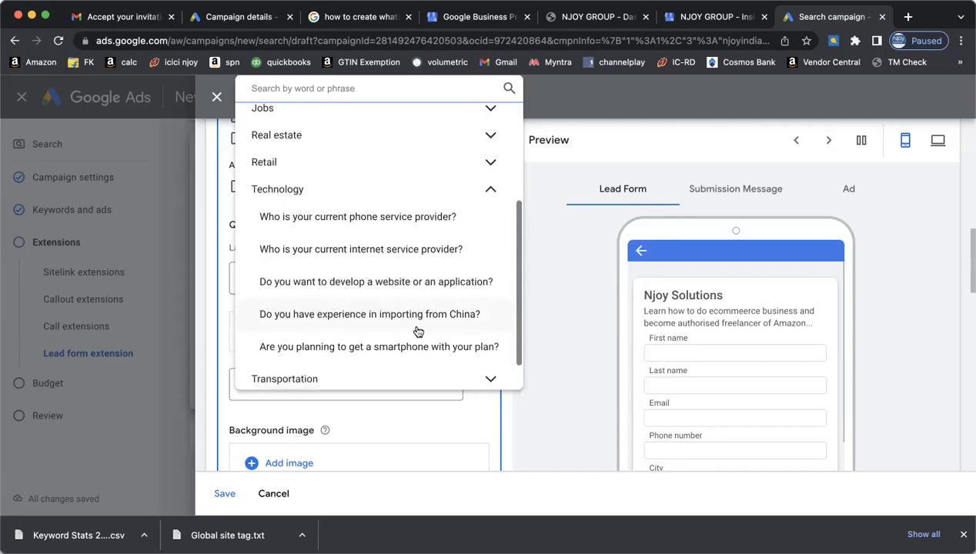
{"action": "scroll", "coordinate": [418, 331], "scroll_direction": "down", "scroll_amount": 1}
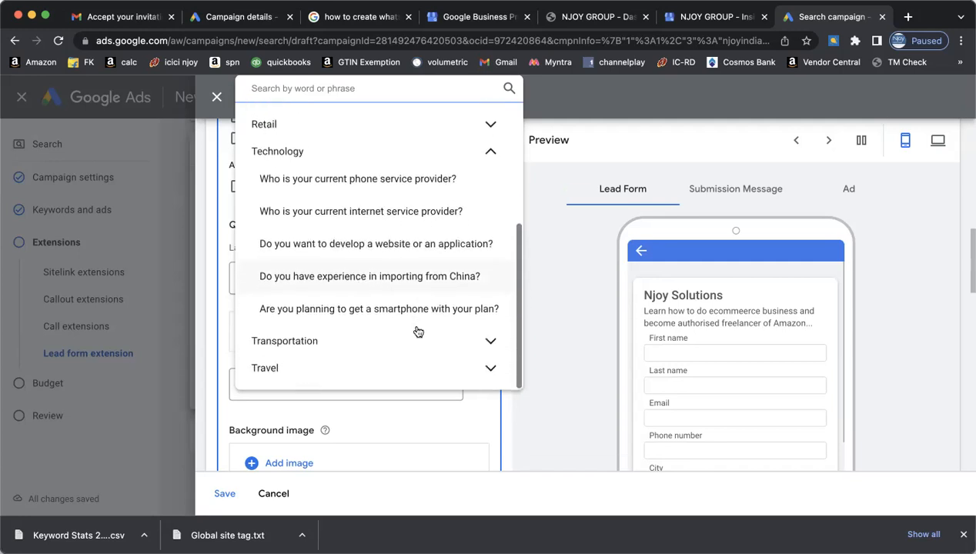
{"action": "left_click", "coordinate": [551, 117]}
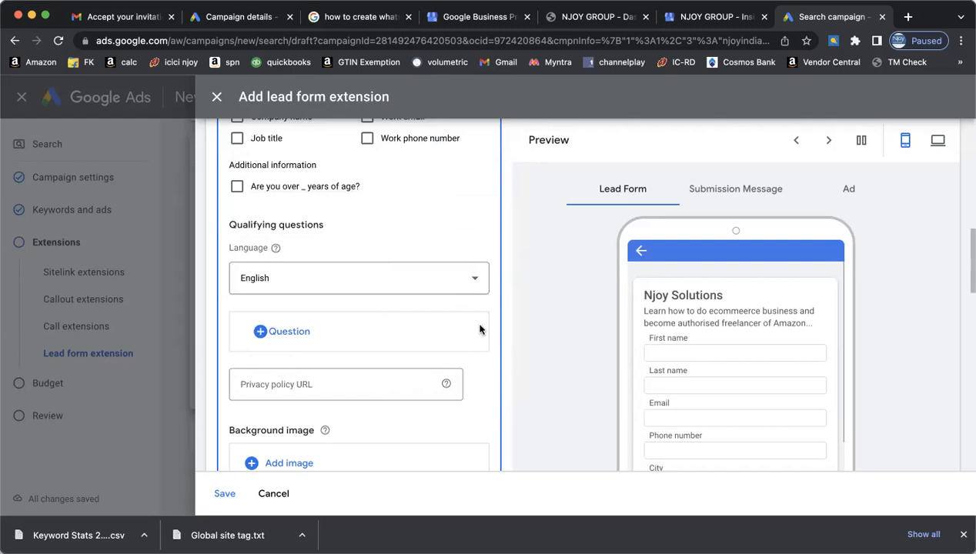
{"action": "scroll", "coordinate": [479, 330], "scroll_direction": "up", "scroll_amount": 3}
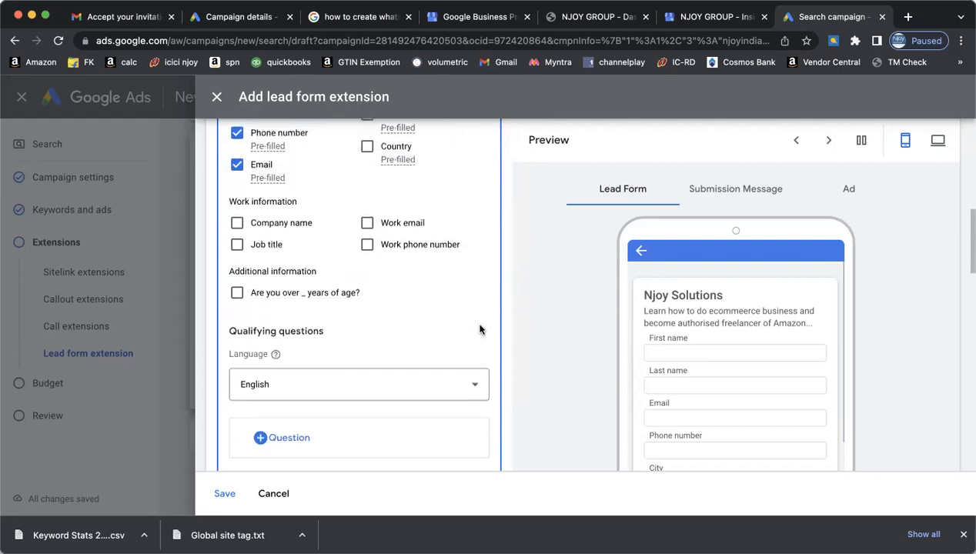
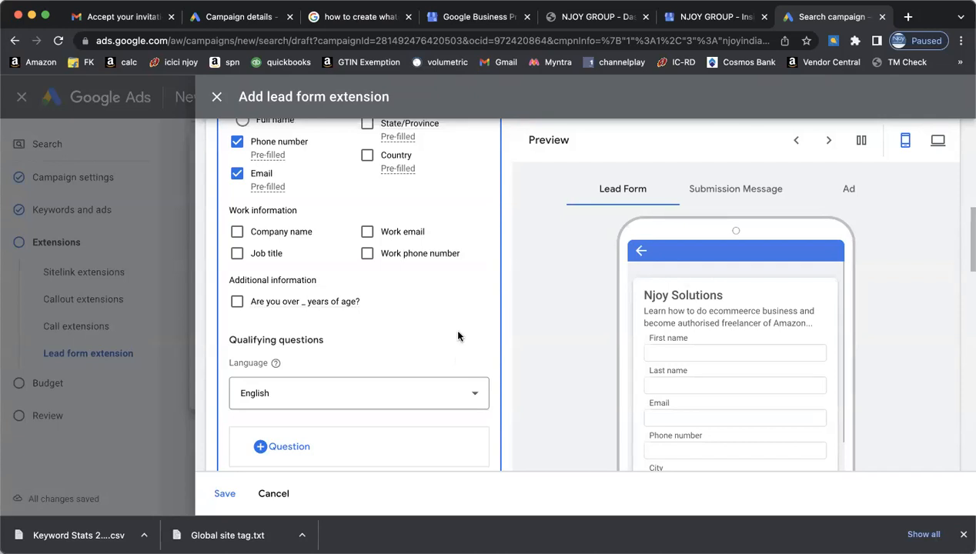
- Remove Zip/Postal code from the lead form's requested contact information
{"action": "scroll", "coordinate": [447, 341], "scroll_direction": "down", "scroll_amount": 2}
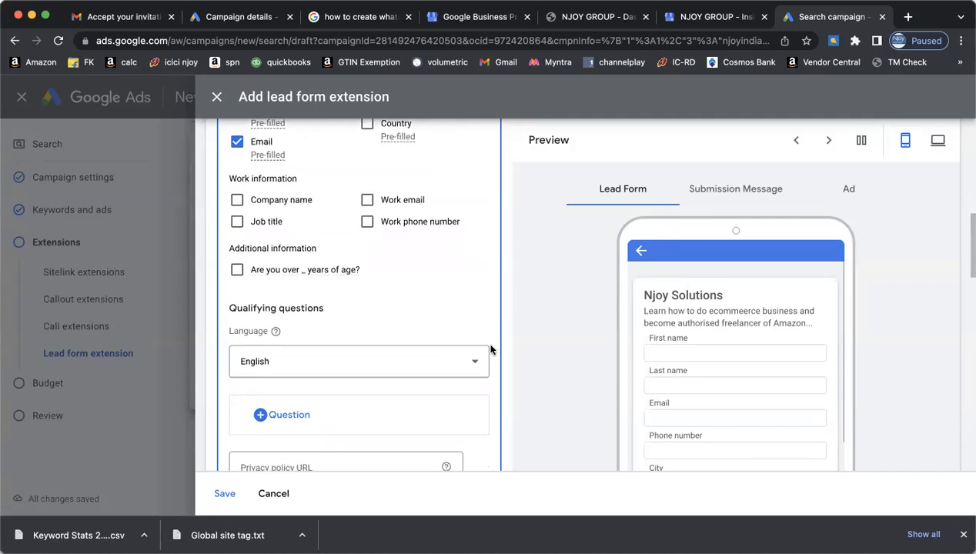
{"action": "scroll", "coordinate": [490, 349], "scroll_direction": "down", "scroll_amount": 3}
{"action": "scroll", "coordinate": [490, 349], "scroll_direction": "up", "scroll_amount": 5}
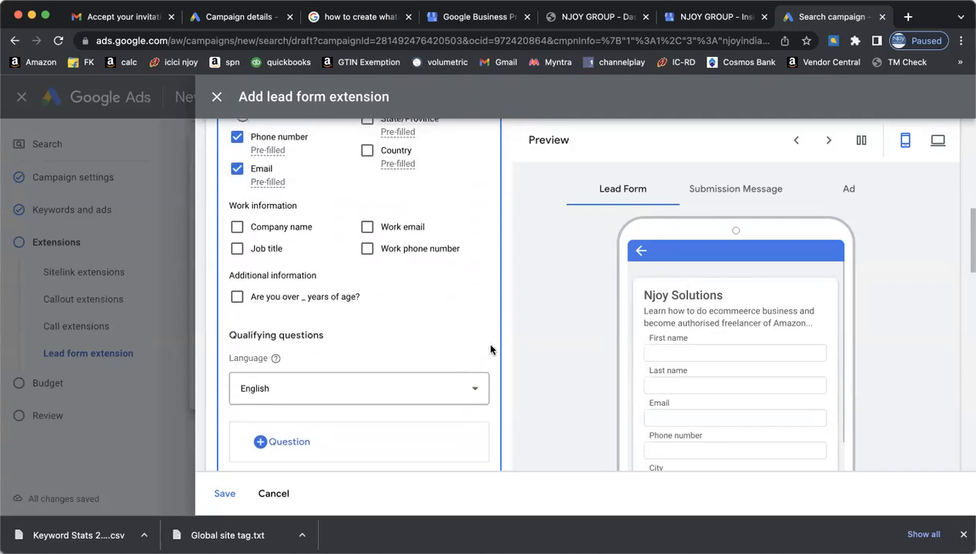
{"action": "scroll", "coordinate": [490, 349], "scroll_direction": "down", "scroll_amount": 3}
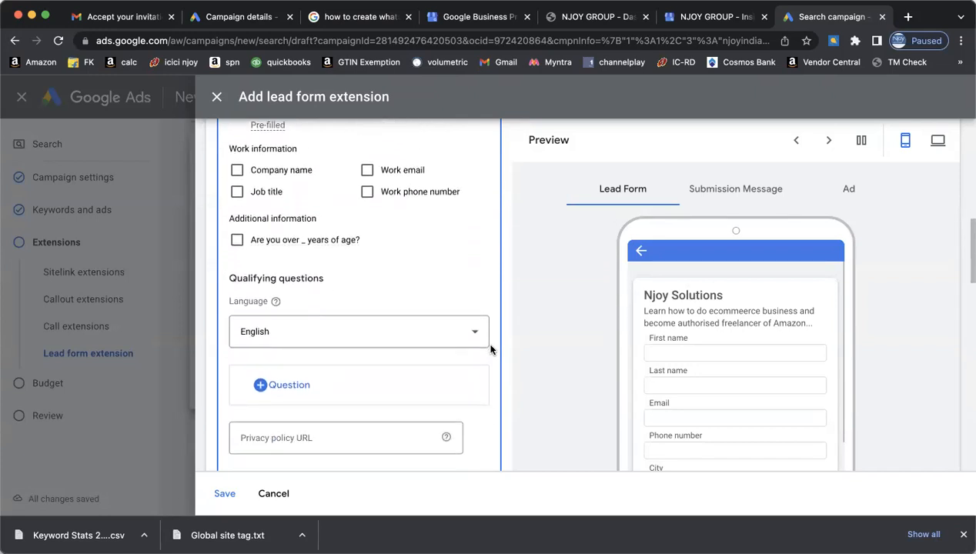
{"action": "scroll", "coordinate": [491, 349], "scroll_direction": "up", "scroll_amount": 10}
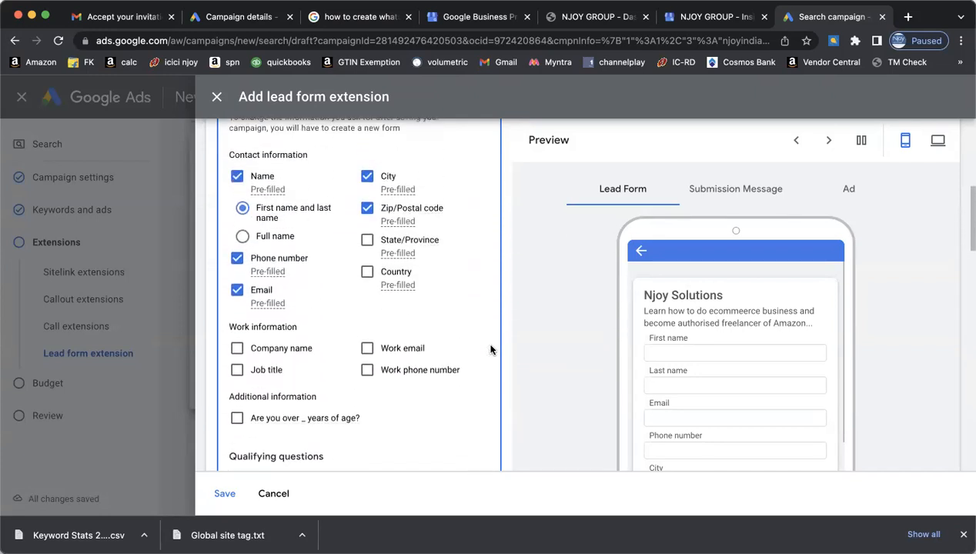
{"action": "scroll", "coordinate": [490, 349], "scroll_direction": "up", "scroll_amount": 1}
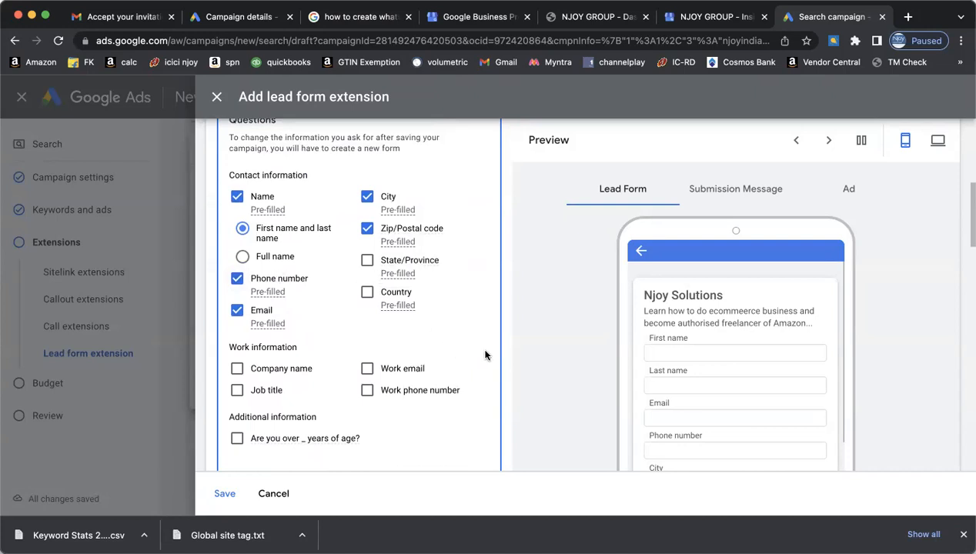
{"action": "left_click", "coordinate": [367, 229]}
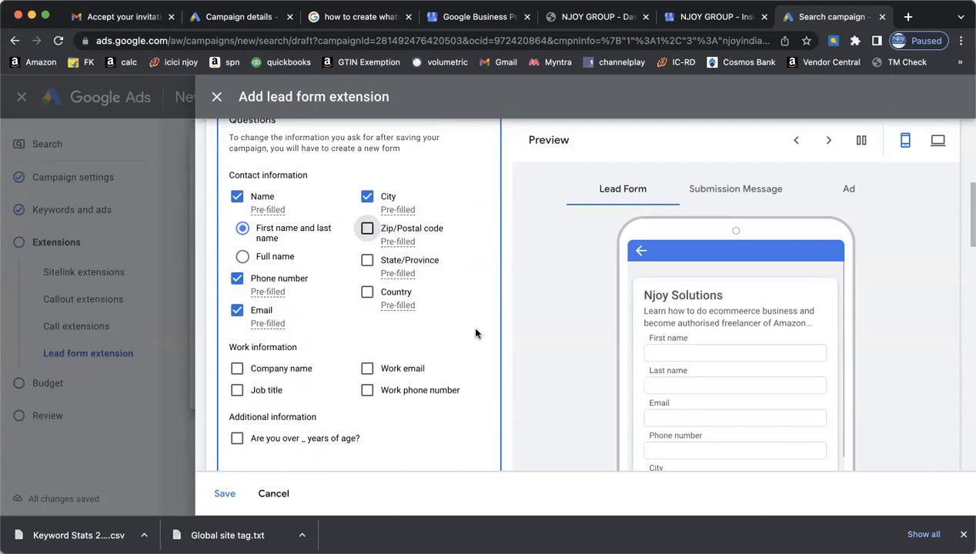
- Check the available form languages and keep English selected
{"action": "scroll", "coordinate": [475, 332], "scroll_direction": "down", "scroll_amount": 3}
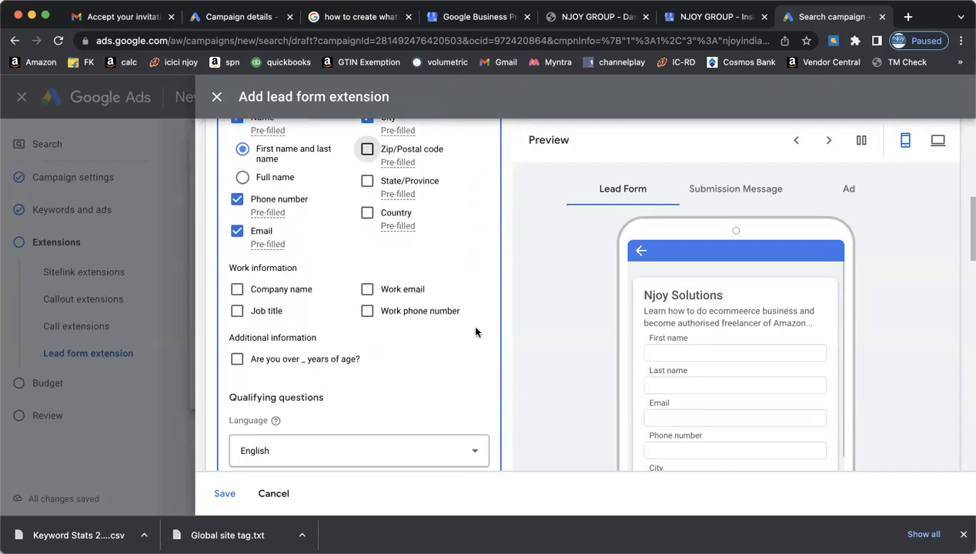
{"action": "scroll", "coordinate": [475, 333], "scroll_direction": "up", "scroll_amount": 1}
{"action": "scroll", "coordinate": [475, 332], "scroll_direction": "down", "scroll_amount": 1}
{"action": "scroll", "coordinate": [475, 333], "scroll_direction": "up", "scroll_amount": 3}
{"action": "scroll", "coordinate": [474, 332], "scroll_direction": "down", "scroll_amount": 6}
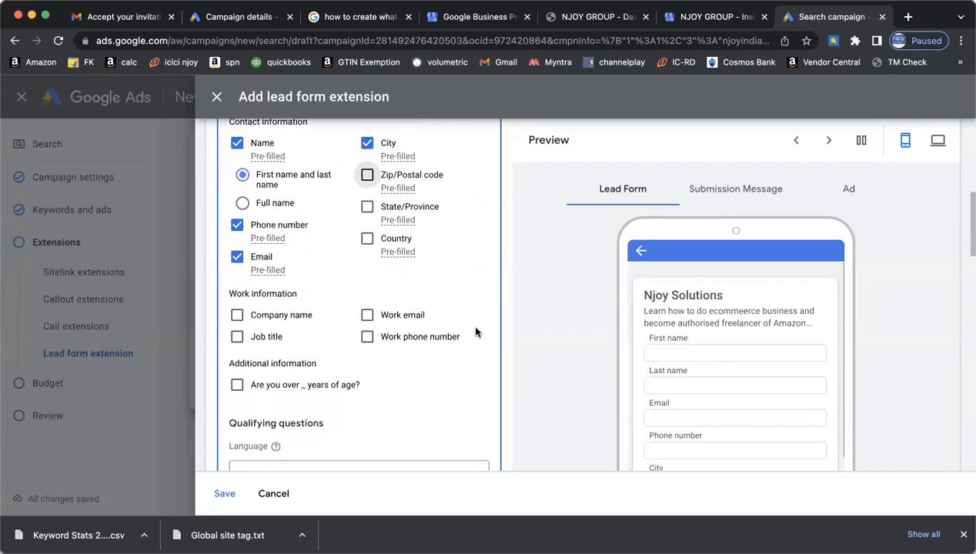
{"action": "scroll", "coordinate": [475, 332], "scroll_direction": "down", "scroll_amount": 4}
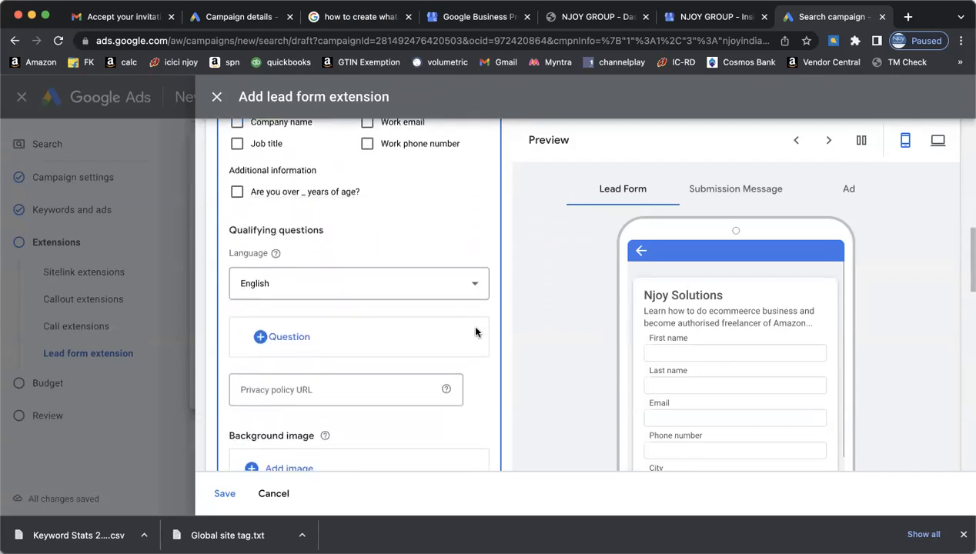
{"action": "left_click", "coordinate": [476, 273]}
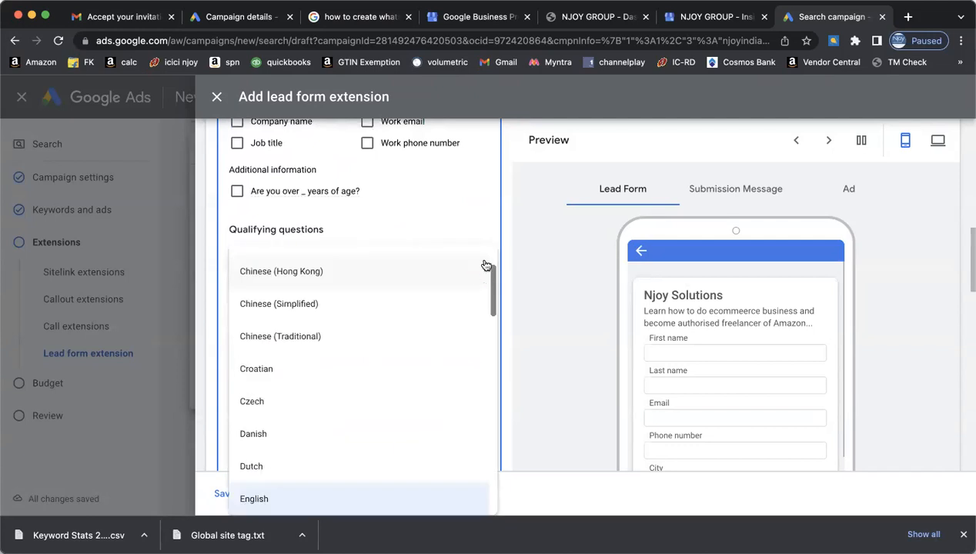
{"action": "left_click", "coordinate": [478, 216]}
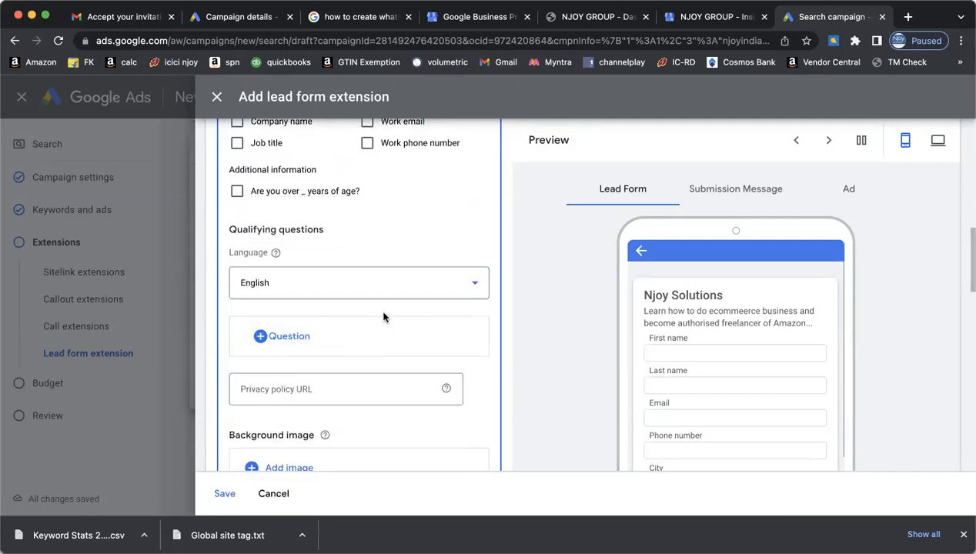
{"action": "left_click", "coordinate": [475, 283]}
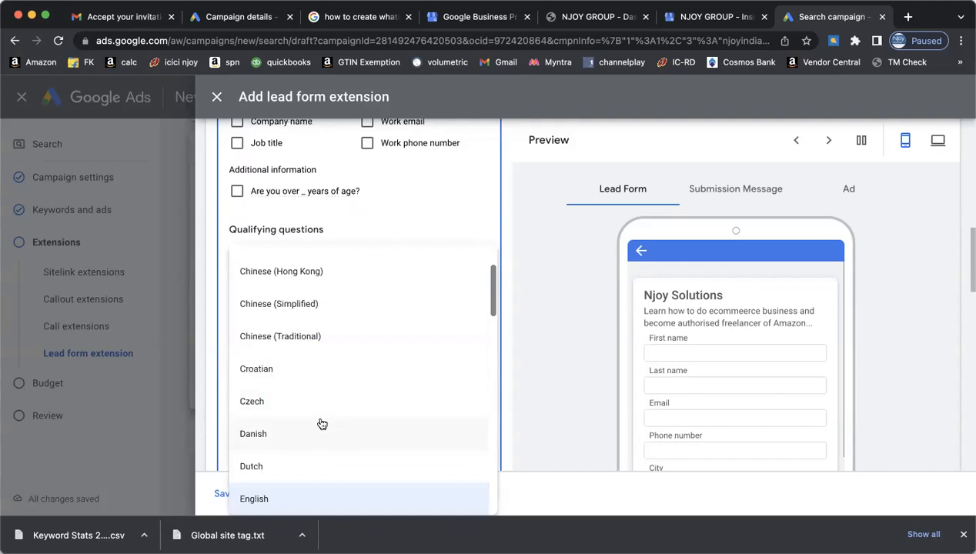
{"action": "scroll", "coordinate": [320, 423], "scroll_direction": "down", "scroll_amount": 3}
{"action": "left_click", "coordinate": [441, 141]}
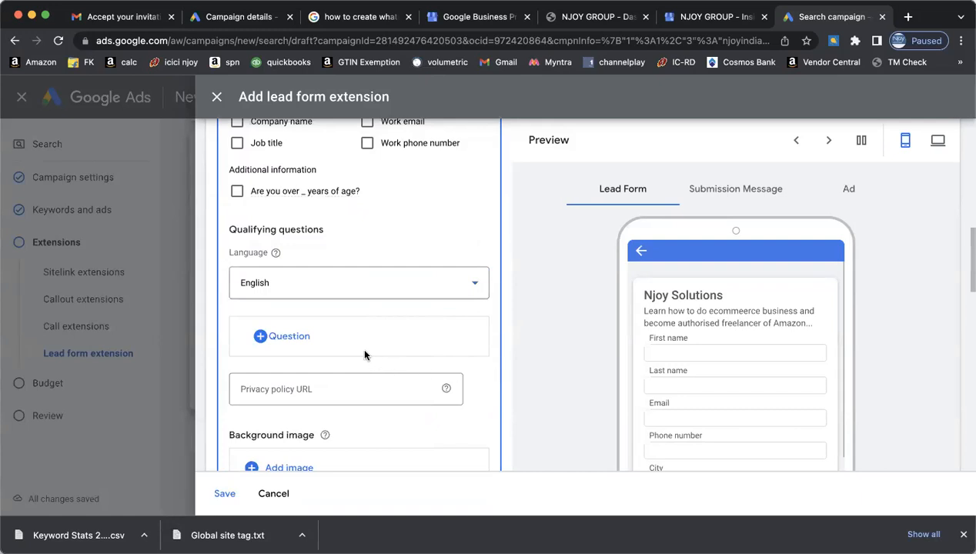
{"action": "scroll", "coordinate": [459, 399], "scroll_direction": "down", "scroll_amount": 1}
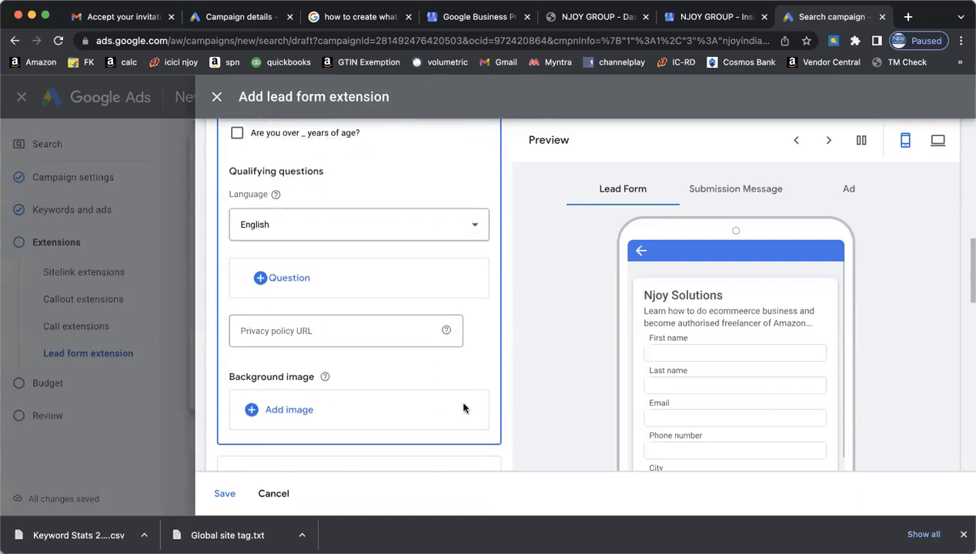
{"action": "left_click", "coordinate": [289, 279]}
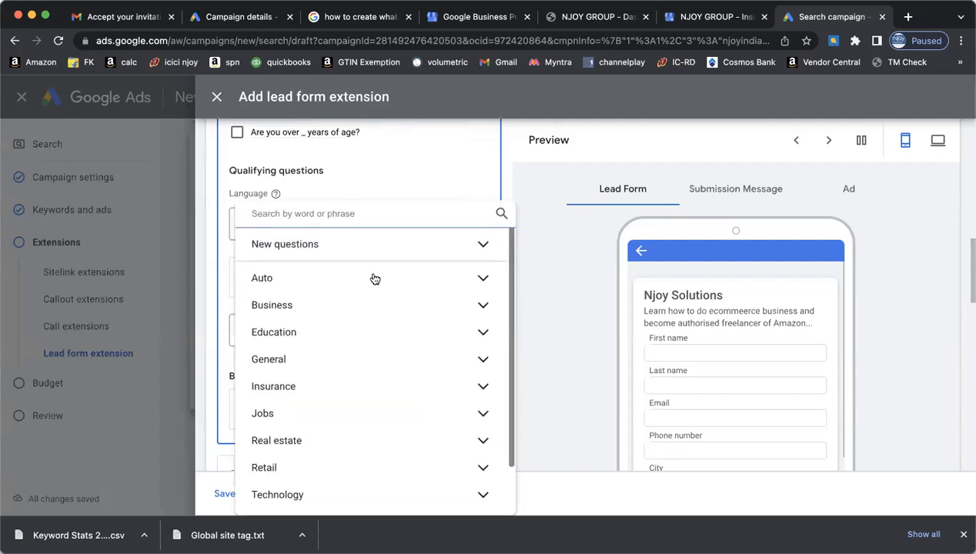
{"action": "left_click", "coordinate": [476, 168]}
{"action": "scroll", "coordinate": [468, 342], "scroll_direction": "down", "scroll_amount": 1}
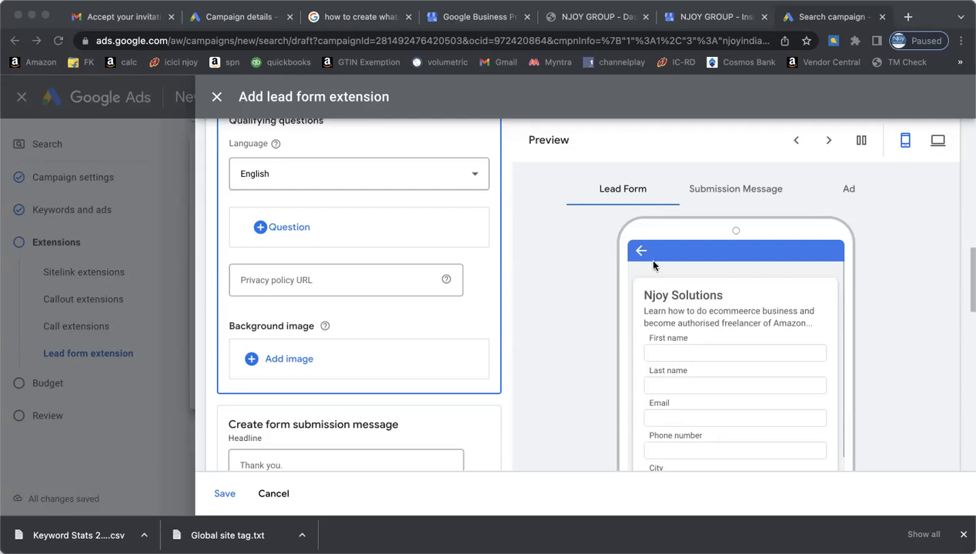
{"action": "left_click", "coordinate": [301, 353]}
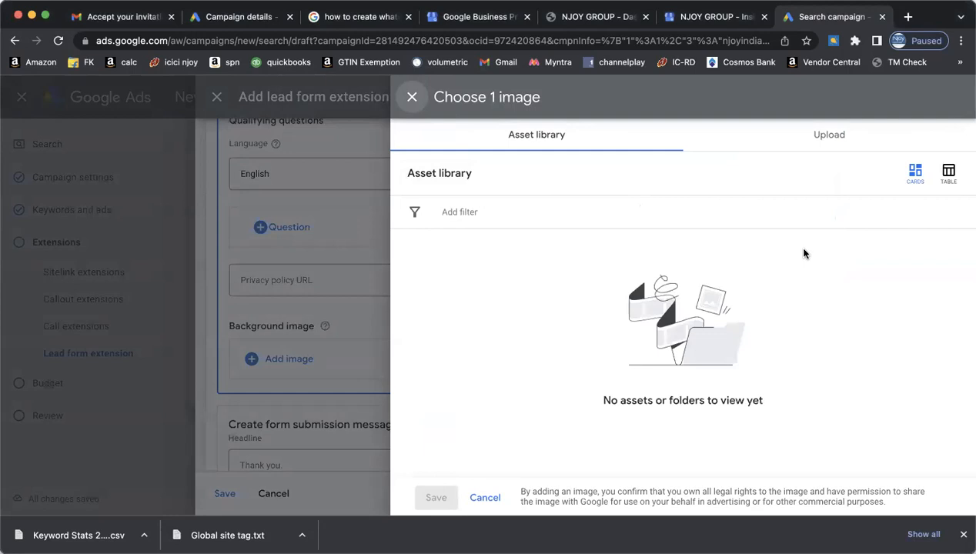
{"action": "left_click", "coordinate": [829, 134]}
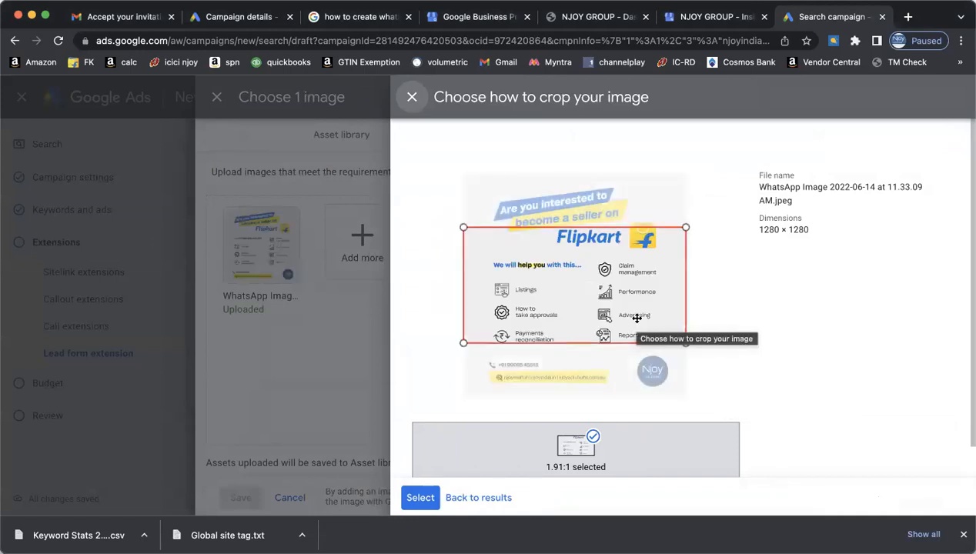
{"action": "left_click_drag", "start_coordinate": [637, 317], "coordinate": [633, 288]}
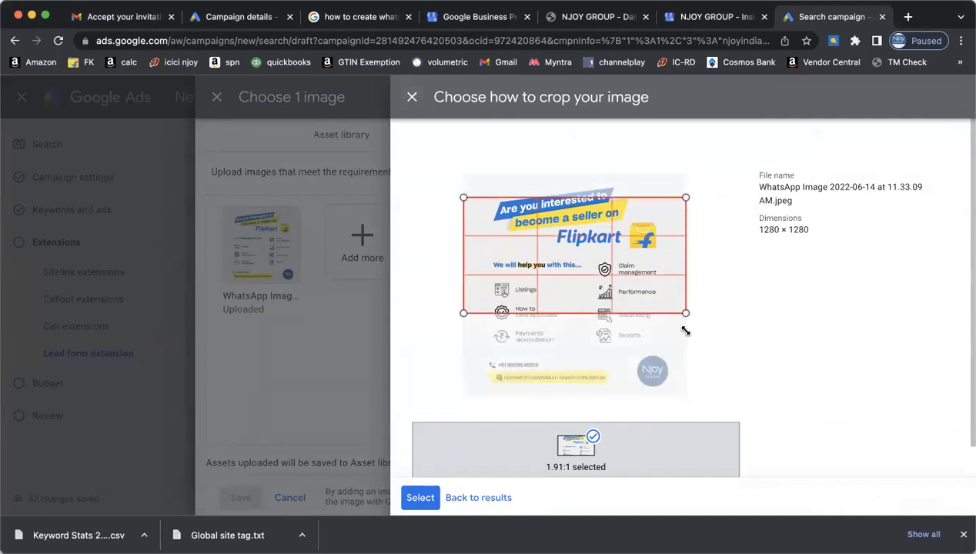
{"action": "left_click_drag", "start_coordinate": [648, 280], "coordinate": [653, 254]}
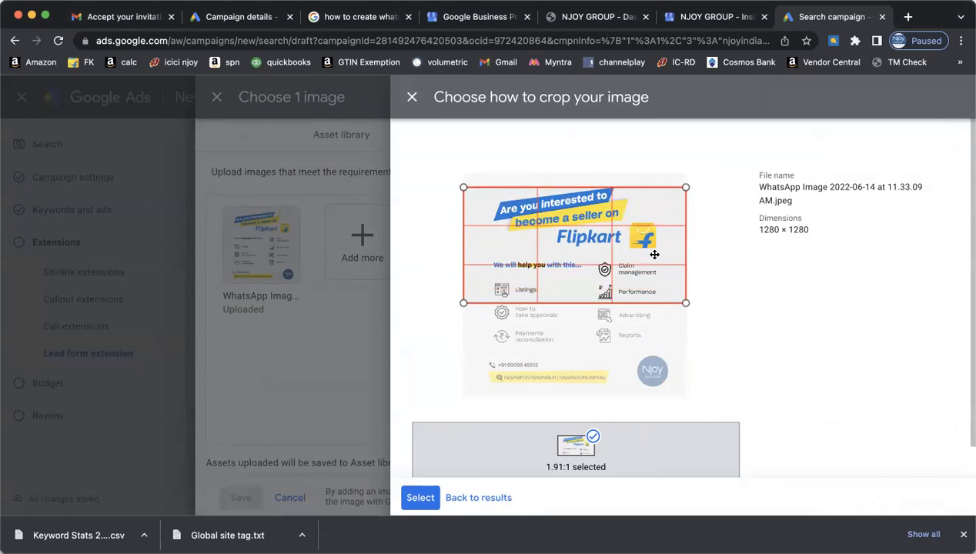
{"action": "left_click_drag", "start_coordinate": [654, 254], "coordinate": [654, 250]}
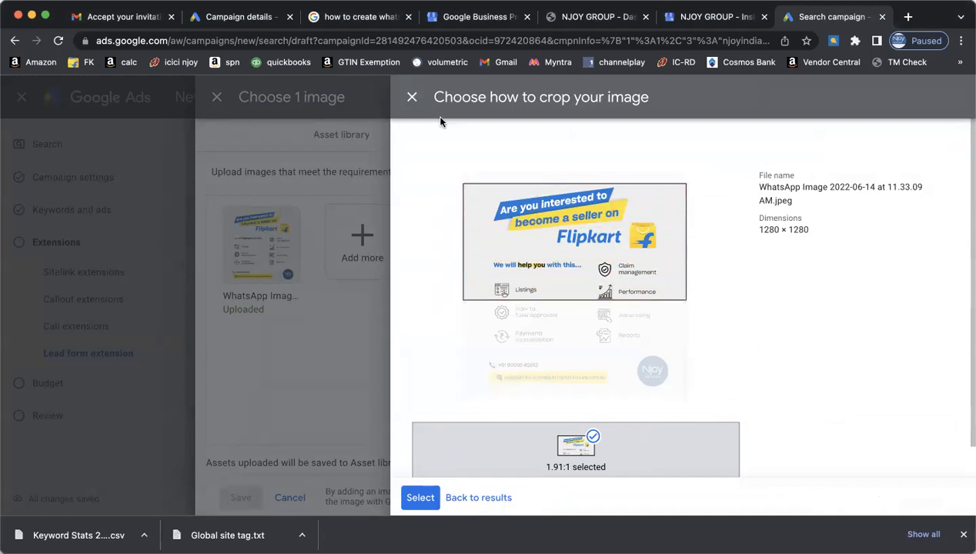
{"action": "left_click", "coordinate": [412, 96]}
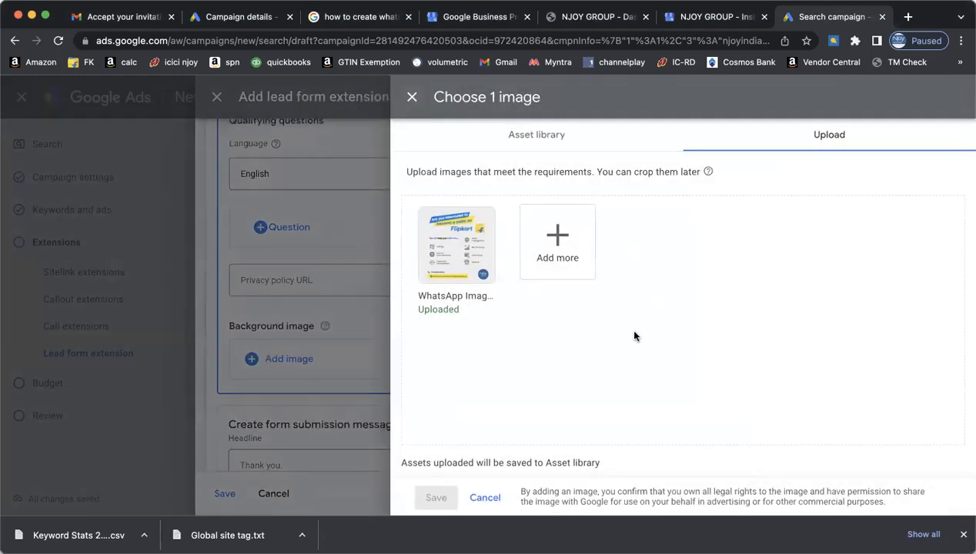
{"action": "left_click", "coordinate": [412, 97]}
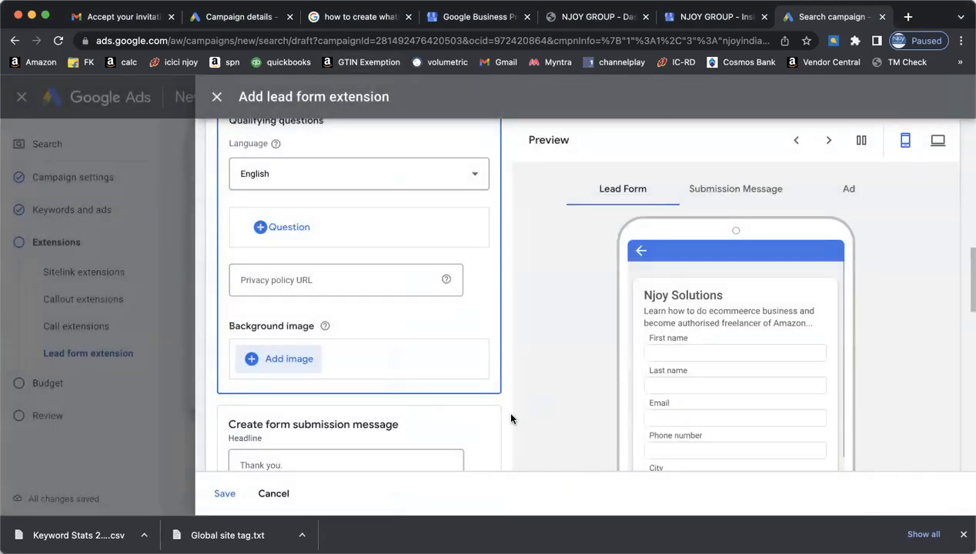
{"action": "scroll", "coordinate": [511, 418], "scroll_direction": "down", "scroll_amount": 2}
{"action": "scroll", "coordinate": [511, 419], "scroll_direction": "down", "scroll_amount": 1}
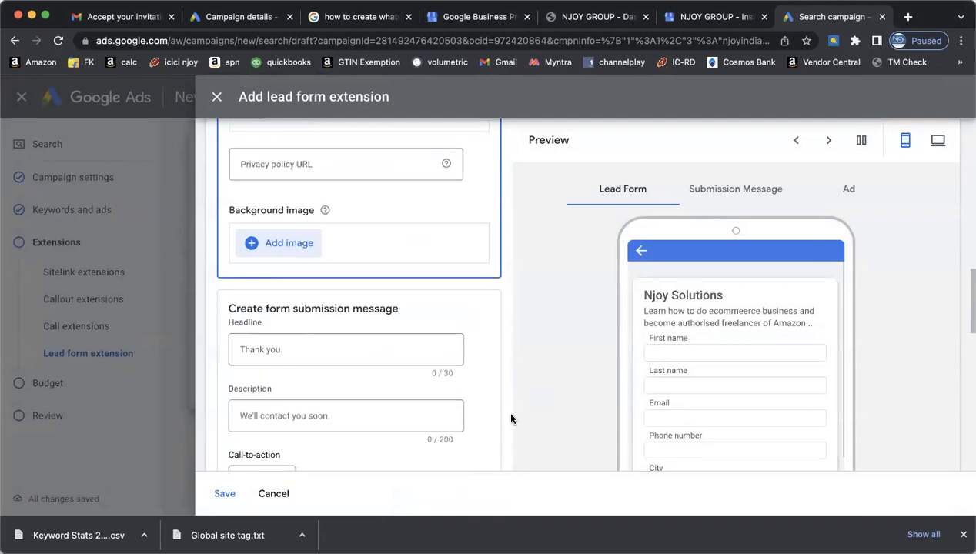
{"action": "scroll", "coordinate": [511, 419], "scroll_direction": "down", "scroll_amount": 2}
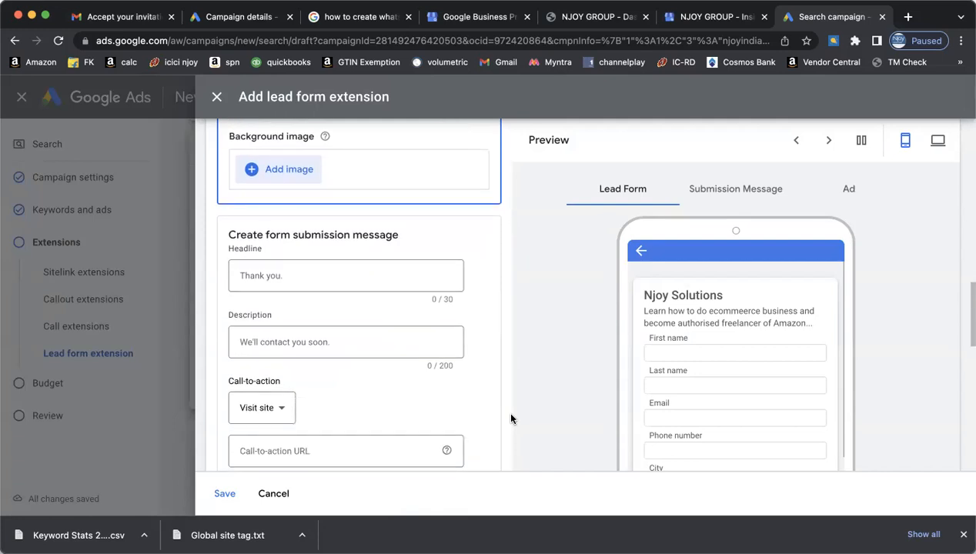
{"action": "scroll", "coordinate": [511, 419], "scroll_direction": "down", "scroll_amount": 1}
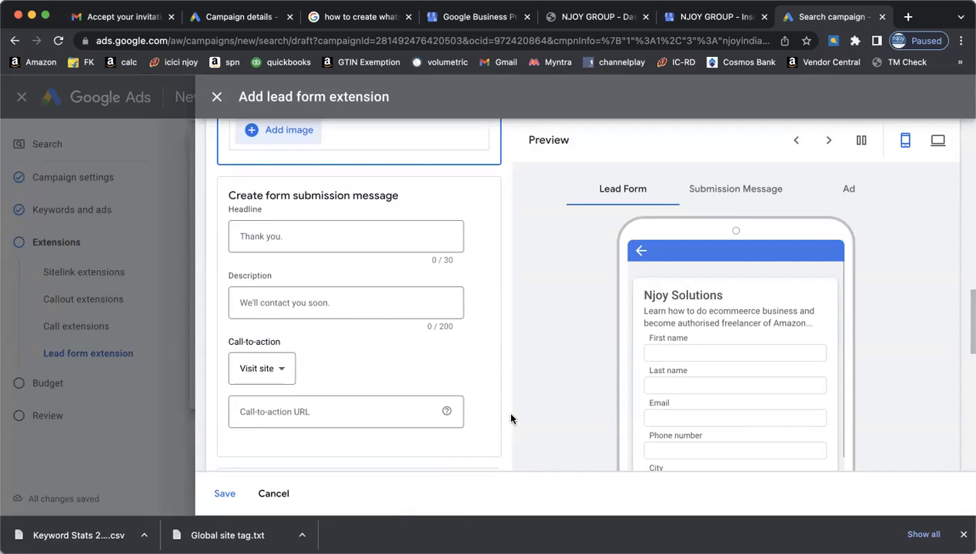
{"action": "scroll", "coordinate": [511, 421], "scroll_direction": "up", "scroll_amount": 1}
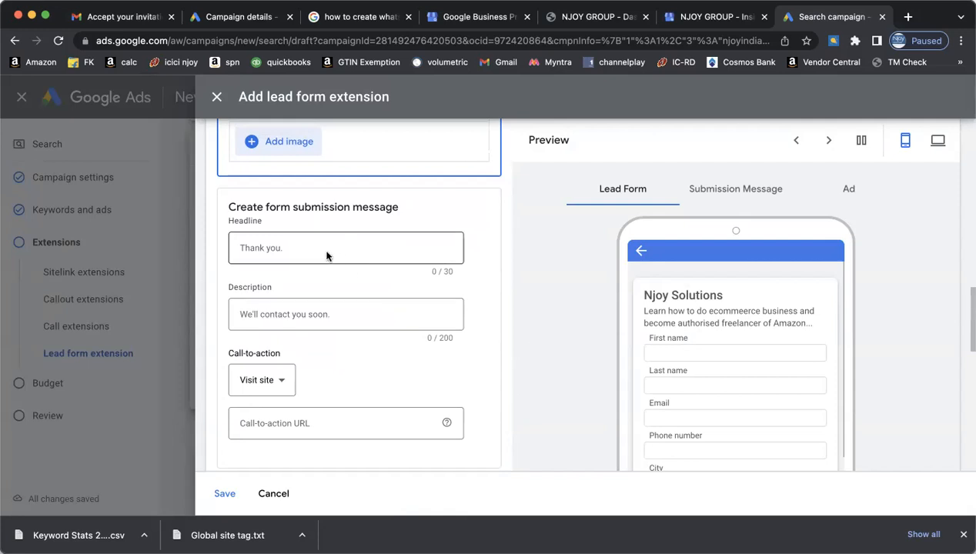
{"action": "scroll", "coordinate": [528, 275], "scroll_direction": "up", "scroll_amount": 3}
{"action": "scroll", "coordinate": [527, 275], "scroll_direction": "down", "scroll_amount": 3}
{"action": "scroll", "coordinate": [526, 275], "scroll_direction": "up", "scroll_amount": 5}
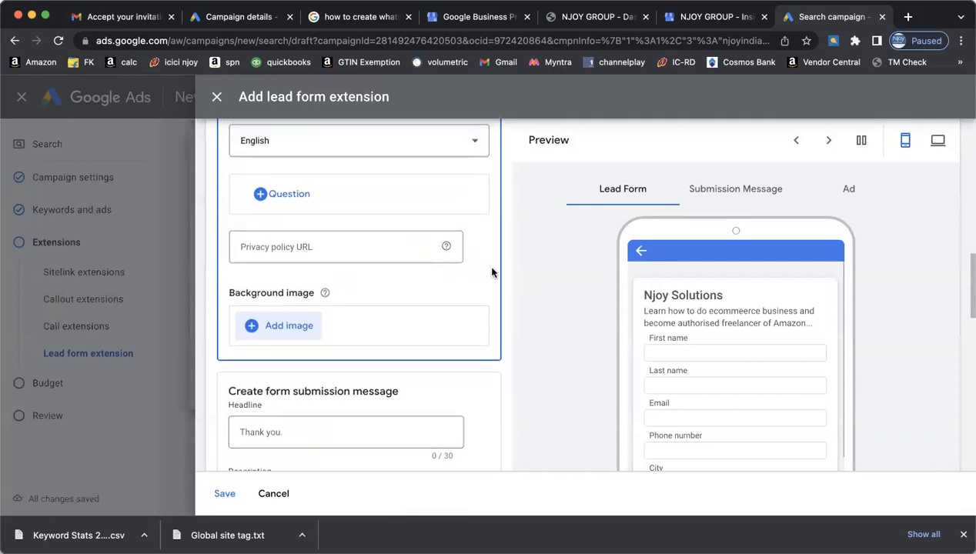
{"action": "scroll", "coordinate": [491, 343], "scroll_direction": "down", "scroll_amount": 3}
{"action": "scroll", "coordinate": [491, 342], "scroll_direction": "down", "scroll_amount": 3}
{"action": "scroll", "coordinate": [491, 342], "scroll_direction": "down", "scroll_amount": 1}
{"action": "scroll", "coordinate": [491, 342], "scroll_direction": "down", "scroll_amount": 2}
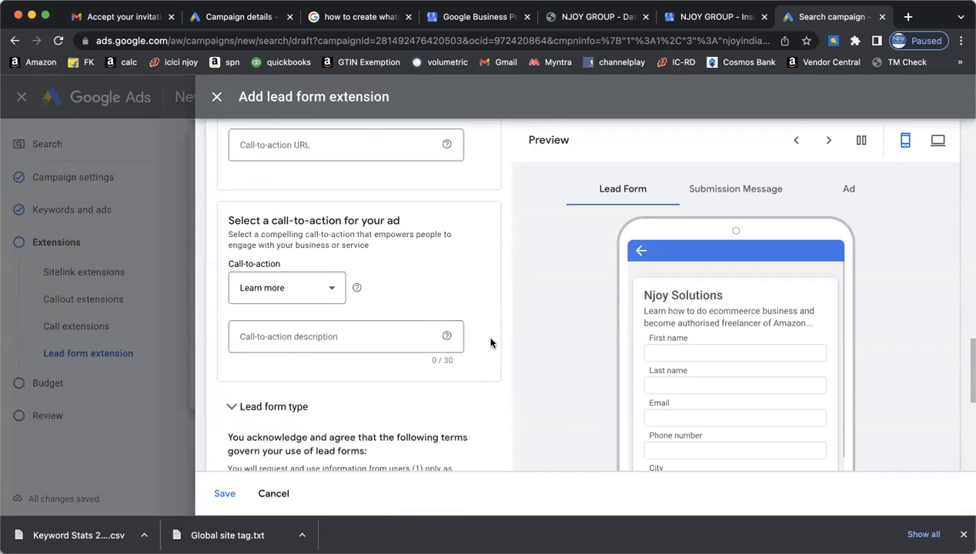
{"action": "left_click", "coordinate": [306, 337]}
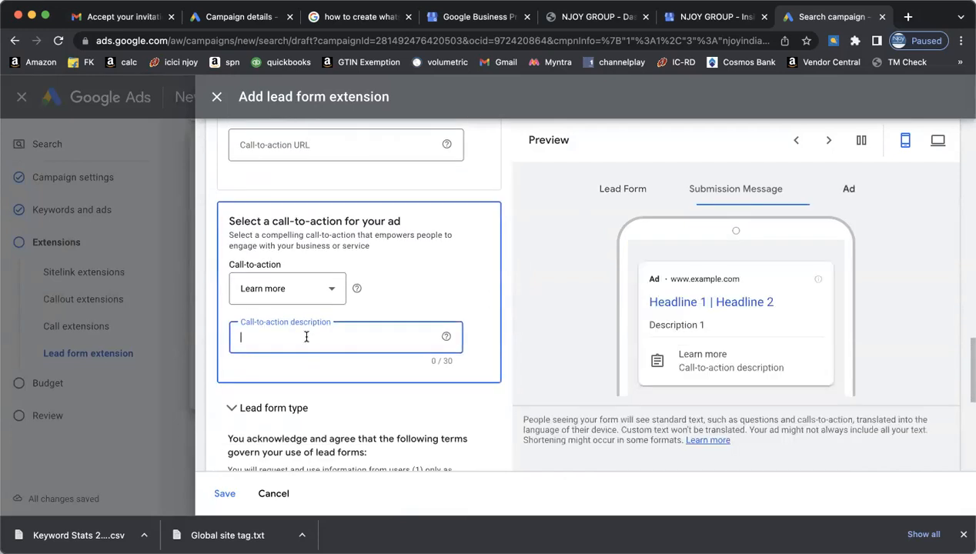
{"action": "scroll", "coordinate": [481, 271], "scroll_direction": "up", "scroll_amount": 2}
{"action": "scroll", "coordinate": [481, 271], "scroll_direction": "up", "scroll_amount": 3}
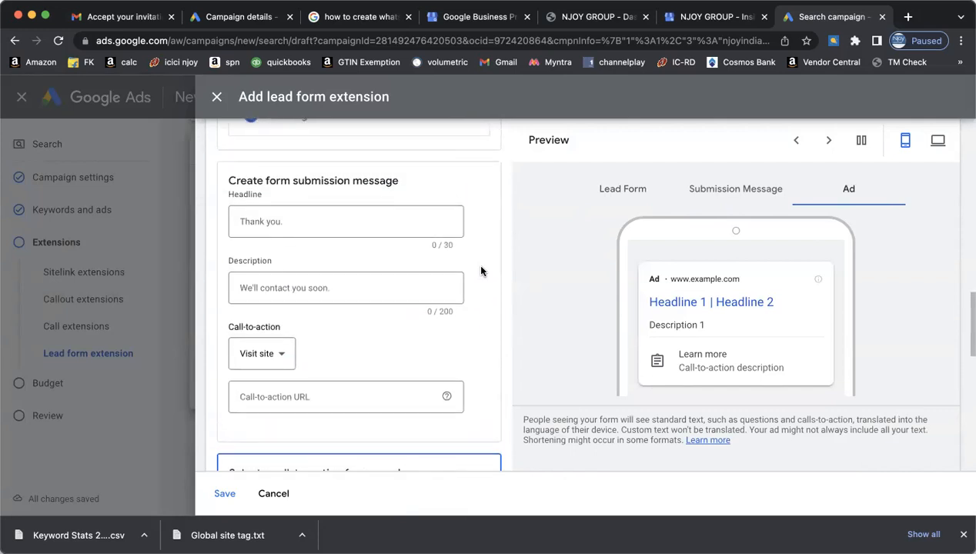
{"action": "left_click", "coordinate": [280, 354]}
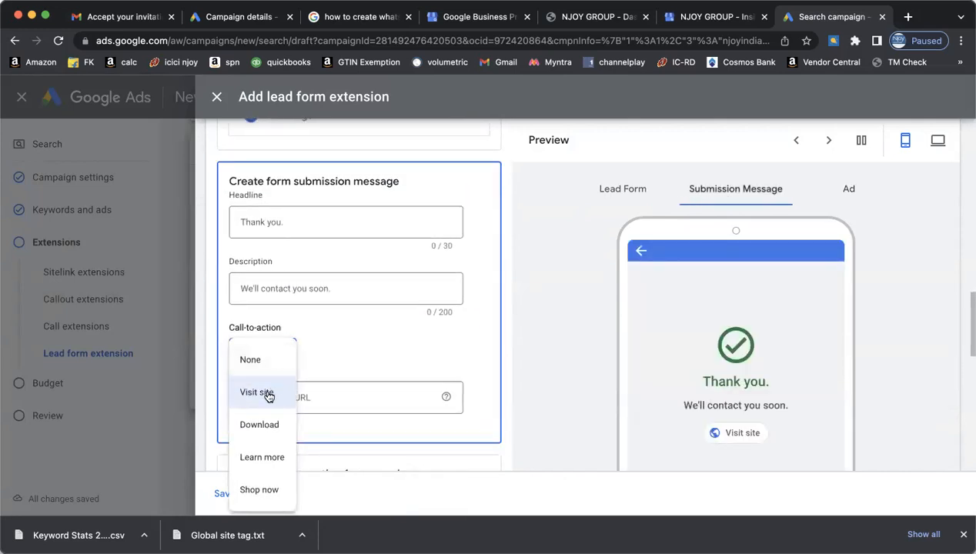
{"action": "left_click", "coordinate": [272, 392]}
{"action": "left_click", "coordinate": [295, 398]}
{"action": "type", "text": "https://njoyindia.in"}
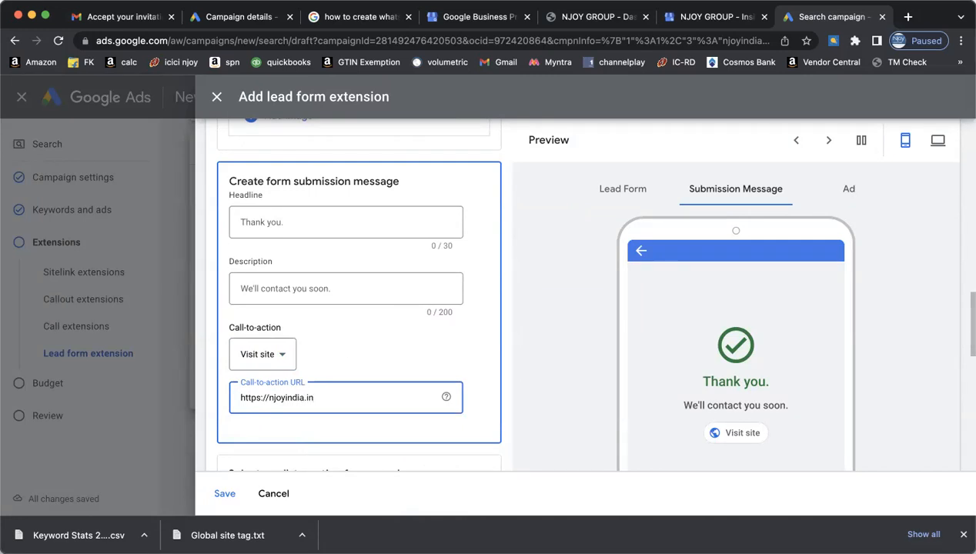
{"action": "left_click", "coordinate": [480, 378]}
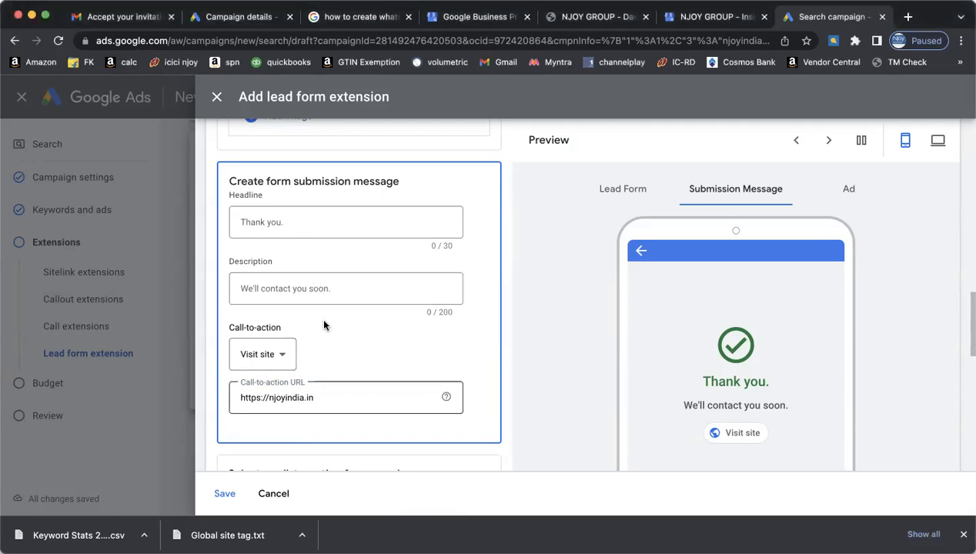
{"action": "left_click_drag", "start_coordinate": [325, 400], "coordinate": [207, 400]}
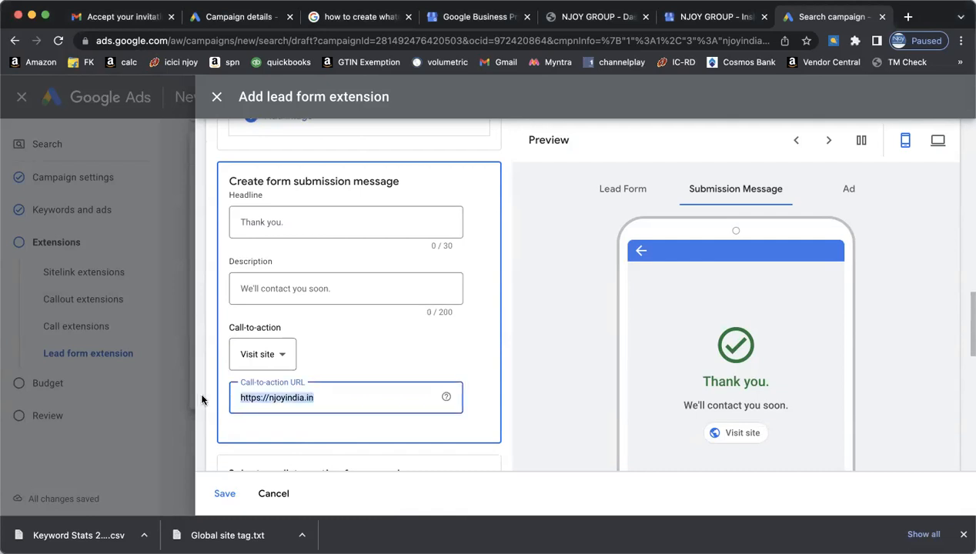
{"action": "type", "text": "https://njoyindia.in/education.html"}
{"action": "scroll", "coordinate": [474, 449], "scroll_direction": "down", "scroll_amount": 3}
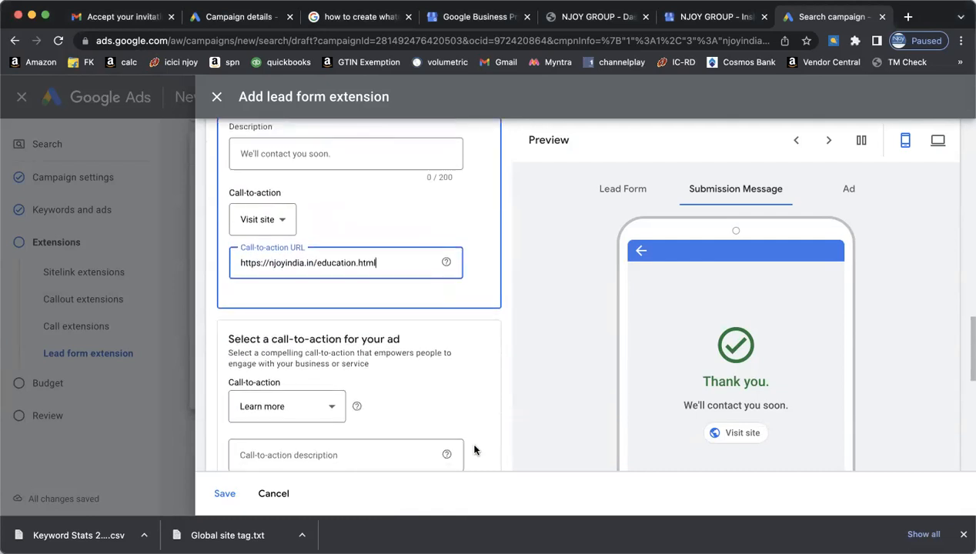
- Save the lead form extension and accept the lead form Terms of Service
{"action": "scroll", "coordinate": [474, 450], "scroll_direction": "down", "scroll_amount": 2}
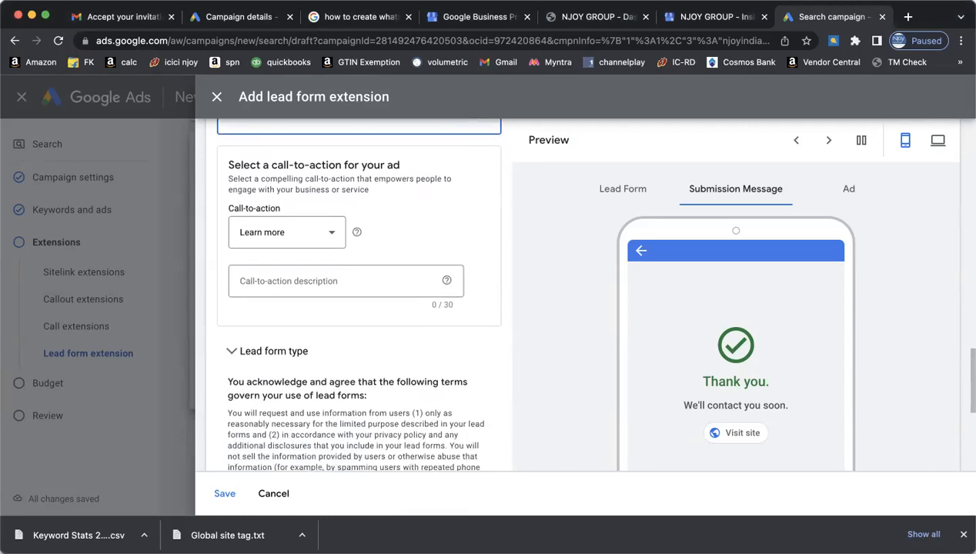
{"action": "scroll", "coordinate": [359, 308], "scroll_direction": "down", "scroll_amount": 4}
{"action": "scroll", "coordinate": [474, 450], "scroll_direction": "down", "scroll_amount": 2}
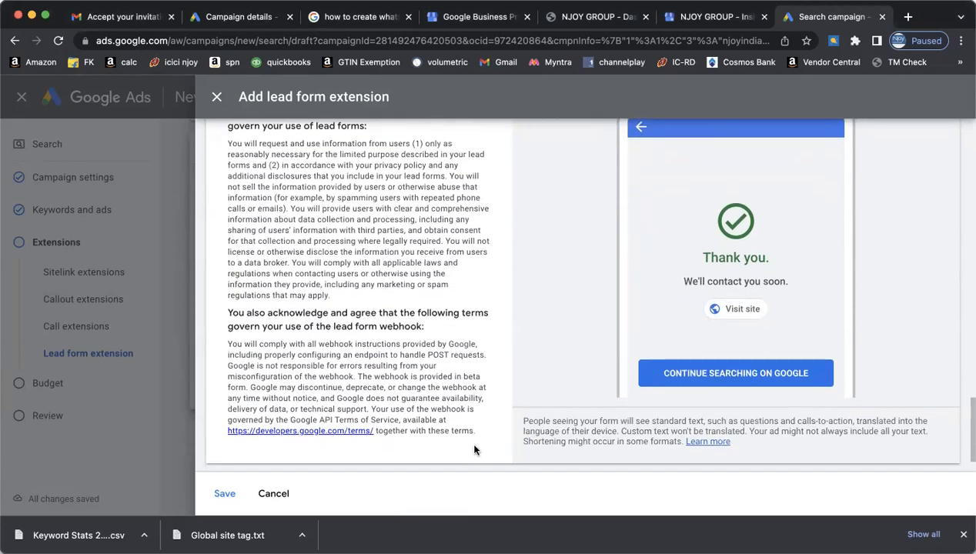
{"action": "left_click", "coordinate": [224, 493]}
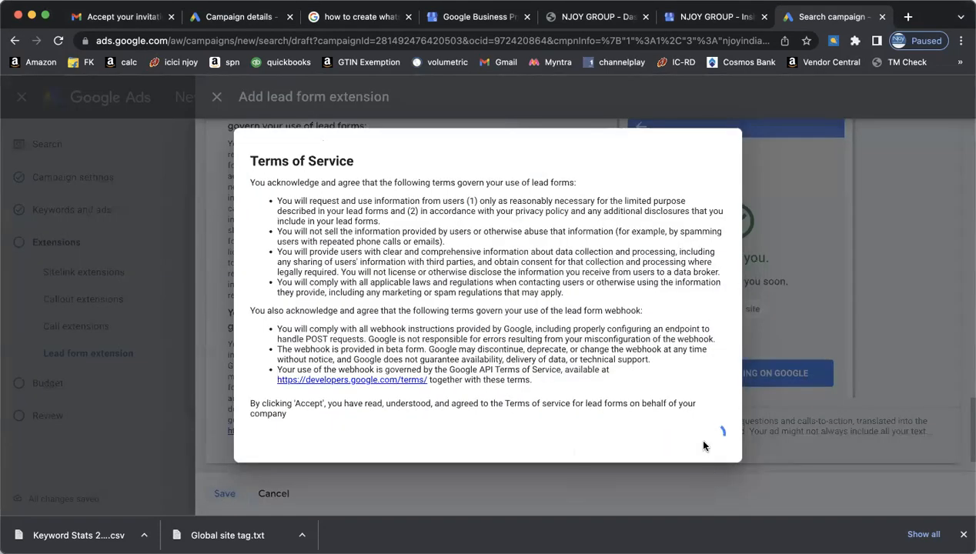
{"action": "left_click", "coordinate": [697, 438]}
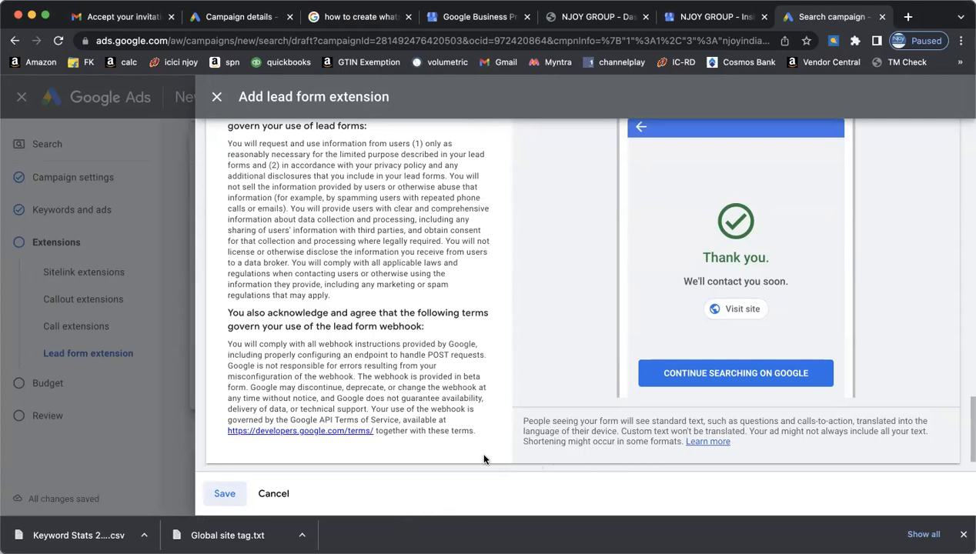
{"action": "scroll", "coordinate": [483, 459], "scroll_direction": "down", "scroll_amount": 1}
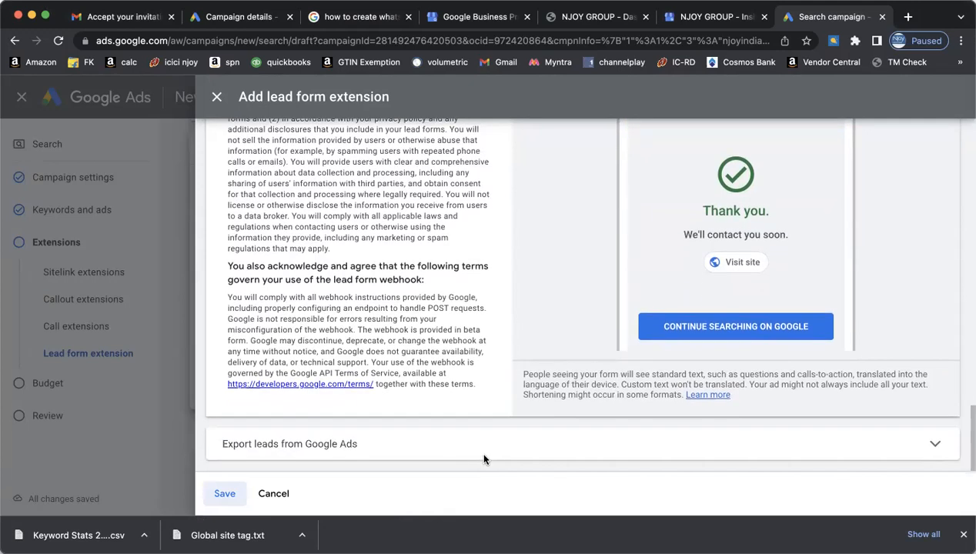
- Try exporting leads to Google Sheets and dismiss the complete-the-form-first warning
{"action": "left_click", "coordinate": [484, 459]}
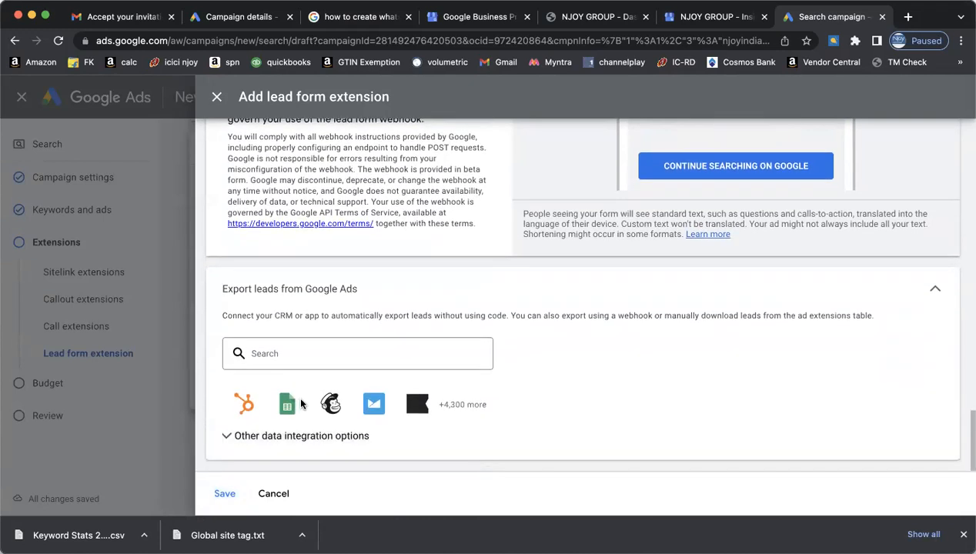
{"action": "left_click", "coordinate": [287, 403]}
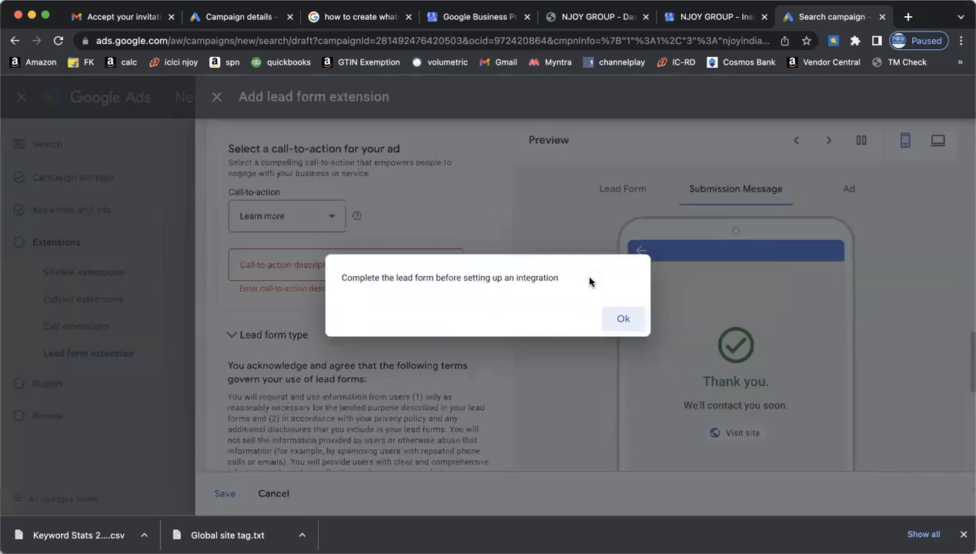
{"action": "left_click", "coordinate": [623, 319]}
{"action": "left_click", "coordinate": [625, 323]}
- Return to the flagged call-to-action description and Privacy policy URL fields
{"action": "scroll", "coordinate": [481, 364], "scroll_direction": "up", "scroll_amount": 3}
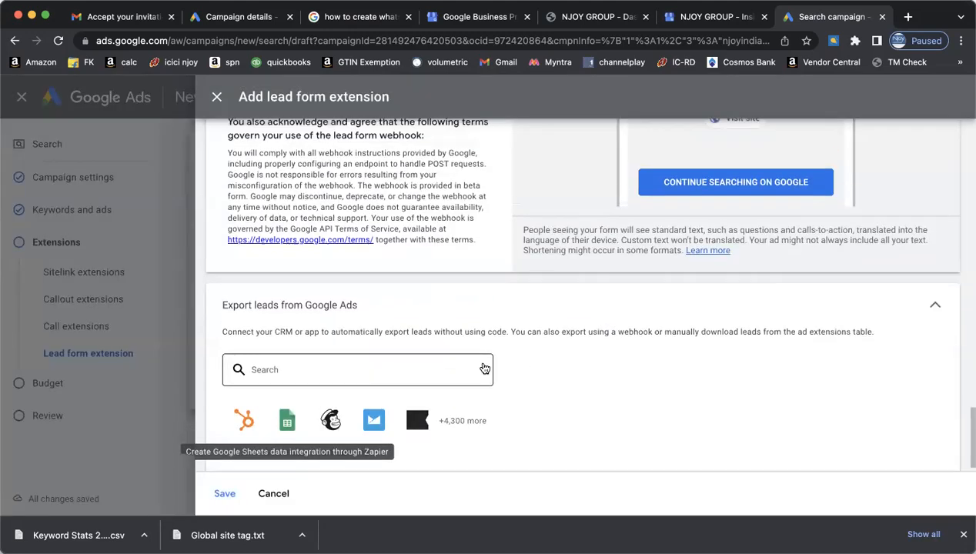
{"action": "scroll", "coordinate": [482, 364], "scroll_direction": "up", "scroll_amount": 10}
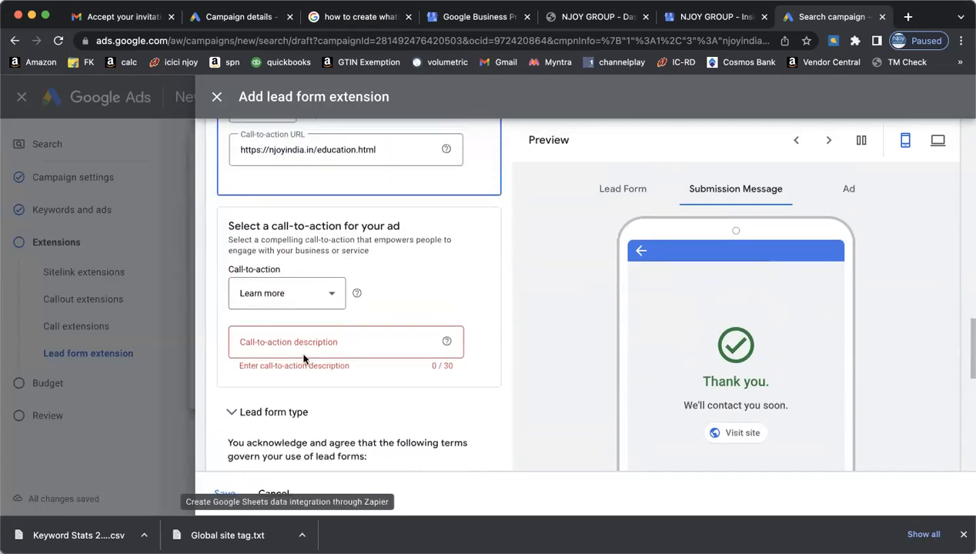
{"action": "left_click", "coordinate": [302, 339]}
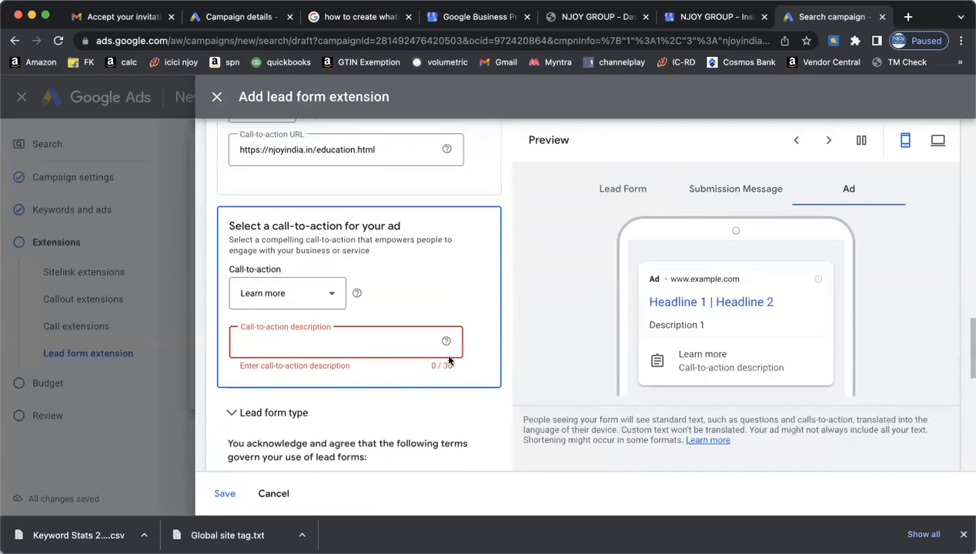
{"action": "mouse_move", "coordinate": [448, 345]}
{"action": "scroll", "coordinate": [484, 311], "scroll_direction": "up", "scroll_amount": 5}
{"action": "scroll", "coordinate": [488, 311], "scroll_direction": "up", "scroll_amount": 5}
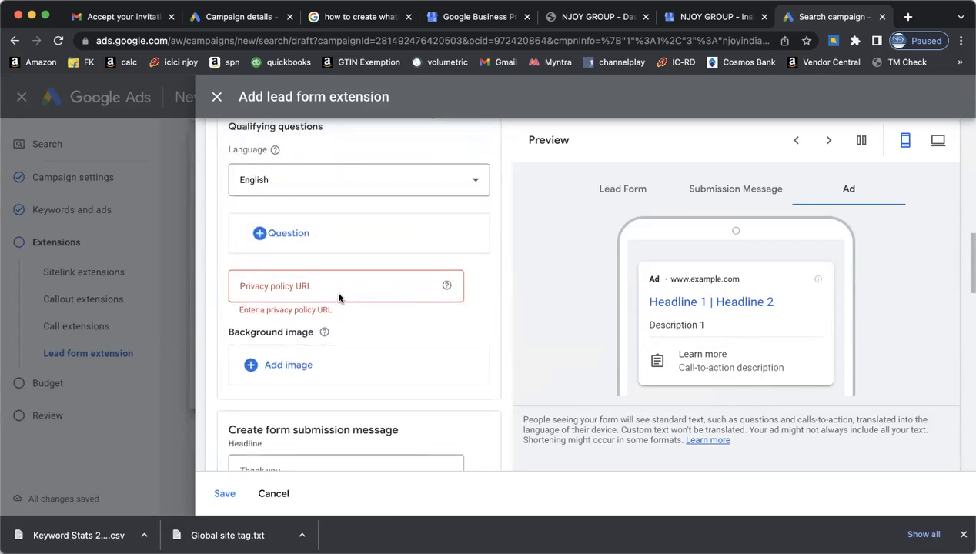
{"action": "left_click", "coordinate": [327, 287]}
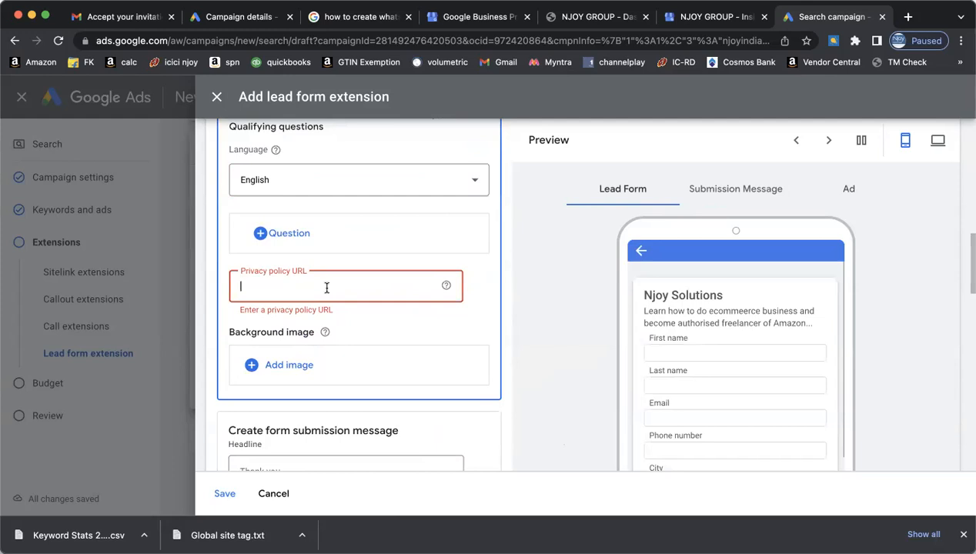
- Paste the education page URL as the privacy policy URL
{"action": "type", "text": "https://njoyindia.in/education.html"}
{"action": "scroll", "coordinate": [493, 323], "scroll_direction": "down", "scroll_amount": 1}
{"action": "scroll", "coordinate": [493, 323], "scroll_direction": "down", "scroll_amount": 4}
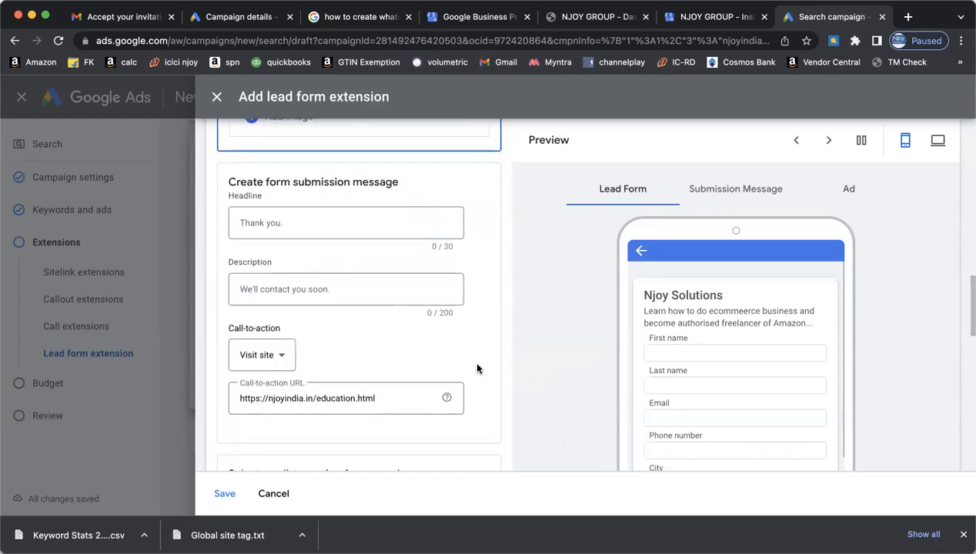
{"action": "scroll", "coordinate": [477, 360], "scroll_direction": "down", "scroll_amount": 3}
{"action": "scroll", "coordinate": [477, 369], "scroll_direction": "down", "scroll_amount": 2}
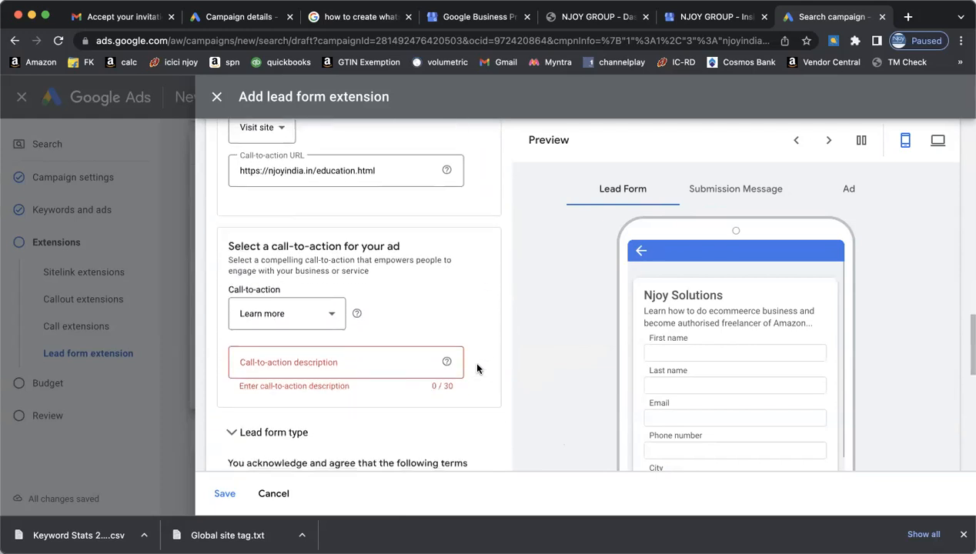
- Set the ad call-to-action to Join now with description 'Get Best Training of ECommerce'
{"action": "left_click", "coordinate": [338, 306]}
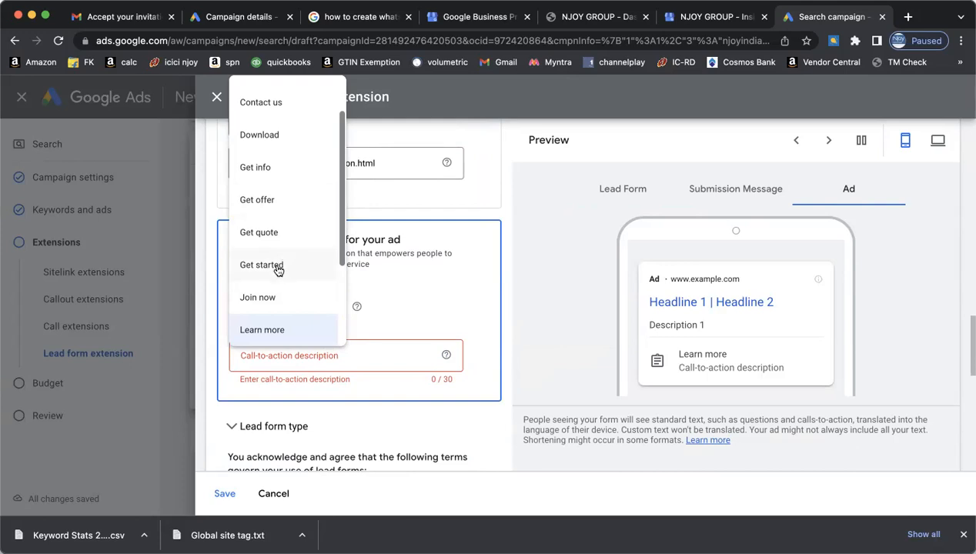
{"action": "left_click", "coordinate": [265, 299]}
{"action": "left_click", "coordinate": [333, 353]}
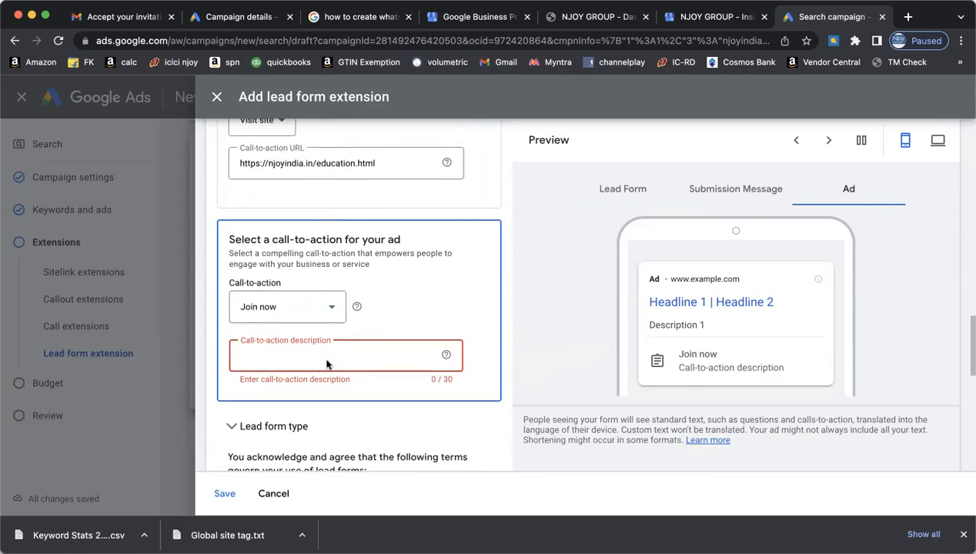
{"action": "type", "text": "Get Best"}
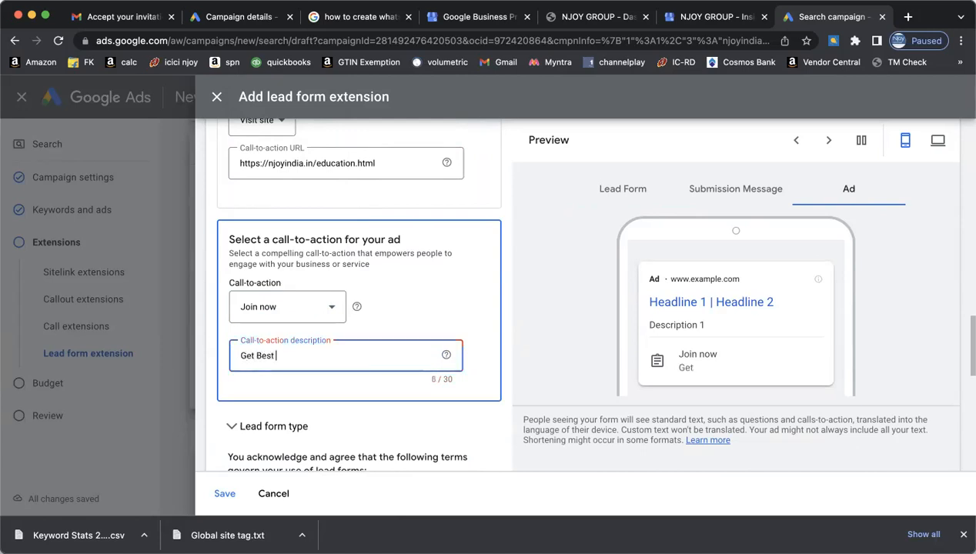
{"action": "type", "text": " Train"}
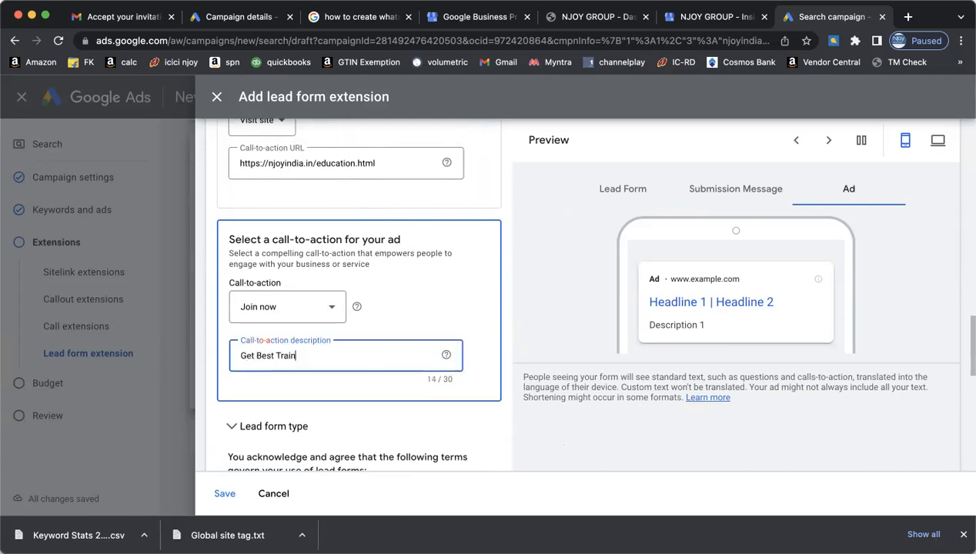
{"action": "type", "text": "ing of"}
{"action": "key", "text": "BackSpace"}
{"action": "type", "text": "of E-Commerce"}
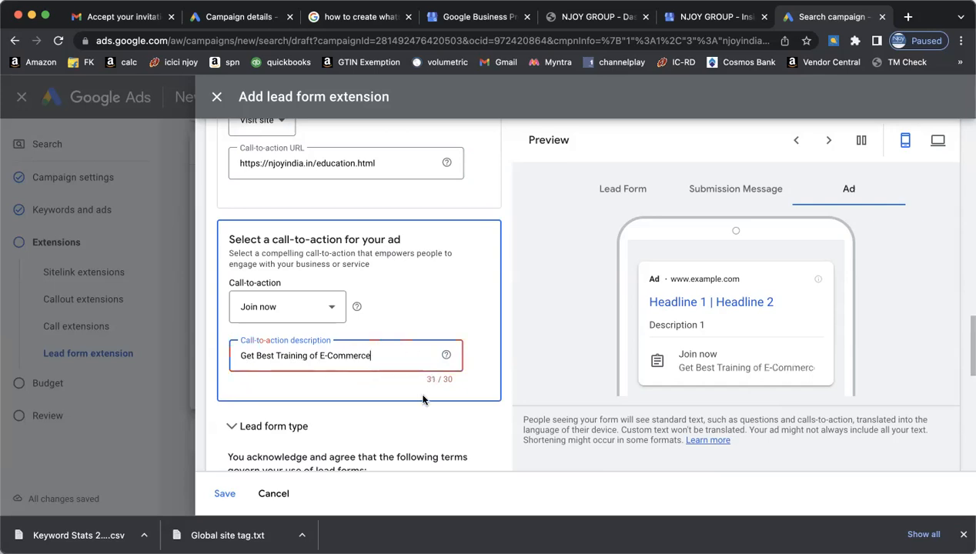
{"action": "key", "text": "Left"}
{"action": "key", "text": "Left"}
{"action": "key", "text": "Left"}
{"action": "key", "text": "Left"}
{"action": "key", "text": "BackSpace"}
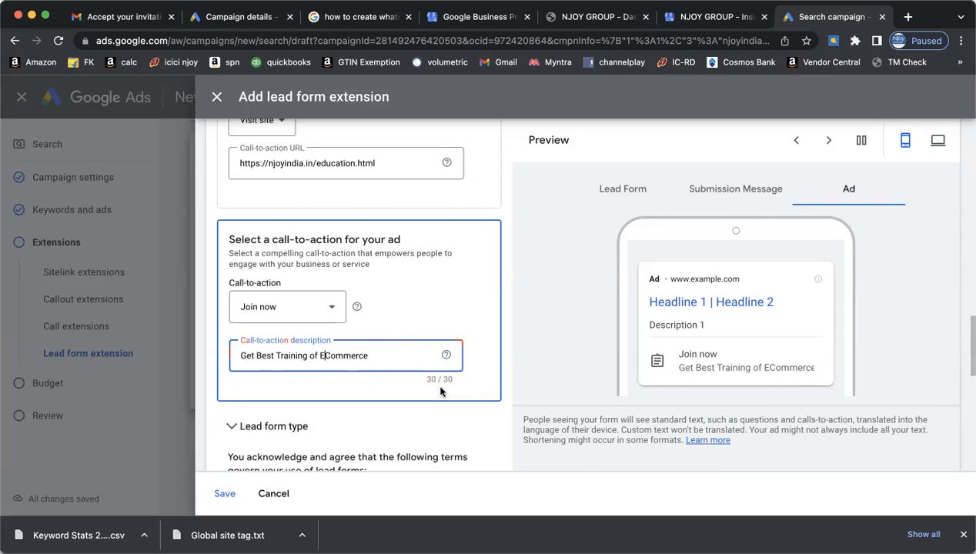
{"action": "scroll", "coordinate": [478, 408], "scroll_direction": "down", "scroll_amount": 10}
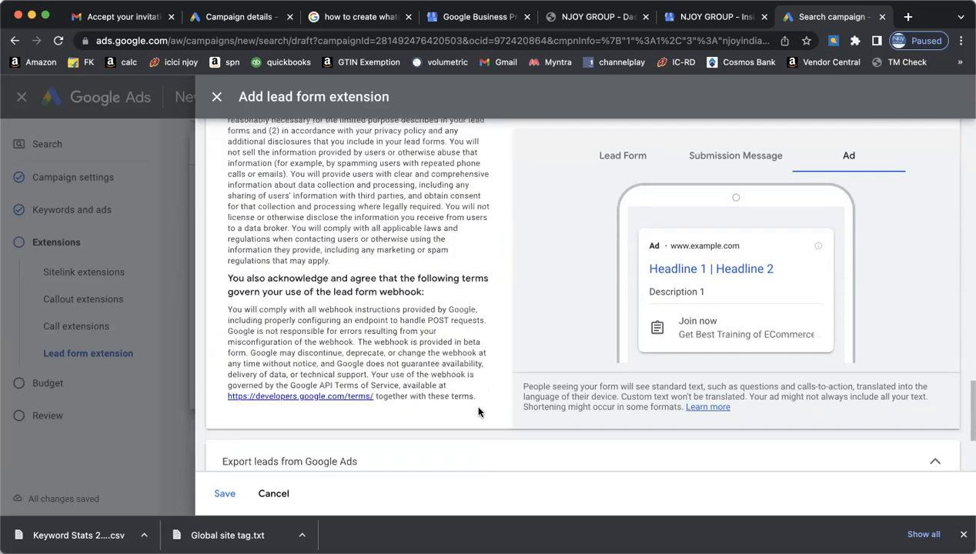
{"action": "scroll", "coordinate": [478, 412], "scroll_direction": "down", "scroll_amount": 5}
- Abandon the Zapier Google Sheets link and save the Ecommerce Training lead form
{"action": "left_click", "coordinate": [288, 402]}
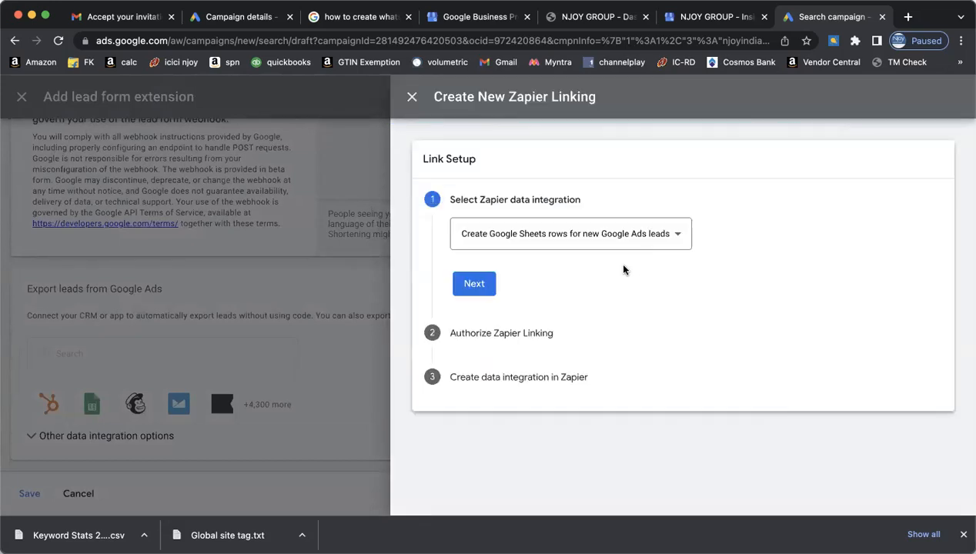
{"action": "left_click", "coordinate": [535, 243]}
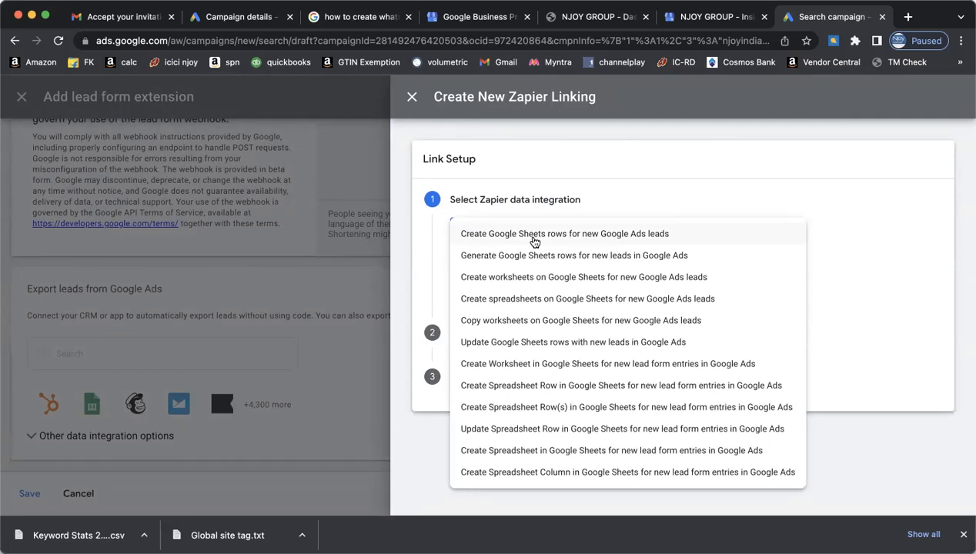
{"action": "left_click", "coordinate": [412, 96]}
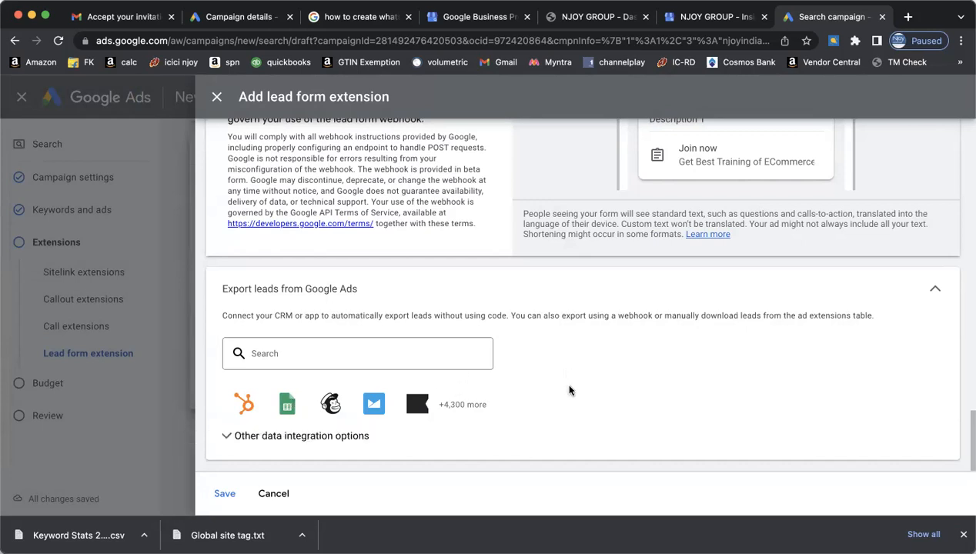
{"action": "left_click", "coordinate": [286, 402]}
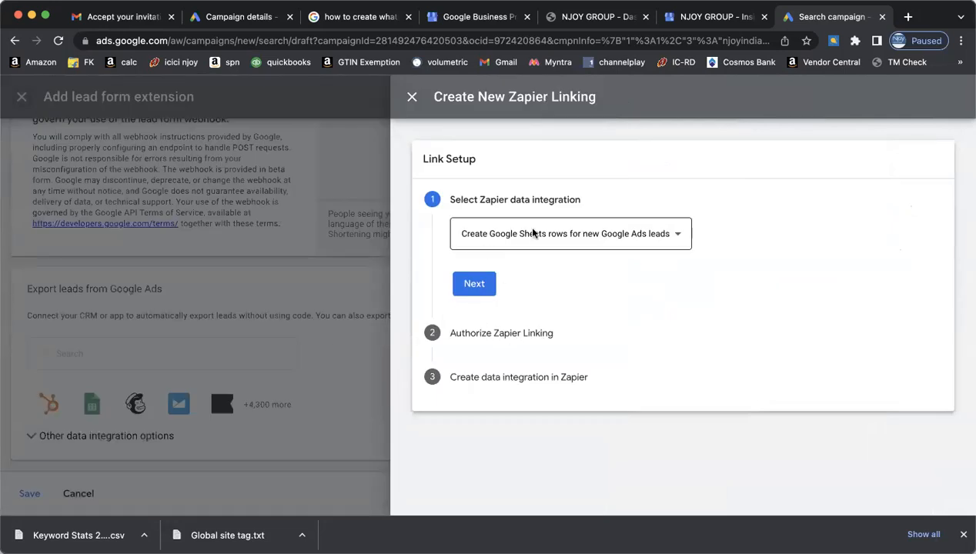
{"action": "left_click", "coordinate": [474, 284]}
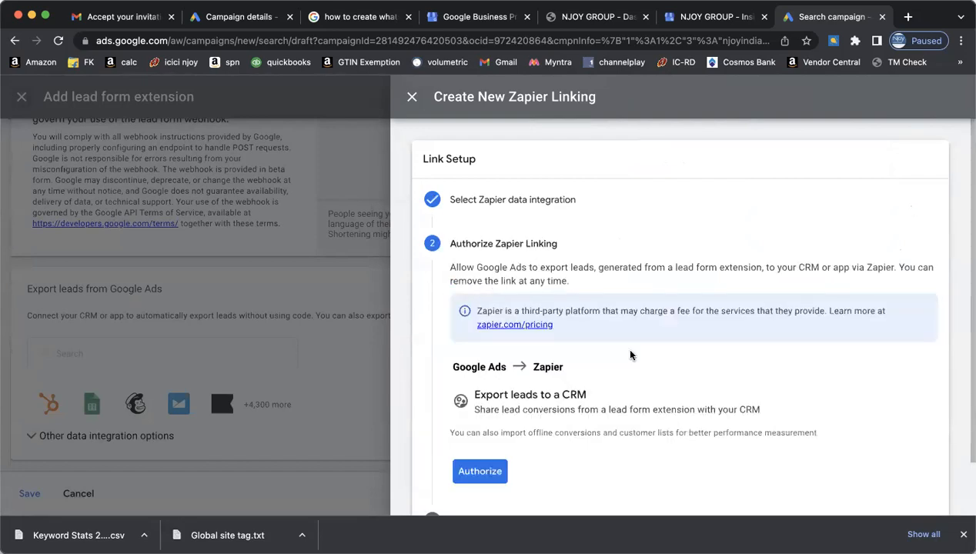
{"action": "scroll", "coordinate": [629, 355], "scroll_direction": "down", "scroll_amount": 2}
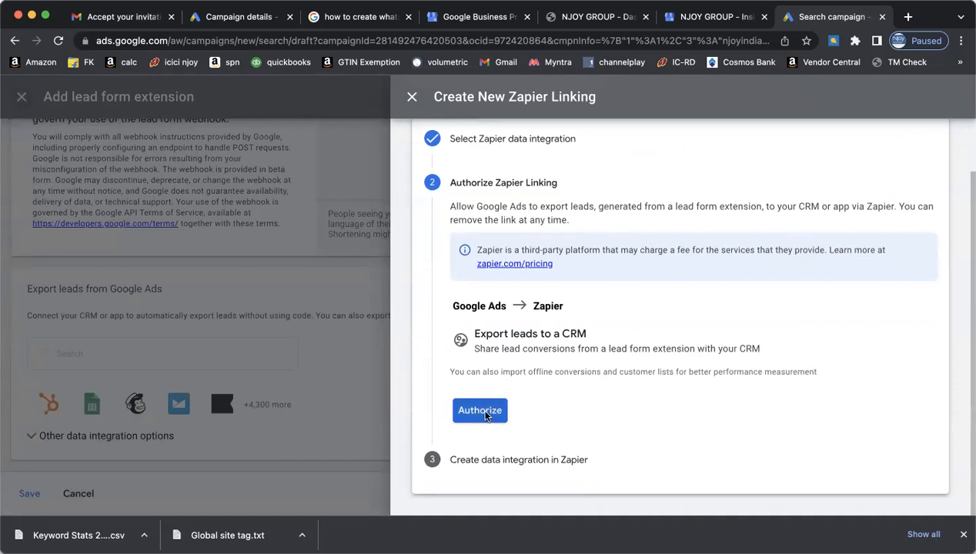
{"action": "scroll", "coordinate": [647, 362], "scroll_direction": "up", "scroll_amount": 2}
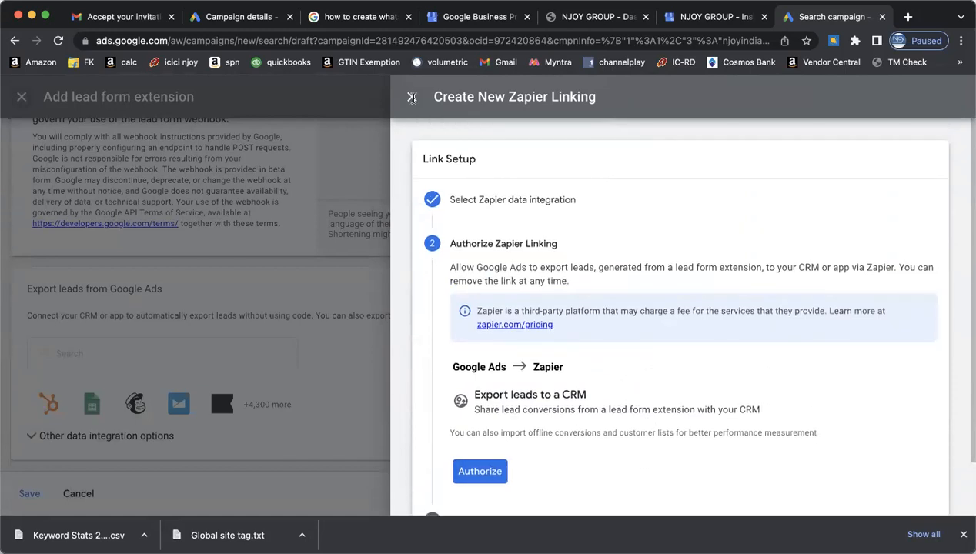
{"action": "left_click", "coordinate": [412, 96]}
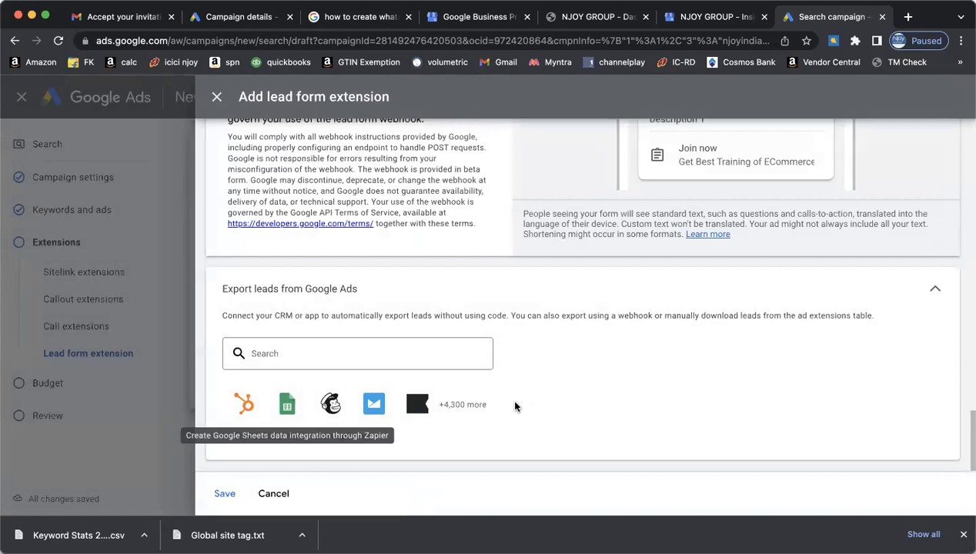
{"action": "left_click", "coordinate": [225, 494]}
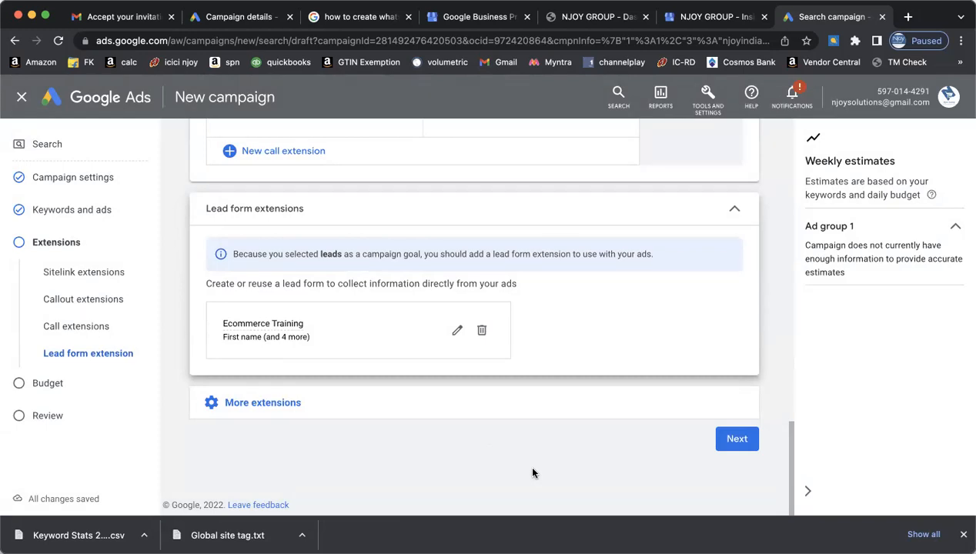
- Review the callouts, call extension and lead form, expand More extensions, and continue to Budget
{"action": "scroll", "coordinate": [532, 473], "scroll_direction": "up", "scroll_amount": 5}
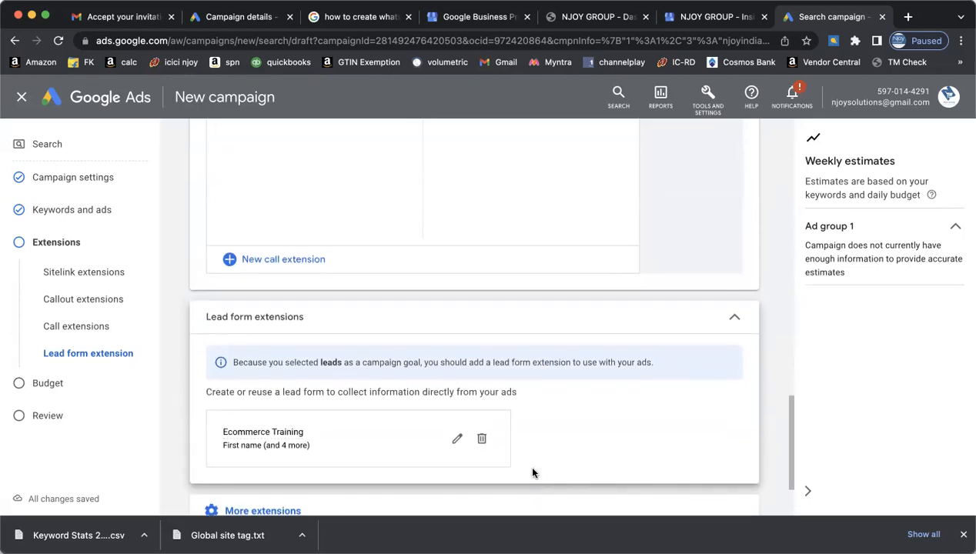
{"action": "scroll", "coordinate": [532, 472], "scroll_direction": "up", "scroll_amount": 4}
{"action": "scroll", "coordinate": [533, 473], "scroll_direction": "down", "scroll_amount": 7}
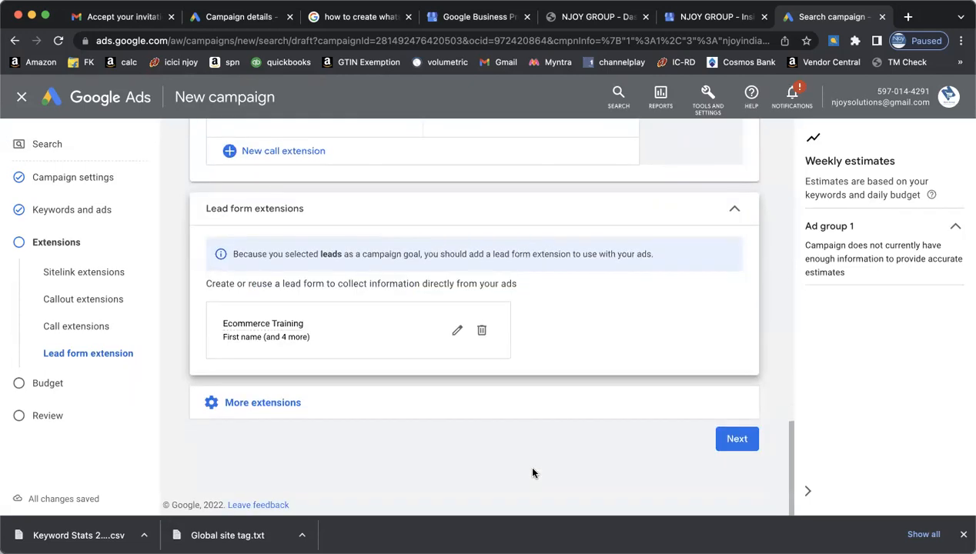
{"action": "scroll", "coordinate": [533, 473], "scroll_direction": "up", "scroll_amount": 3}
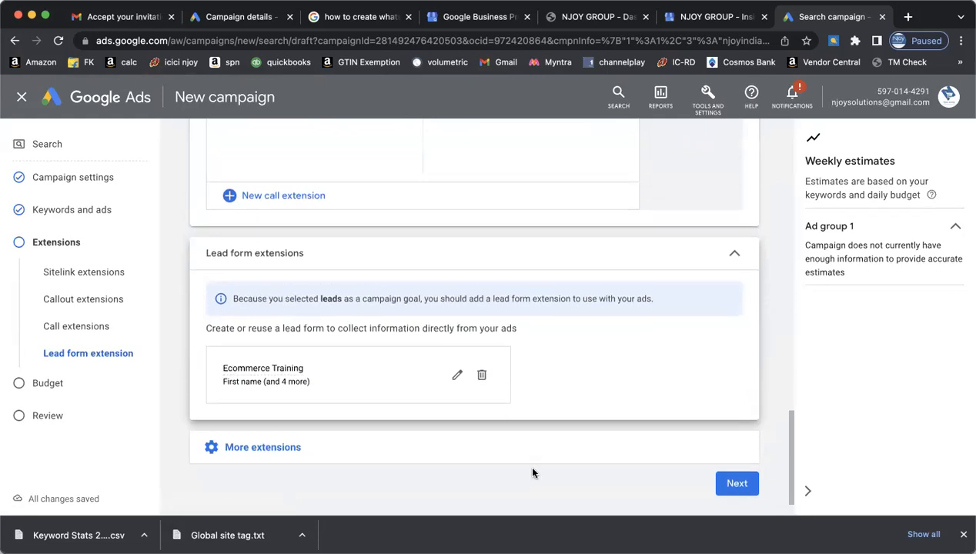
{"action": "scroll", "coordinate": [532, 473], "scroll_direction": "up", "scroll_amount": 10}
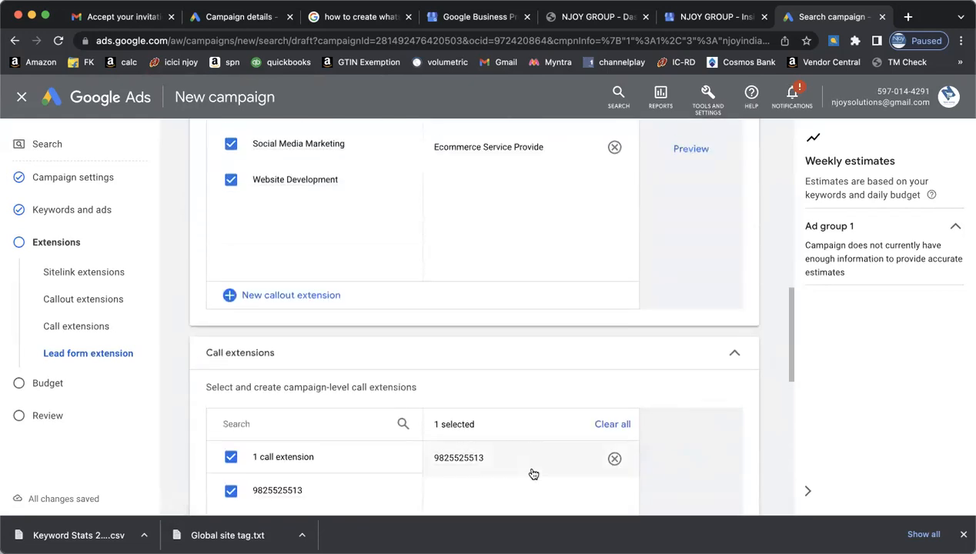
{"action": "scroll", "coordinate": [532, 474], "scroll_direction": "up", "scroll_amount": 6}
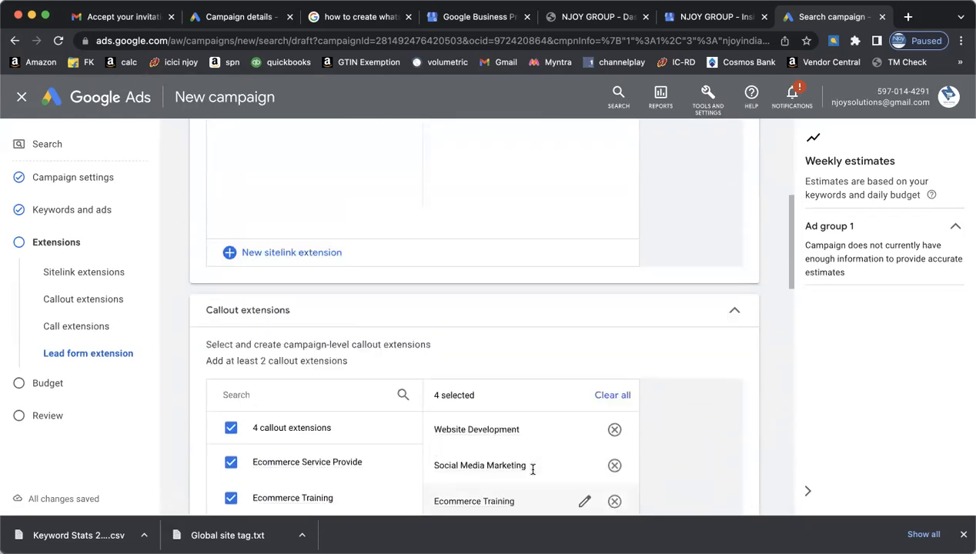
{"action": "scroll", "coordinate": [533, 472], "scroll_direction": "down", "scroll_amount": 15}
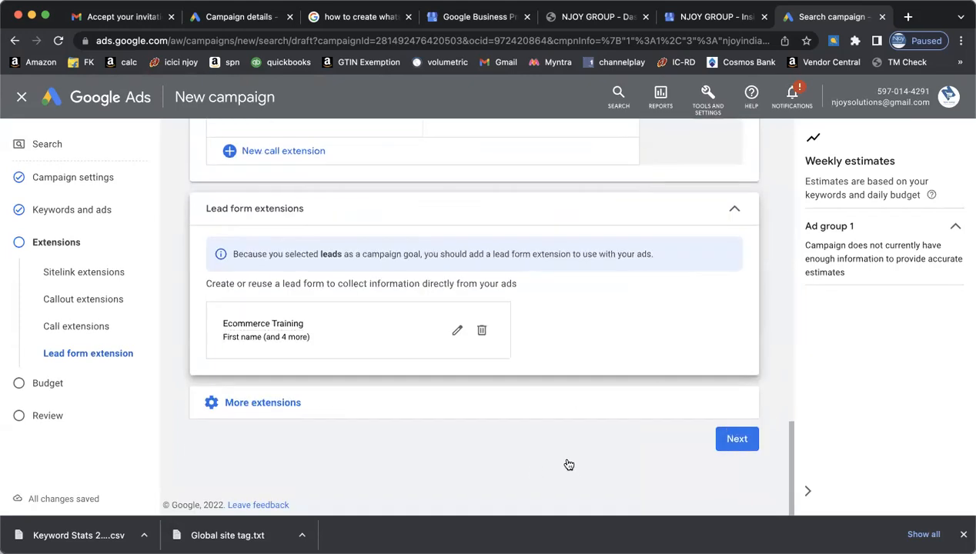
{"action": "left_click", "coordinate": [524, 410]}
{"action": "scroll", "coordinate": [583, 434], "scroll_direction": "down", "scroll_amount": 3}
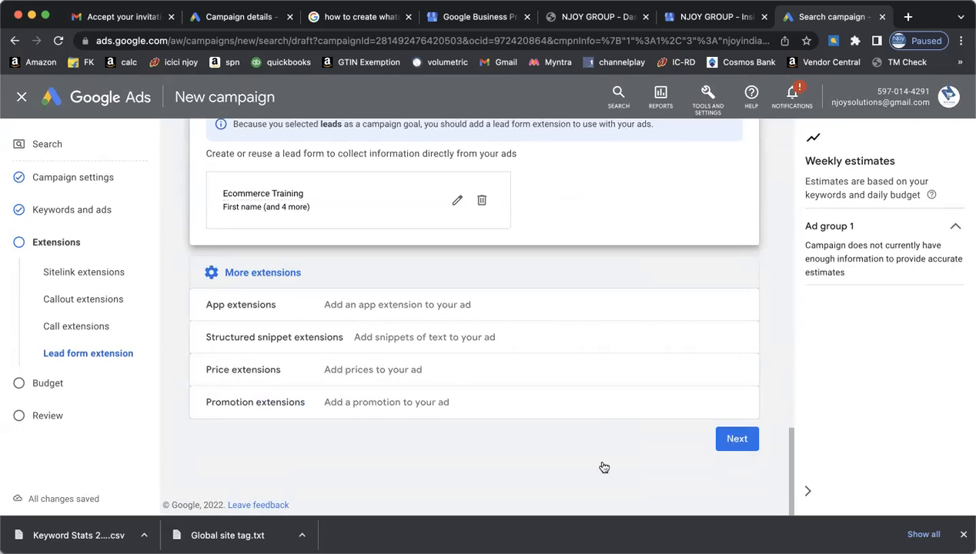
{"action": "left_click", "coordinate": [737, 438]}
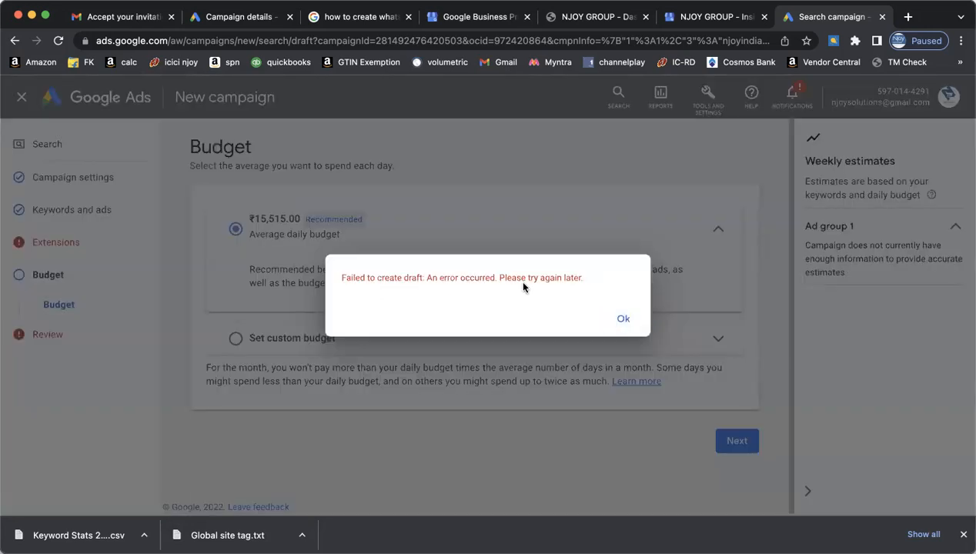
- Dismiss the draft error, keep the recommended ₹15,515.00 daily budget, and return to Keywords and ads
{"action": "left_click", "coordinate": [623, 318]}
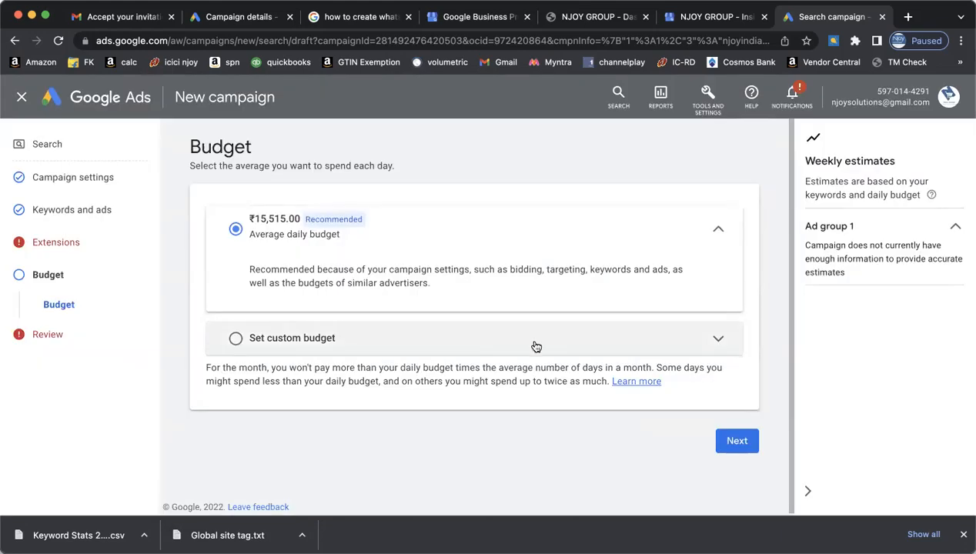
{"action": "left_click", "coordinate": [535, 345]}
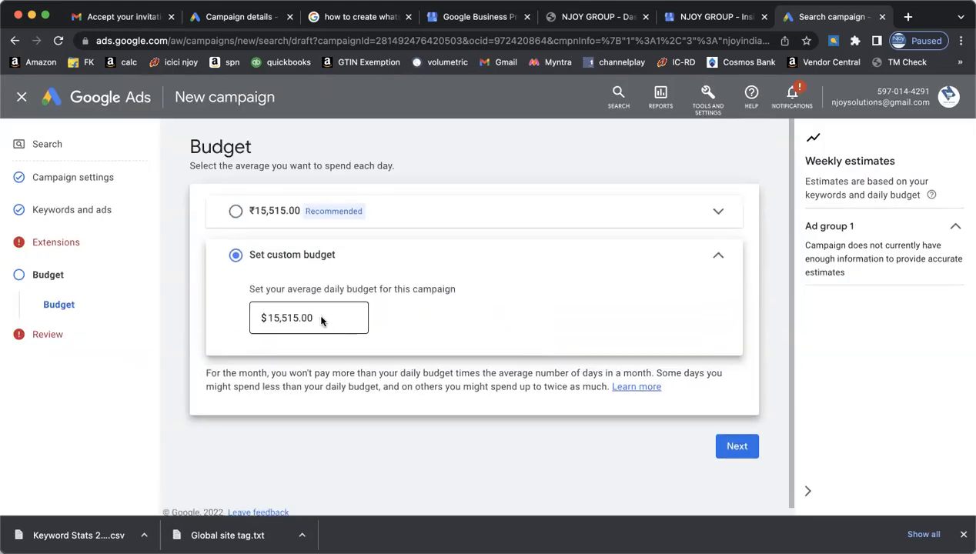
{"action": "left_click", "coordinate": [279, 322]}
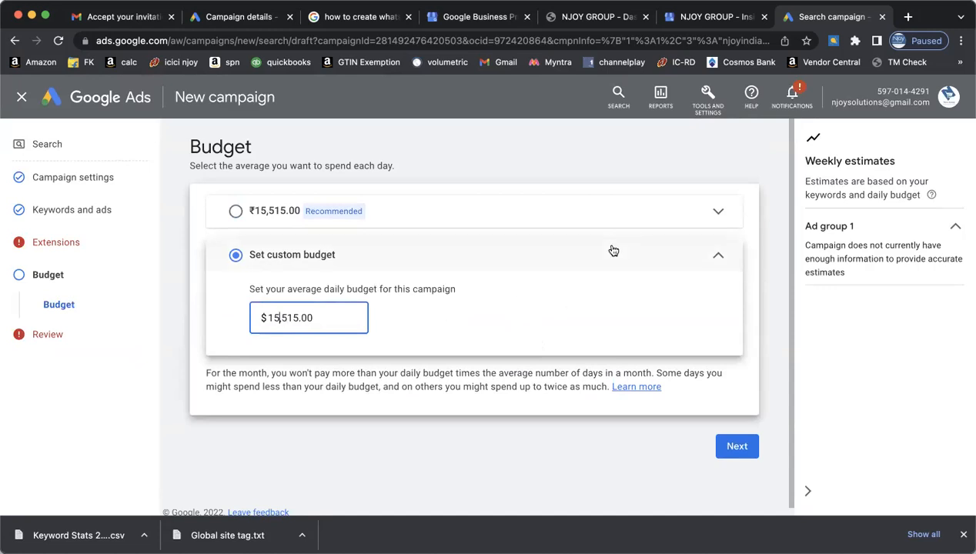
{"action": "key", "text": "BackSpace"}
{"action": "key", "text": "BackSpace"}
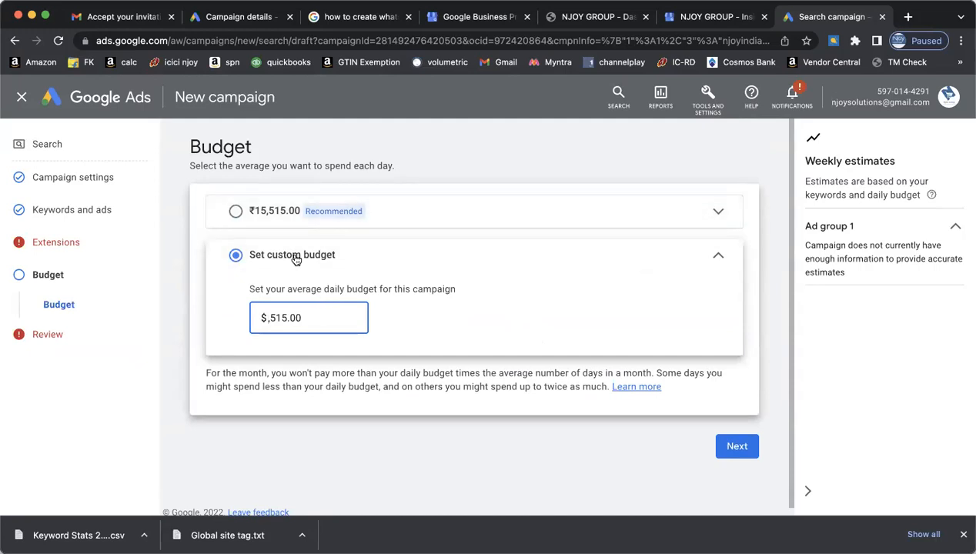
{"action": "left_click", "coordinate": [236, 211]}
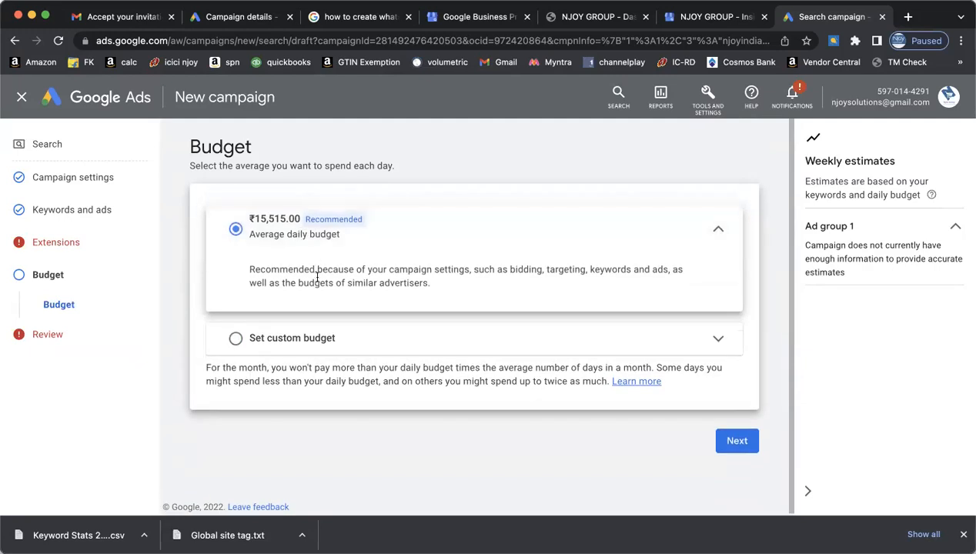
{"action": "left_click", "coordinate": [312, 338]}
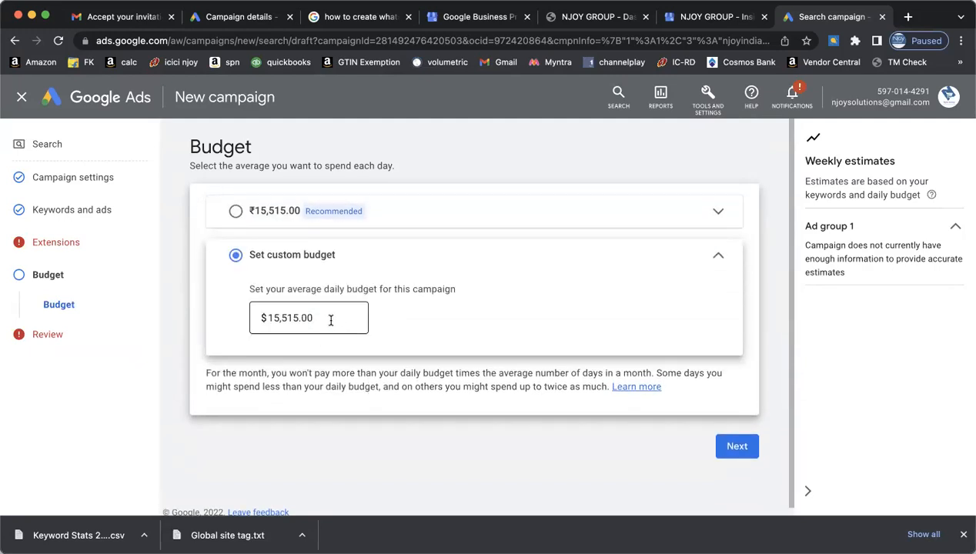
{"action": "left_click", "coordinate": [331, 321]}
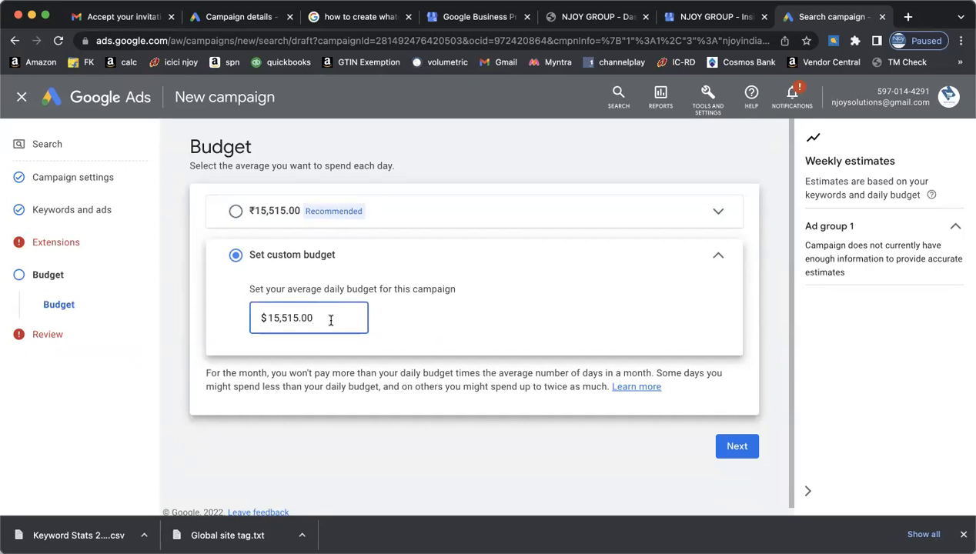
{"action": "left_click", "coordinate": [237, 213]}
{"action": "left_click", "coordinate": [335, 221]}
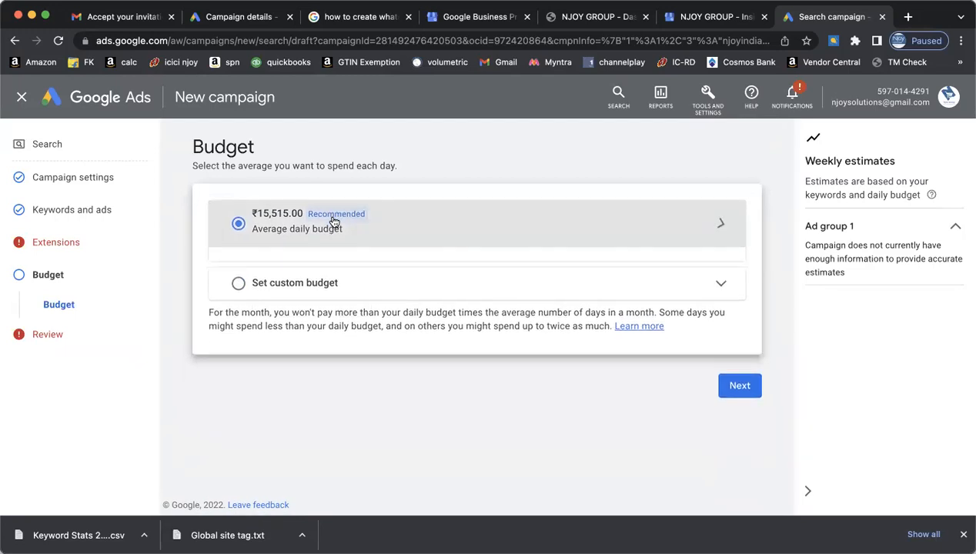
{"action": "left_click", "coordinate": [332, 221]}
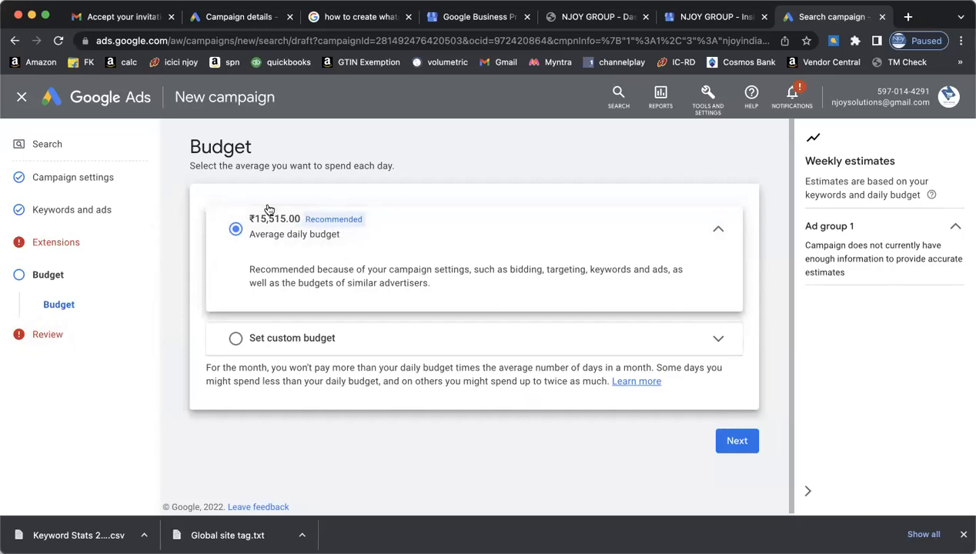
{"action": "left_click", "coordinate": [106, 211]}
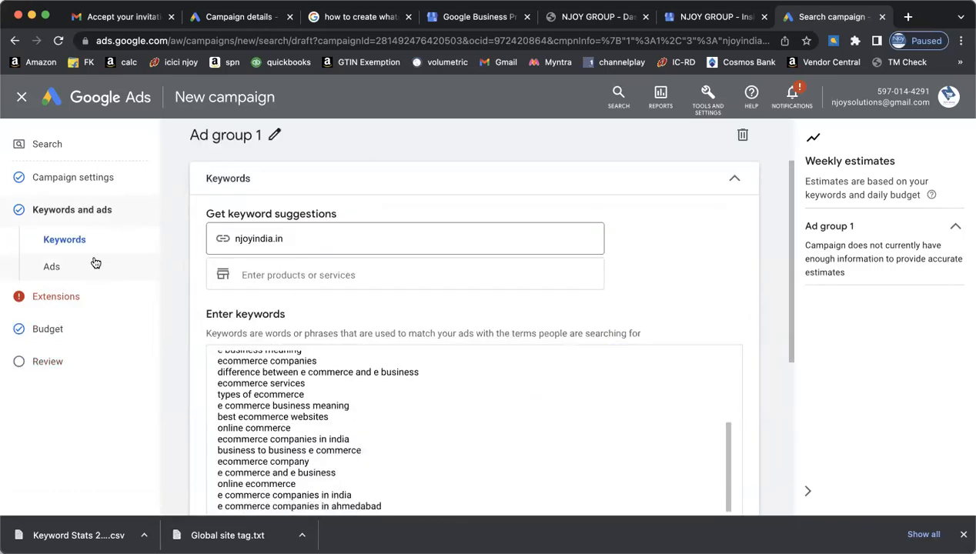
- Step through extensions to Budget, try a custom budget, then reselect the recommended budget
{"action": "scroll", "coordinate": [111, 233], "scroll_direction": "down", "scroll_amount": 5}
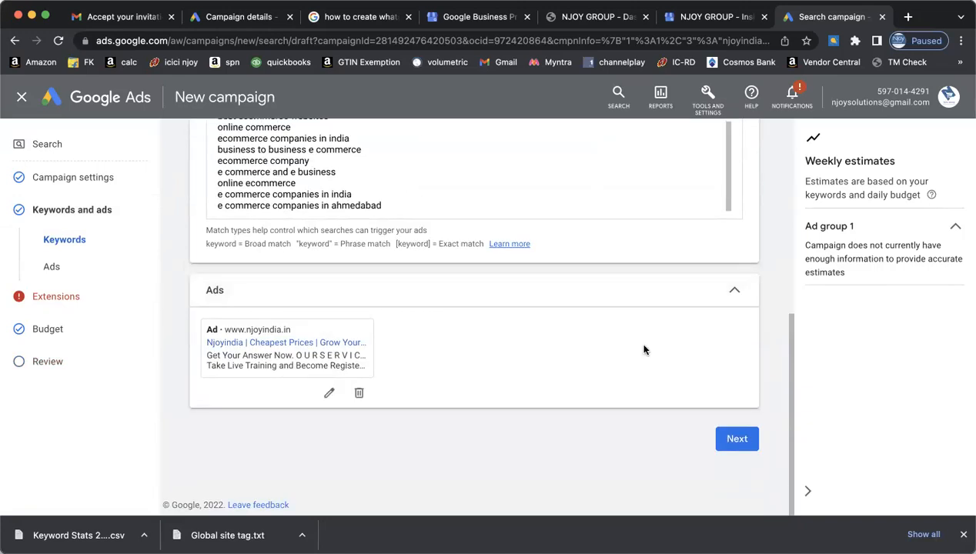
{"action": "scroll", "coordinate": [644, 346], "scroll_direction": "up", "scroll_amount": 3}
{"action": "scroll", "coordinate": [740, 343], "scroll_direction": "down", "scroll_amount": 3}
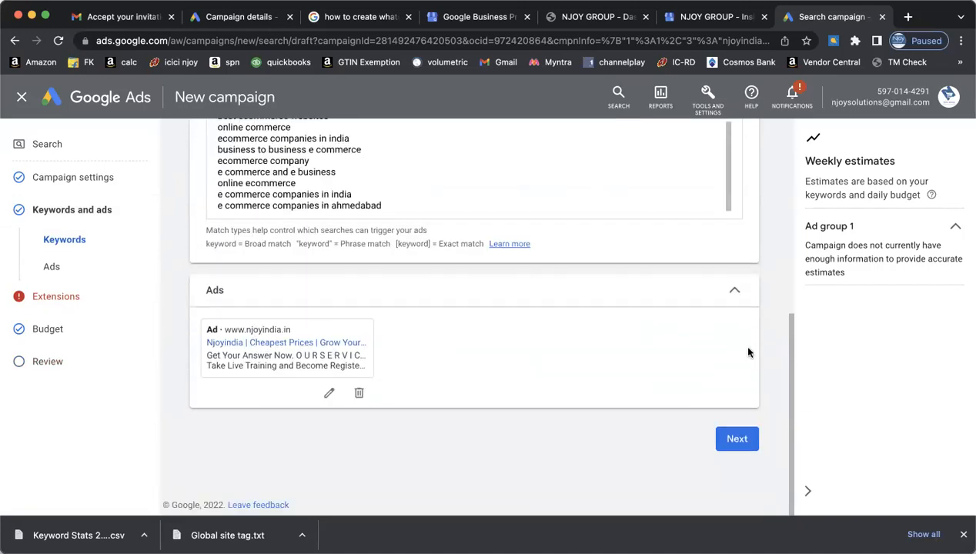
{"action": "left_click", "coordinate": [740, 438]}
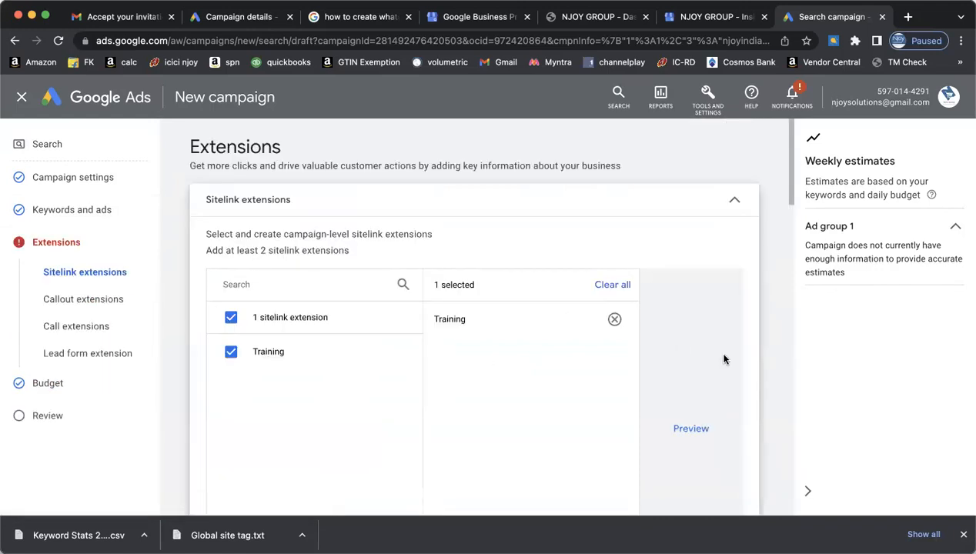
{"action": "scroll", "coordinate": [770, 378], "scroll_direction": "down", "scroll_amount": 5}
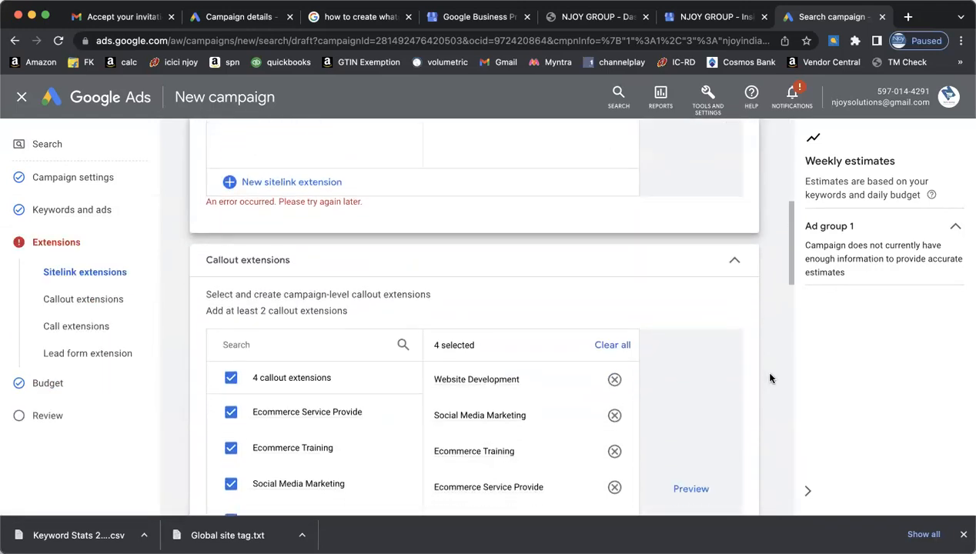
{"action": "scroll", "coordinate": [768, 420], "scroll_direction": "down", "scroll_amount": 5}
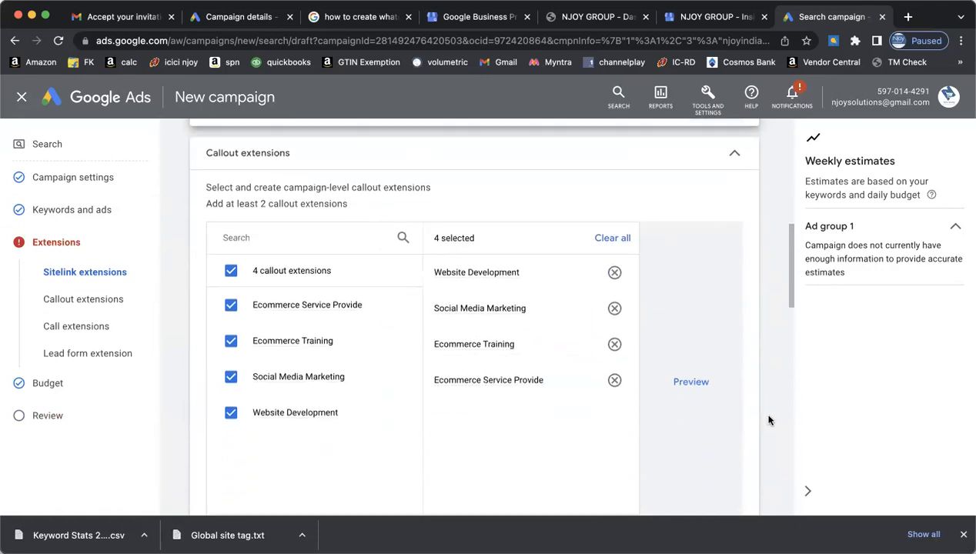
{"action": "scroll", "coordinate": [767, 417], "scroll_direction": "up", "scroll_amount": 3}
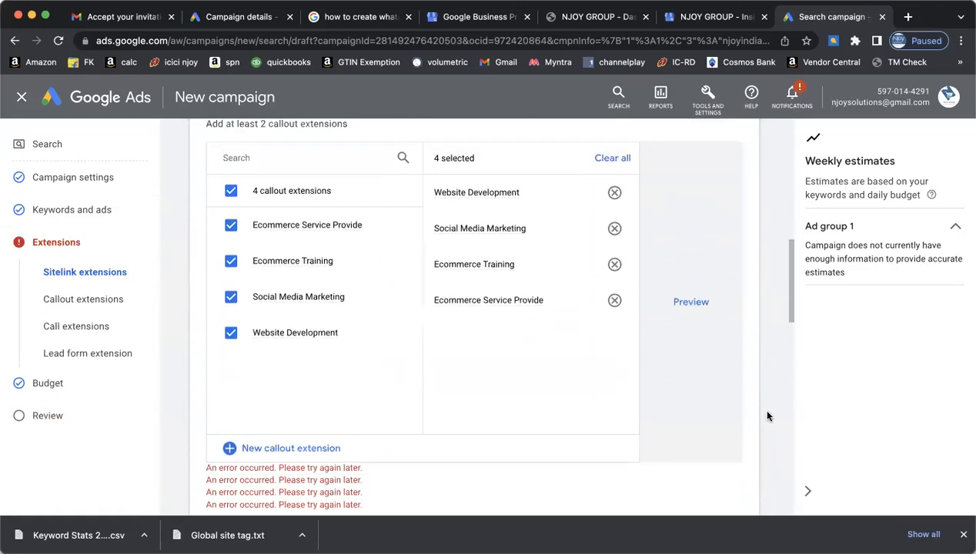
{"action": "scroll", "coordinate": [766, 417], "scroll_direction": "down", "scroll_amount": 1}
{"action": "scroll", "coordinate": [767, 417], "scroll_direction": "down", "scroll_amount": 1}
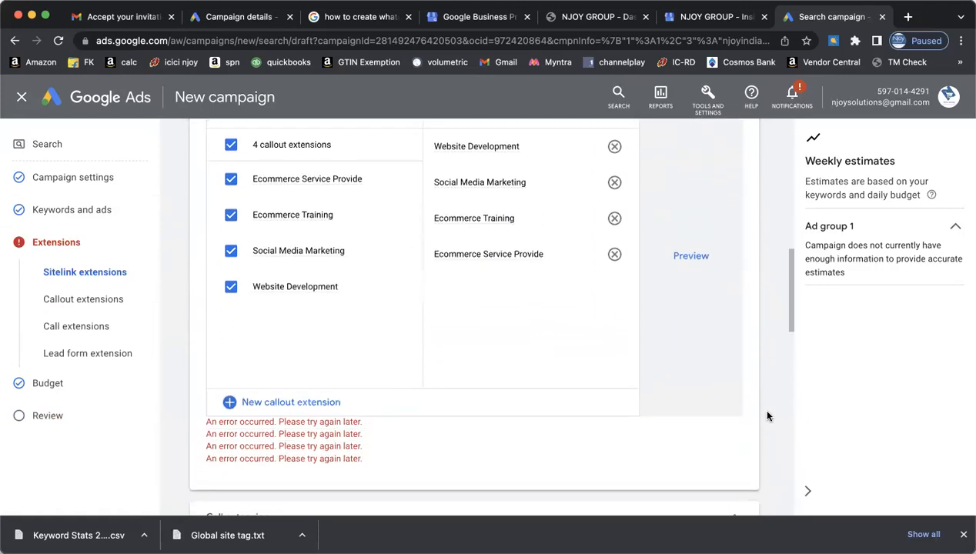
{"action": "scroll", "coordinate": [766, 417], "scroll_direction": "down", "scroll_amount": 5}
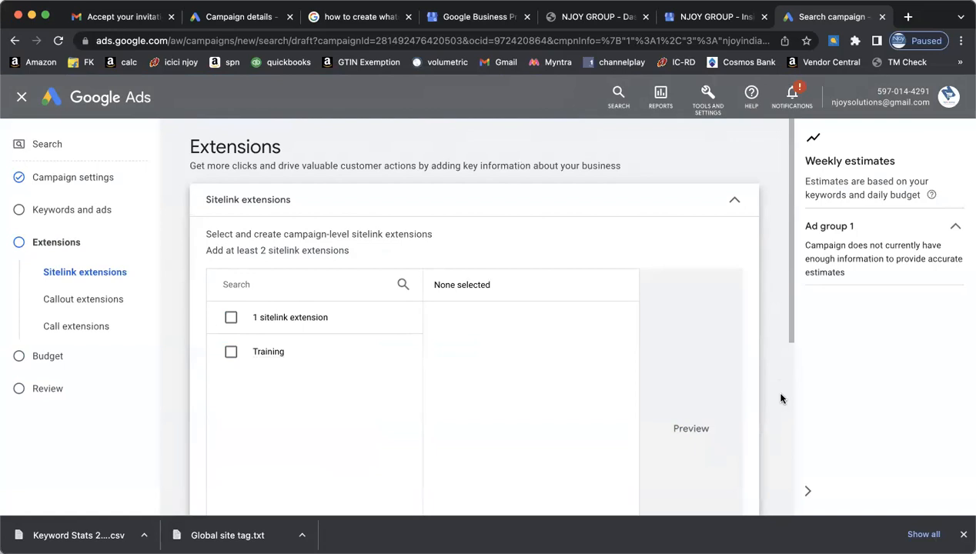
{"action": "scroll", "coordinate": [780, 398], "scroll_direction": "down", "scroll_amount": 5}
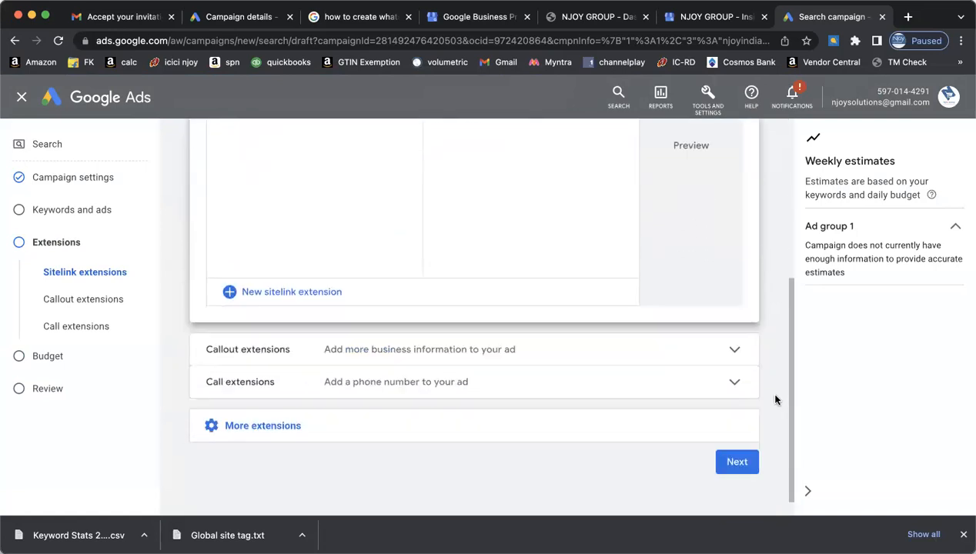
{"action": "left_click", "coordinate": [736, 439]}
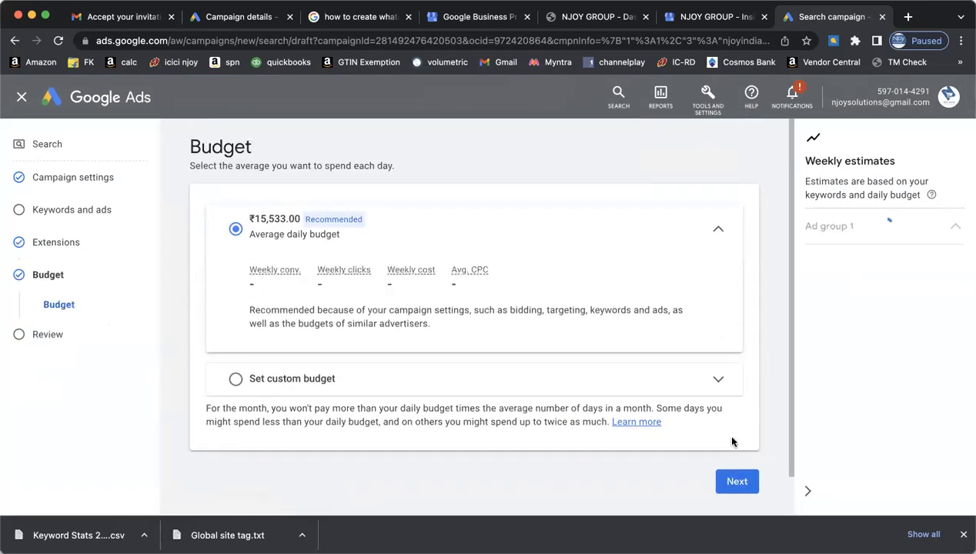
{"action": "left_click", "coordinate": [380, 385]}
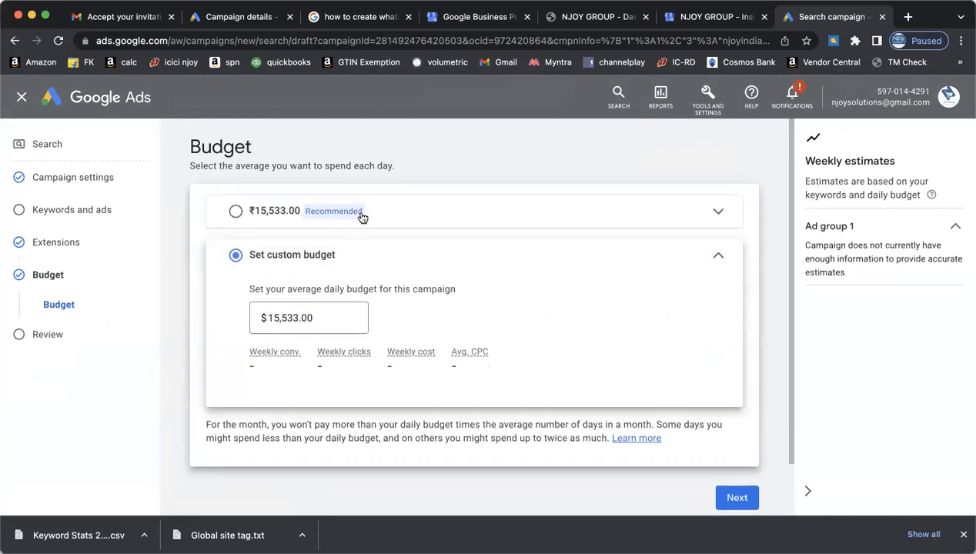
{"action": "left_click", "coordinate": [362, 216]}
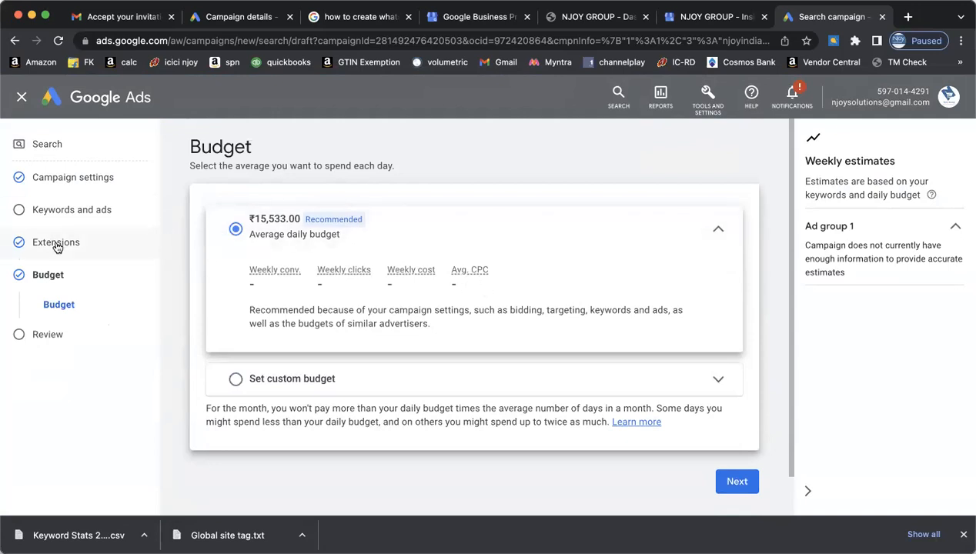
- Tick the Training sitelink in extensions, pass through Budget, and reopen Ad group 1 keywords
{"action": "left_click", "coordinate": [70, 212]}
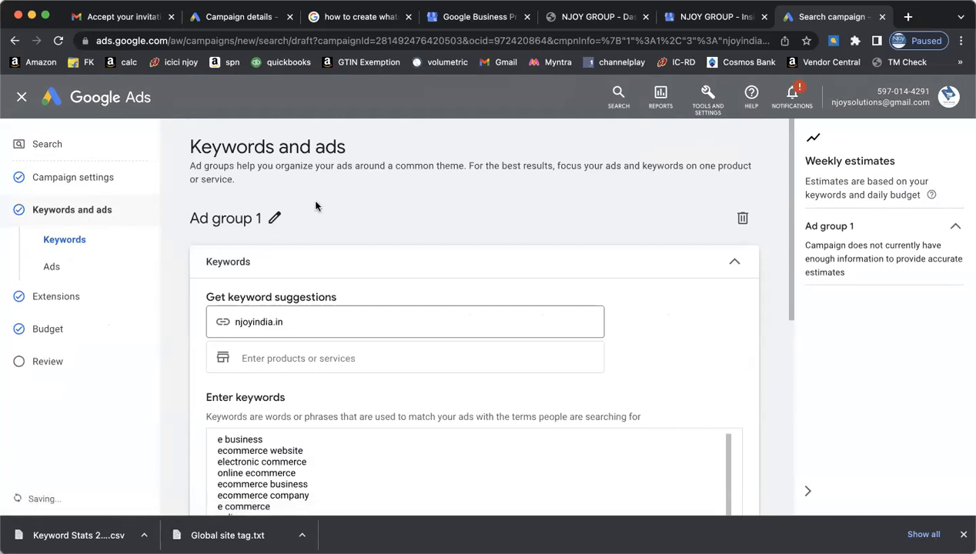
{"action": "scroll", "coordinate": [669, 281], "scroll_direction": "down", "scroll_amount": 3}
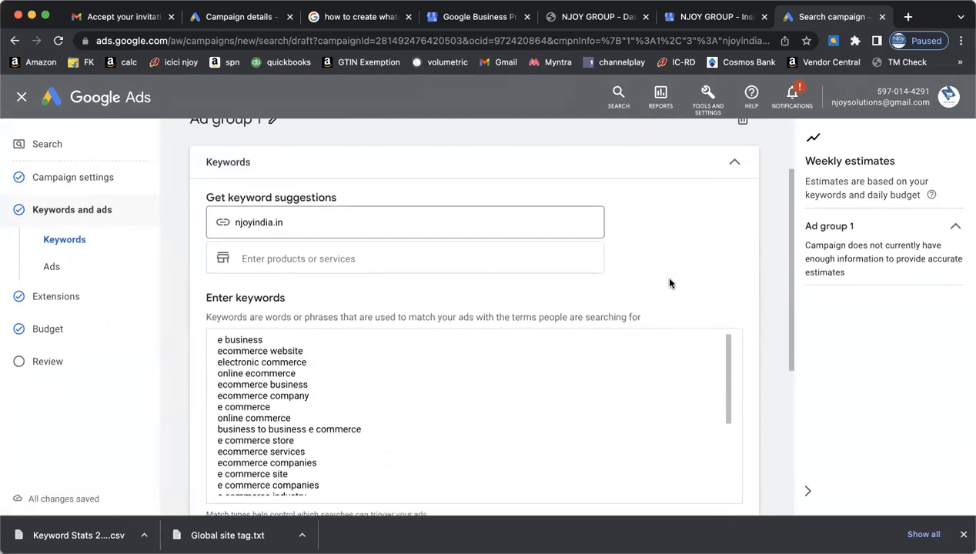
{"action": "scroll", "coordinate": [679, 301], "scroll_direction": "down", "scroll_amount": 1}
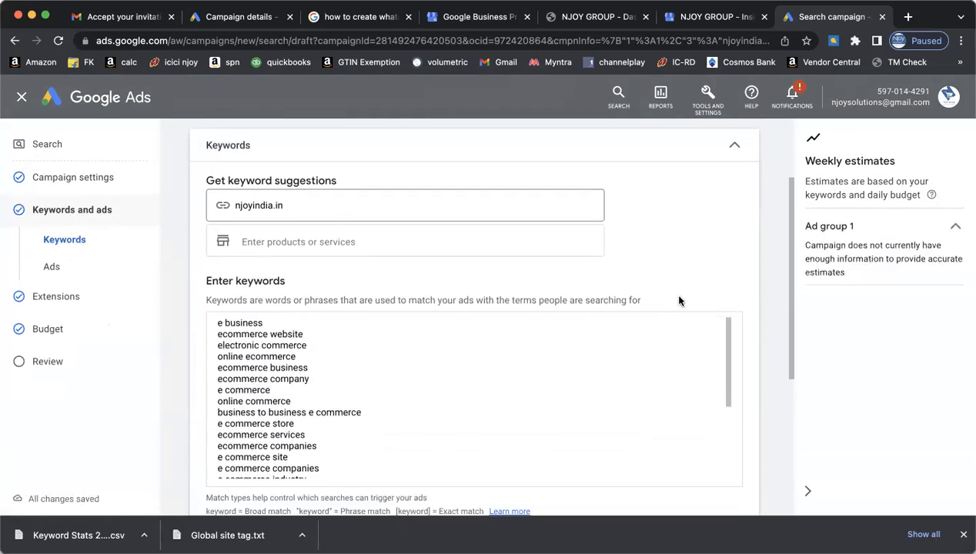
{"action": "scroll", "coordinate": [679, 300], "scroll_direction": "down", "scroll_amount": 7}
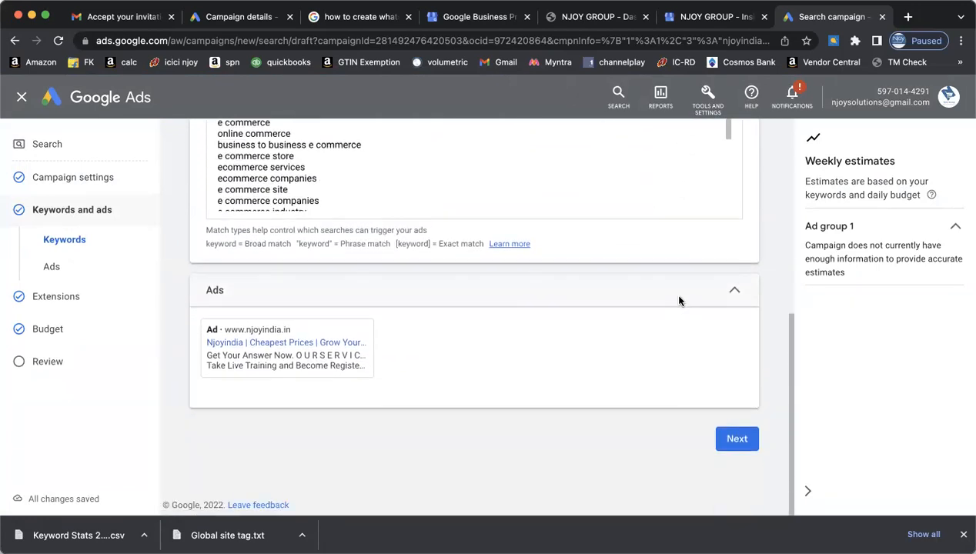
{"action": "left_click", "coordinate": [737, 438]}
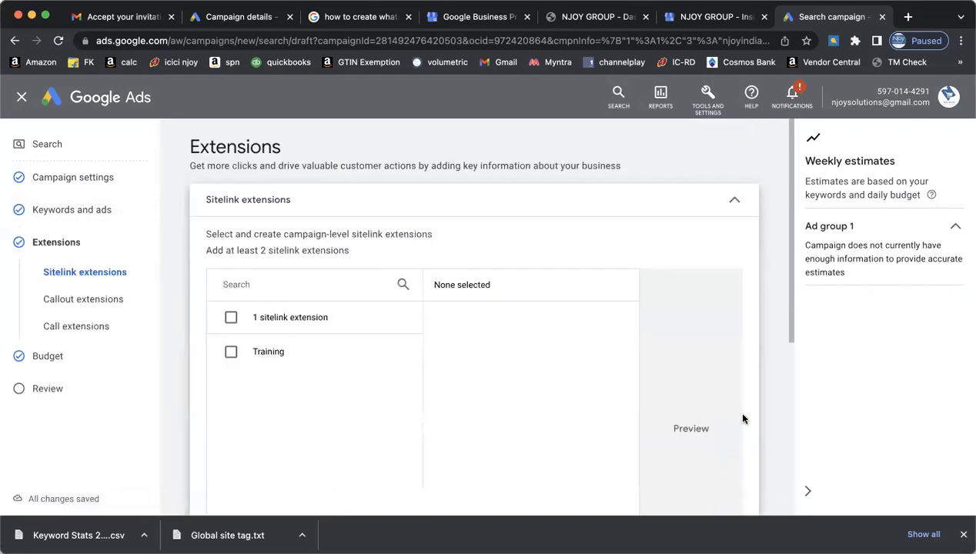
{"action": "left_click", "coordinate": [231, 351]}
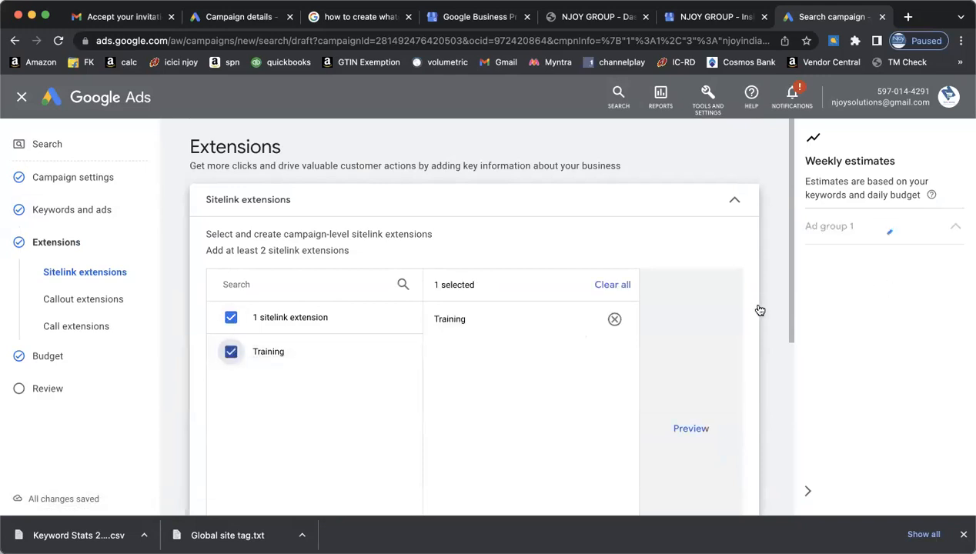
{"action": "scroll", "coordinate": [760, 311], "scroll_direction": "down", "scroll_amount": 1}
{"action": "scroll", "coordinate": [759, 310], "scroll_direction": "down", "scroll_amount": 5}
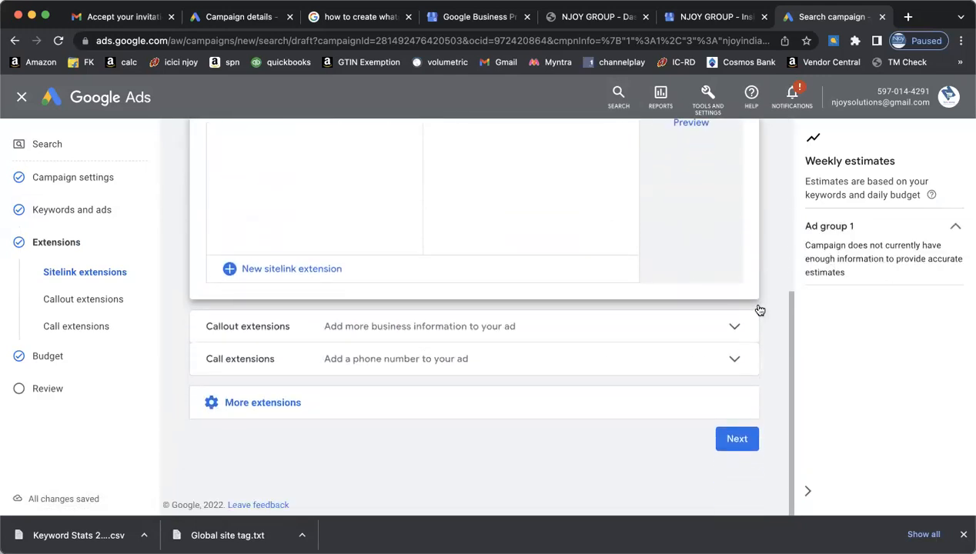
{"action": "left_click", "coordinate": [738, 438]}
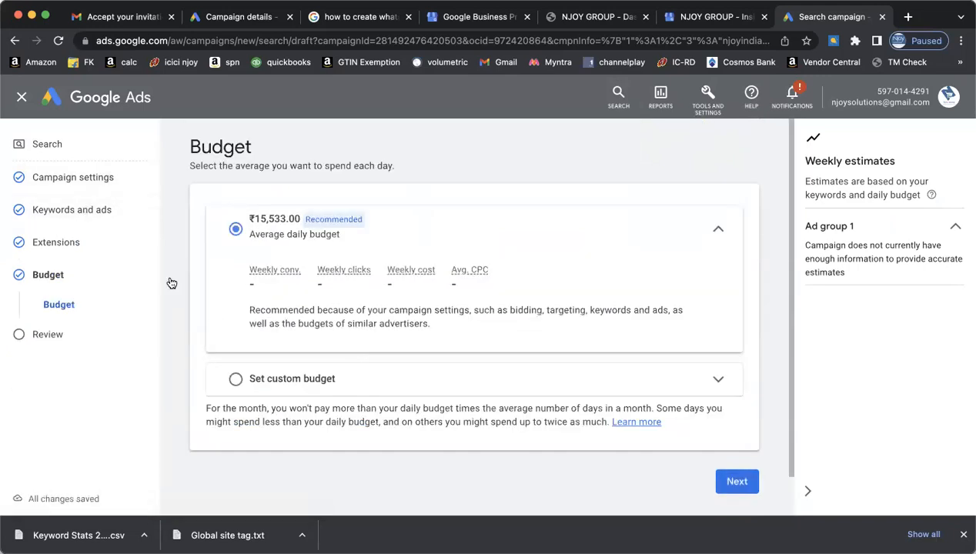
{"action": "left_click", "coordinate": [97, 210]}
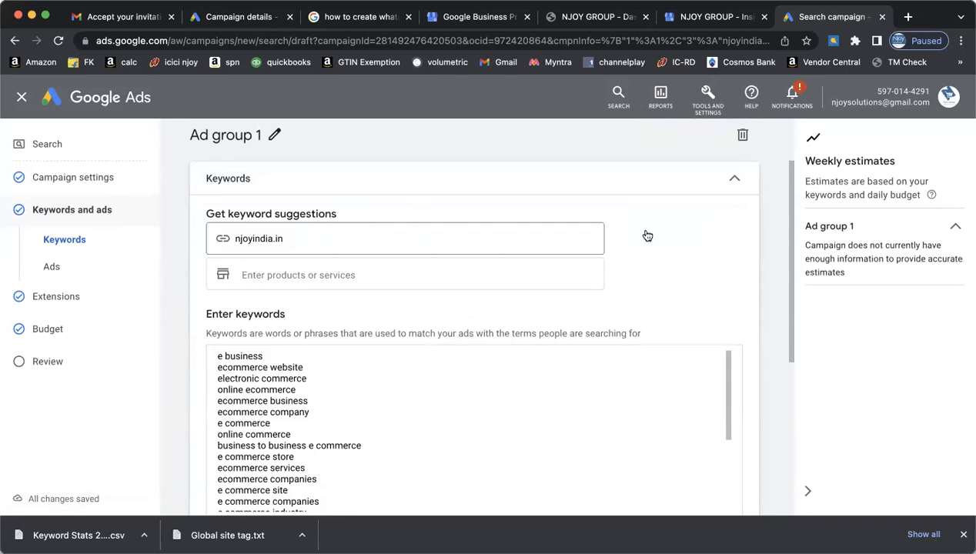
- Clear the ad group's existing keywords and paste in a previously copied keyword list
{"action": "left_click", "coordinate": [406, 401]}
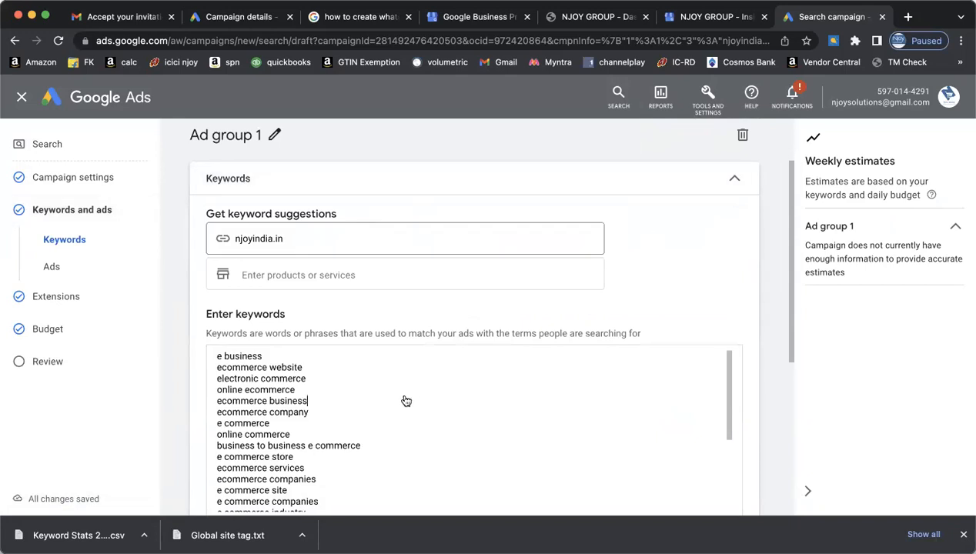
{"action": "scroll", "coordinate": [598, 328], "scroll_direction": "down", "scroll_amount": 5}
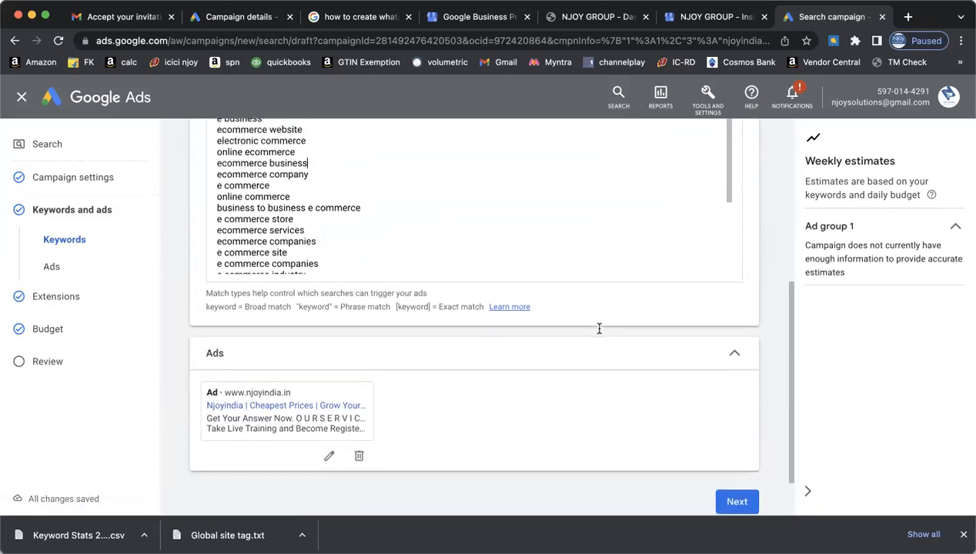
{"action": "scroll", "coordinate": [599, 329], "scroll_direction": "up", "scroll_amount": 2}
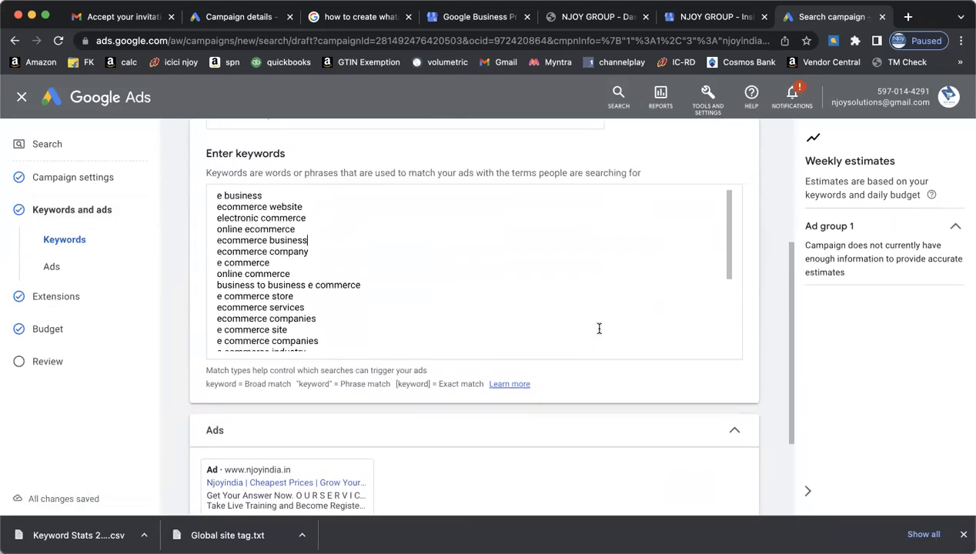
{"action": "scroll", "coordinate": [598, 328], "scroll_direction": "up", "scroll_amount": 1}
{"action": "left_click", "coordinate": [589, 330]}
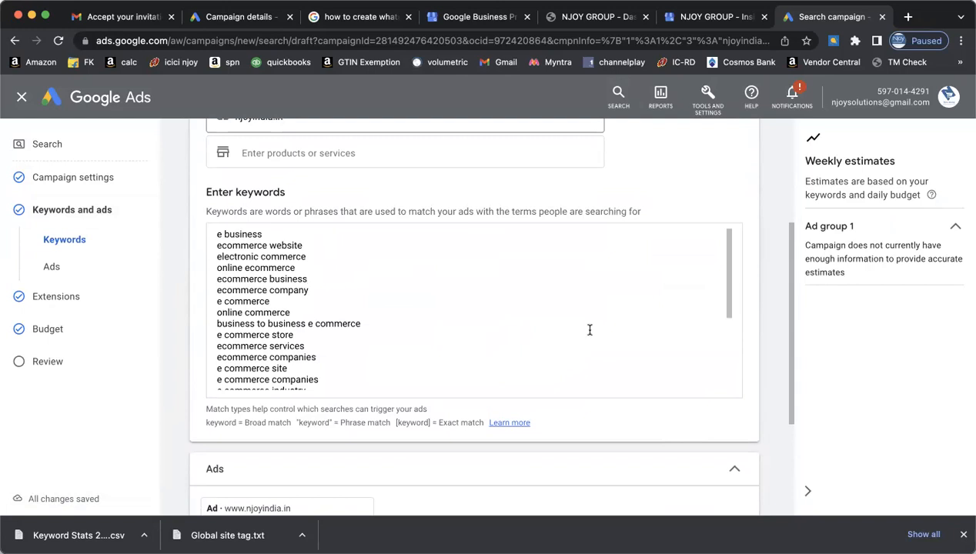
{"action": "key", "text": "super+a"}
{"action": "key", "text": "super+c"}
{"action": "key", "text": "BackSpace"}
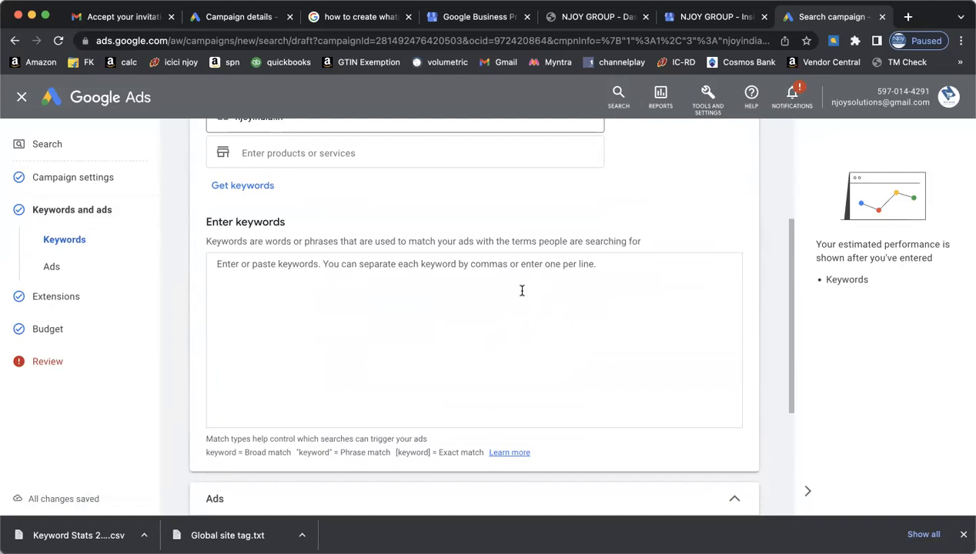
{"action": "key", "text": "super+v"}
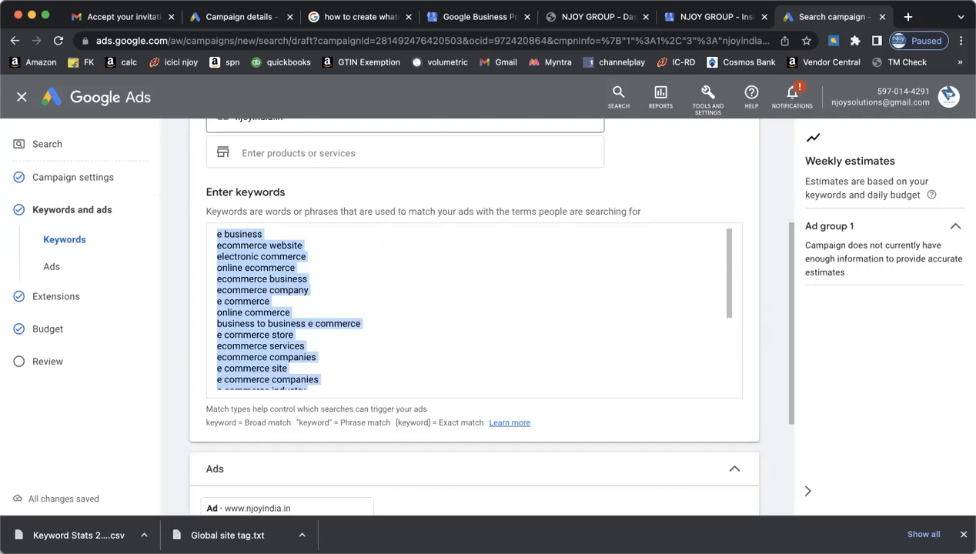
{"action": "key", "text": "Down"}
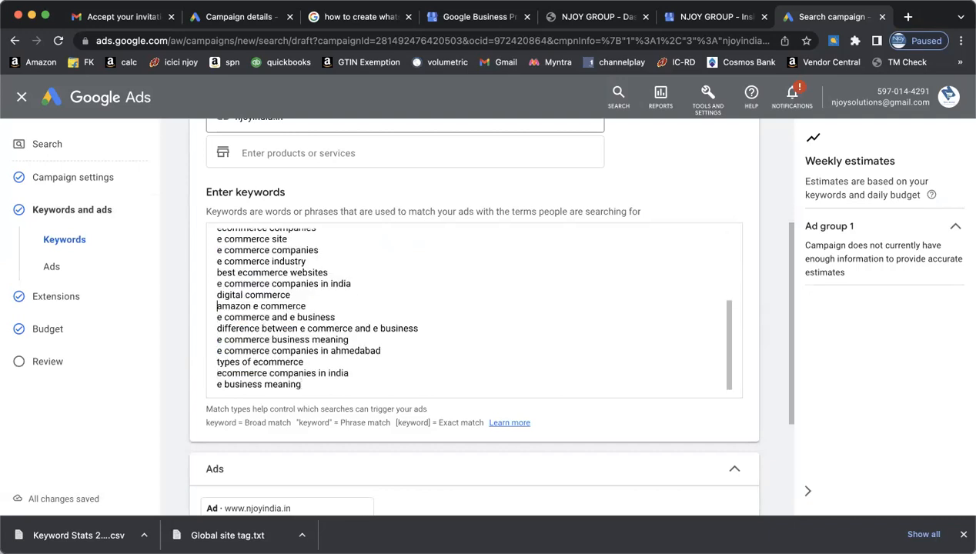
{"action": "key", "text": "Up"}
{"action": "key", "text": "Up"}
{"action": "key", "text": "Up"}
{"action": "key", "text": "Up"}
{"action": "key", "text": "Up"}
{"action": "key", "text": "Up"}
{"action": "key", "text": "Up"}
{"action": "key", "text": "Up"}
{"action": "key", "text": "Up"}
{"action": "key", "text": "Up"}
{"action": "key", "text": "Up"}
{"action": "key", "text": "Up"}
{"action": "key", "text": "Up"}
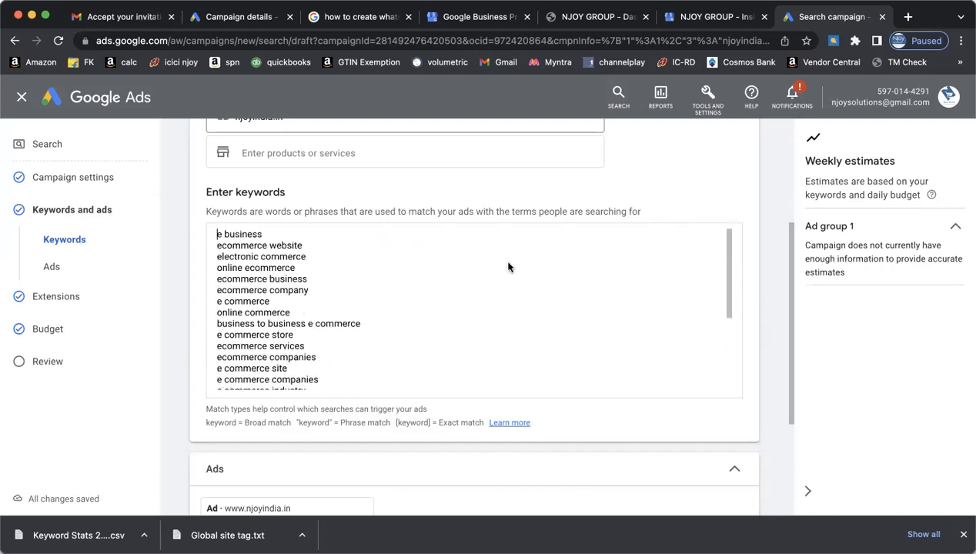
- Replace the list with Ecommerce Training, Learn Amazon, Learn Flipkart and Learn Meesho, one per line
{"action": "key", "text": "super+a"}
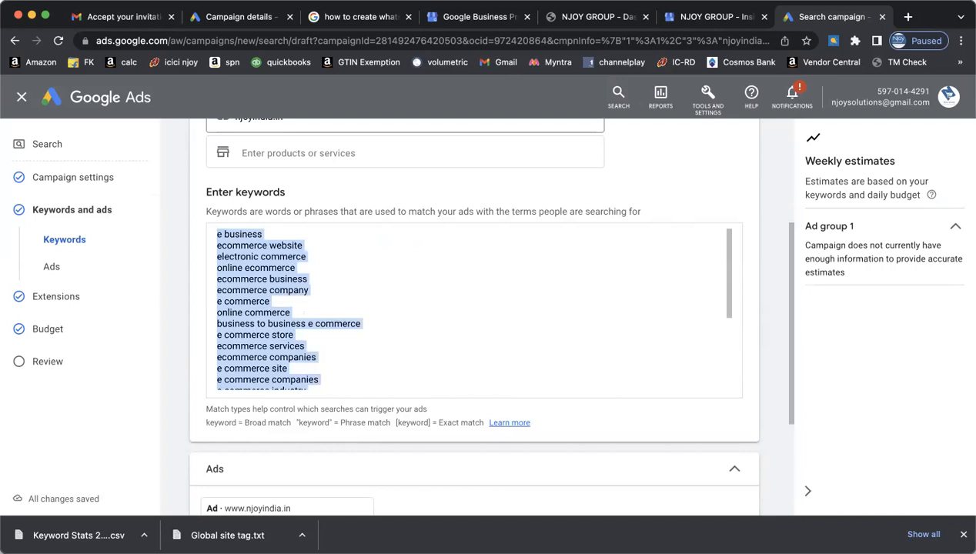
{"action": "type", "text": "Ecommerce"}
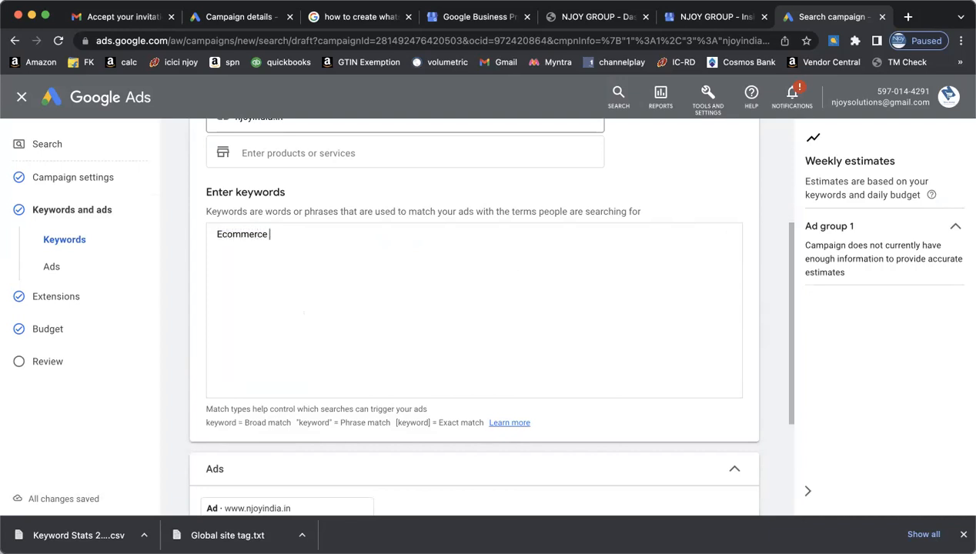
{"action": "type", "text": " Training"}
{"action": "key", "text": "Return"}
{"action": "type", "text": "E"}
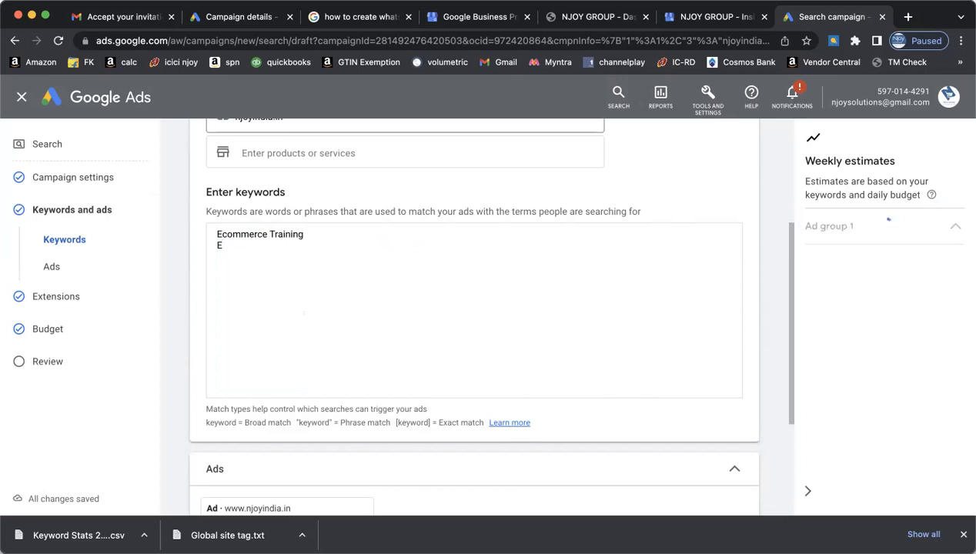
{"action": "key", "text": "BackSpace"}
{"action": "type", "text": "Learn"}
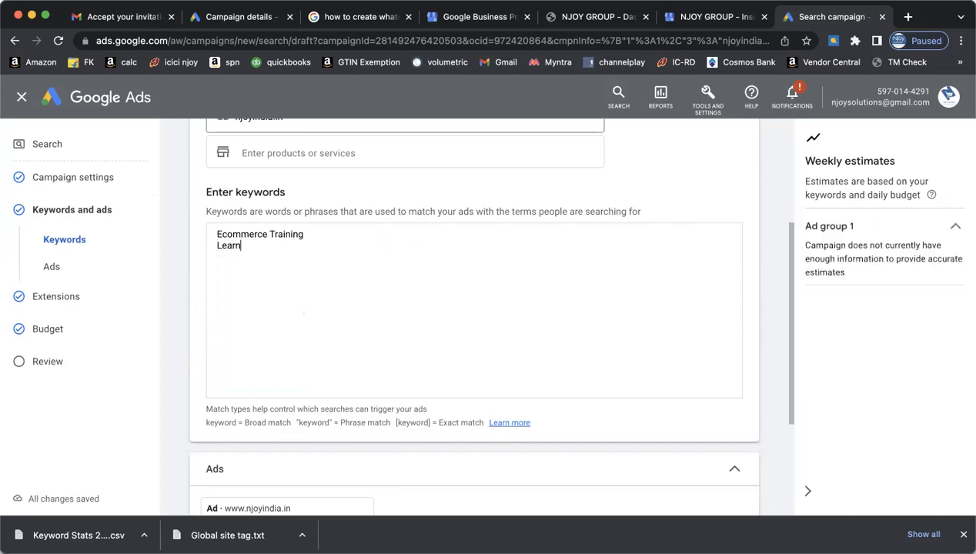
{"action": "type", "text": " Amazon "}
{"action": "type", "text": "Learn Flipkart"}
{"action": "key", "text": "Return"}
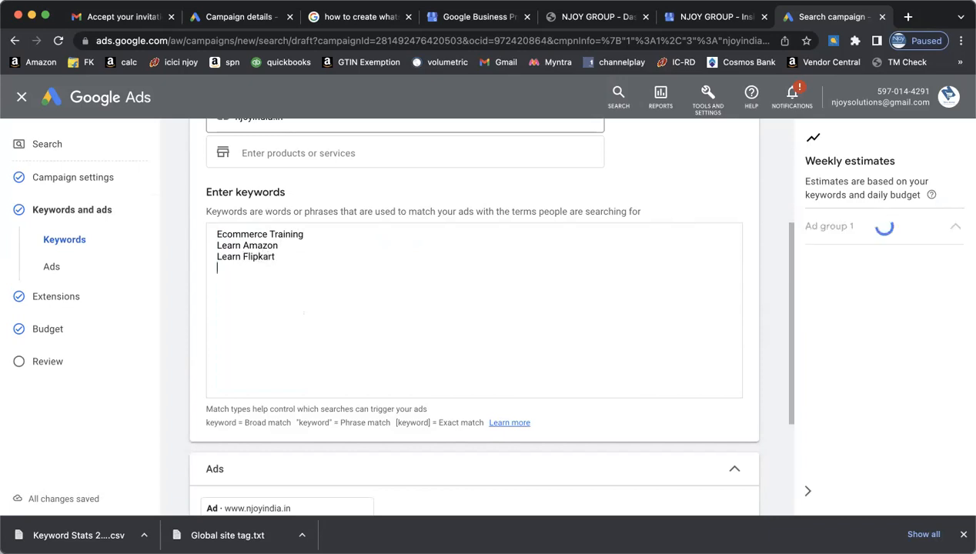
{"action": "type", "text": "Learn Meesho"}
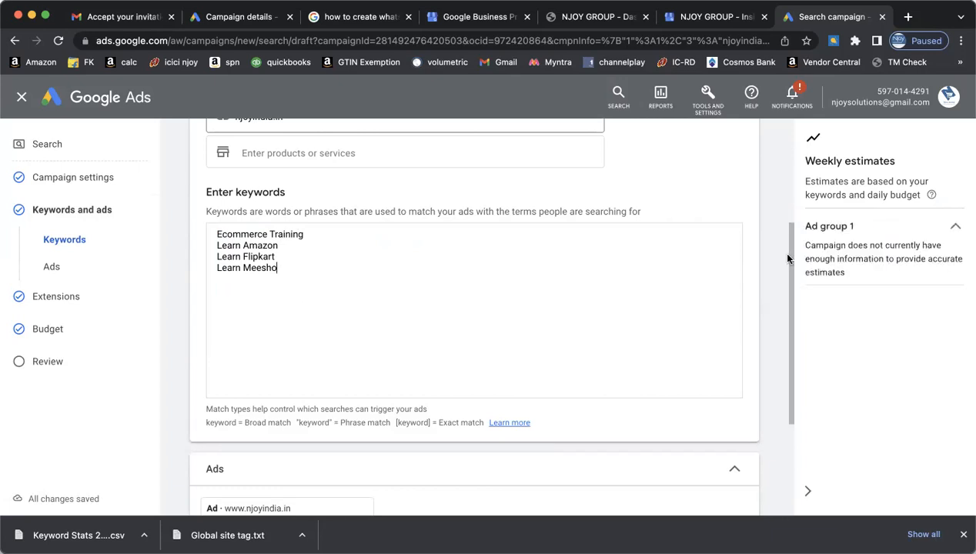
{"action": "scroll", "coordinate": [785, 324], "scroll_direction": "down", "scroll_amount": 5}
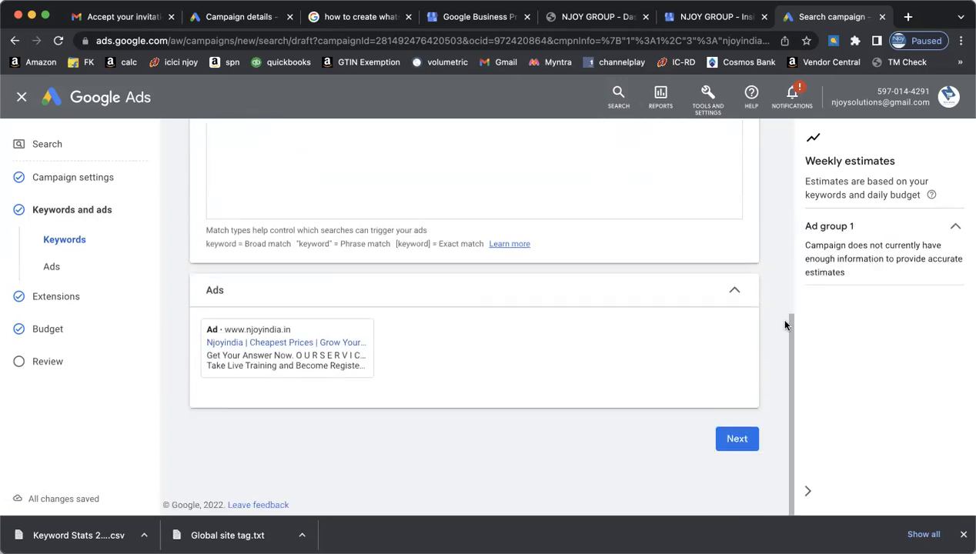
- Advance from keywords and ads past Extensions to the Budget step
{"action": "left_click", "coordinate": [738, 439]}
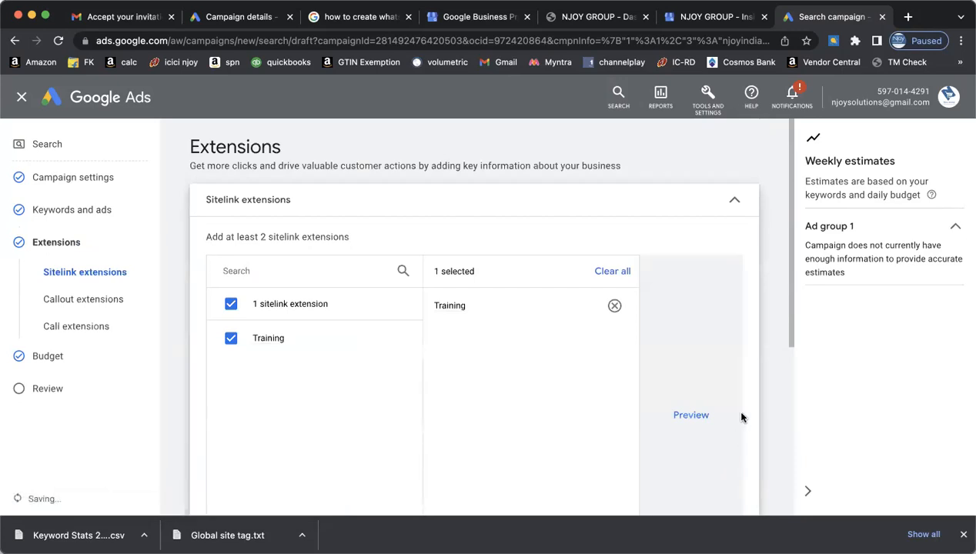
{"action": "scroll", "coordinate": [741, 417], "scroll_direction": "down", "scroll_amount": 5}
{"action": "left_click", "coordinate": [740, 438]}
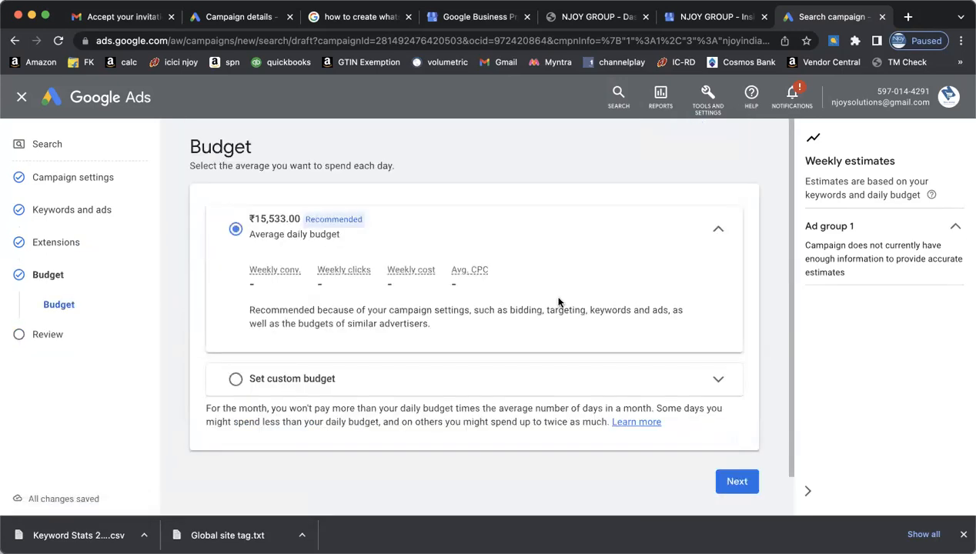
- Set a custom daily budget of ₹500 in place of 15,533.00 and continue to Review
{"action": "left_click", "coordinate": [295, 378]}
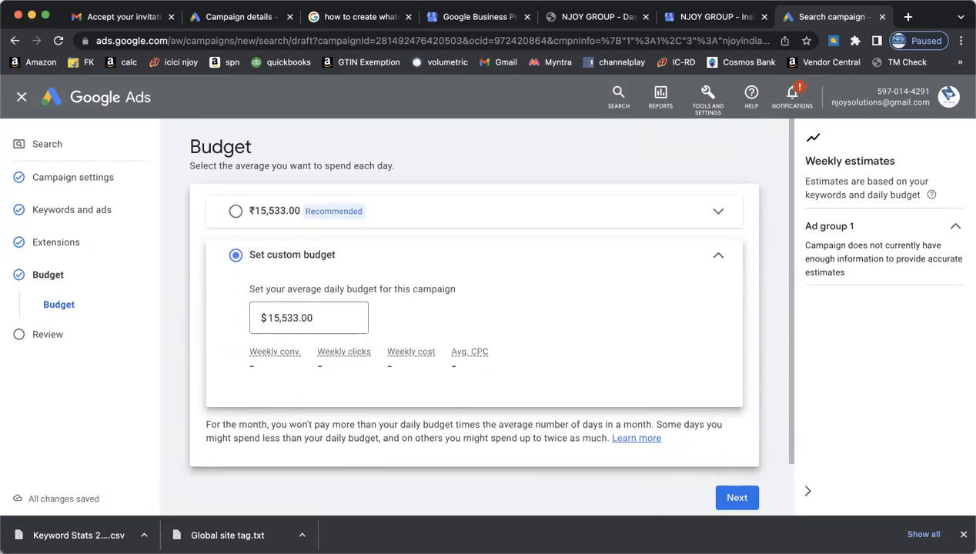
{"action": "key", "text": "super+r"}
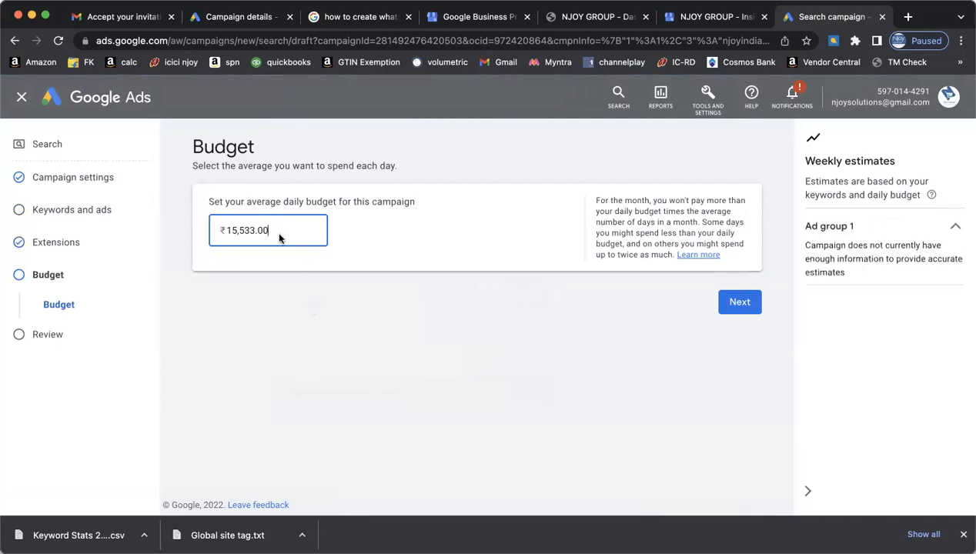
{"action": "left_click_drag", "start_coordinate": [270, 235], "coordinate": [231, 232]}
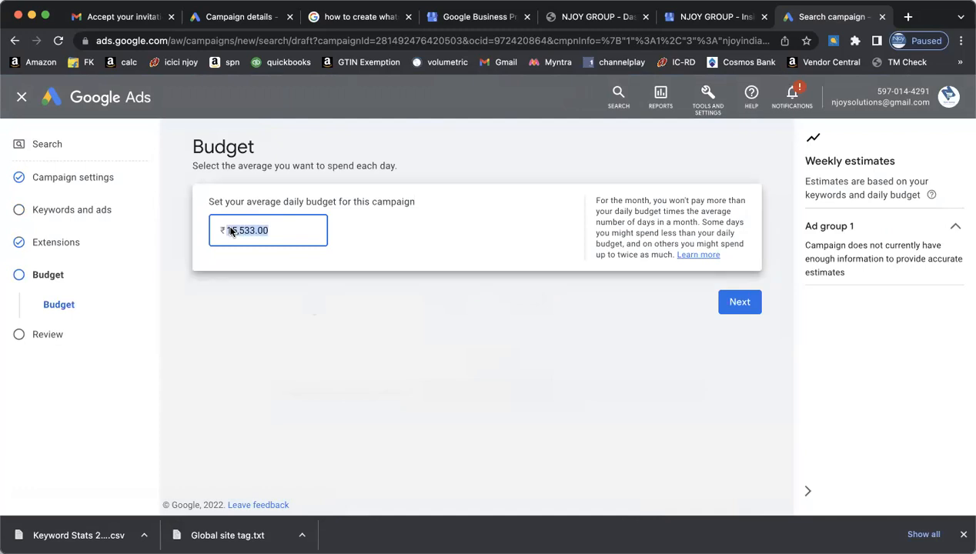
{"action": "type", "text": "500"}
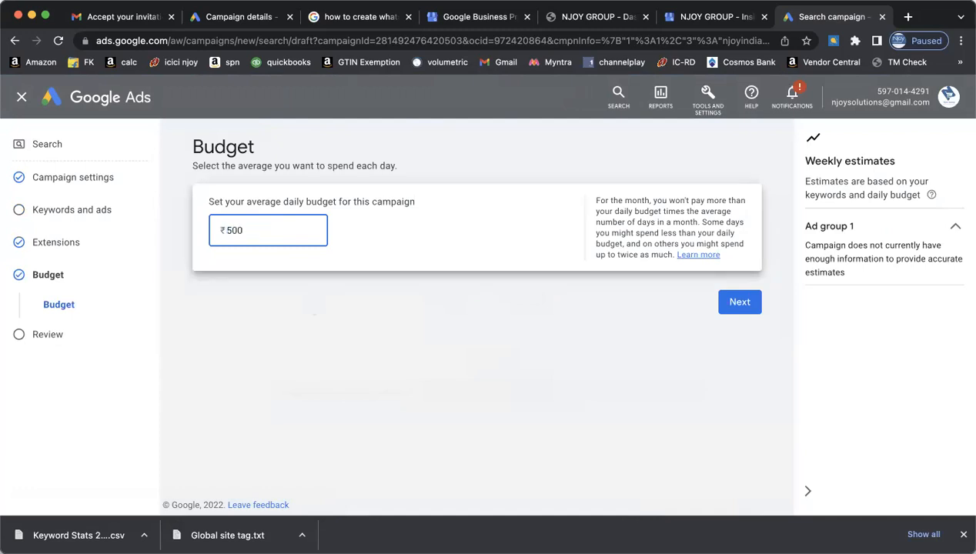
{"action": "left_click", "coordinate": [740, 303]}
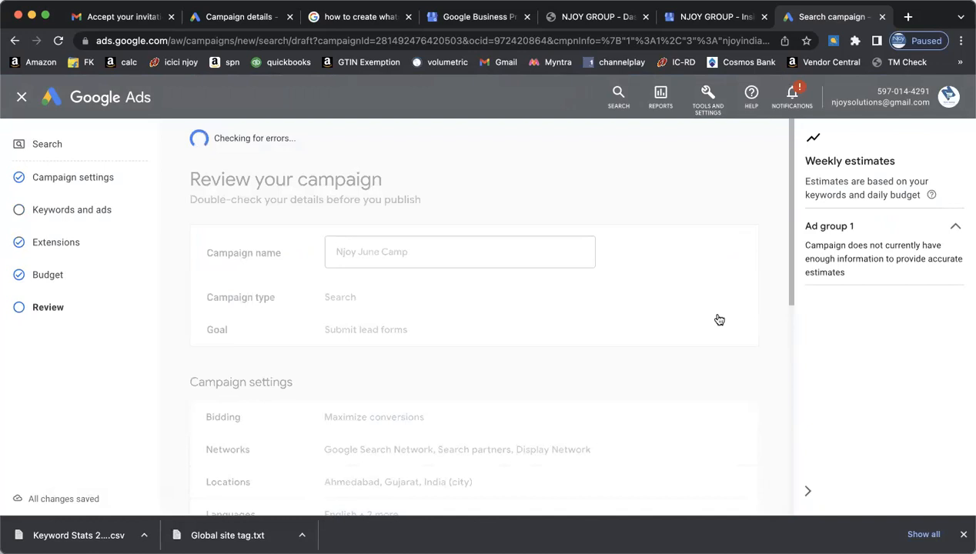
- Look over the campaign review, then go back to Ad group 1's keywords and ads
{"action": "scroll", "coordinate": [718, 320], "scroll_direction": "down", "scroll_amount": 1}
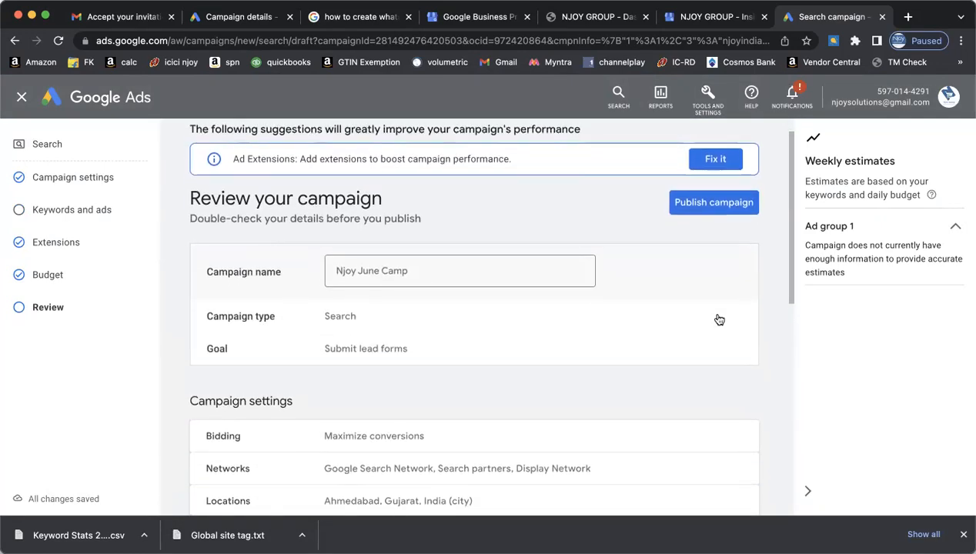
{"action": "scroll", "coordinate": [719, 319], "scroll_direction": "down", "scroll_amount": 1}
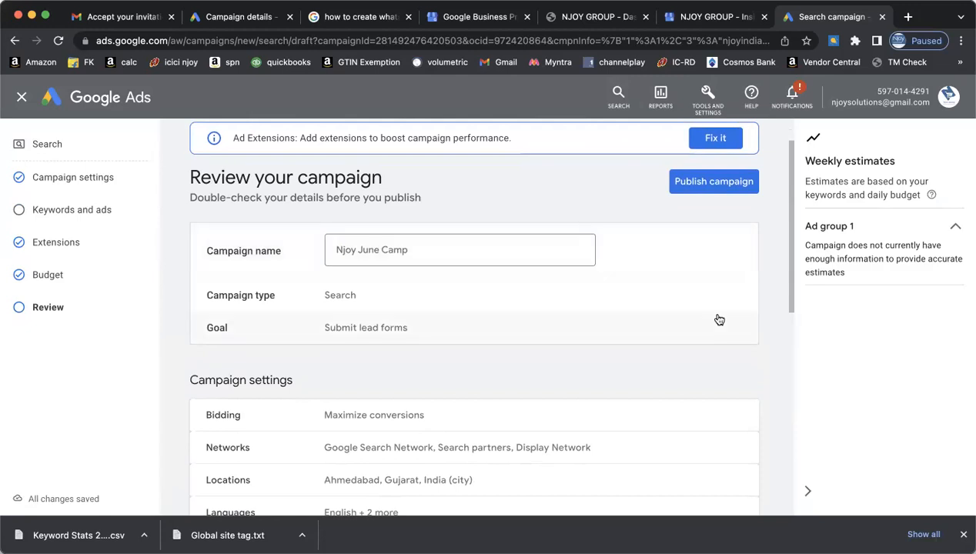
{"action": "scroll", "coordinate": [718, 319], "scroll_direction": "down", "scroll_amount": 5}
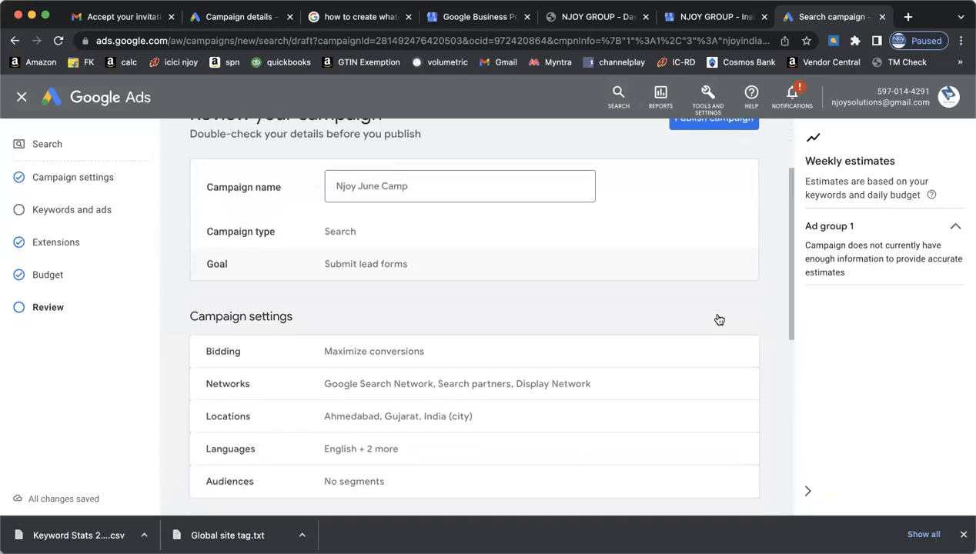
{"action": "scroll", "coordinate": [718, 319], "scroll_direction": "down", "scroll_amount": 2}
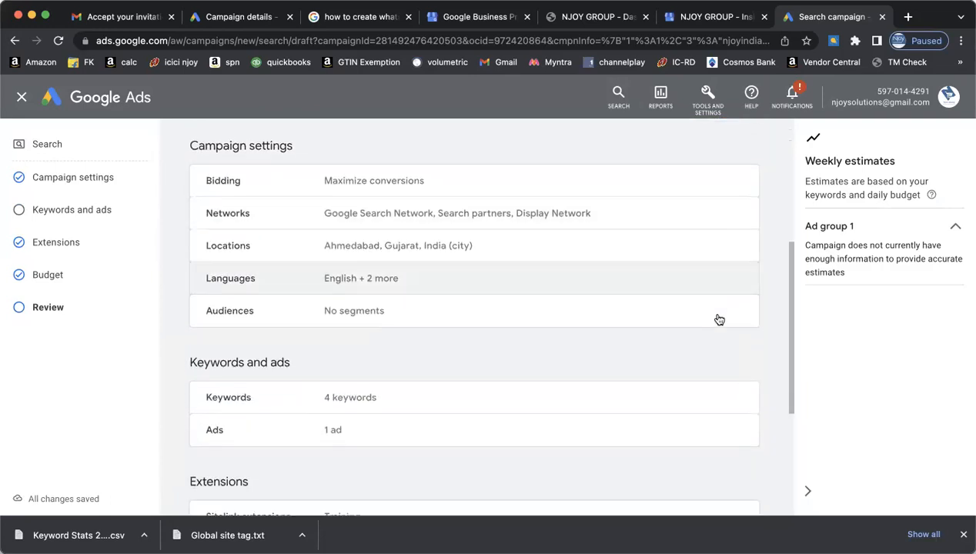
{"action": "scroll", "coordinate": [718, 319], "scroll_direction": "down", "scroll_amount": 1}
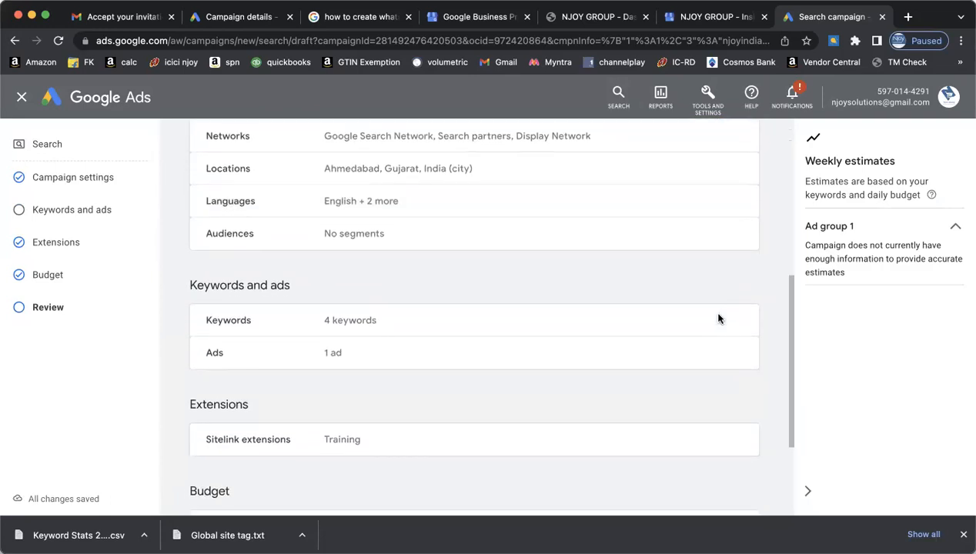
{"action": "scroll", "coordinate": [718, 319], "scroll_direction": "down", "scroll_amount": 1}
{"action": "scroll", "coordinate": [718, 320], "scroll_direction": "down", "scroll_amount": 1}
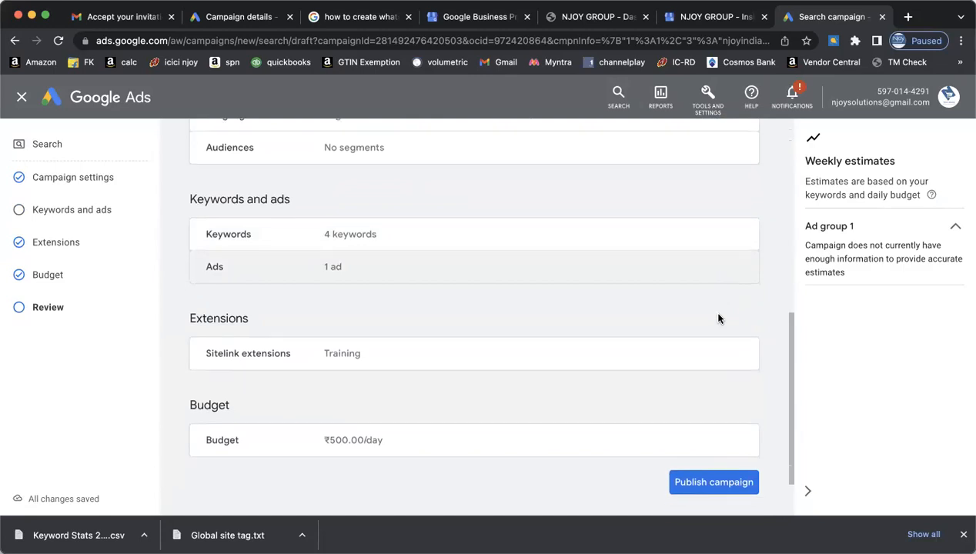
{"action": "left_click", "coordinate": [562, 244]}
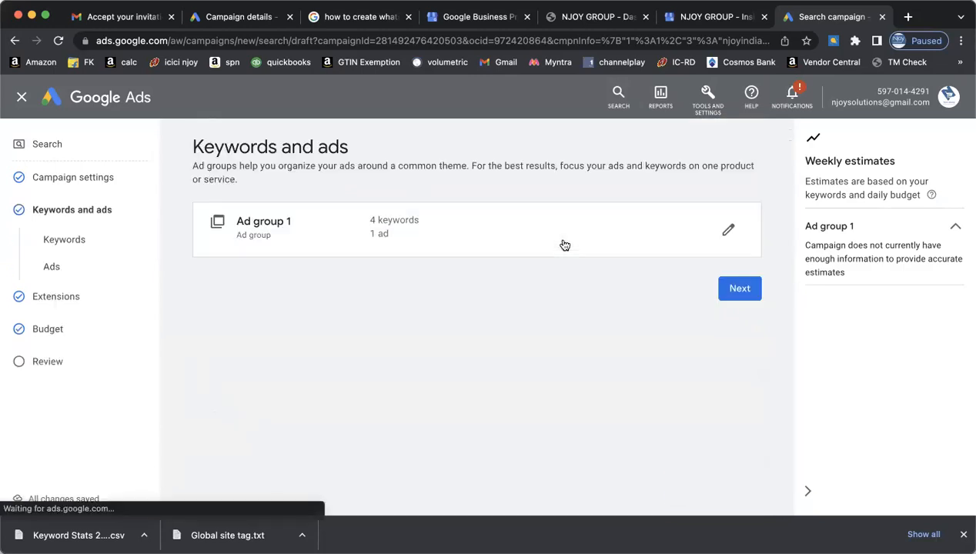
{"action": "left_click", "coordinate": [727, 231]}
{"action": "scroll", "coordinate": [655, 267], "scroll_direction": "down", "scroll_amount": 3}
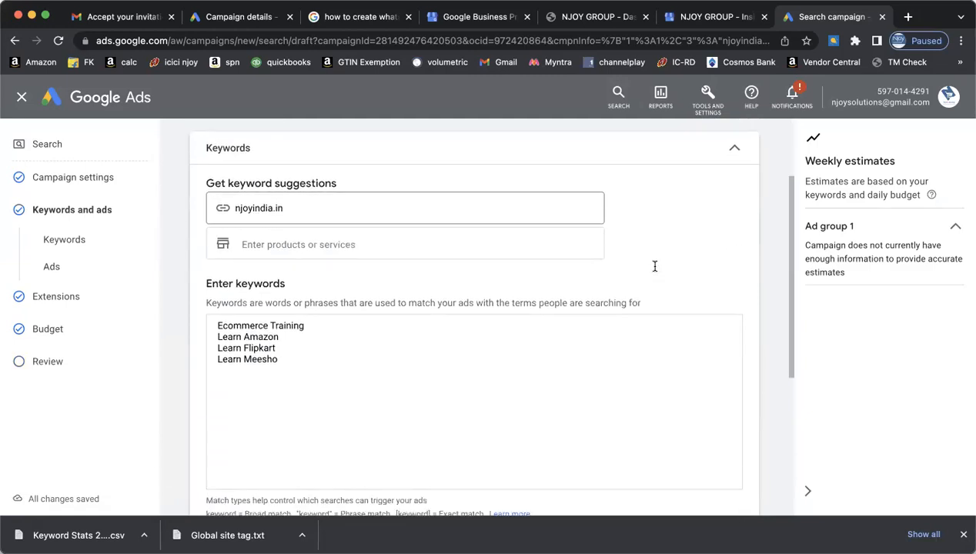
- Confirm the keyword list and step through Extensions and Budget back to Review
{"action": "left_click", "coordinate": [294, 365]}
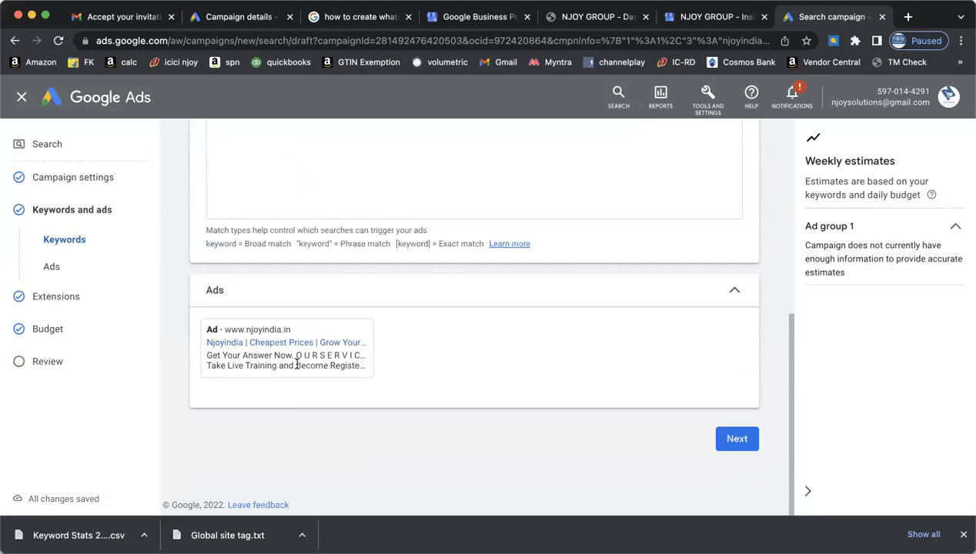
{"action": "left_click", "coordinate": [736, 439]}
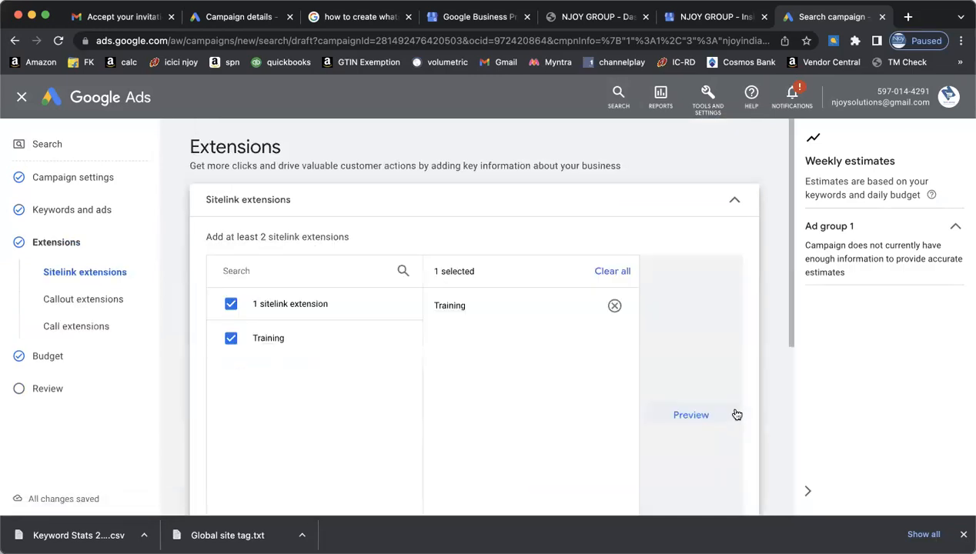
{"action": "scroll", "coordinate": [737, 413], "scroll_direction": "down", "scroll_amount": 5}
{"action": "left_click", "coordinate": [739, 438]}
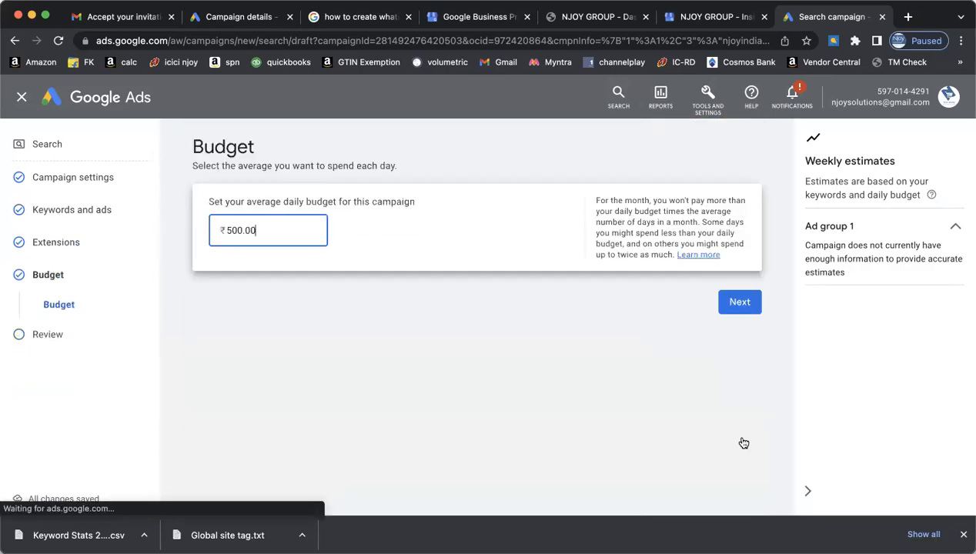
{"action": "left_click", "coordinate": [743, 298]}
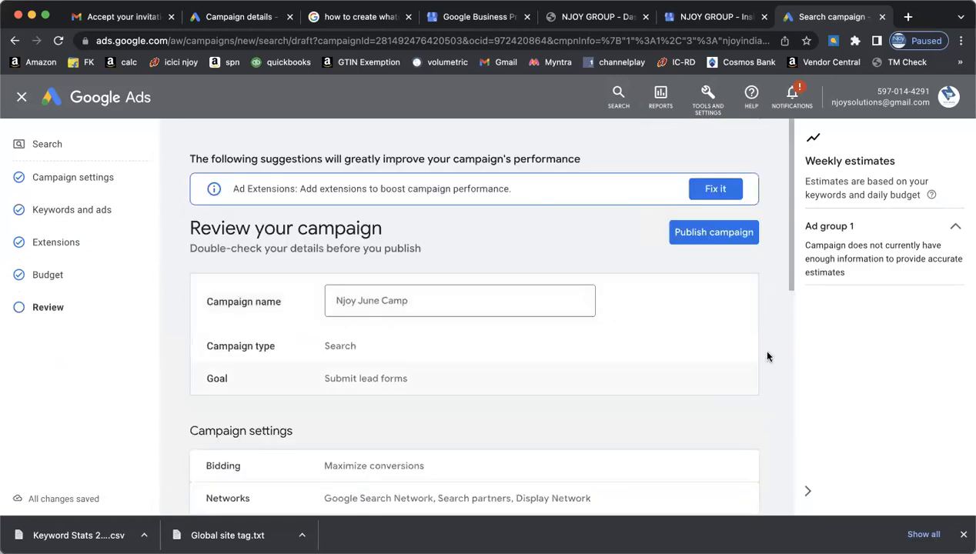
- Follow the review's extensions suggestion and start a new sitelink extension
{"action": "scroll", "coordinate": [749, 373], "scroll_direction": "down", "scroll_amount": 6}
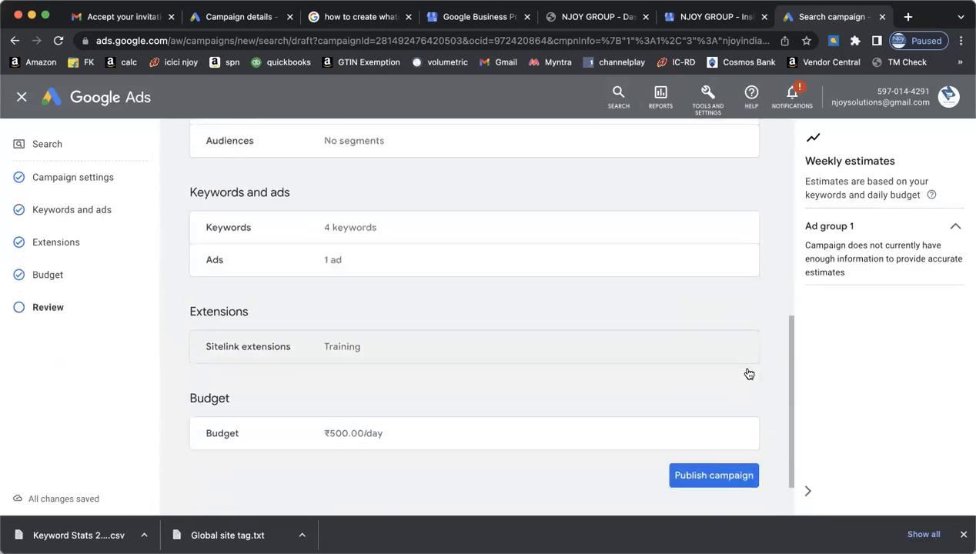
{"action": "scroll", "coordinate": [748, 373], "scroll_direction": "down", "scroll_amount": 1}
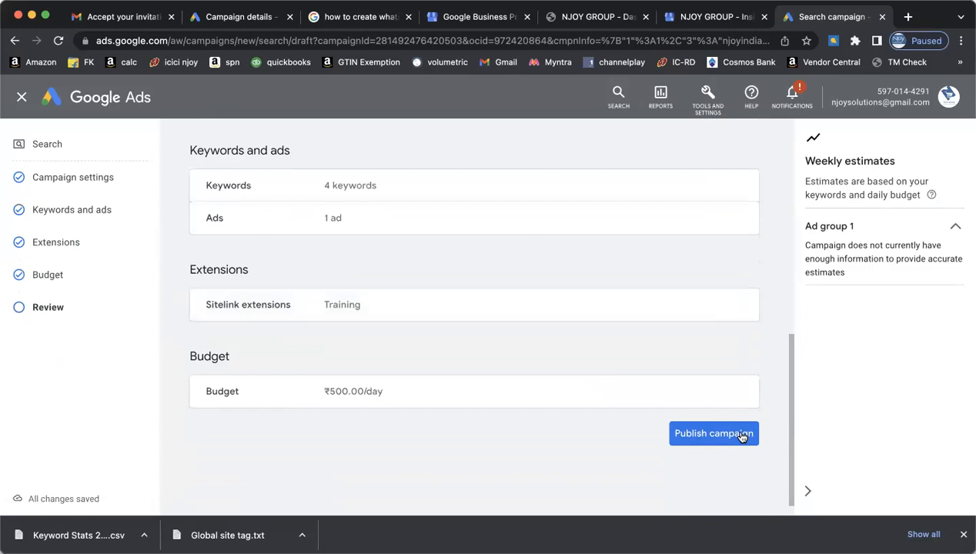
{"action": "scroll", "coordinate": [741, 436], "scroll_direction": "up", "scroll_amount": 7}
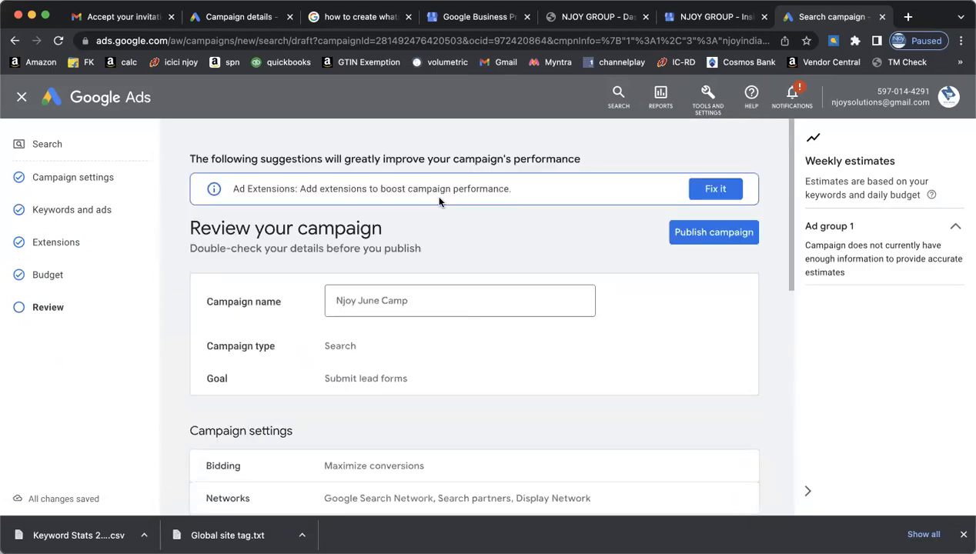
{"action": "left_click", "coordinate": [709, 192]}
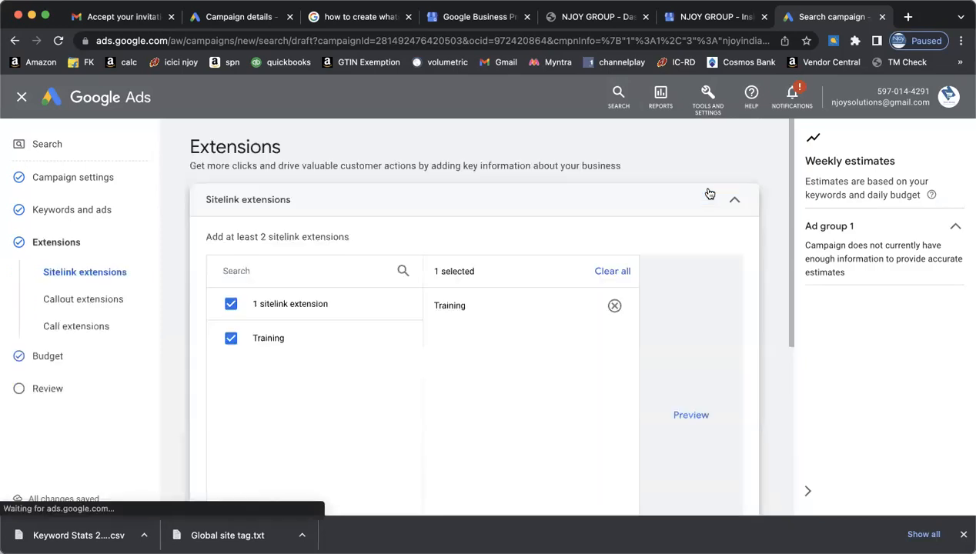
{"action": "scroll", "coordinate": [691, 364], "scroll_direction": "down", "scroll_amount": 3}
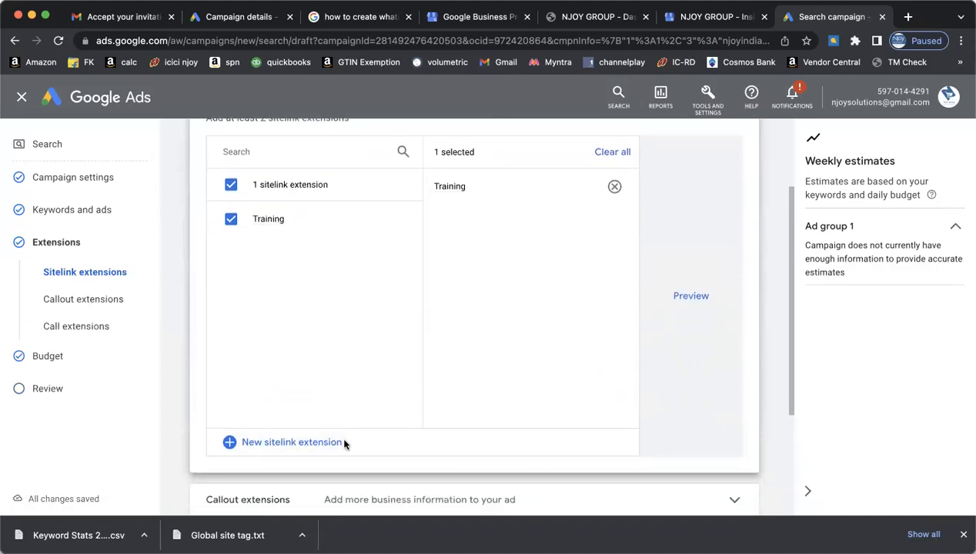
{"action": "left_click", "coordinate": [316, 444]}
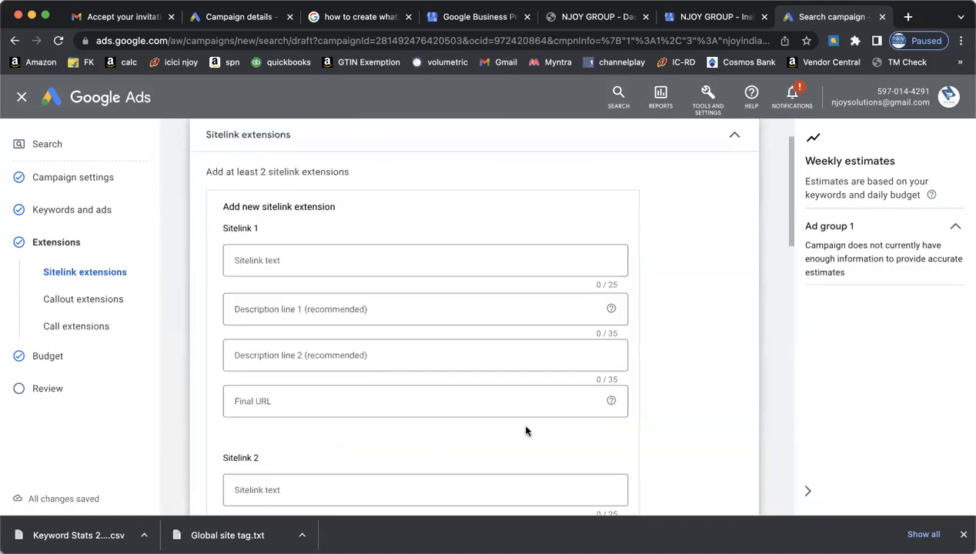
- Give Sitelink 1 the text 'Ecommerce Services' with descriptions 'Learn Ecommerce Business' and 'Be Freelancer'
{"action": "scroll", "coordinate": [526, 431], "scroll_direction": "down", "scroll_amount": 3}
{"action": "scroll", "coordinate": [525, 431], "scroll_direction": "up", "scroll_amount": 2}
{"action": "scroll", "coordinate": [525, 431], "scroll_direction": "down", "scroll_amount": 5}
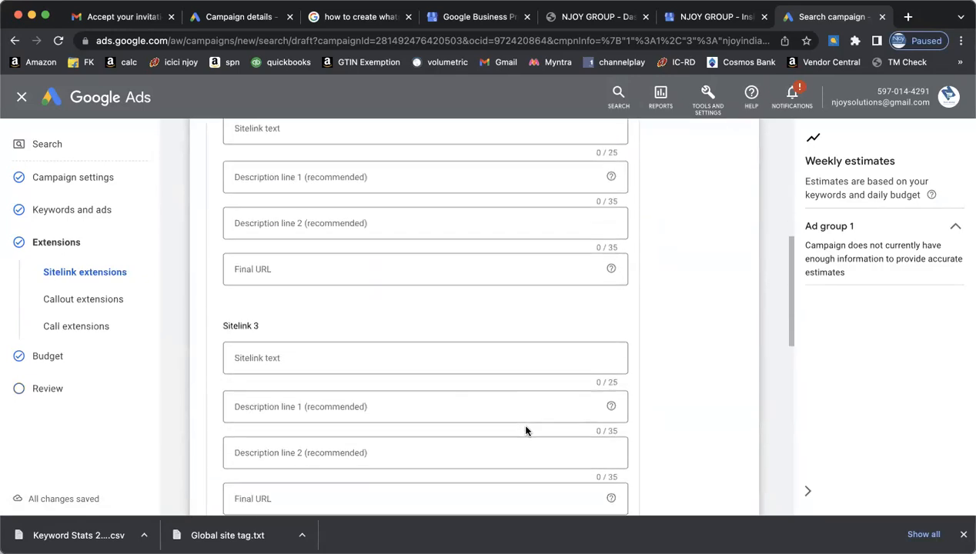
{"action": "scroll", "coordinate": [525, 431], "scroll_direction": "up", "scroll_amount": 6}
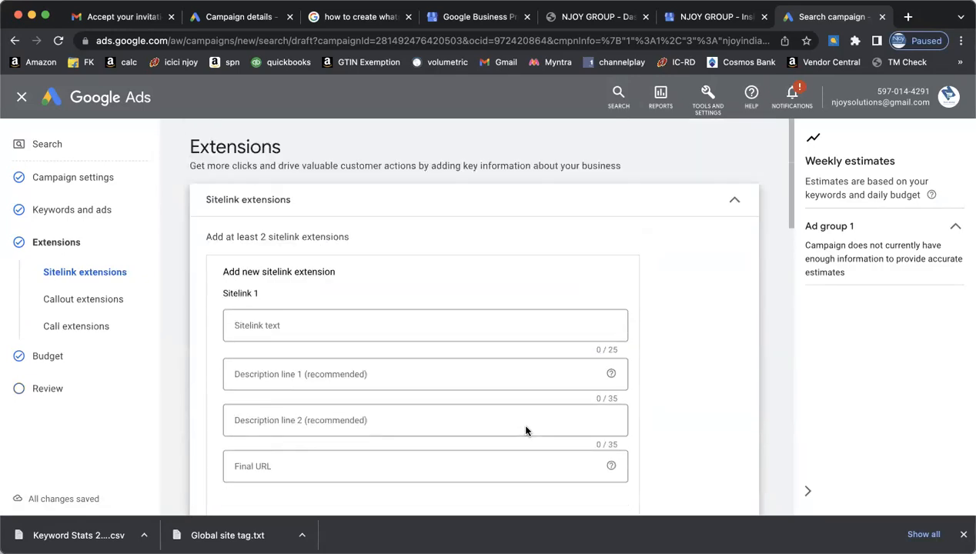
{"action": "scroll", "coordinate": [526, 431], "scroll_direction": "down", "scroll_amount": 1}
{"action": "scroll", "coordinate": [755, 355], "scroll_direction": "down", "scroll_amount": 2}
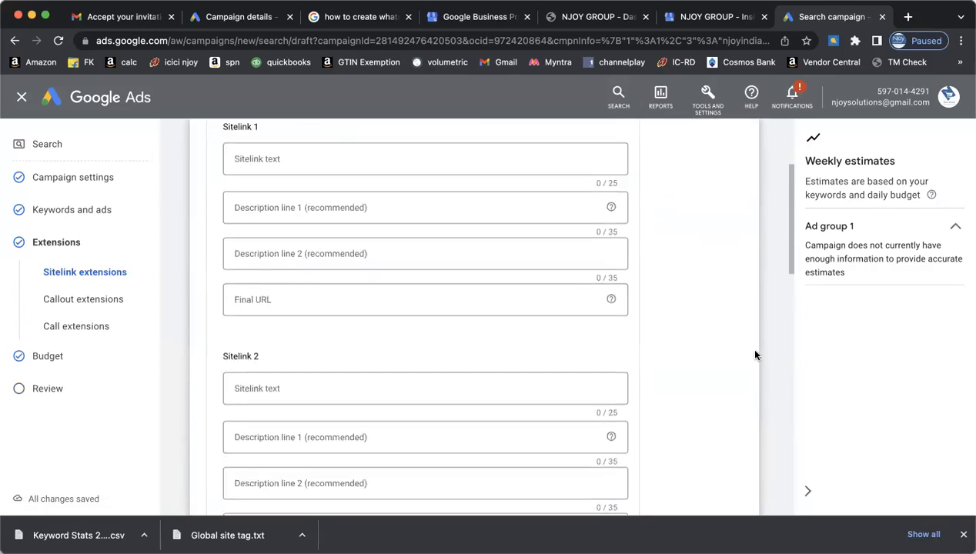
{"action": "scroll", "coordinate": [739, 352], "scroll_direction": "down", "scroll_amount": 2}
{"action": "scroll", "coordinate": [730, 351], "scroll_direction": "down", "scroll_amount": 6}
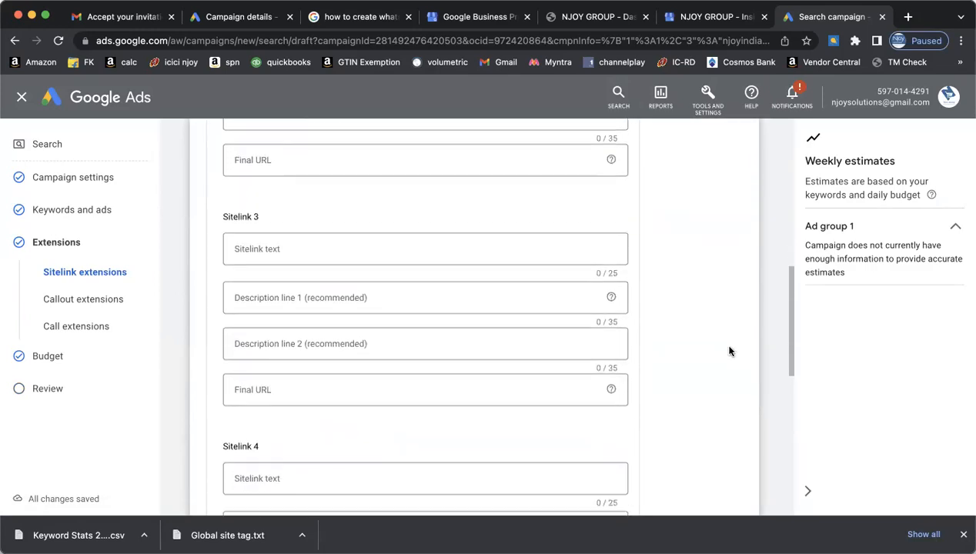
{"action": "scroll", "coordinate": [730, 351], "scroll_direction": "down", "scroll_amount": 1}
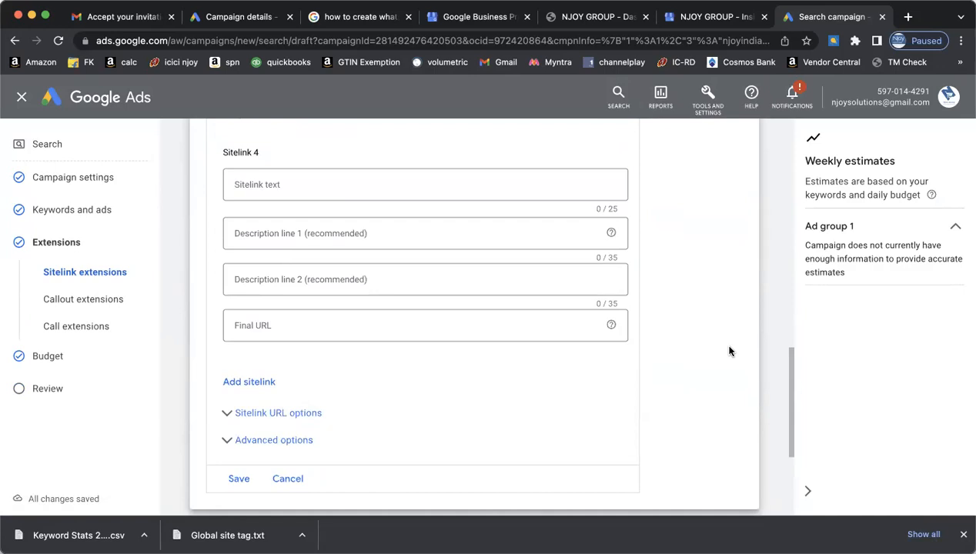
{"action": "scroll", "coordinate": [730, 351], "scroll_direction": "up", "scroll_amount": 8}
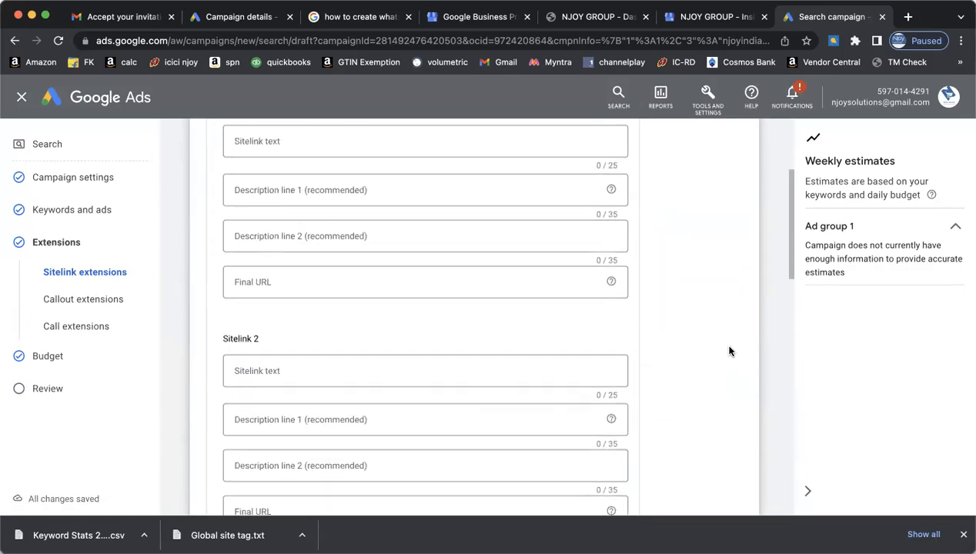
{"action": "scroll", "coordinate": [729, 351], "scroll_direction": "up", "scroll_amount": 2}
{"action": "left_click", "coordinate": [352, 282]}
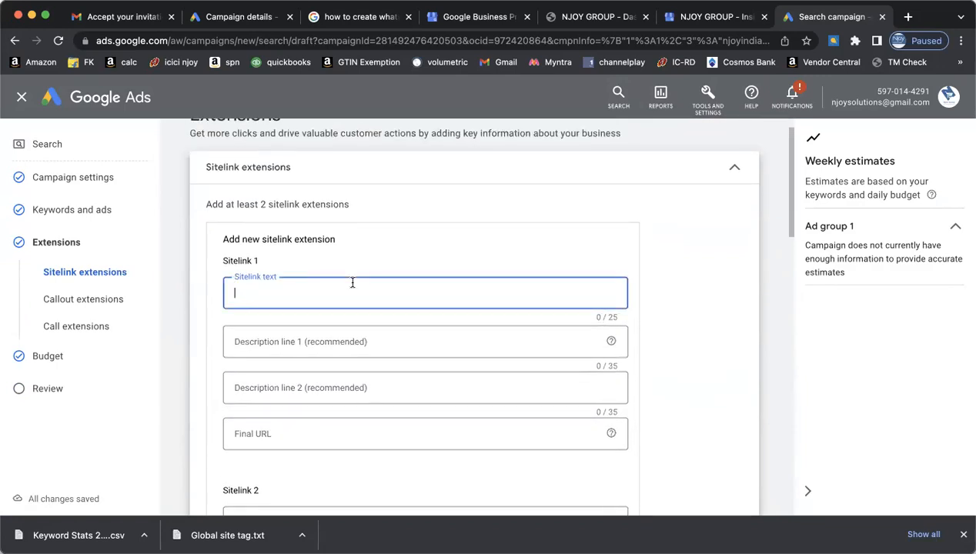
{"action": "type", "text": "Ecommerce Services"}
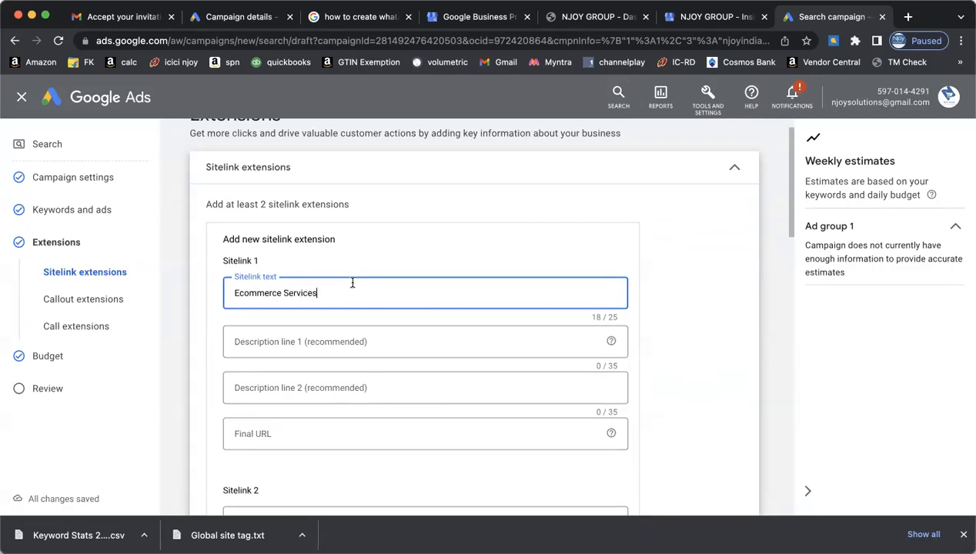
{"action": "key", "text": "Tab"}
{"action": "type", "text": "Learn"}
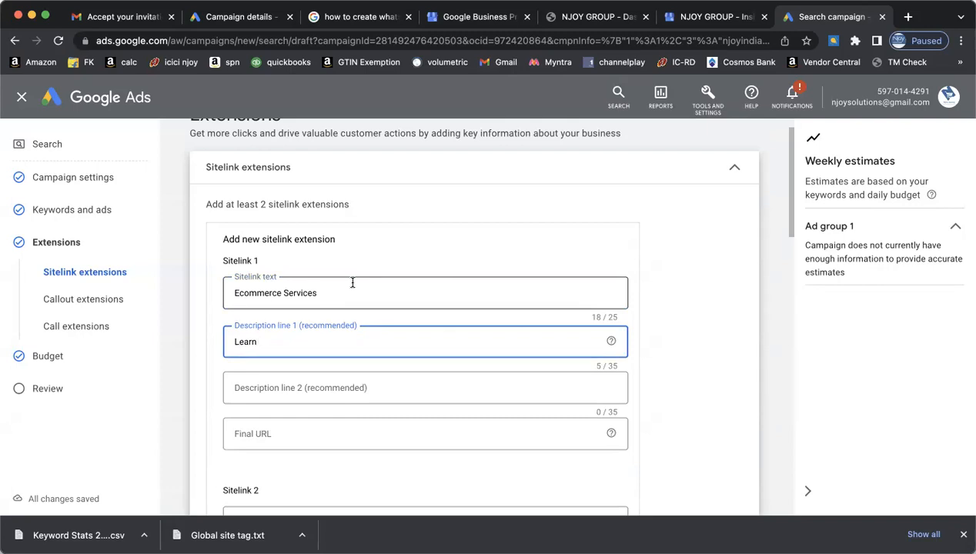
{"action": "type", "text": " Ecommerce Business"}
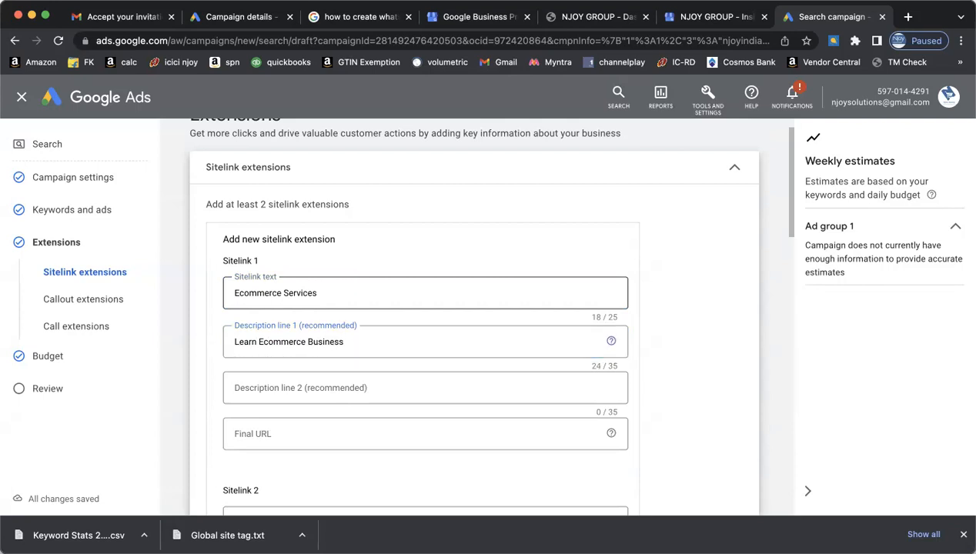
{"action": "key", "text": "Tab"}
{"action": "type", "text": "Be Freelancer"}
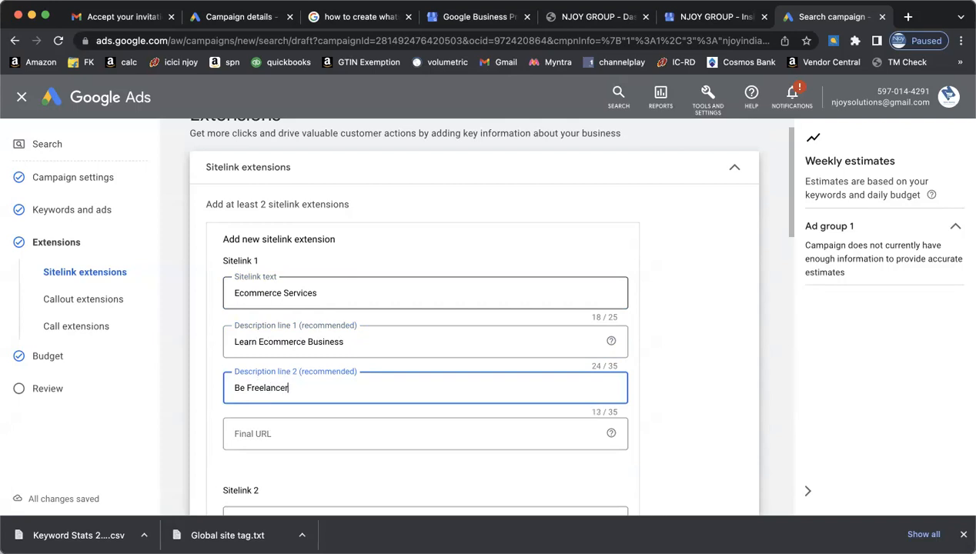
{"action": "key", "text": "Tab"}
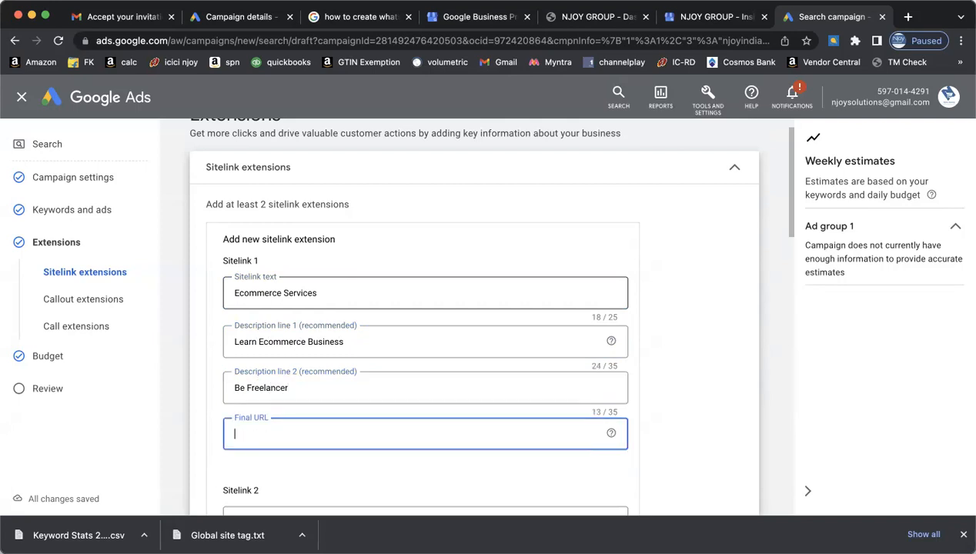
{"action": "type", "text": "https://njoyindia"}
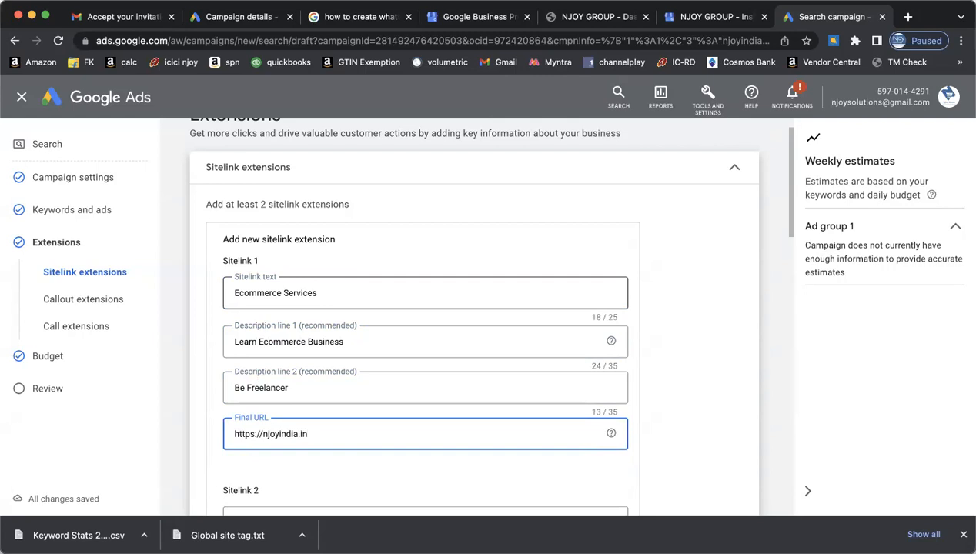
{"action": "type", "text": ".in"}
{"action": "key", "text": "ctrl+a"}
{"action": "type", "text": "https://njoyindia.in/education.html"}
{"action": "left_click", "coordinate": [671, 327]}
{"action": "scroll", "coordinate": [670, 328], "scroll_direction": "down", "scroll_amount": 3}
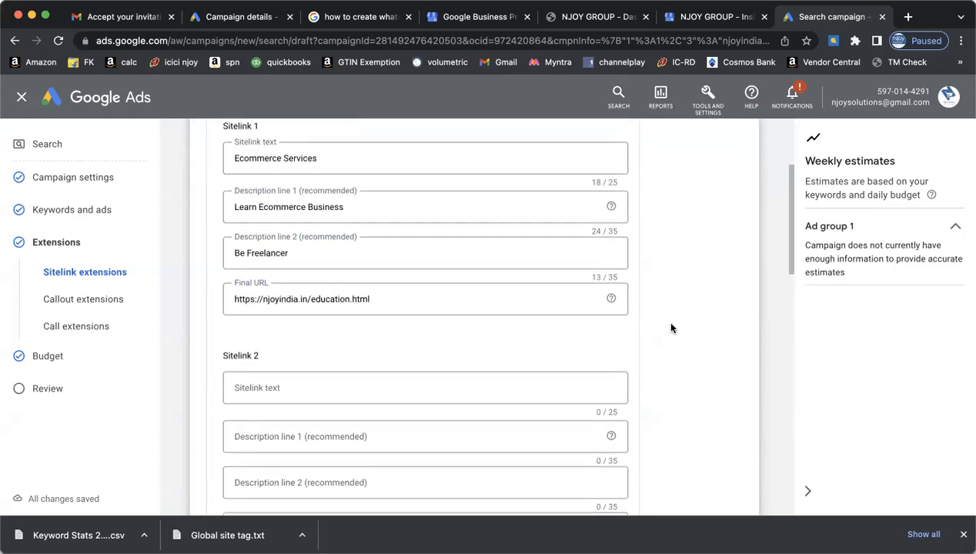
{"action": "scroll", "coordinate": [671, 328], "scroll_direction": "down", "scroll_amount": 10}
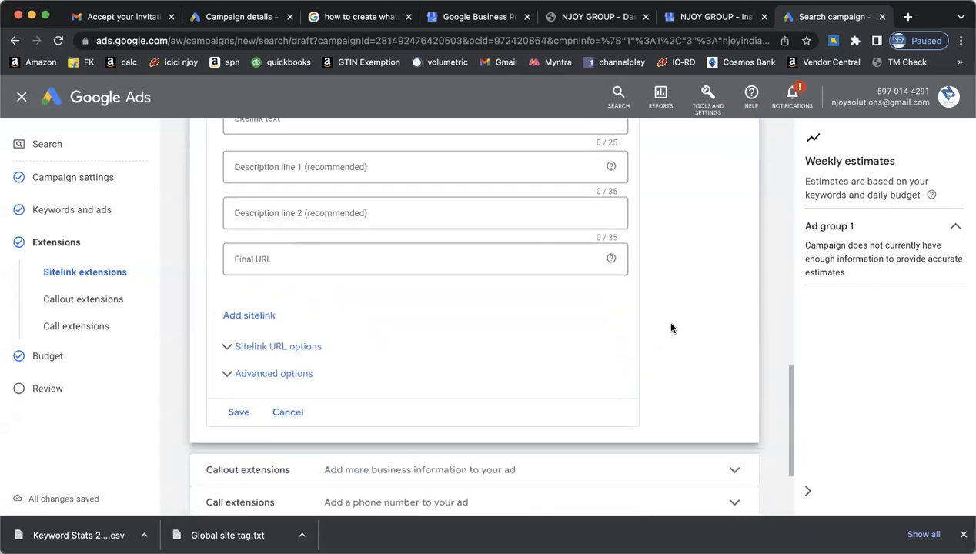
{"action": "scroll", "coordinate": [670, 328], "scroll_direction": "down", "scroll_amount": 2}
{"action": "scroll", "coordinate": [691, 348], "scroll_direction": "up", "scroll_amount": 5}
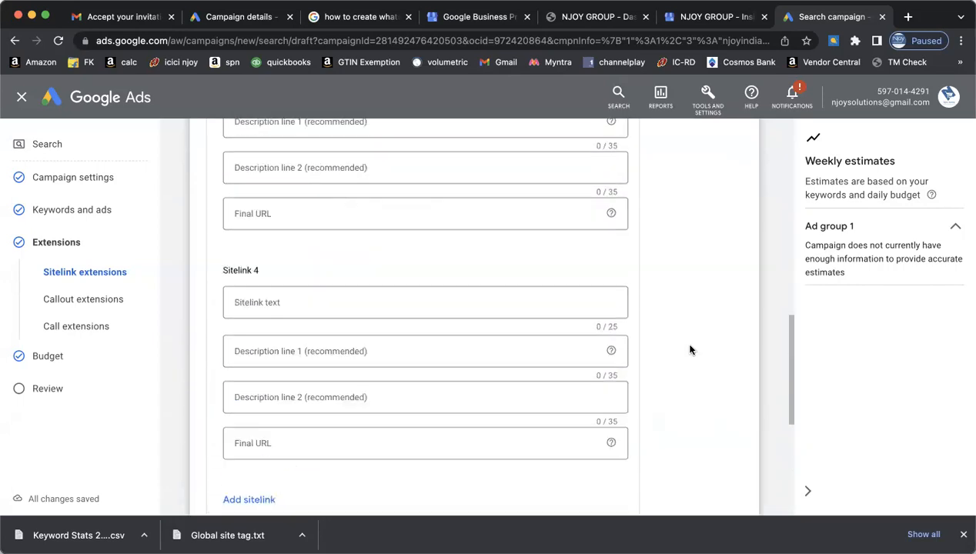
{"action": "scroll", "coordinate": [690, 349], "scroll_direction": "up", "scroll_amount": 8}
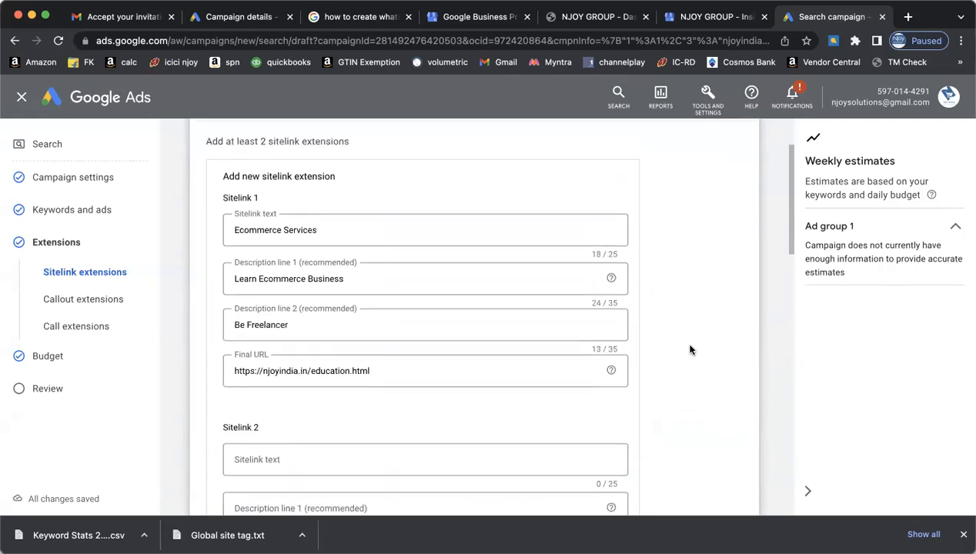
{"action": "scroll", "coordinate": [690, 349], "scroll_direction": "down", "scroll_amount": 3}
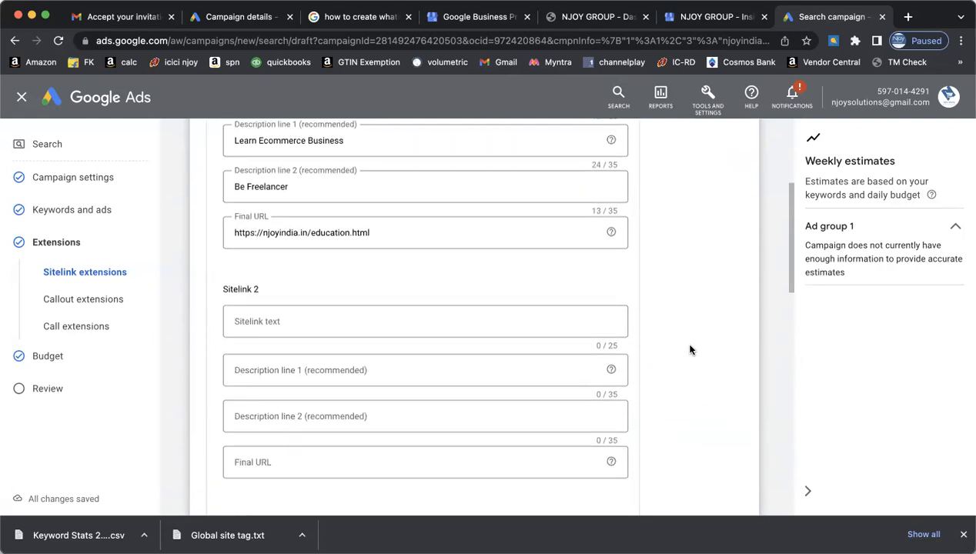
{"action": "scroll", "coordinate": [690, 350], "scroll_direction": "up", "scroll_amount": 3}
{"action": "scroll", "coordinate": [690, 348], "scroll_direction": "up", "scroll_amount": 3}
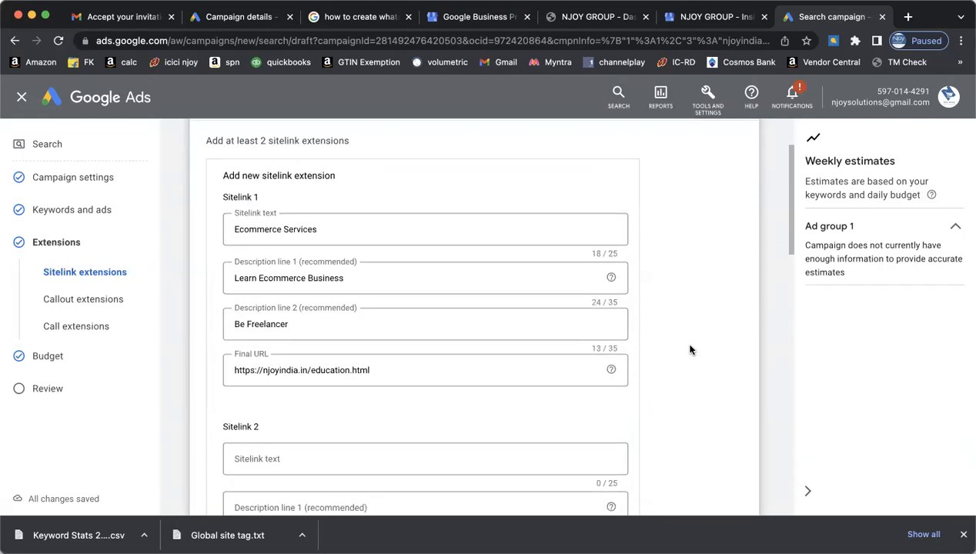
{"action": "scroll", "coordinate": [466, 362], "scroll_direction": "down", "scroll_amount": 5}
- Give Sitelink 2 the text 'Training' with descriptions 'Educate yourself' and 'join fastest growing industry'
{"action": "left_click", "coordinate": [243, 364]}
{"action": "type", "text": "Training"}
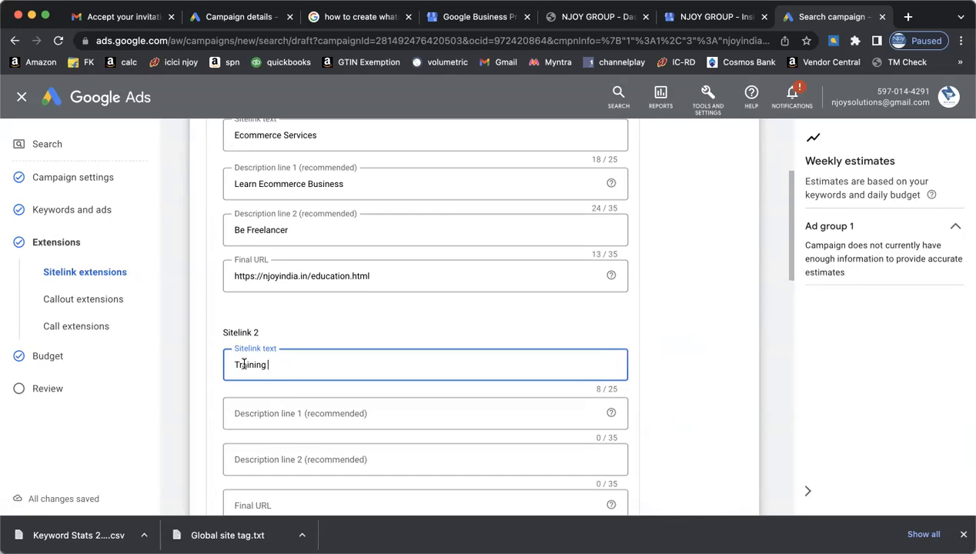
{"action": "key", "text": "Tab"}
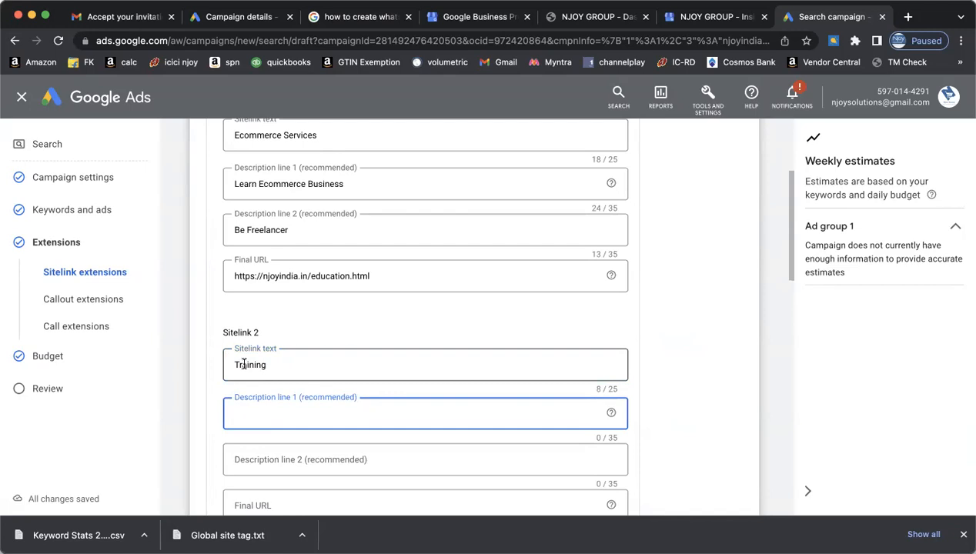
{"action": "type", "text": "Educate yourself"}
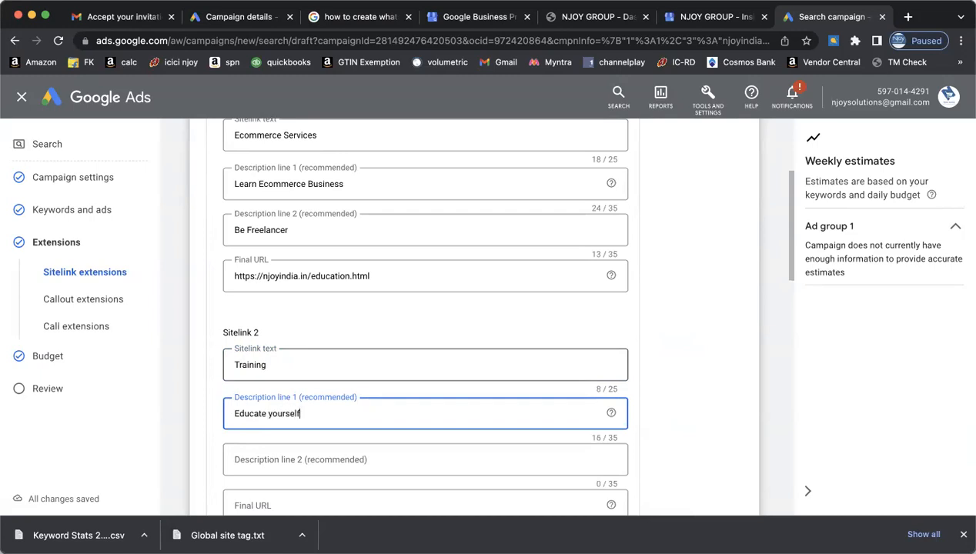
{"action": "type", "text": " with"}
{"action": "type", "text": " current"}
{"action": "type", "text": " di"}
{"action": "type", "text": " growing"}
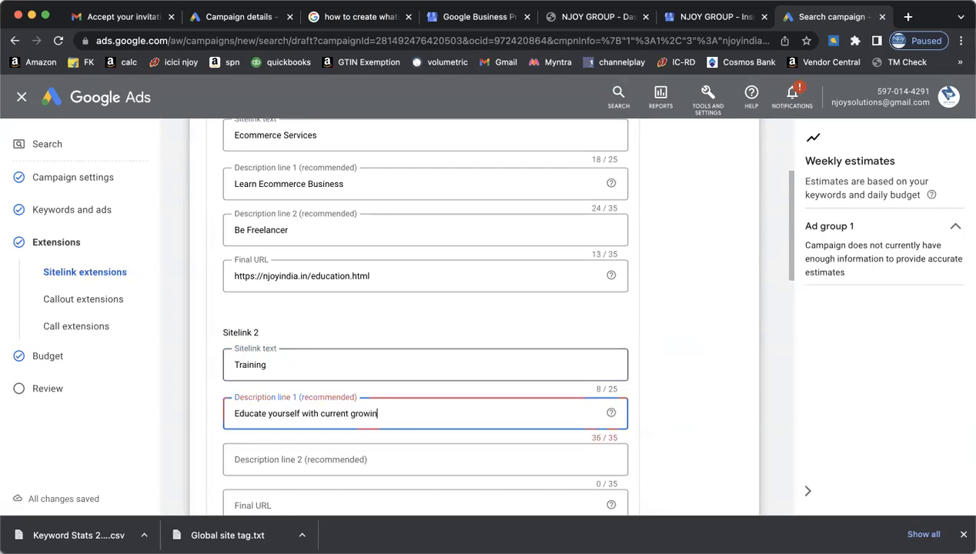
{"action": "key", "text": "BackSpace"}
{"action": "key", "text": "BackSpace"}
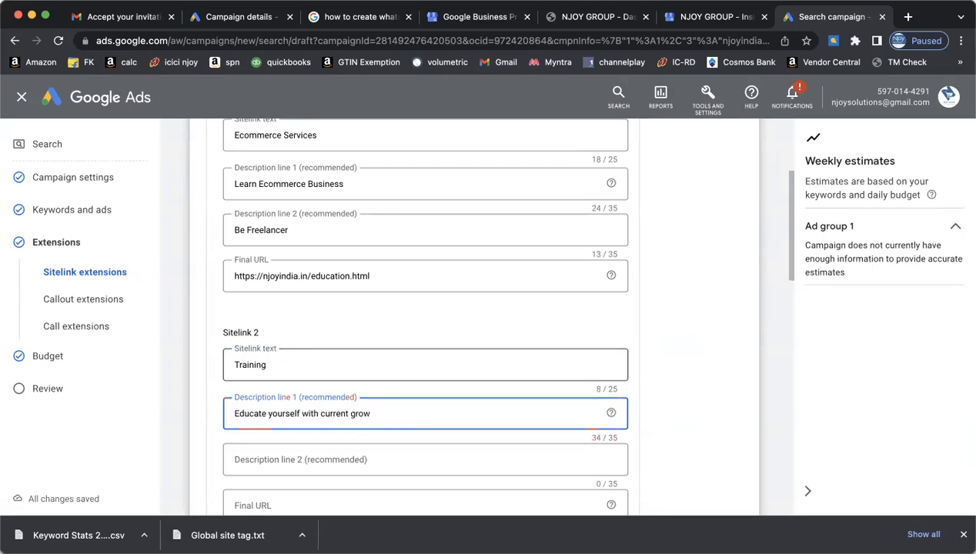
{"action": "key", "text": "BackSpace"}
{"action": "key", "text": "BackSpace"}
{"action": "key", "text": "BackSpace"}
{"action": "key", "text": "BackSpace"}
{"action": "key", "text": "BackSpace"}
{"action": "key", "text": "BackSpace"}
{"action": "key", "text": "BackSpace"}
{"action": "key", "text": "BackSpace"}
{"action": "key", "text": "BackSpace"}
{"action": "key", "text": "BackSpace"}
{"action": "key", "text": "BackSpace"}
{"action": "key", "text": "BackSpace"}
{"action": "key", "text": "BackSpace"}
{"action": "key", "text": "BackSpace"}
{"action": "key", "text": "BackSpace"}
{"action": "key", "text": "Tab"}
{"action": "type", "text": "join fastest growing industry"}
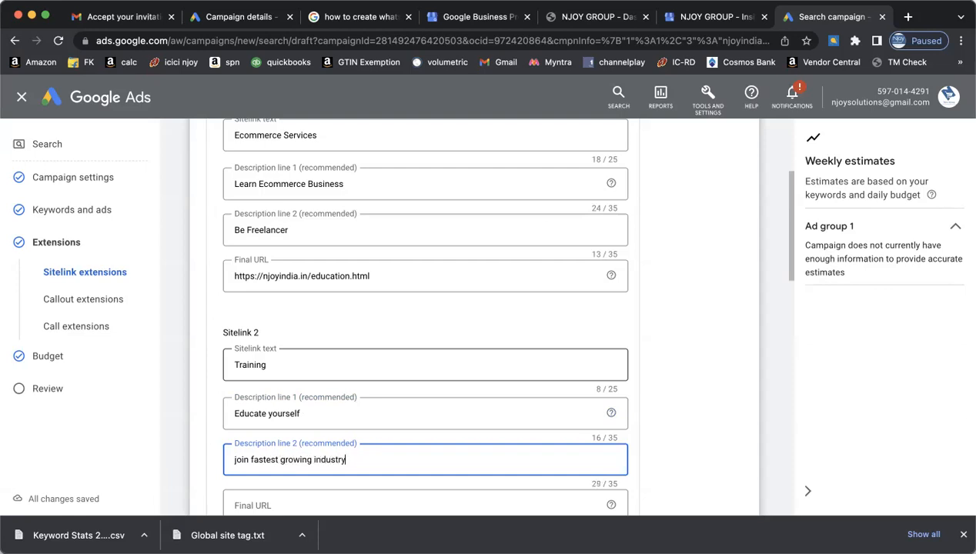
- Reuse Sitelink 1's education.html address as Sitelink 2's final URL
{"action": "scroll", "coordinate": [248, 311], "scroll_direction": "down", "scroll_amount": 2}
{"action": "left_click", "coordinate": [293, 190]}
{"action": "left_click", "coordinate": [283, 420]}
{"action": "type", "text": "https://njoyindia.in/education.html"}
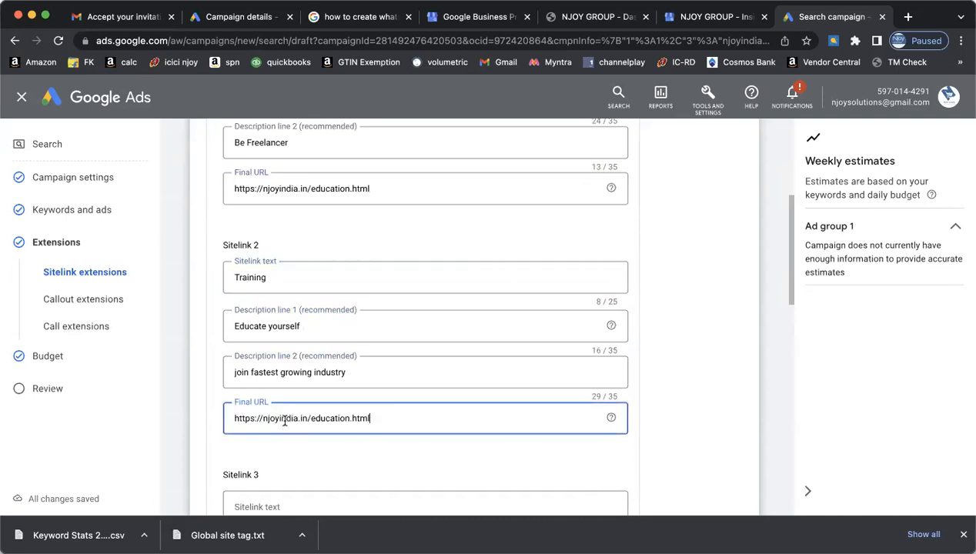
{"action": "scroll", "coordinate": [681, 438], "scroll_direction": "down", "scroll_amount": 5}
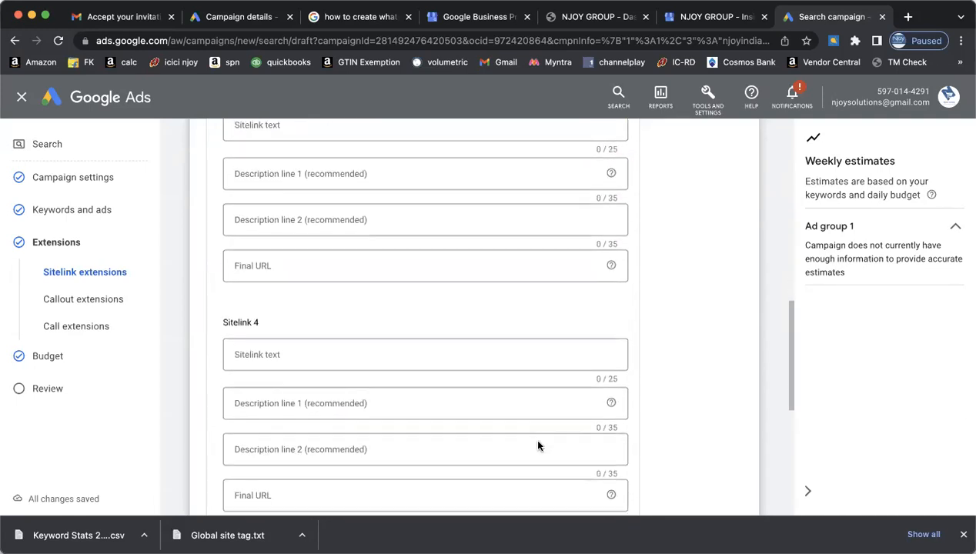
{"action": "scroll", "coordinate": [538, 446], "scroll_direction": "down", "scroll_amount": 4}
- Save the sitelinks, preview them, and deselect the Training sitelink without descriptions
{"action": "left_click", "coordinate": [232, 390]}
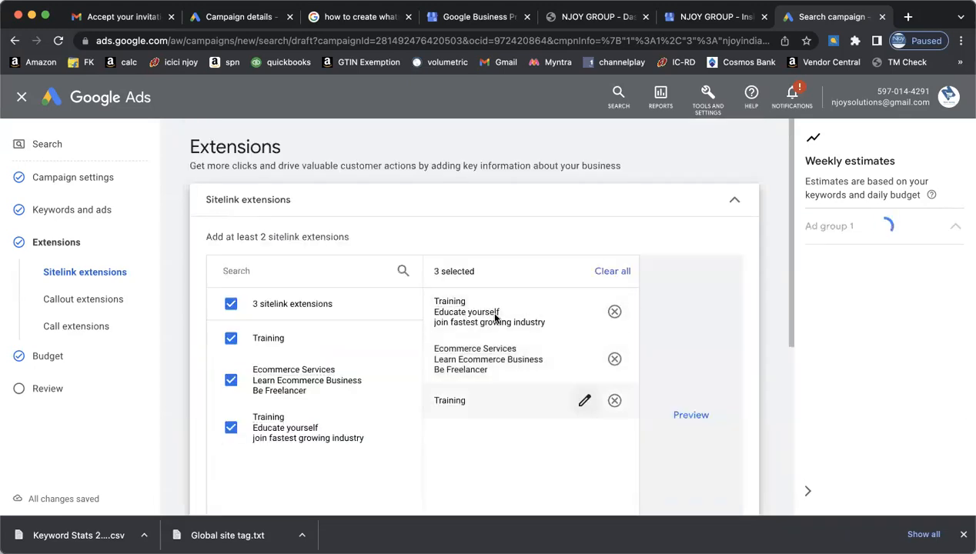
{"action": "left_click", "coordinate": [231, 337]}
{"action": "left_click", "coordinate": [231, 337]}
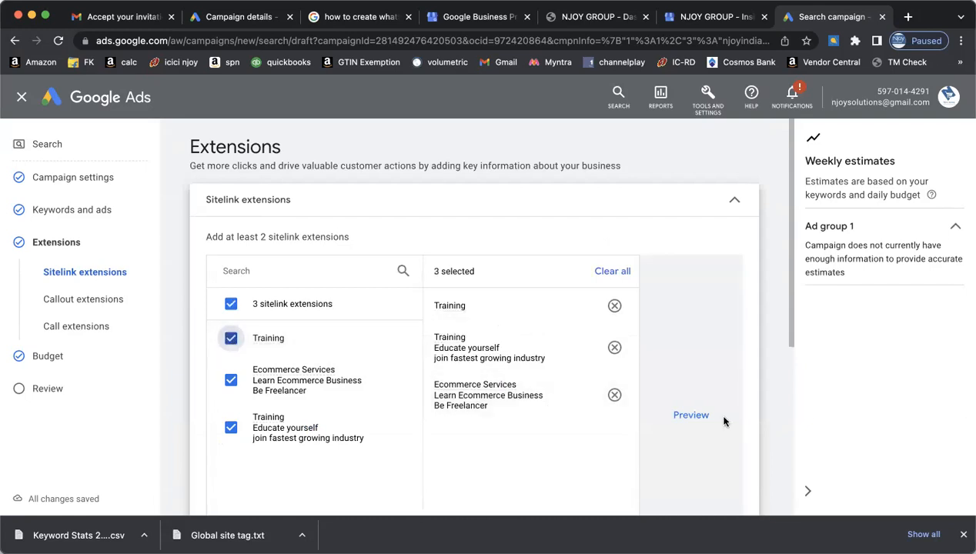
{"action": "left_click", "coordinate": [692, 415]}
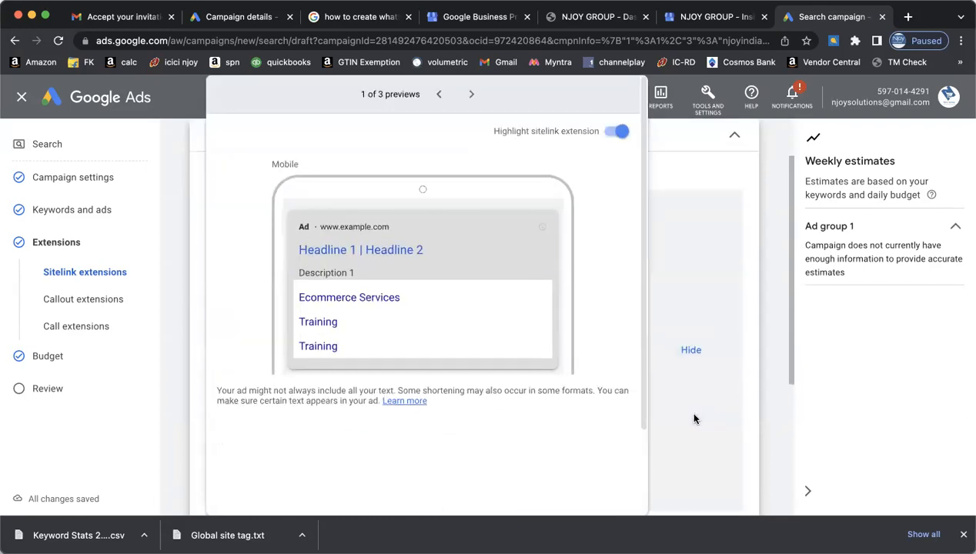
{"action": "left_click", "coordinate": [690, 348]}
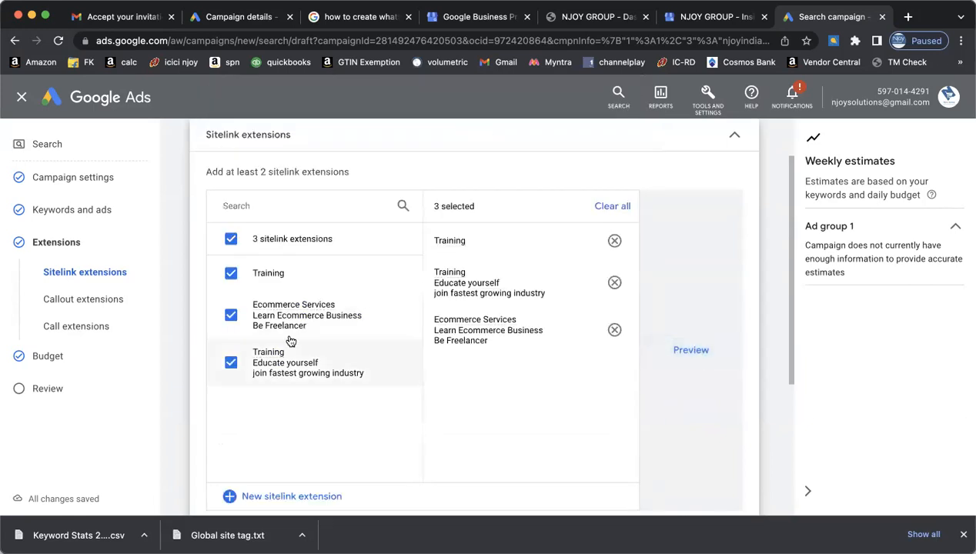
{"action": "left_click", "coordinate": [248, 276]}
- Continue through Budget to Review, then return to extensions via the review's suggestion
{"action": "scroll", "coordinate": [253, 281], "scroll_direction": "down", "scroll_amount": 1}
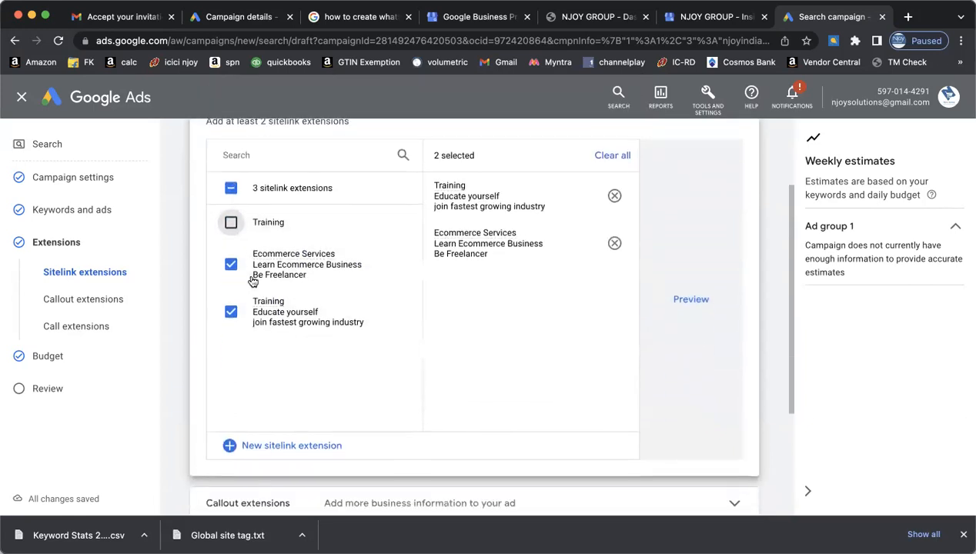
{"action": "scroll", "coordinate": [253, 281], "scroll_direction": "down", "scroll_amount": 5}
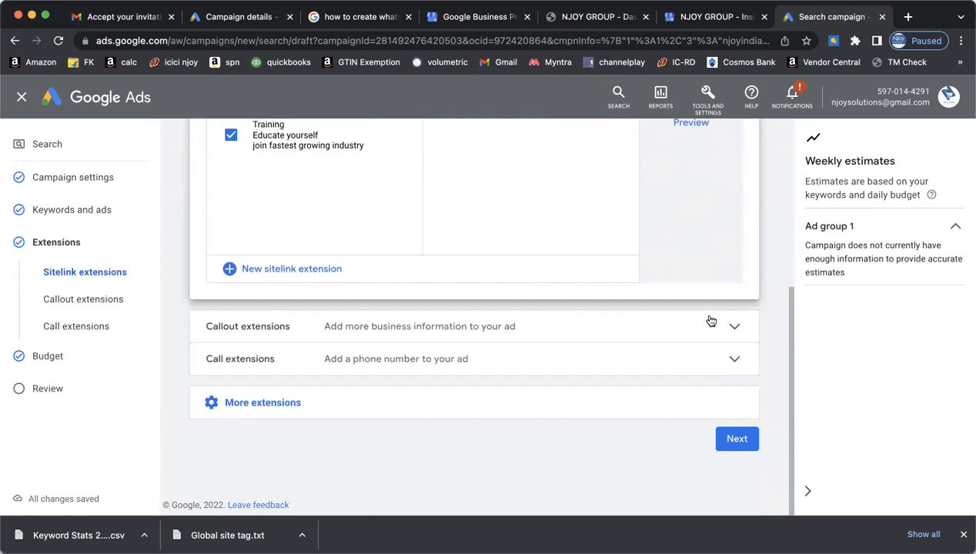
{"action": "left_click", "coordinate": [748, 432]}
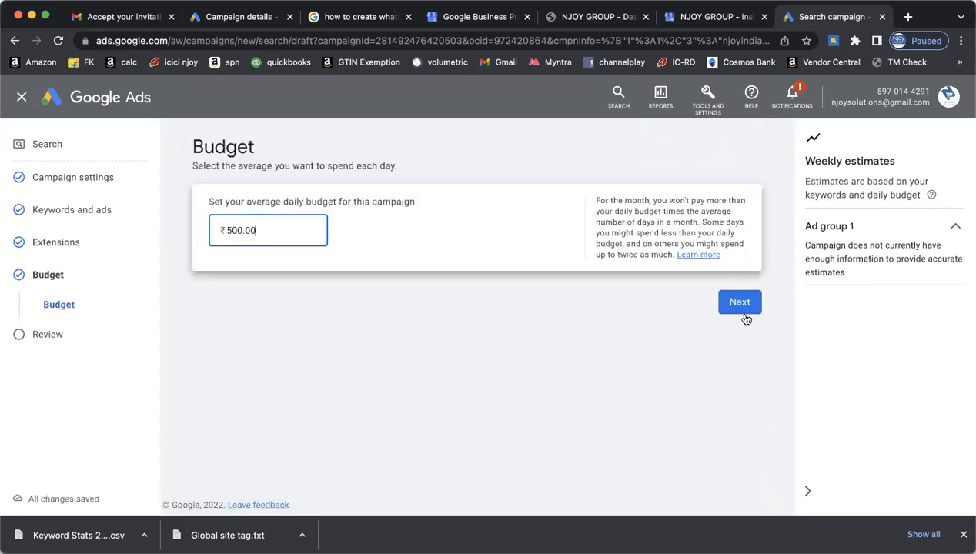
{"action": "left_click", "coordinate": [740, 302]}
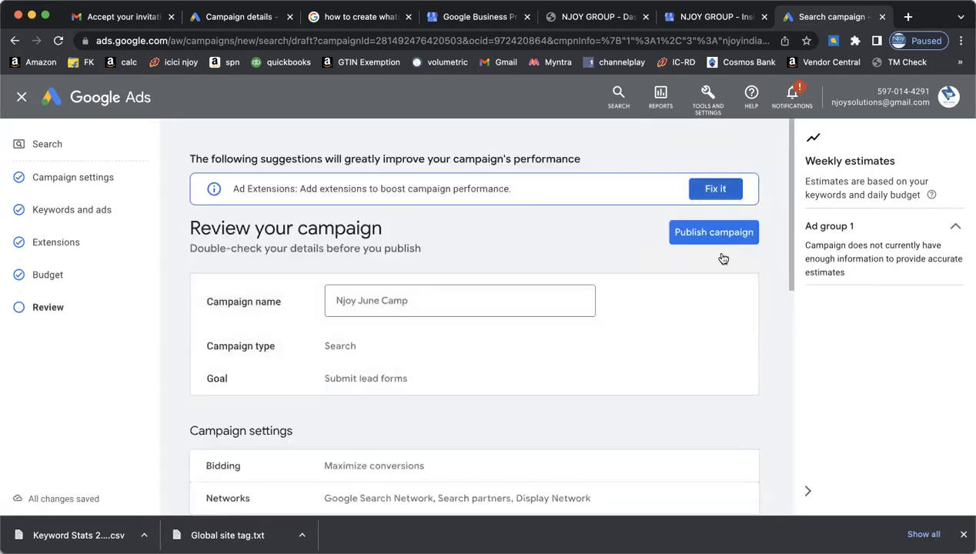
{"action": "left_click", "coordinate": [714, 190]}
{"action": "scroll", "coordinate": [658, 348], "scroll_direction": "down", "scroll_amount": 5}
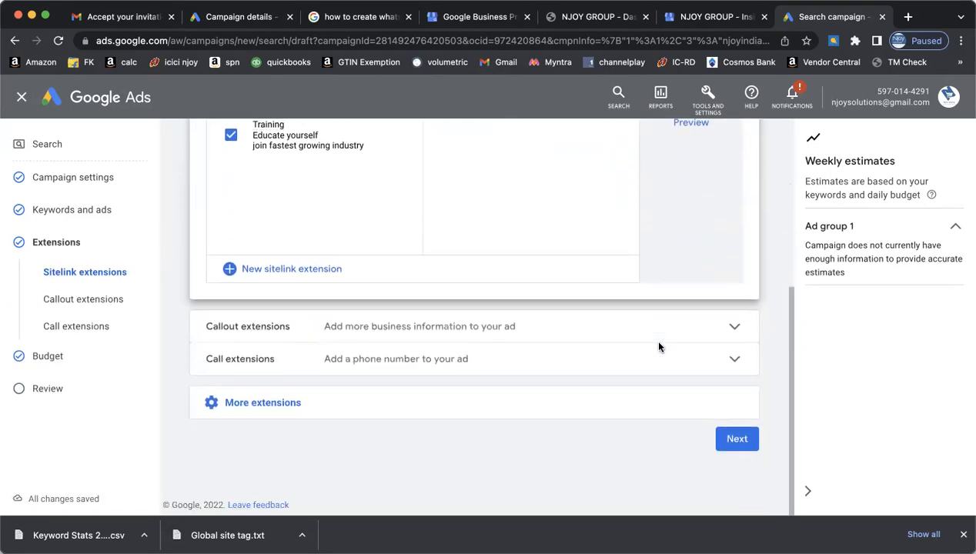
- Select callouts Ecommerce Service Provide, Ecommerce Training, Social Media Marketing and Website Development
{"action": "left_click", "coordinate": [617, 338]}
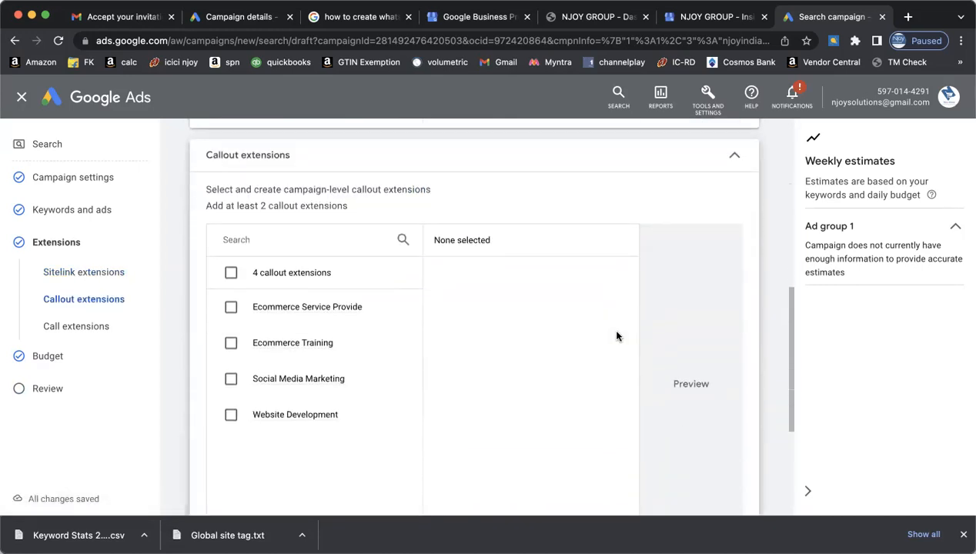
{"action": "left_click", "coordinate": [231, 307]}
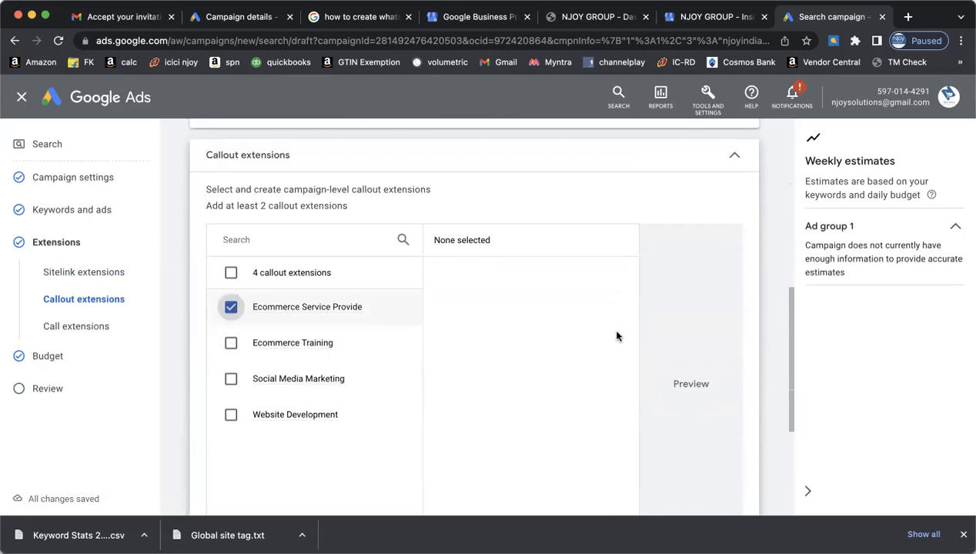
{"action": "left_click", "coordinate": [231, 343]}
{"action": "left_click", "coordinate": [231, 379]}
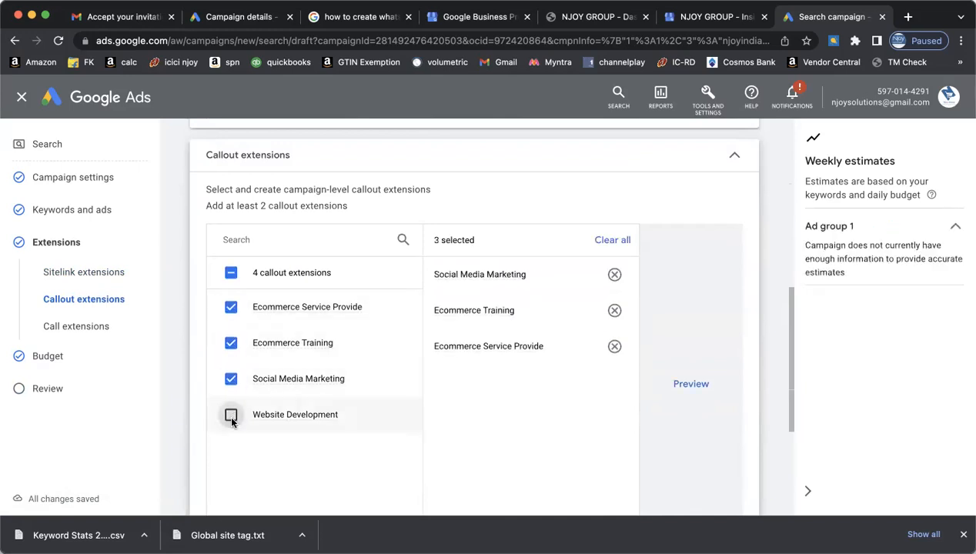
{"action": "left_click", "coordinate": [231, 416]}
- Advance through Budget to Review and go back to extensions as the review suggests
{"action": "scroll", "coordinate": [691, 368], "scroll_direction": "up", "scroll_amount": 5}
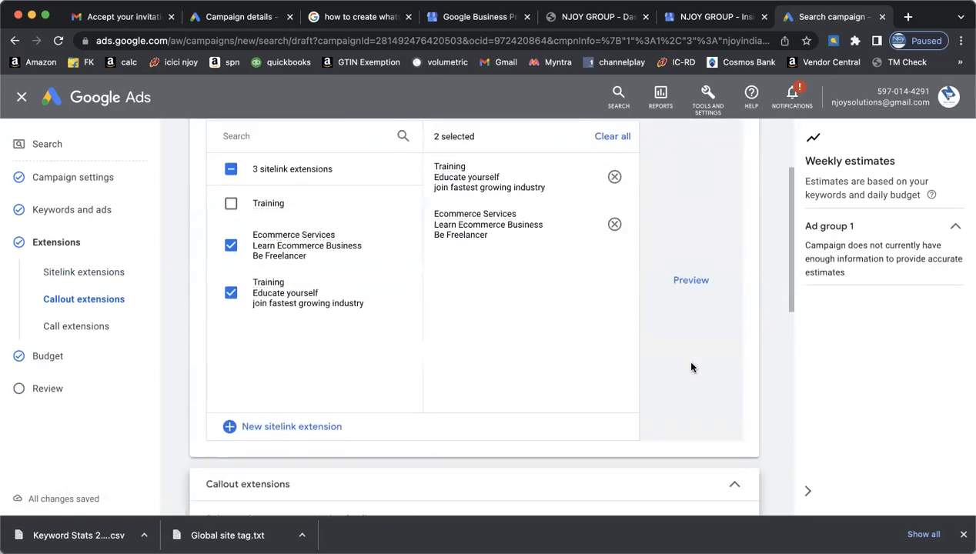
{"action": "scroll", "coordinate": [692, 368], "scroll_direction": "down", "scroll_amount": 6}
{"action": "scroll", "coordinate": [691, 367], "scroll_direction": "down", "scroll_amount": 3}
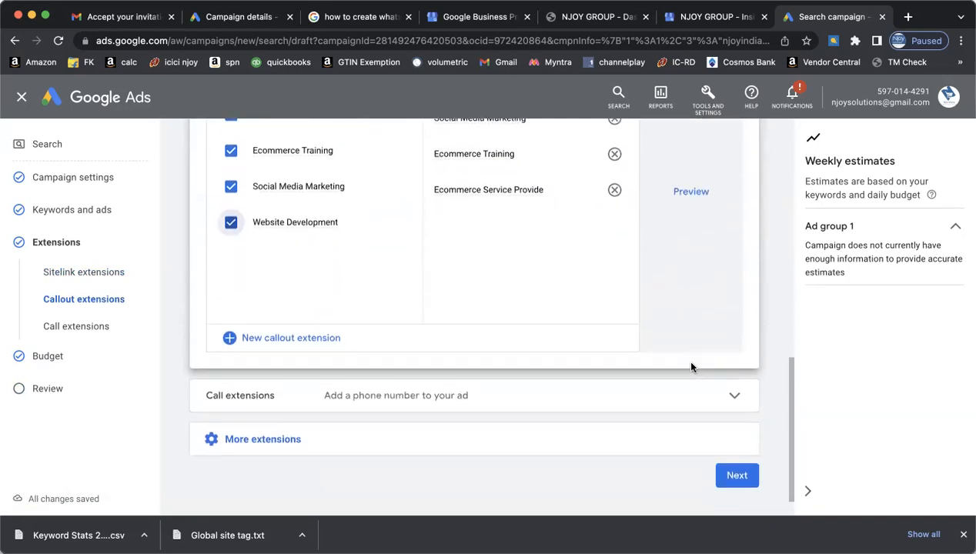
{"action": "left_click", "coordinate": [736, 475]}
{"action": "left_click", "coordinate": [737, 302]}
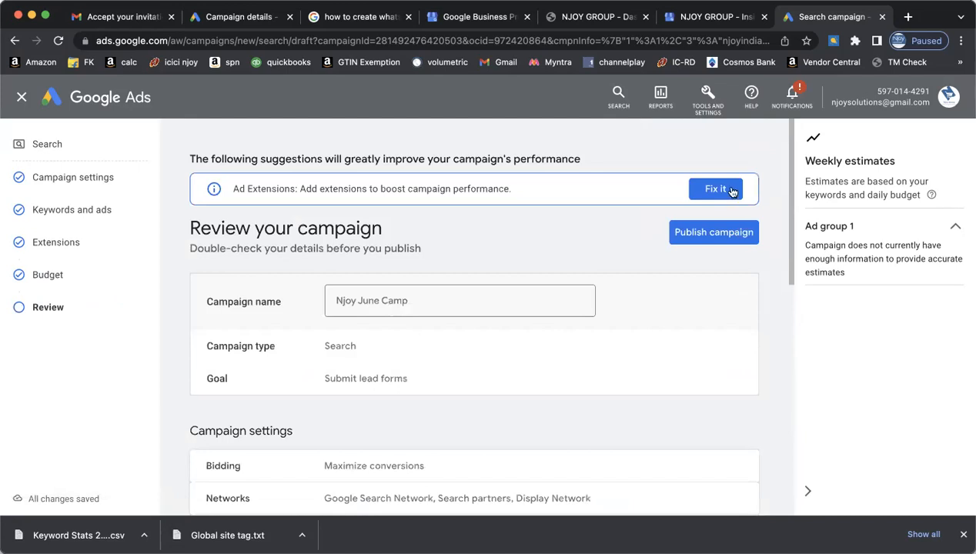
{"action": "left_click", "coordinate": [719, 189]}
{"action": "scroll", "coordinate": [639, 362], "scroll_direction": "down", "scroll_amount": 10}
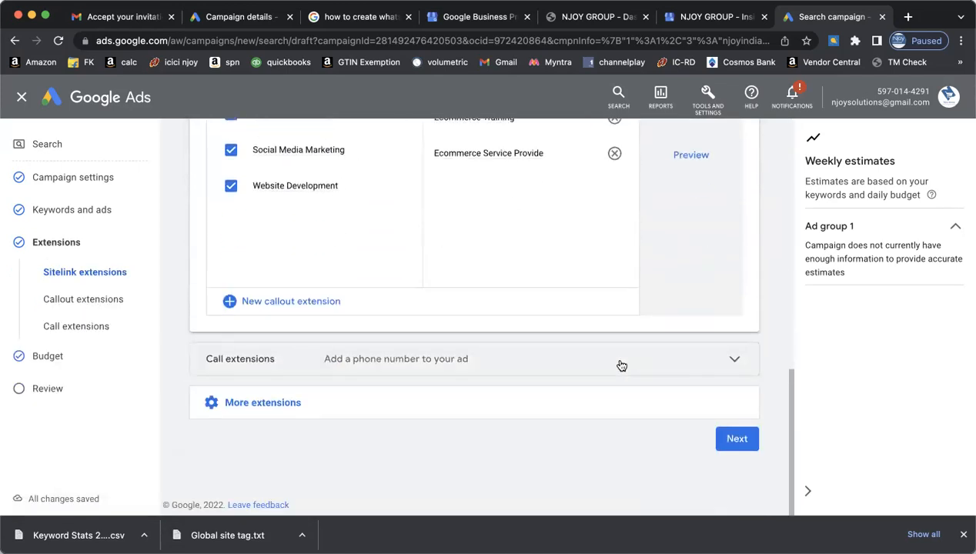
- Attach the business phone number as a call extension and continue through Budget to Review
{"action": "left_click", "coordinate": [622, 365]}
{"action": "scroll", "coordinate": [443, 389], "scroll_direction": "down", "scroll_amount": 3}
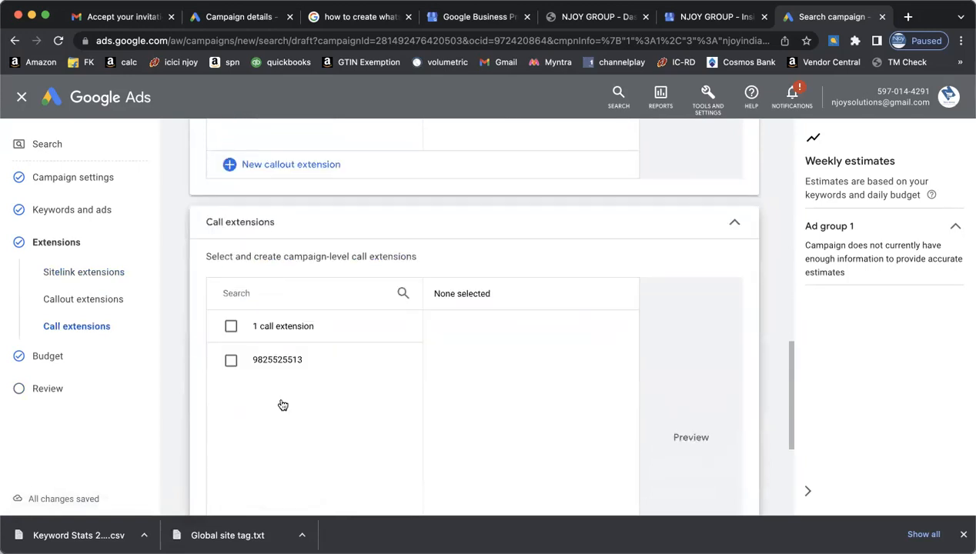
{"action": "left_click", "coordinate": [231, 360]}
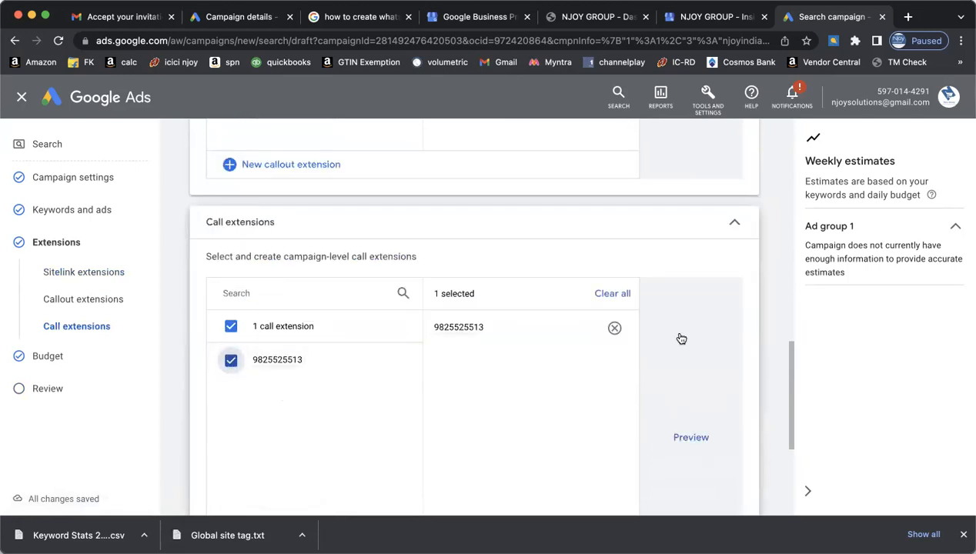
{"action": "scroll", "coordinate": [681, 339], "scroll_direction": "up", "scroll_amount": 10}
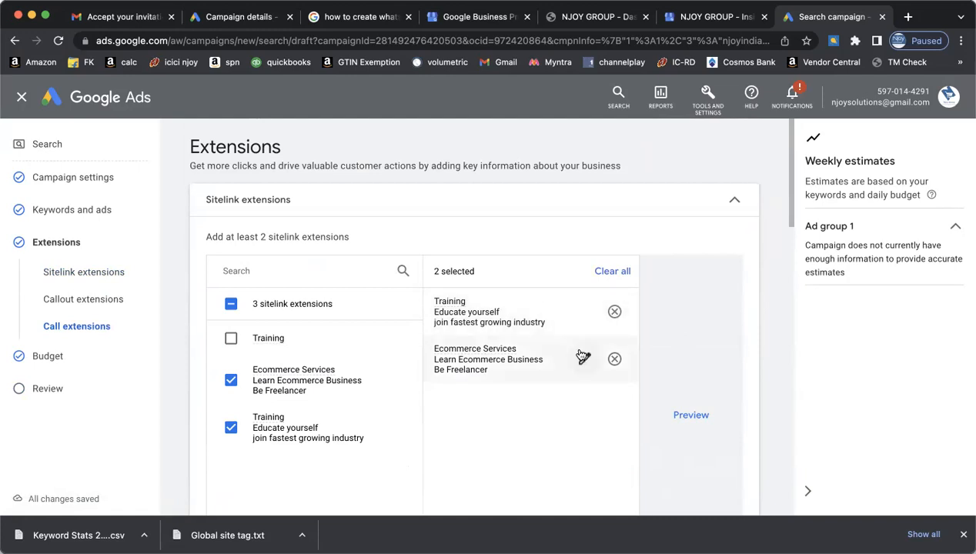
{"action": "scroll", "coordinate": [751, 331], "scroll_direction": "down", "scroll_amount": 5}
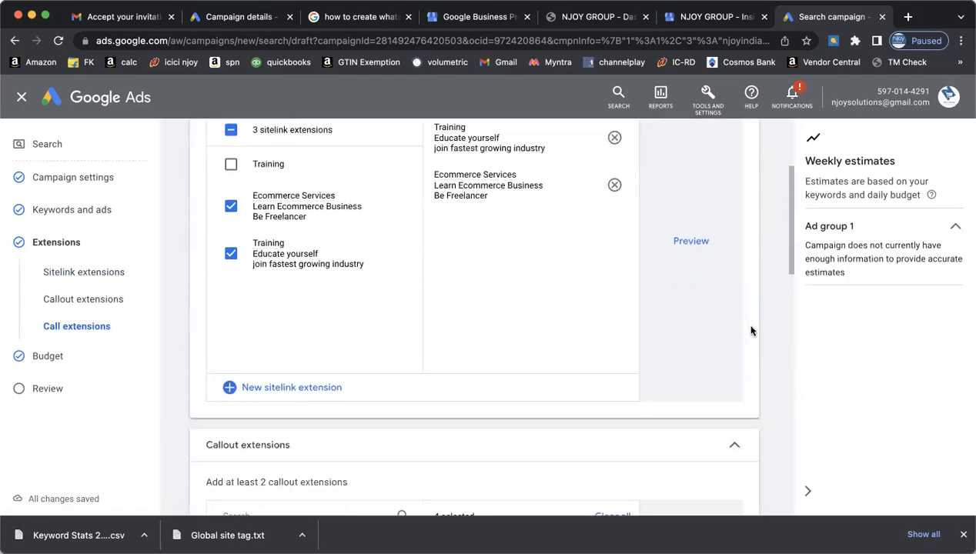
{"action": "scroll", "coordinate": [751, 331], "scroll_direction": "down", "scroll_amount": 15}
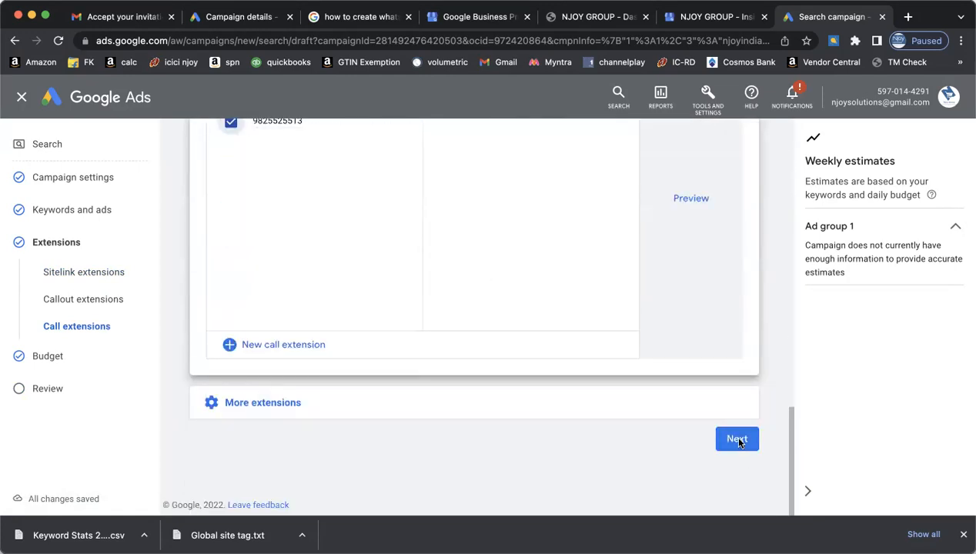
{"action": "left_click", "coordinate": [739, 440]}
{"action": "left_click", "coordinate": [738, 302]}
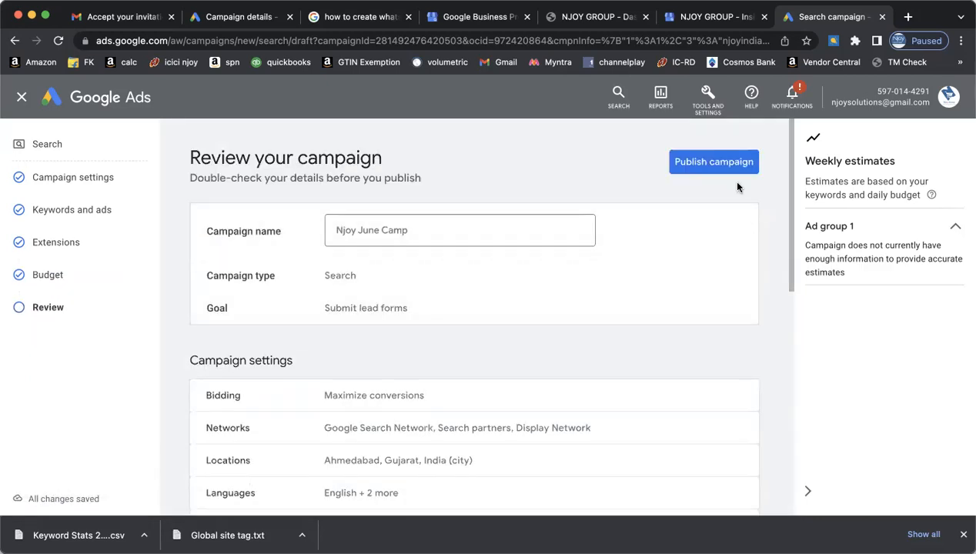
{"action": "scroll", "coordinate": [737, 183], "scroll_direction": "down", "scroll_amount": 1}
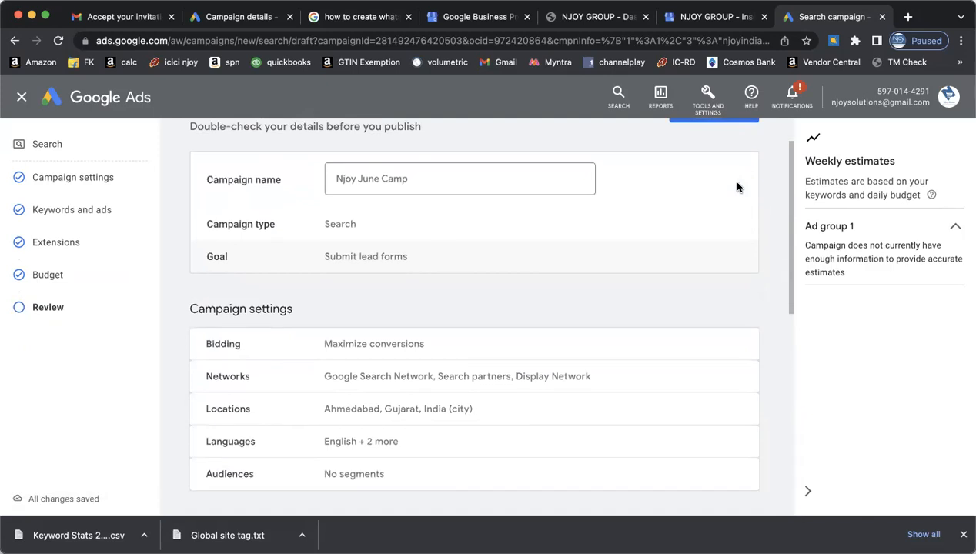
{"action": "scroll", "coordinate": [695, 299], "scroll_direction": "down", "scroll_amount": 5}
{"action": "scroll", "coordinate": [695, 299], "scroll_direction": "up", "scroll_amount": 5}
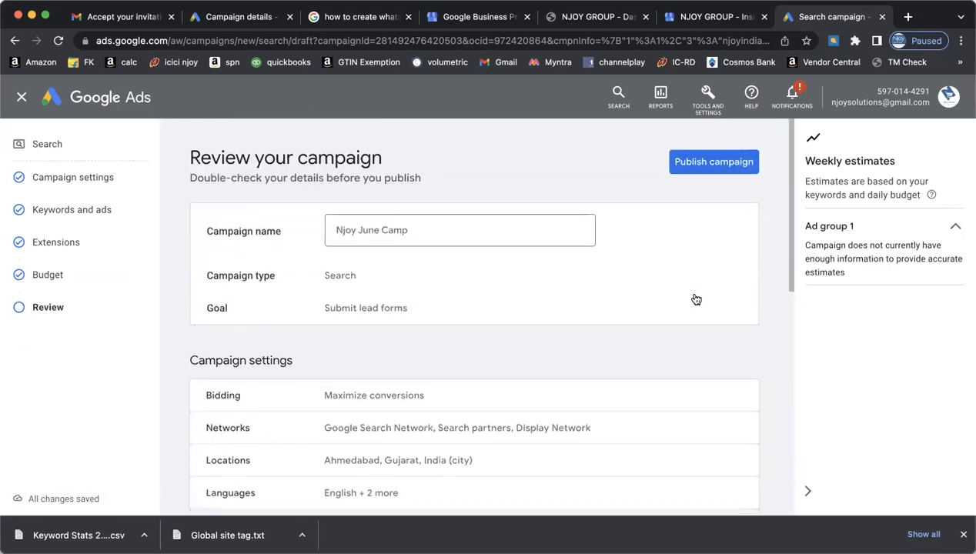
{"action": "scroll", "coordinate": [695, 298], "scroll_direction": "down", "scroll_amount": 1}
{"action": "scroll", "coordinate": [695, 299], "scroll_direction": "down", "scroll_amount": 2}
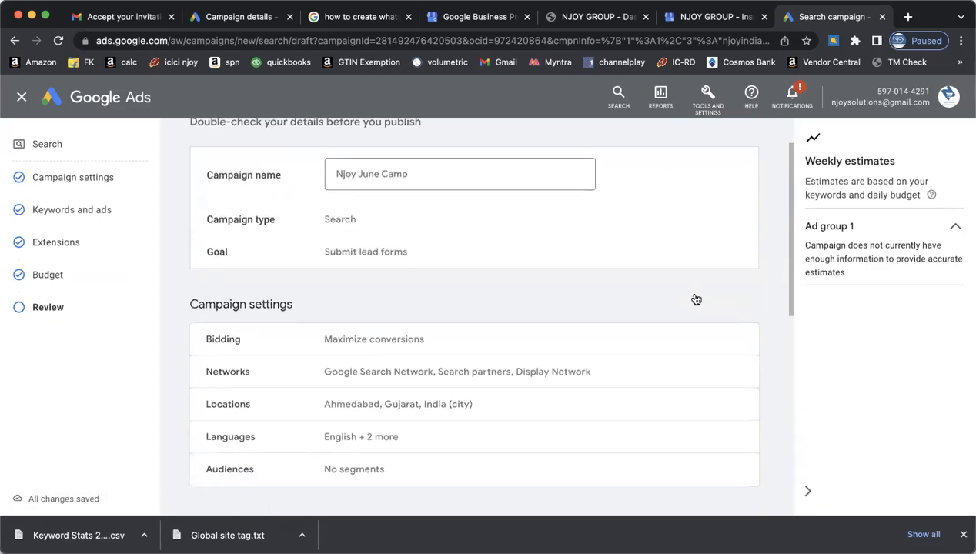
{"action": "scroll", "coordinate": [695, 298], "scroll_direction": "down", "scroll_amount": 5}
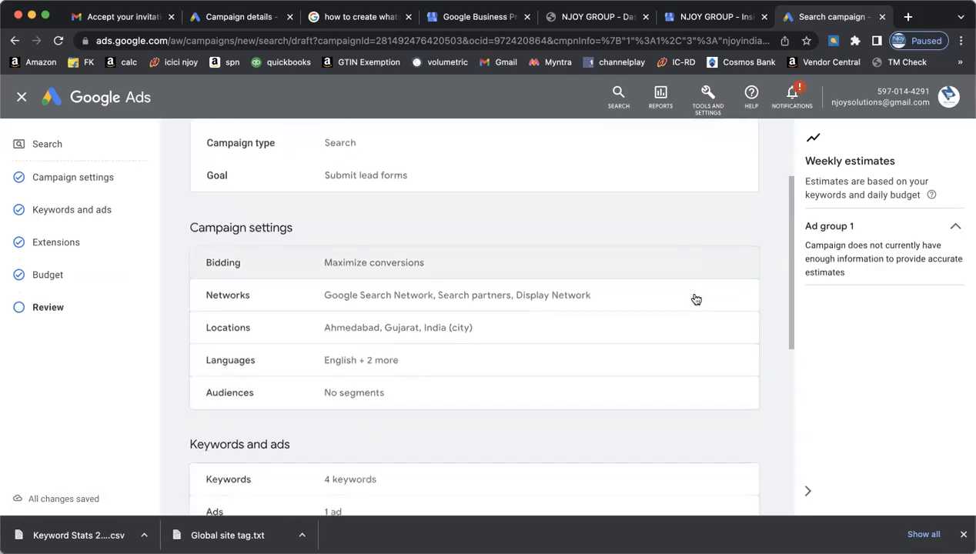
{"action": "scroll", "coordinate": [695, 299], "scroll_direction": "down", "scroll_amount": 3}
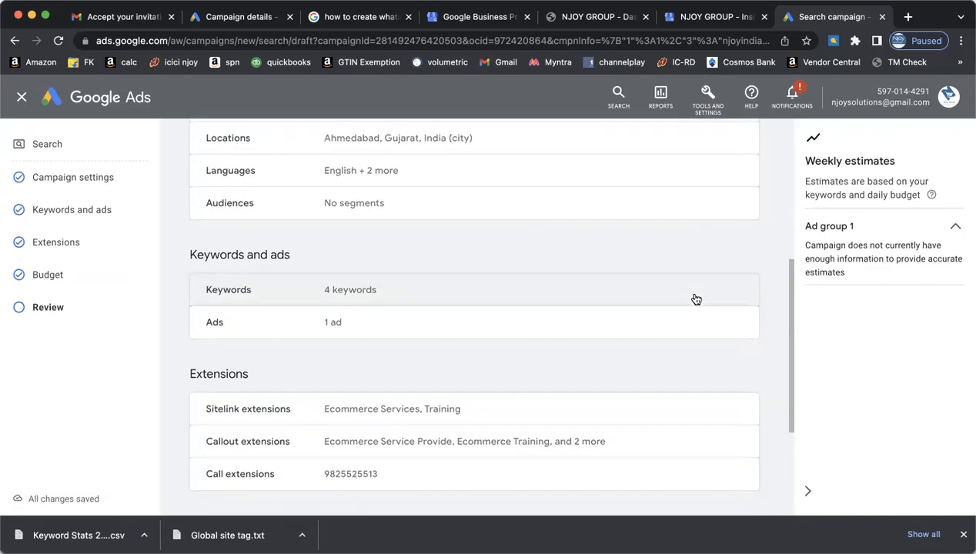
{"action": "scroll", "coordinate": [695, 299], "scroll_direction": "down", "scroll_amount": 6}
- Publish the Njoy June Camp campaign
{"action": "left_click", "coordinate": [724, 412]}
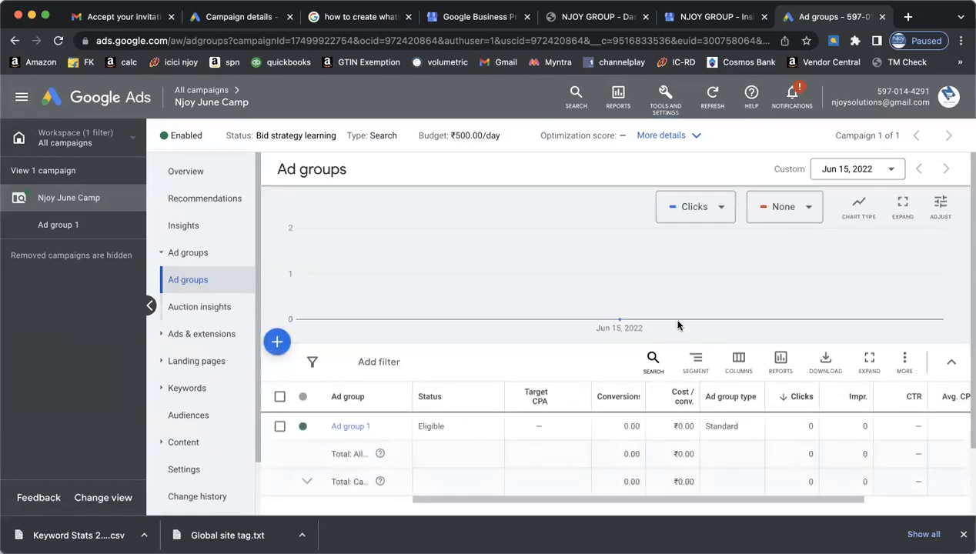
{"action": "scroll", "coordinate": [701, 310], "scroll_direction": "down", "scroll_amount": 2}
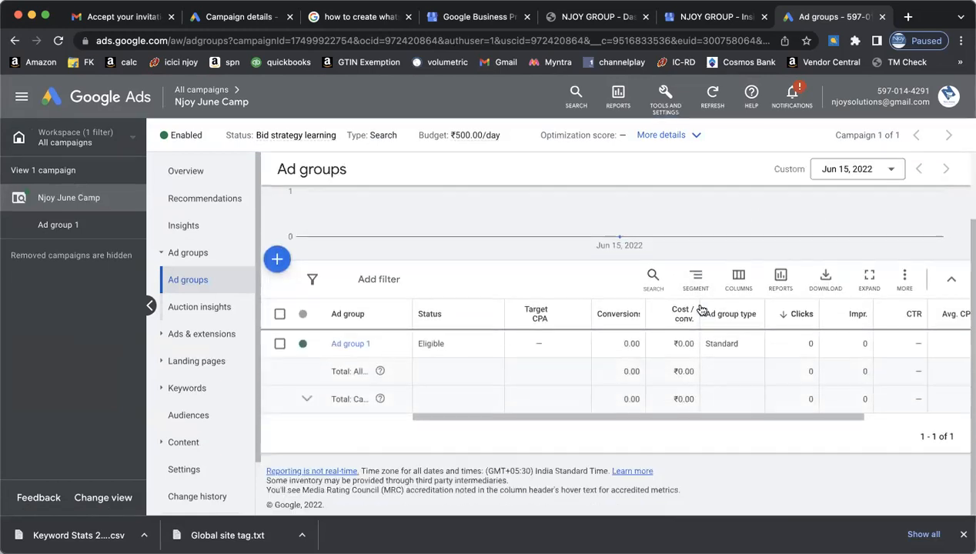
{"action": "scroll", "coordinate": [646, 361], "scroll_direction": "right", "scroll_amount": 3}
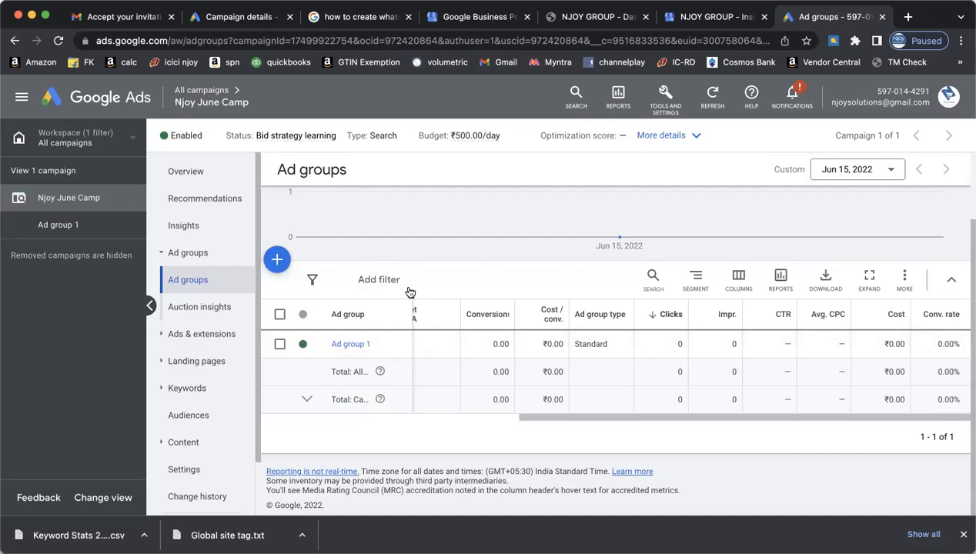
- Collapse the campaign panel, check auction insights, and open the campaign Overview
{"action": "left_click", "coordinate": [149, 306]}
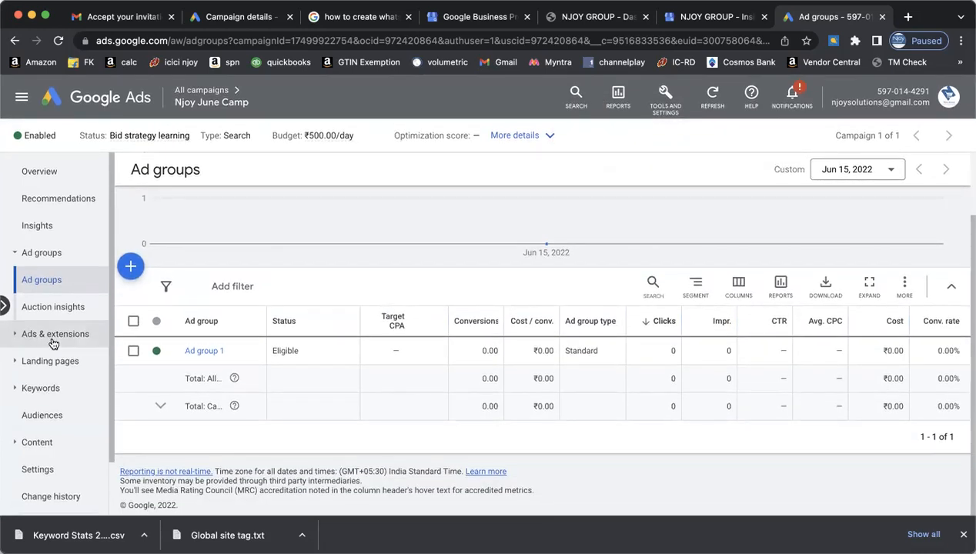
{"action": "left_click", "coordinate": [61, 309]}
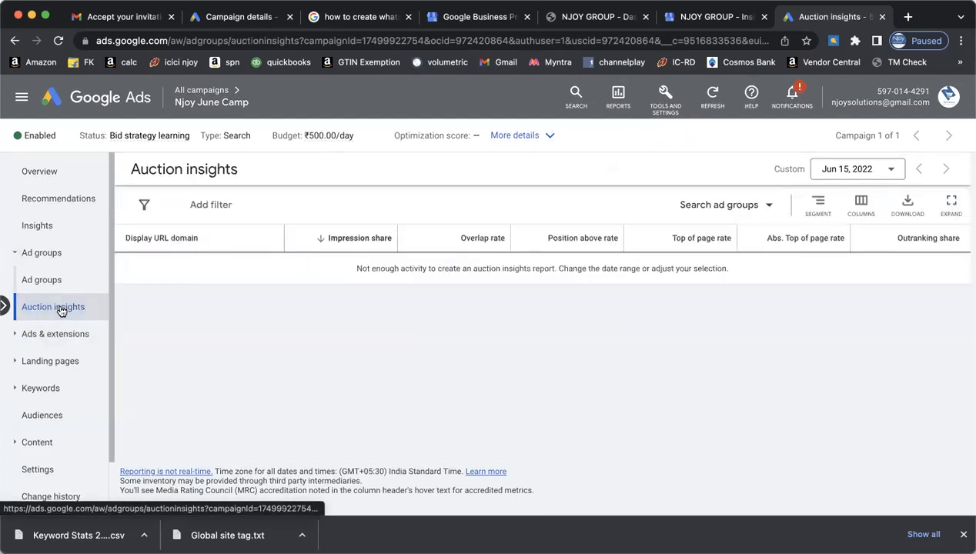
{"action": "left_click", "coordinate": [44, 170]}
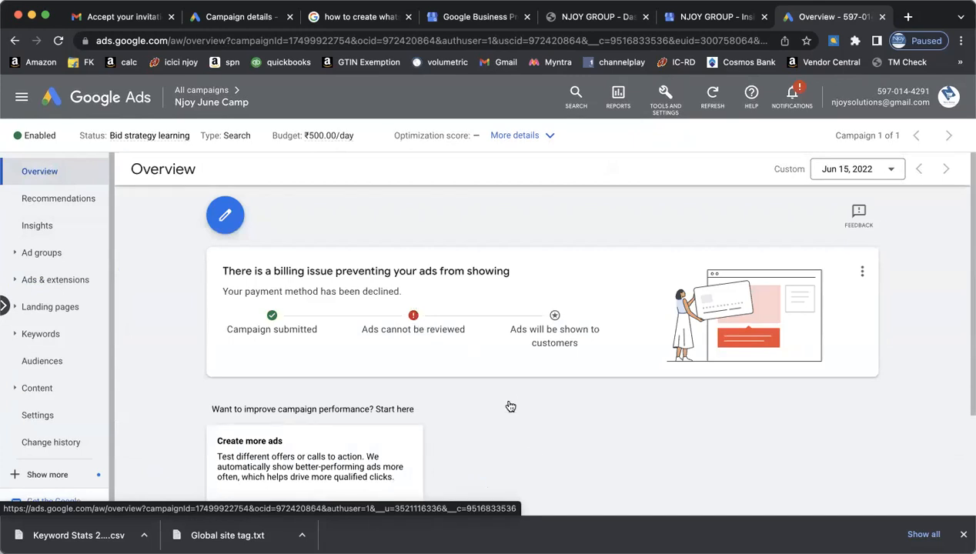
{"action": "scroll", "coordinate": [508, 406], "scroll_direction": "down", "scroll_amount": 2}
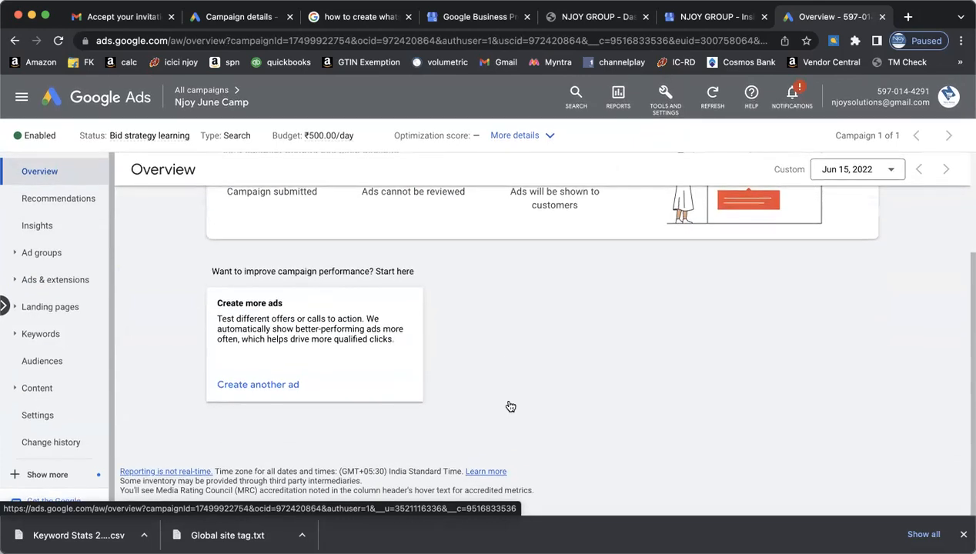
{"action": "scroll", "coordinate": [508, 406], "scroll_direction": "up", "scroll_amount": 2}
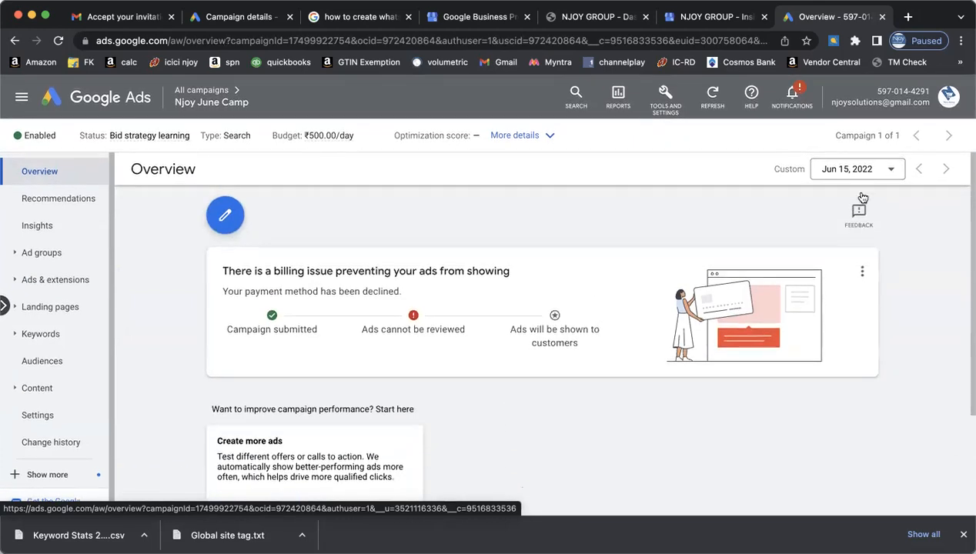
{"action": "left_click", "coordinate": [942, 101]}
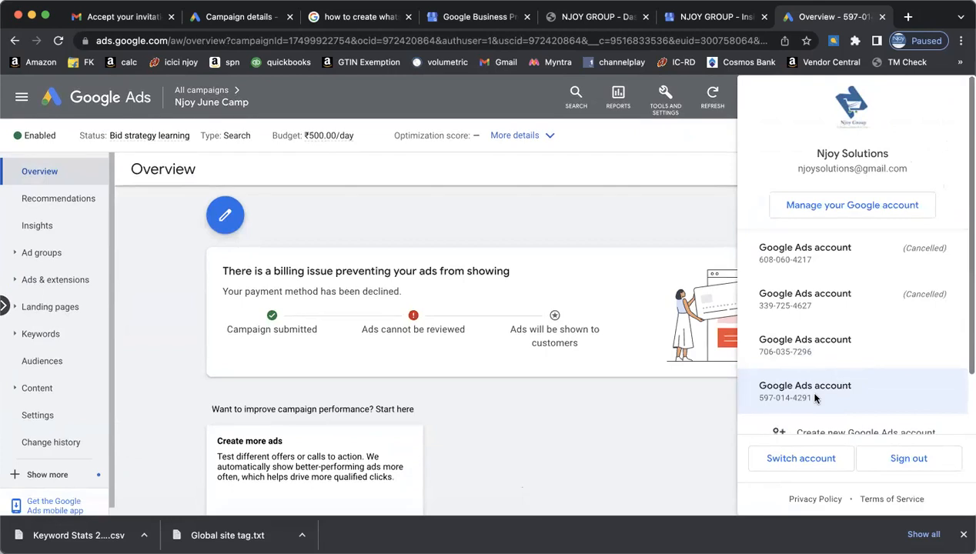
{"action": "scroll", "coordinate": [814, 397], "scroll_direction": "down", "scroll_amount": 2}
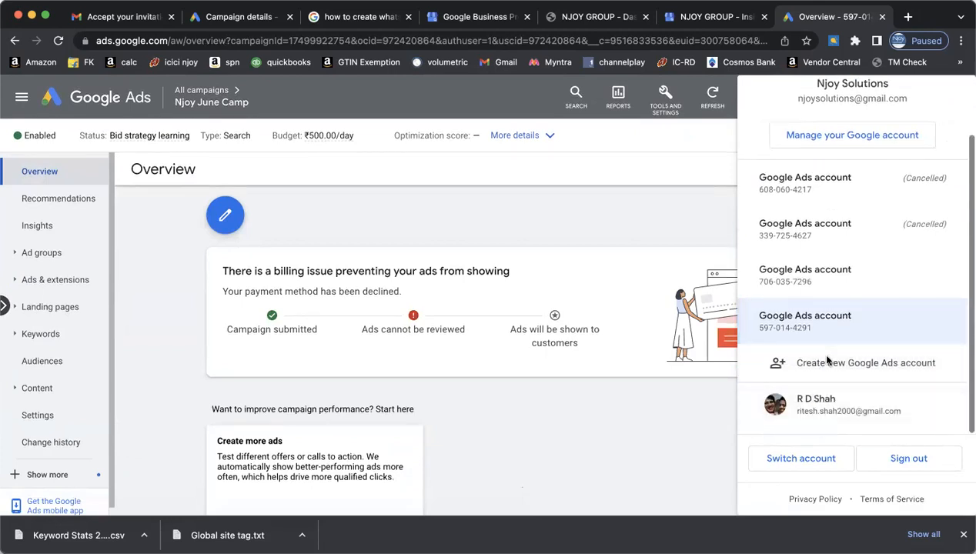
{"action": "left_click", "coordinate": [595, 424]}
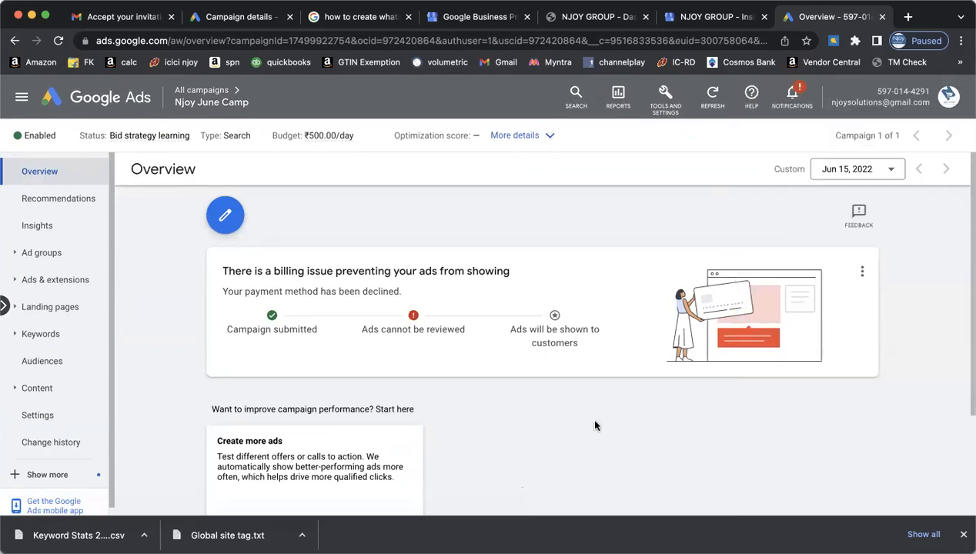
{"action": "left_click", "coordinate": [862, 272]}
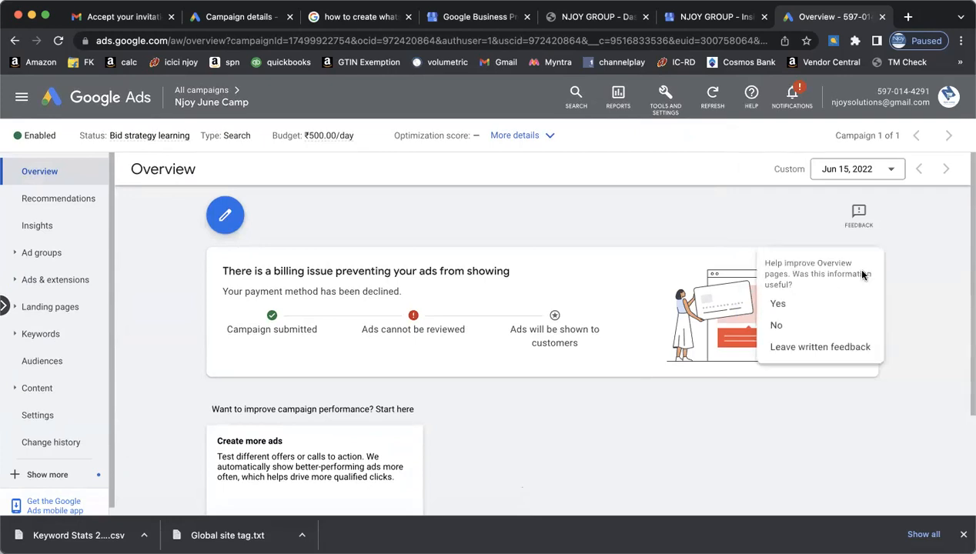
{"action": "left_click", "coordinate": [795, 304]}
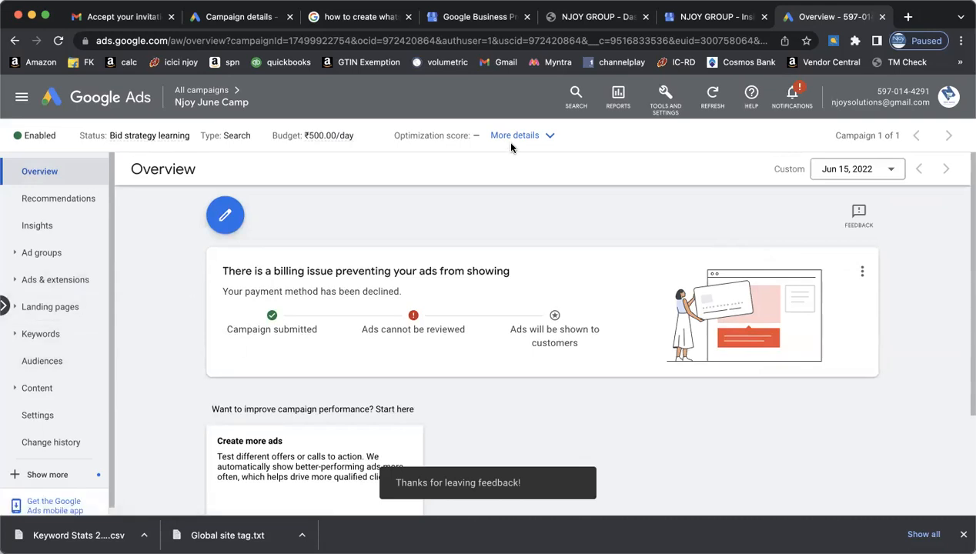
{"action": "left_click", "coordinate": [552, 140]}
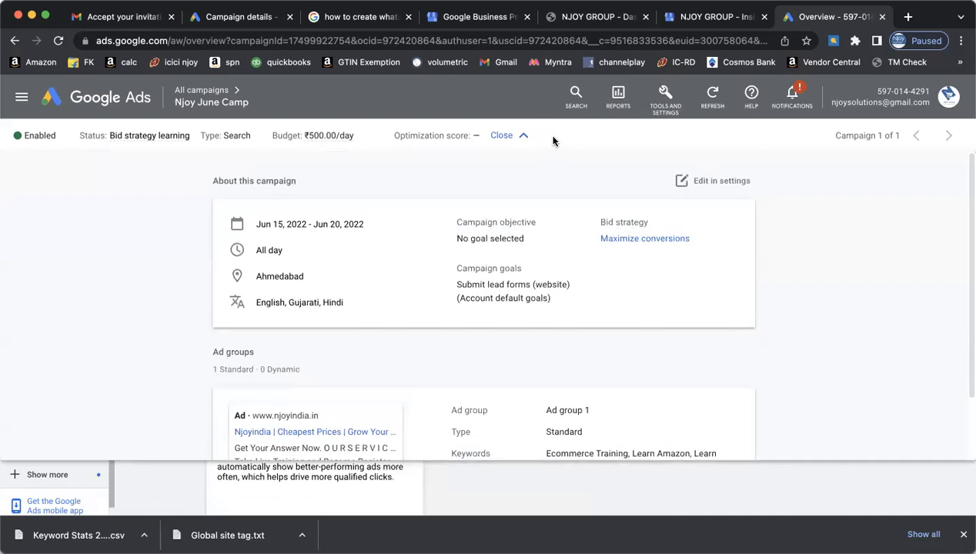
{"action": "scroll", "coordinate": [728, 321], "scroll_direction": "down", "scroll_amount": 2}
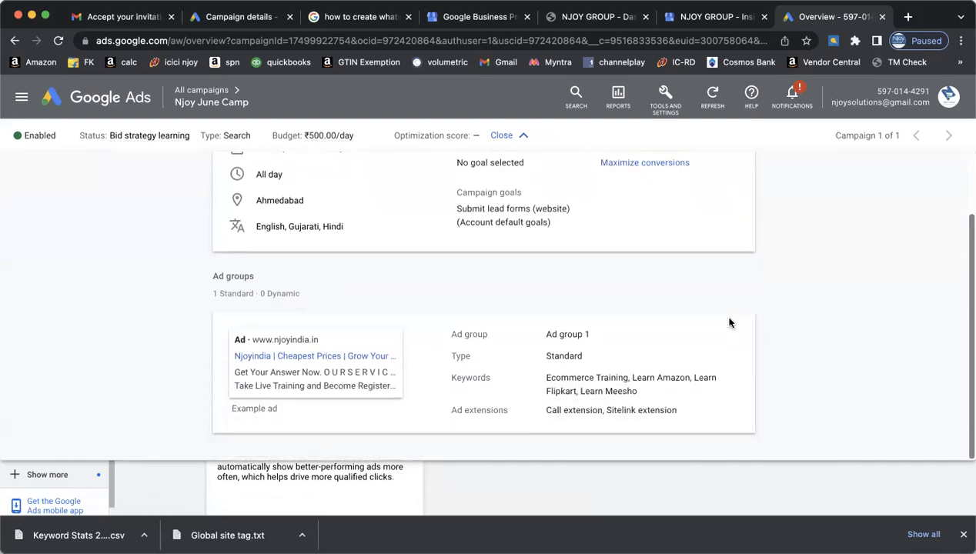
{"action": "scroll", "coordinate": [730, 323], "scroll_direction": "up", "scroll_amount": 2}
{"action": "left_click", "coordinate": [522, 135]}
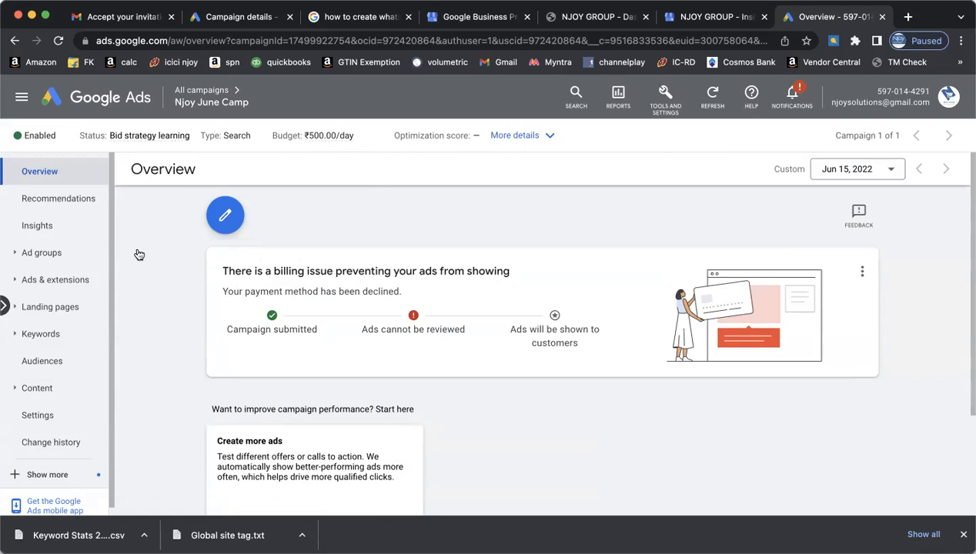
{"action": "scroll", "coordinate": [89, 332], "scroll_direction": "down", "scroll_amount": 1}
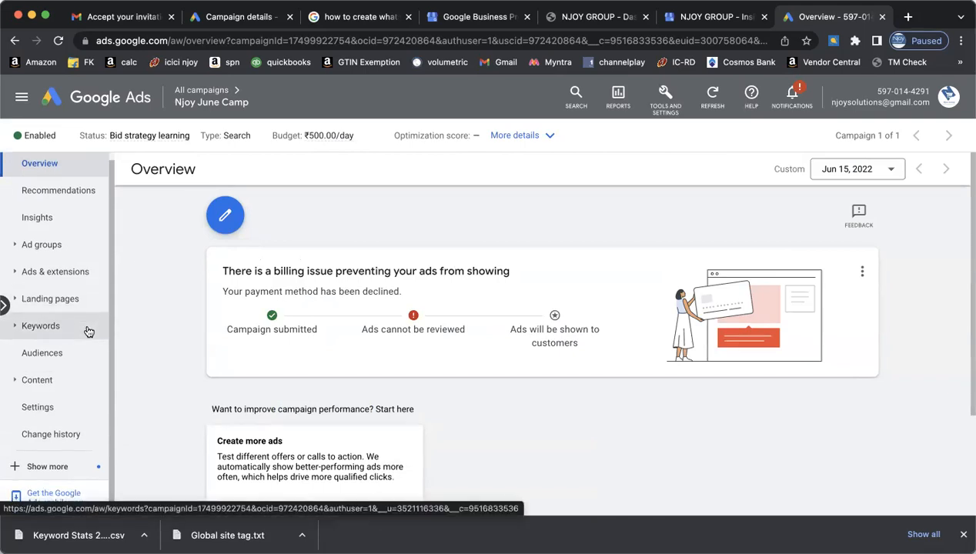
- Open Njoy June Camp's settings and expand Additional settings to see ad rotation and IP exclusions
{"action": "left_click", "coordinate": [65, 406]}
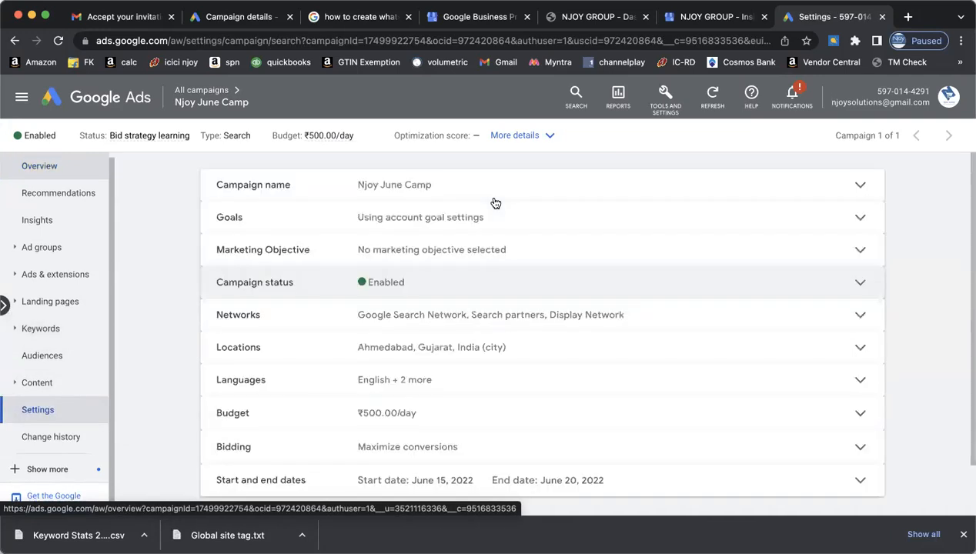
{"action": "scroll", "coordinate": [550, 270], "scroll_direction": "down", "scroll_amount": 2}
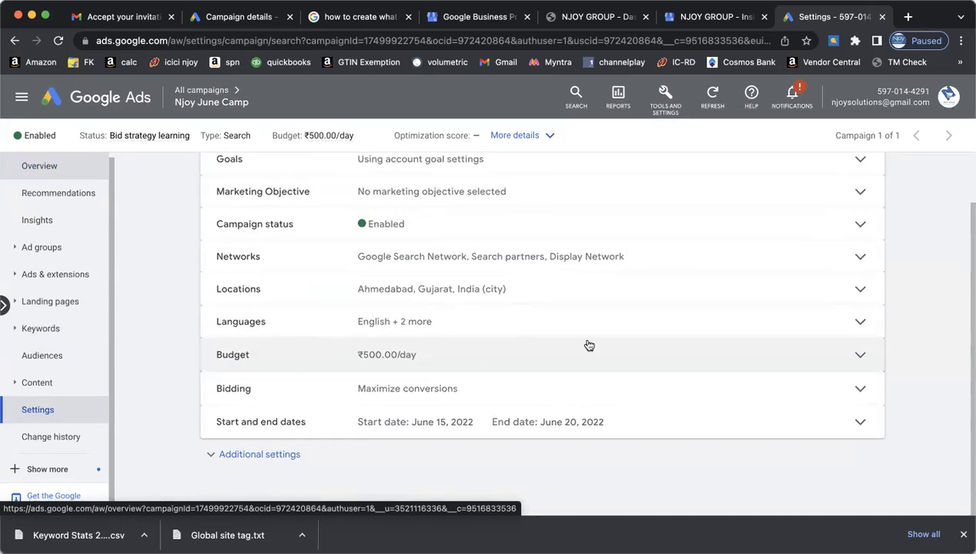
{"action": "left_click", "coordinate": [281, 455]}
{"action": "scroll", "coordinate": [516, 392], "scroll_direction": "down", "scroll_amount": 3}
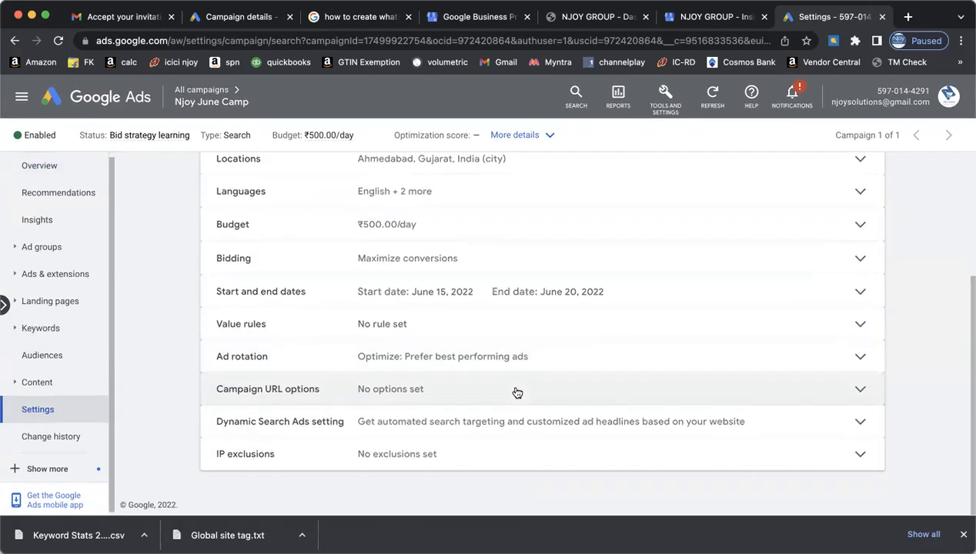
{"action": "scroll", "coordinate": [517, 391], "scroll_direction": "up", "scroll_amount": 5}
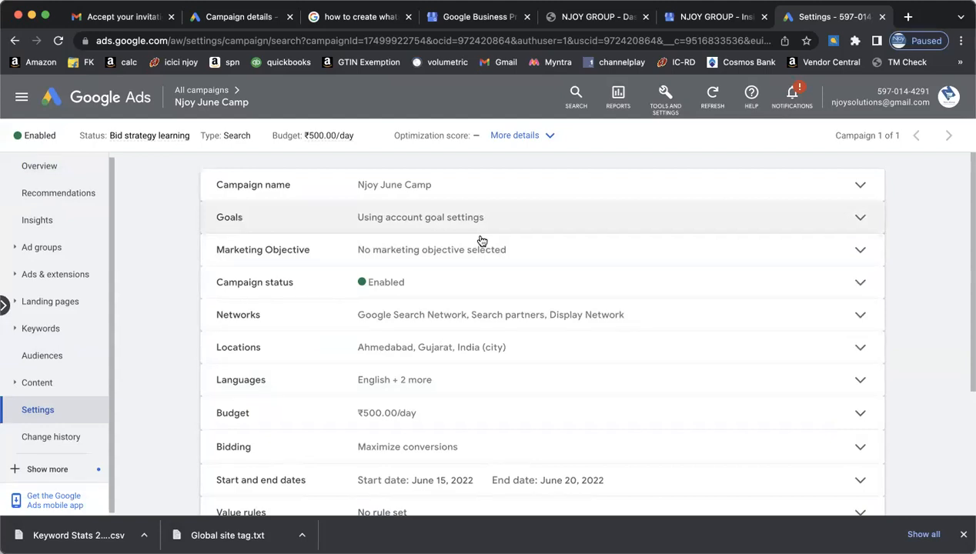
{"action": "scroll", "coordinate": [559, 214], "scroll_direction": "down", "scroll_amount": 3}
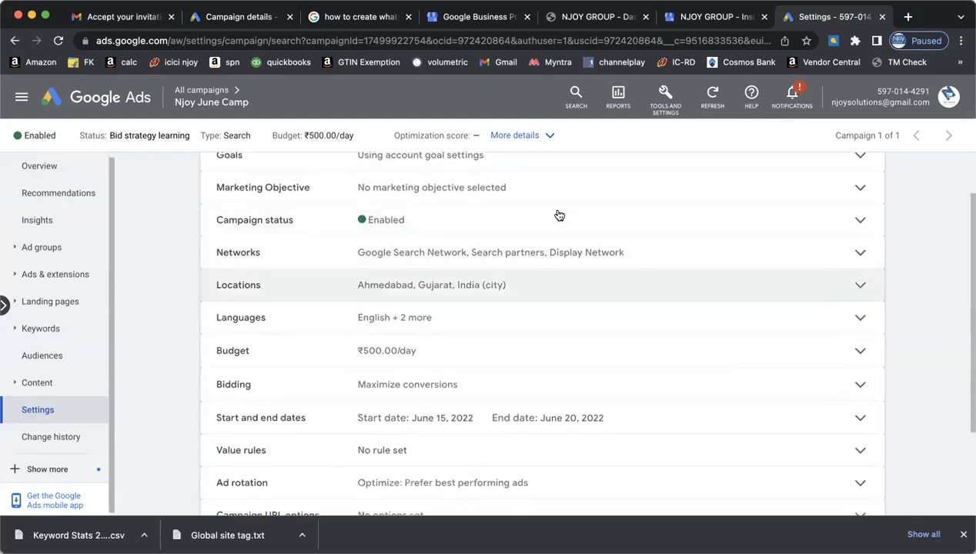
{"action": "scroll", "coordinate": [559, 215], "scroll_direction": "down", "scroll_amount": 1}
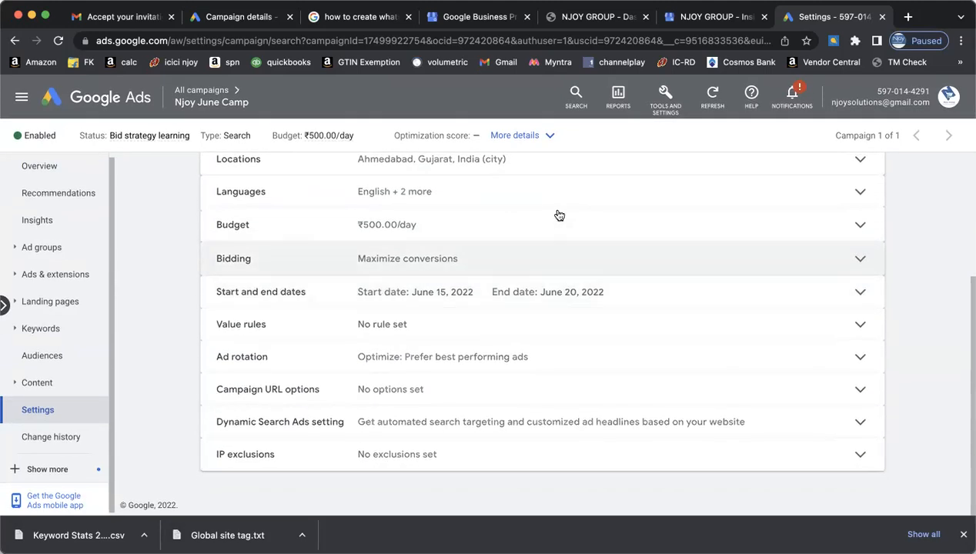
{"action": "scroll", "coordinate": [67, 367], "scroll_direction": "down", "scroll_amount": 1}
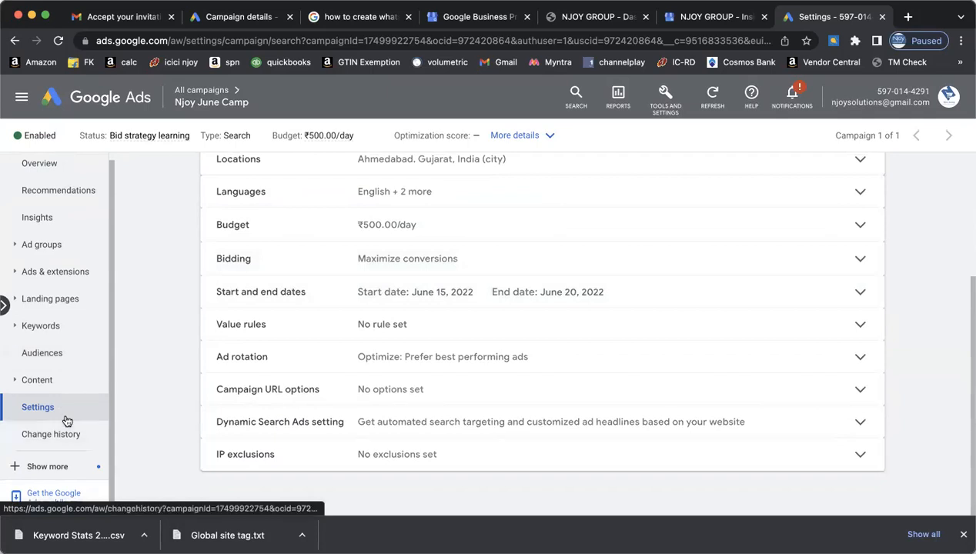
- Show more of the campaign's pages, such as Locations and Devices, in the left navigation
{"action": "left_click", "coordinate": [63, 466]}
{"action": "scroll", "coordinate": [67, 421], "scroll_direction": "down", "scroll_amount": 3}
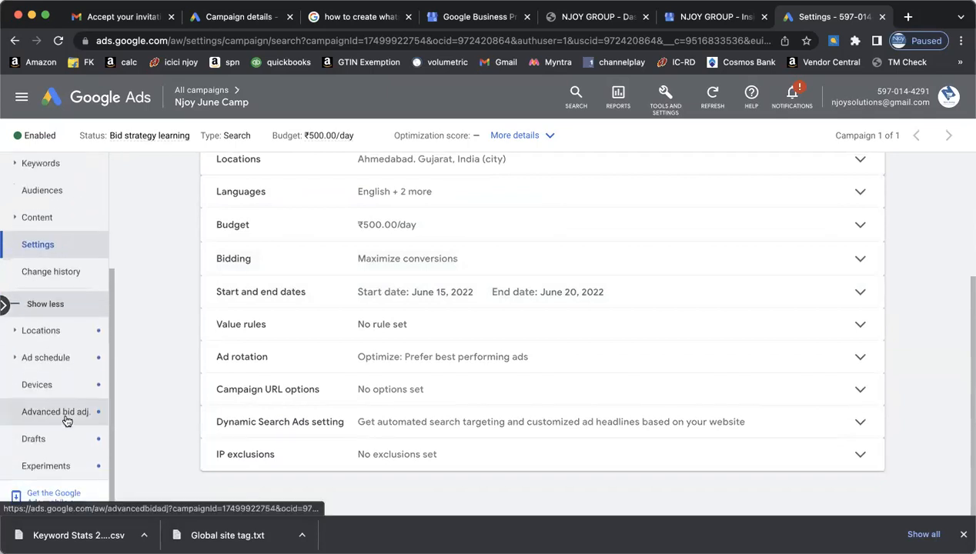
{"action": "scroll", "coordinate": [64, 362], "scroll_direction": "up", "scroll_amount": 3}
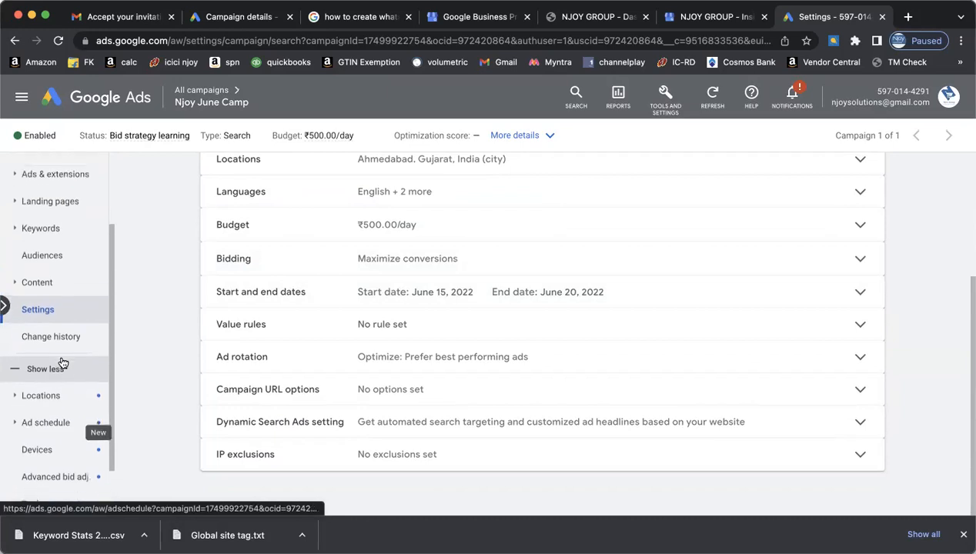
{"action": "scroll", "coordinate": [63, 362], "scroll_direction": "up", "scroll_amount": 1}
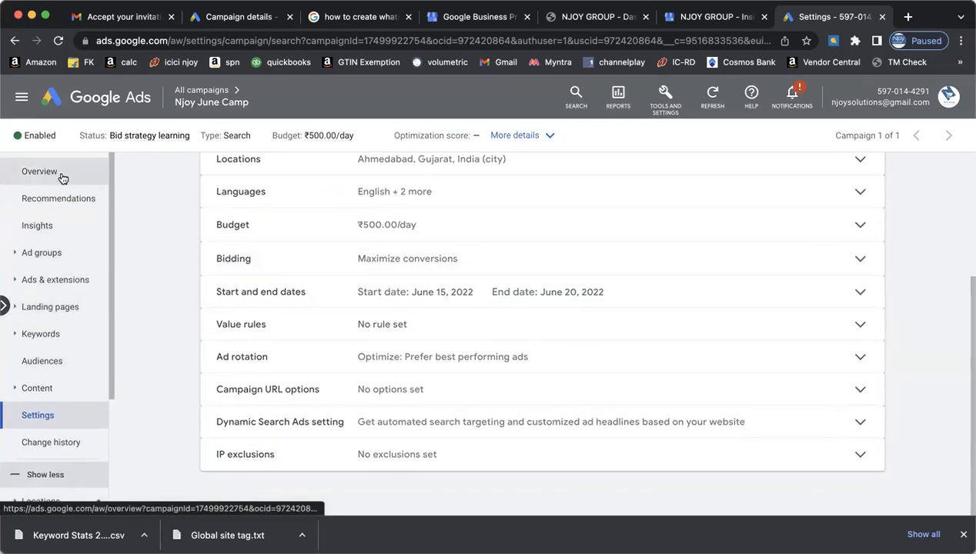
- Expand the campaign details summary to review Ahmedabad, Maximize conversions and June 15–20 dates, then collapse it
{"action": "left_click", "coordinate": [531, 136]}
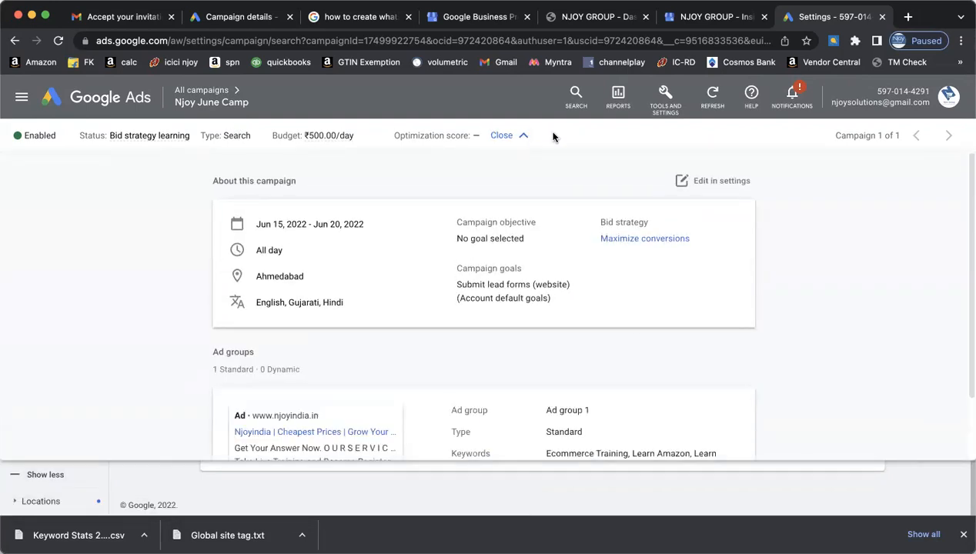
{"action": "scroll", "coordinate": [633, 326], "scroll_direction": "down", "scroll_amount": 1}
{"action": "scroll", "coordinate": [633, 326], "scroll_direction": "down", "scroll_amount": 2}
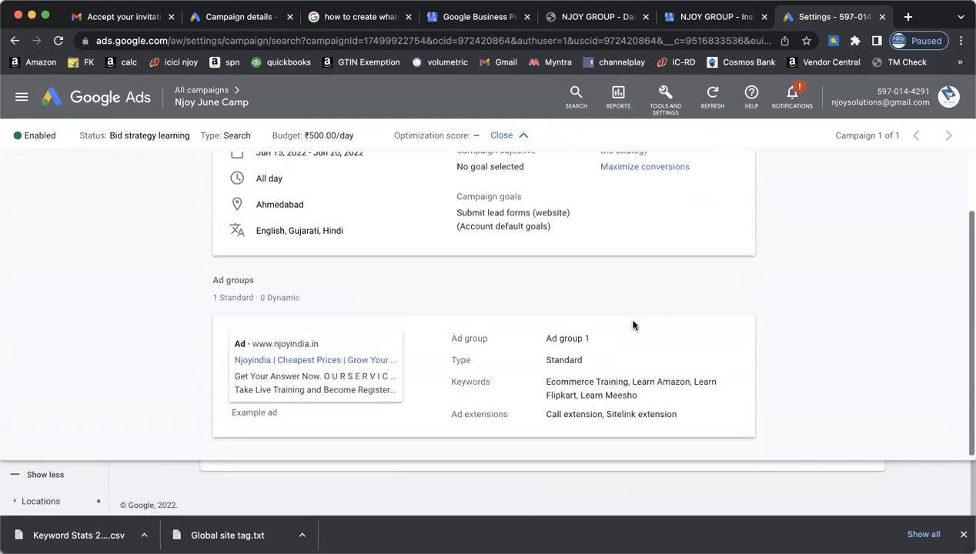
{"action": "scroll", "coordinate": [600, 247], "scroll_direction": "up", "scroll_amount": 2}
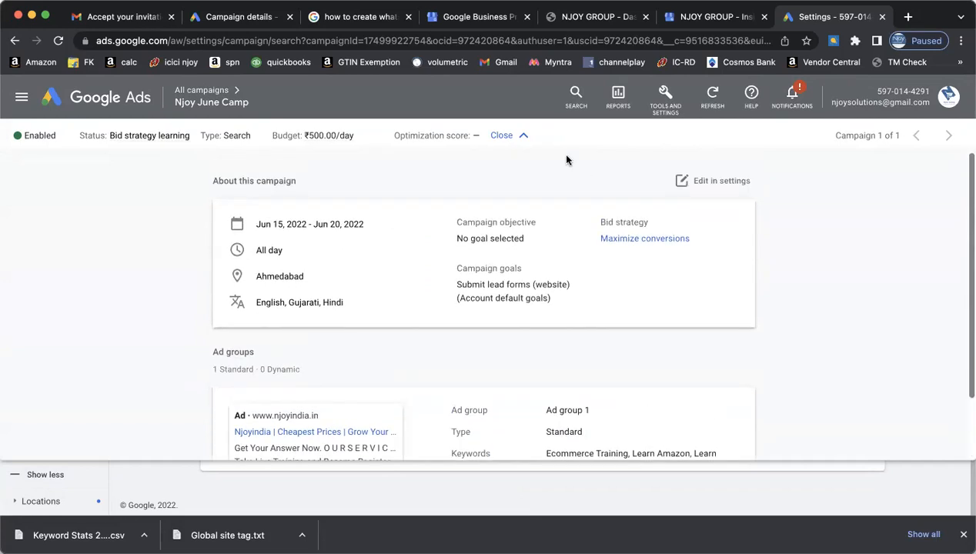
{"action": "left_click", "coordinate": [514, 136]}
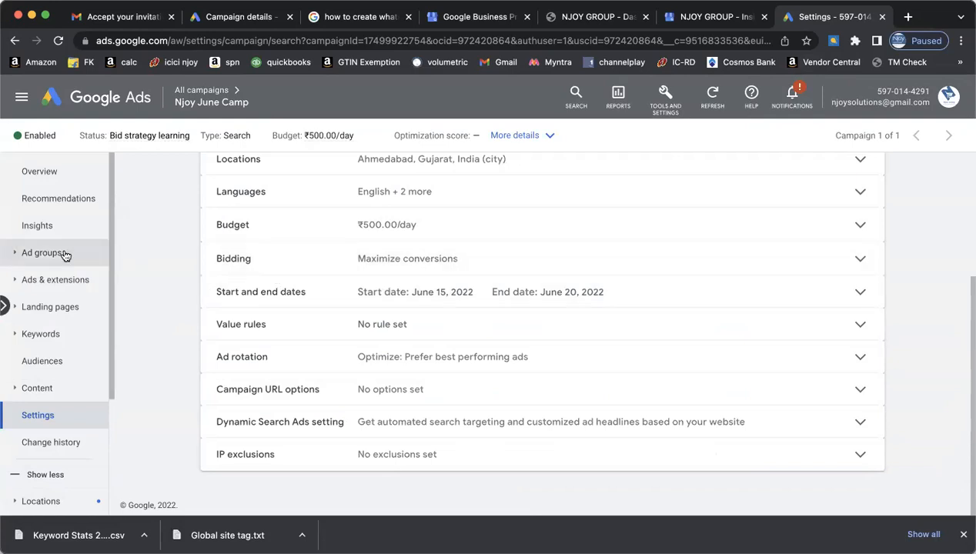
- Review the campaign's week-over-week Insights
{"action": "left_click", "coordinate": [46, 222]}
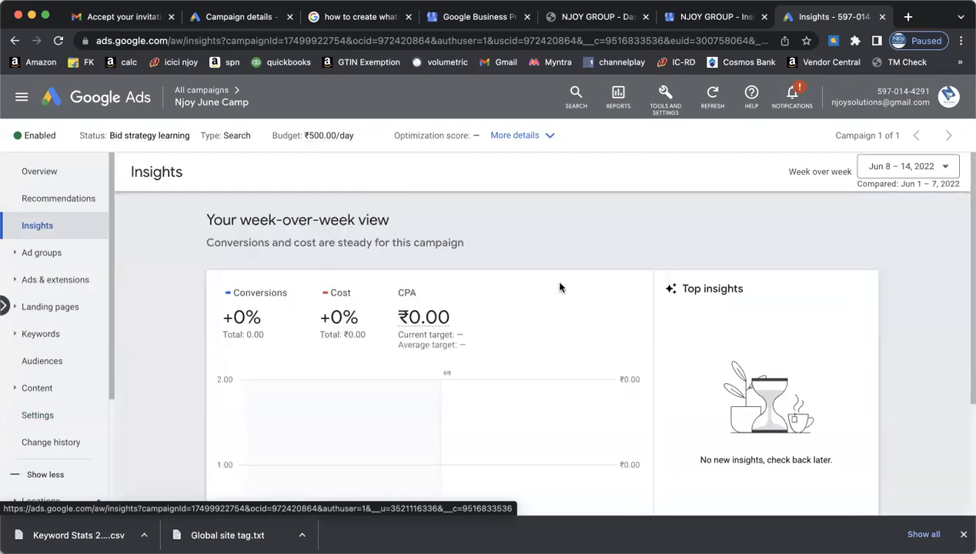
{"action": "scroll", "coordinate": [560, 287], "scroll_direction": "down", "scroll_amount": 3}
{"action": "scroll", "coordinate": [560, 287], "scroll_direction": "up", "scroll_amount": 3}
- Check Recommendations, then go to Billing > Settings under Tools and Settings
{"action": "left_click", "coordinate": [57, 203]}
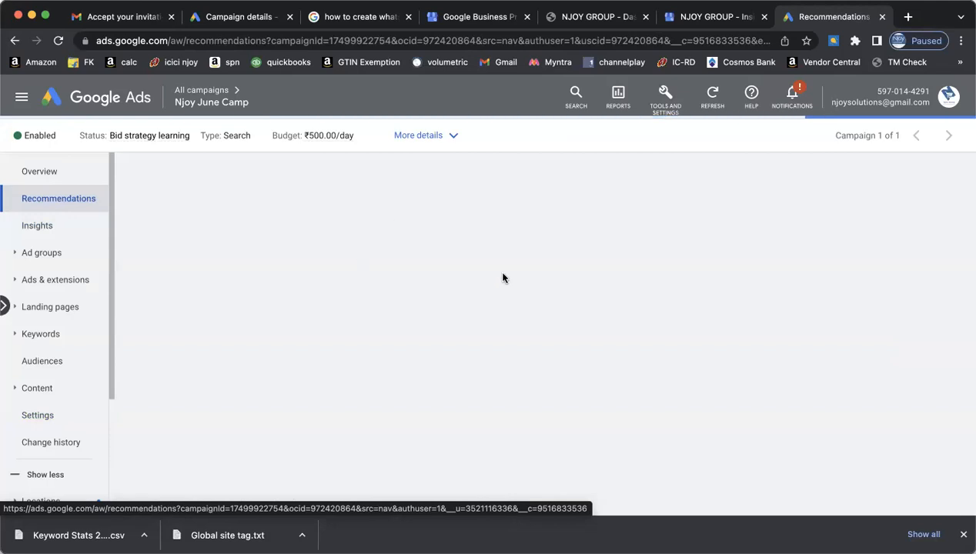
{"action": "left_click", "coordinate": [675, 103]}
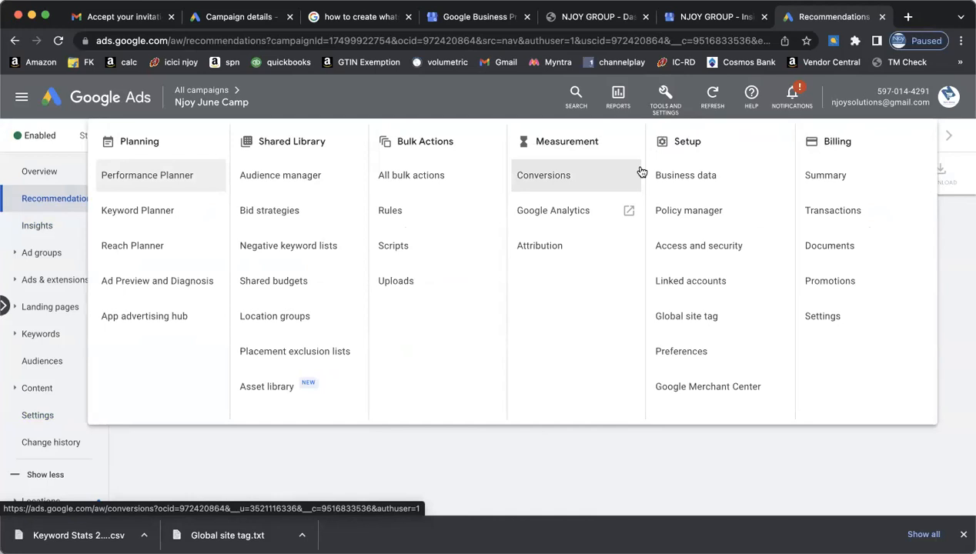
{"action": "left_click", "coordinate": [846, 326]}
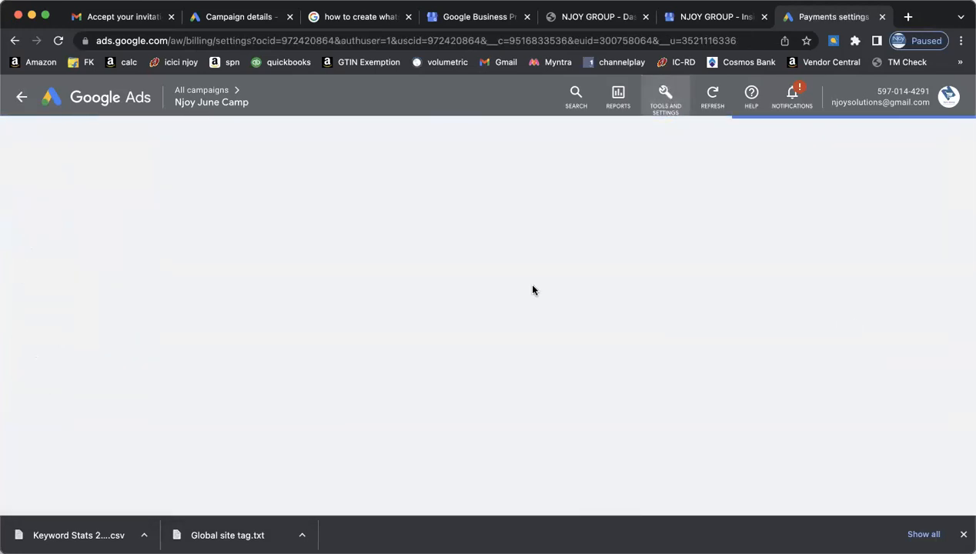
- Start a New billing setup via Fix it and review Payments profile, Payment method and How you pay
{"action": "left_click", "coordinate": [937, 139]}
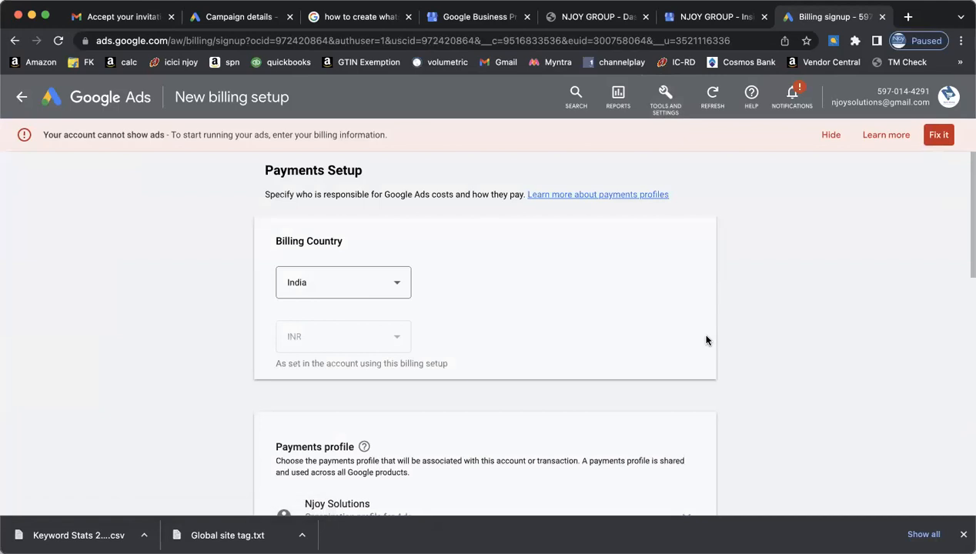
{"action": "scroll", "coordinate": [707, 340], "scroll_direction": "down", "scroll_amount": 3}
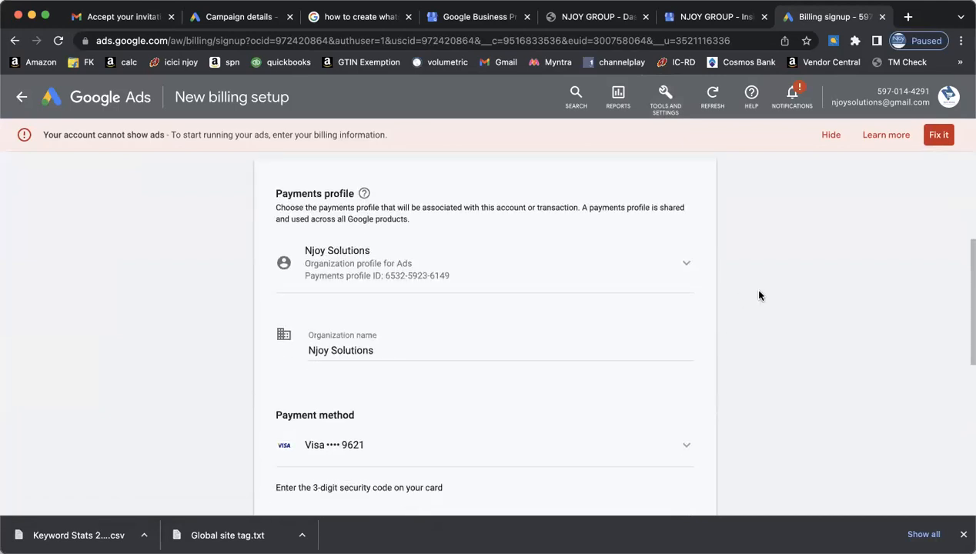
{"action": "scroll", "coordinate": [775, 343], "scroll_direction": "down", "scroll_amount": 2}
{"action": "scroll", "coordinate": [775, 342], "scroll_direction": "down", "scroll_amount": 3}
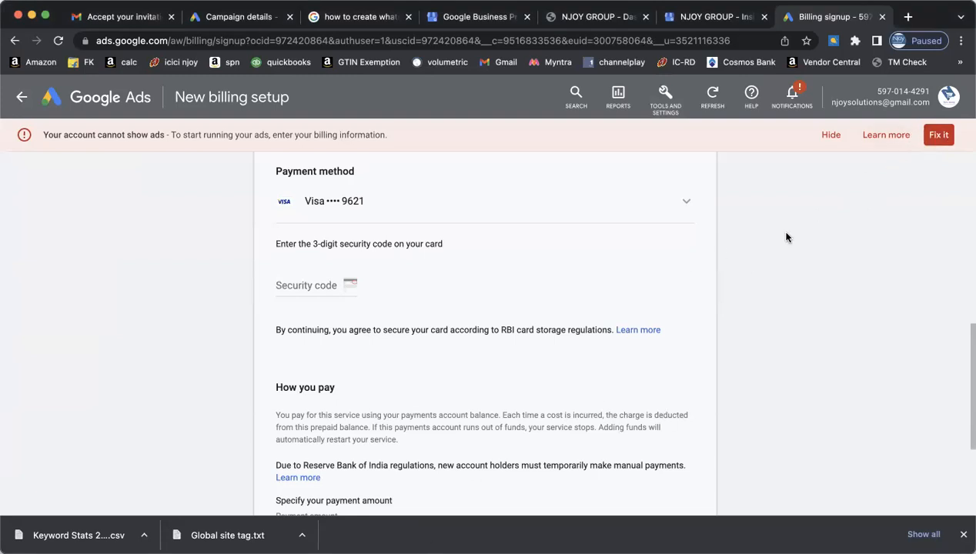
{"action": "scroll", "coordinate": [785, 240], "scroll_direction": "down", "scroll_amount": 5}
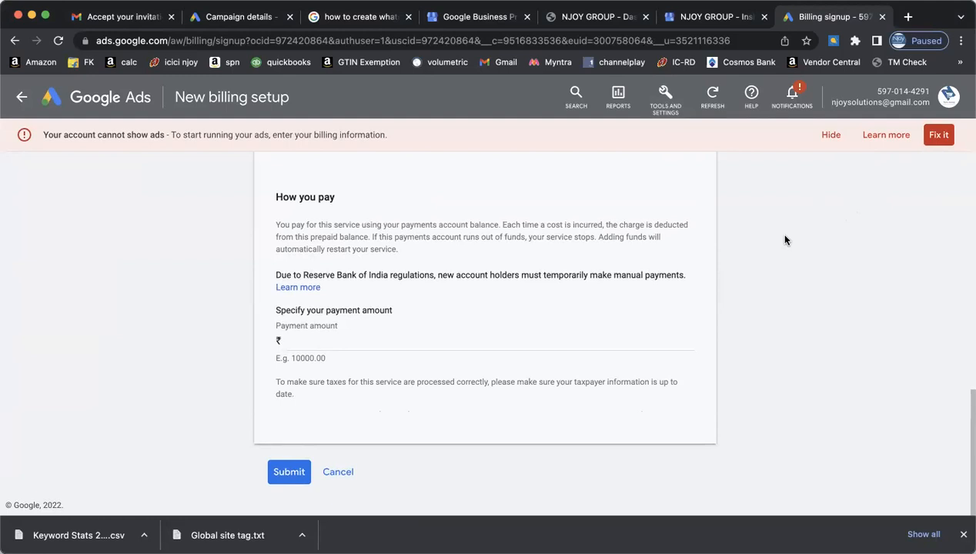
{"action": "scroll", "coordinate": [785, 240], "scroll_direction": "up", "scroll_amount": 5}
{"action": "scroll", "coordinate": [785, 241], "scroll_direction": "down", "scroll_amount": 4}
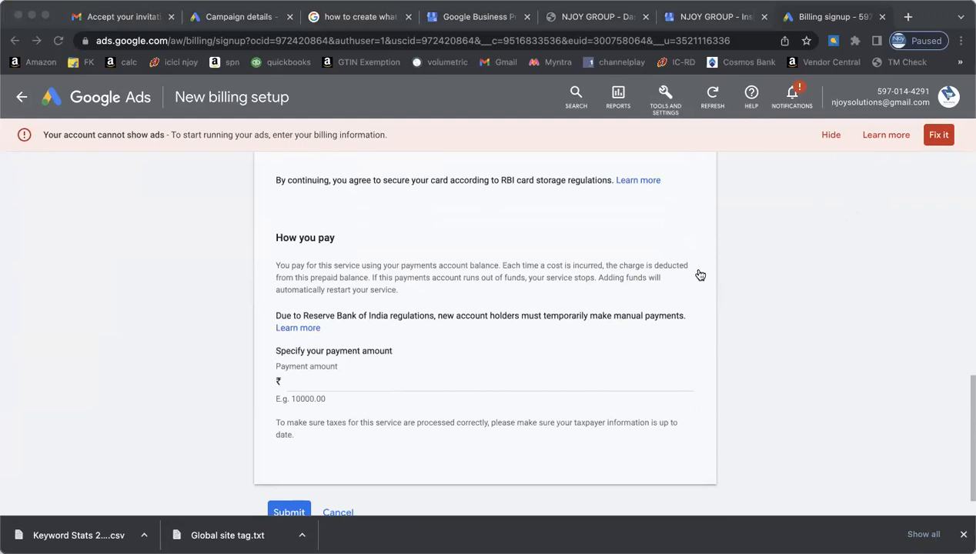
{"action": "left_click", "coordinate": [700, 275]}
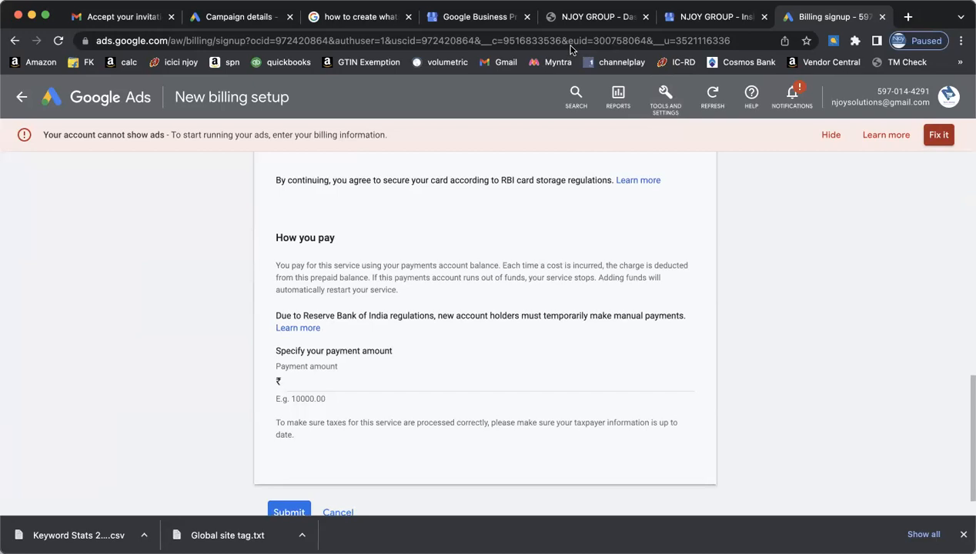
{"action": "left_click", "coordinate": [657, 167]}
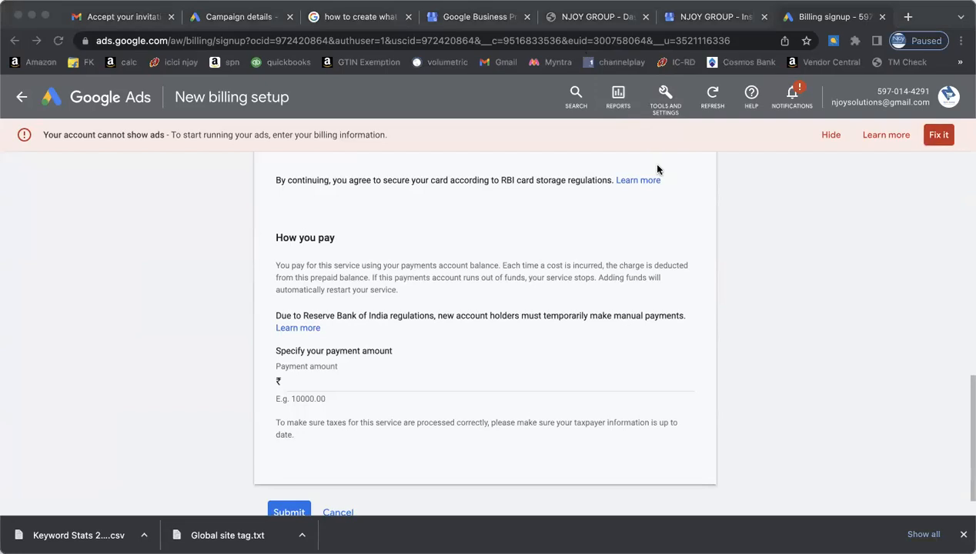